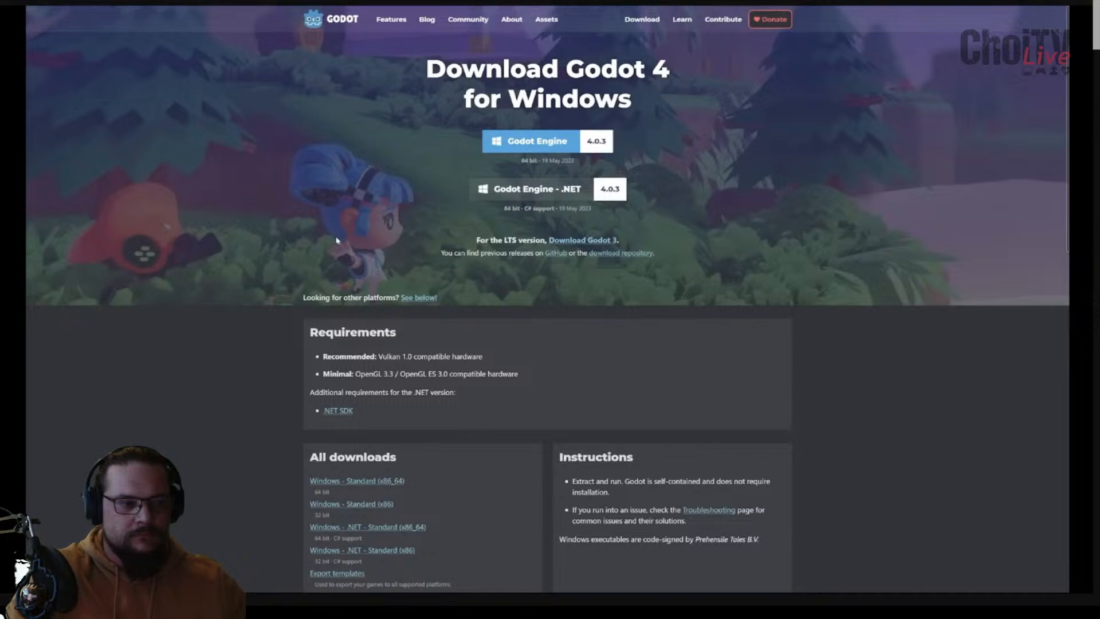
# Download the standard 64-bit Godot Engine 4.0.3 for Windows and extract its archive in the Downloads folder
pyautogui.click(532, 150)
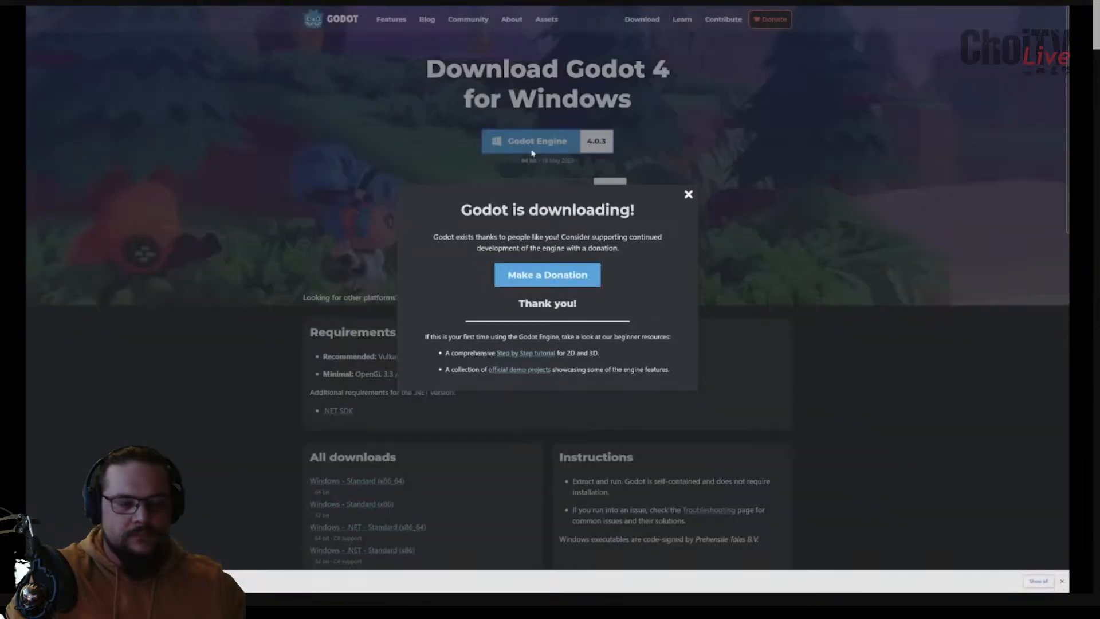
pyautogui.moveTo(627, 610); pyautogui.dragTo(472, 103)
pyautogui.rightClick(293, 185)
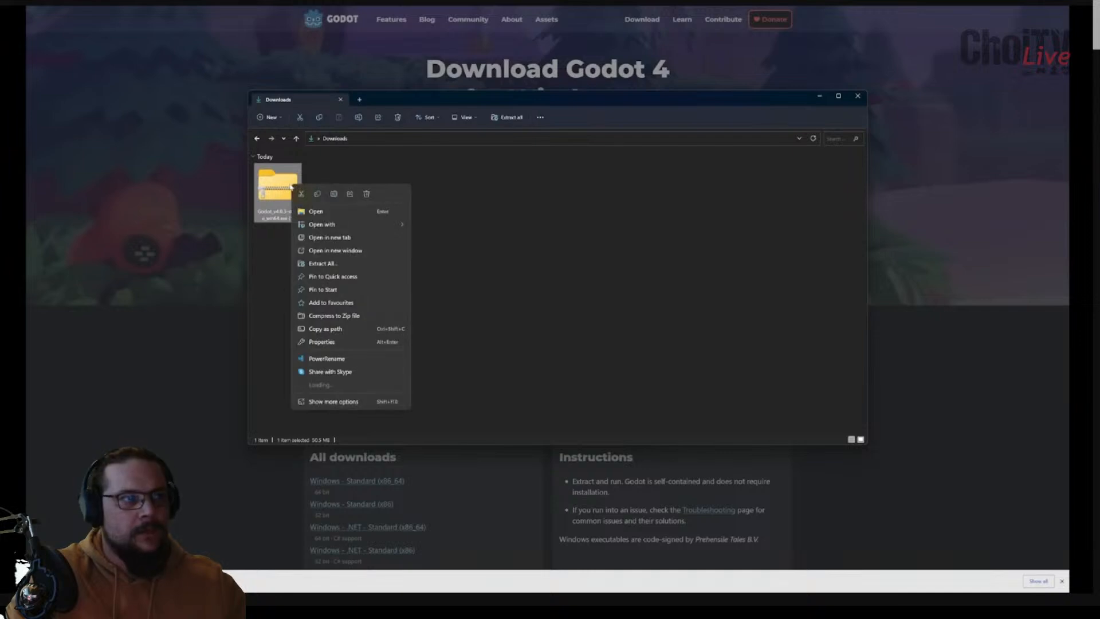
pyautogui.click(328, 263)
pyautogui.click(320, 203)
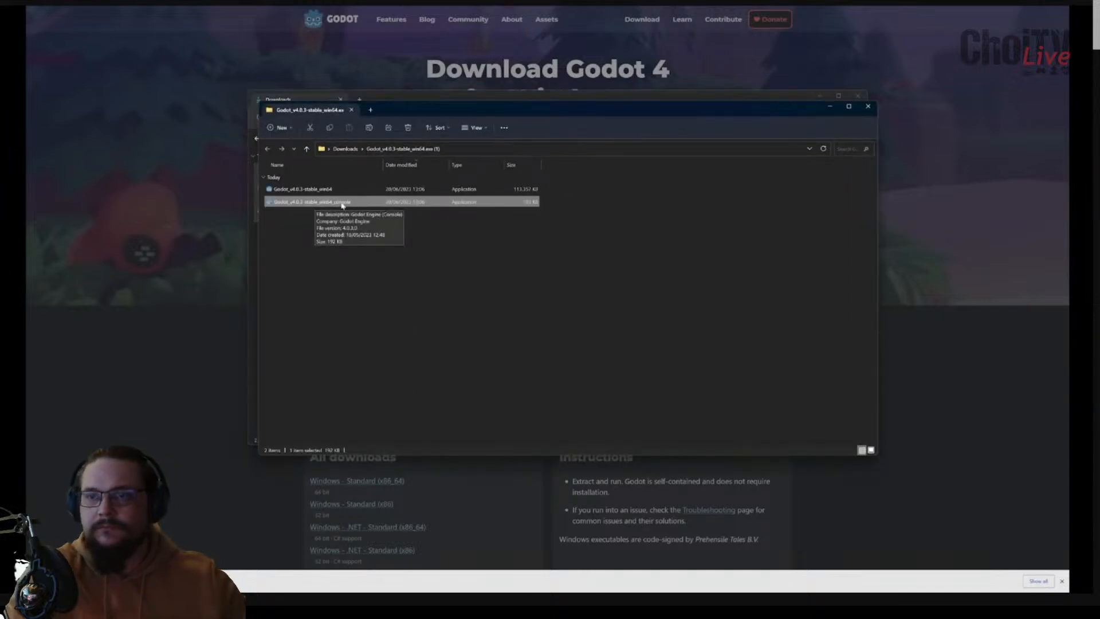
# Launch Godot_v4.0.3-stable_win64 and set up a new project named Shooter in a new Documents folder named shooter
pyautogui.doubleClick(326, 189)
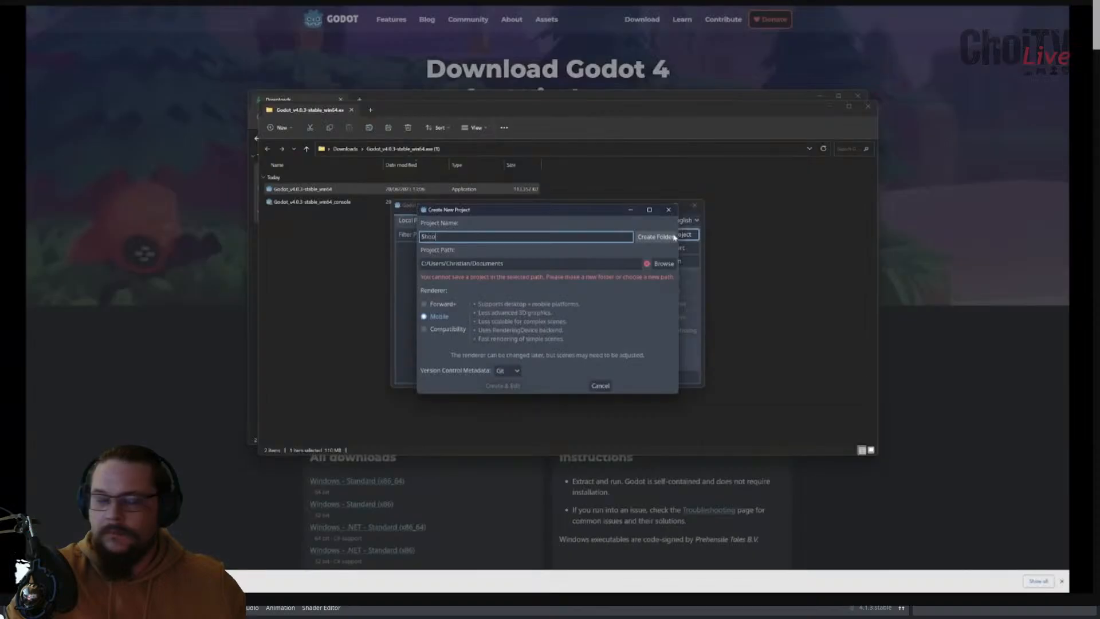
pyautogui.click(664, 264)
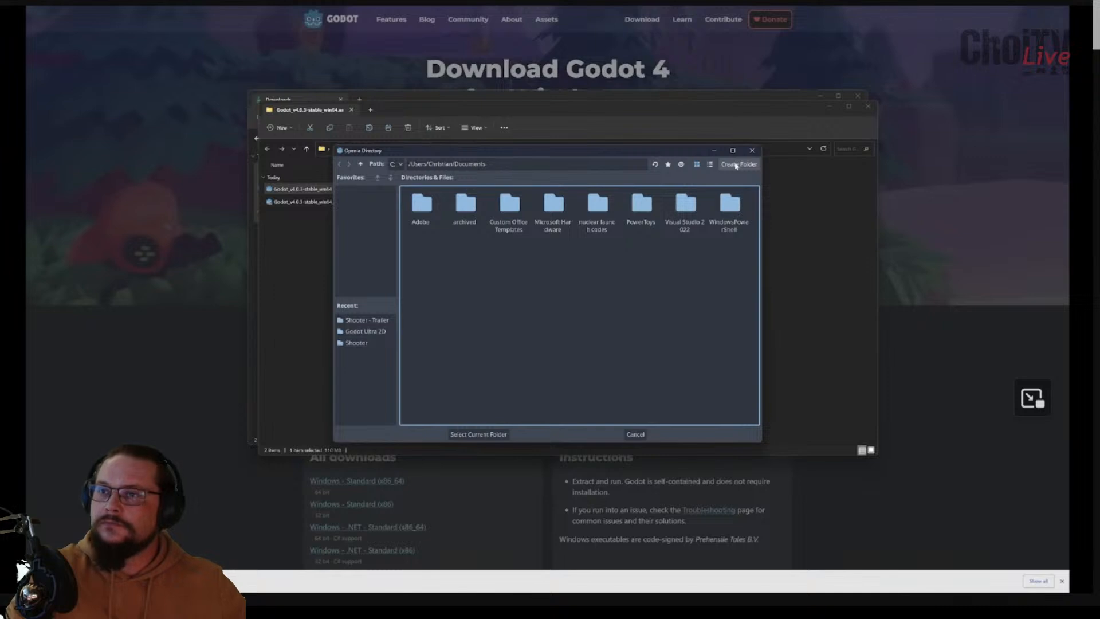
pyautogui.click(737, 165)
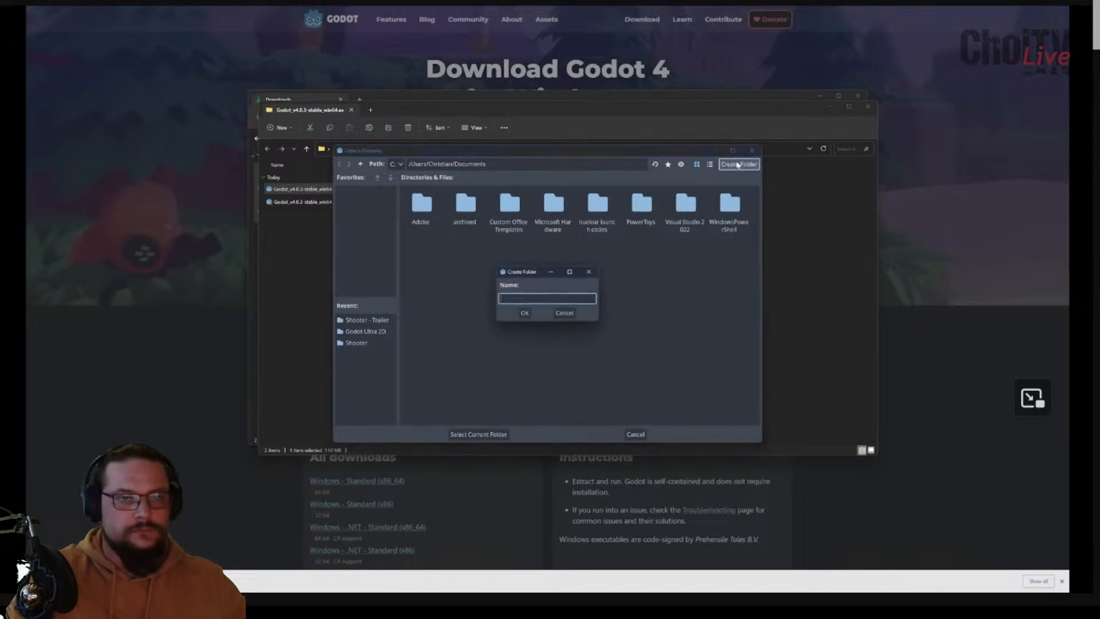
pyautogui.write('shooter')
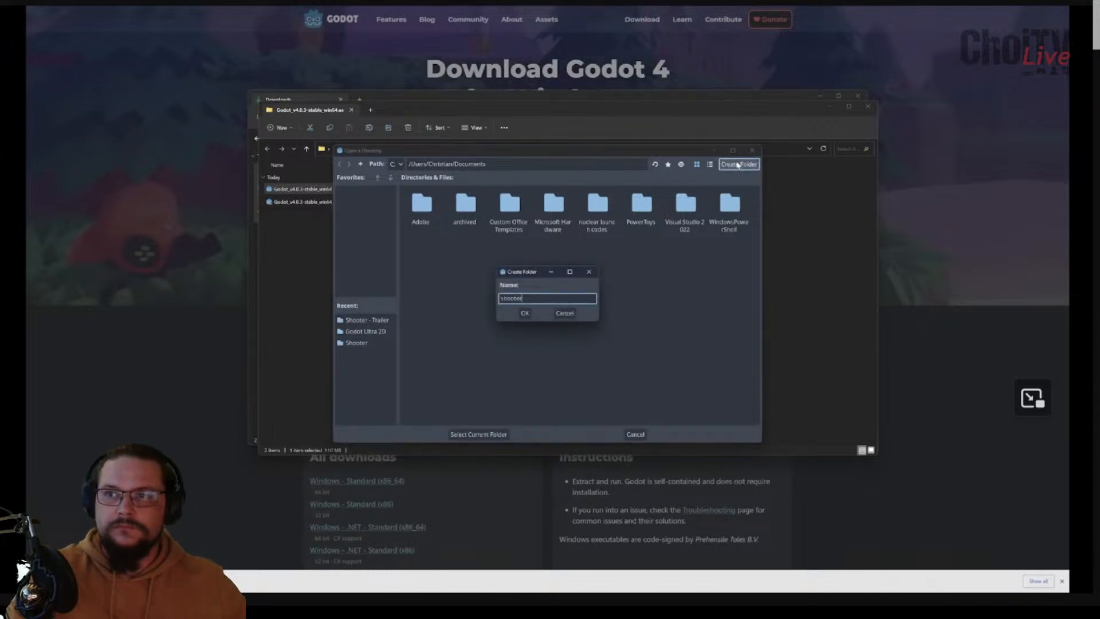
pyautogui.press('Return')
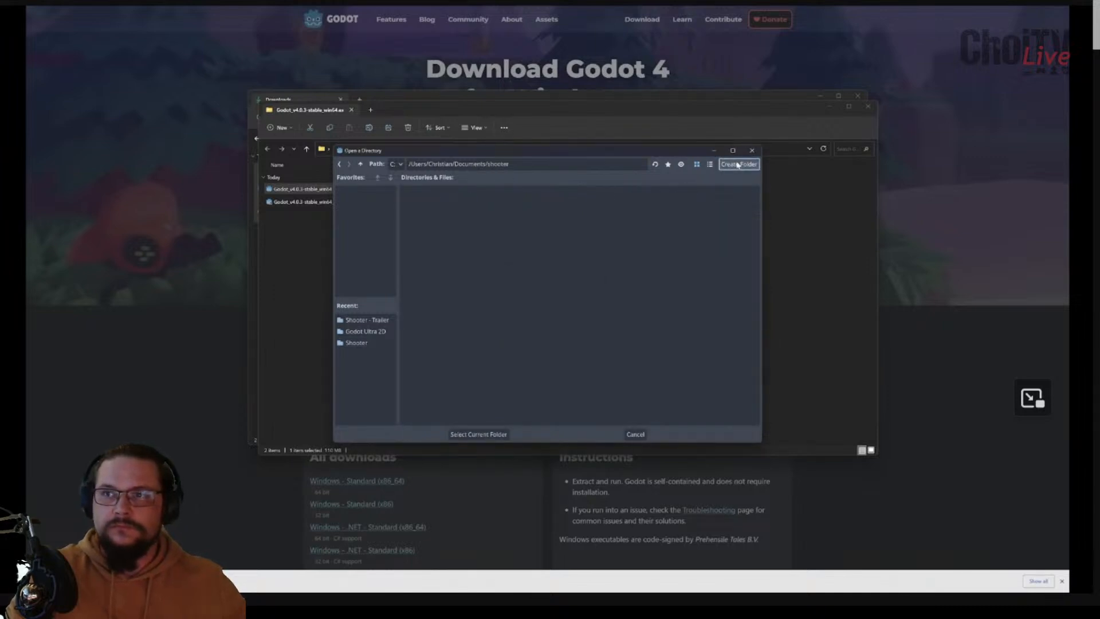
pyautogui.click(479, 434)
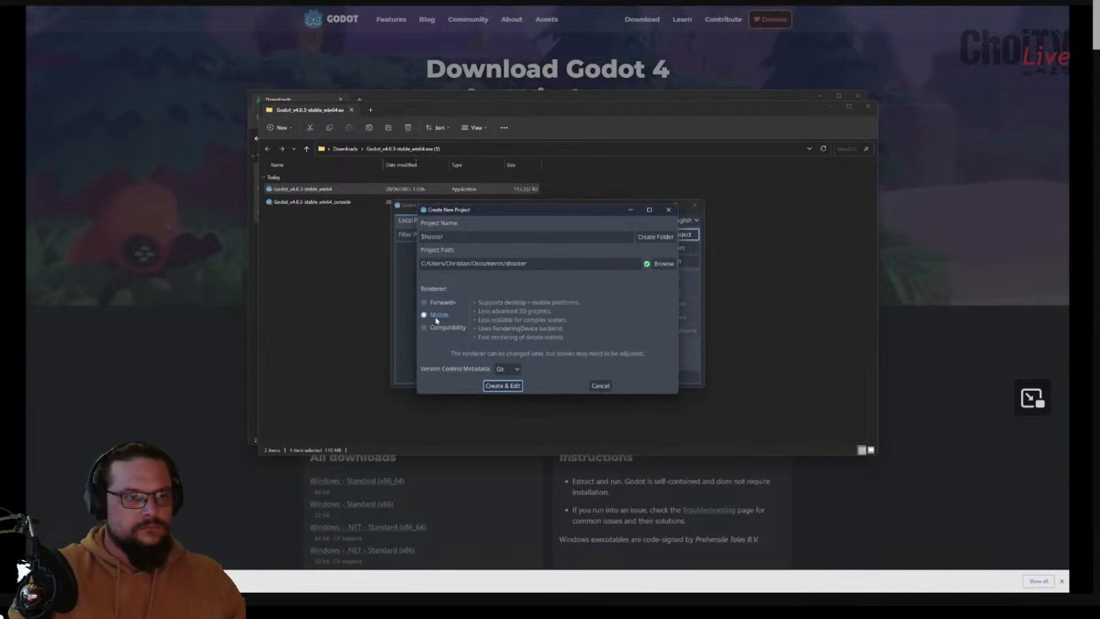
pyautogui.click(430, 368)
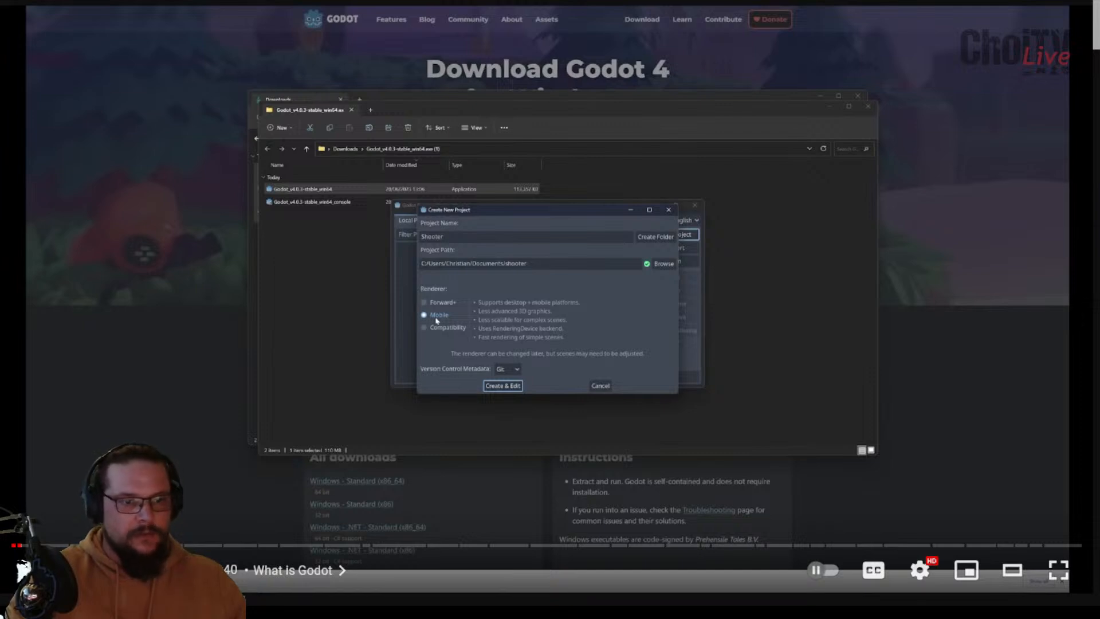
pyautogui.click(596, 83)
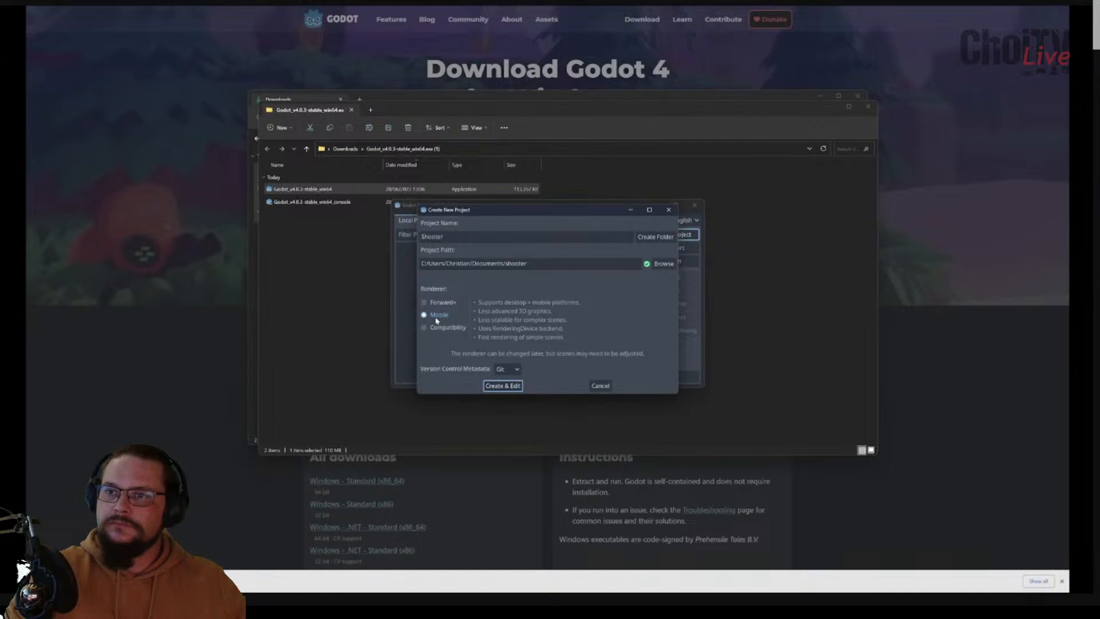
# Compare the Forward+ and Compatibility renderers with Mobile, and create the project using the Mobile renderer
pyautogui.click(433, 304)
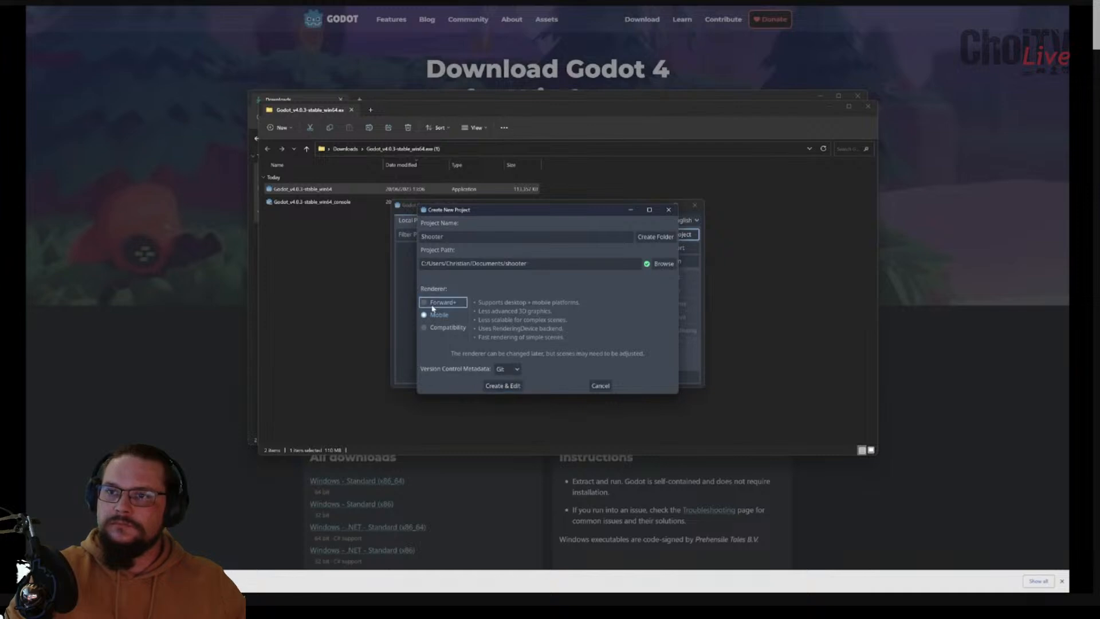
pyautogui.click(433, 306)
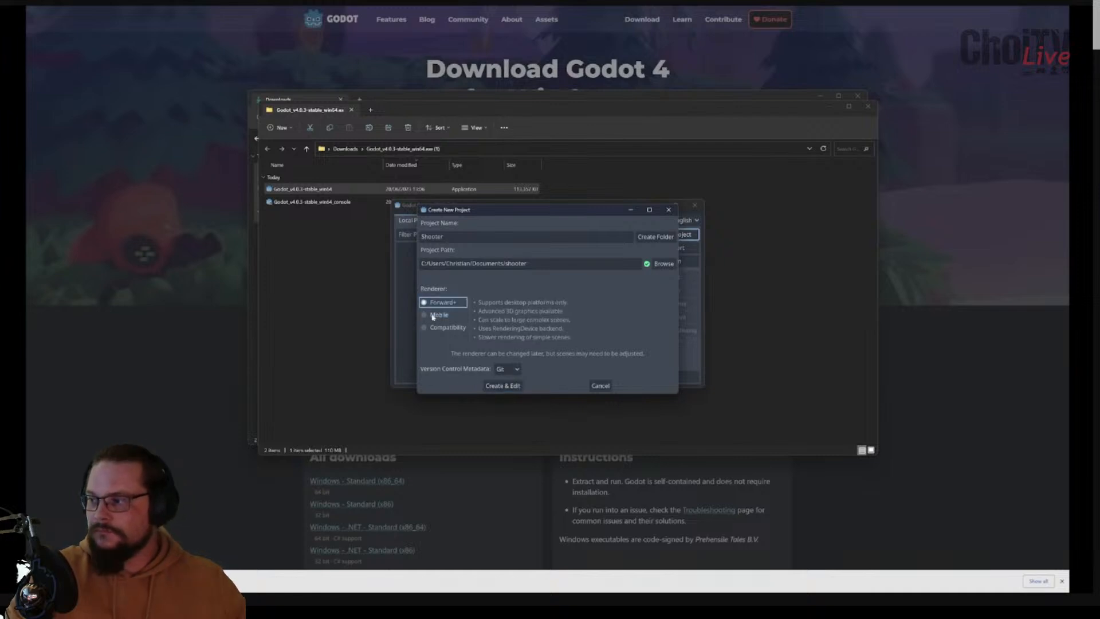
pyautogui.click(428, 331)
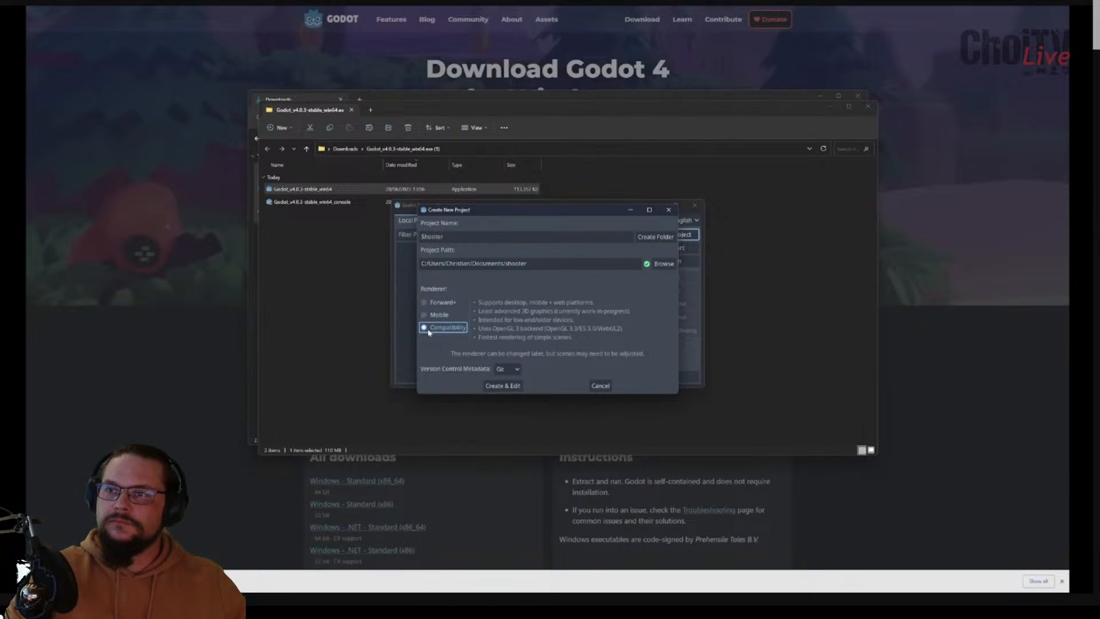
pyautogui.click(429, 317)
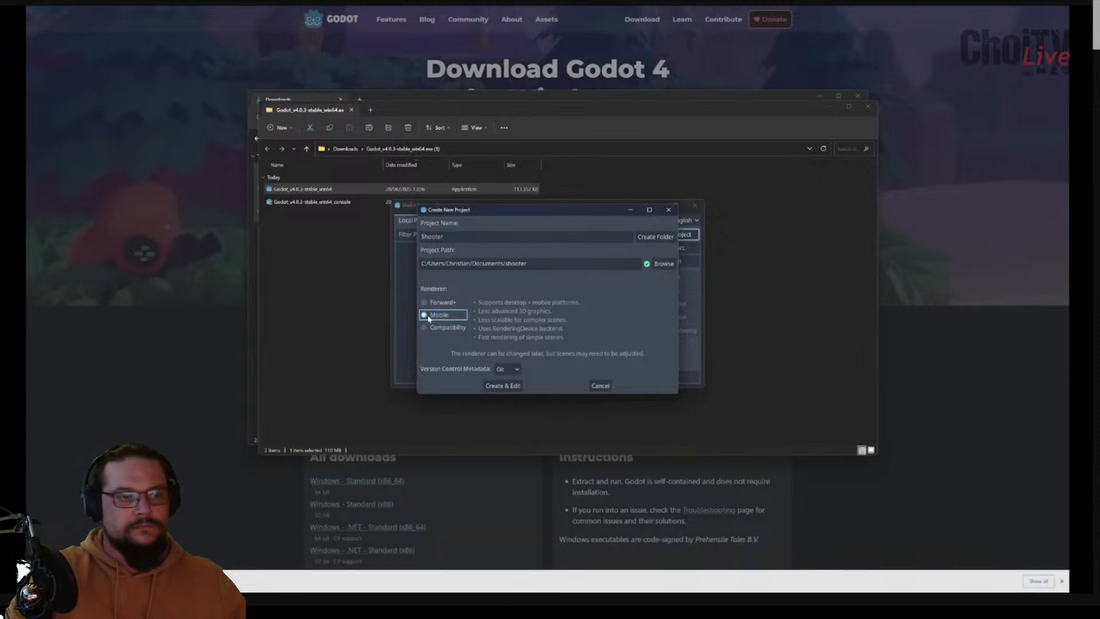
pyautogui.click(503, 386)
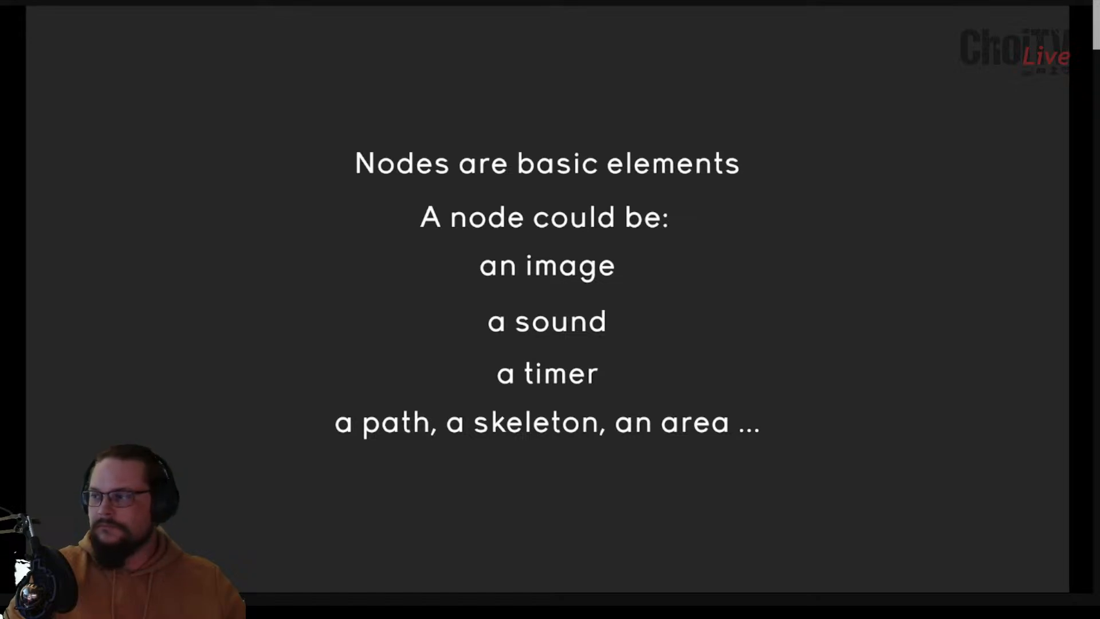
pyautogui.press('Escape')
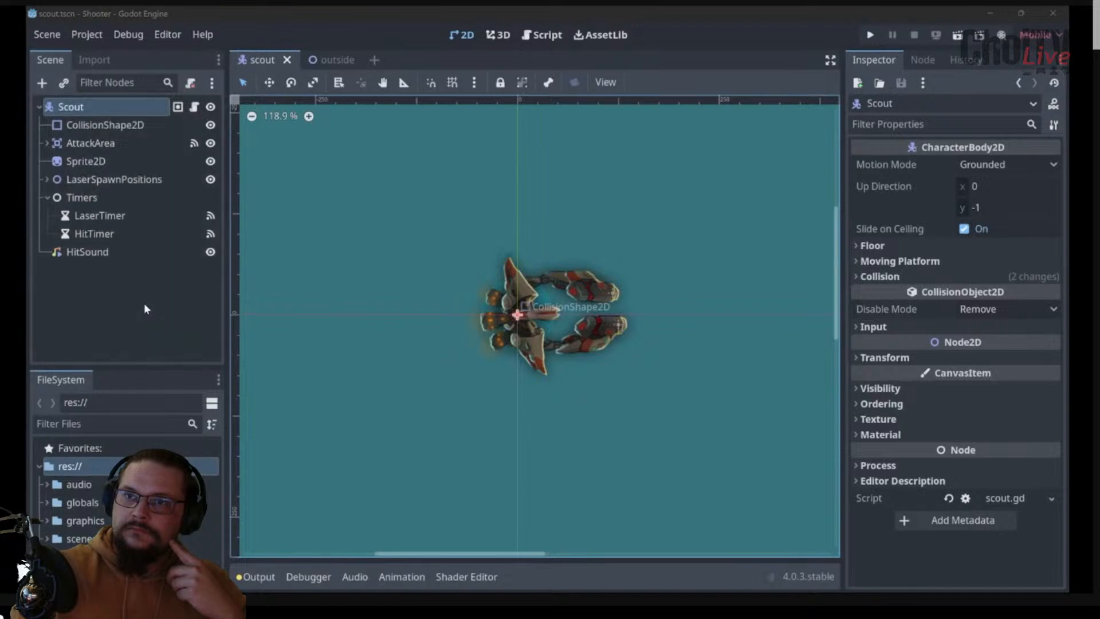
# Toggle the visibility of the Scout scene's Sprite2D node off and back on to see what it draws
pyautogui.click(103, 163)
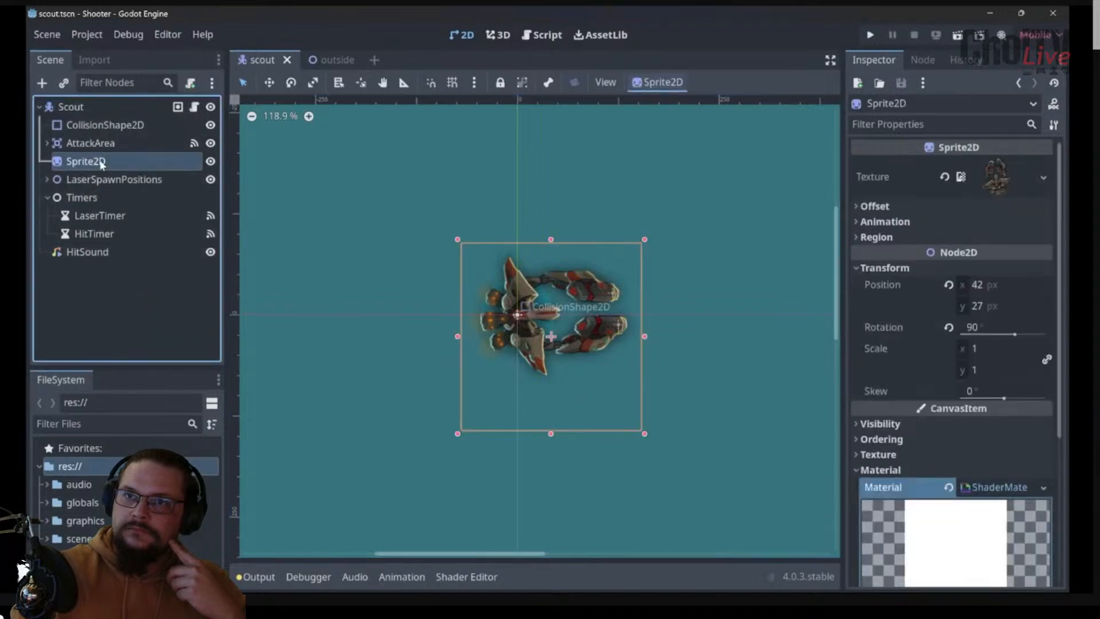
pyautogui.click(210, 161)
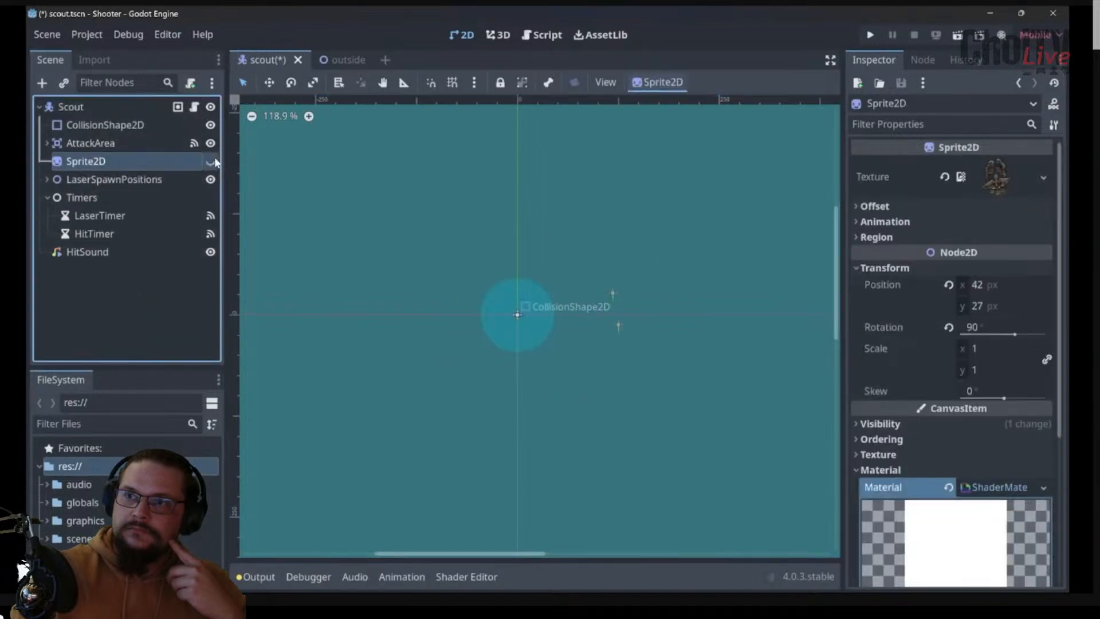
pyautogui.click(212, 162)
pyautogui.click(212, 161)
pyautogui.click(212, 161)
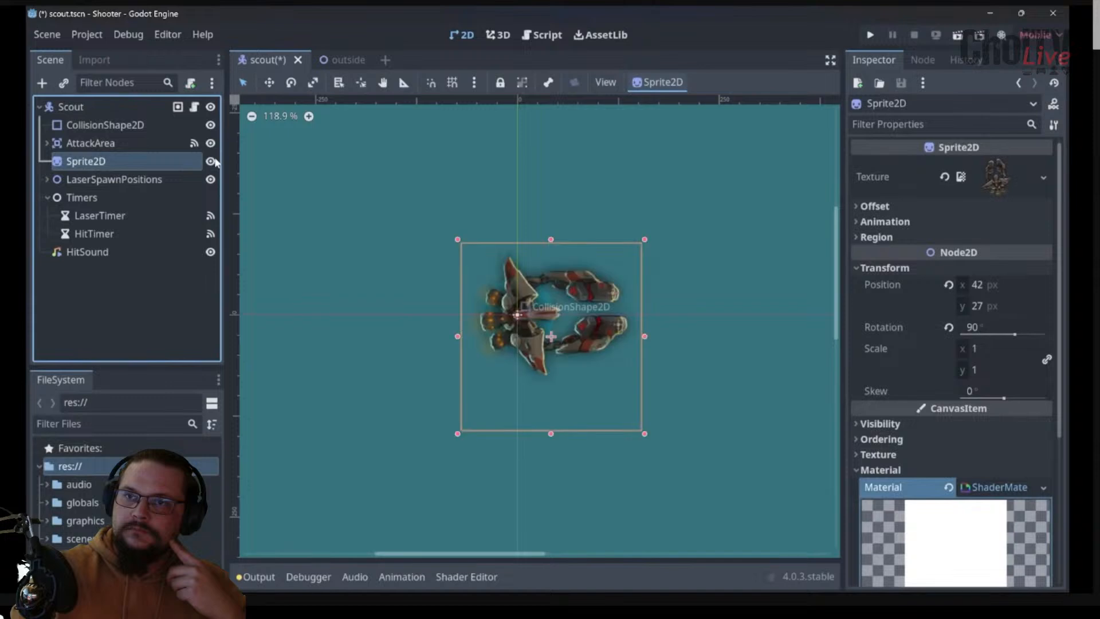
# Examine the Scout scene's AttackArea, LaserTimer, HitTimer, HitSound, LaserSpawnPositions, root and CollisionShape2D nodes
pyautogui.click(117, 143)
pyautogui.scroll(-5, 607, 325)
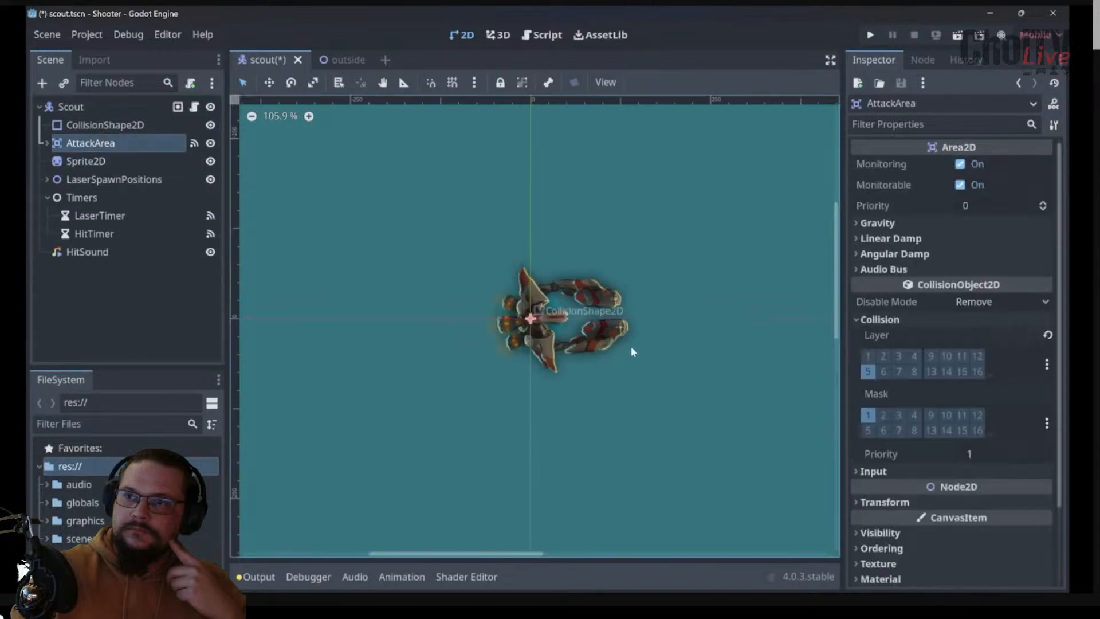
pyautogui.click(92, 215)
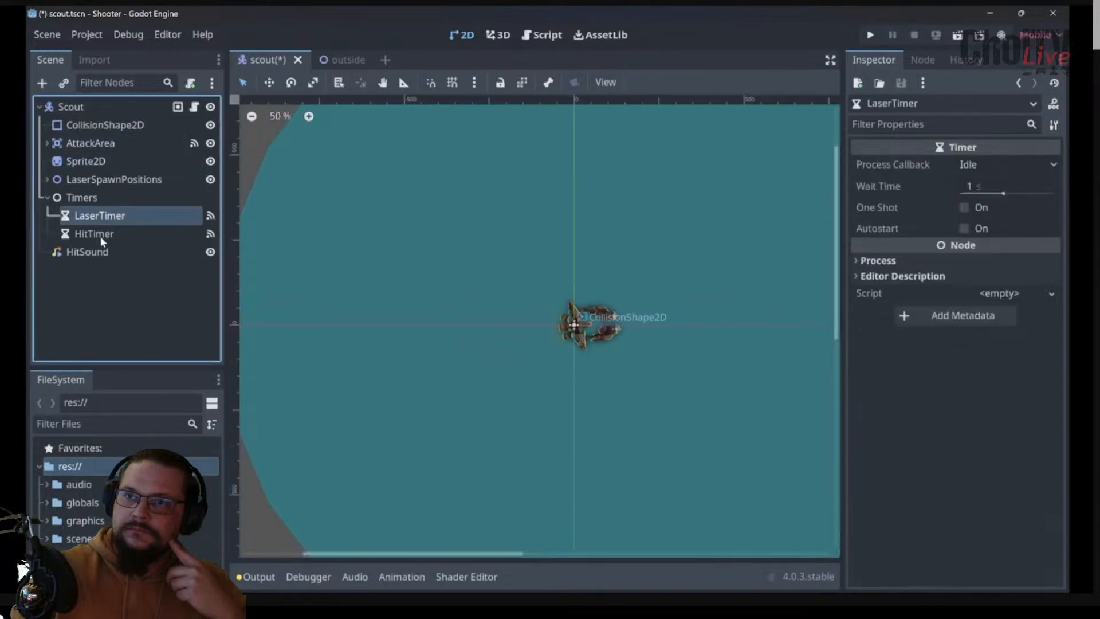
pyautogui.click(101, 235)
pyautogui.click(95, 252)
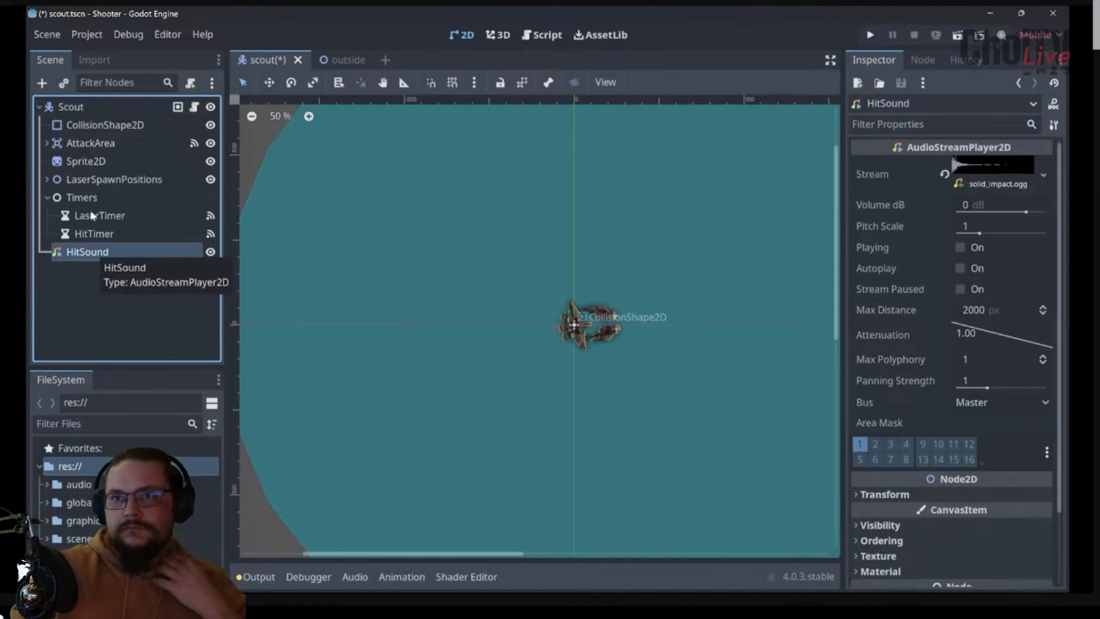
pyautogui.click(87, 179)
pyautogui.click(74, 106)
pyautogui.click(89, 125)
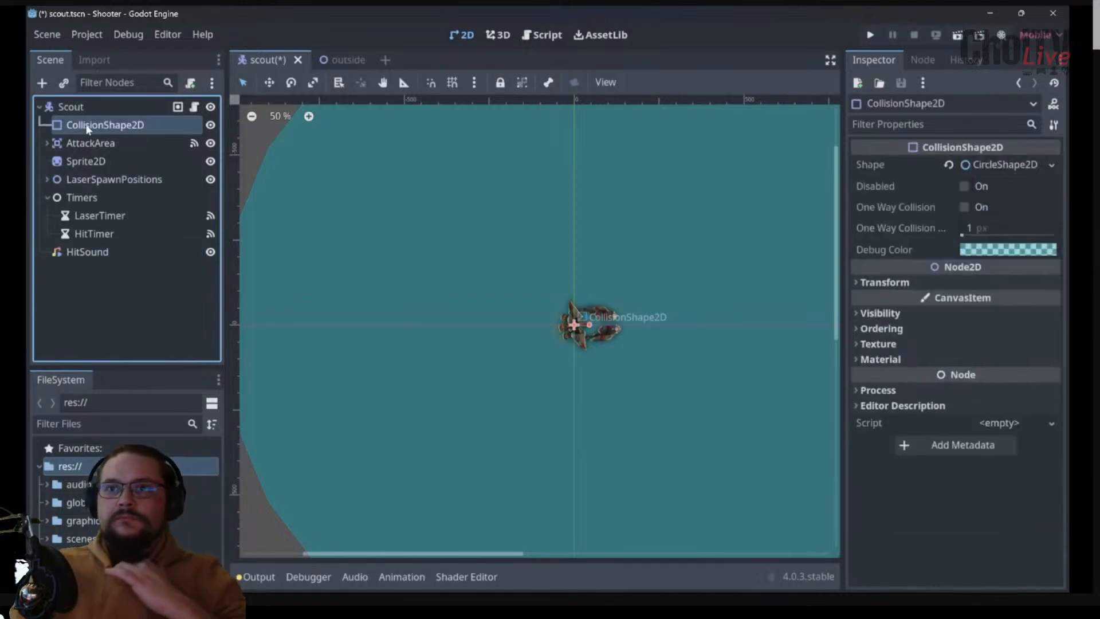
# Examine the Sprite2D node's position, rotation and scale properties, and run the project
pyautogui.click(87, 161)
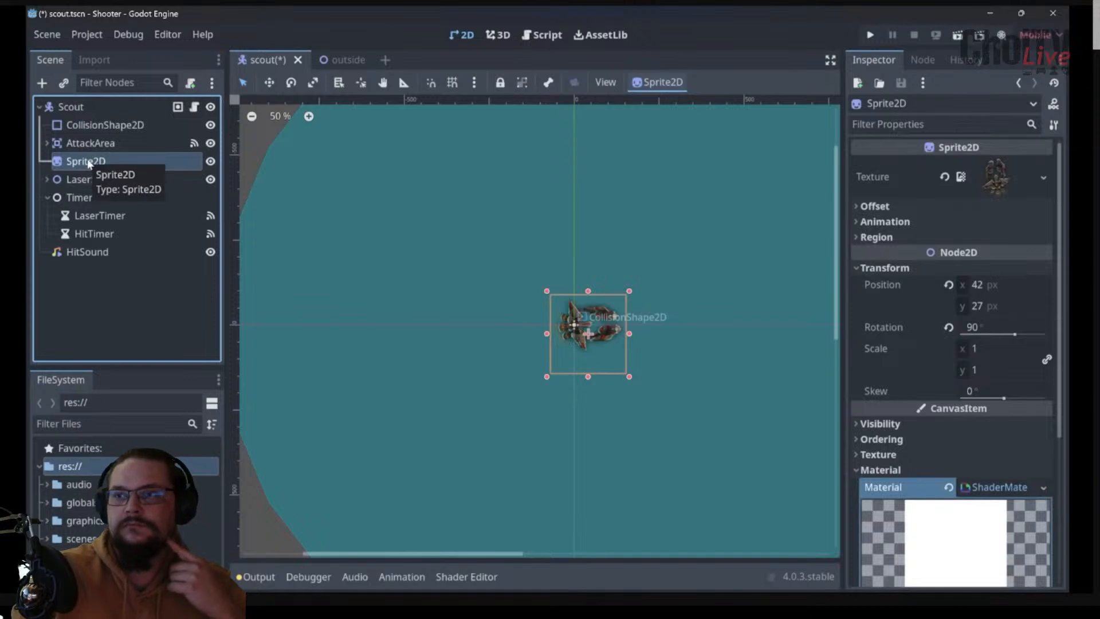
pyautogui.scroll(10, 581, 349)
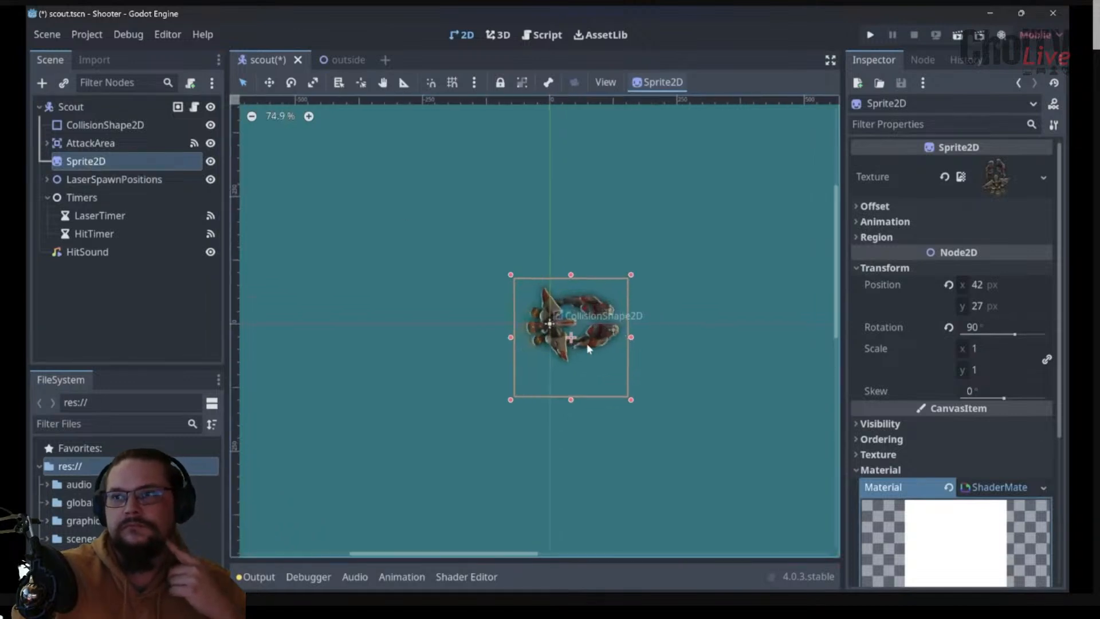
pyautogui.moveTo(556, 285); pyautogui.dragTo(571, 311, button='middle')
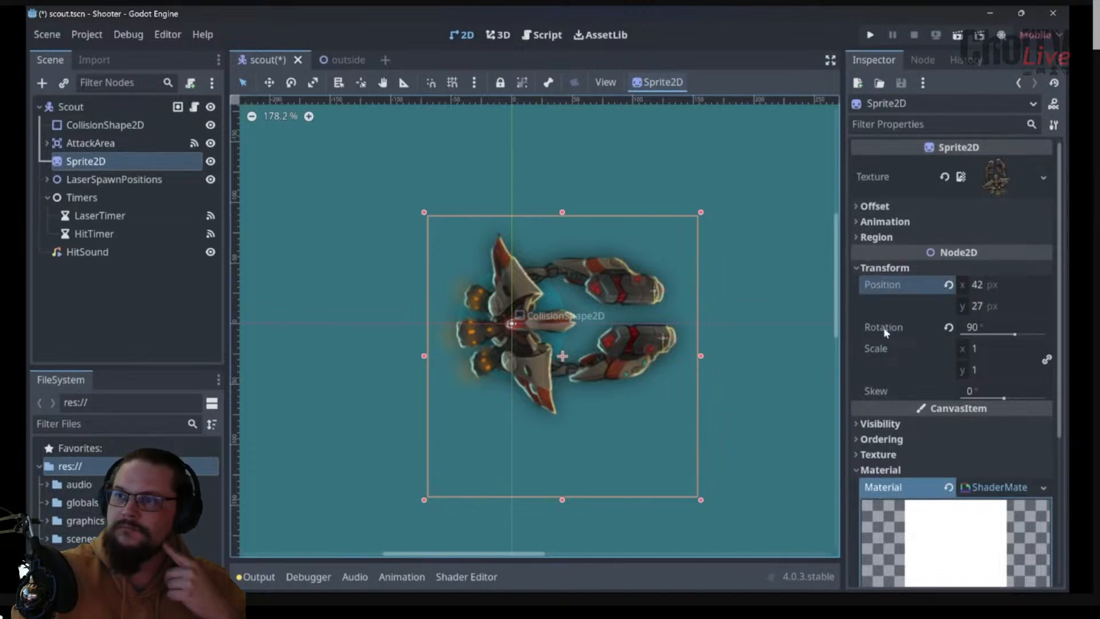
pyautogui.moveTo(885, 329)
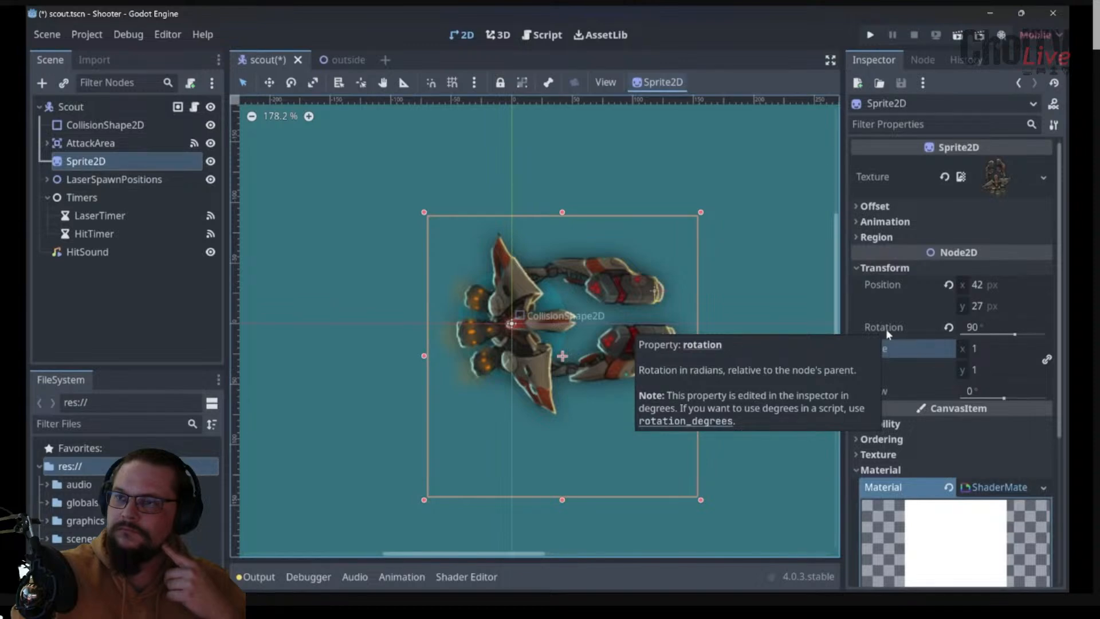
pyautogui.press('F5')
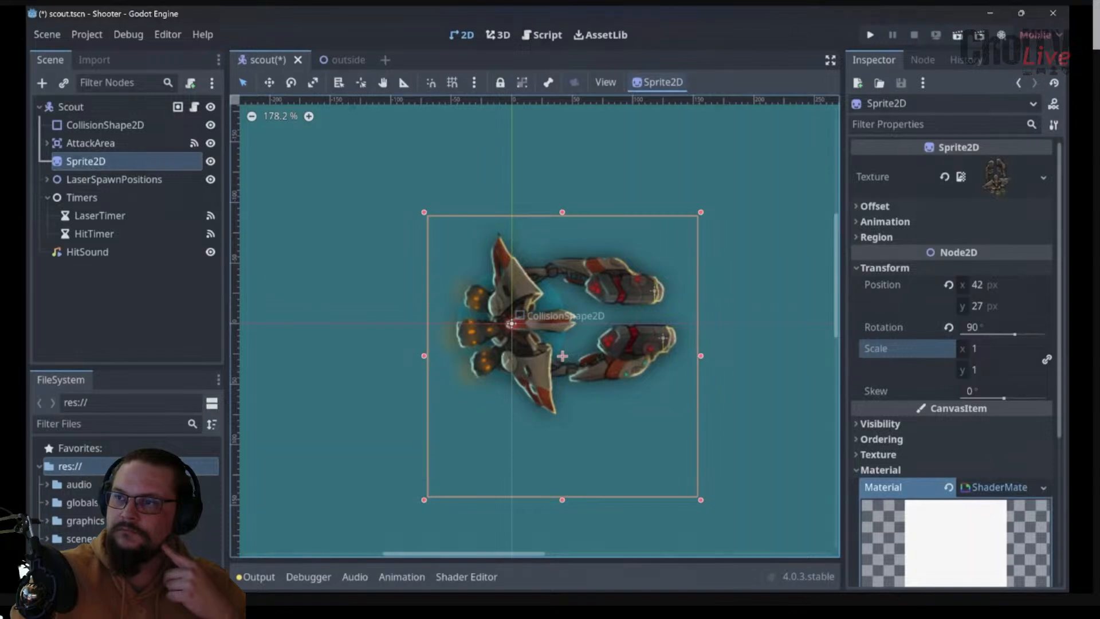
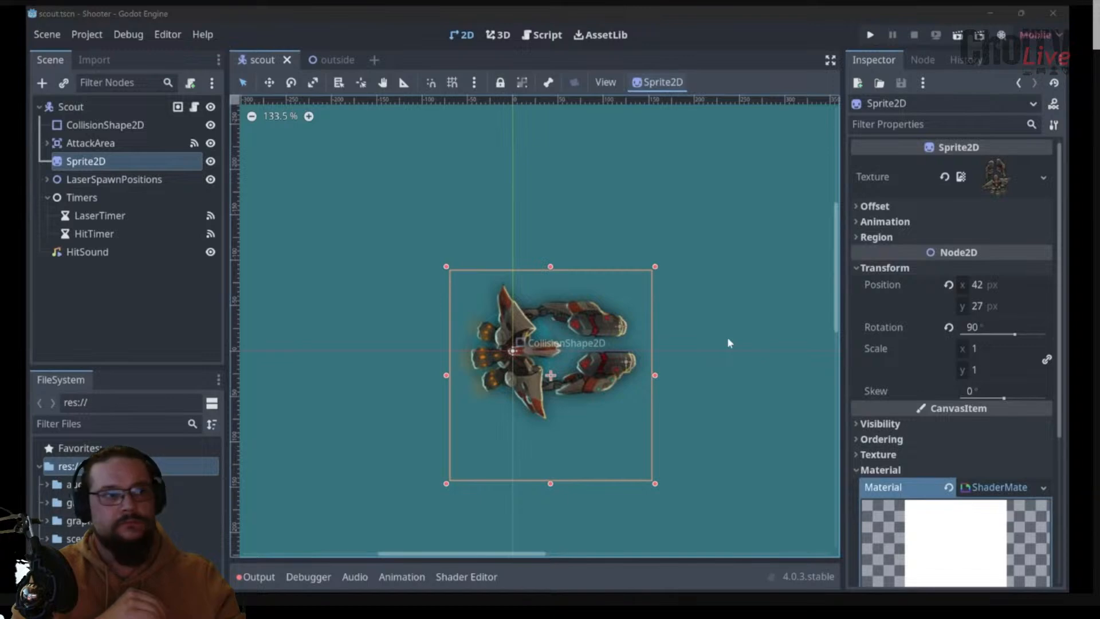
# Open the outside scene and examine the group of scout ships below the building
pyautogui.click(332, 59)
pyautogui.scroll(-10, 634, 412)
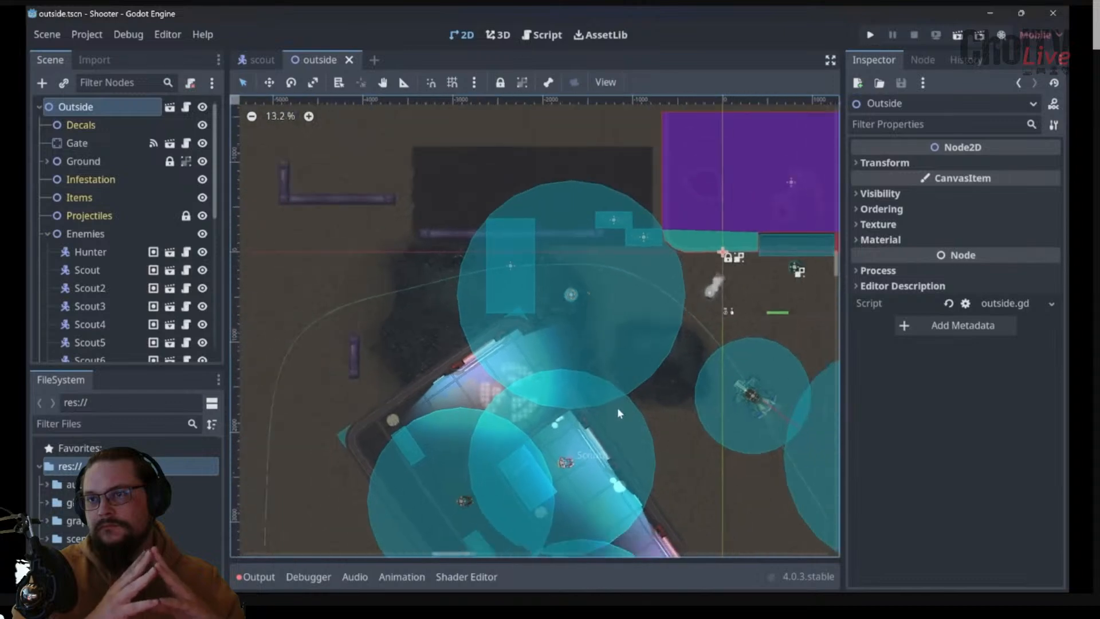
pyautogui.moveTo(705, 437); pyautogui.dragTo(461, 248, button='middle')
pyautogui.scroll(7, 500, 436)
pyautogui.scroll(6, 500, 440)
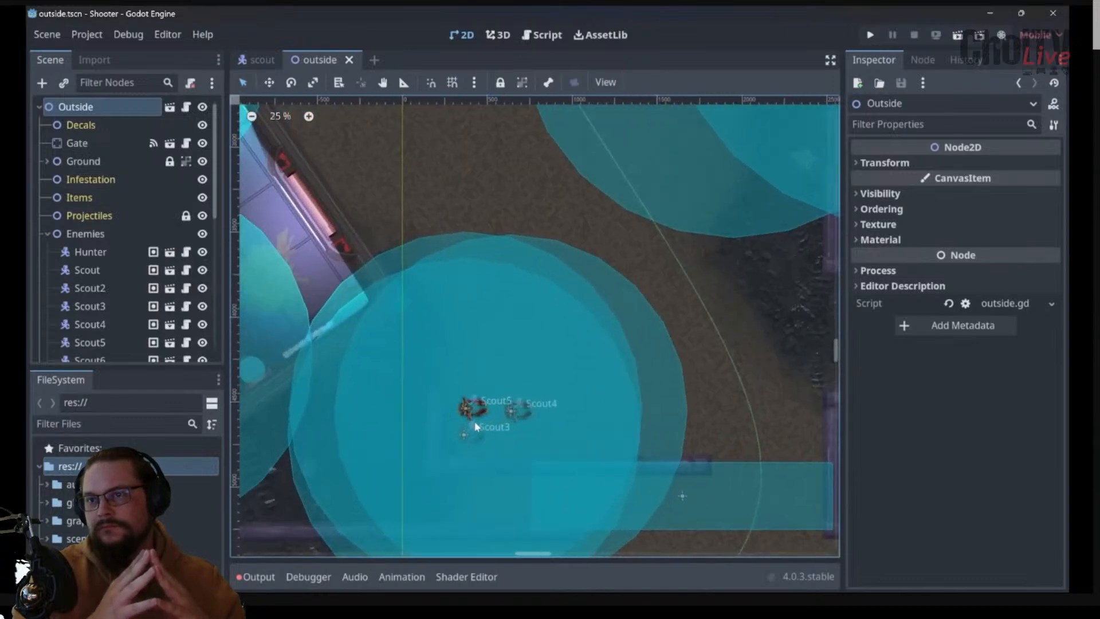
pyautogui.scroll(2, 509, 425)
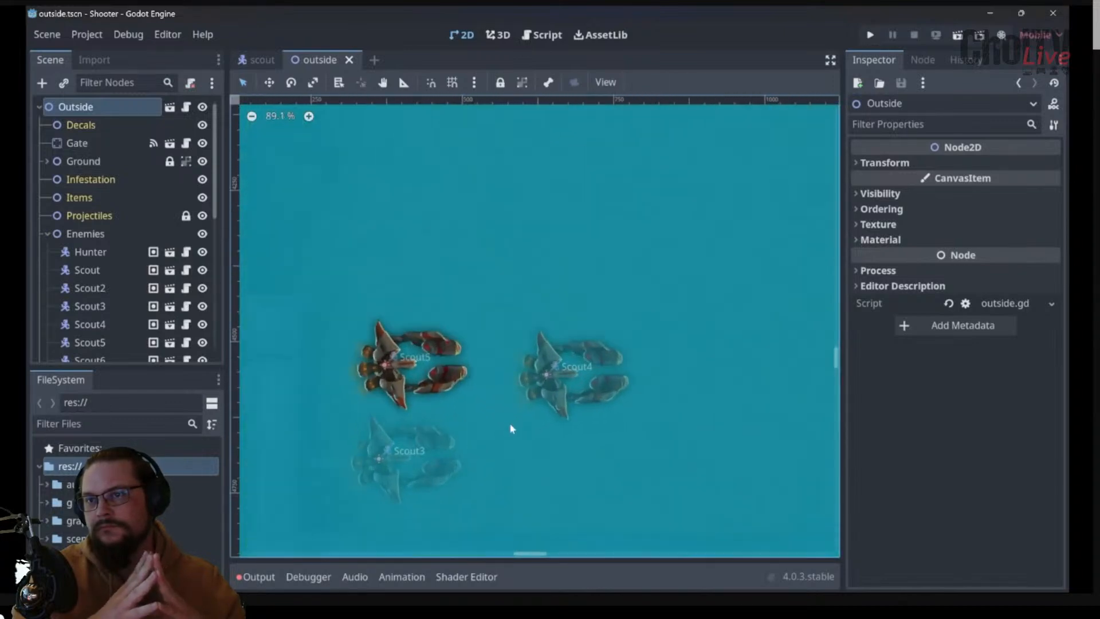
# Select the Scout4, Scout3 and Scout5 instances in the outside scene to inspect each enemy
pyautogui.click(559, 369)
pyautogui.click(101, 326)
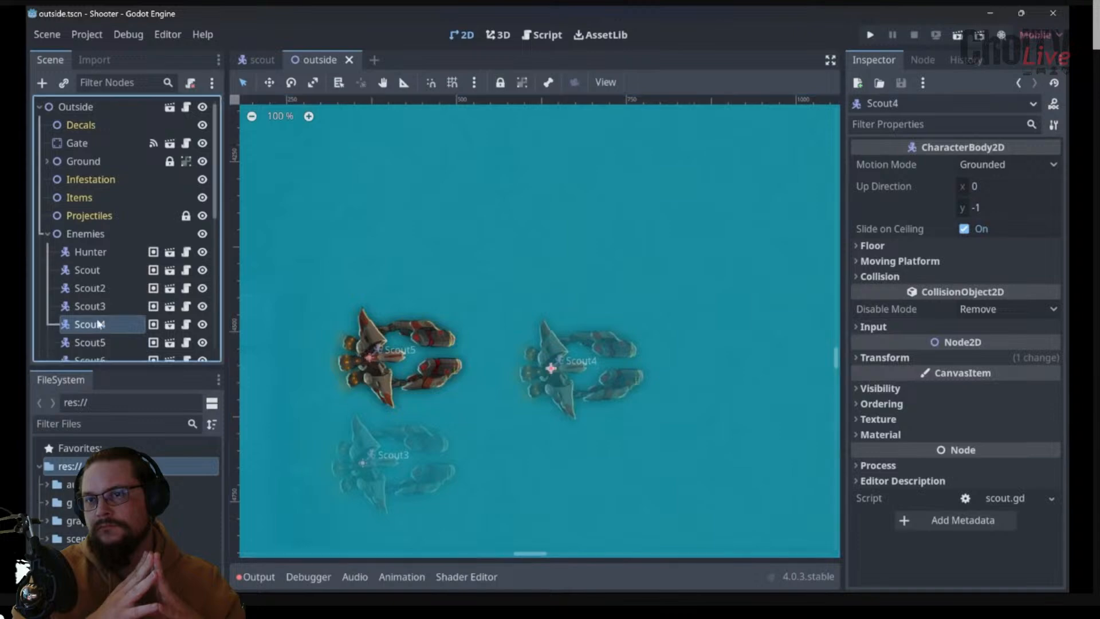
pyautogui.click(95, 313)
pyautogui.click(94, 324)
pyautogui.click(97, 342)
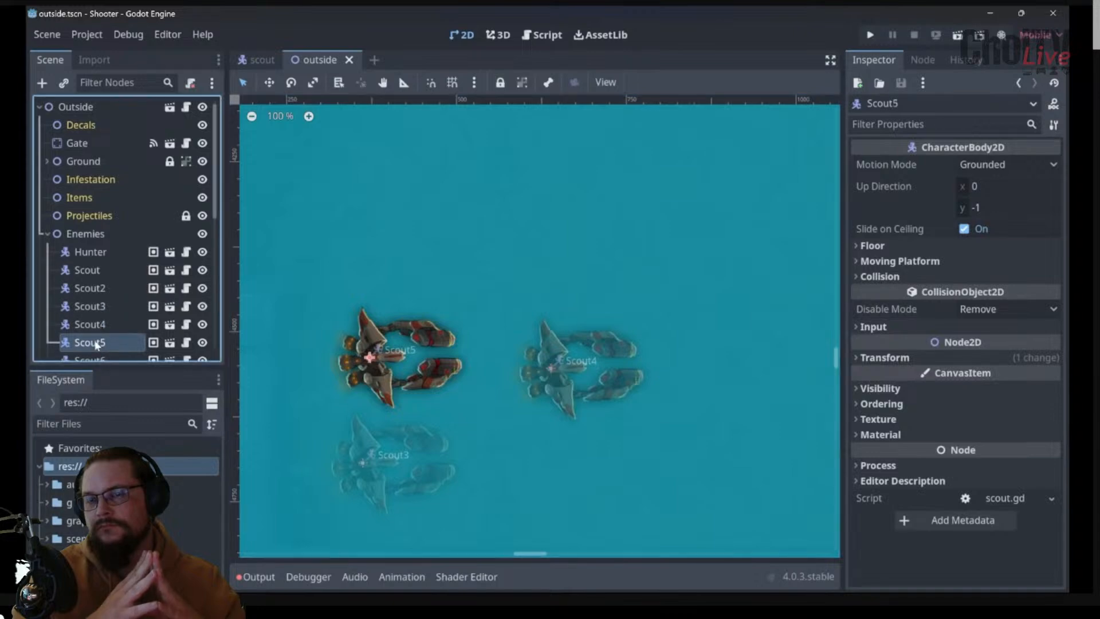
# Examine the enemies and their detection areas across the outside scene around the three scout ships
pyautogui.scroll(-5, 481, 395)
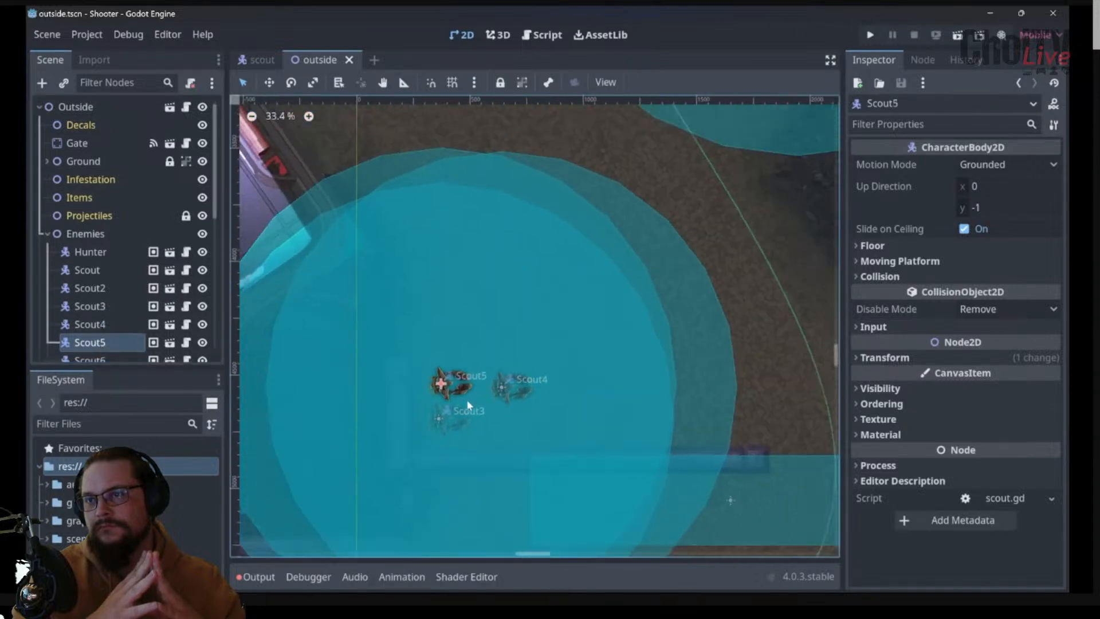
pyautogui.scroll(-5, 466, 400)
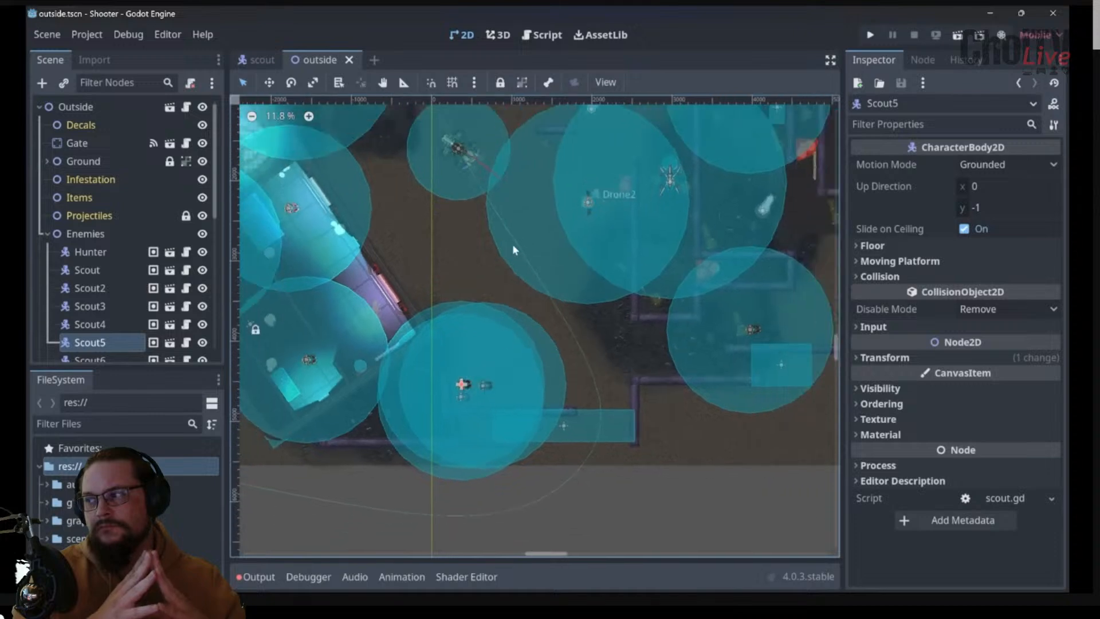
pyautogui.moveTo(512, 246); pyautogui.dragTo(586, 358, button='middle')
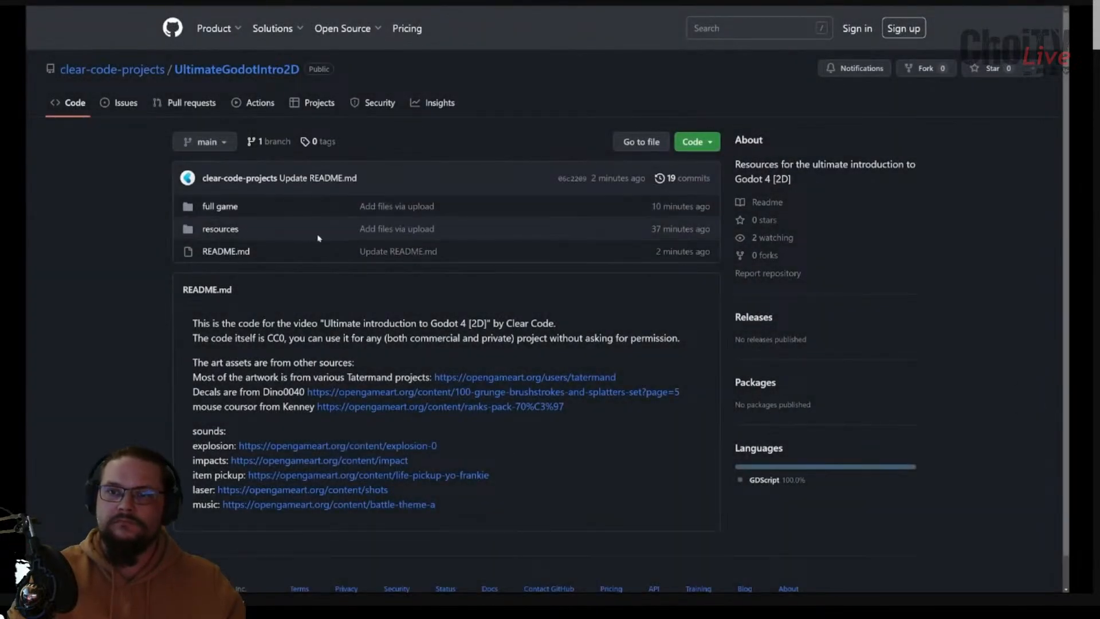
# Download the UltimateGodotIntro2D repository as a ZIP and extract the archive in the Downloads folder
pyautogui.click(694, 141)
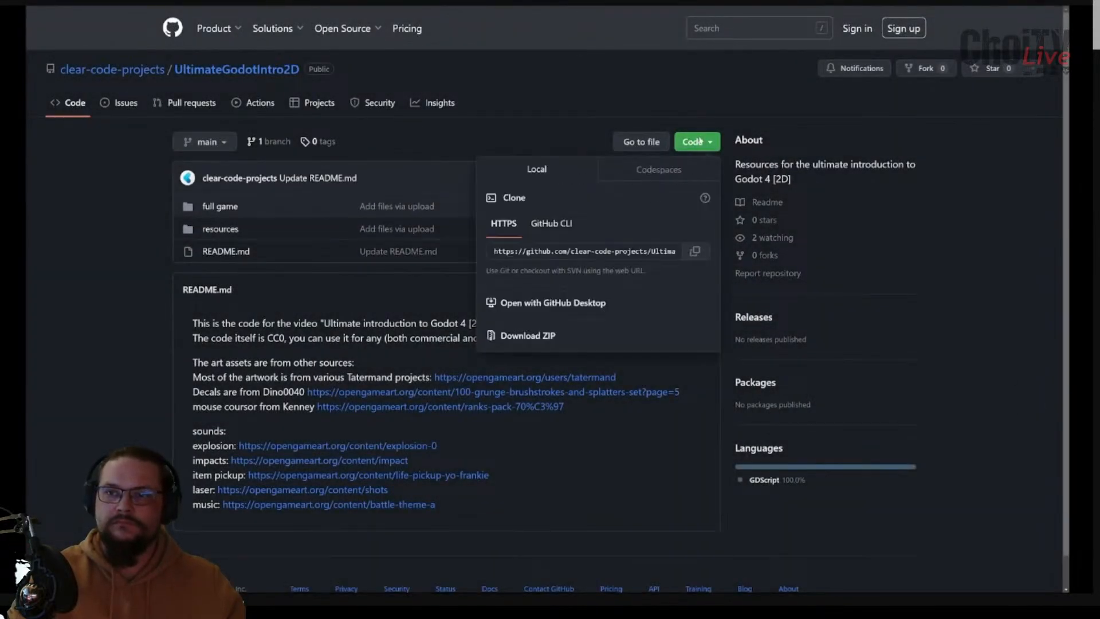
pyautogui.click(537, 336)
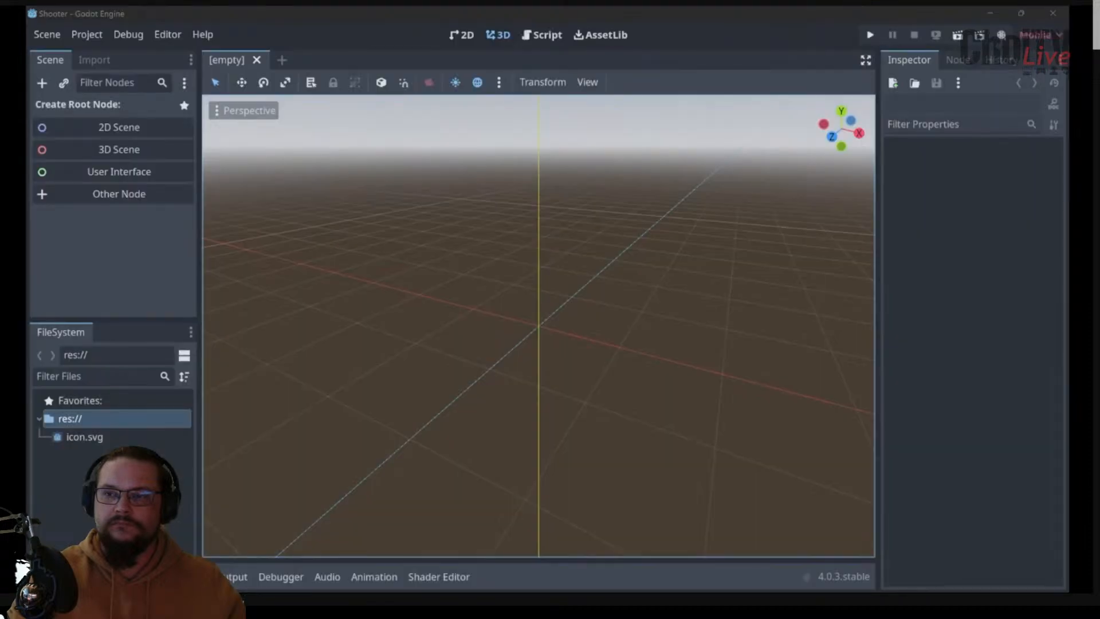
pyautogui.moveTo(477, 196); pyautogui.dragTo(619, 167)
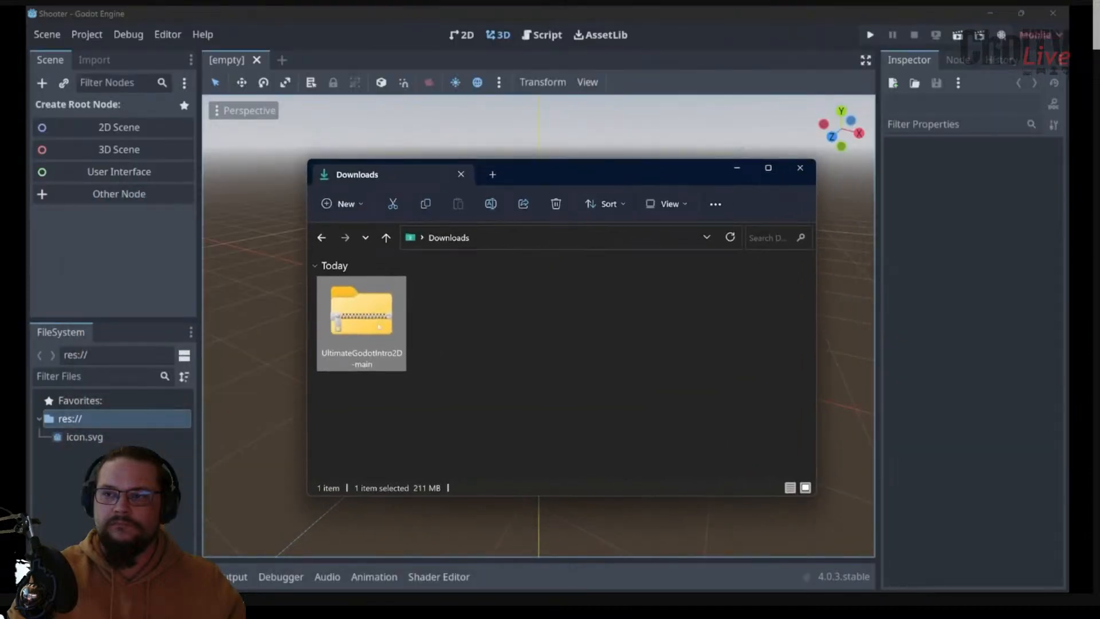
pyautogui.rightClick(367, 320)
pyautogui.click(447, 252)
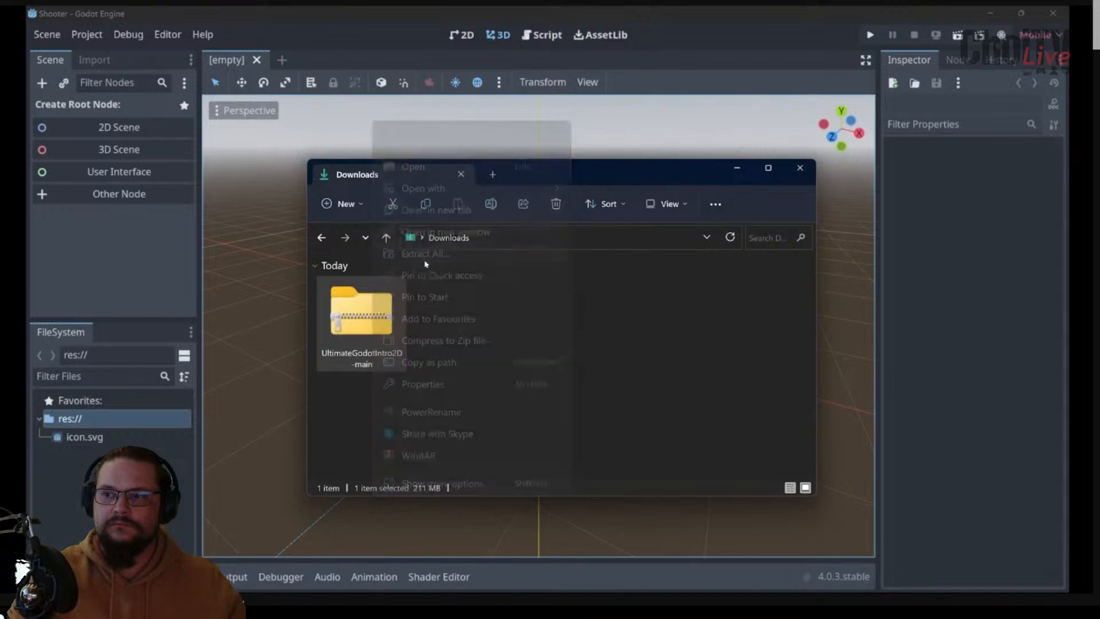
pyautogui.click(662, 446)
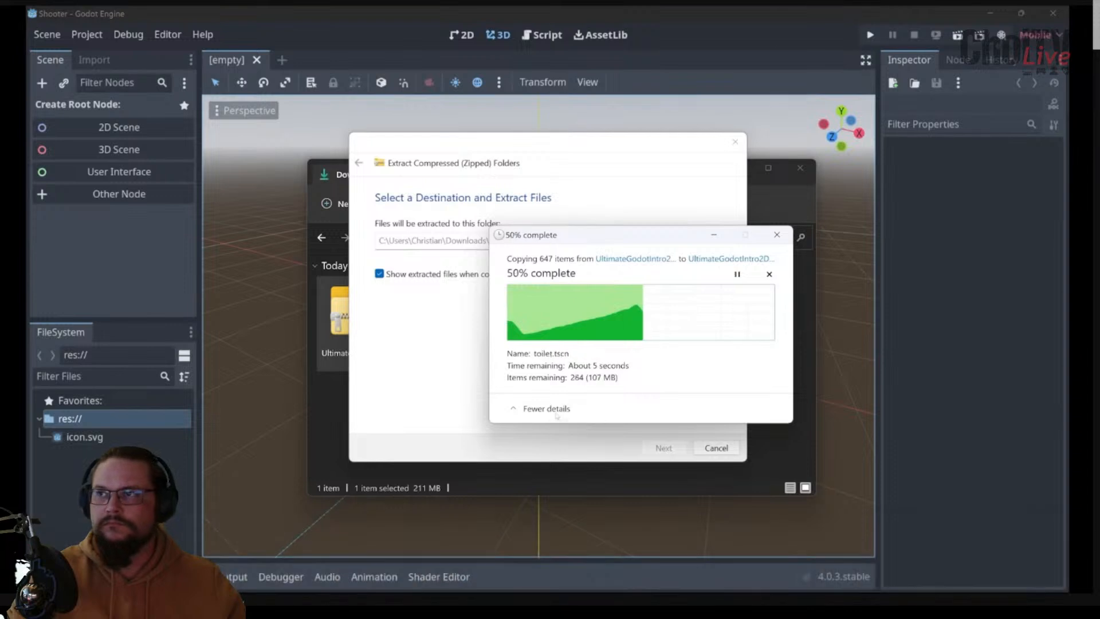
# Import the graphics folder from the extracted UltimateGodotIntro2D-main resources into the project's res:// folder
pyautogui.click(453, 322)
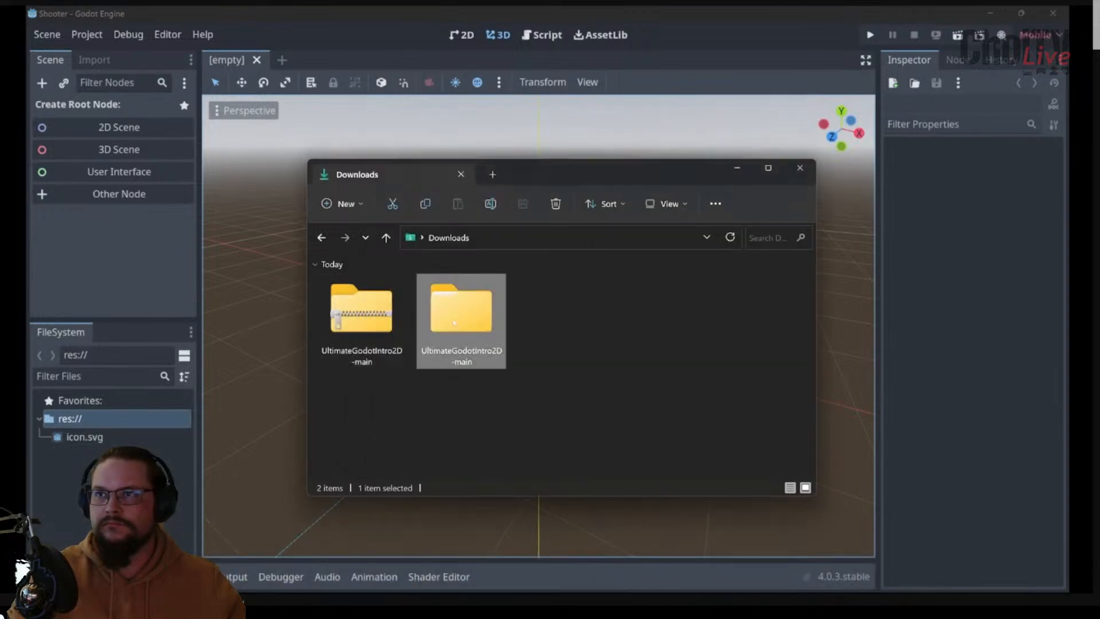
pyautogui.doubleClick(454, 322)
pyautogui.doubleClick(379, 300)
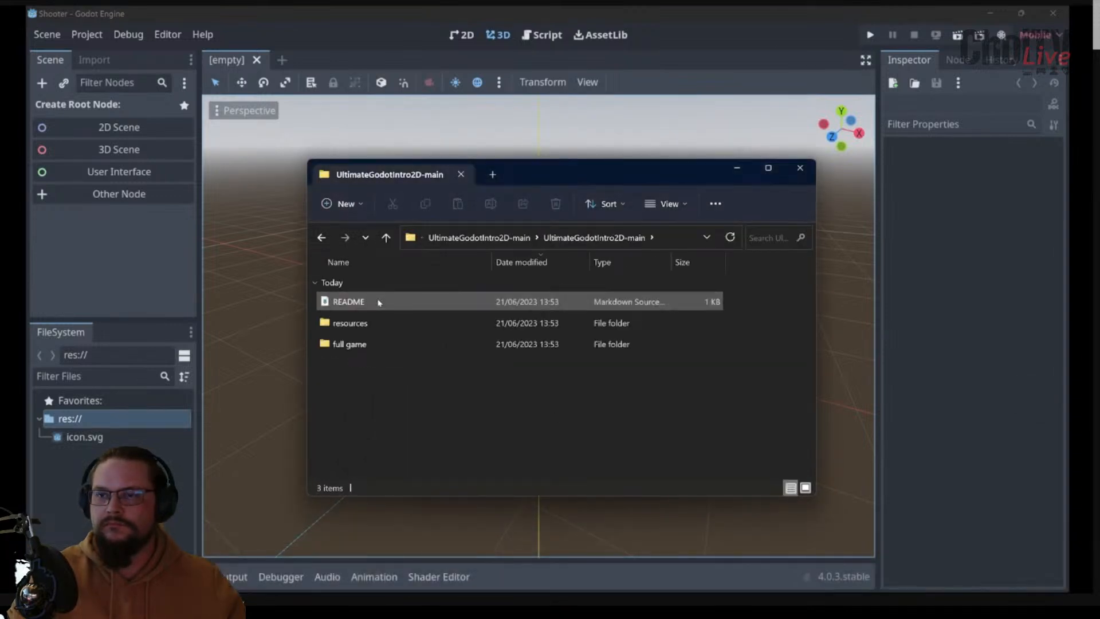
pyautogui.doubleClick(363, 324)
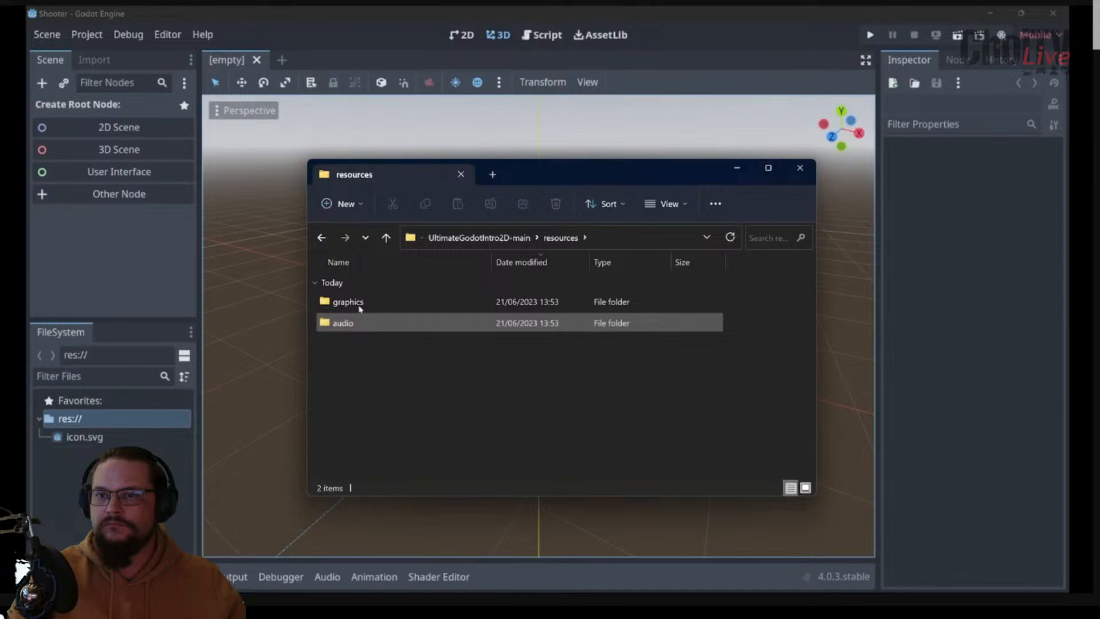
pyautogui.click(360, 300)
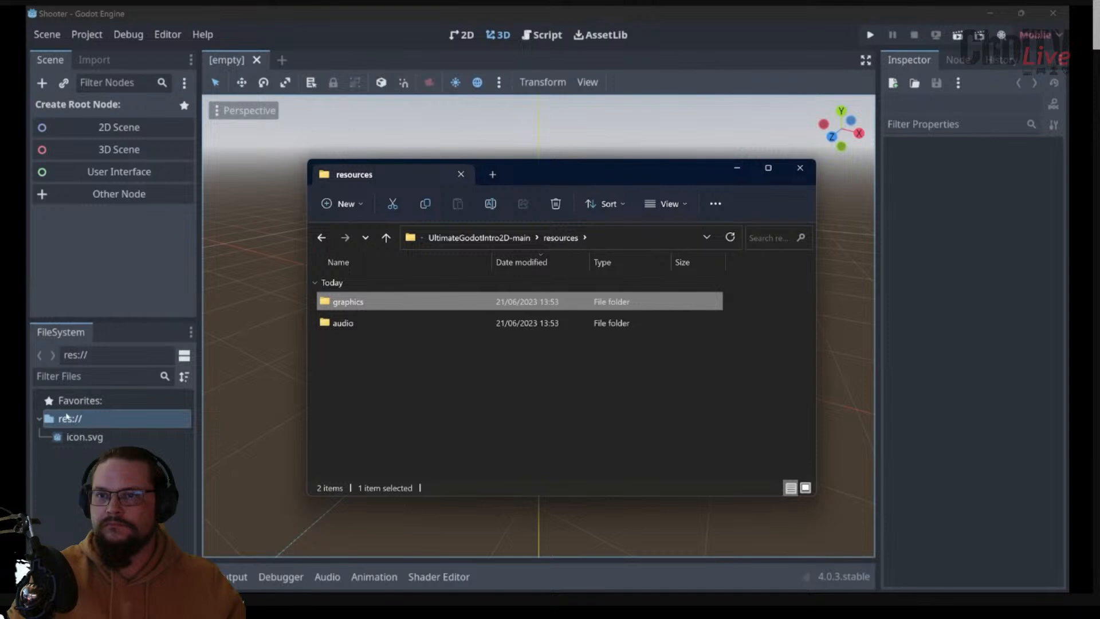
pyautogui.moveTo(67, 417); pyautogui.dragTo(76, 418)
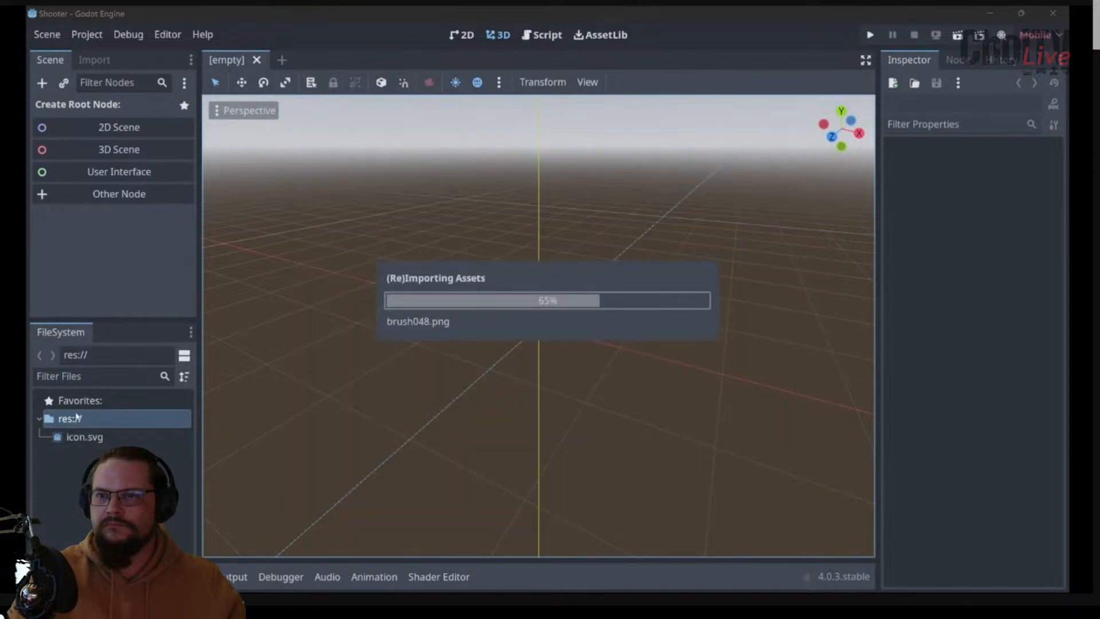
pyautogui.moveTo(86, 436); pyautogui.dragTo(95, 444)
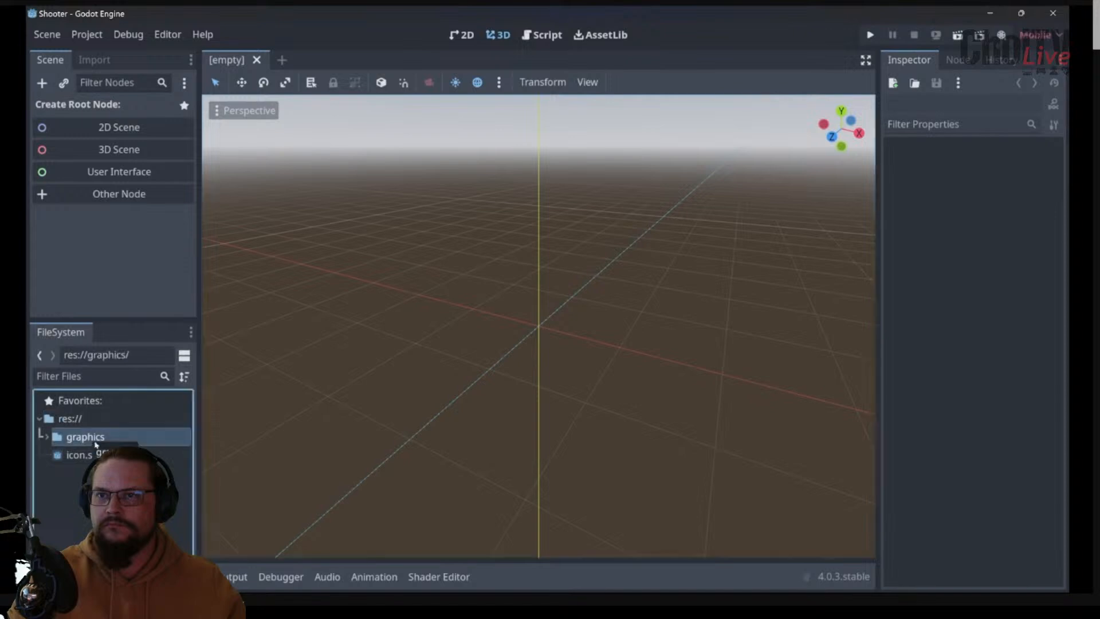
# Examine the subfolders of the imported graphics folder, collapse it, and return to the audio folder in the extracted resources
pyautogui.click(46, 436)
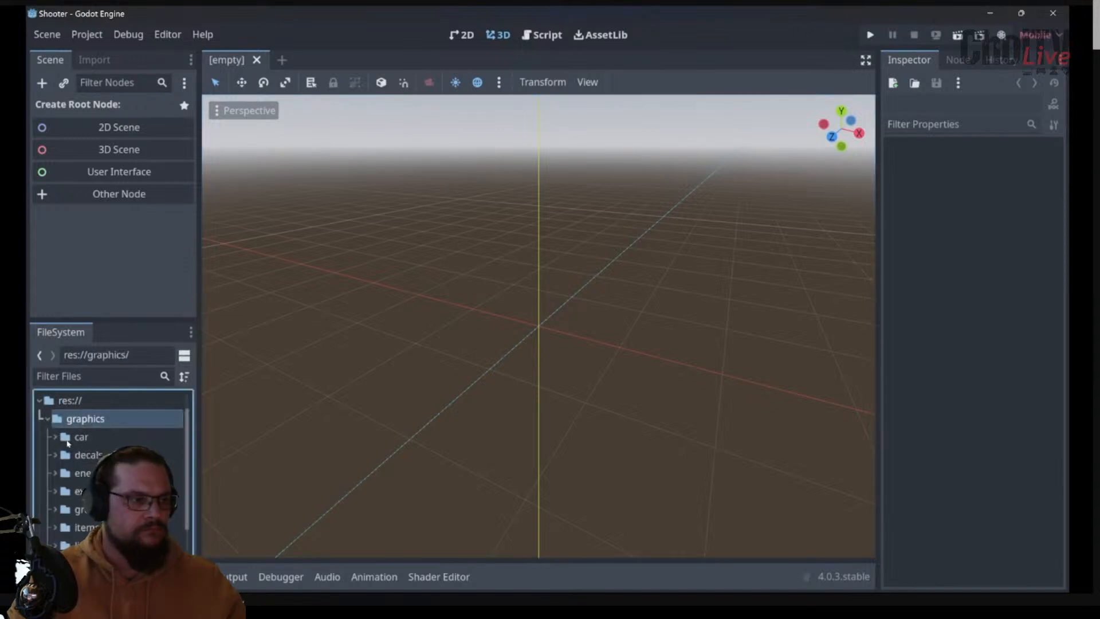
pyautogui.scroll(-3, 71, 455)
pyautogui.scroll(3, 72, 455)
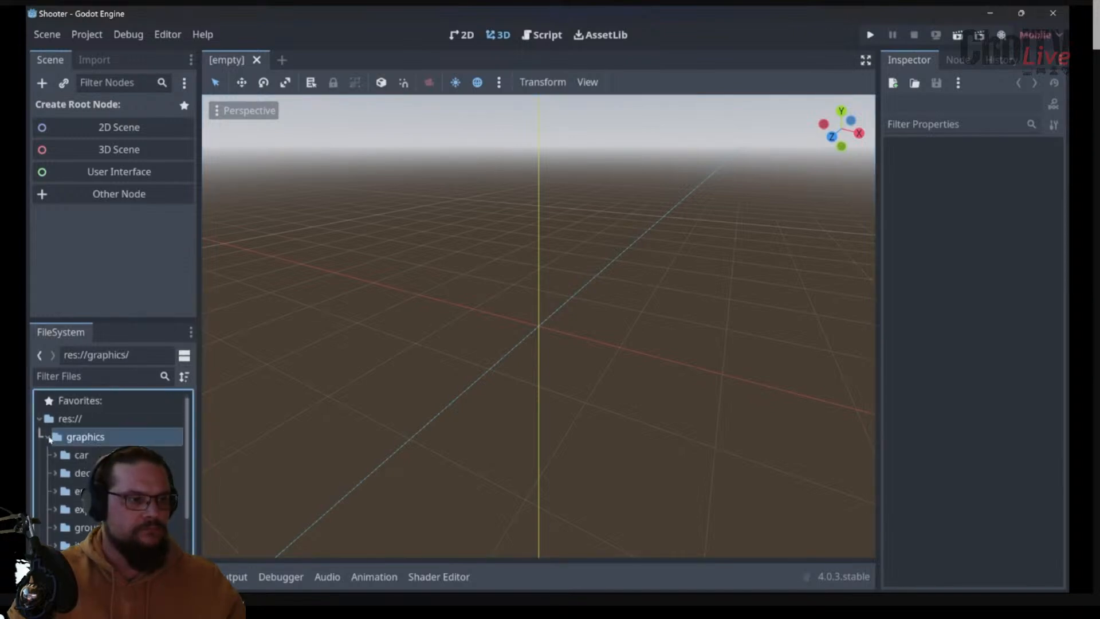
pyautogui.click(49, 438)
pyautogui.hotkey('alt', 'Tab')
pyautogui.click(380, 329)
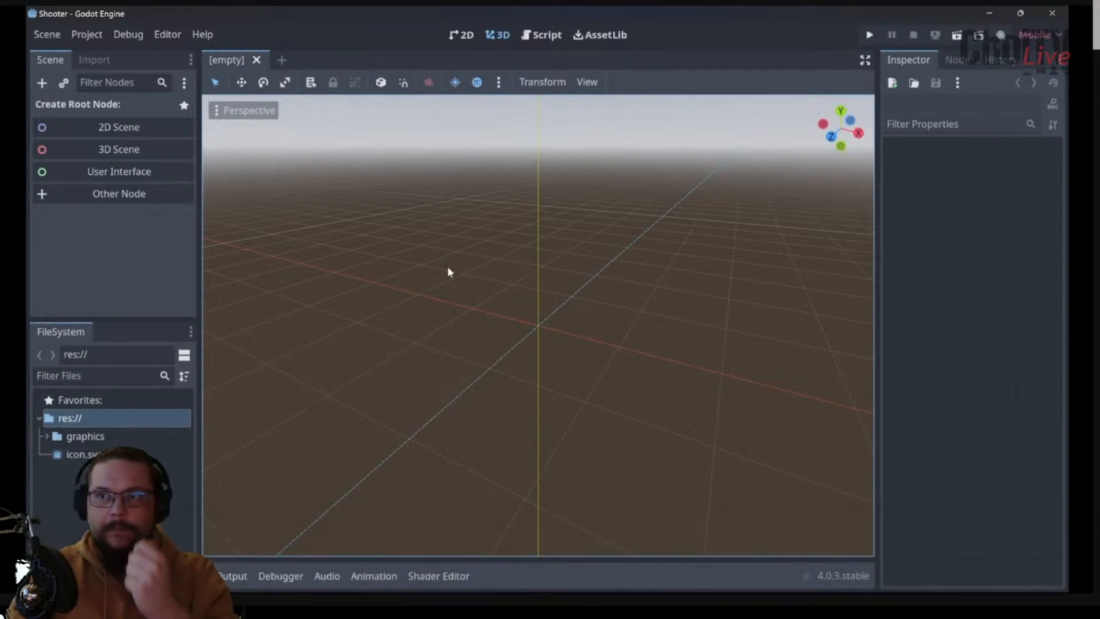
# Set the editor's interface theme preset to Gray and close the editor settings
pyautogui.click(170, 37)
pyautogui.click(171, 54)
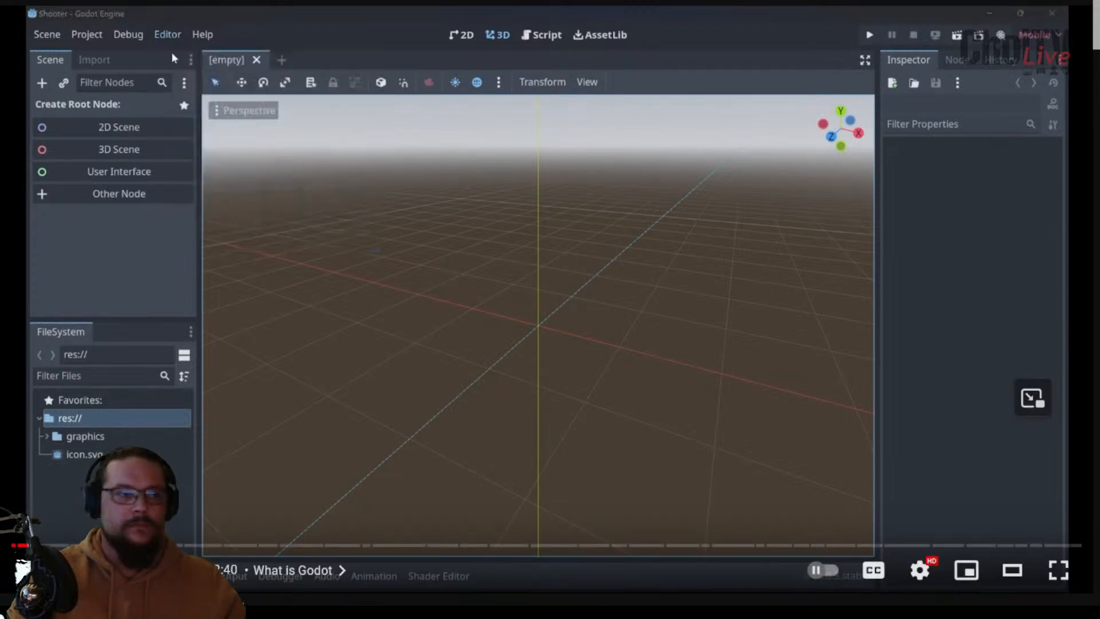
pyautogui.click(286, 183)
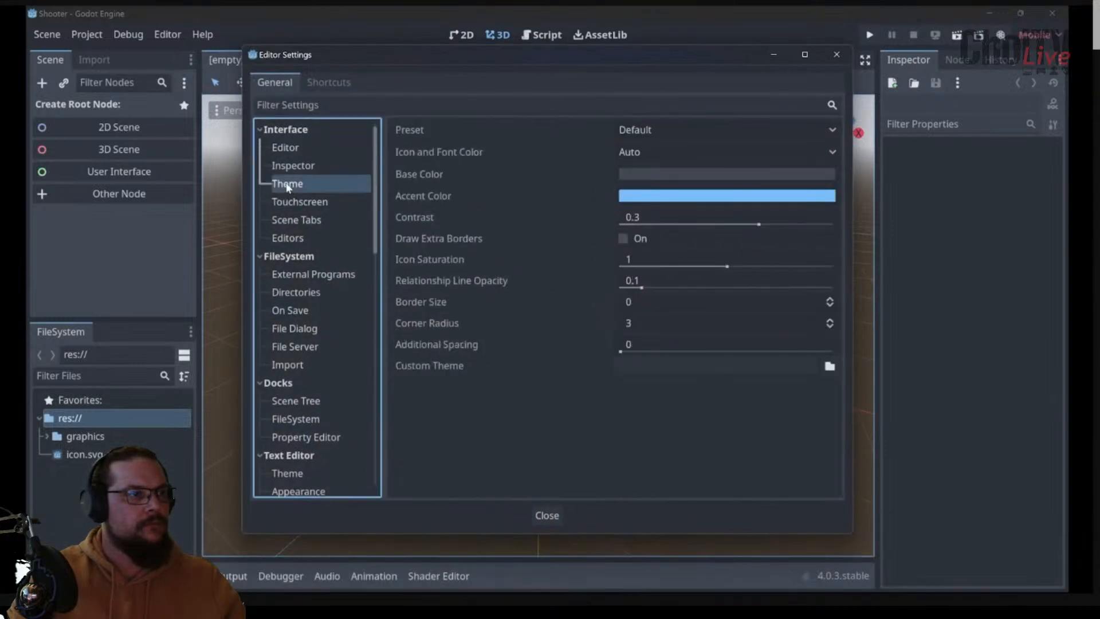
pyautogui.click(635, 131)
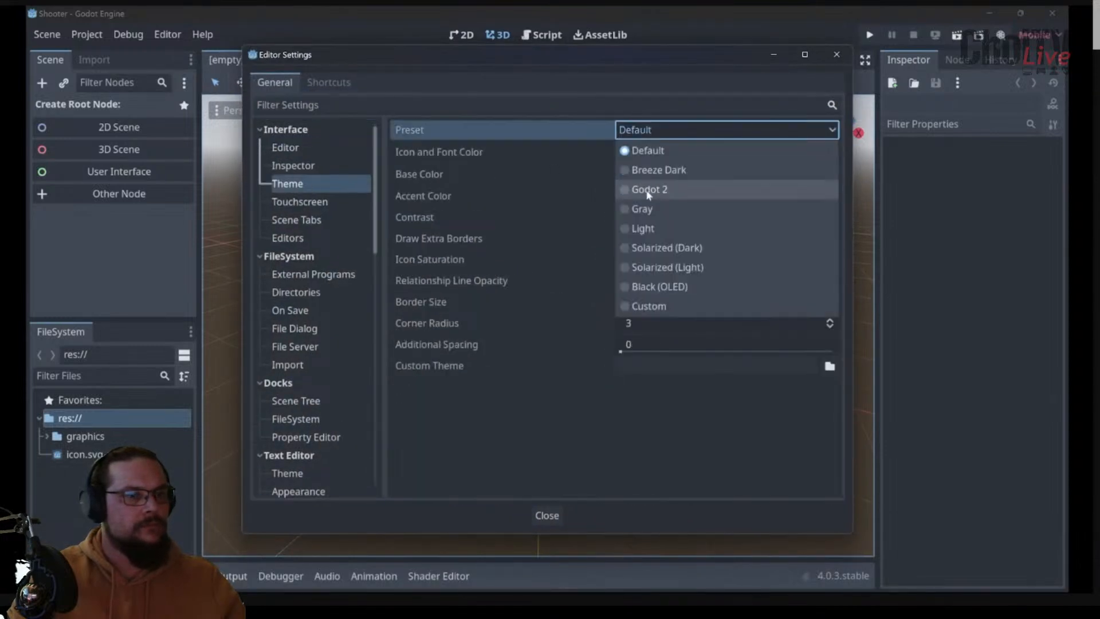
pyautogui.click(643, 206)
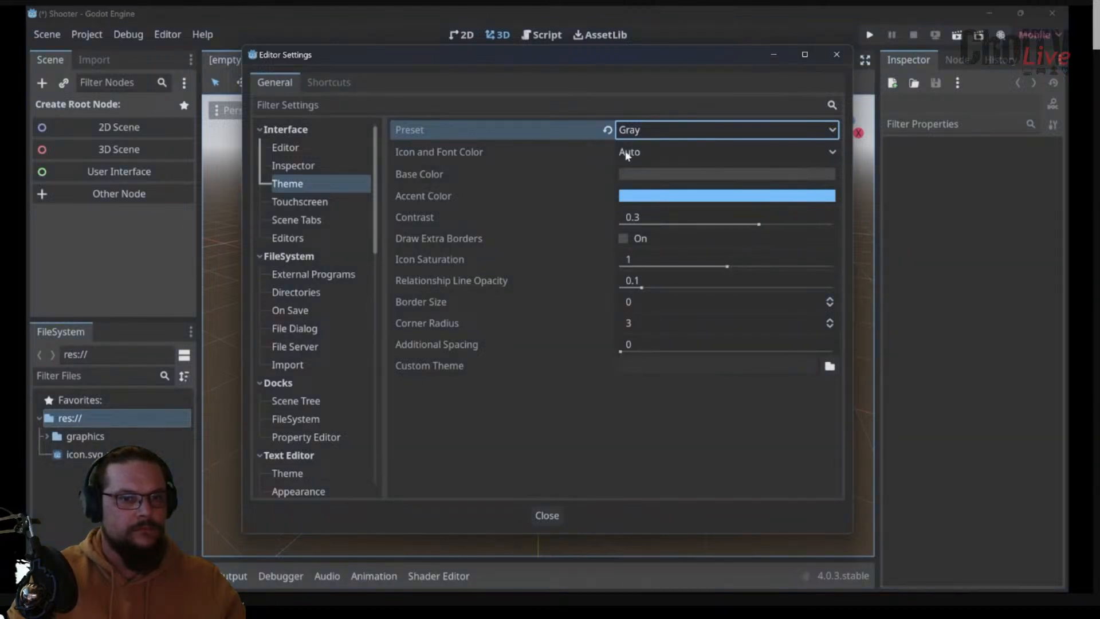
pyautogui.click(545, 516)
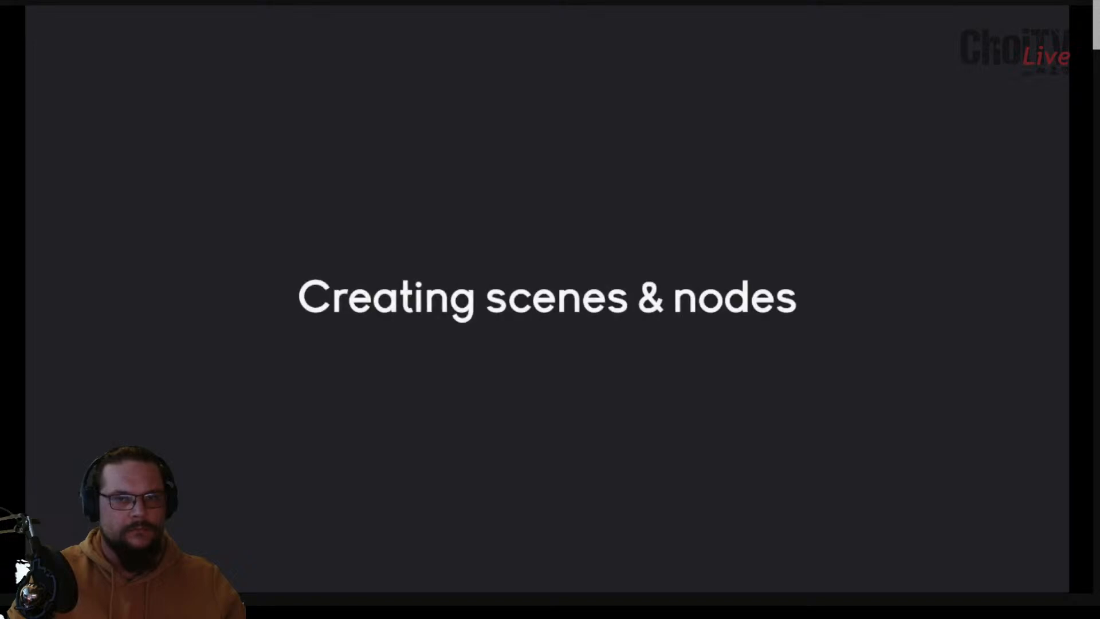
pyautogui.click(286, 415)
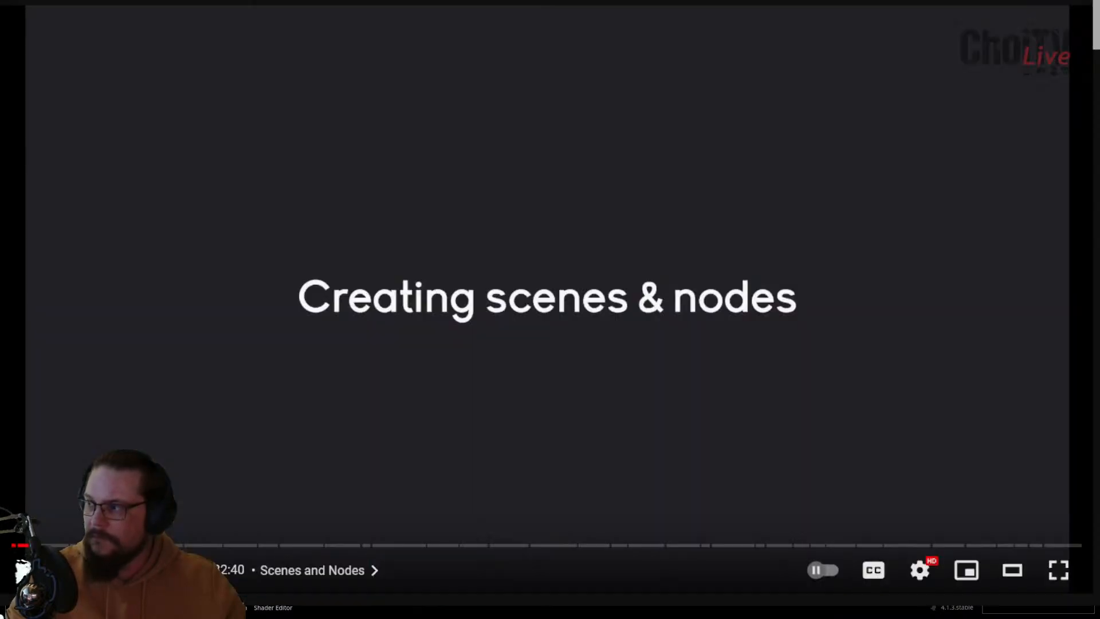
pyautogui.click(571, 360)
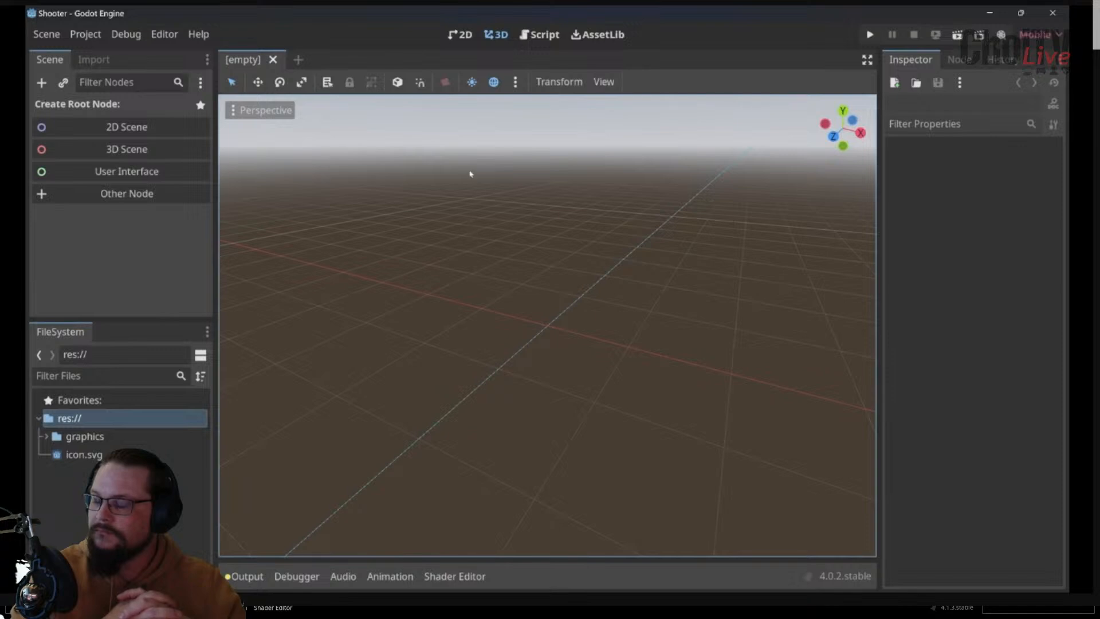
# Switch the empty scene to the 2D workspace and frame the whole game window area
pyautogui.click(459, 35)
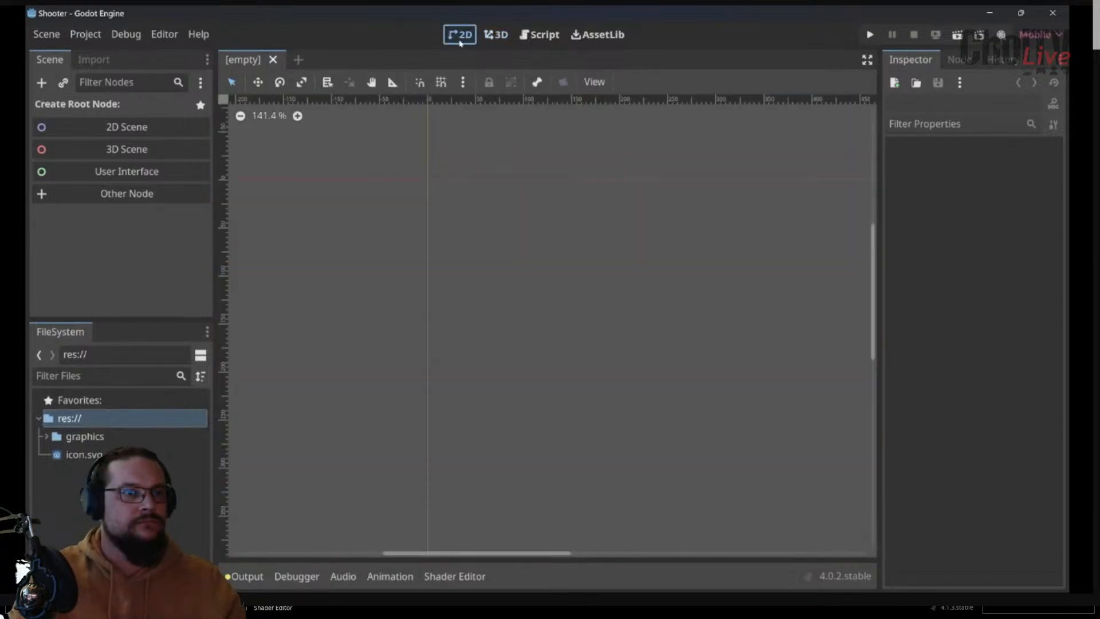
pyautogui.moveTo(574, 209); pyautogui.dragTo(432, 181, button='middle')
pyautogui.scroll(-5, 435, 182)
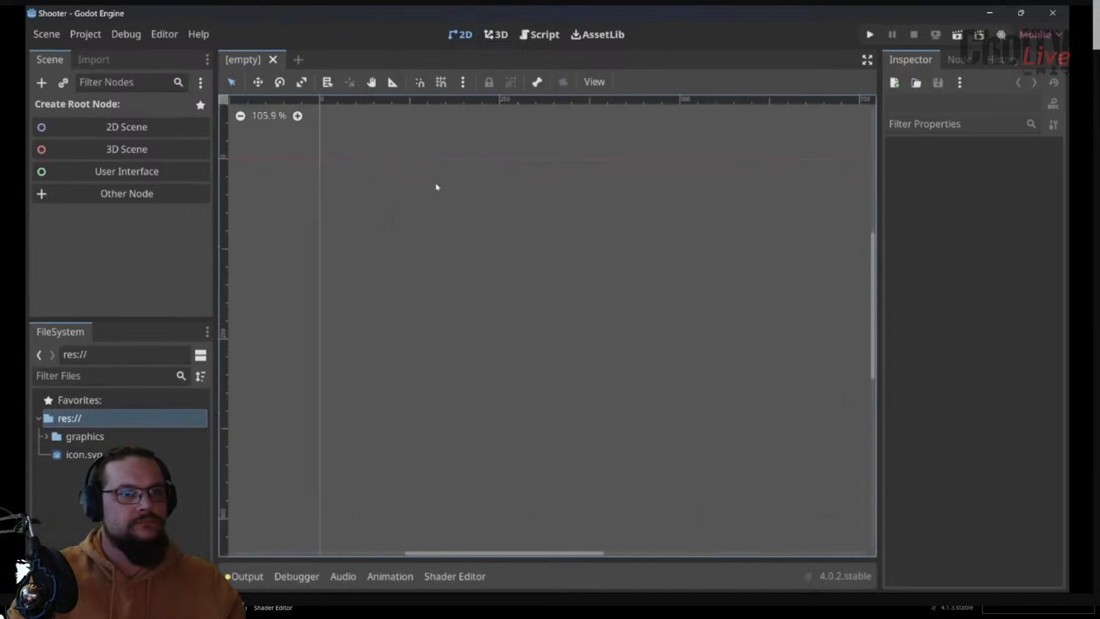
pyautogui.moveTo(573, 200); pyautogui.dragTo(550, 269, button='middle')
pyautogui.moveTo(229, 170)
pyautogui.mouseDown()
pyautogui.moveTo(260, 155)
pyautogui.moveTo(491, 142)
pyautogui.moveTo(436, 408)
pyautogui.moveTo(747, 419)
pyautogui.moveTo(813, 493)
pyautogui.mouseUp()
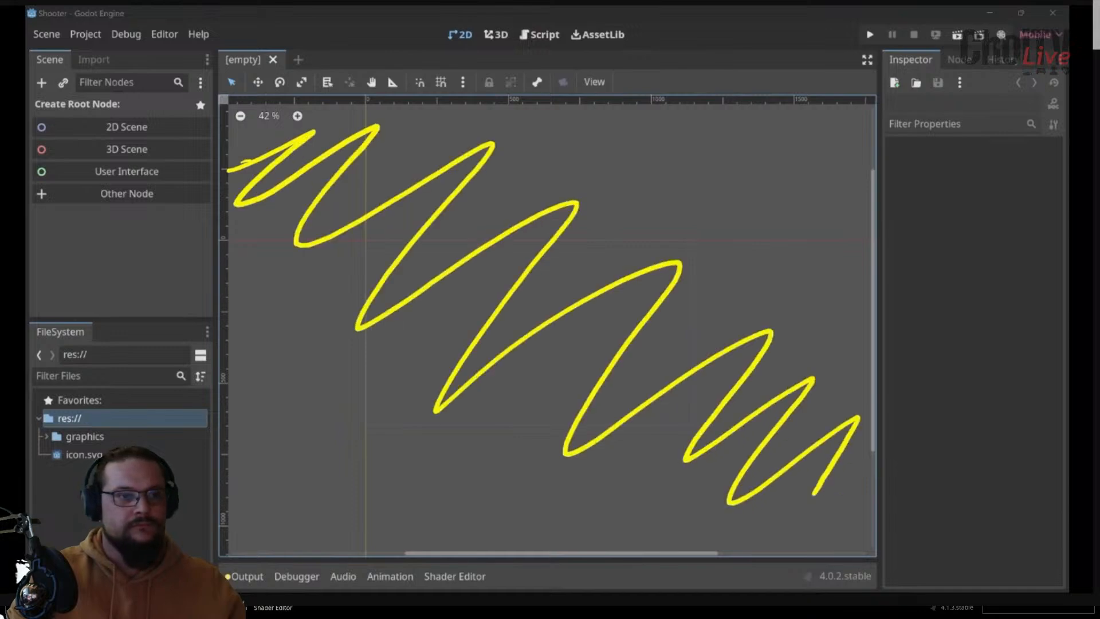
pyautogui.hotkey('ctrl', 'z')
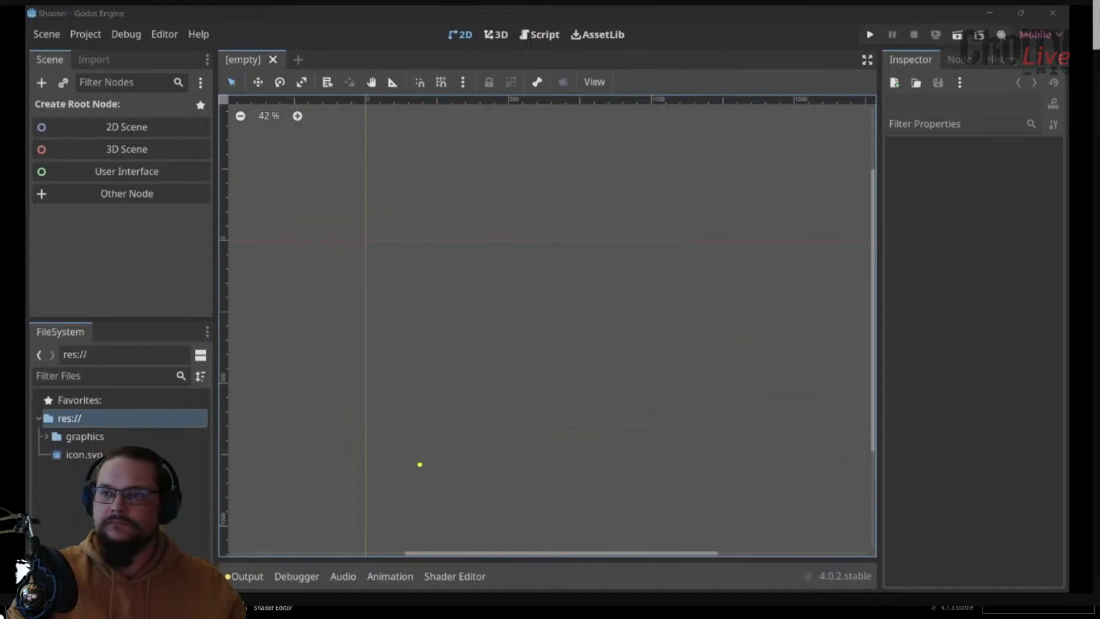
pyautogui.moveTo(419, 464); pyautogui.dragTo(449, 432)
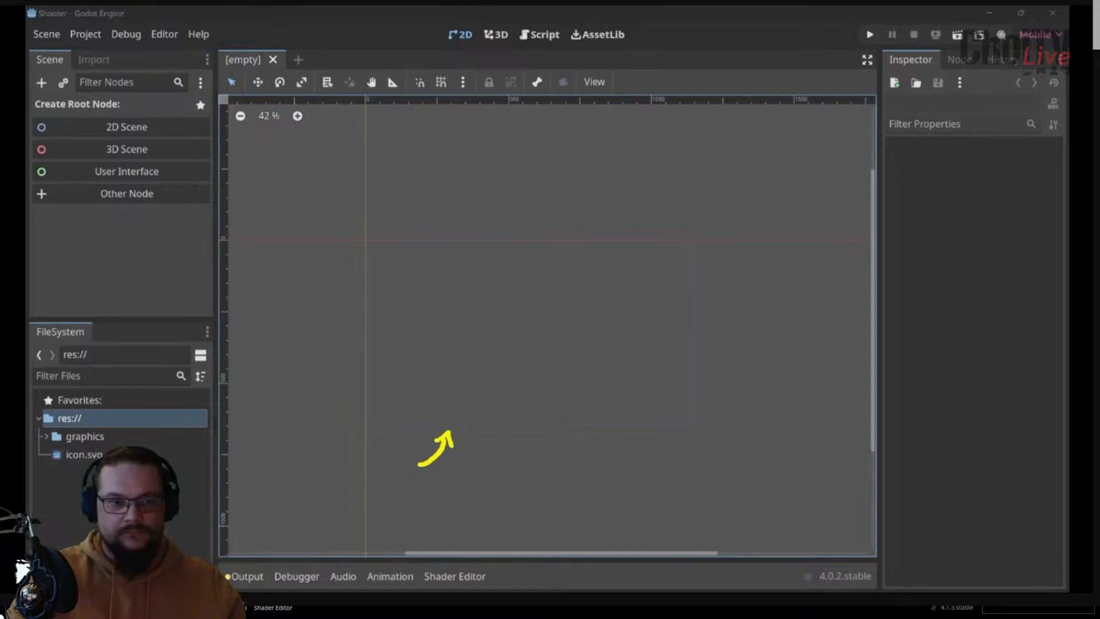
pyautogui.moveTo(757, 315)
pyautogui.mouseDown()
pyautogui.moveTo(700, 326)
pyautogui.moveTo(731, 331)
pyautogui.mouseUp()
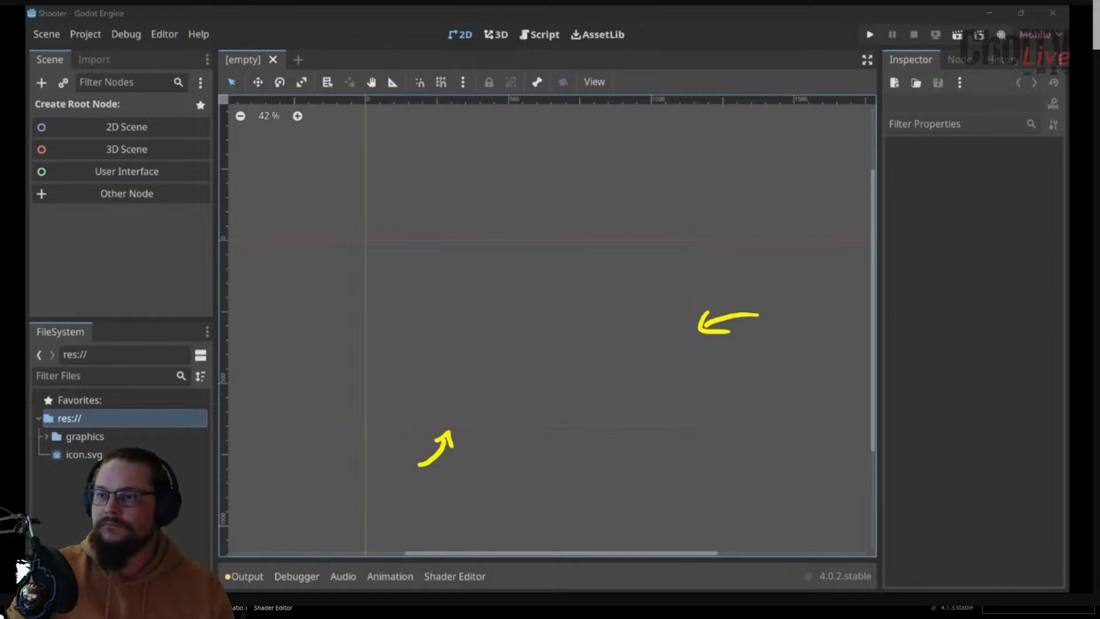
pyautogui.moveTo(389, 243)
pyautogui.mouseDown()
pyautogui.moveTo(375, 301)
pyautogui.moveTo(506, 268)
pyautogui.moveTo(538, 366)
pyautogui.moveTo(658, 383)
pyautogui.moveTo(681, 373)
pyautogui.mouseUp()
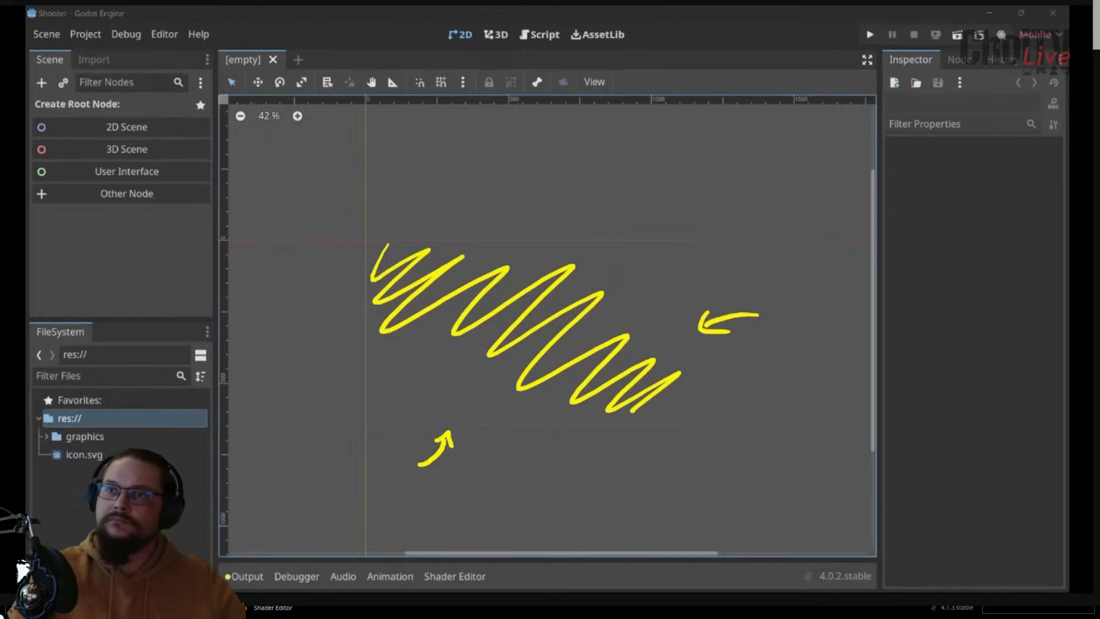
pyautogui.press('Escape')
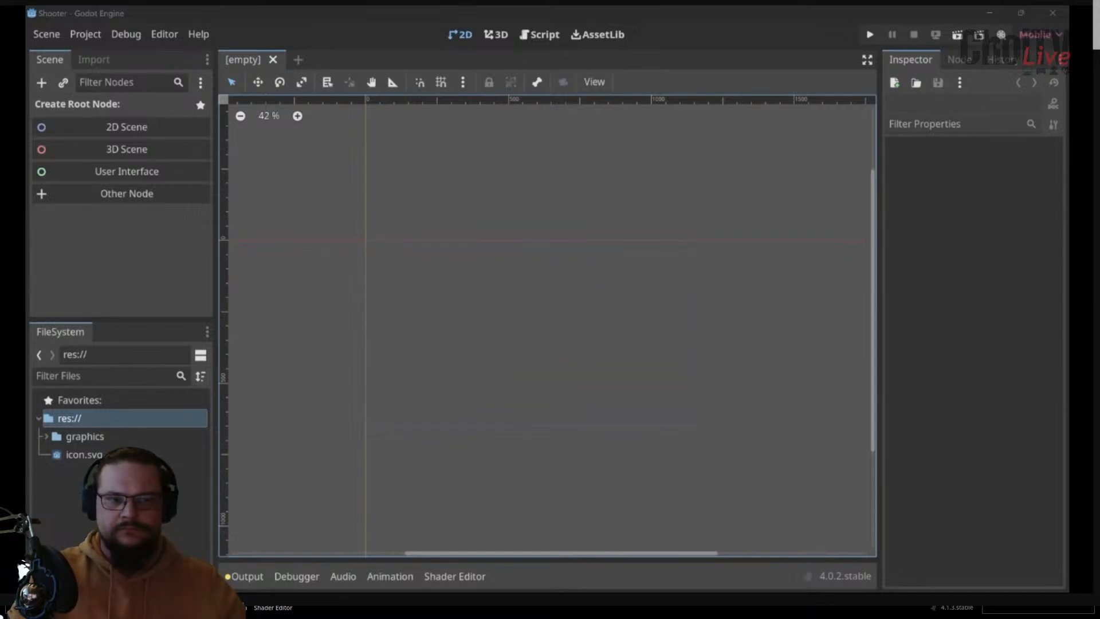
pyautogui.moveTo(226, 68); pyautogui.dragTo(286, 71)
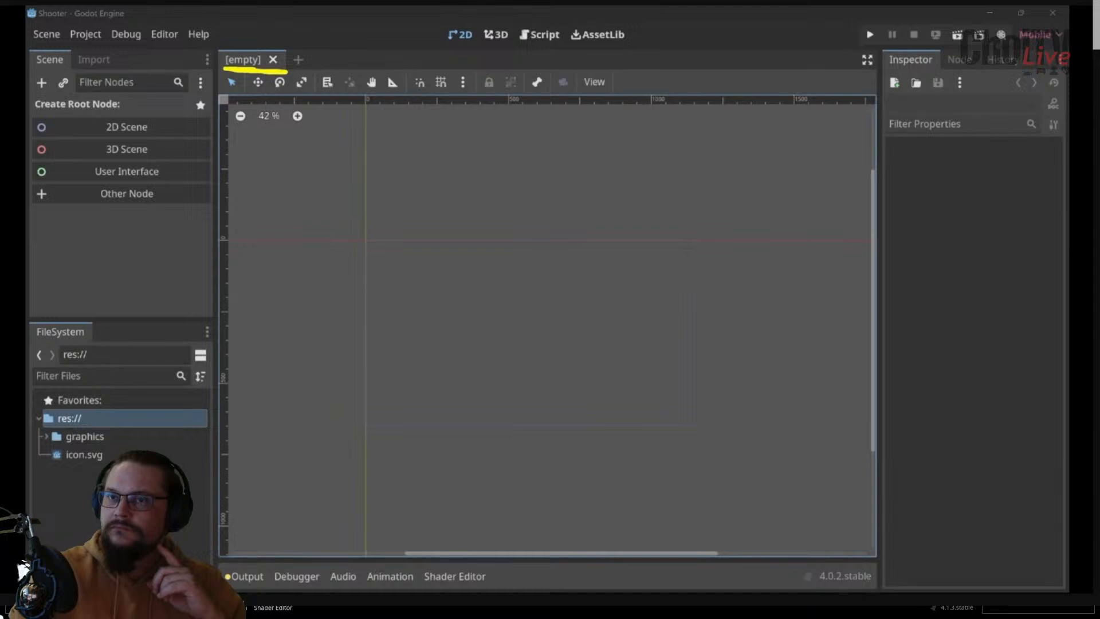
# Switch to the notes board and draw a new section below the Glossary section, matching its width
pyautogui.click(1031, 397)
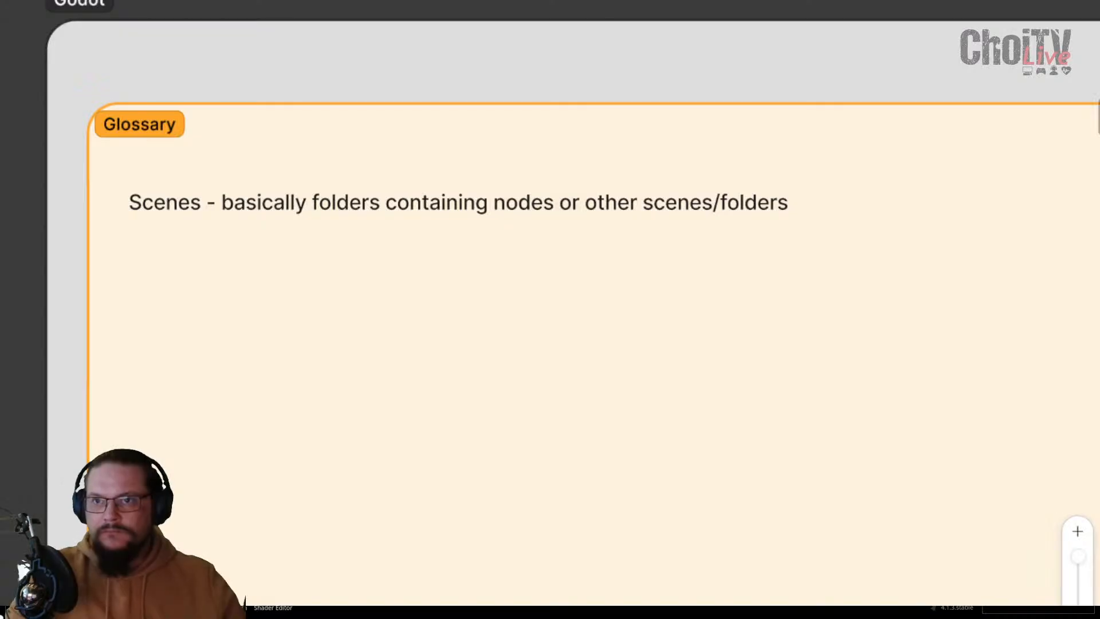
pyautogui.keyDown('ctrl'); pyautogui.scroll(-5, 211, 358); pyautogui.keyUp('ctrl')
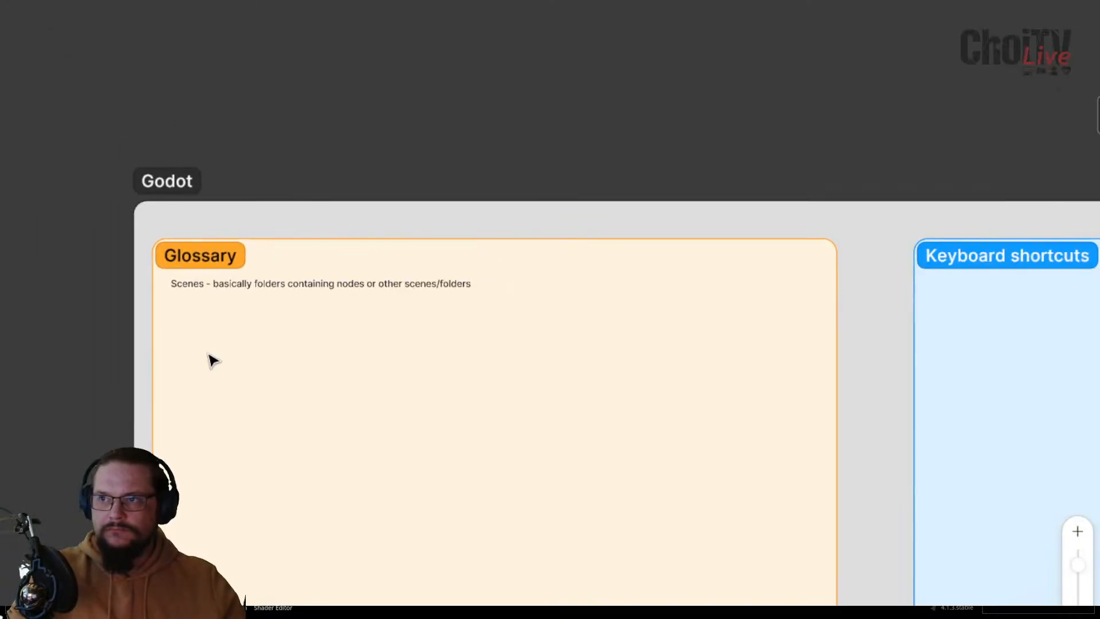
pyautogui.scroll(-5, 339, 295)
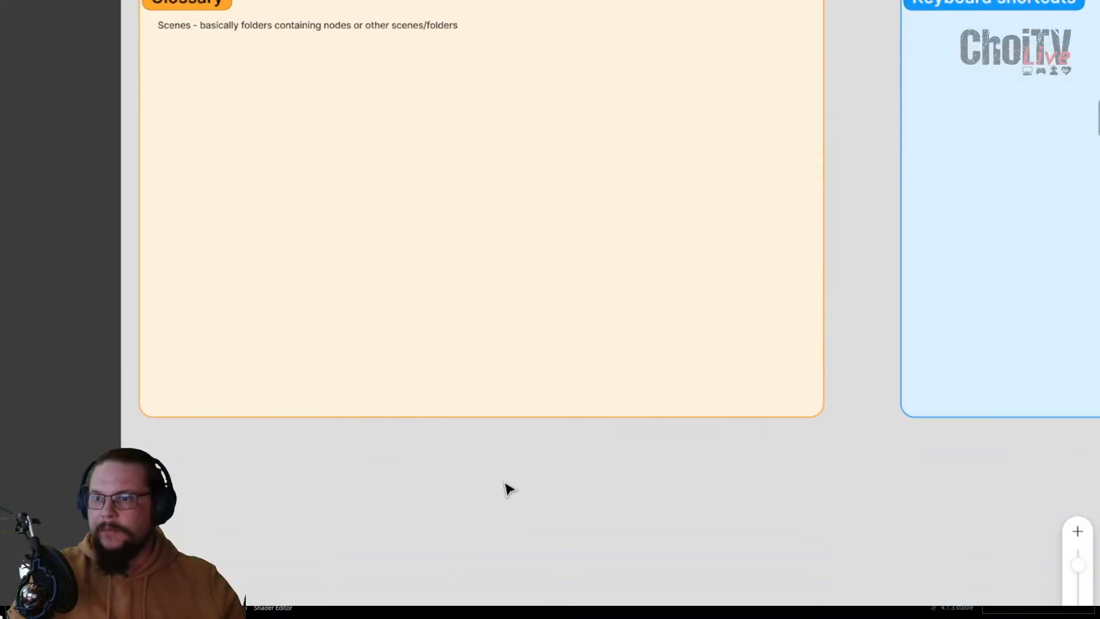
pyautogui.moveTo(456, 543); pyautogui.dragTo(437, 372)
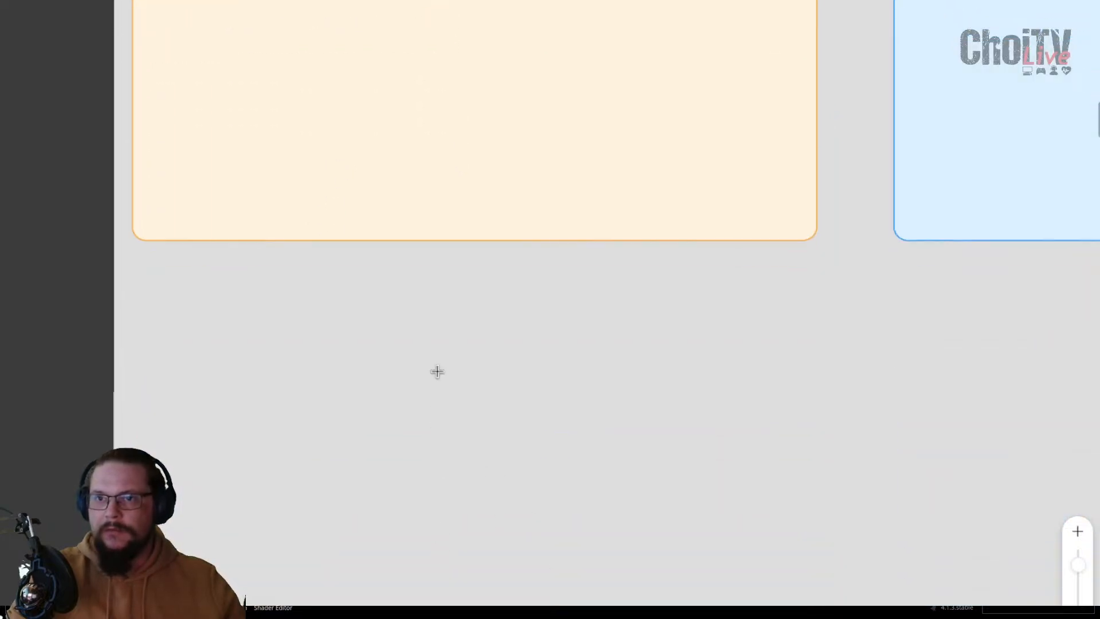
pyautogui.moveTo(132, 261); pyautogui.dragTo(808, 568)
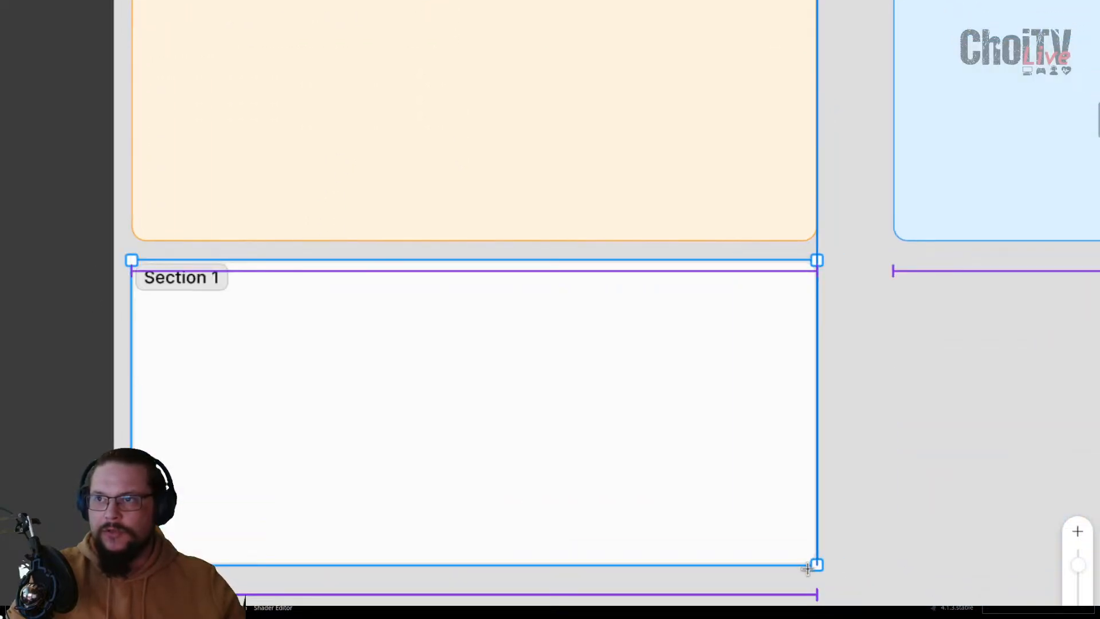
pyautogui.moveTo(131, 261)
pyautogui.mouseDown()
pyautogui.moveTo(155, 272)
pyautogui.moveTo(131, 261)
pyautogui.mouseUp()
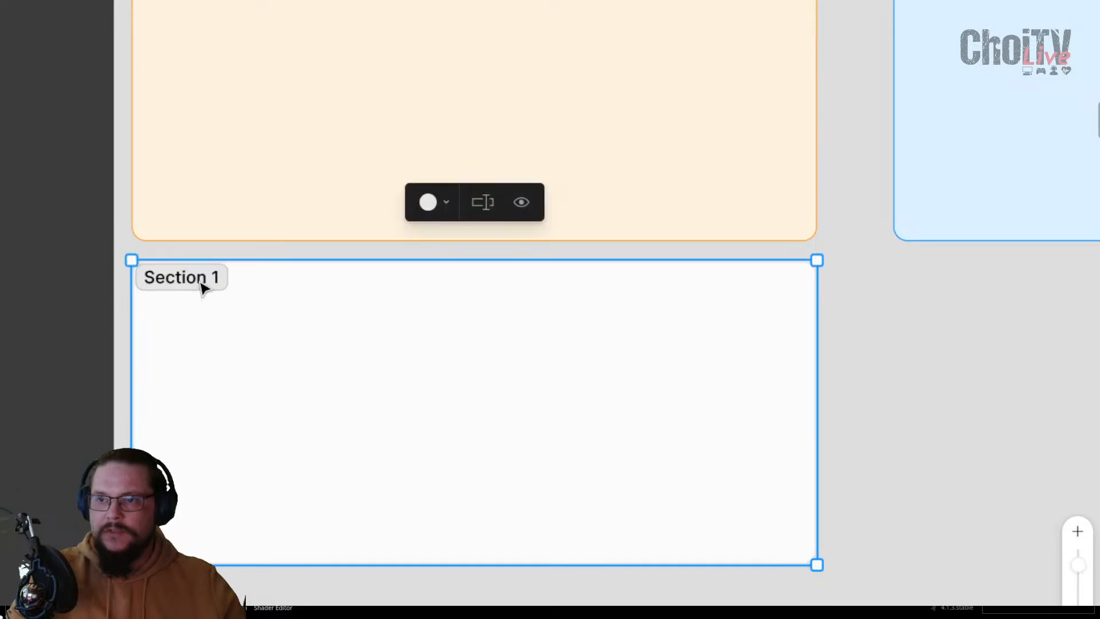
# Rename the new section below the Glossary as Notes
pyautogui.click(478, 204)
pyautogui.write('Note')
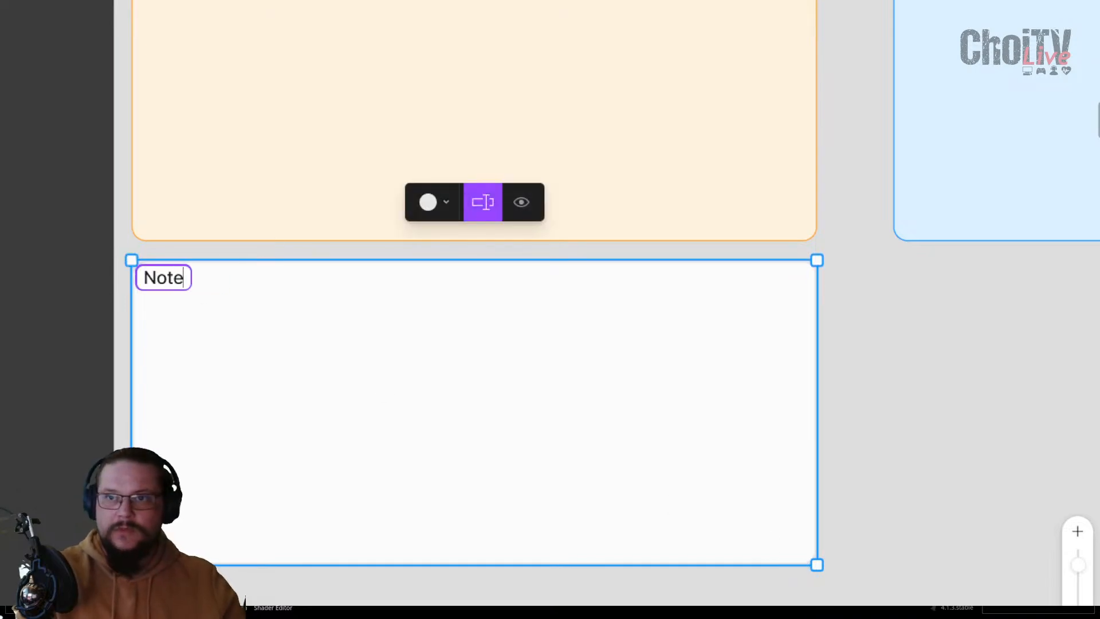
pyautogui.write('s')
pyautogui.press('Return')
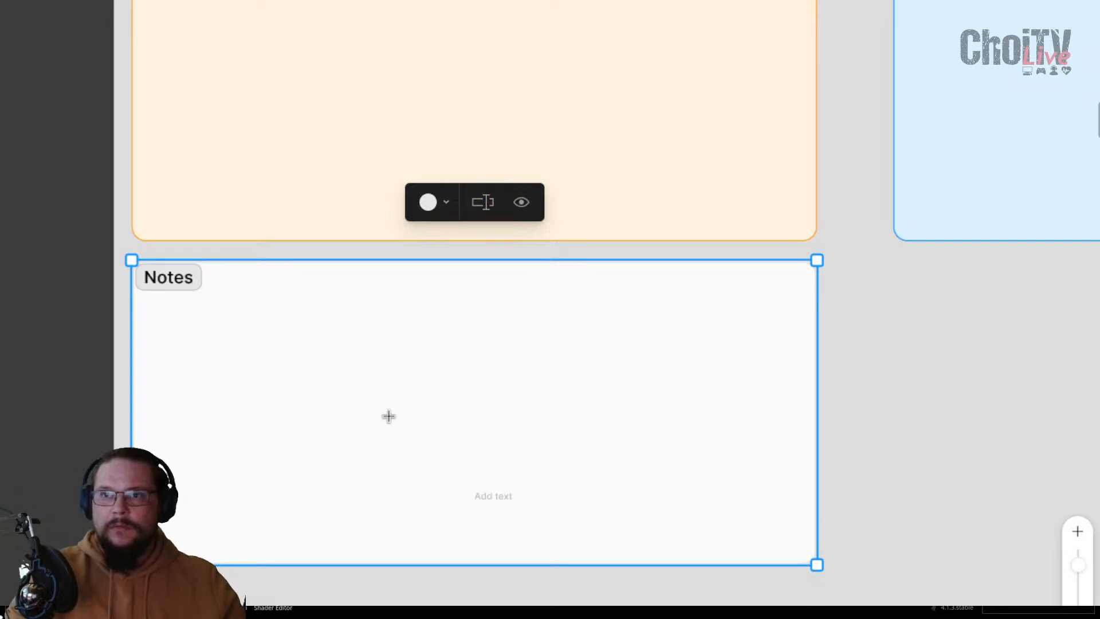
# Add the text "To save a scene, it has to have nodes in it!" inside the Notes section
pyautogui.click(165, 303)
pyautogui.write('T')
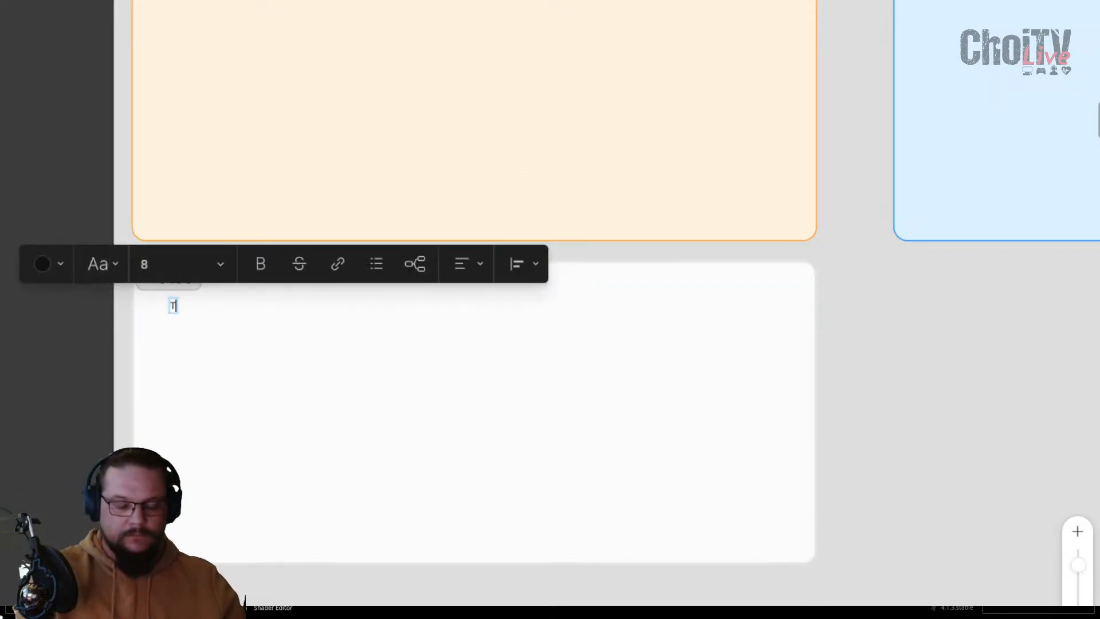
pyautogui.write('o be')
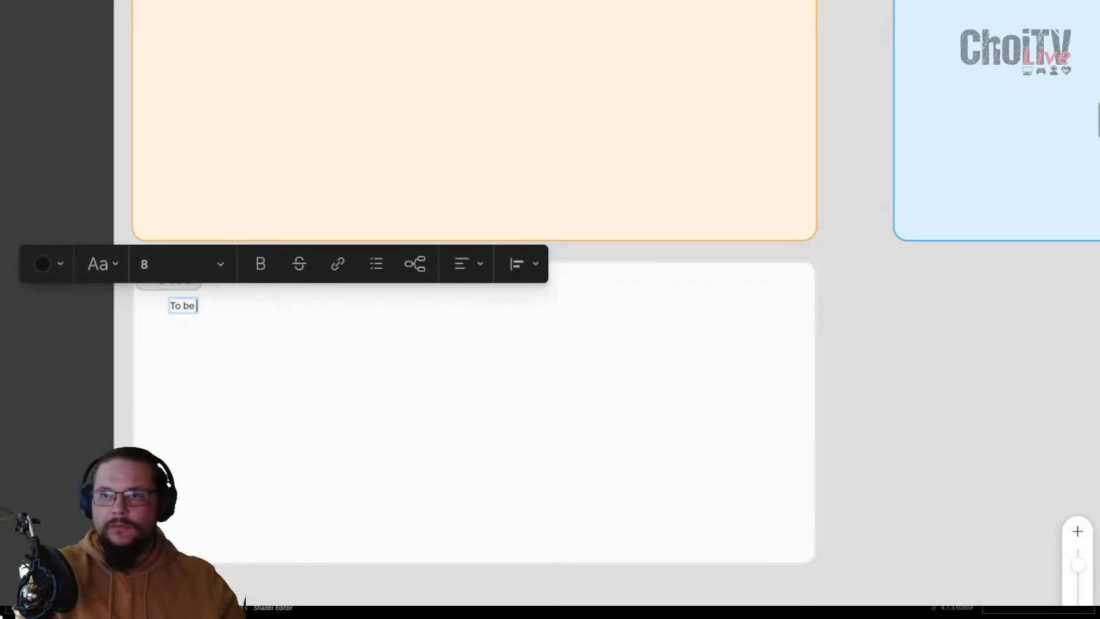
pyautogui.press('BackSpace')
pyautogui.press('BackSpace')
pyautogui.press('BackSpace')
pyautogui.write('save a ')
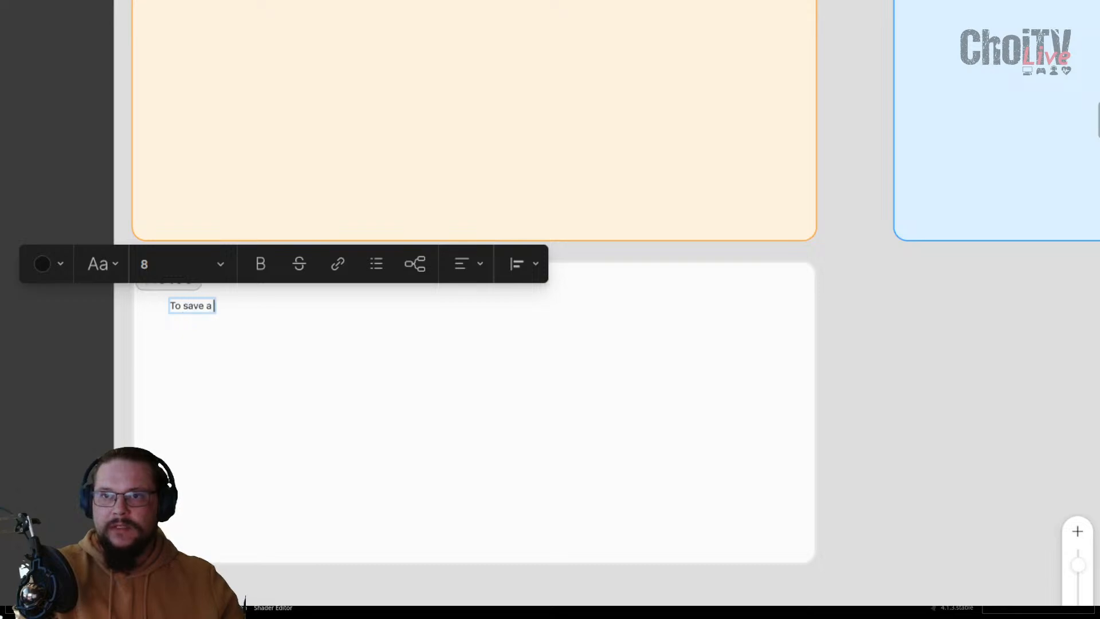
pyautogui.write('scene, it')
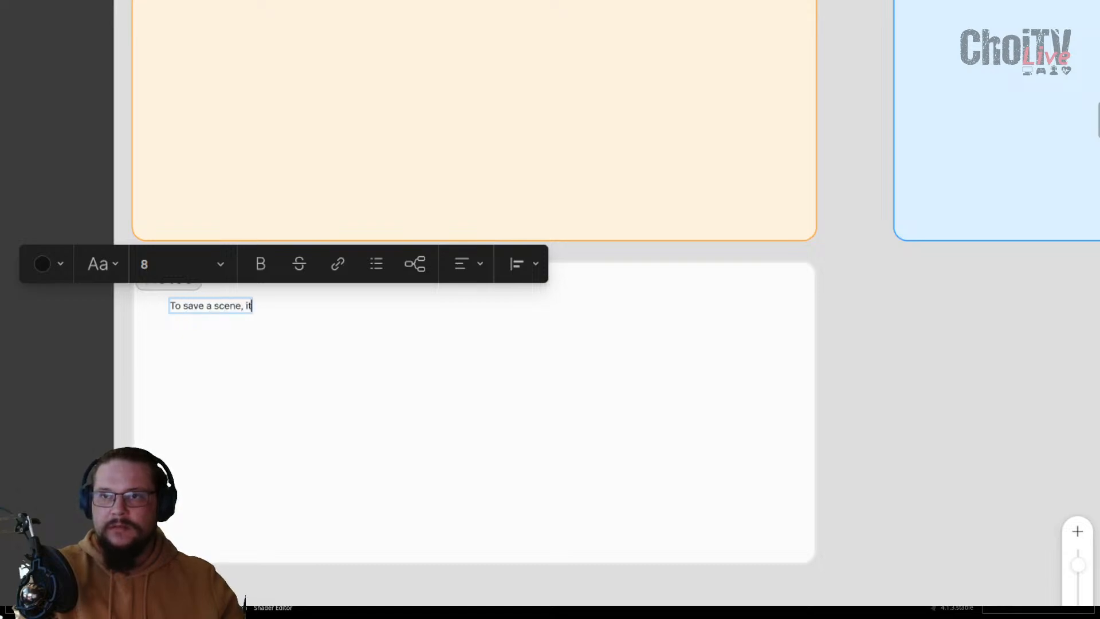
pyautogui.write(' has to ha')
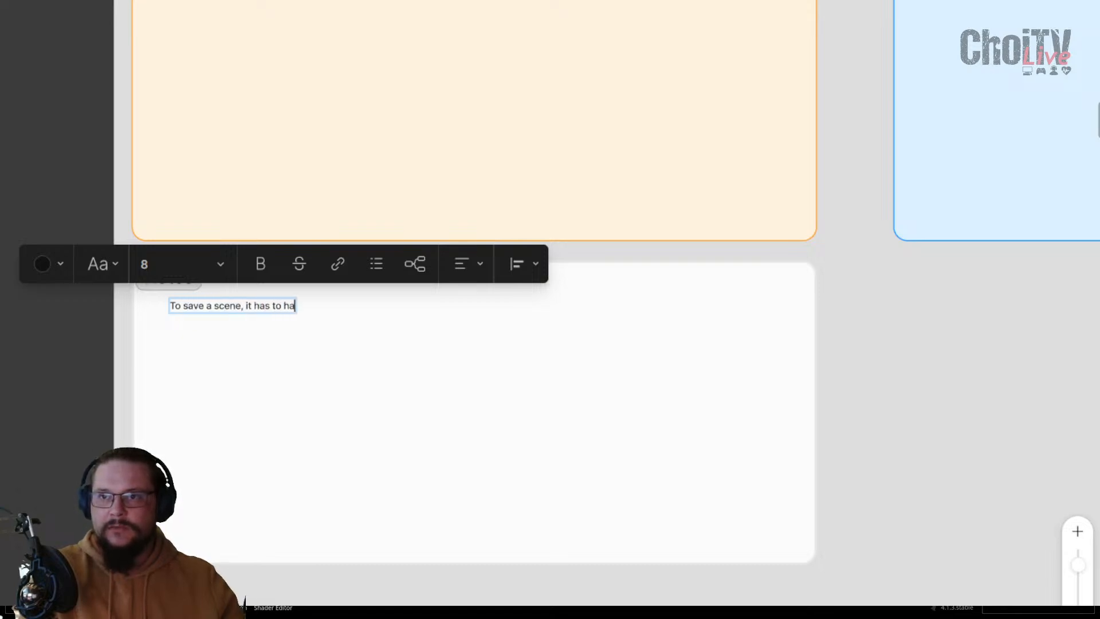
pyautogui.write('ve nodes in it')
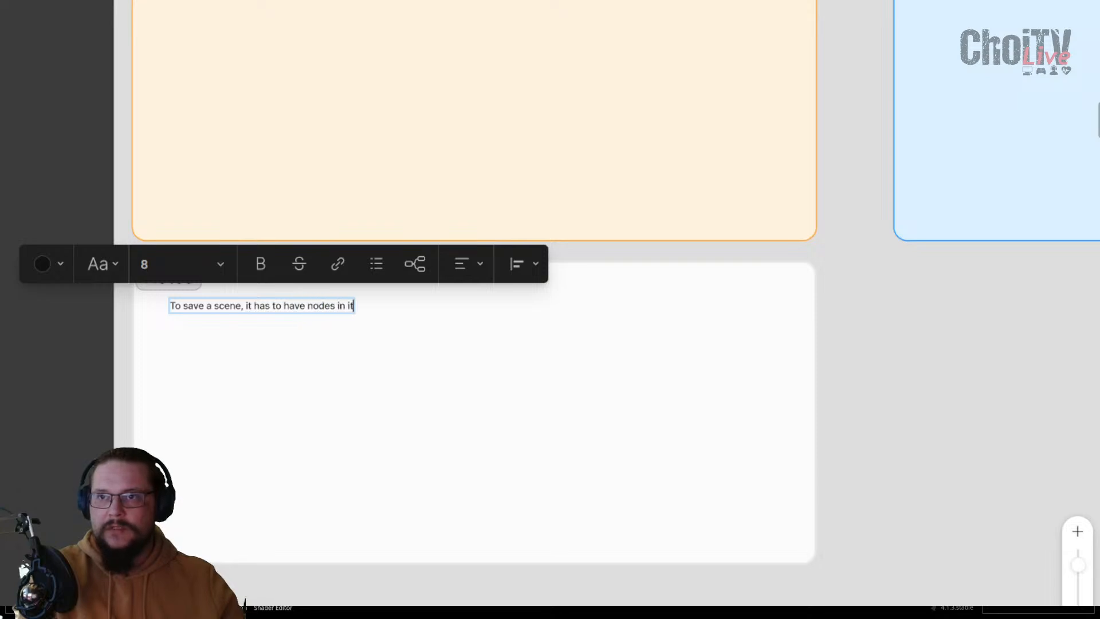
pyautogui.write('!')
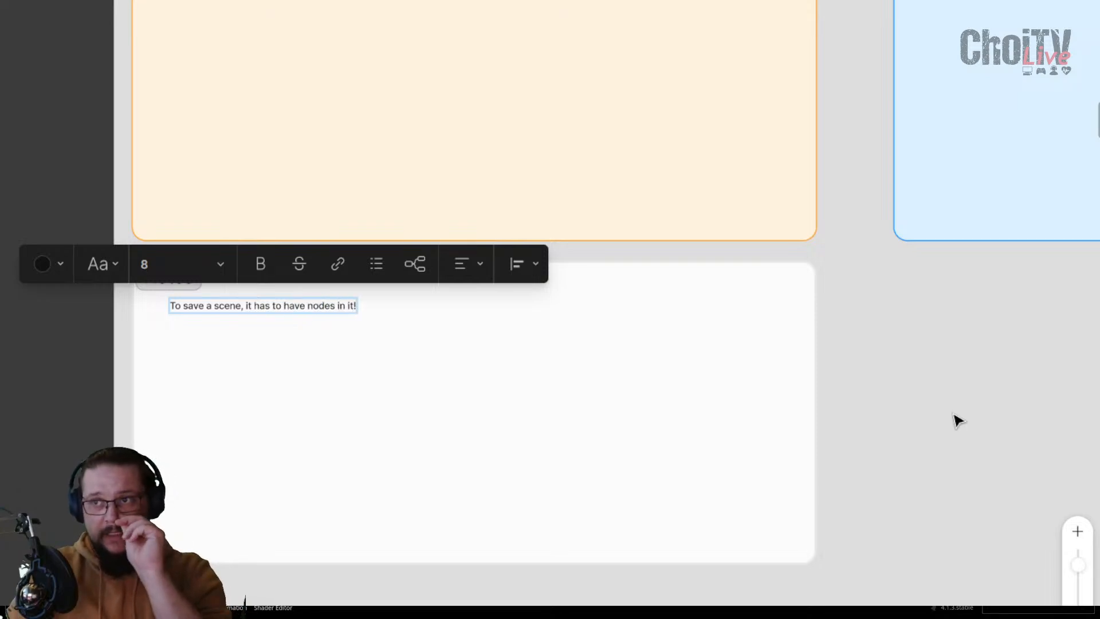
pyautogui.press('Escape')
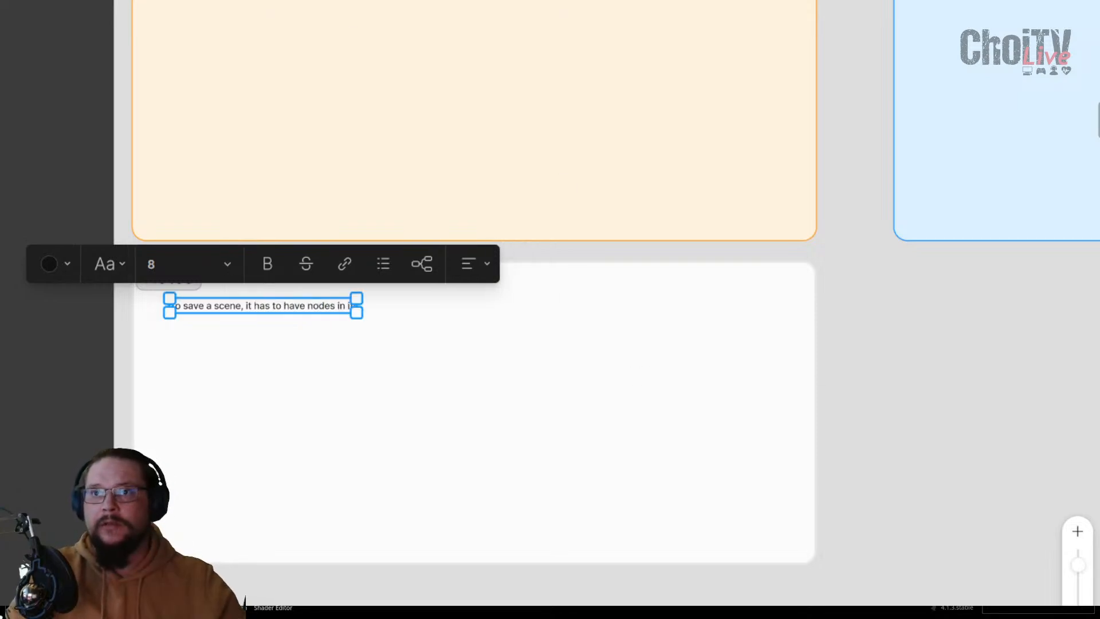
# Return to Godot and examine the node types available for a root node, including the Node2D, CollisionObject2D and PhysicsBody2D branches
pyautogui.hotkey('ctrl', 'Tab')
pyautogui.click(441, 259)
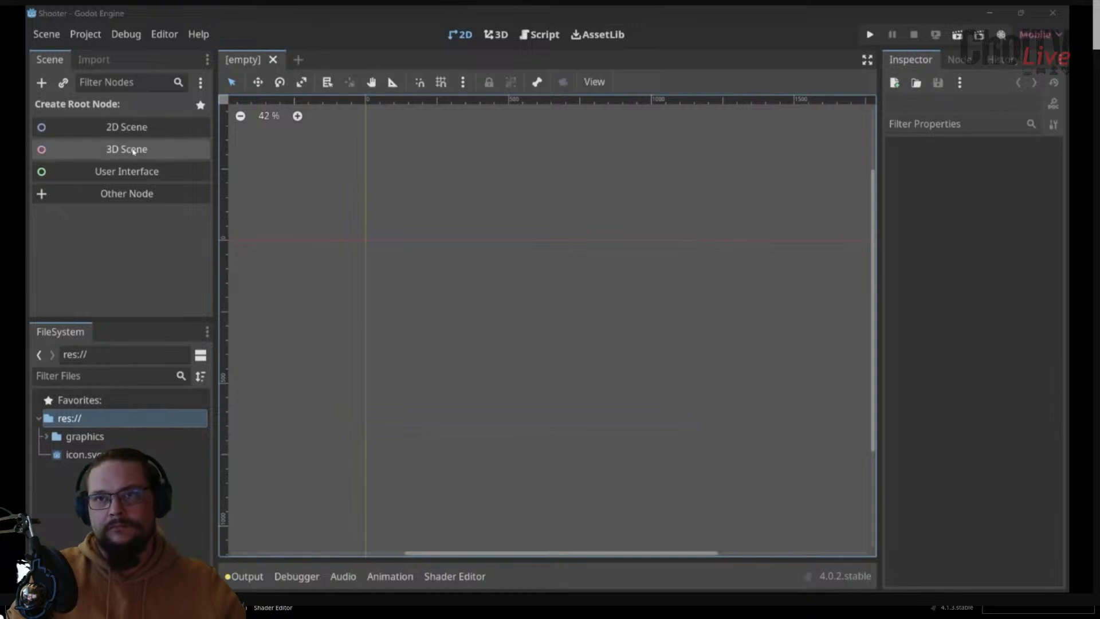
pyautogui.click(133, 195)
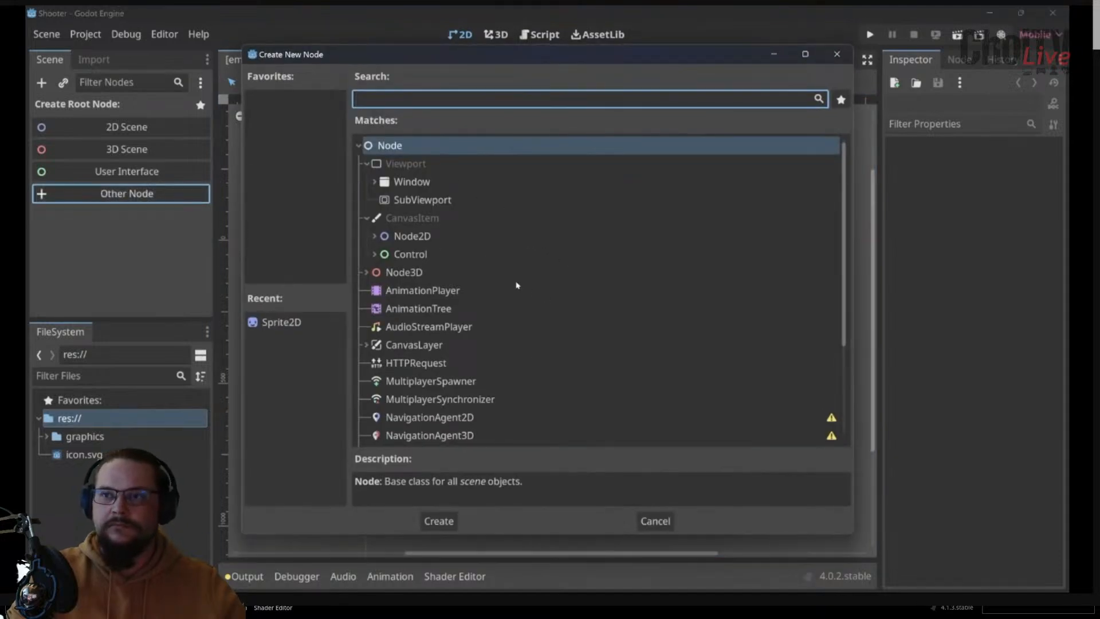
pyautogui.scroll(-3, 402, 244)
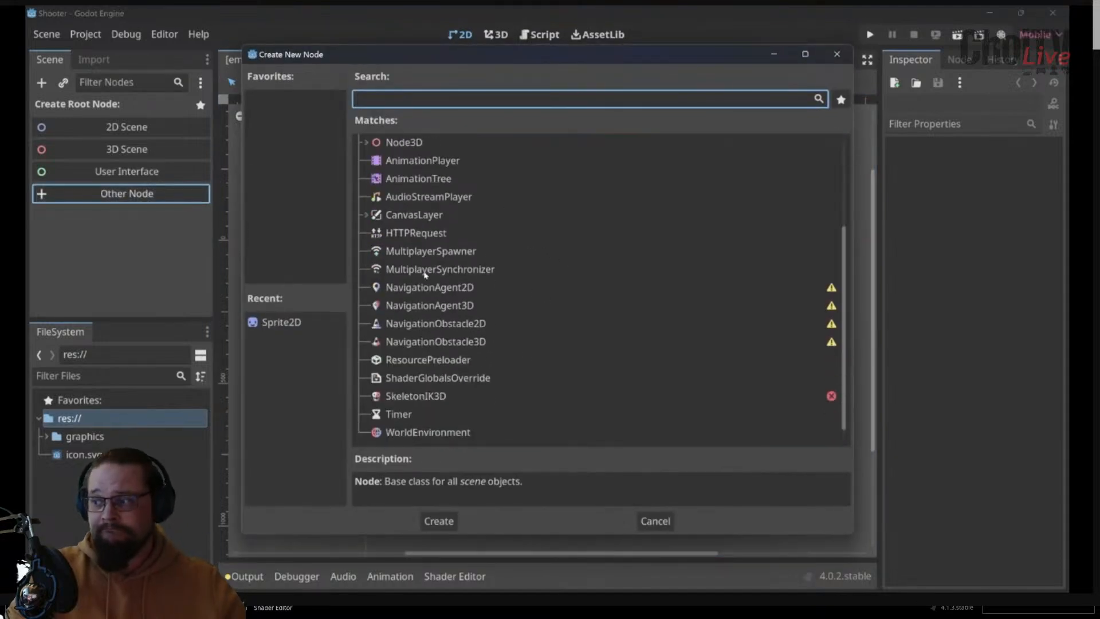
pyautogui.scroll(3, 395, 240)
pyautogui.click(414, 237)
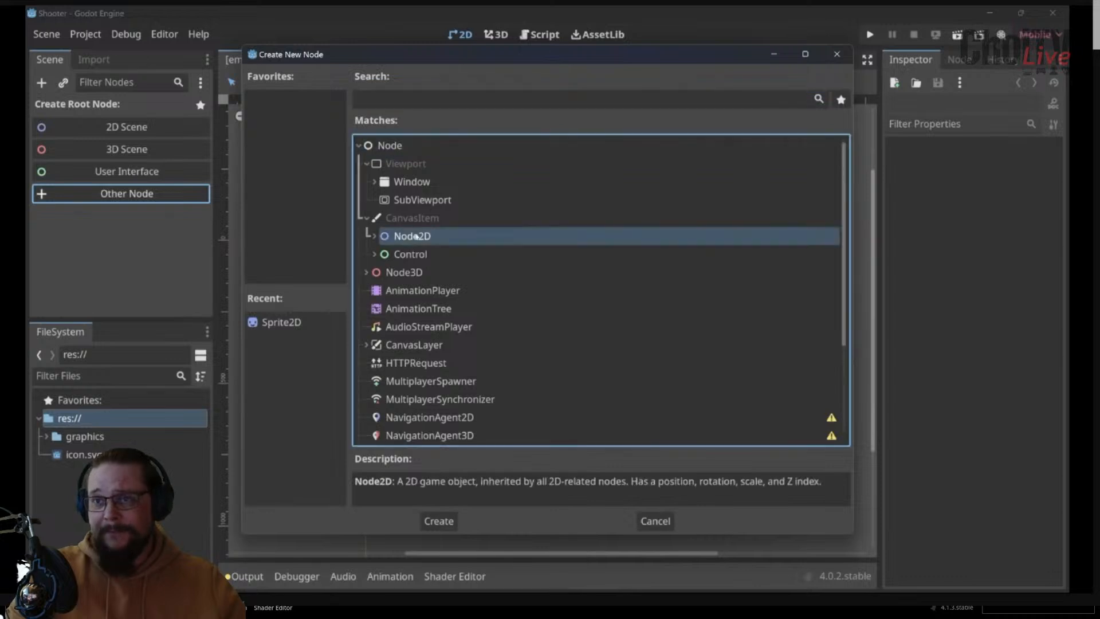
pyautogui.click(374, 236)
pyautogui.click(383, 255)
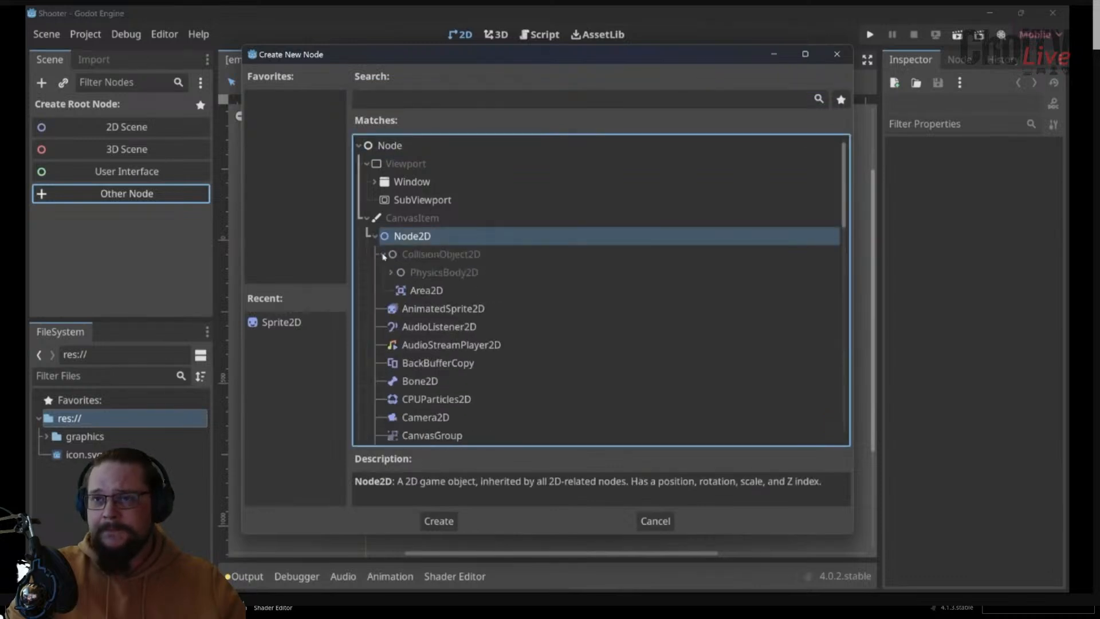
pyautogui.click(390, 273)
pyautogui.scroll(-6, 453, 321)
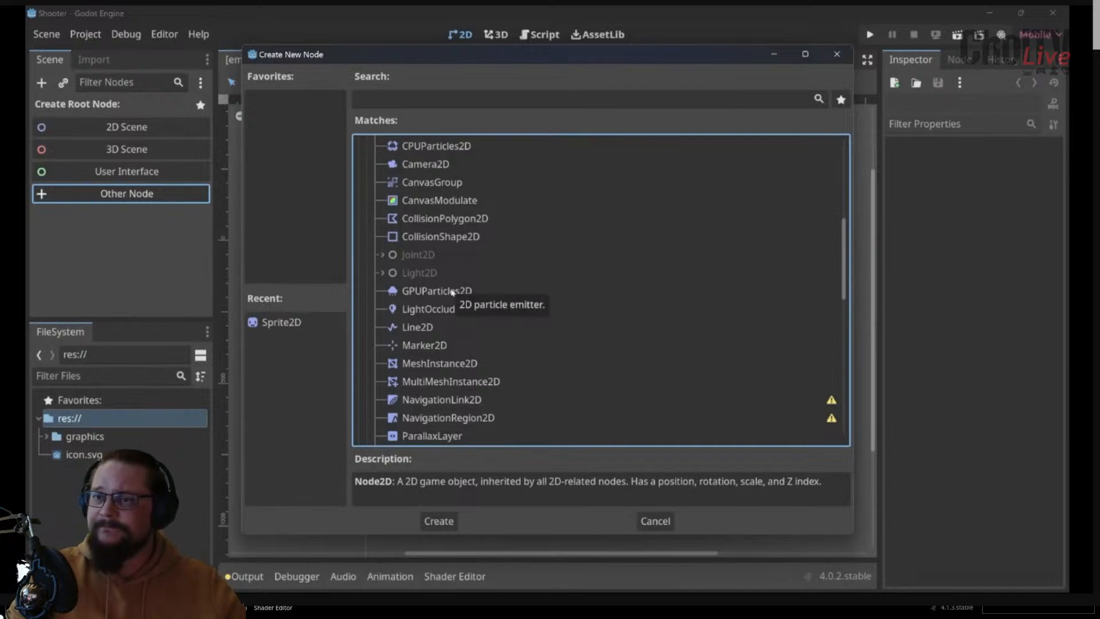
pyautogui.scroll(5, 453, 292)
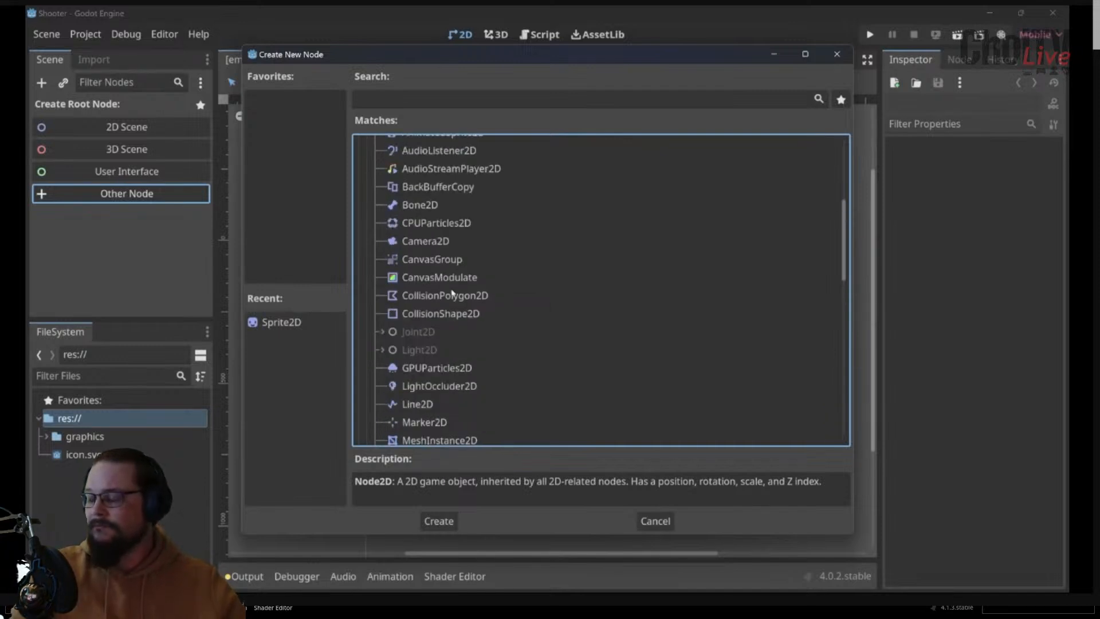
pyautogui.scroll(2, 453, 291)
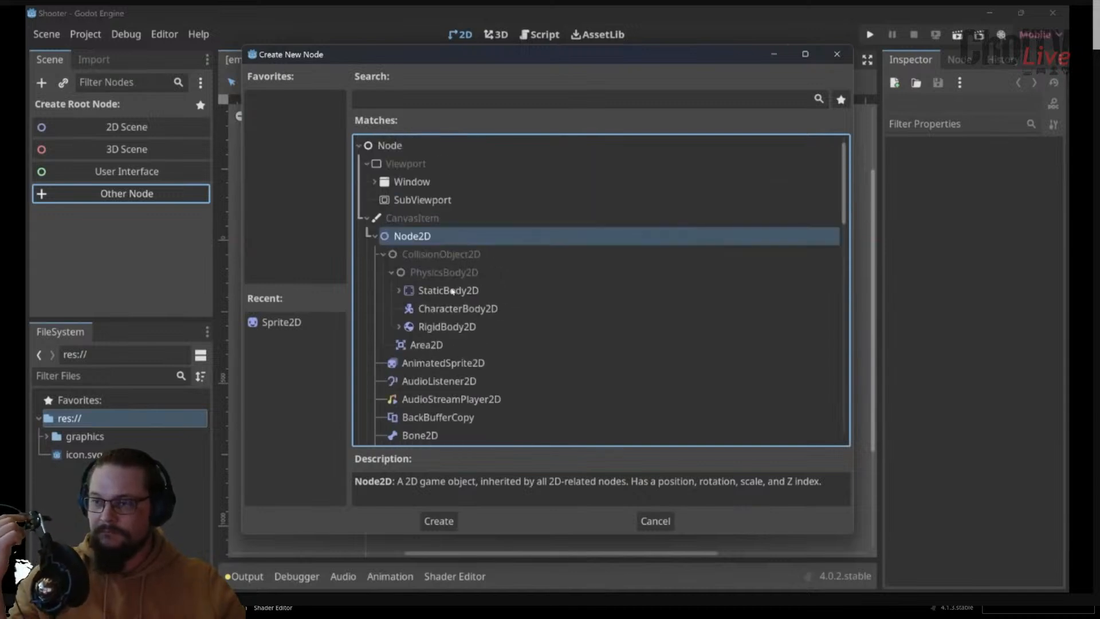
pyautogui.click(655, 521)
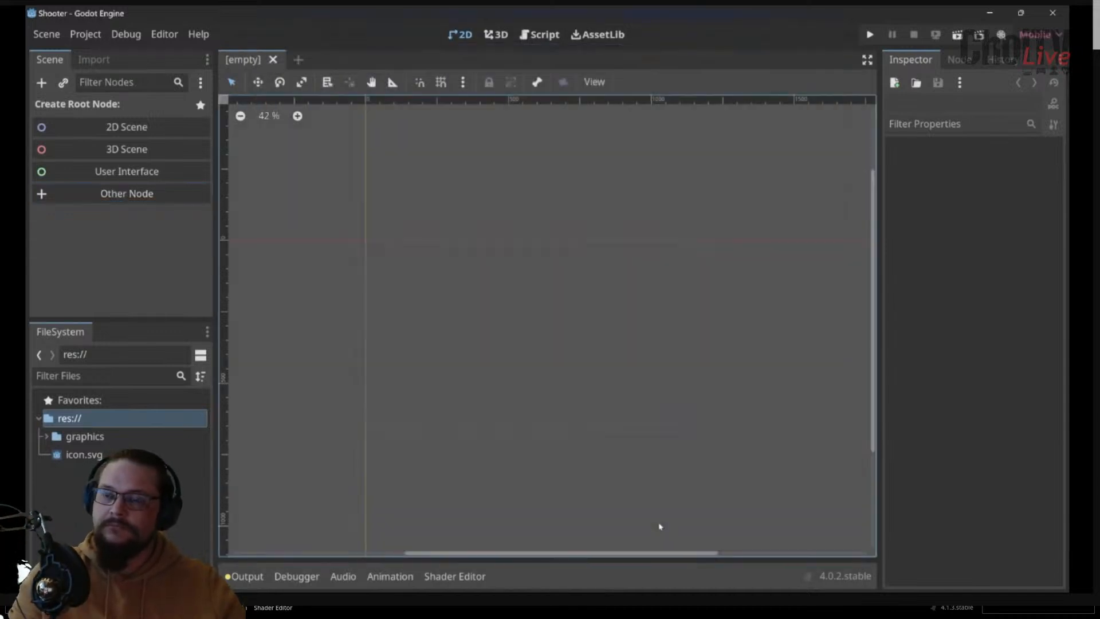
# Create a 2D Scene root node in the empty scene
pyautogui.click(124, 128)
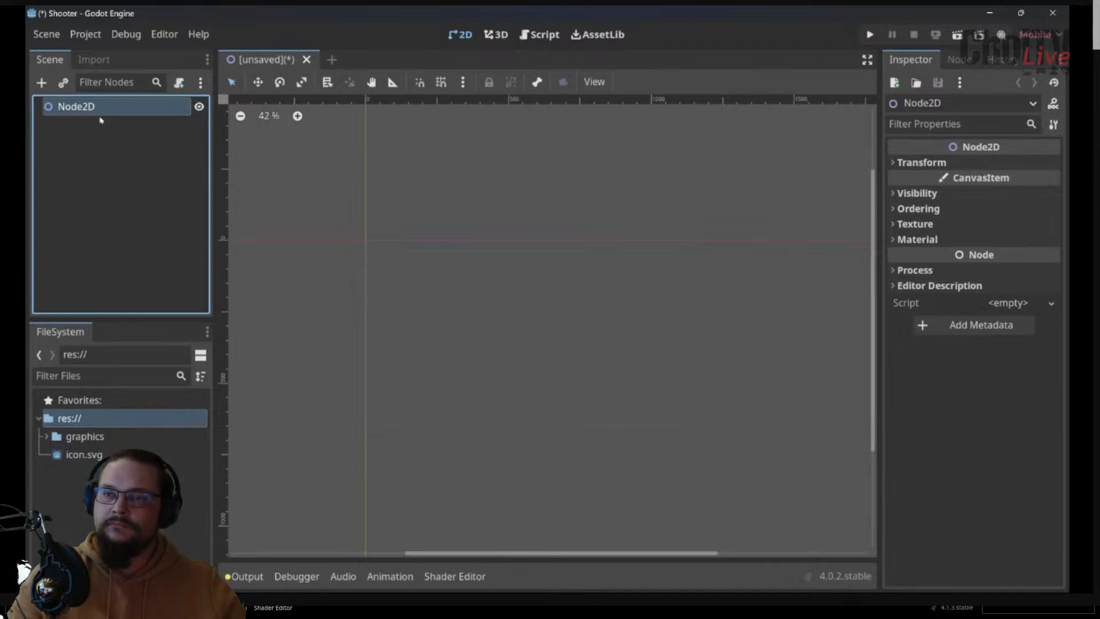
pyautogui.click(457, 331)
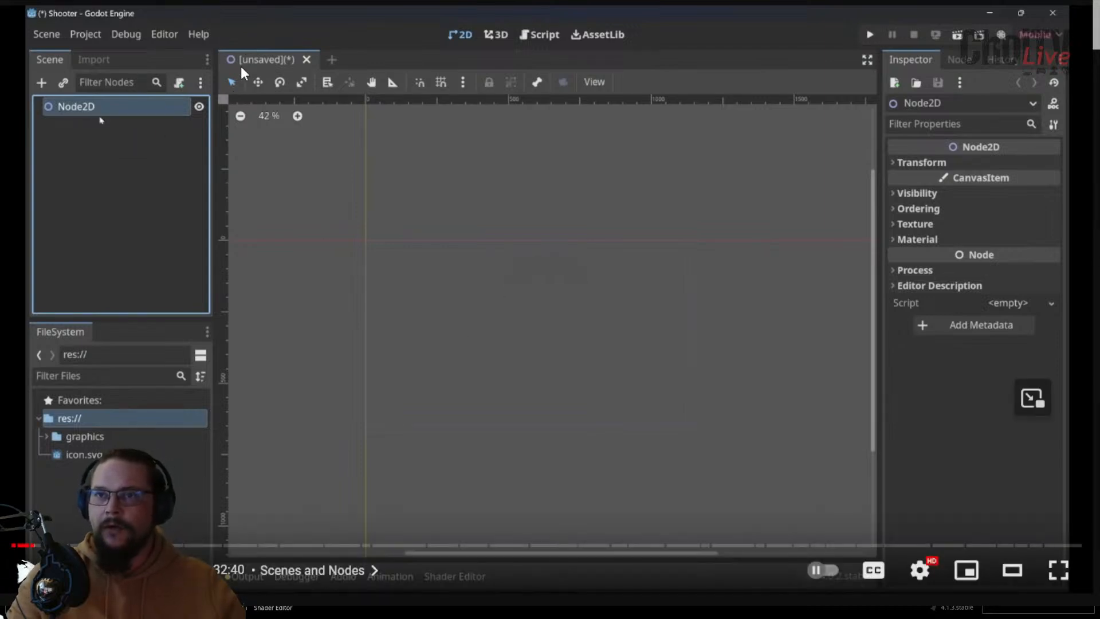
# Switch back to the notes board and append "(empty → unsaved)" to the note about saving a scene
pyautogui.hotkey('alt', 'Tab')
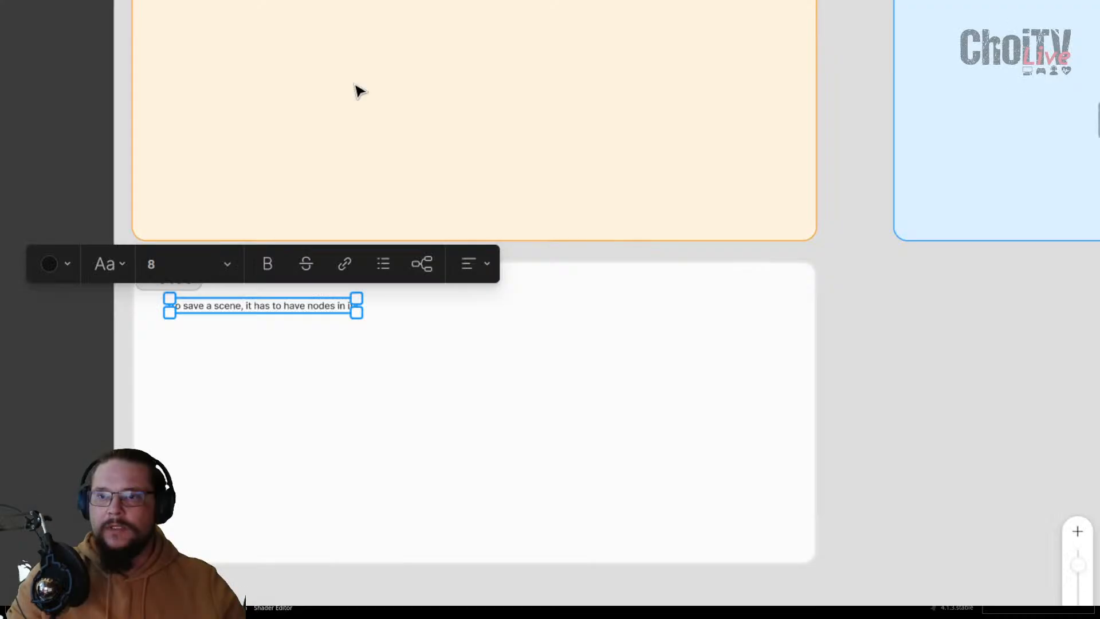
pyautogui.scroll(3, 350, 301)
pyautogui.doubleClick(350, 306)
pyautogui.hotkey('ctrl', 'a')
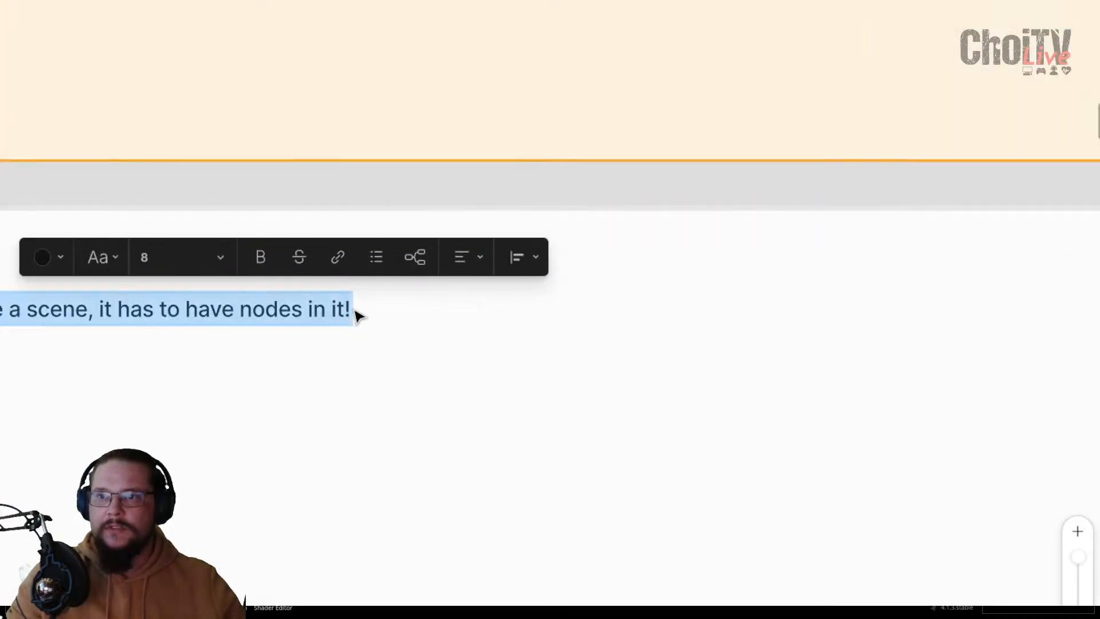
pyautogui.click(351, 309)
pyautogui.write('(')
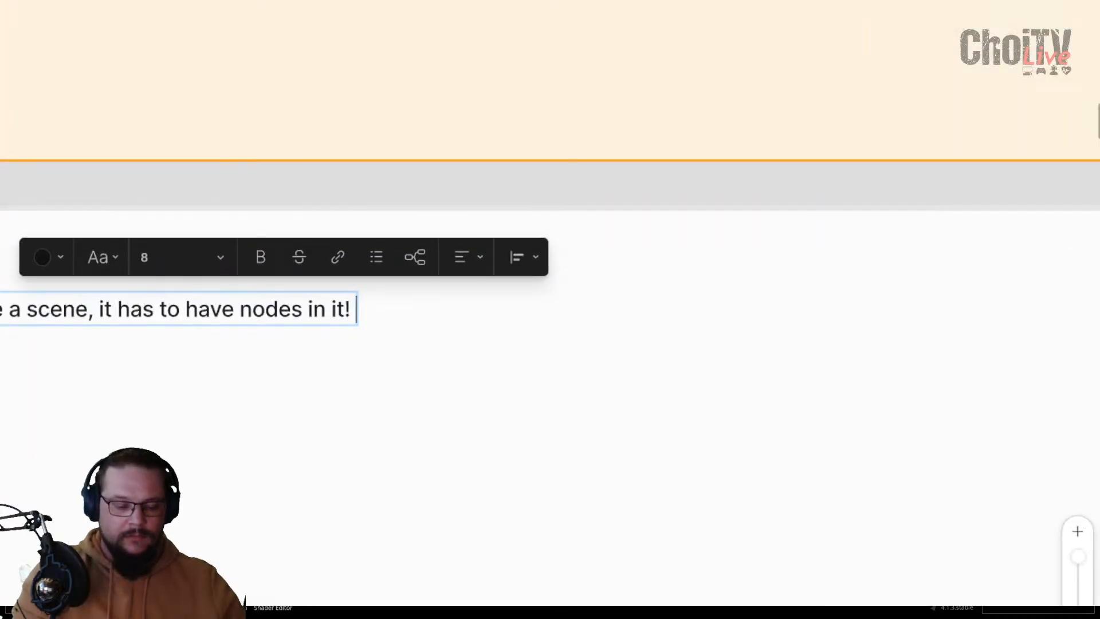
pyautogui.write('em')
pyautogui.press('BackSpace')
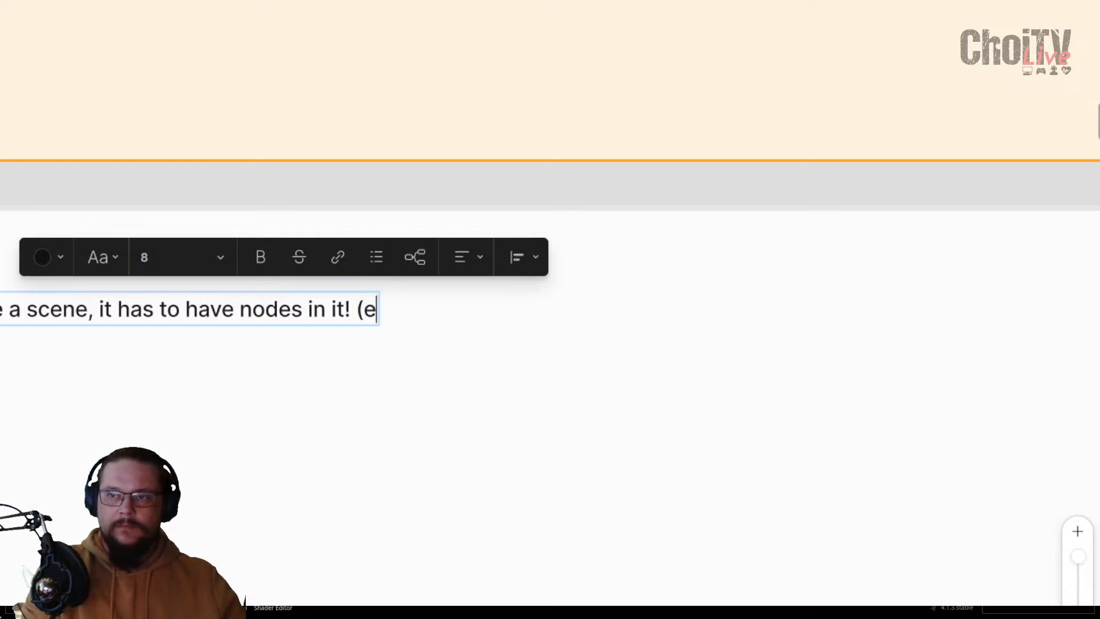
pyautogui.press('BackSpace')
pyautogui.write('changes f')
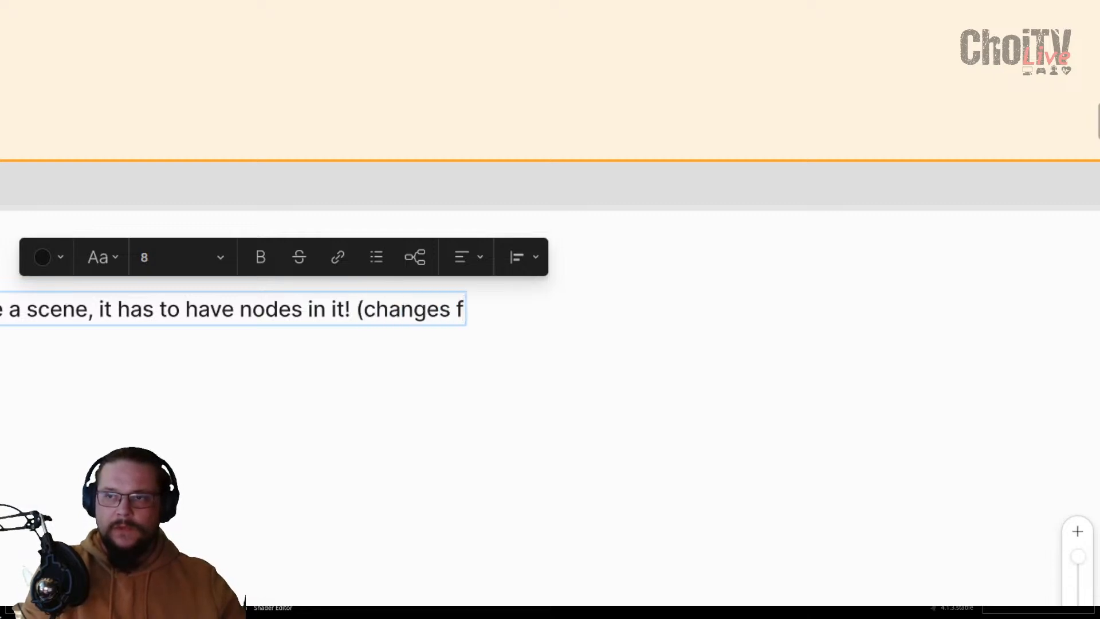
pyautogui.press('BackSpace')
pyautogui.press('BackSpace')
pyautogui.press('BackSpace')
pyautogui.press('BackSpace')
pyautogui.press('BackSpace')
pyautogui.press('BackSpace')
pyautogui.press('BackSpace')
pyautogui.press('BackSpace')
pyautogui.press('BackSpace')
pyautogui.write('em')
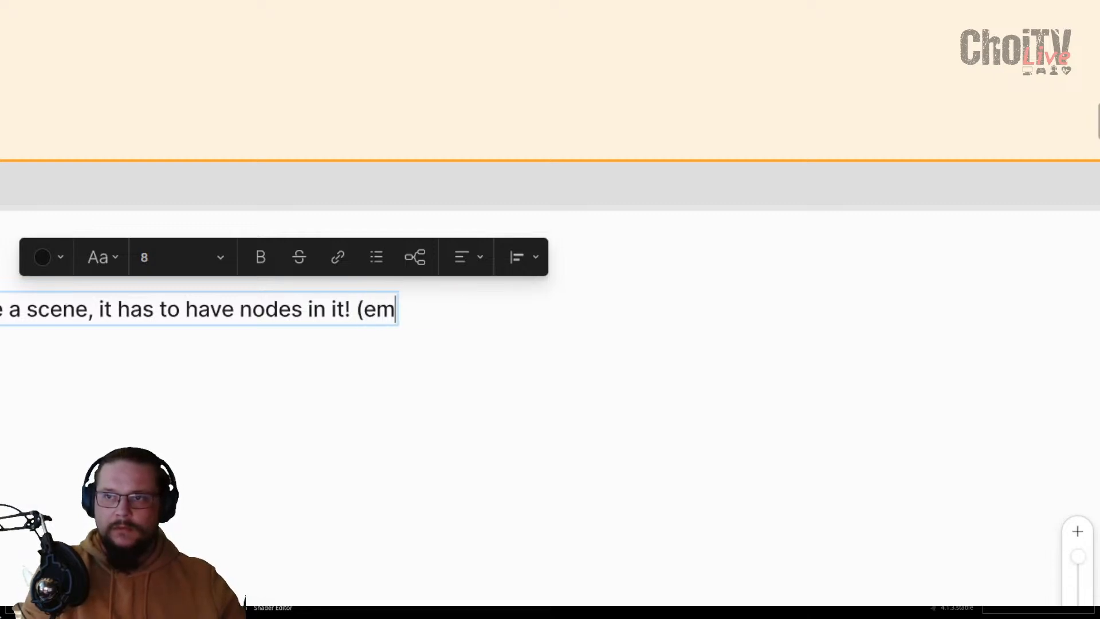
pyautogui.write('pty → ')
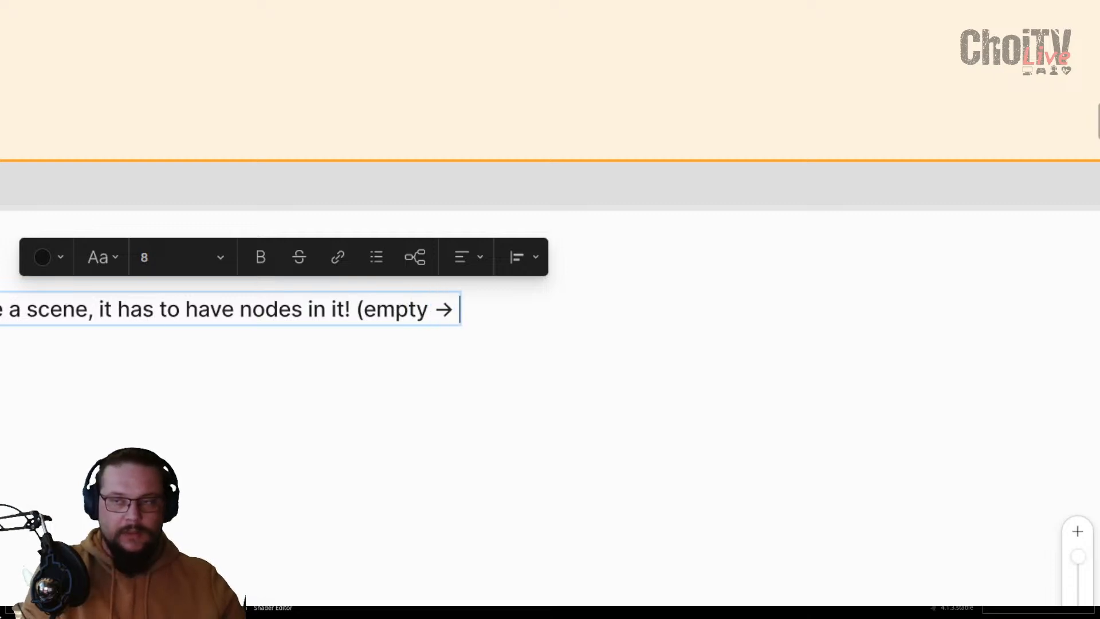
pyautogui.write('unsaved)')
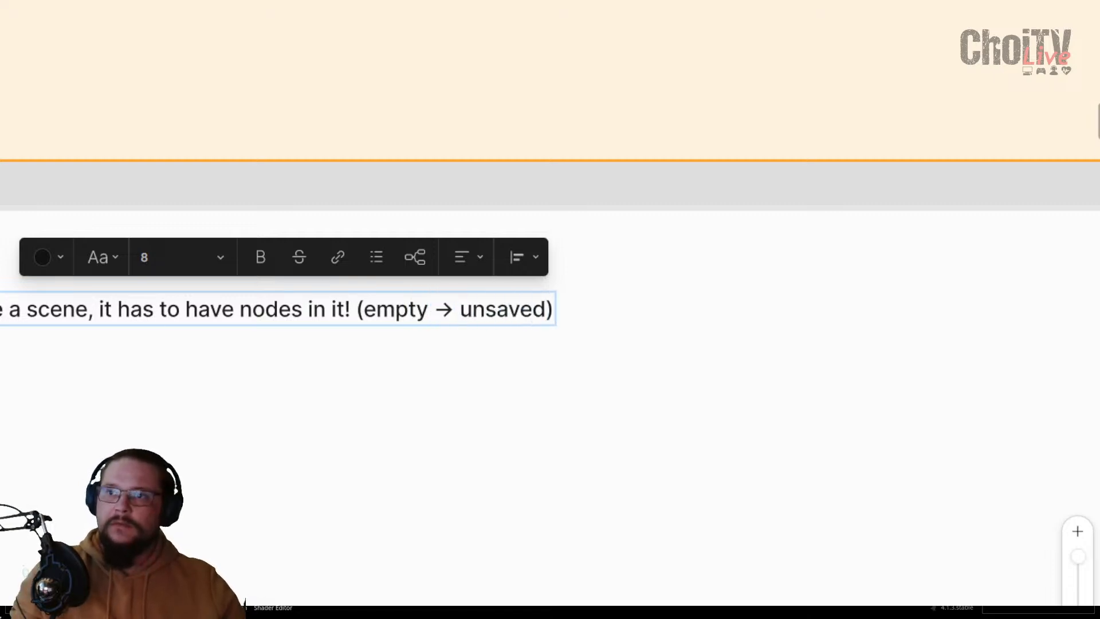
# Leave the notes board, return to Godot and rename the Node2D root node to "Level"
pyautogui.press('Escape')
pyautogui.keyDown('ctrl'); pyautogui.scroll(-3, 628, 407); pyautogui.keyUp('ctrl')
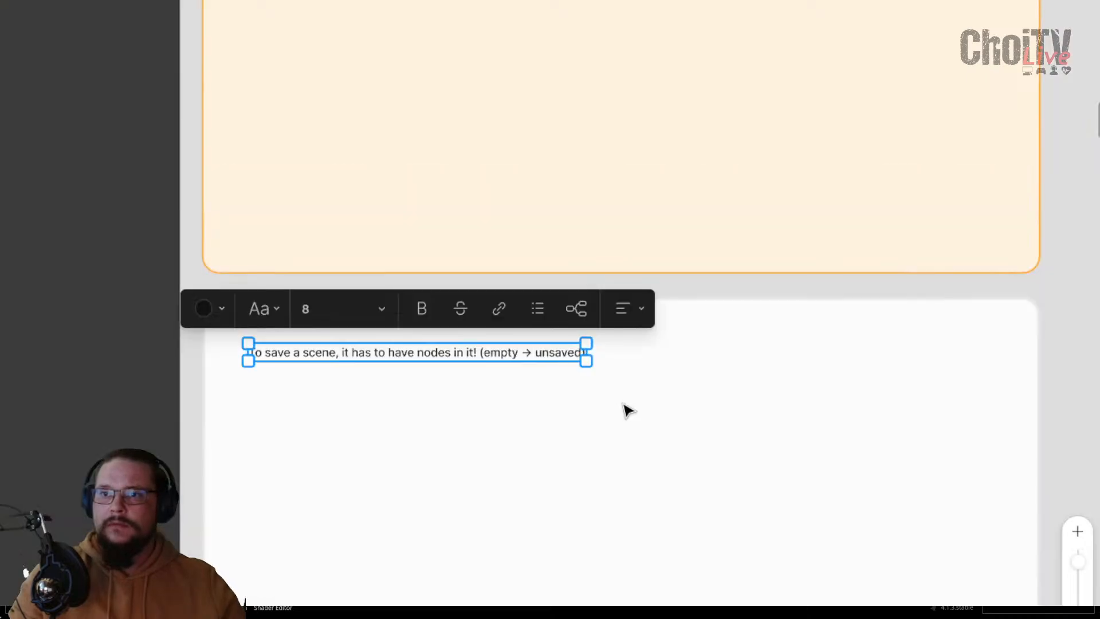
pyautogui.click(604, 259)
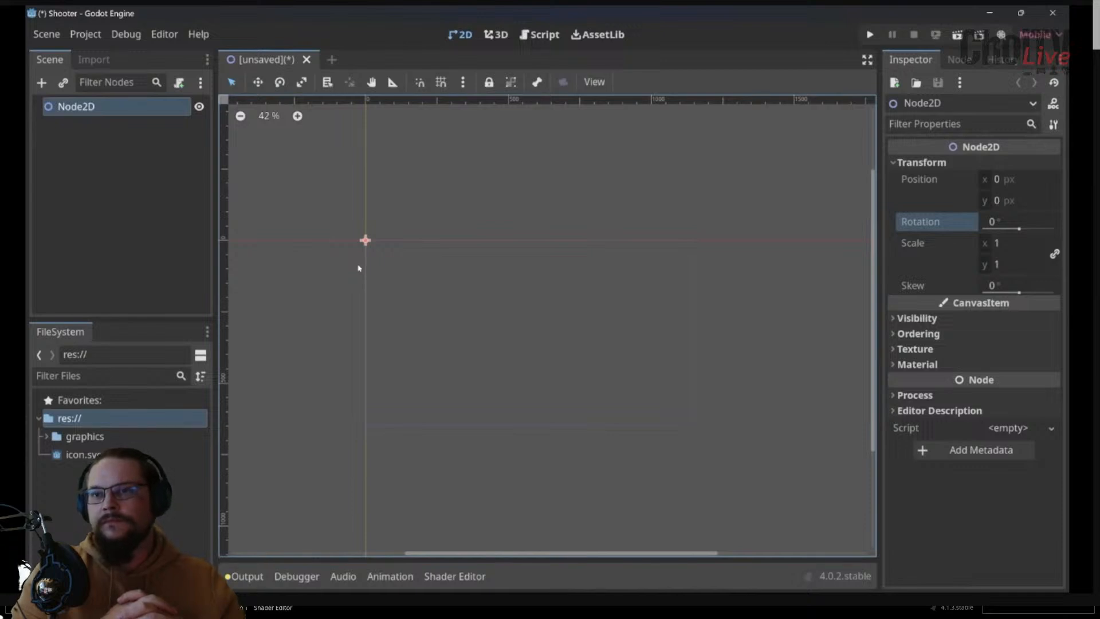
pyautogui.doubleClick(91, 106)
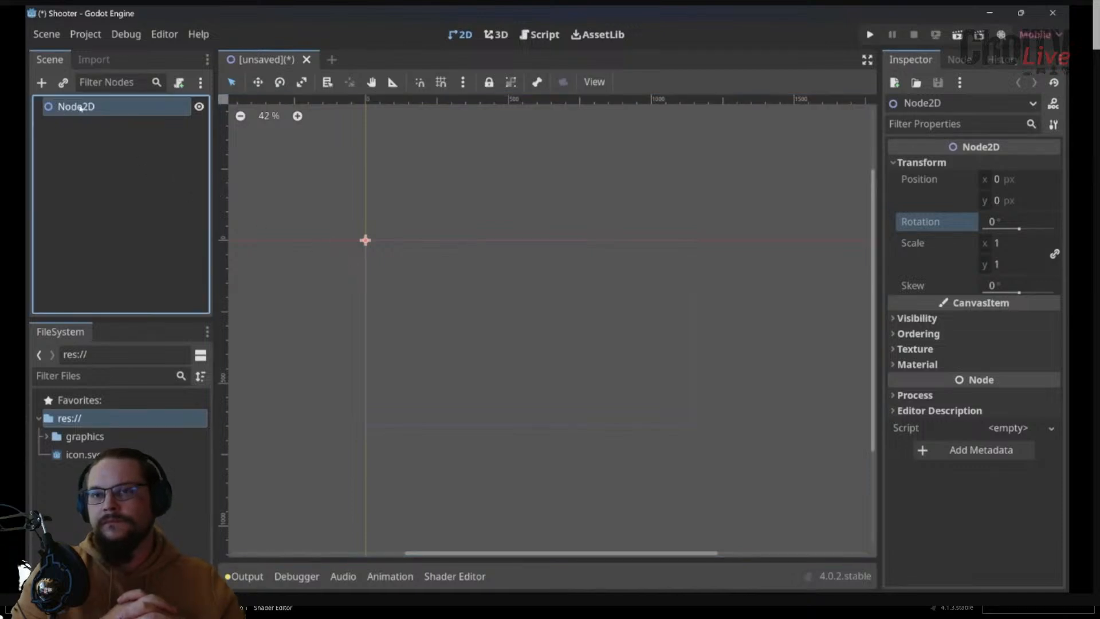
pyautogui.write('Level')
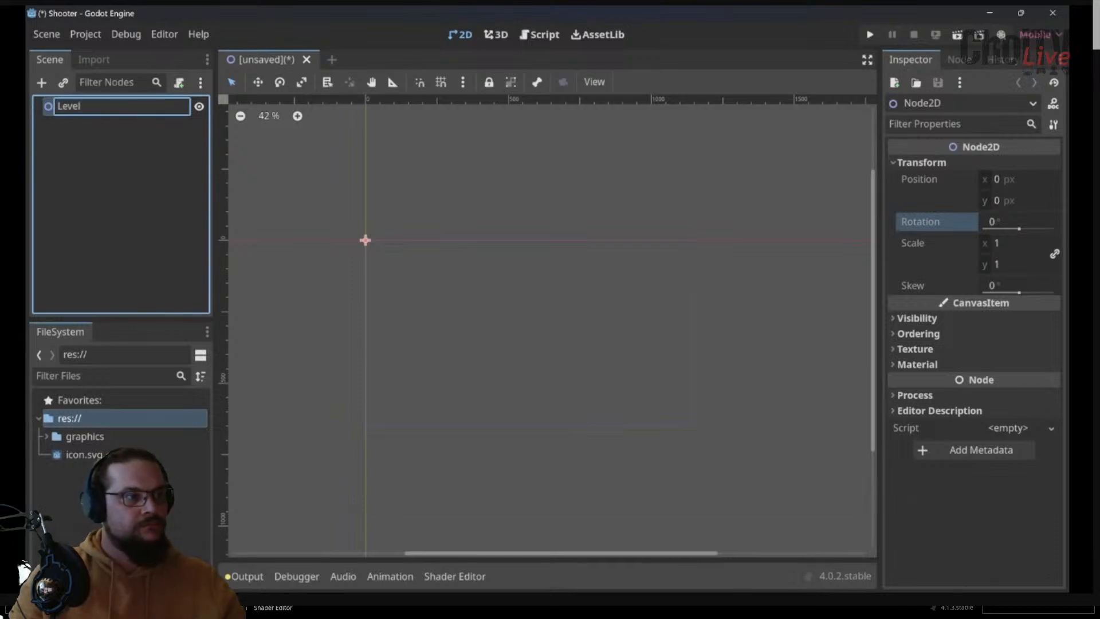
pyautogui.press('Return')
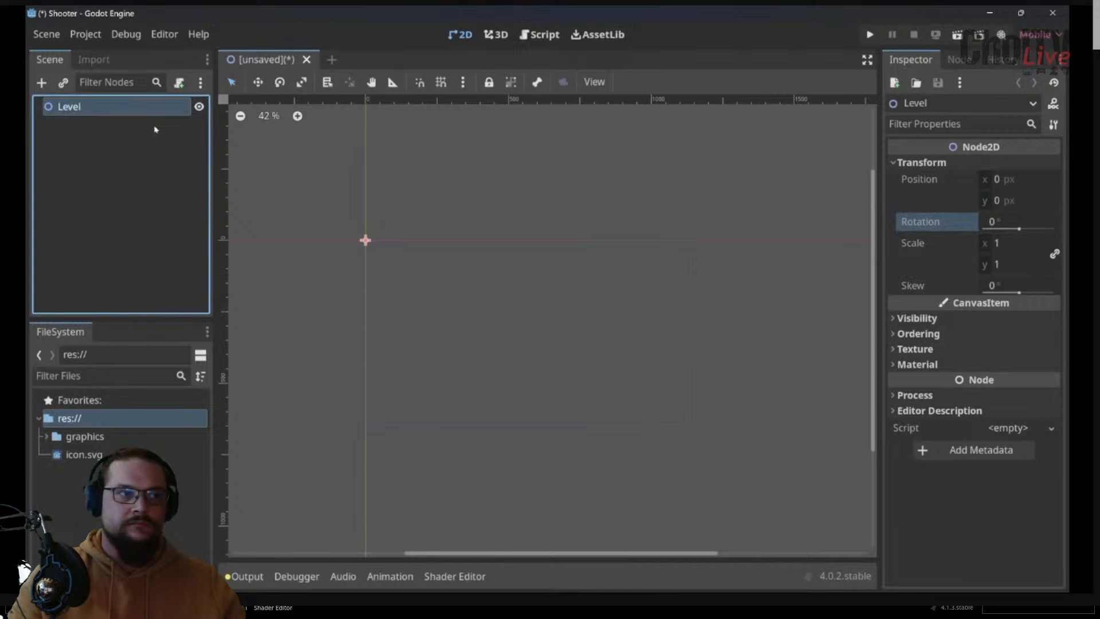
# Start saving the scene and create a scenes folder with a levels subfolder in the project's root directory
pyautogui.click(46, 35)
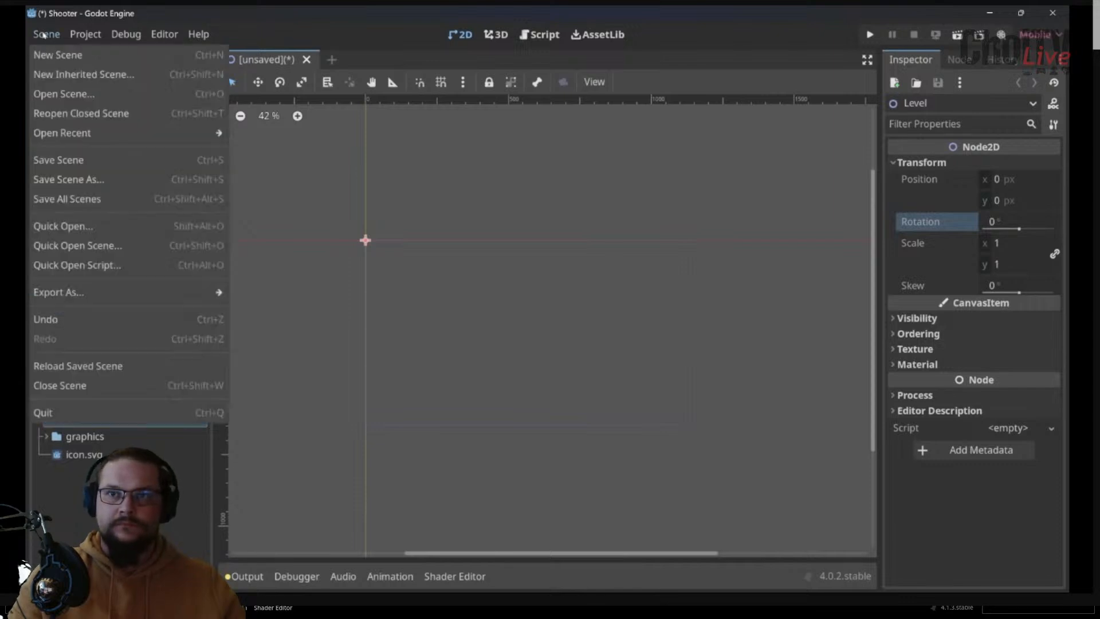
pyautogui.click(57, 161)
pyautogui.click(494, 330)
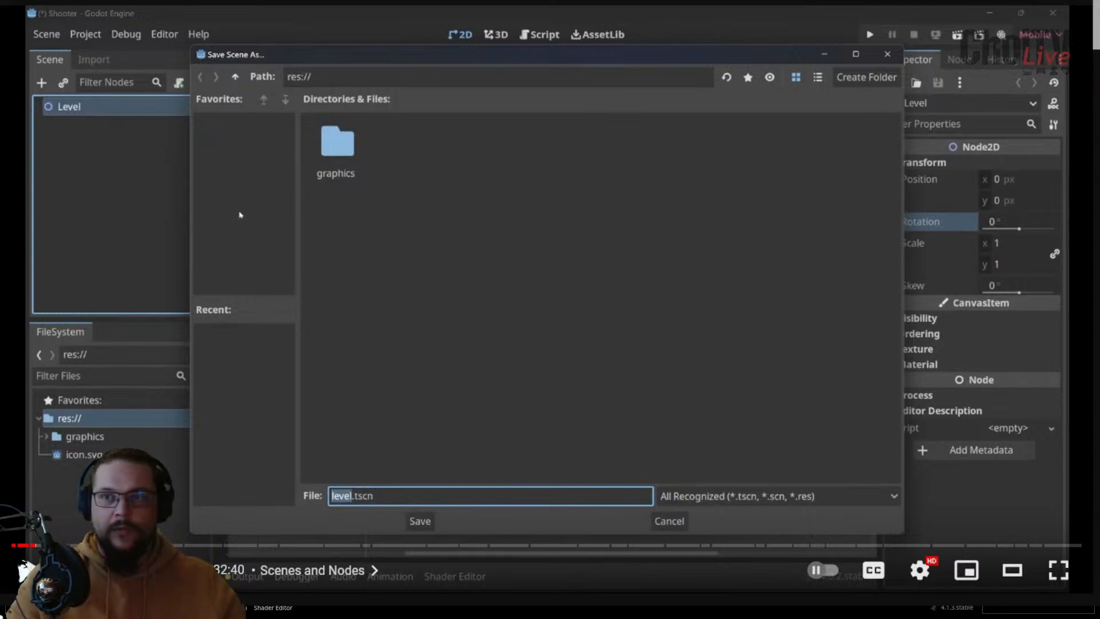
pyautogui.click(621, 380)
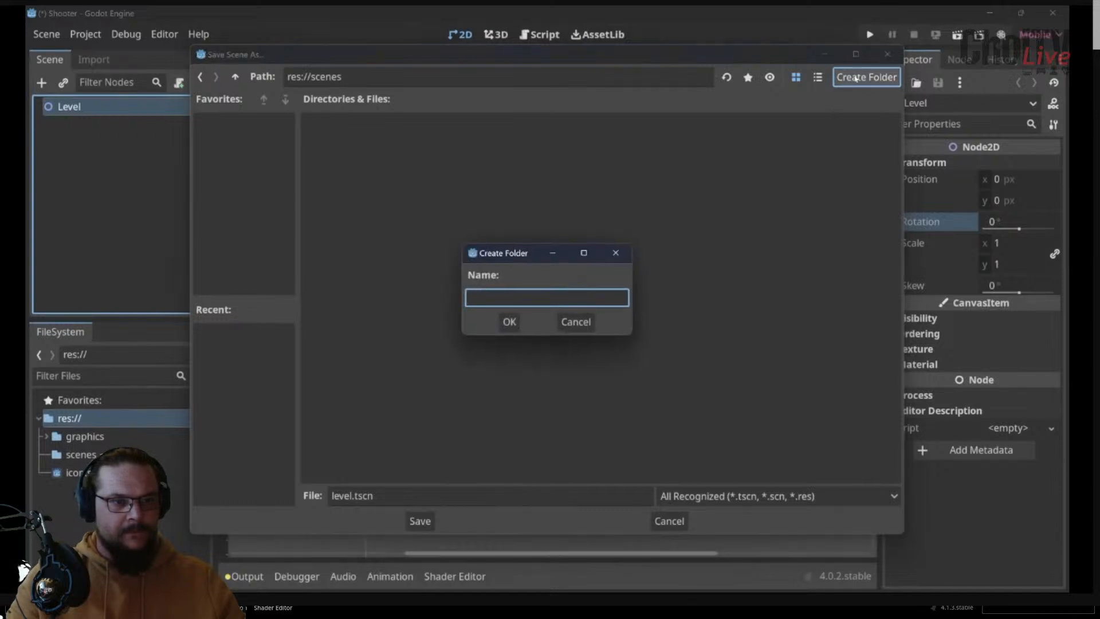
pyautogui.write('levels')
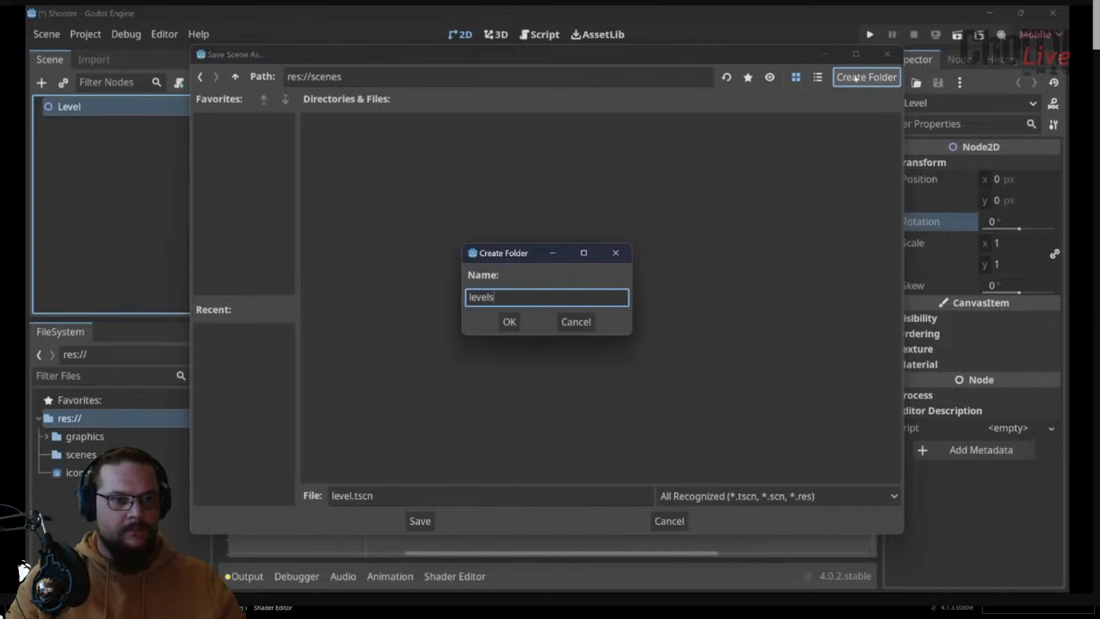
pyautogui.press('Return')
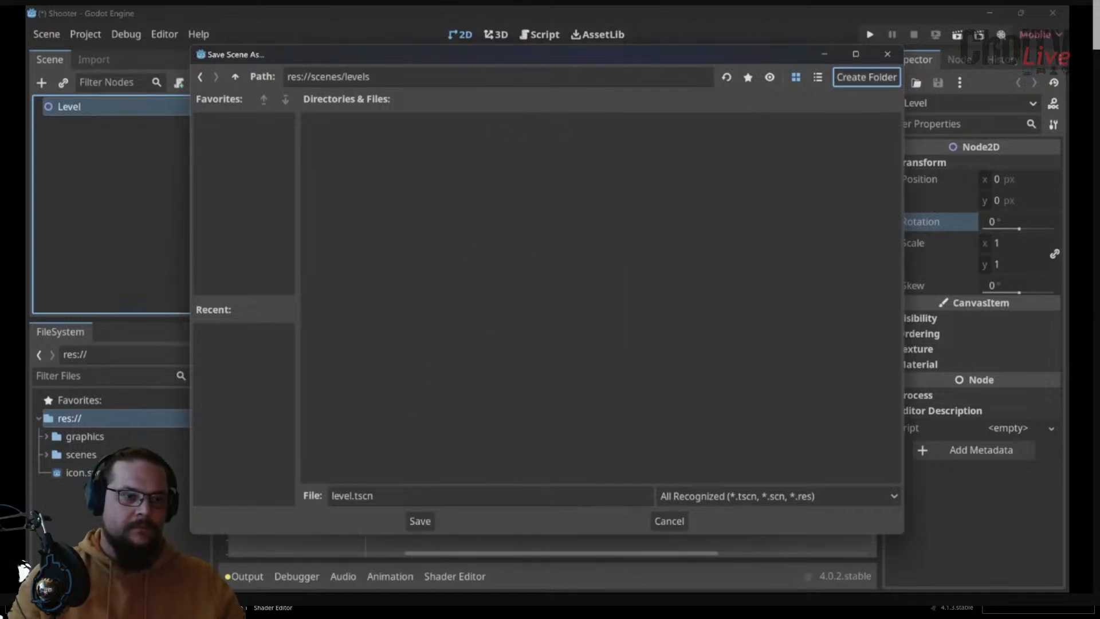
# Save the scene as level.tscn in res://scenes/levels
pyautogui.click(430, 496)
pyautogui.hotkey('ctrl', 'shift', 'Left')
pyautogui.hotkey('ctrl', 'shift', 'Left')
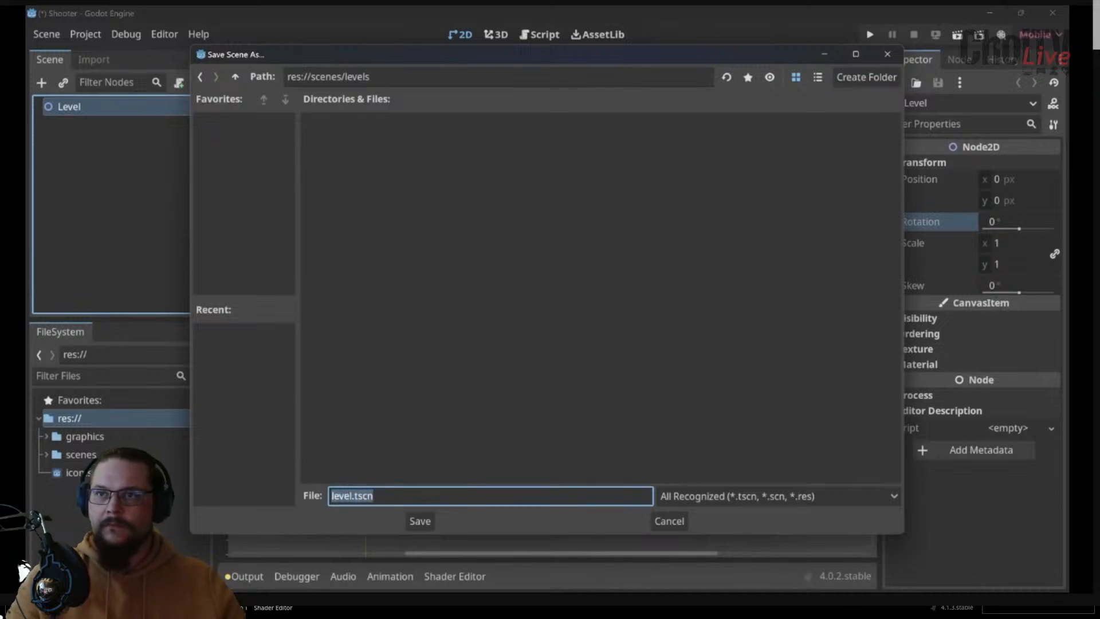
pyautogui.click(362, 495)
pyautogui.click(351, 496)
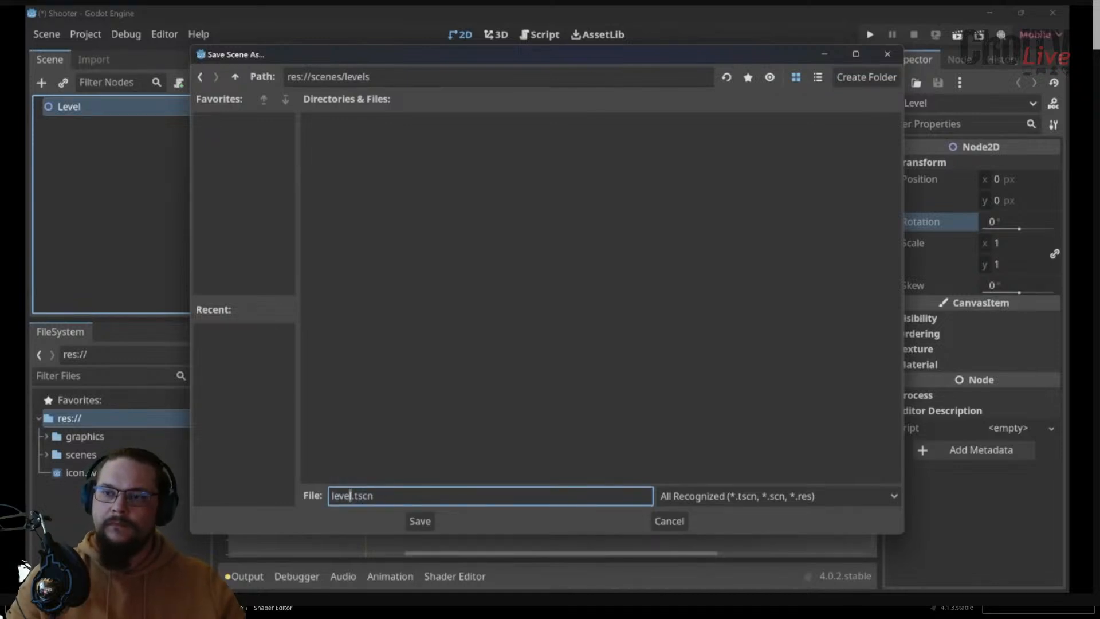
pyautogui.hotkey('ctrl', 'shift', 'Left')
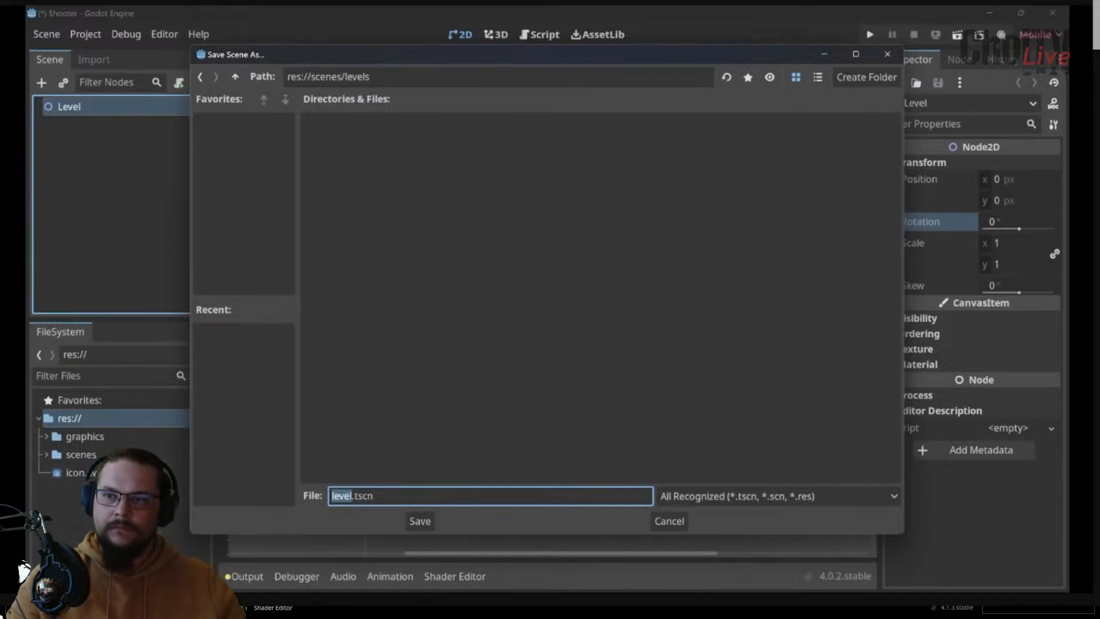
pyautogui.click(420, 521)
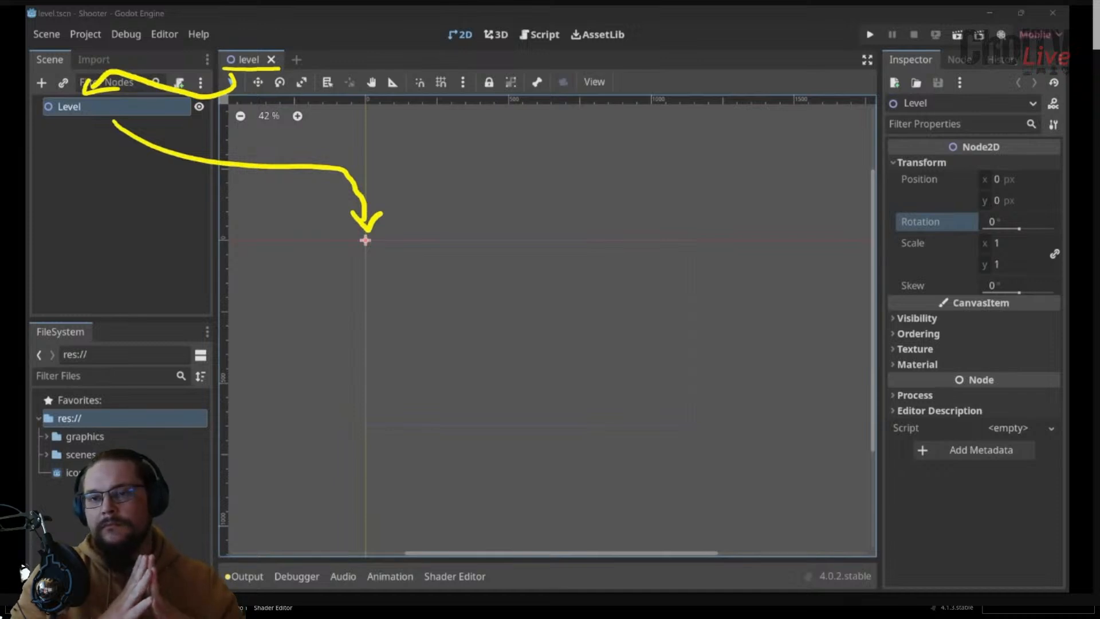
# Check the level.tscn file inside the scenes/levels folder of the project files, collapse the folder and inspect the Level node's type
pyautogui.click(80, 454)
pyautogui.doubleClick(81, 453)
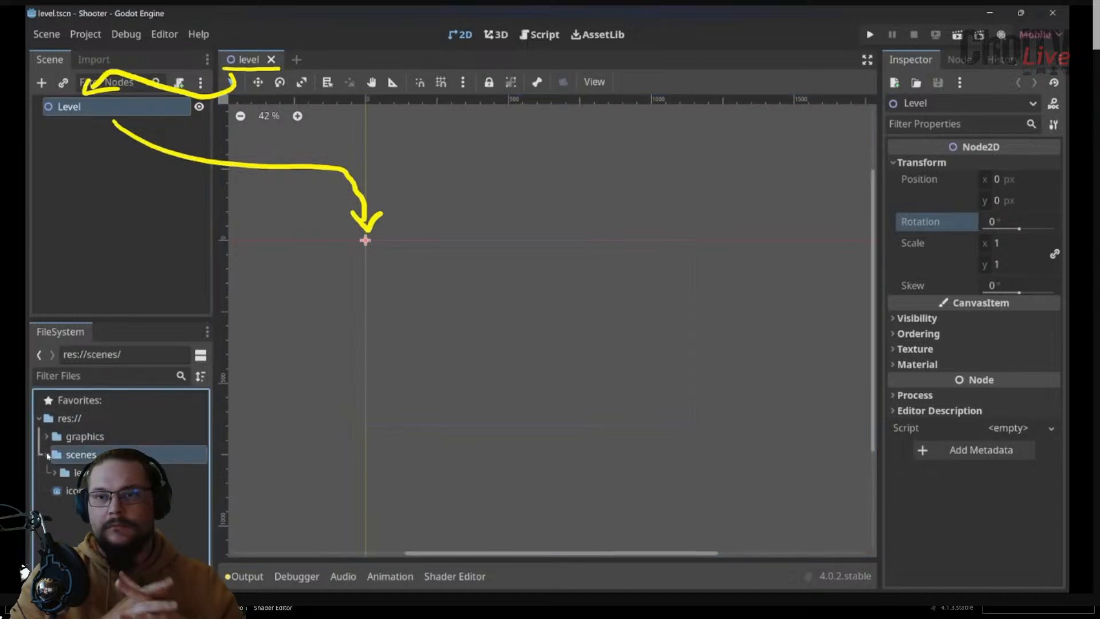
pyautogui.click(69, 489)
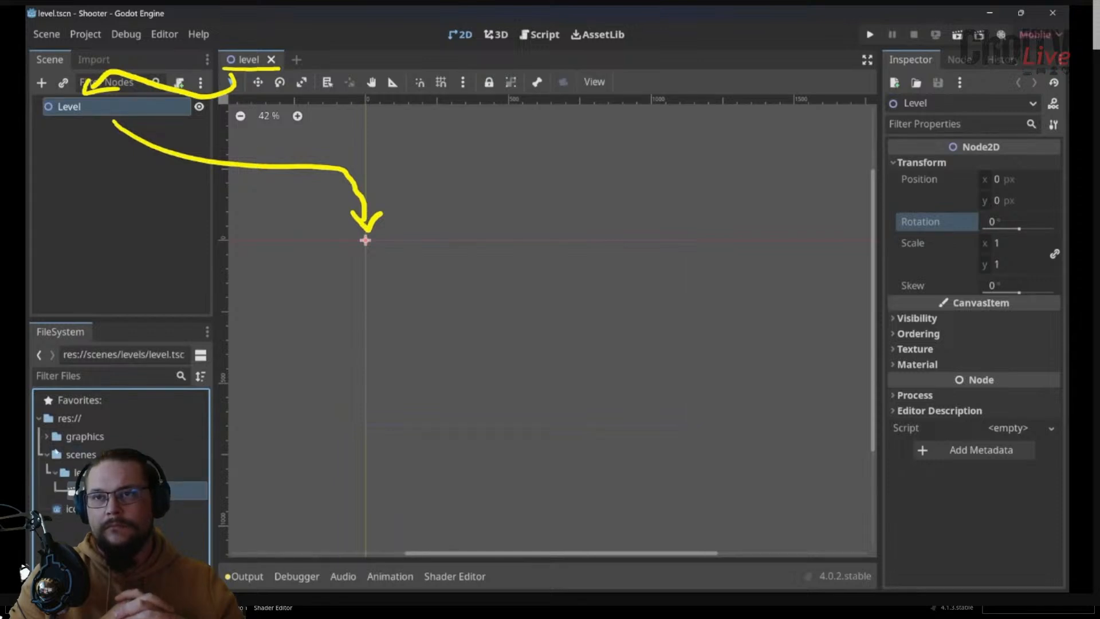
pyautogui.click(46, 455)
pyautogui.moveTo(47, 456)
pyautogui.mouseDown()
pyautogui.moveTo(63, 456)
pyautogui.moveTo(80, 109)
pyautogui.mouseUp()
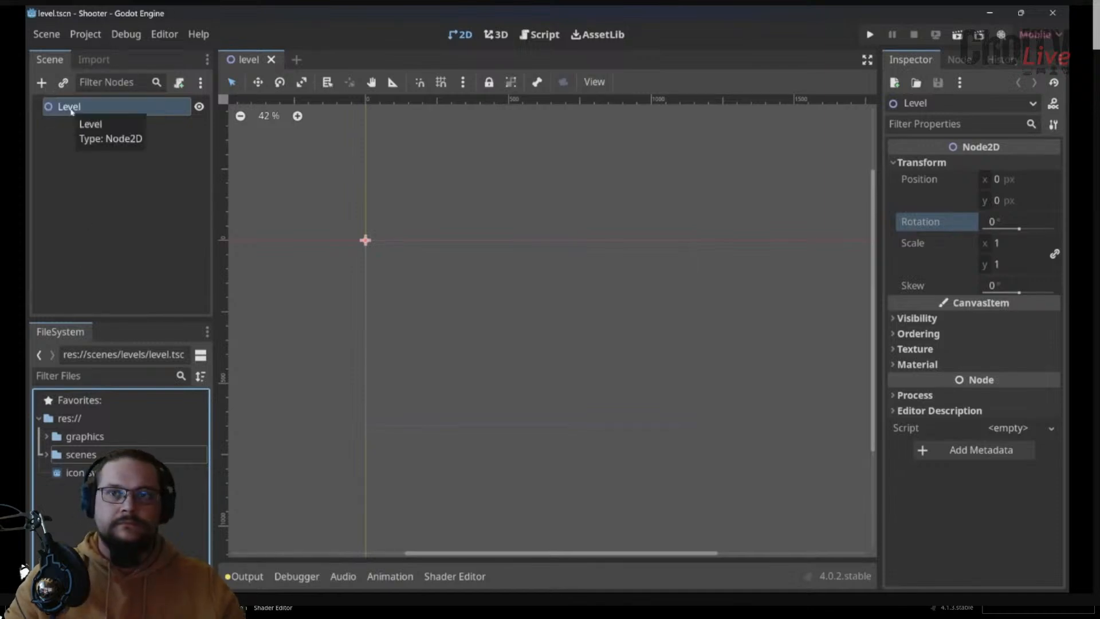
# Add a MultiplayerSpawner node as a child of Level and undo the addition
pyautogui.hotkey('ctrl', 'a')
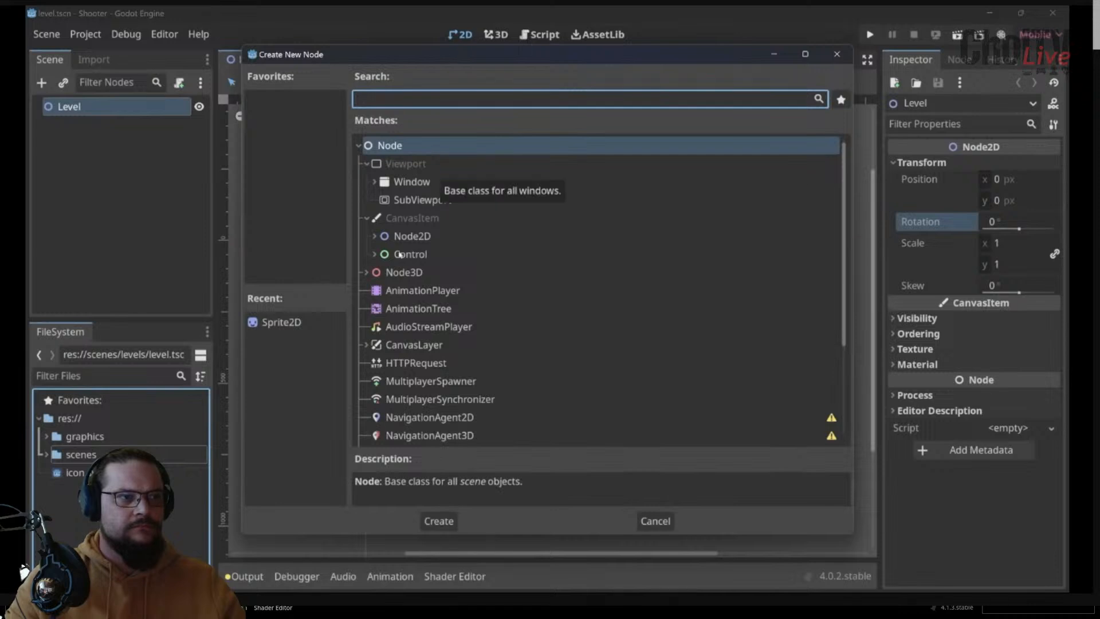
pyautogui.scroll(-3, 405, 314)
pyautogui.click(413, 305)
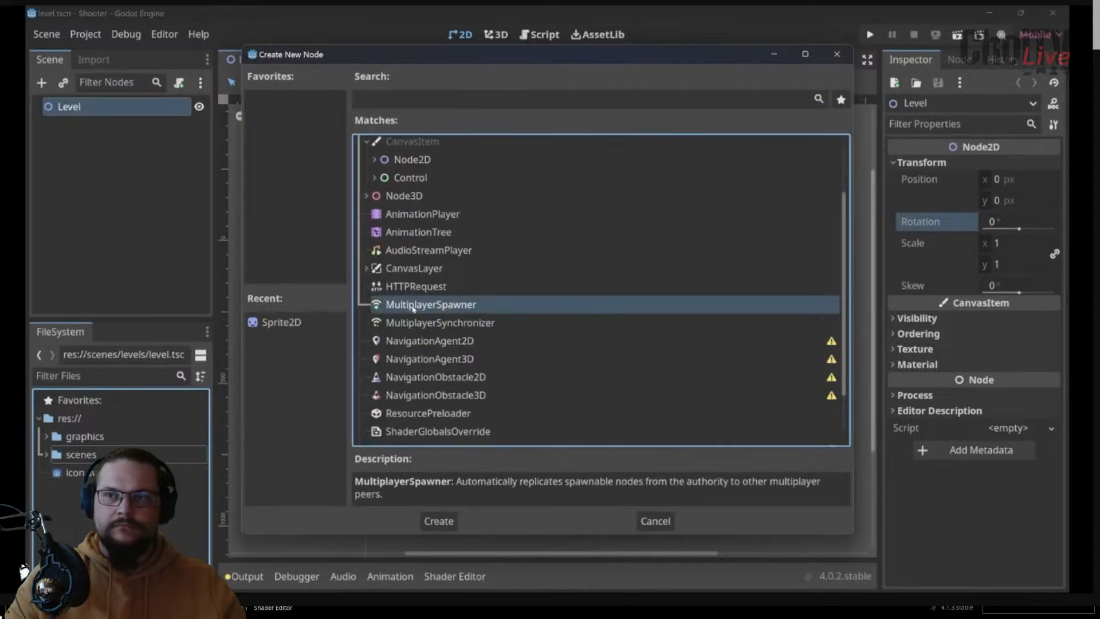
pyautogui.doubleClick(412, 305)
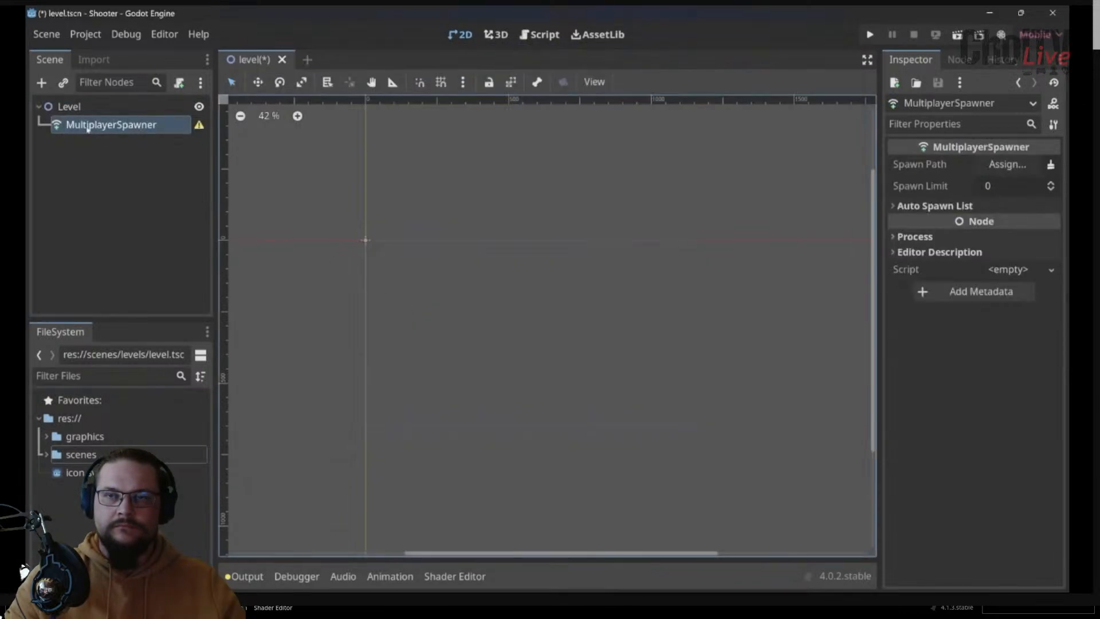
pyautogui.hotkey('ctrl', 'z')
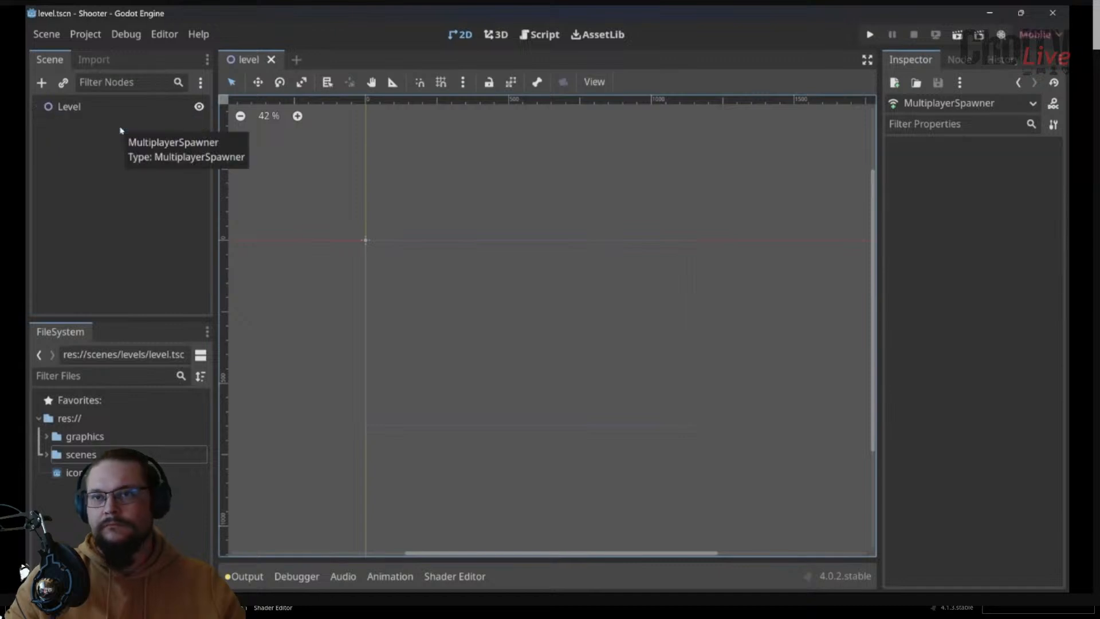
# Search the node types for "sprite" and add a Sprite2D node as a child of Level
pyautogui.click(69, 107)
pyautogui.click(41, 83)
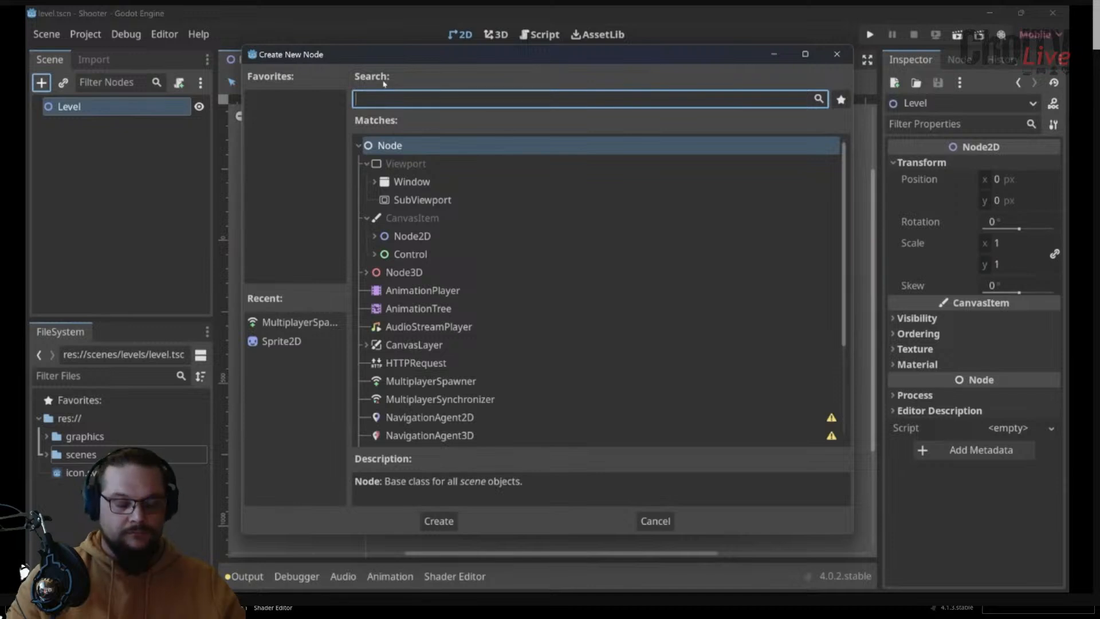
pyautogui.write('sprite')
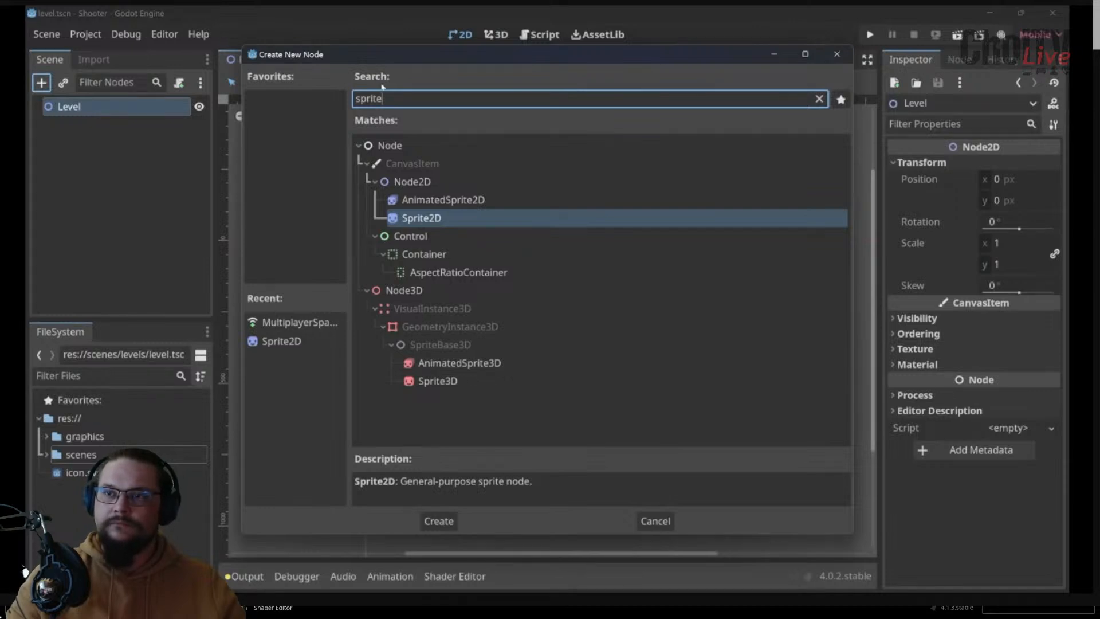
pyautogui.doubleClick(418, 220)
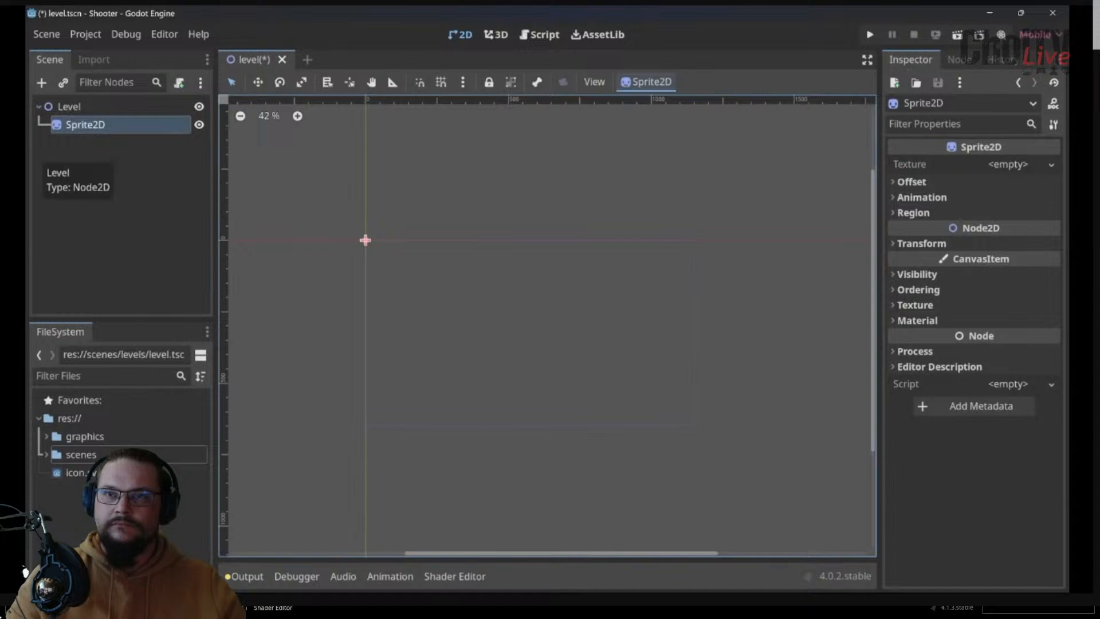
# Examine the Sprite2D's Transform properties and the texture types available for its Texture property
pyautogui.moveTo(38, 112); pyautogui.dragTo(89, 114)
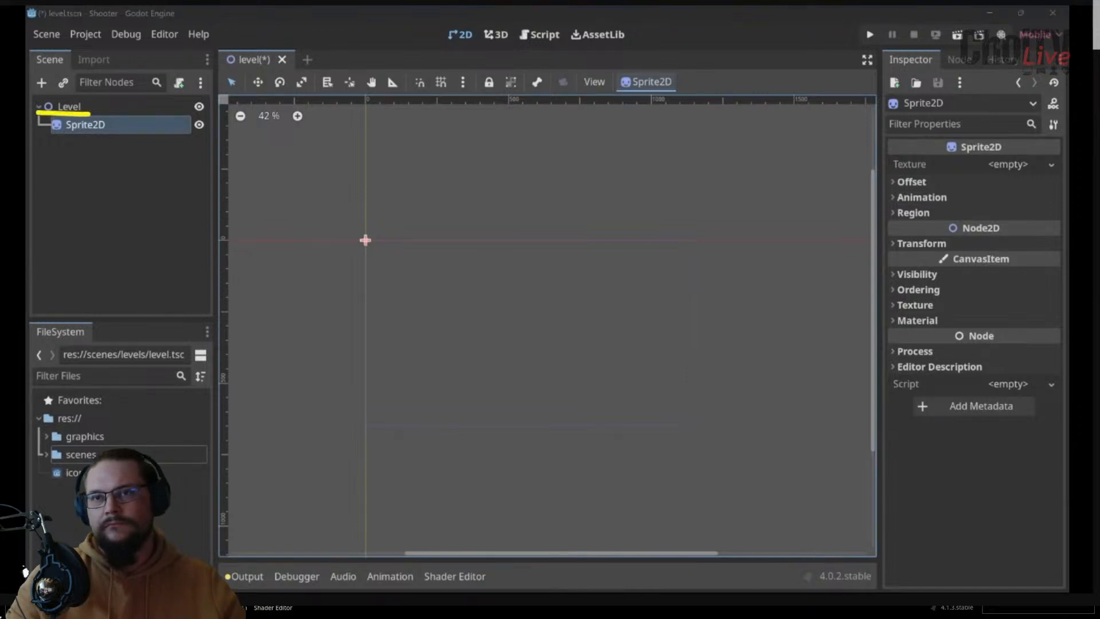
pyautogui.moveTo(50, 135); pyautogui.dragTo(114, 134)
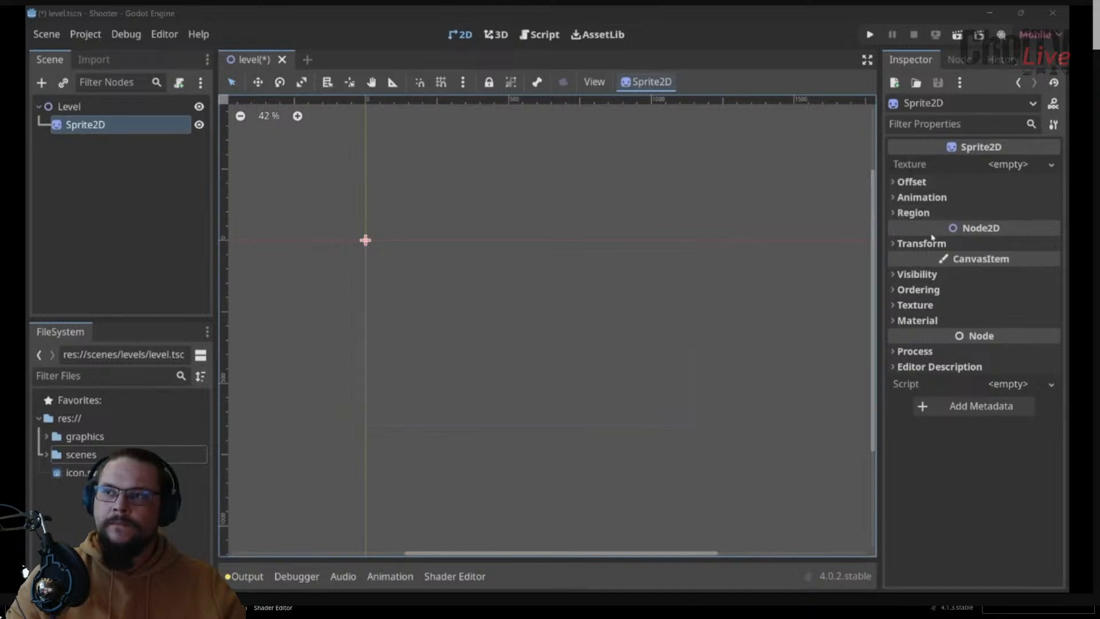
pyautogui.click(911, 244)
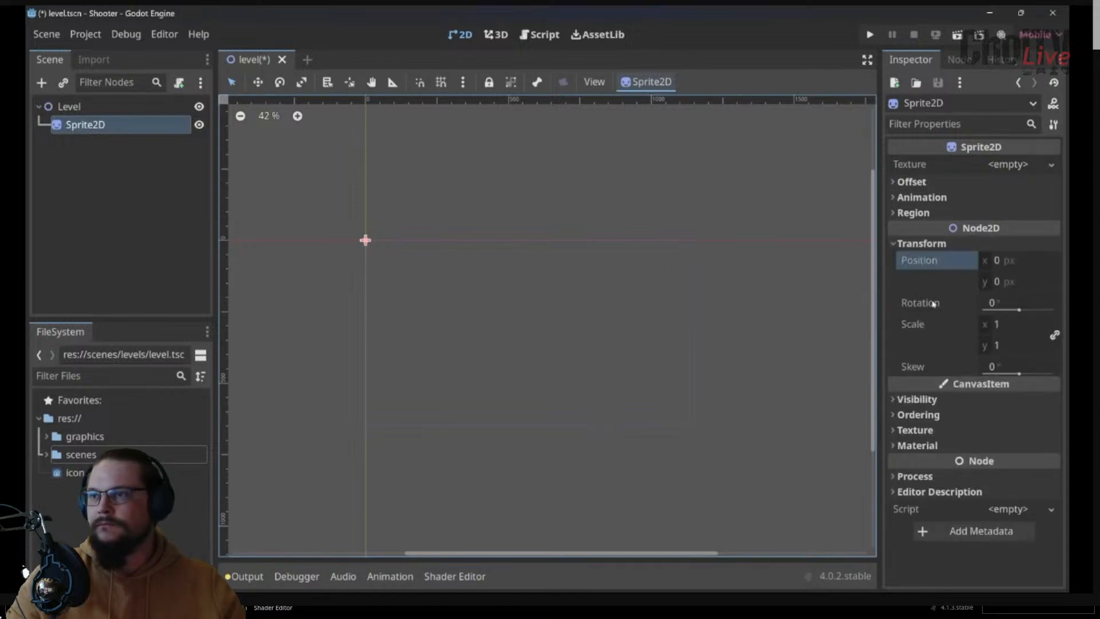
pyautogui.click(918, 244)
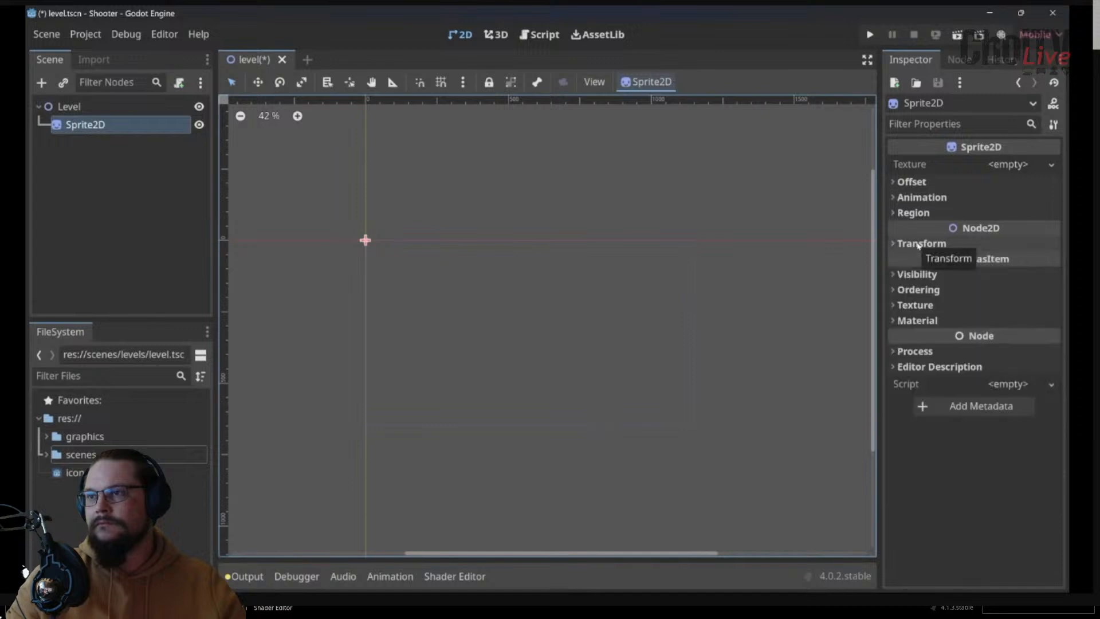
pyautogui.click(927, 165)
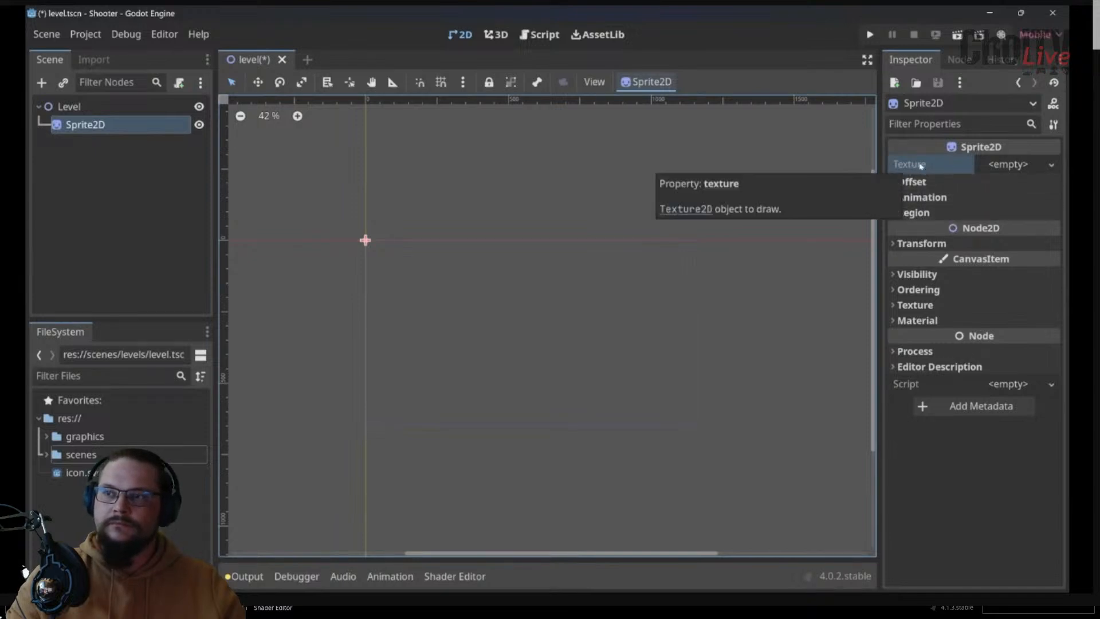
pyautogui.click(1051, 165)
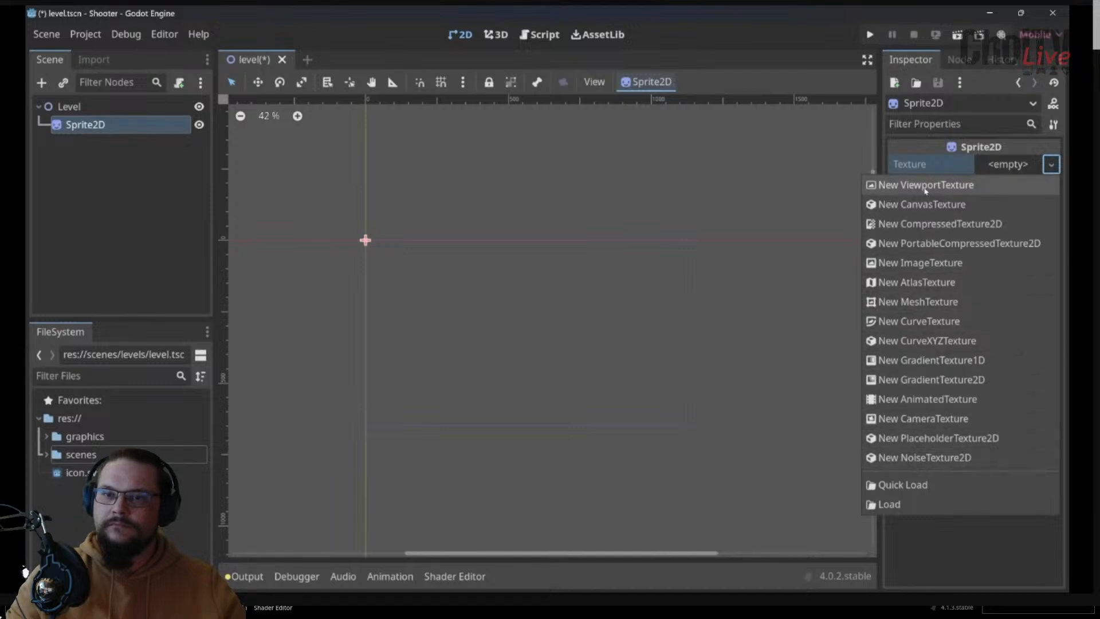
pyautogui.click(1050, 165)
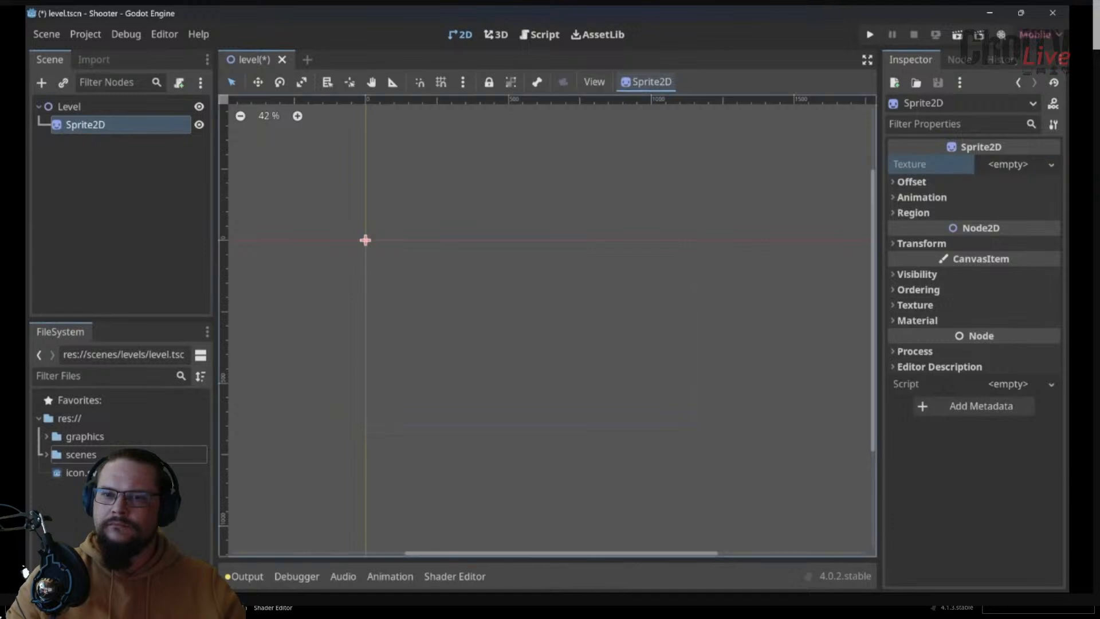
# Assign icon.svg from the project files as the Sprite2D's texture
pyautogui.click(78, 473)
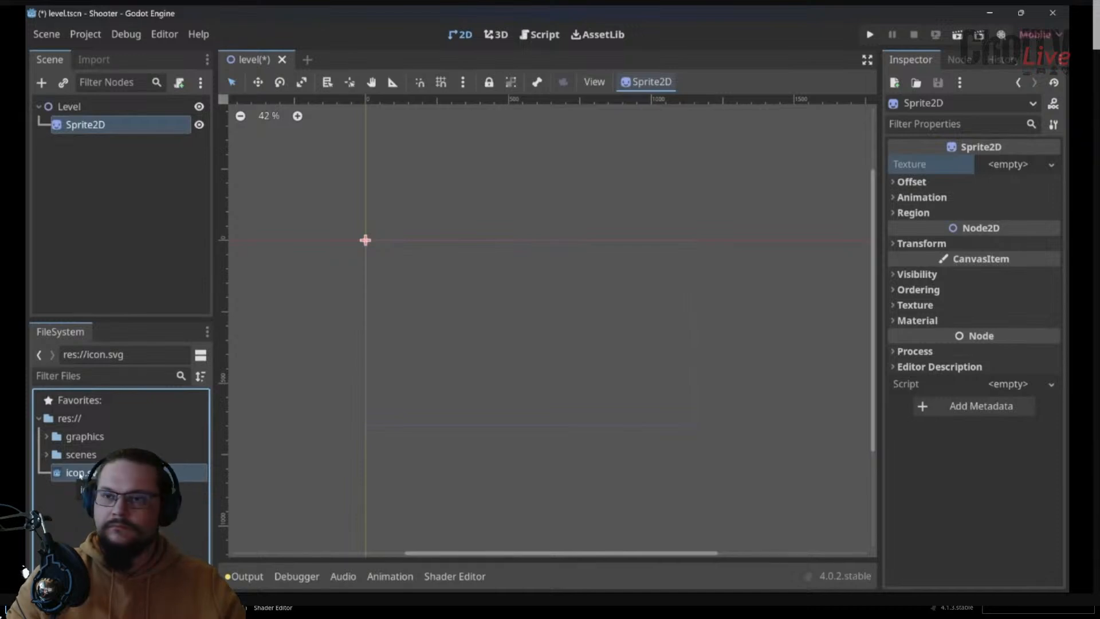
pyautogui.moveTo(75, 477); pyautogui.dragTo(1001, 166)
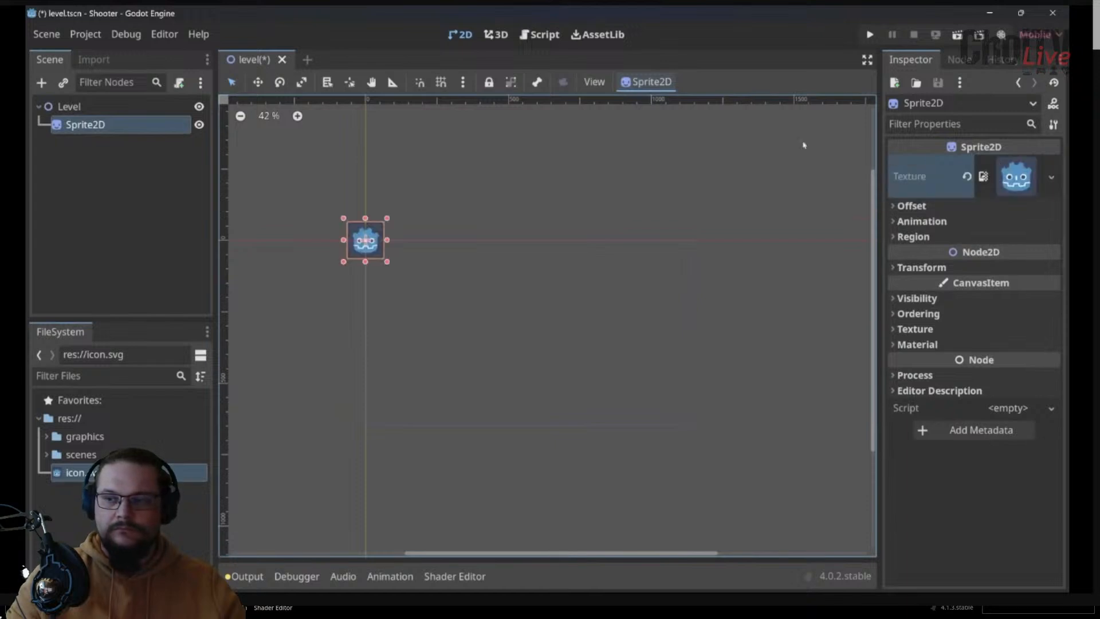
pyautogui.scroll(5, 351, 235)
pyautogui.scroll(2, 358, 235)
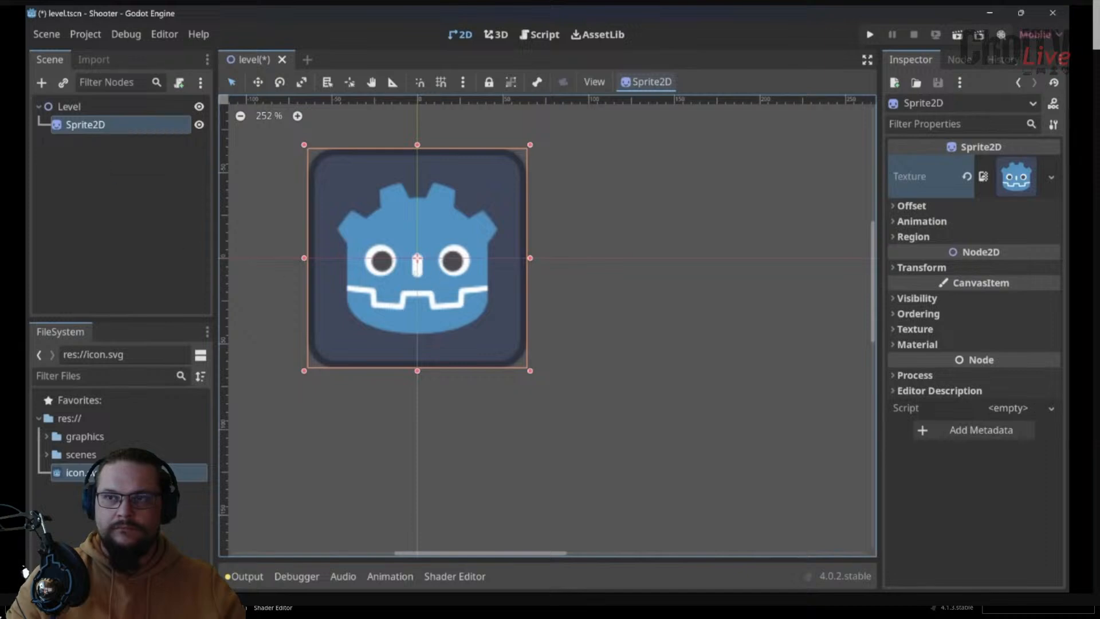
# Move the icon sprite from the origin to near the middle of the viewport rectangle and deselect it
pyautogui.moveTo(433, 261); pyautogui.dragTo(578, 414)
pyautogui.scroll(-4, 577, 414)
pyautogui.moveTo(573, 401); pyautogui.dragTo(496, 326, button='middle')
pyautogui.scroll(-4, 519, 318)
pyautogui.moveTo(370, 302); pyautogui.dragTo(578, 363)
pyautogui.click(604, 327)
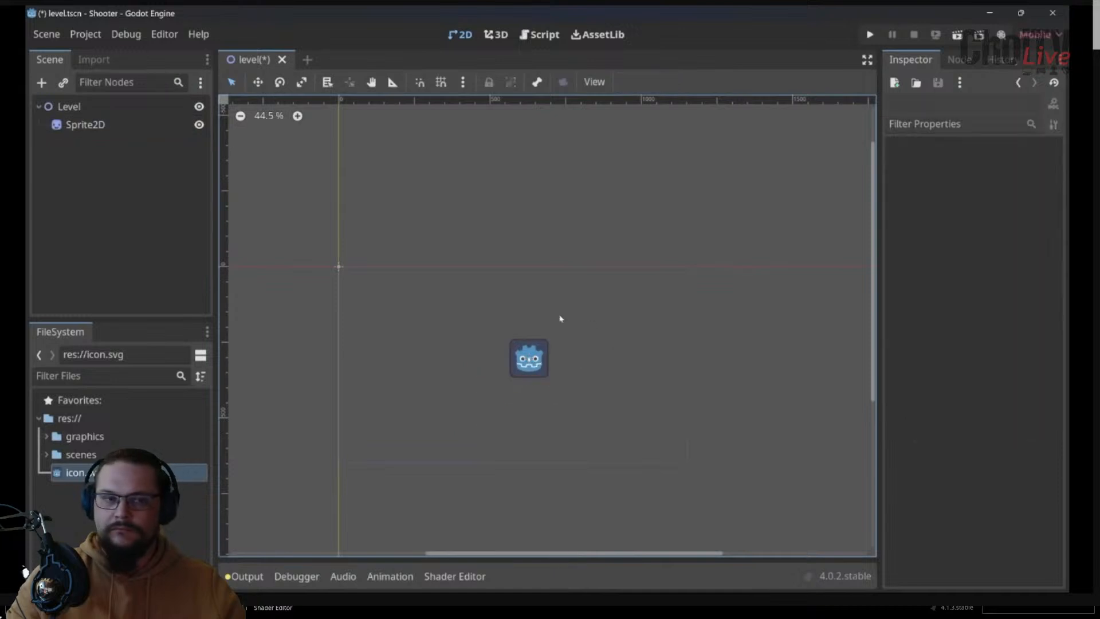
# Try the Sprite2D's horizontal and vertical flips, restore both to off, and look through its Animation properties
pyautogui.click(528, 358)
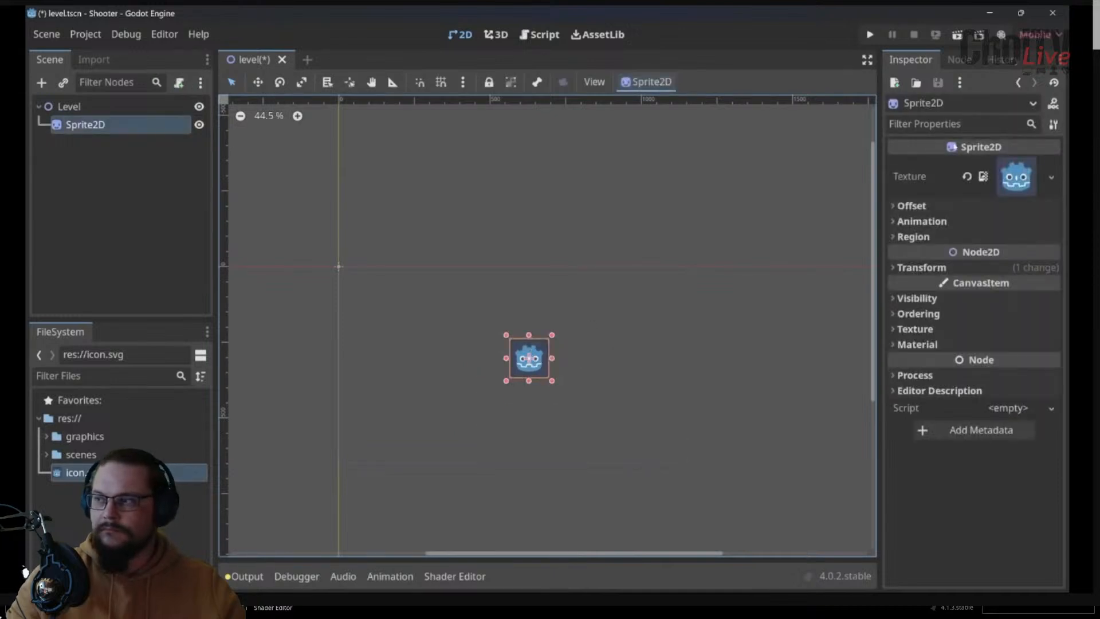
pyautogui.click(893, 206)
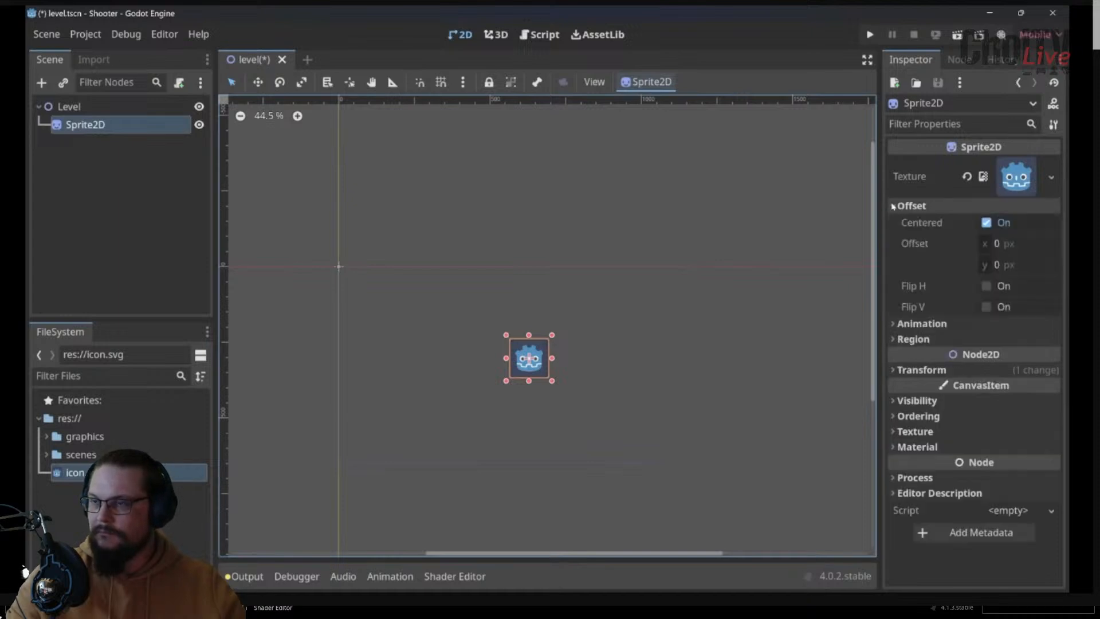
pyautogui.click(986, 287)
pyautogui.click(985, 287)
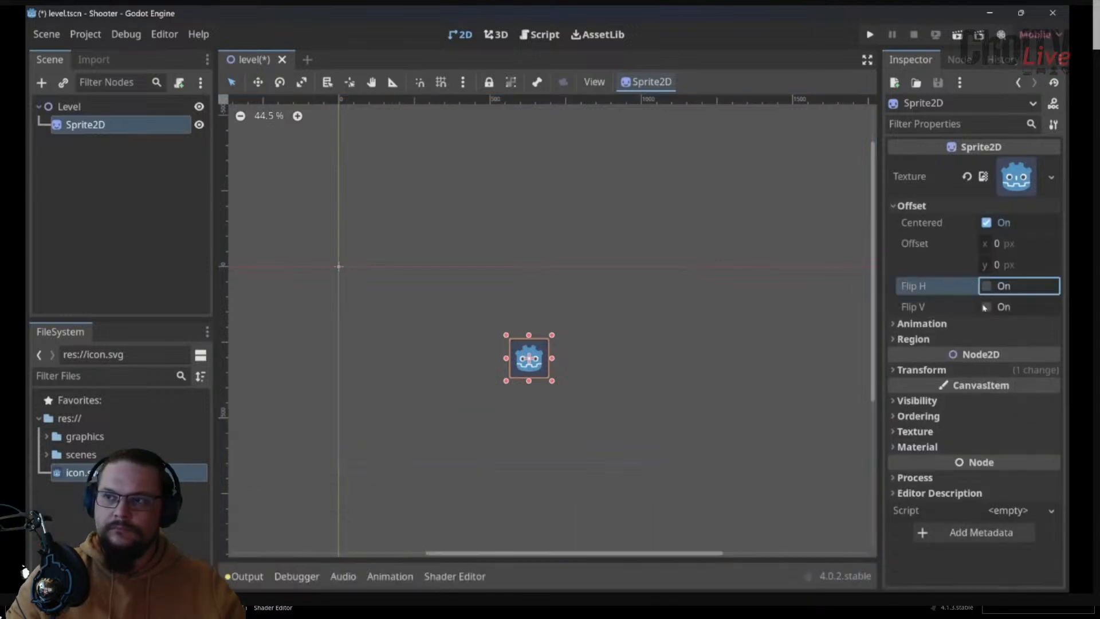
pyautogui.click(986, 307)
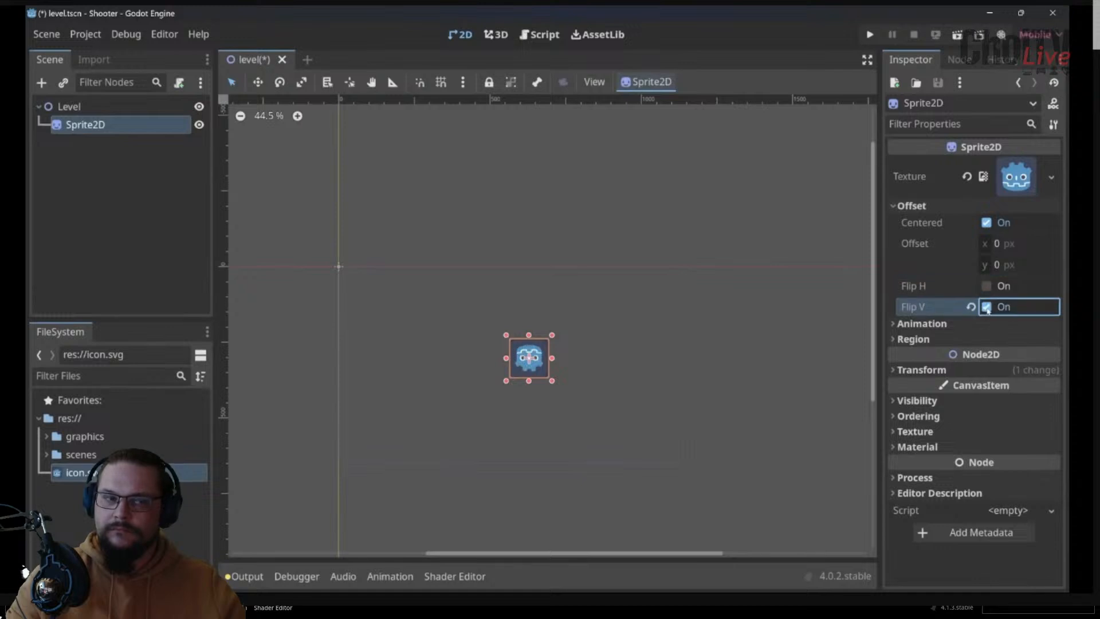
pyautogui.click(986, 307)
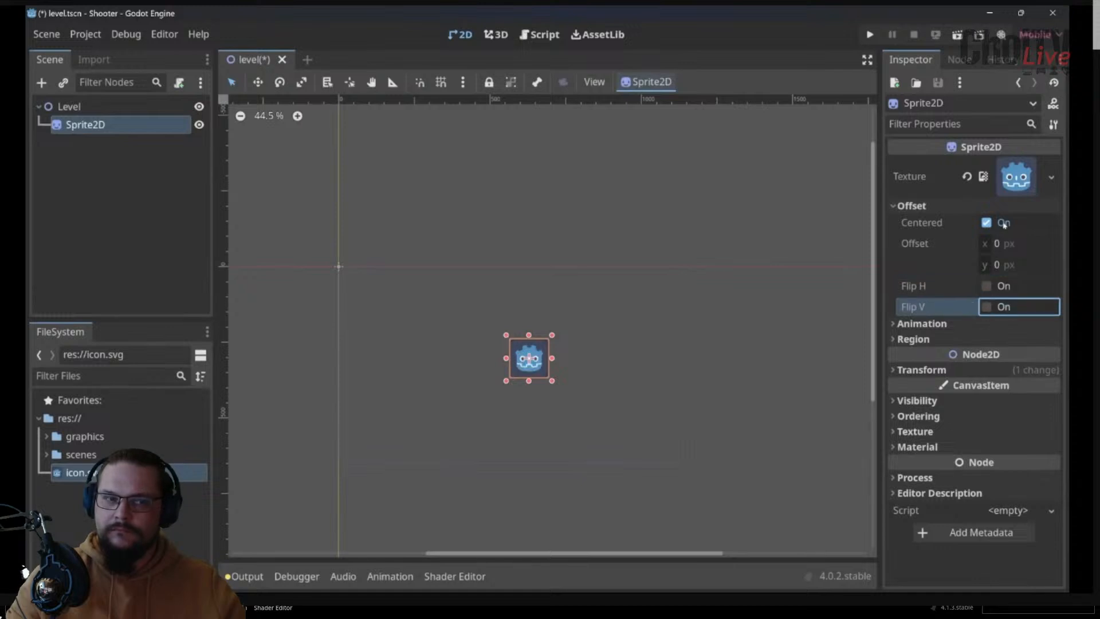
pyautogui.click(894, 206)
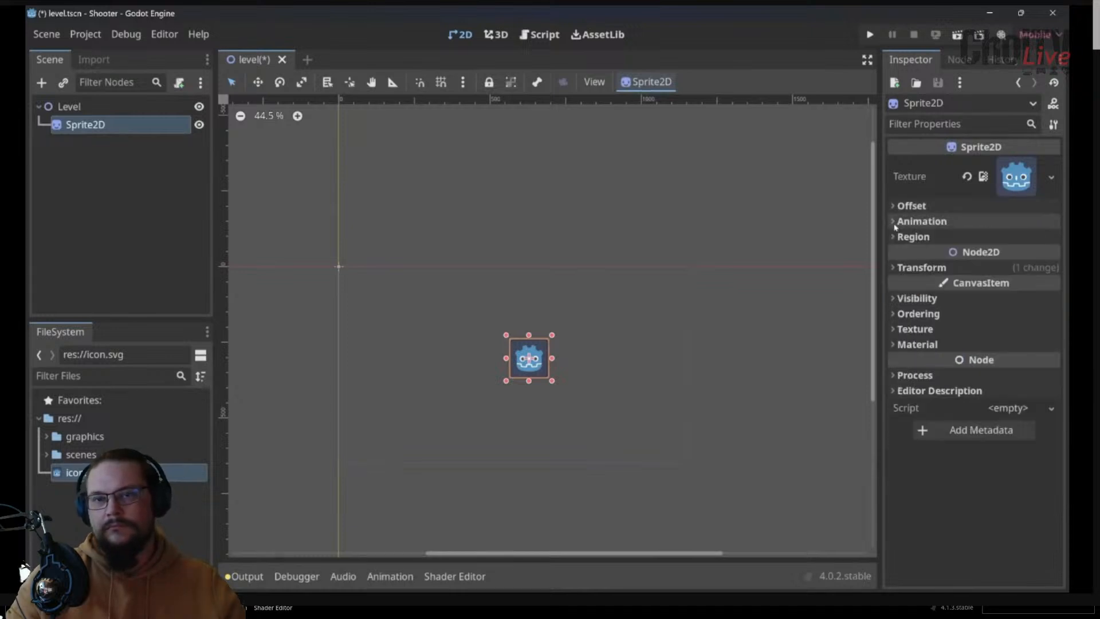
pyautogui.click(896, 224)
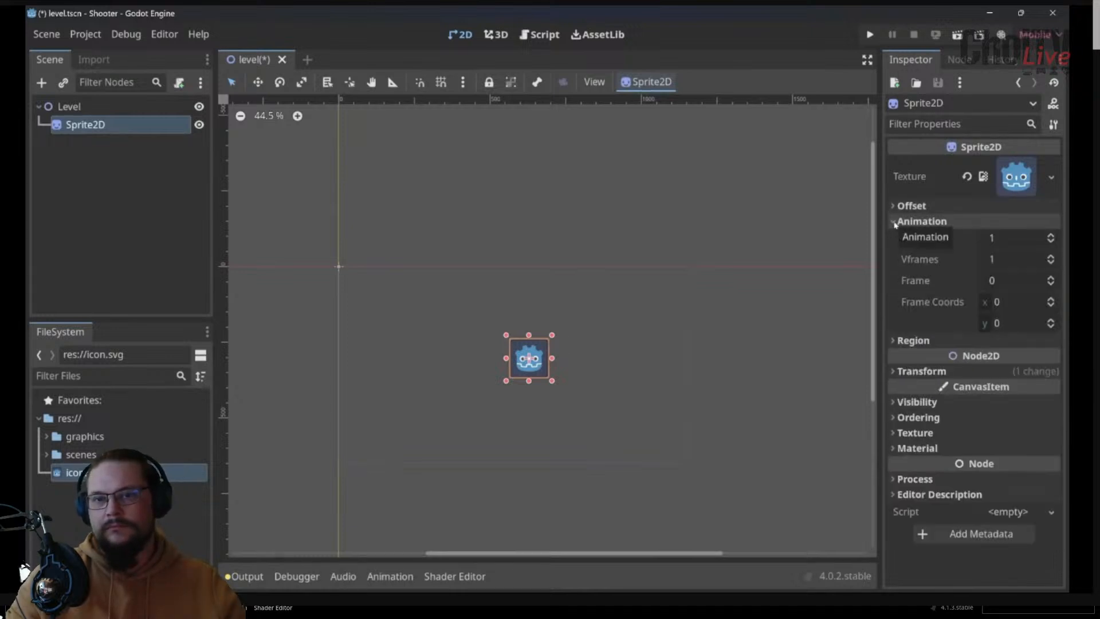
pyautogui.click(896, 223)
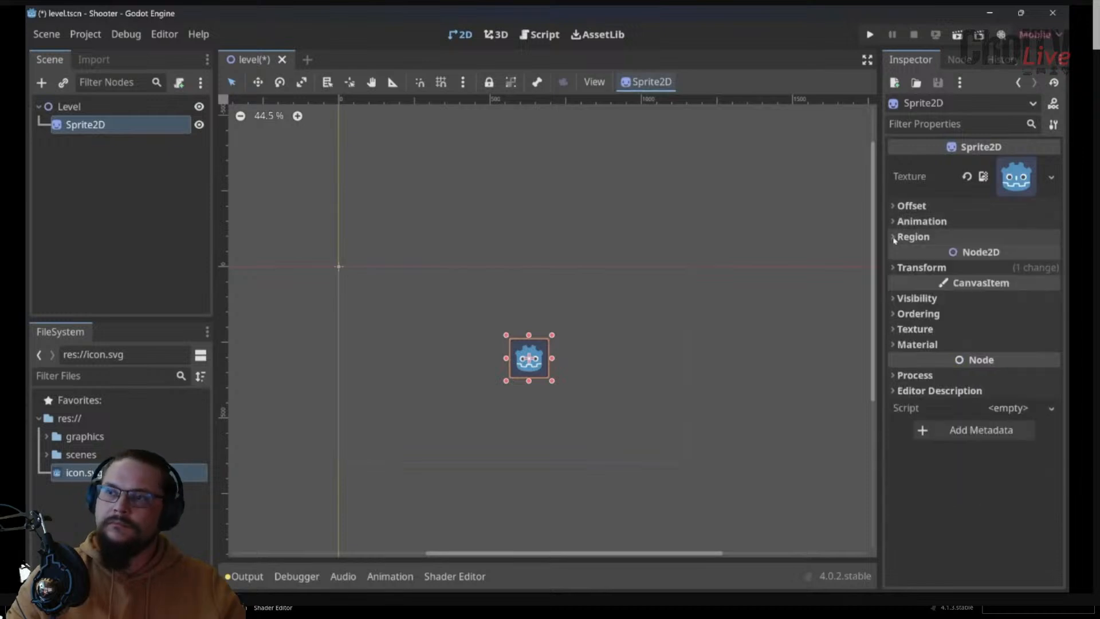
# Try limiting the Sprite2D to a drawn texture region about 175 by 142, and disable the region again
pyautogui.click(894, 238)
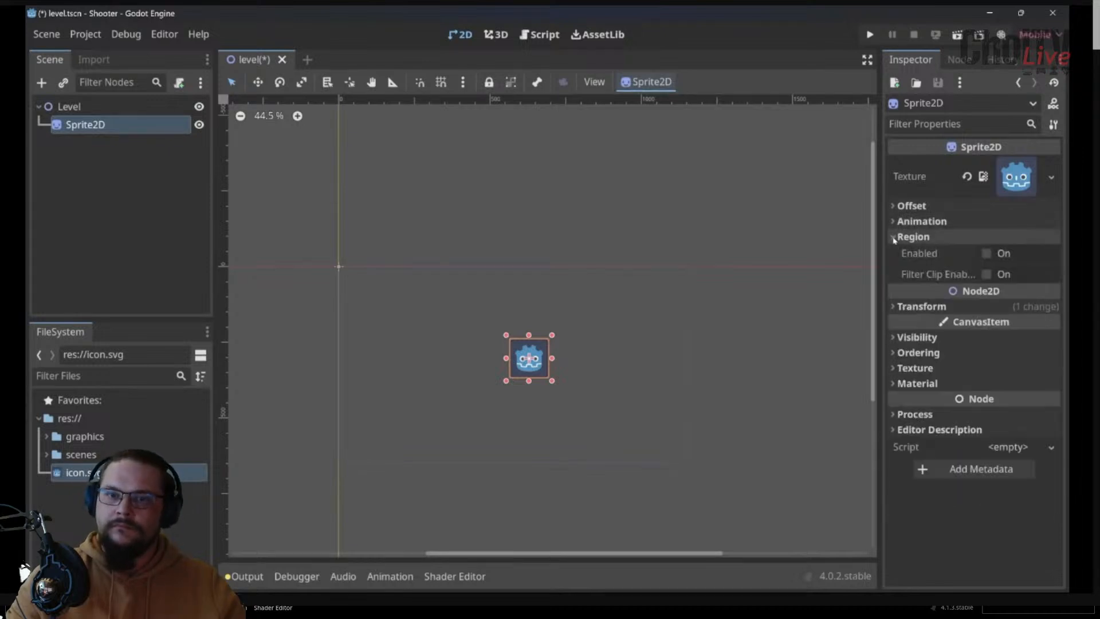
pyautogui.click(986, 253)
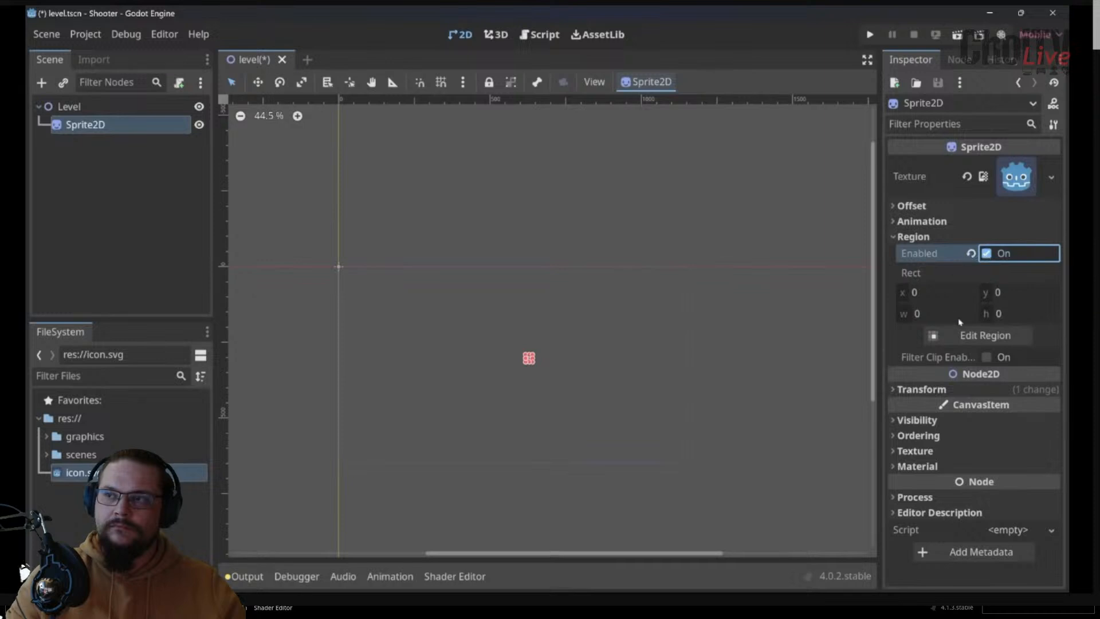
pyautogui.click(980, 336)
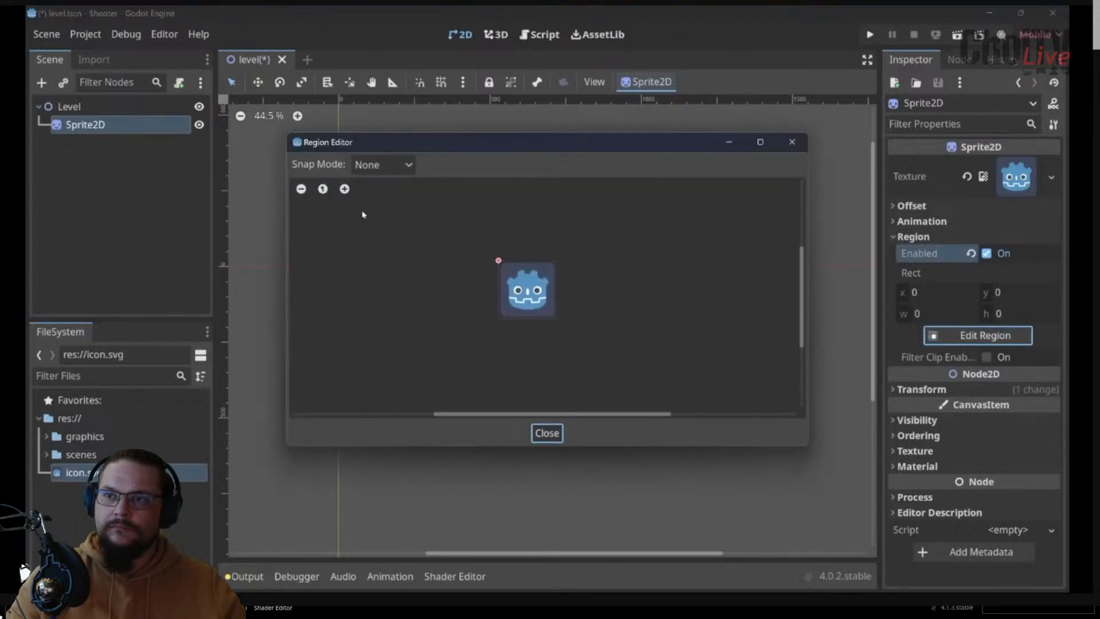
pyautogui.moveTo(459, 234); pyautogui.dragTo(544, 306)
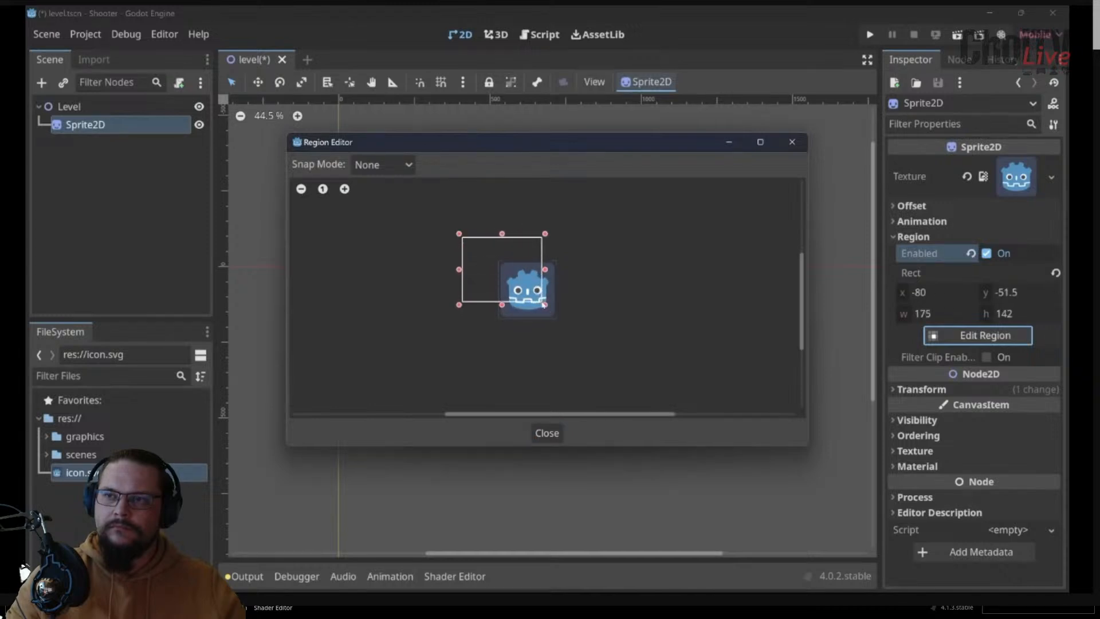
pyautogui.click(547, 433)
pyautogui.scroll(1, 554, 379)
pyautogui.scroll(16, 553, 380)
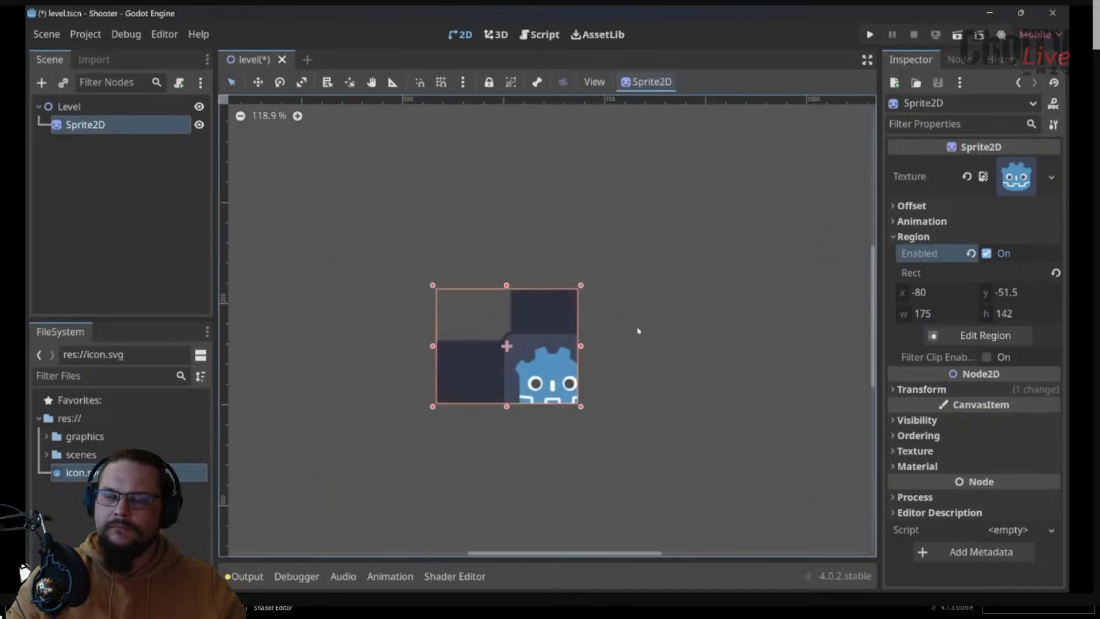
pyautogui.click(986, 254)
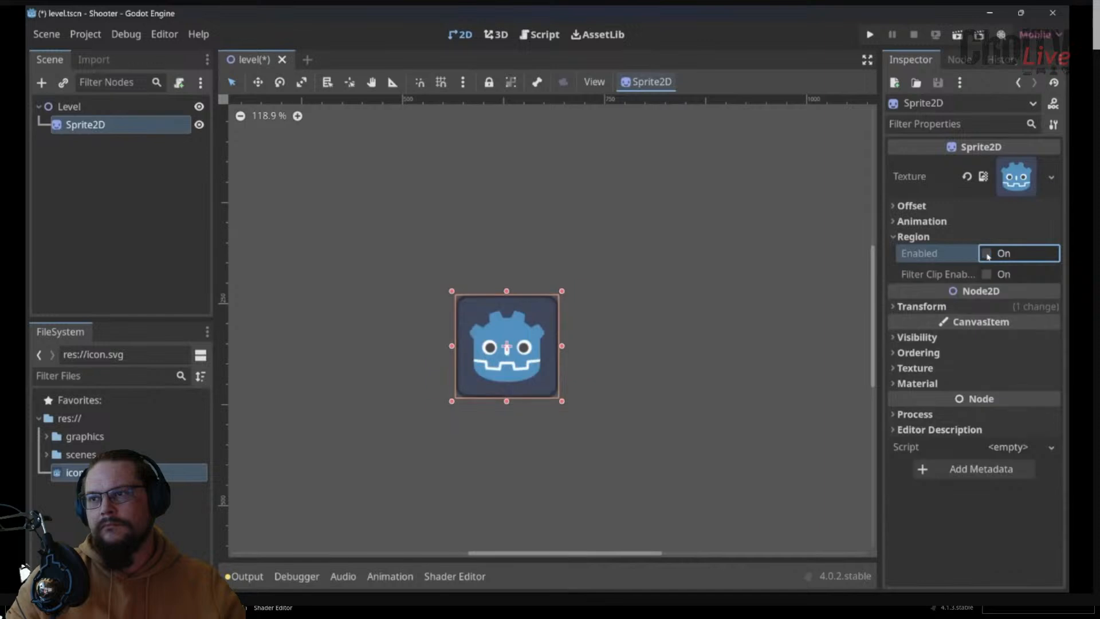
pyautogui.click(896, 237)
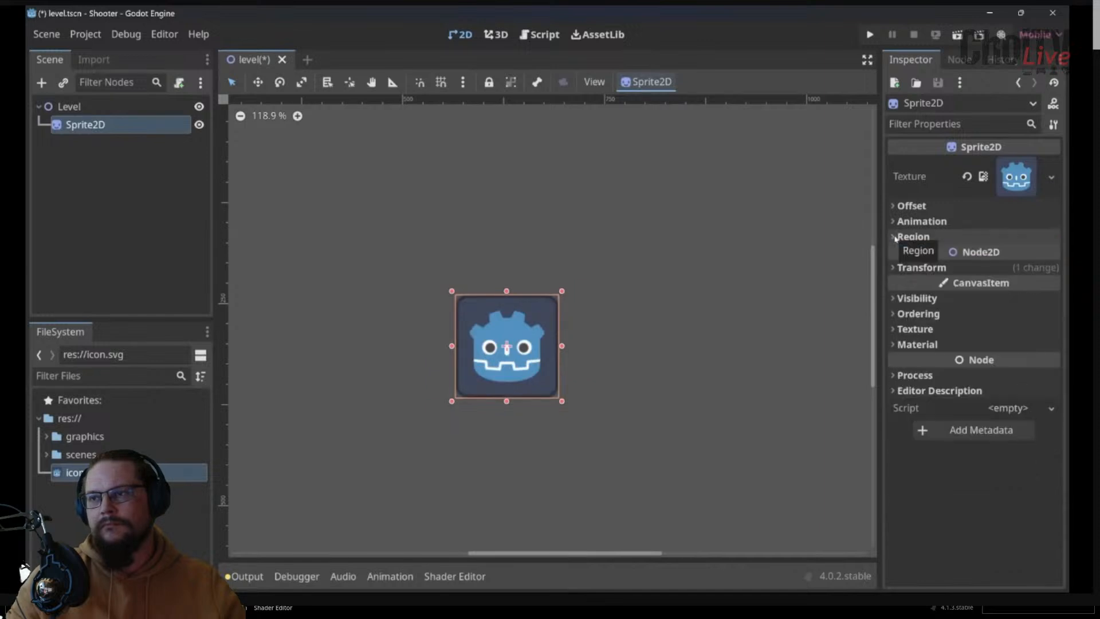
# Try rotating, scaling and skewing the Sprite2D through its Transform properties, and reset all three to their defaults
pyautogui.click(897, 268)
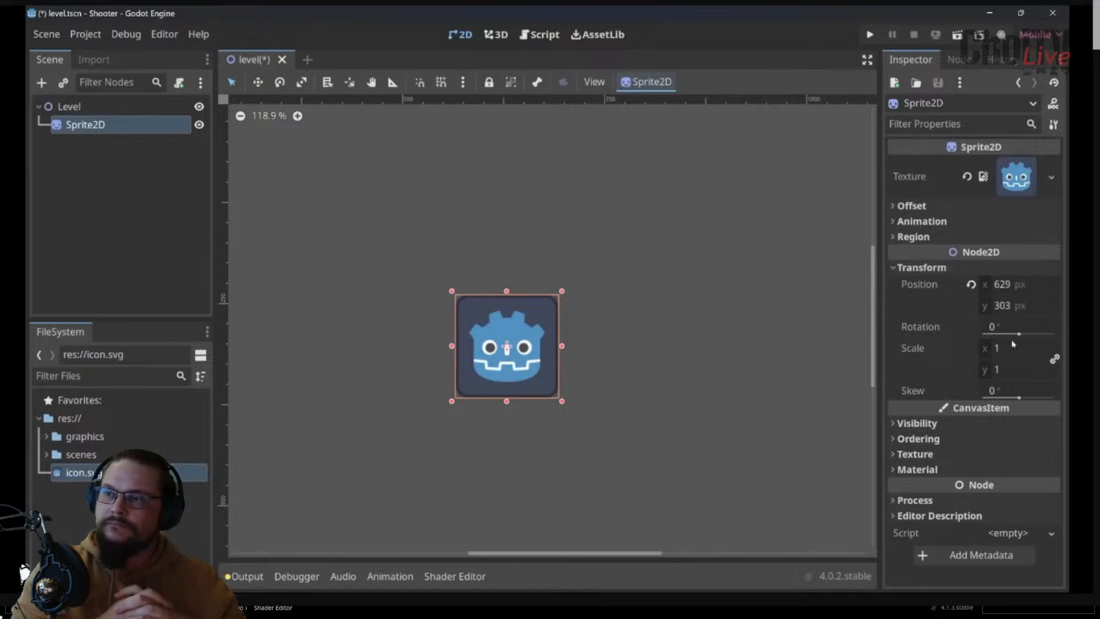
pyautogui.moveTo(1019, 334)
pyautogui.mouseDown()
pyautogui.moveTo(1009, 335)
pyautogui.moveTo(1027, 334)
pyautogui.moveTo(1015, 348)
pyautogui.moveTo(1031, 348)
pyautogui.moveTo(1011, 348)
pyautogui.mouseUp()
pyautogui.moveTo(1024, 398)
pyautogui.mouseDown()
pyautogui.moveTo(992, 398)
pyautogui.moveTo(1027, 397)
pyautogui.mouseUp()
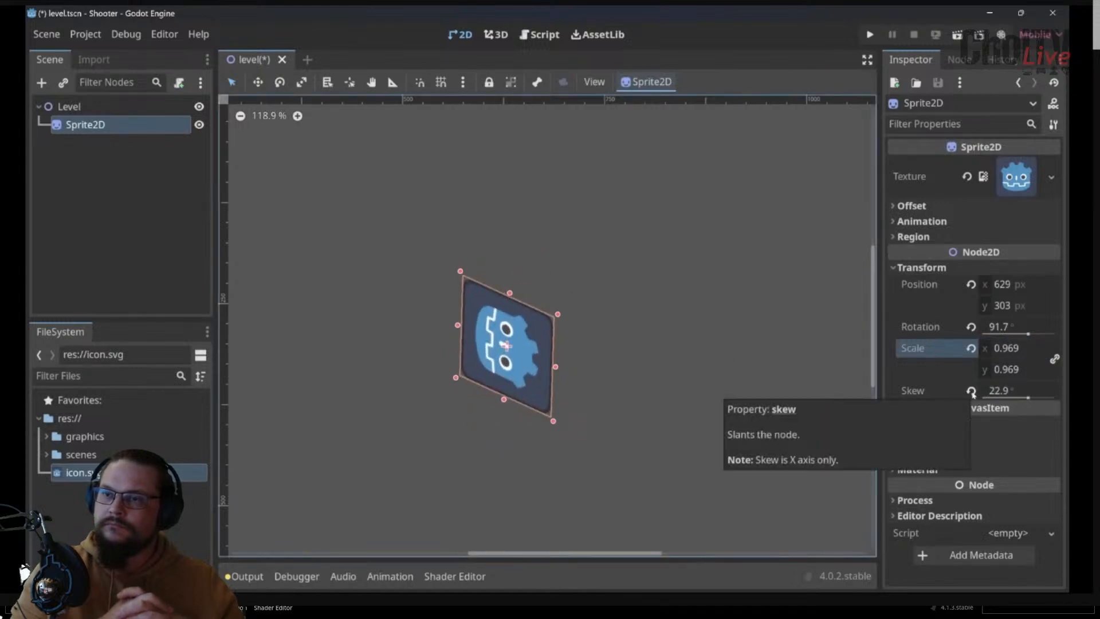
pyautogui.click(971, 392)
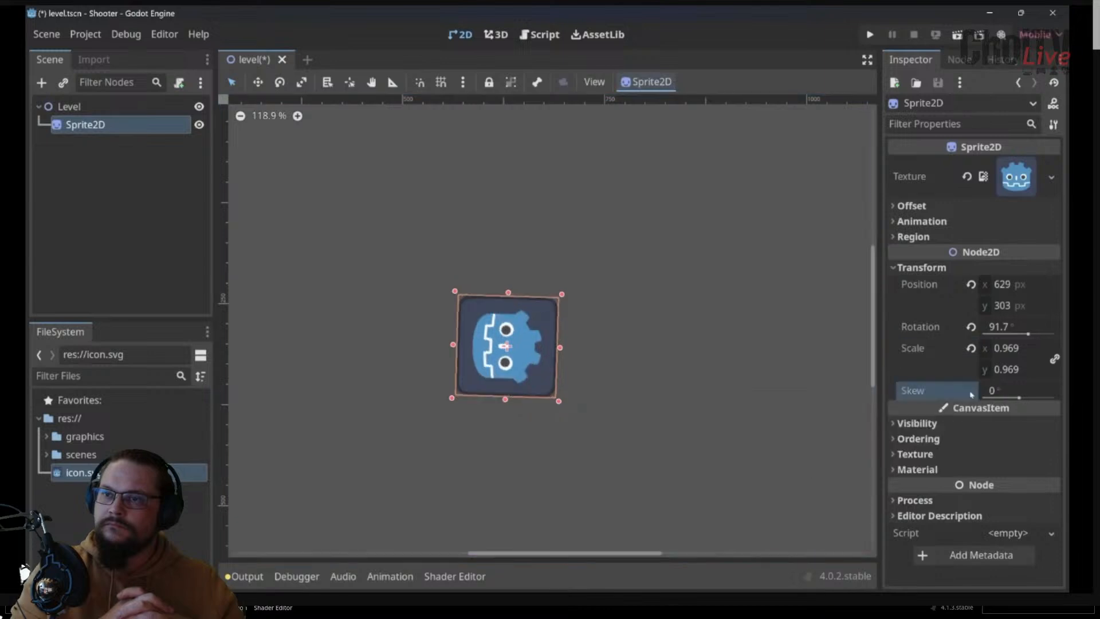
pyautogui.click(970, 348)
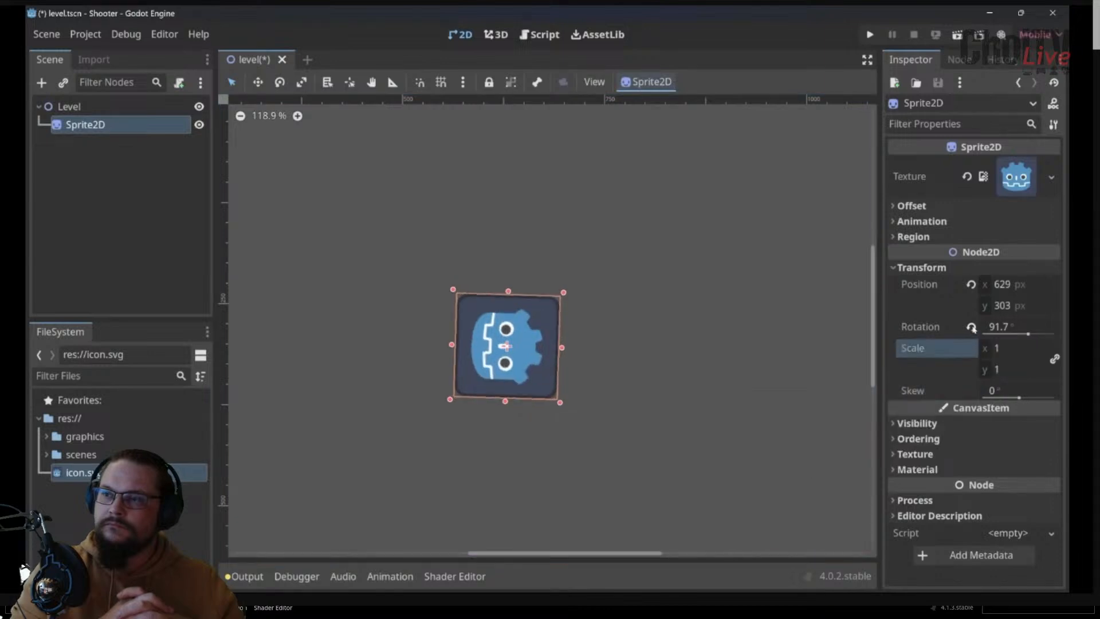
pyautogui.click(970, 327)
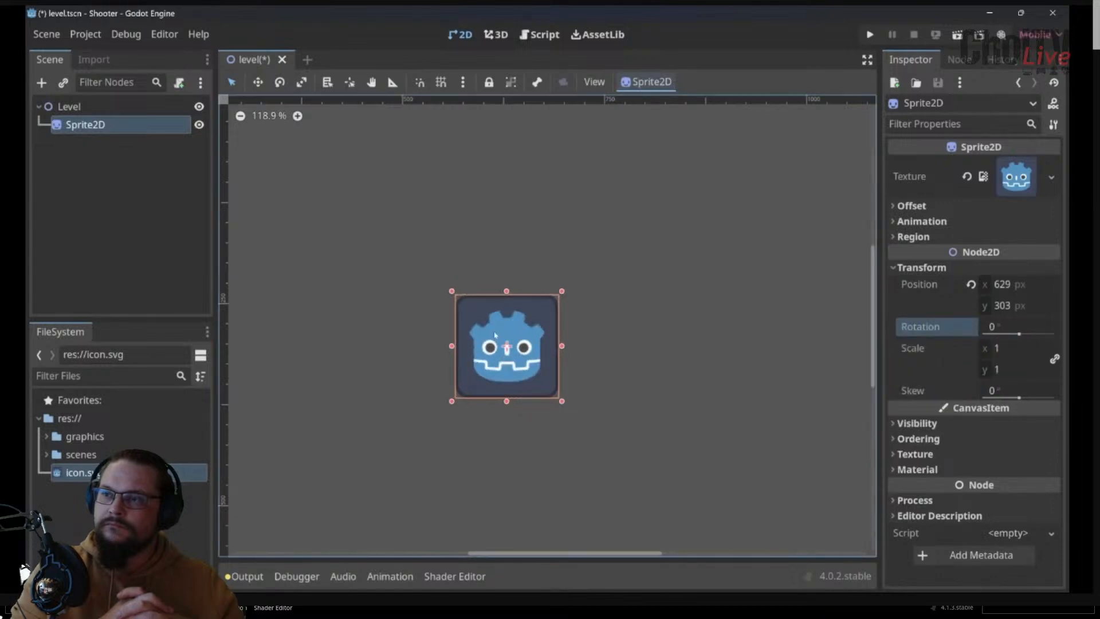
# Examine how the Sprite2D's Position x and y values are measured from the 0,0 origin along the axes
pyautogui.scroll(-4, 491, 241)
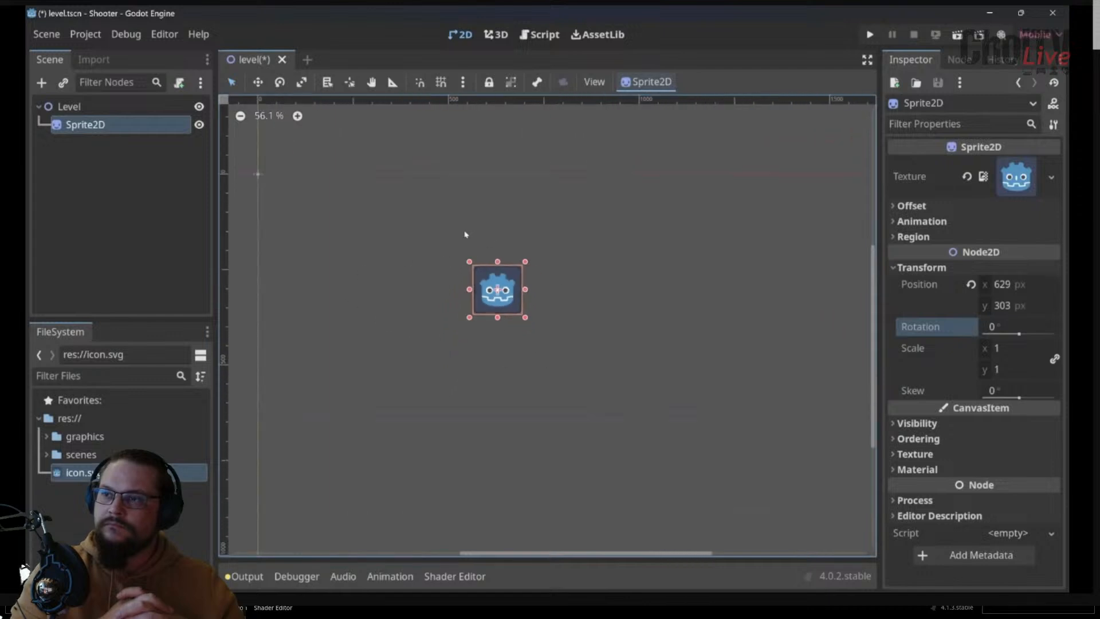
pyautogui.moveTo(458, 289); pyautogui.dragTo(475, 283, button='middle')
pyautogui.click(1002, 284)
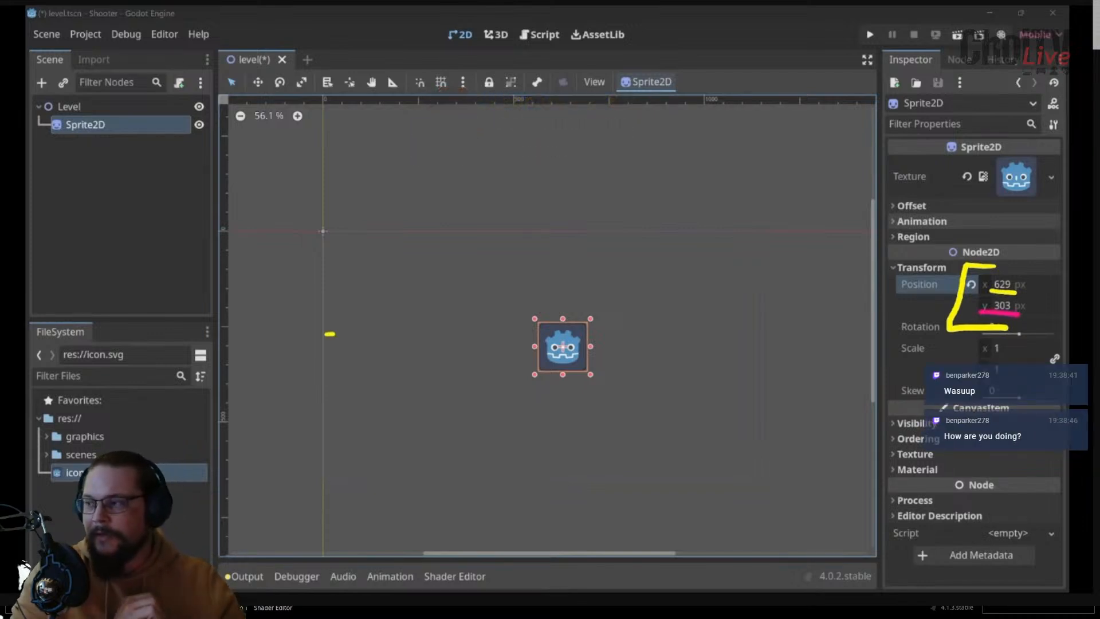
pyautogui.moveTo(335, 333); pyautogui.dragTo(559, 341)
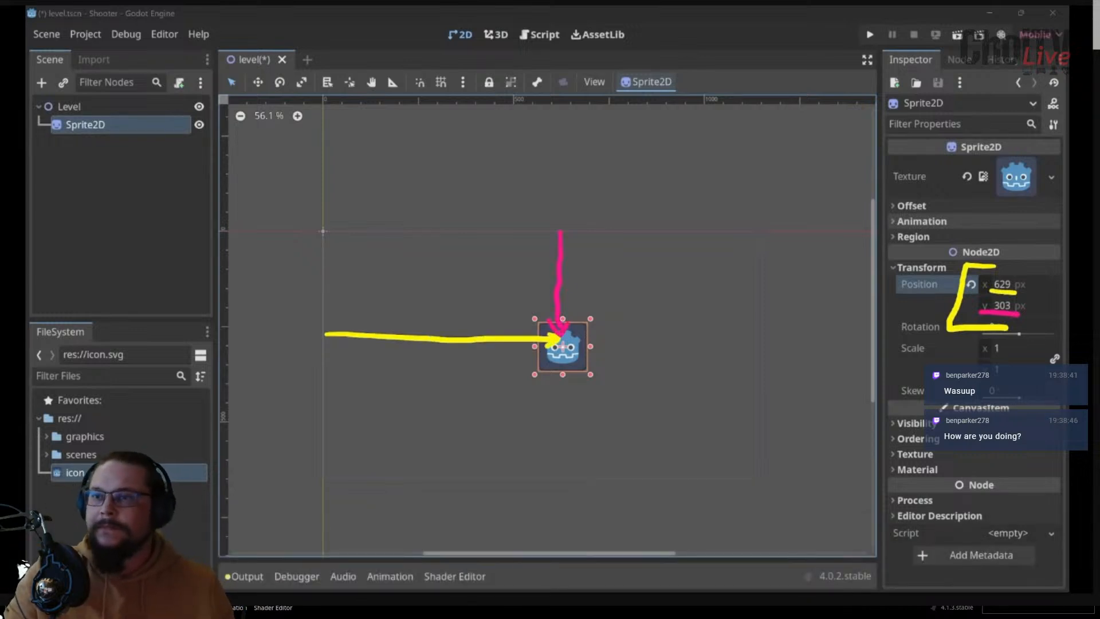
pyautogui.click(728, 269)
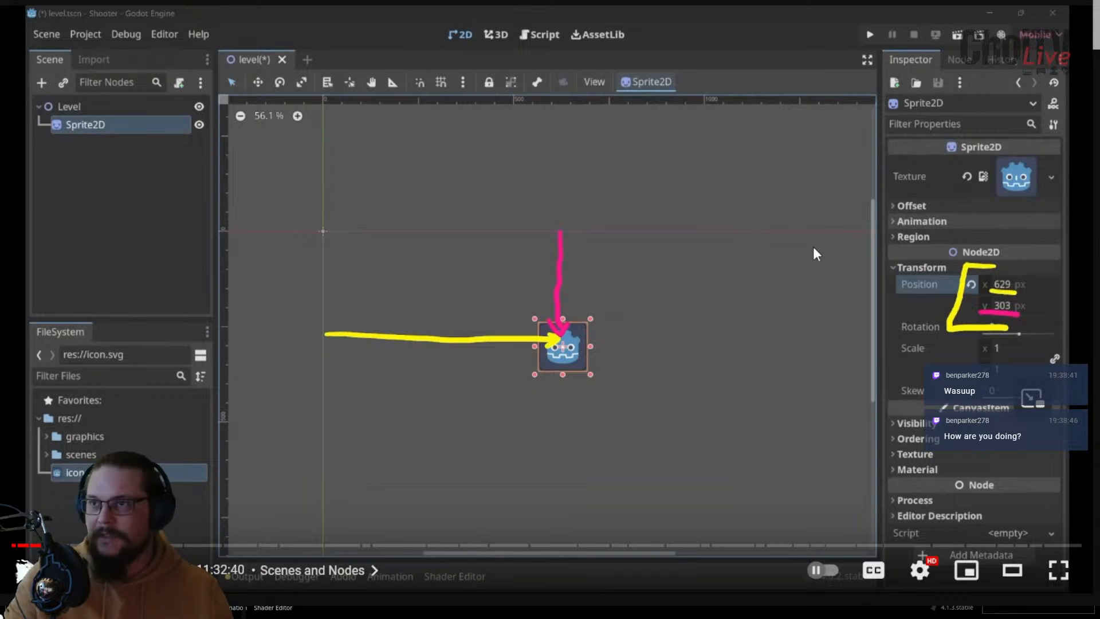
pyautogui.click(783, 146)
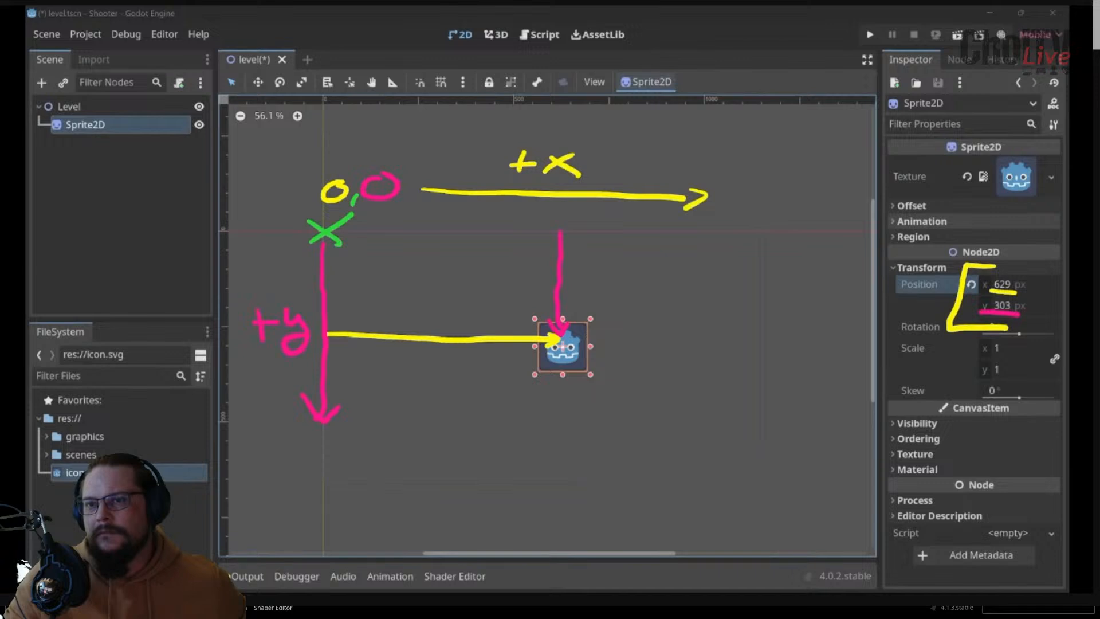
# Pause the video, switch to the notes board, and place a shrunken copy of the coordinate-axes screenshot beneath the existing note in Notes
pyautogui.click(795, 106)
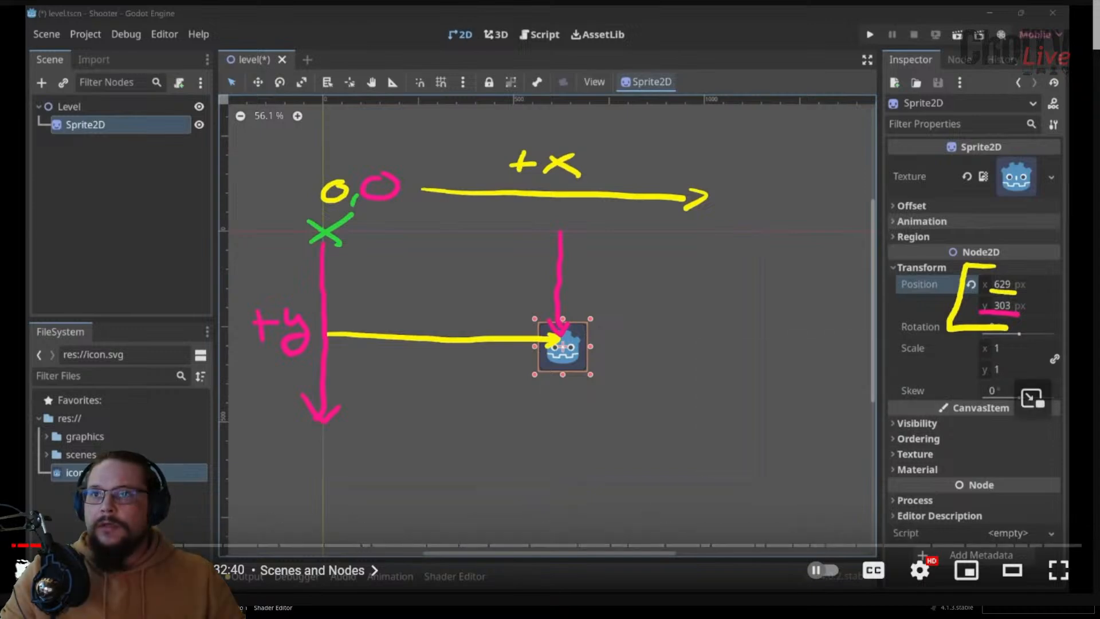
pyautogui.hotkey('ctrl', 'Tab')
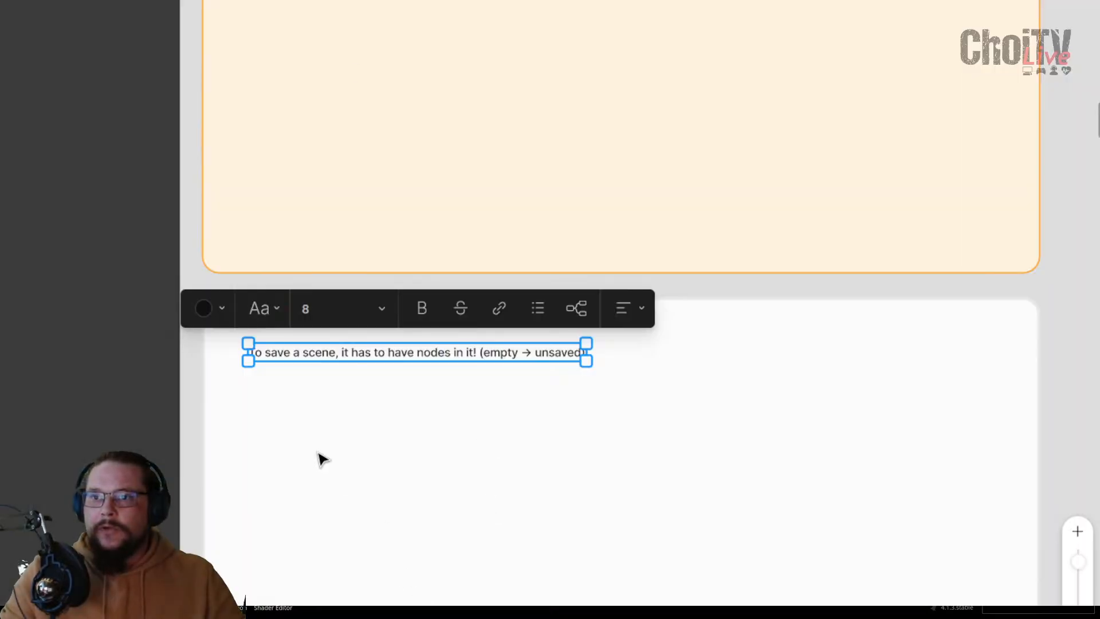
pyautogui.click(316, 419)
pyautogui.hotkey('ctrl', 'v')
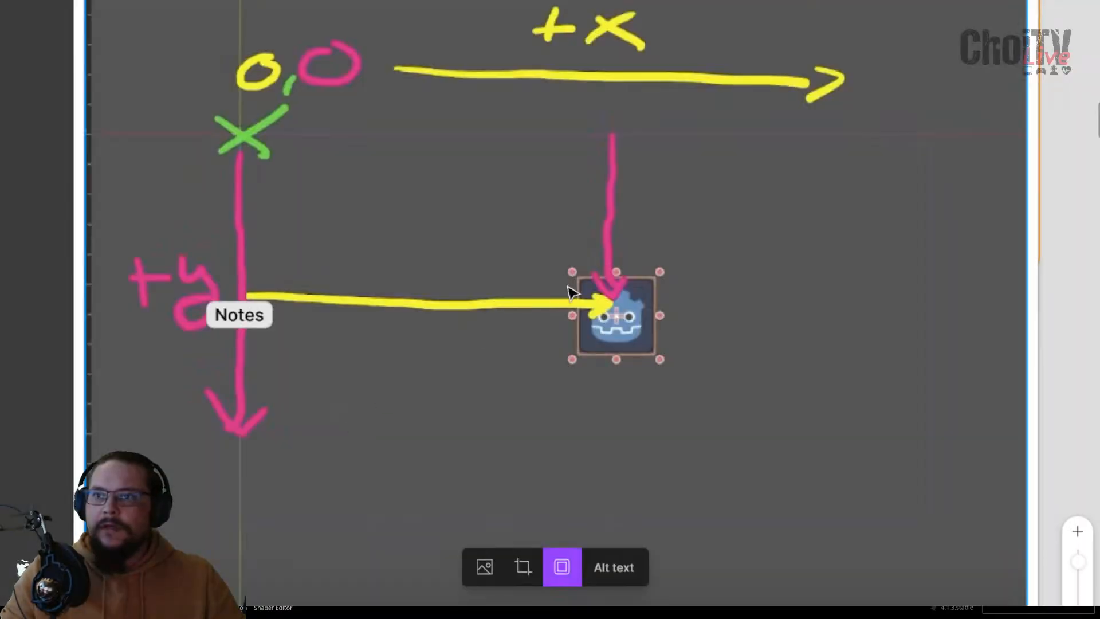
pyautogui.keyDown('ctrl'); pyautogui.scroll(-2, 302, 523); pyautogui.keyUp('ctrl')
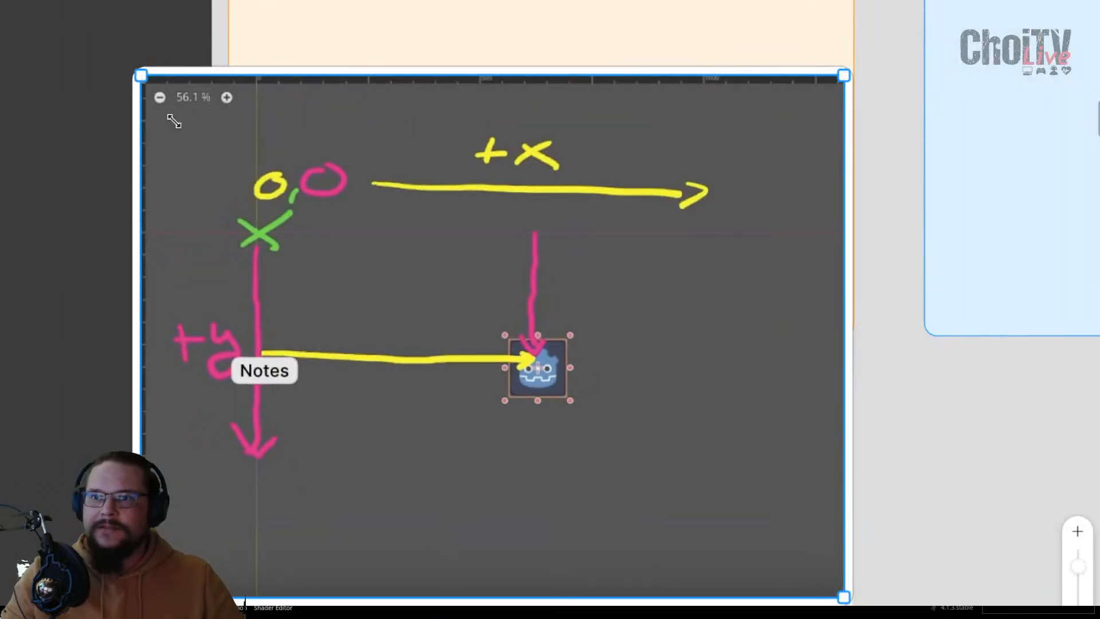
pyautogui.moveTo(135, 75); pyautogui.dragTo(604, 569)
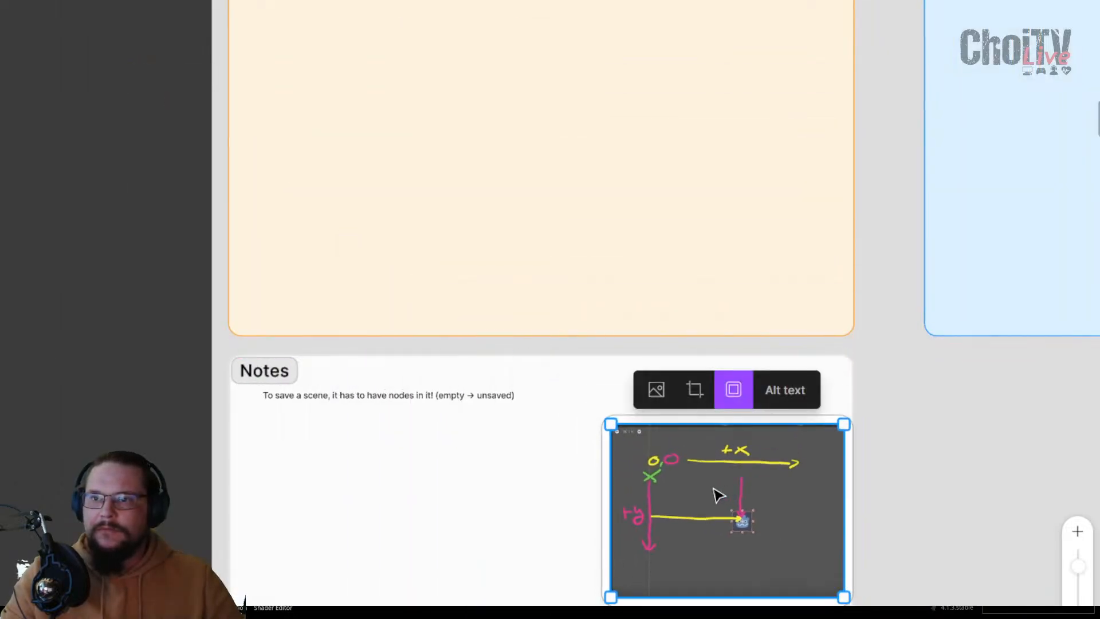
pyautogui.moveTo(716, 493); pyautogui.dragTo(374, 445)
pyautogui.keyDown('ctrl'); pyautogui.scroll(4, 373, 444); pyautogui.keyUp('ctrl')
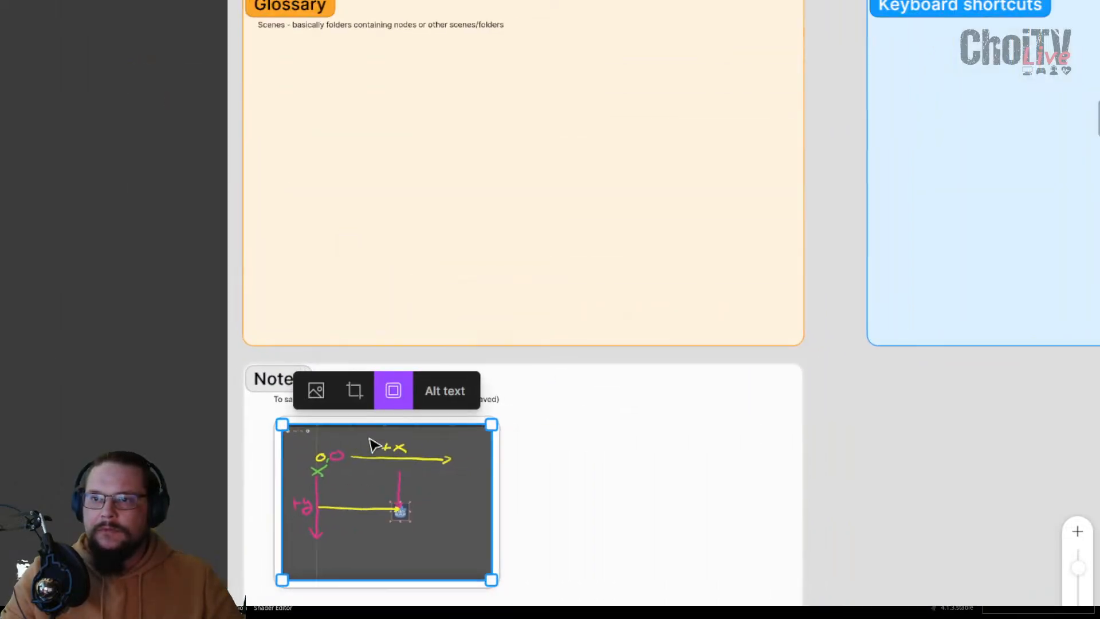
pyautogui.keyDown('ctrl'); pyautogui.scroll(1, 373, 444); pyautogui.keyUp('ctrl')
pyautogui.scroll(-2, 815, 225)
pyautogui.click(807, 248)
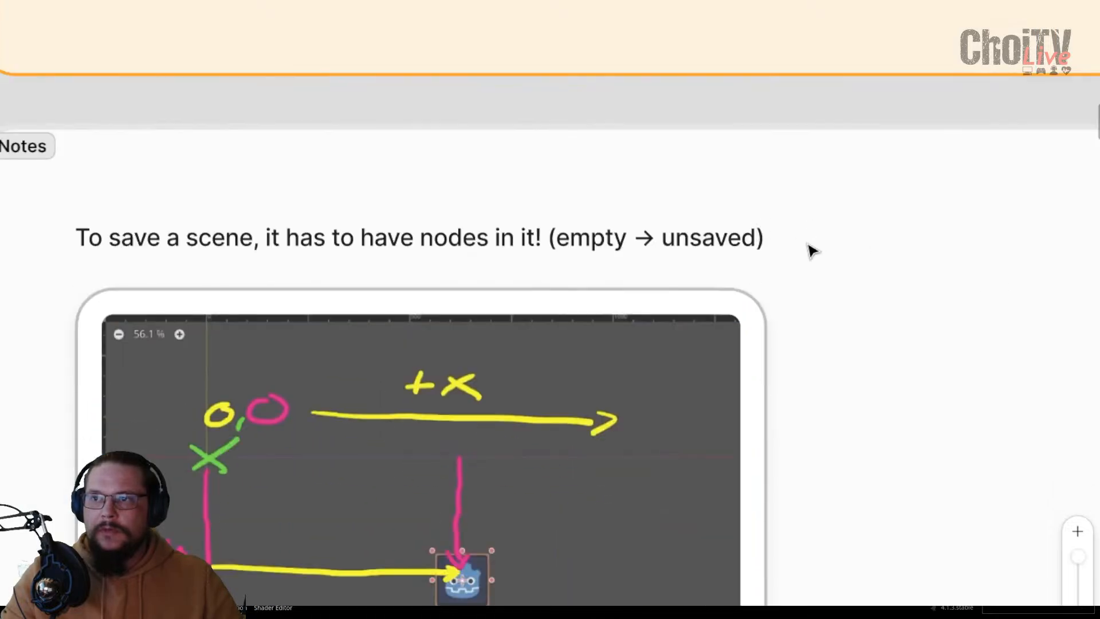
# Duplicate the save-a-scene text note and align the copy directly beneath the original
pyautogui.click(393, 245)
pyautogui.hotkey('ctrl', 'd')
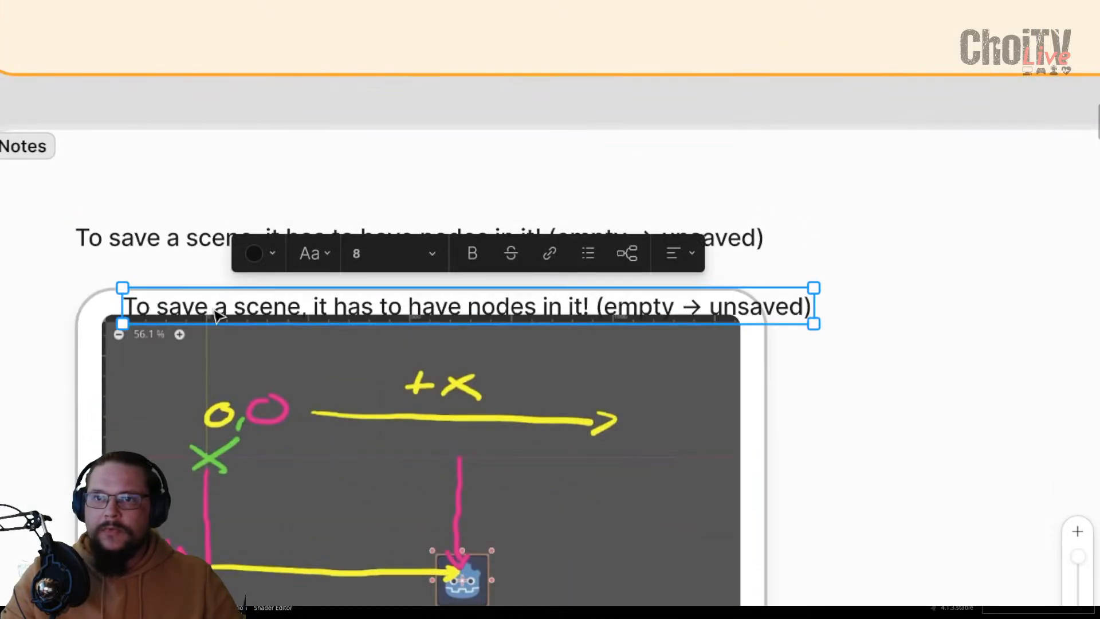
pyautogui.moveTo(220, 316); pyautogui.dragTo(157, 287)
# Replace the duplicated note's text with "y axis inverted from CAD"
pyautogui.doubleClick(153, 280)
pyautogui.hotkey('ctrl', 'a')
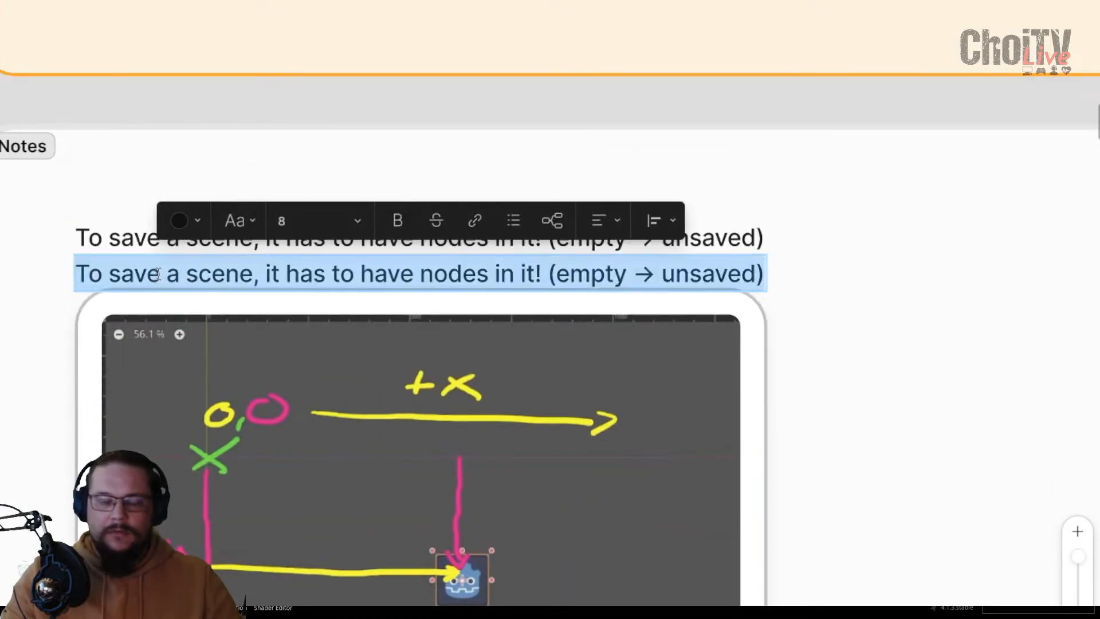
pyautogui.write('Y')
pyautogui.press('BackSpace')
pyautogui.write('y ')
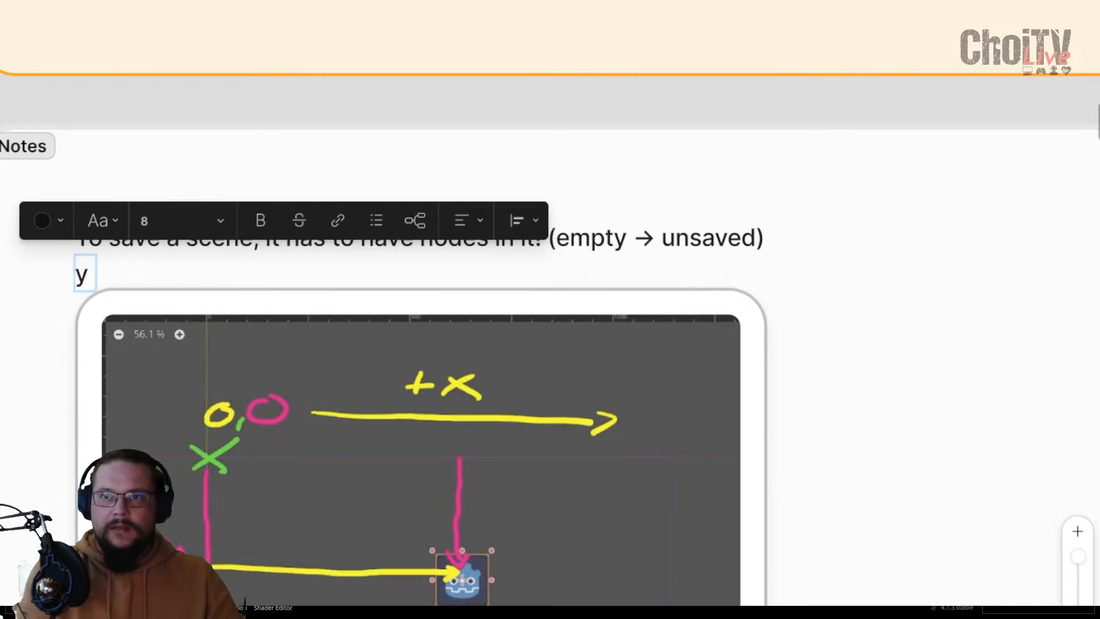
pyautogui.write('axis invers')
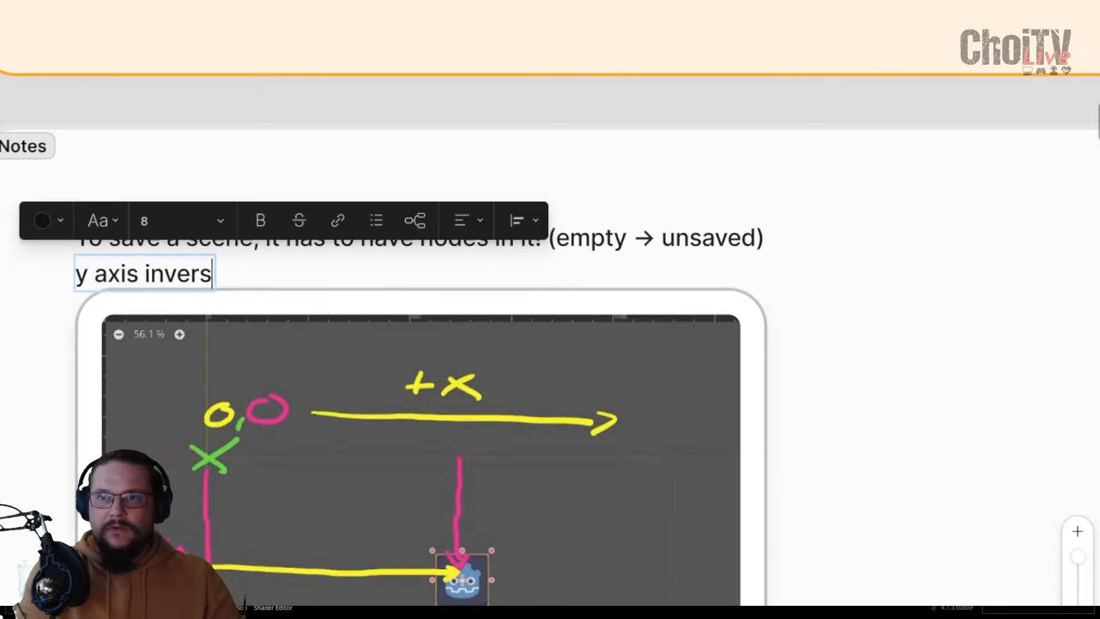
pyautogui.press('BackSpace')
pyautogui.write('ted from')
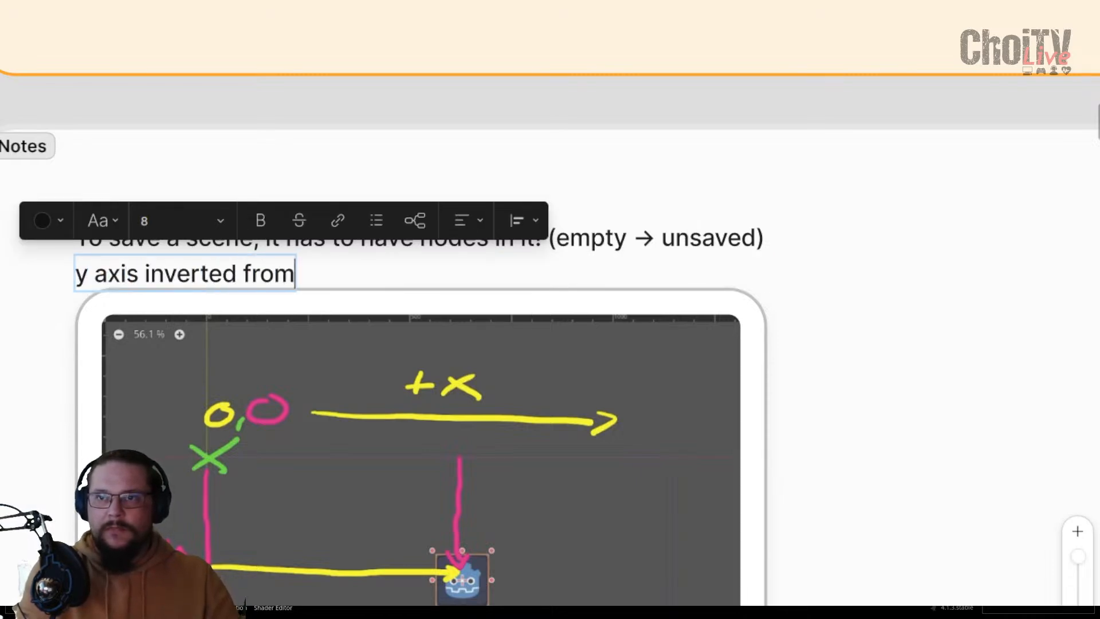
pyautogui.write(' CAD')
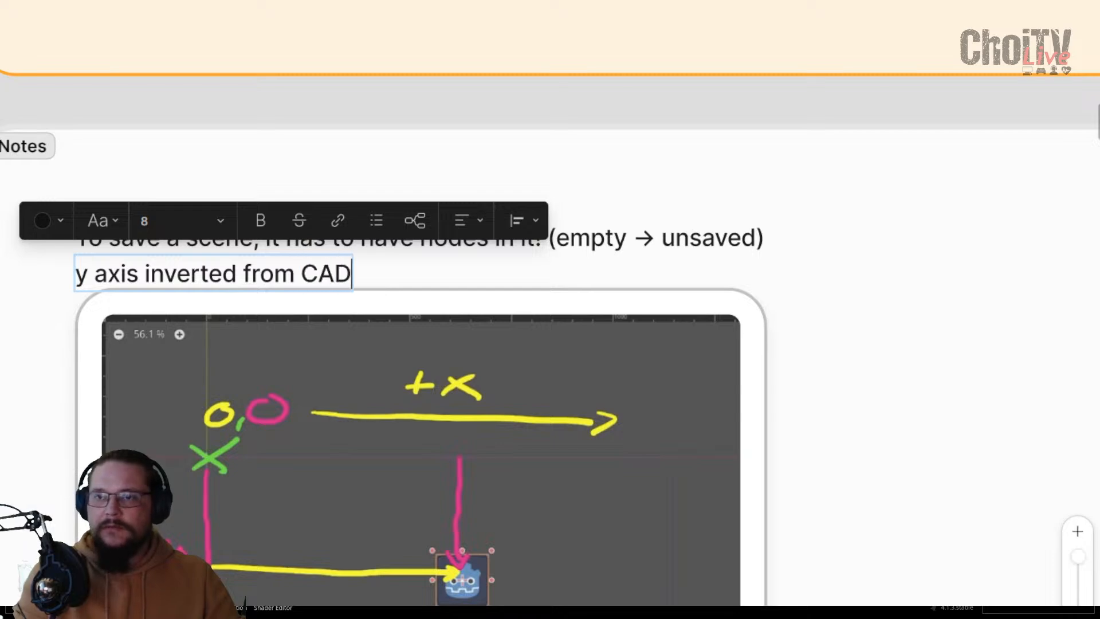
pyautogui.press('Escape')
# Try shifting the coordinate-axes screenshot slightly lower beneath the two notes, and return it to its former place
pyautogui.keyDown('ctrl'); pyautogui.scroll(-5, 682, 248); pyautogui.keyUp('ctrl')
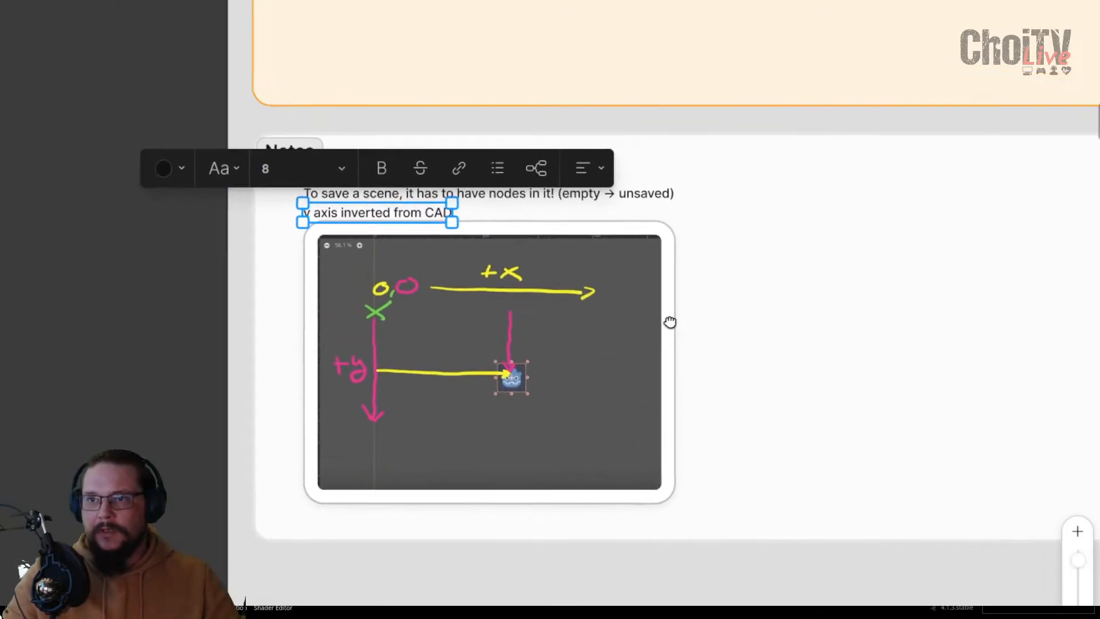
pyautogui.click(582, 321)
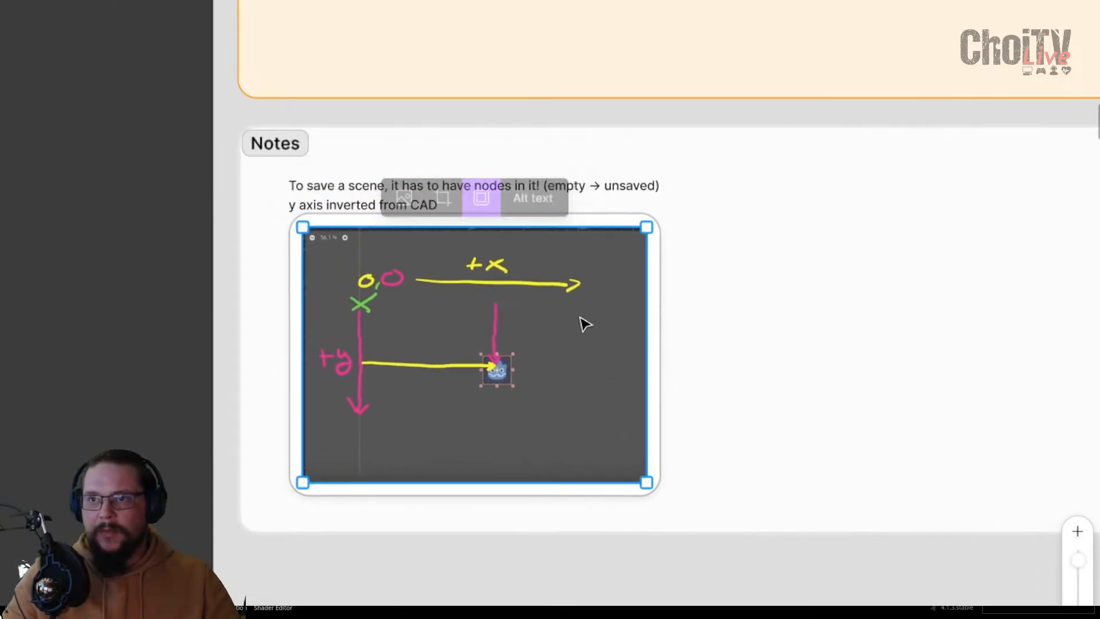
pyautogui.moveTo(496, 292); pyautogui.dragTo(494, 307)
pyautogui.click(828, 325)
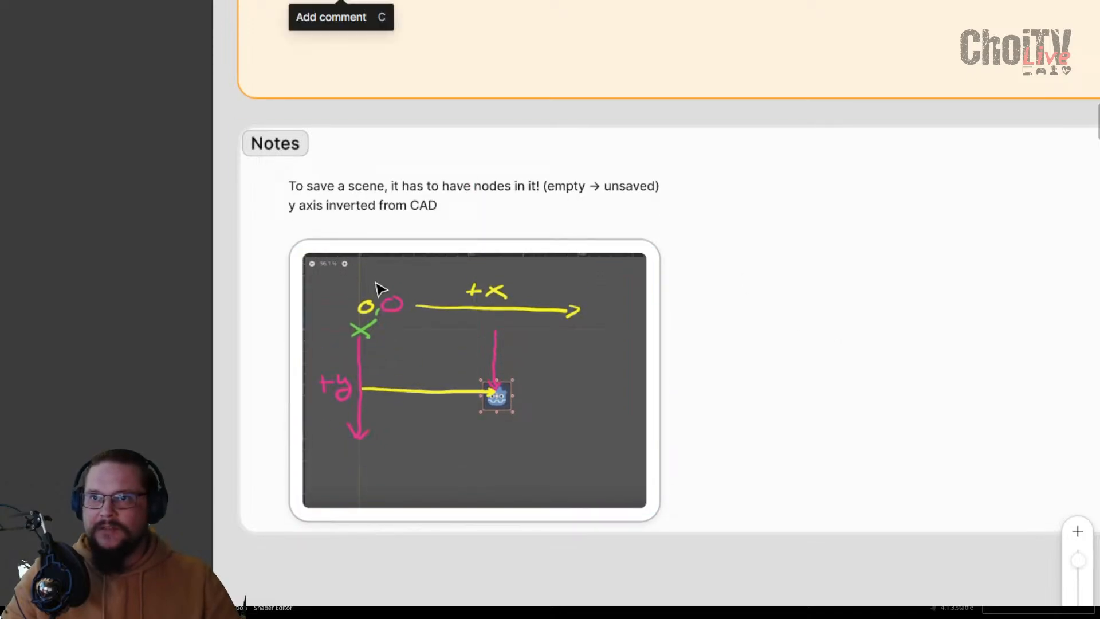
pyautogui.moveTo(381, 288); pyautogui.dragTo(389, 318)
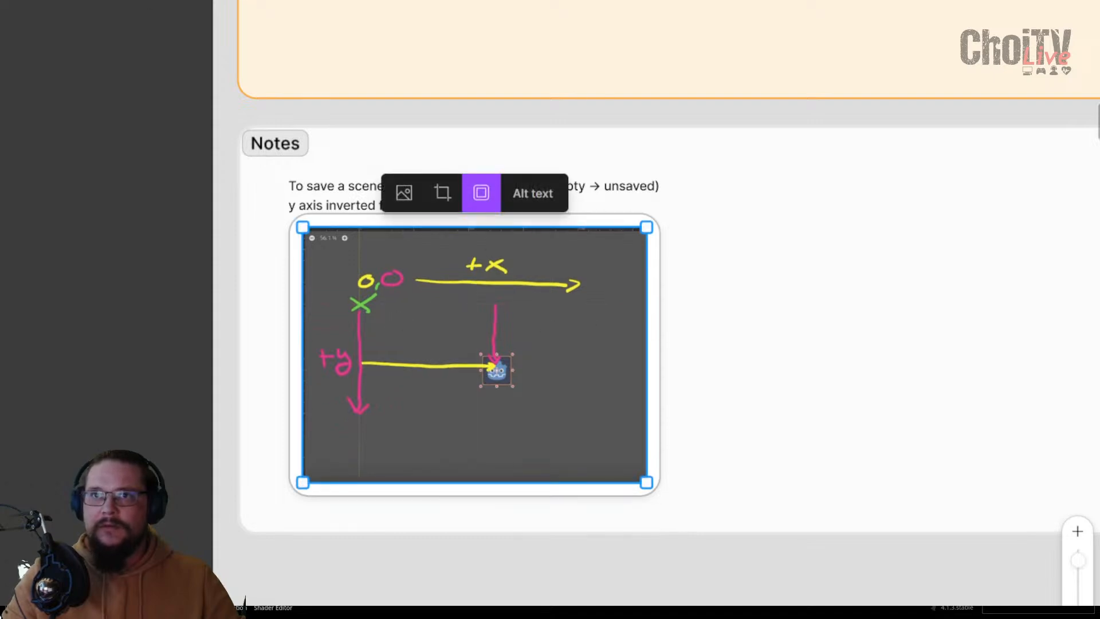
# Extend the Notes section downward to make more room beneath the coordinate-axes screenshot
pyautogui.keyDown('ctrl'); pyautogui.scroll(-3, 422, 296); pyautogui.keyUp('ctrl')
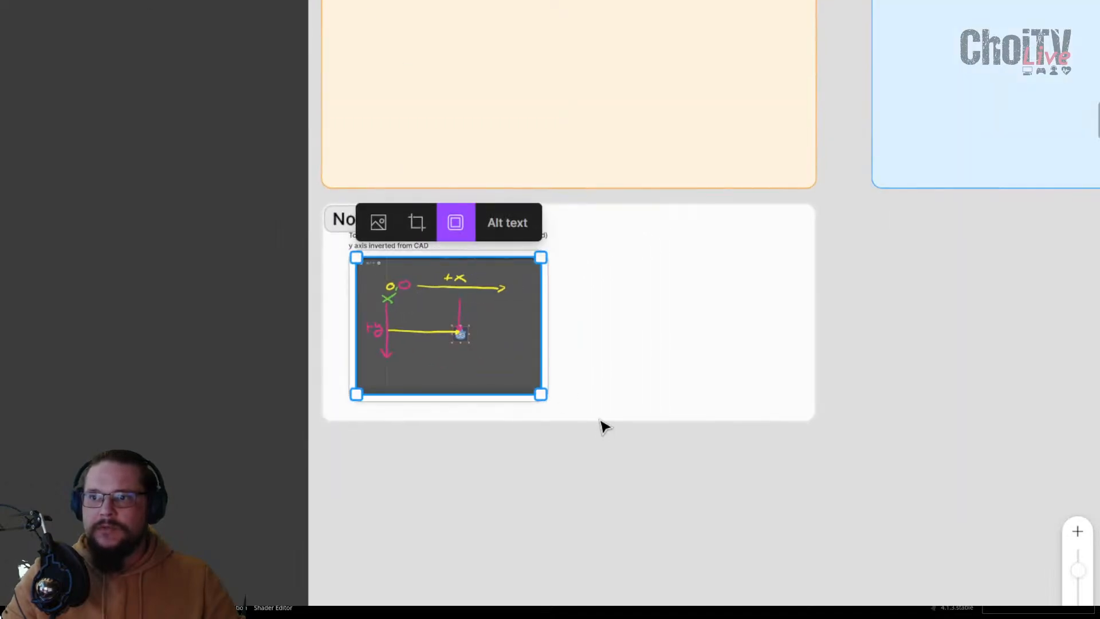
pyautogui.click(603, 426)
pyautogui.click(813, 213)
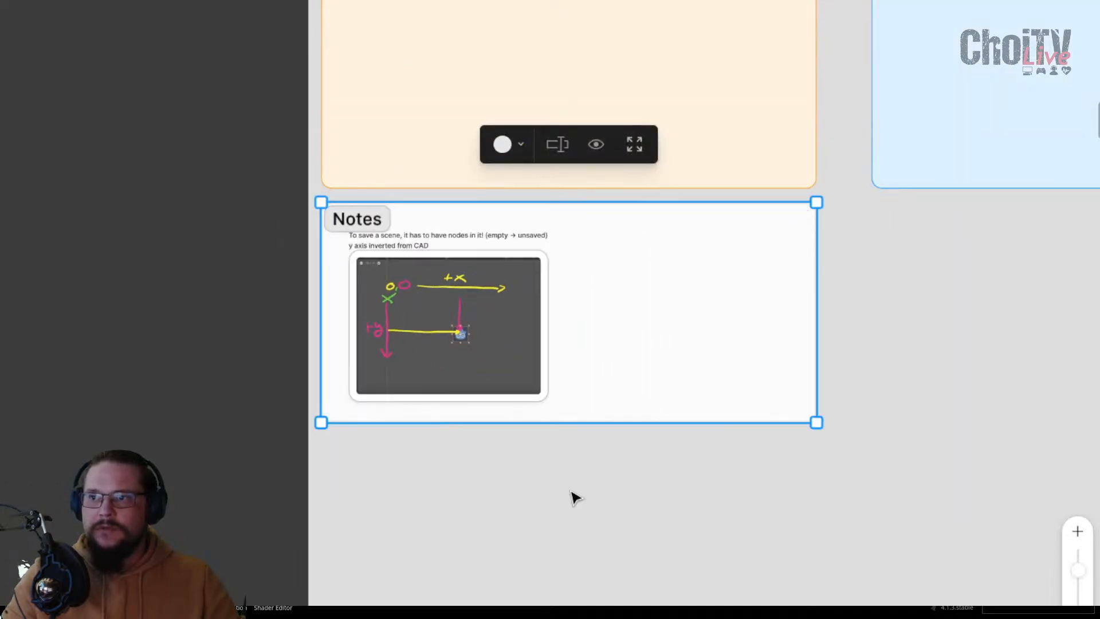
pyautogui.moveTo(580, 418); pyautogui.dragTo(579, 606)
pyautogui.keyDown('ctrl'); pyautogui.scroll(-2, 587, 297); pyautogui.keyUp('ctrl')
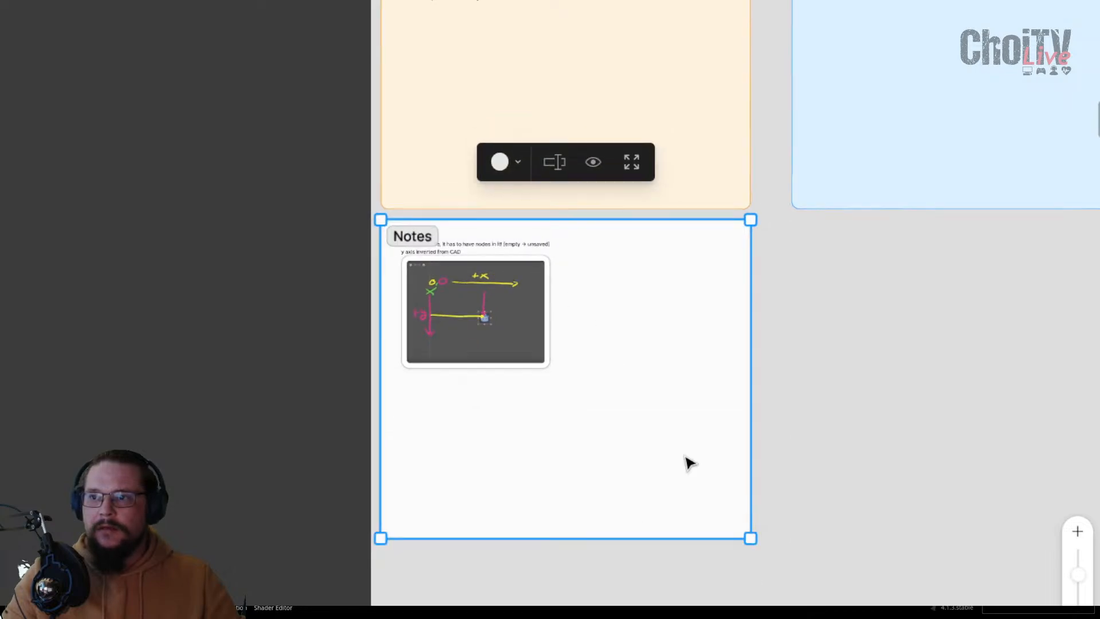
pyautogui.moveTo(739, 536); pyautogui.dragTo(750, 599)
# Turn the save-a-scene note into a bulleted list and add an empty second bullet
pyautogui.keyDown('ctrl'); pyautogui.scroll(3, 471, 245); pyautogui.keyUp('ctrl')
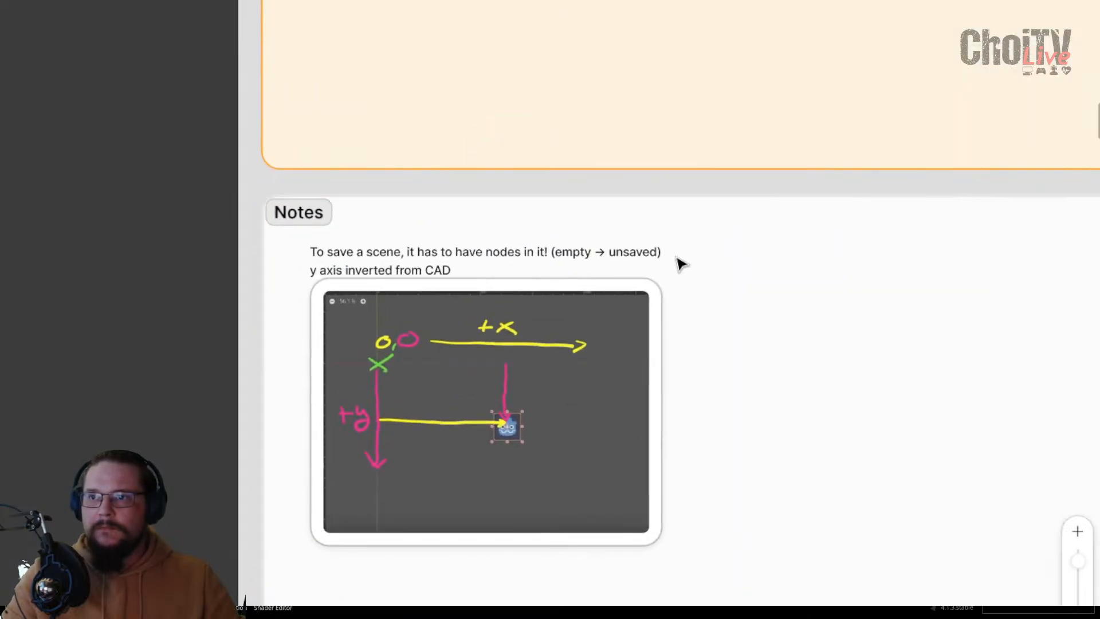
pyautogui.doubleClick(313, 254)
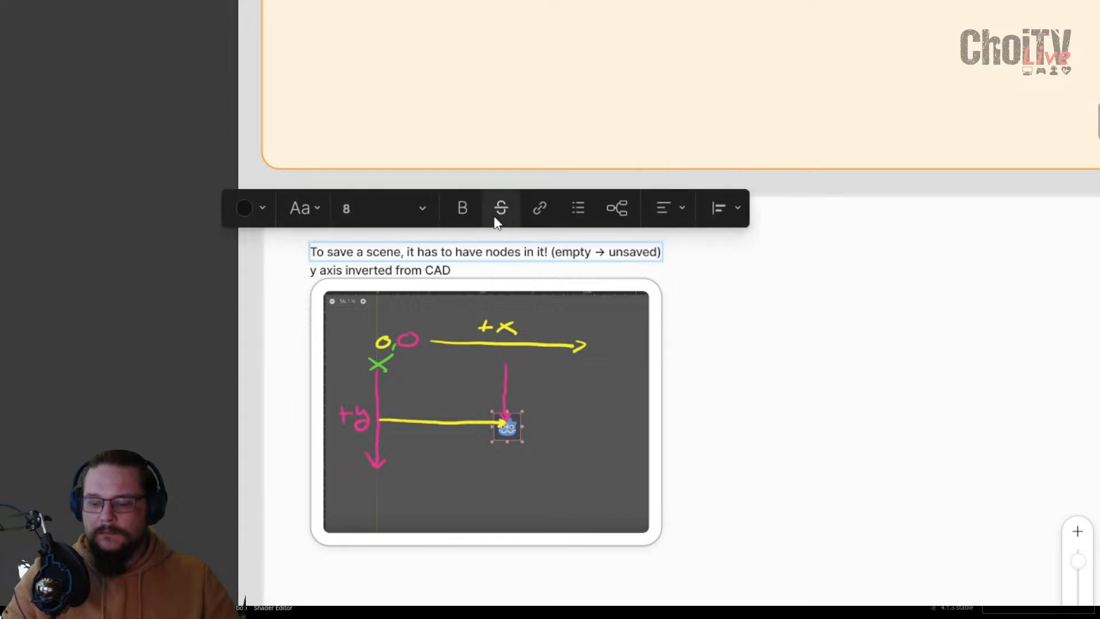
pyautogui.write('-')
pyautogui.moveTo(459, 277); pyautogui.dragTo(284, 279)
pyautogui.click(311, 271)
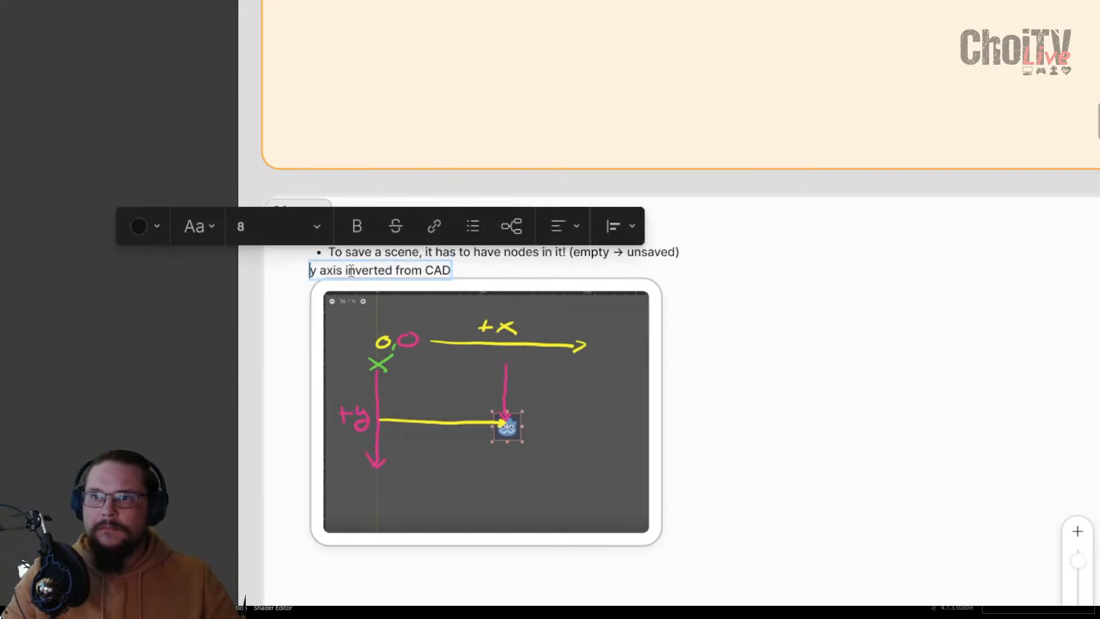
pyautogui.click(509, 256)
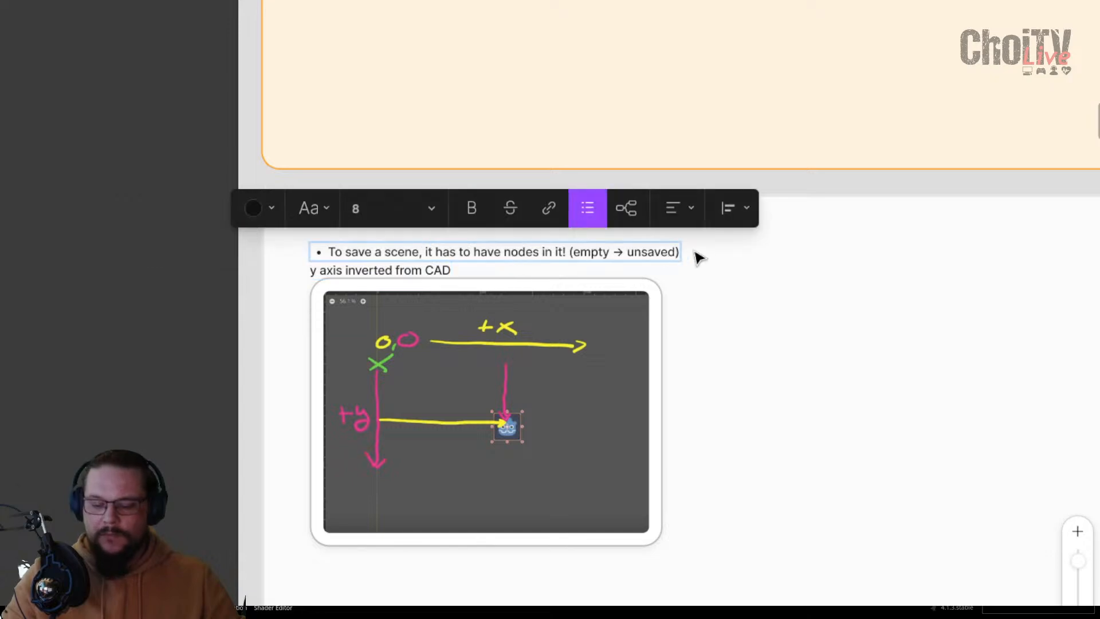
pyautogui.press('Return')
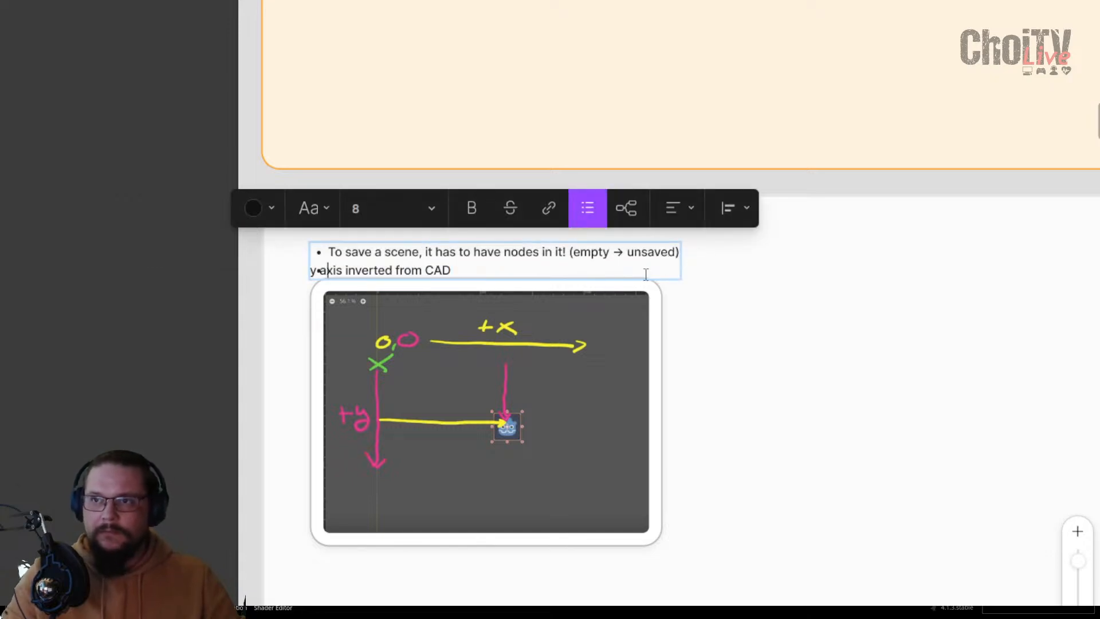
# Copy the "y axis inverted from CAD" text and remove its separate text note
pyautogui.hotkey('ctrl', 'a')
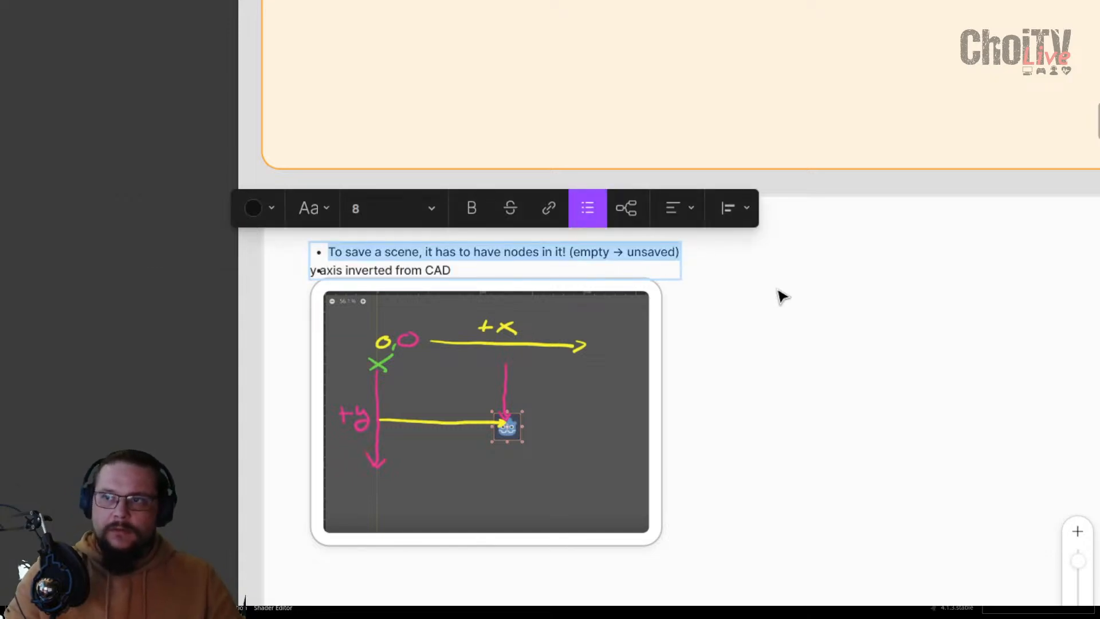
pyautogui.press('Escape')
pyautogui.doubleClick(372, 273)
pyautogui.hotkey('ctrl', 'c')
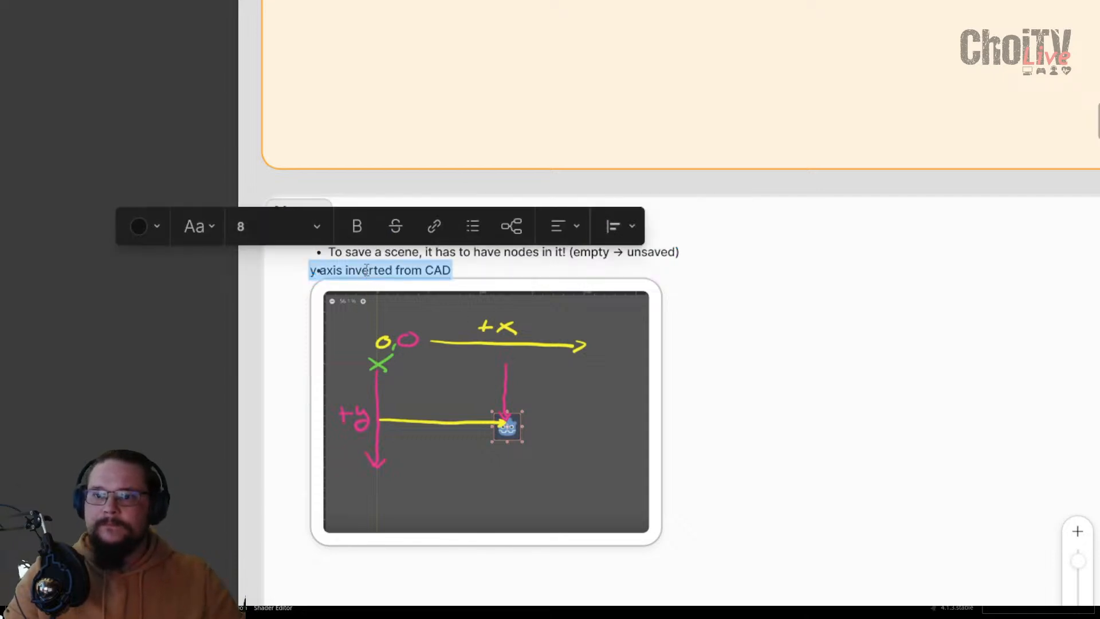
pyautogui.press('BackSpace')
pyautogui.press('Escape')
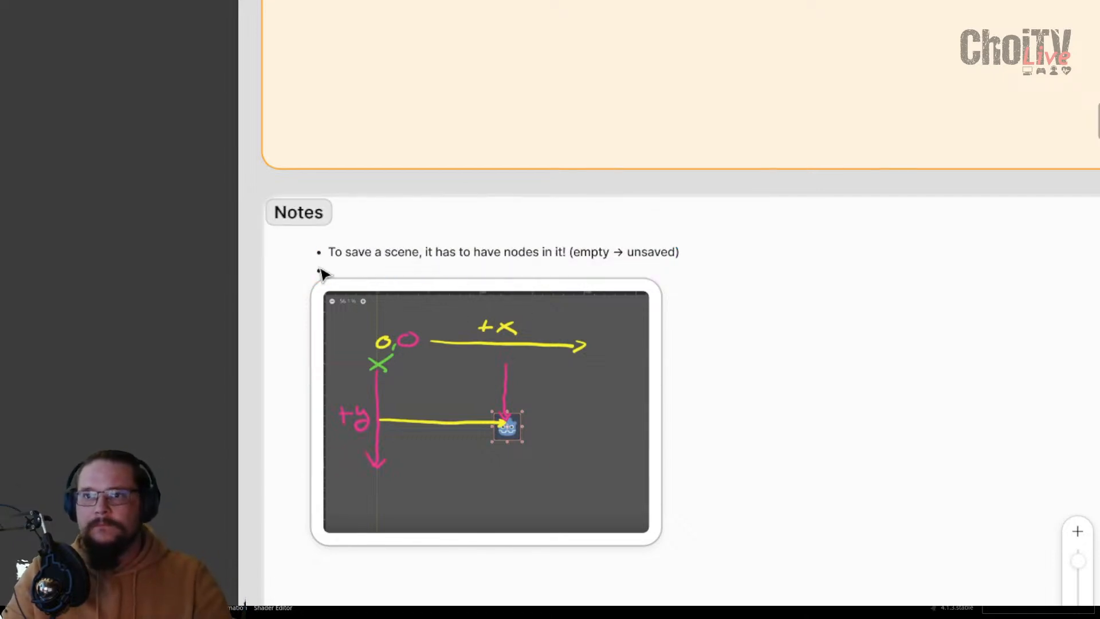
# Paste "y axis inverted from CAD" as the second bullet of the save-a-scene note
pyautogui.click(320, 269)
pyautogui.doubleClick(380, 258)
pyautogui.click(364, 265)
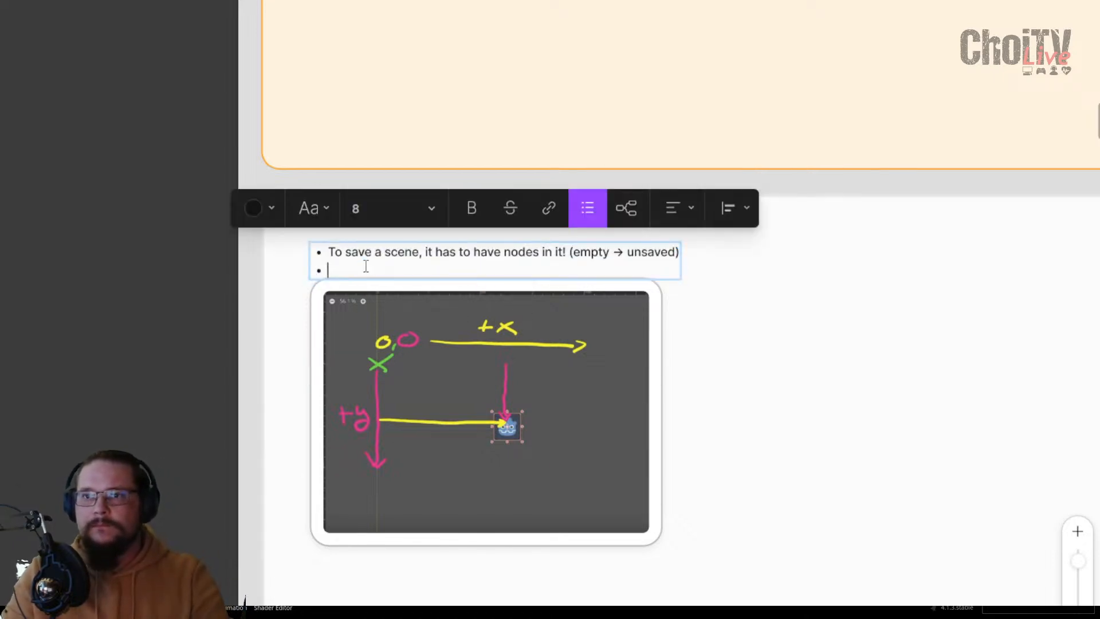
pyautogui.hotkey('ctrl', 'v')
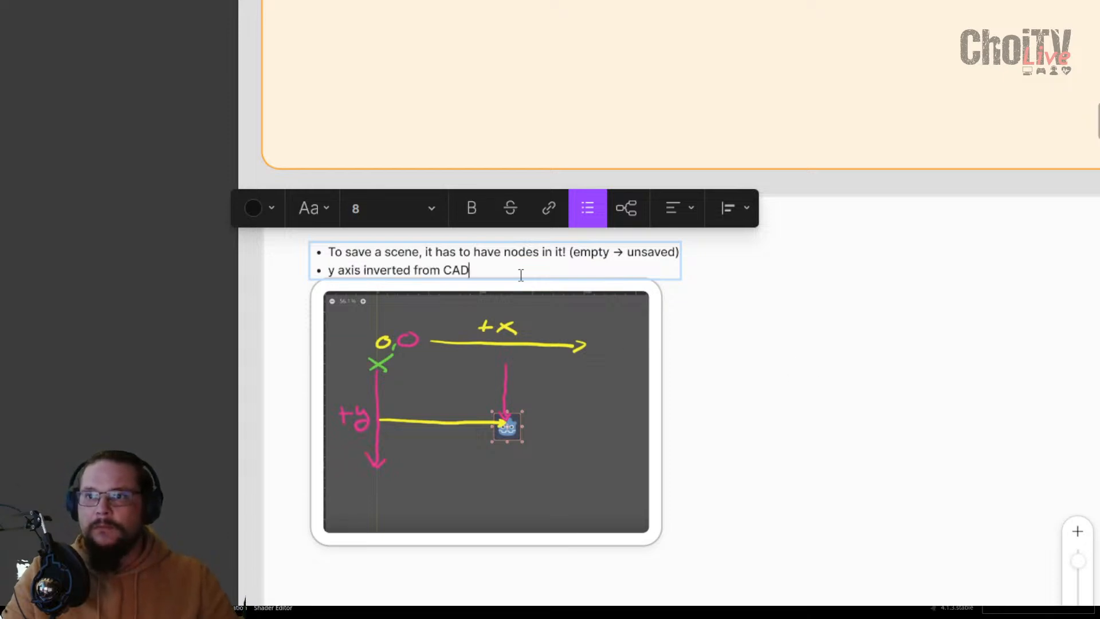
# Move the coordinate-axes screenshot beside the bulleted list, to its right within Notes
pyautogui.click(540, 378)
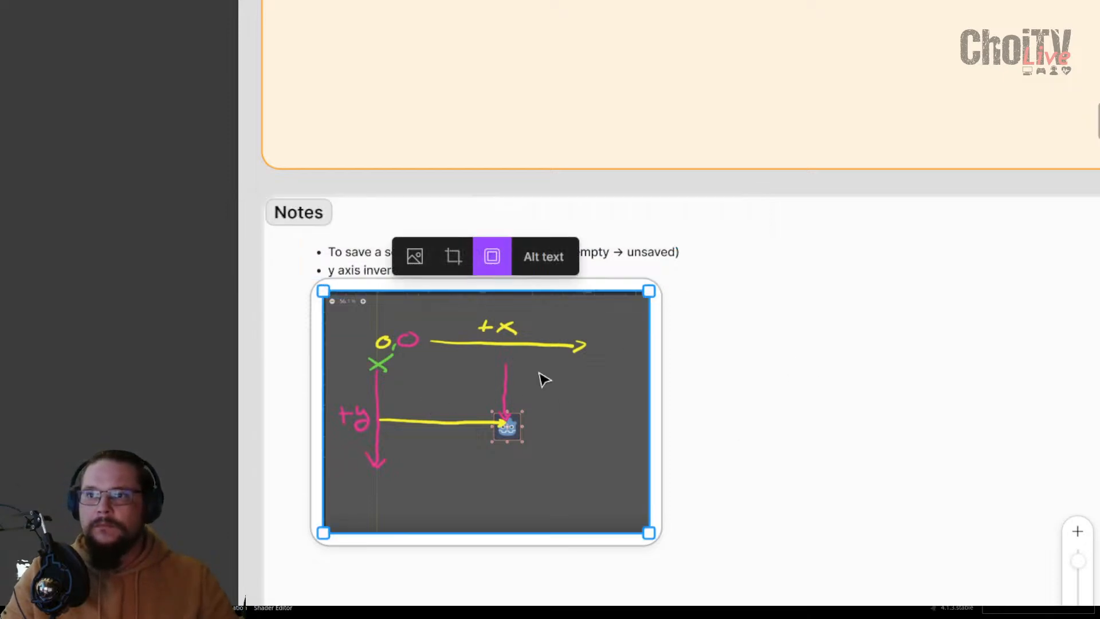
pyautogui.moveTo(541, 377); pyautogui.dragTo(864, 311)
pyautogui.hscroll(3, 567, 372)
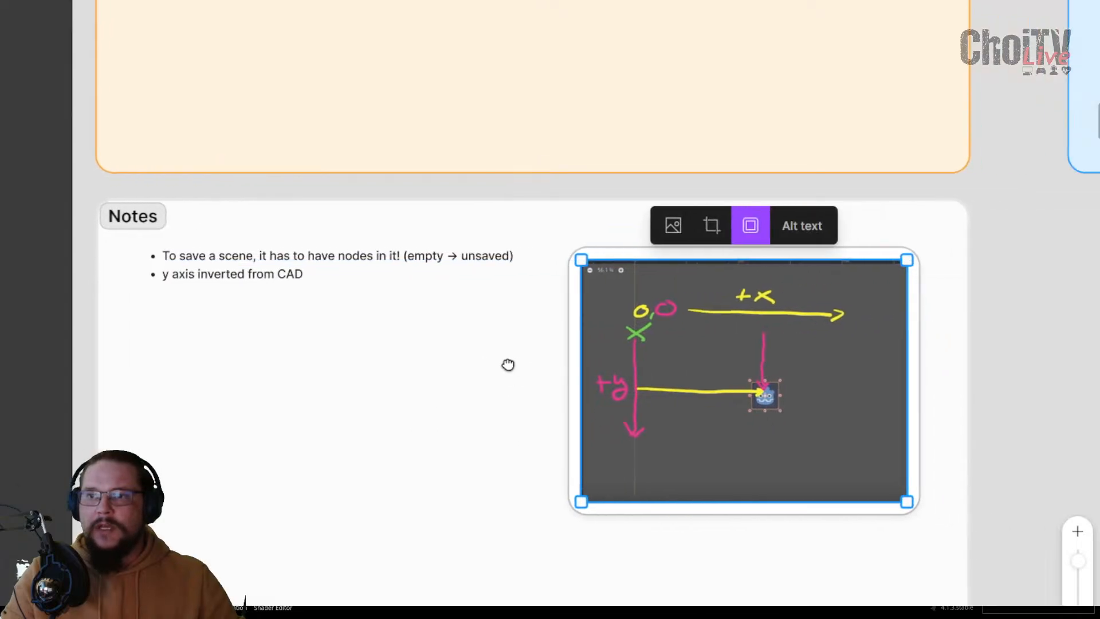
# Add an asterisk in front of the "y axis inverted from CAD" bullet text
pyautogui.click(290, 280)
pyautogui.doubleClick(290, 276)
pyautogui.click(331, 276)
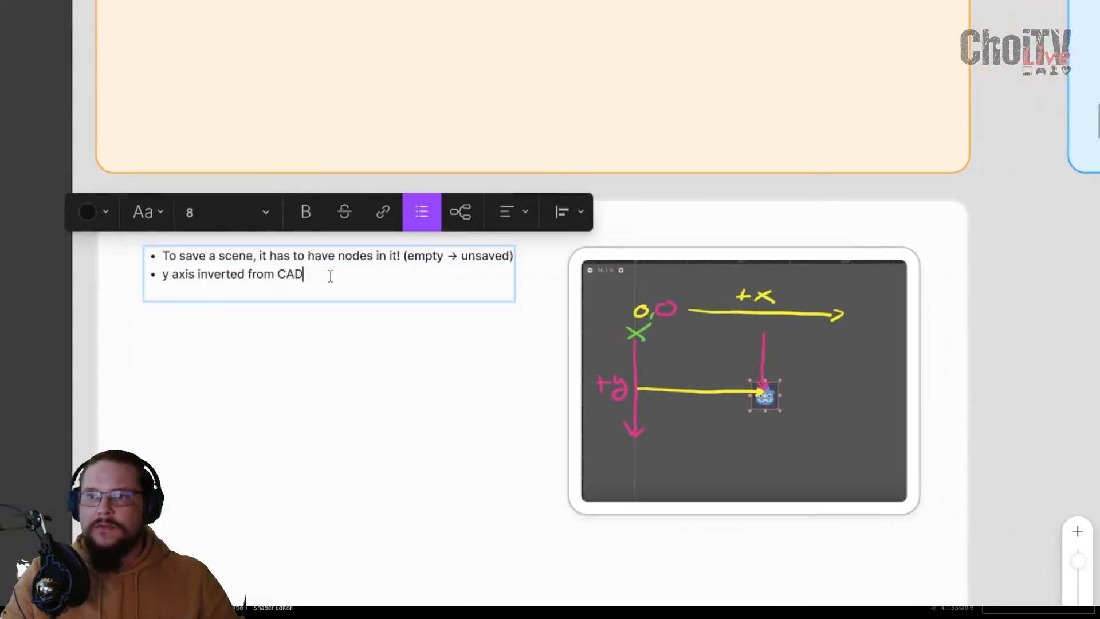
pyautogui.click(163, 274)
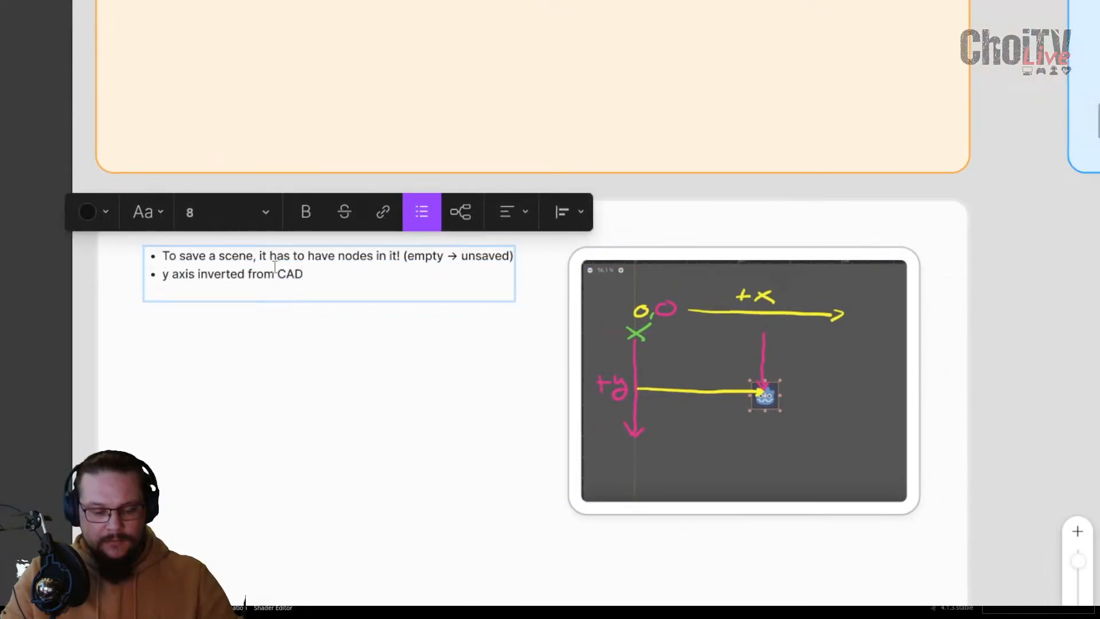
pyautogui.write('*')
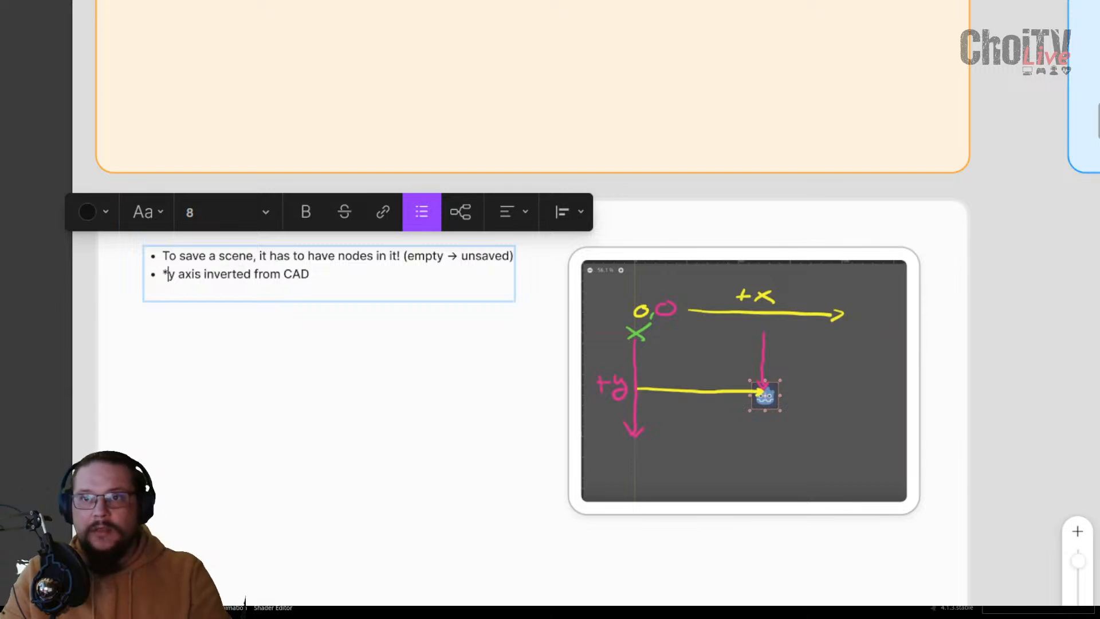
pyautogui.press('Escape')
# Try adding "*" as the coordinate-axes screenshot's alt text, and clear the description again
pyautogui.click(588, 247)
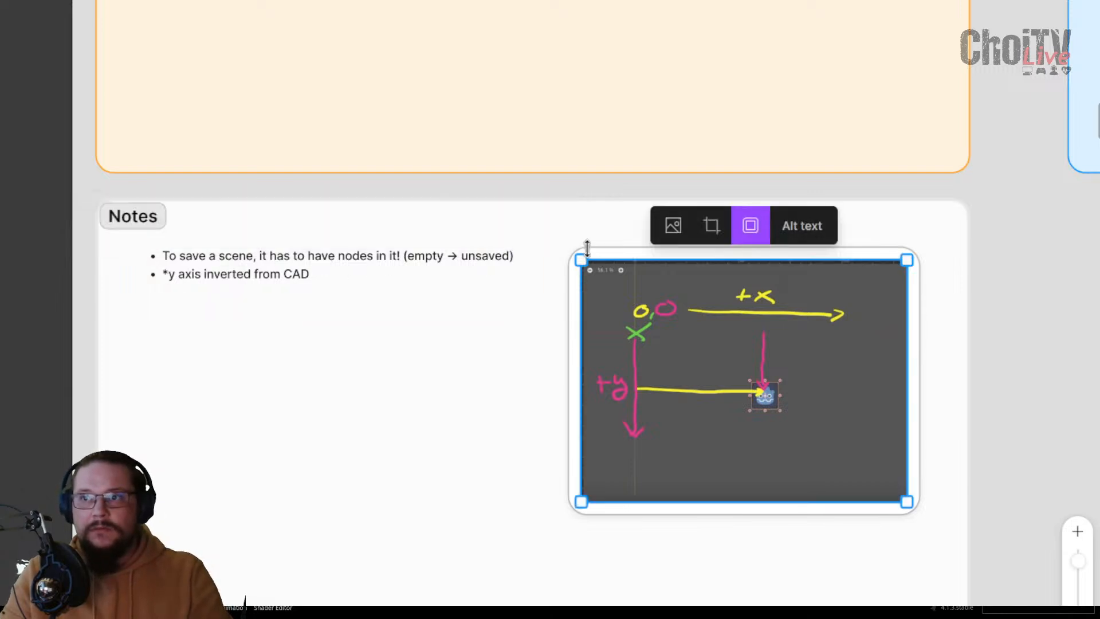
pyautogui.click(796, 229)
pyautogui.click(414, 432)
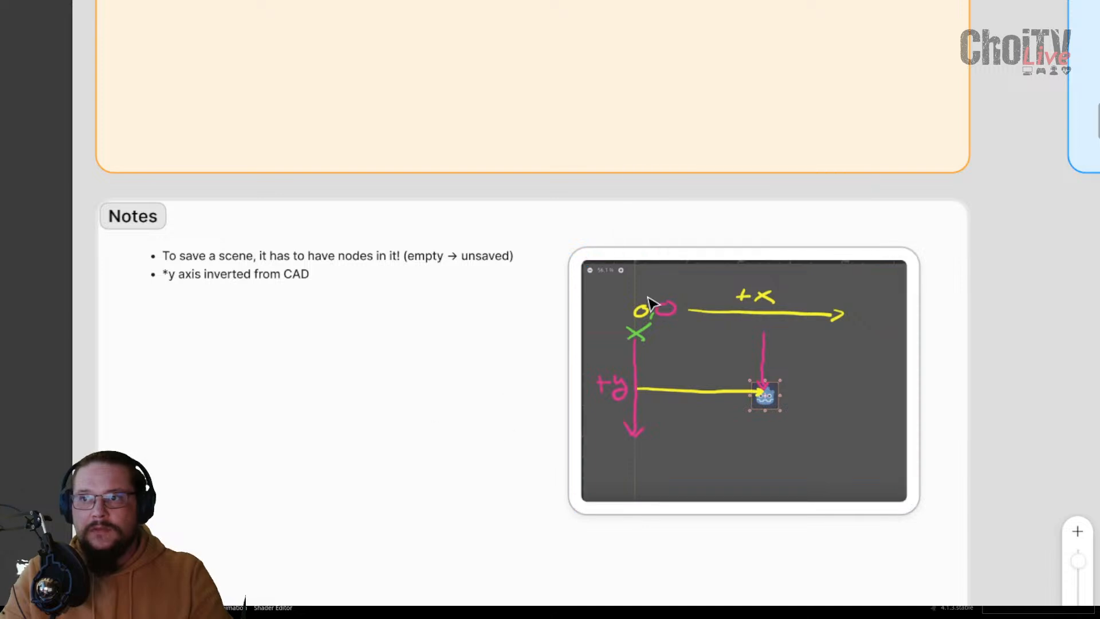
pyautogui.click(651, 265)
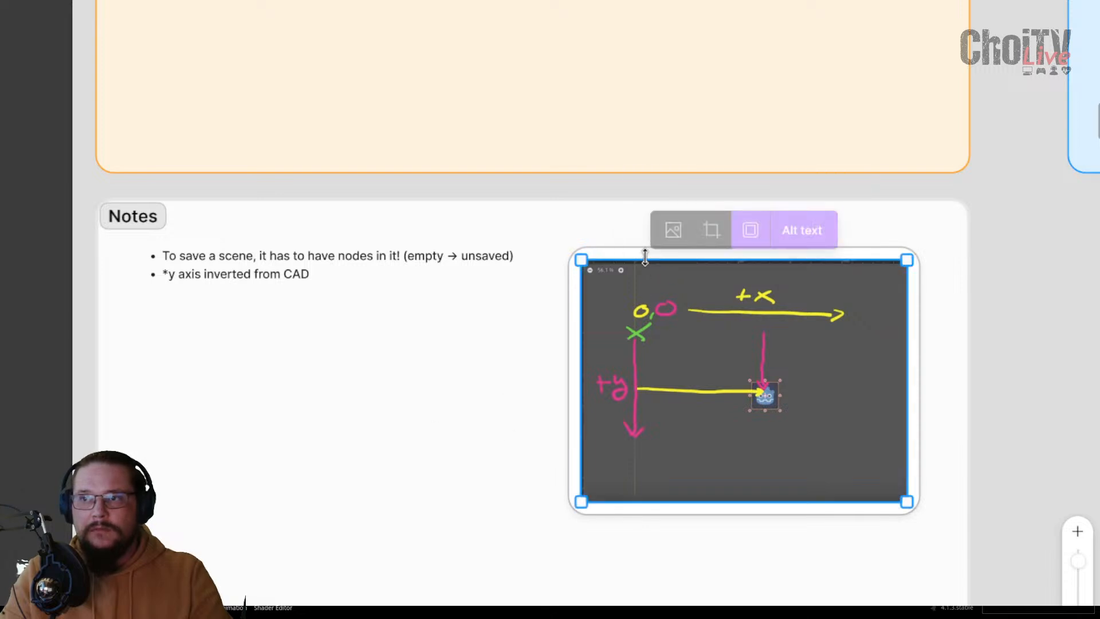
pyautogui.click(809, 228)
pyautogui.write('*')
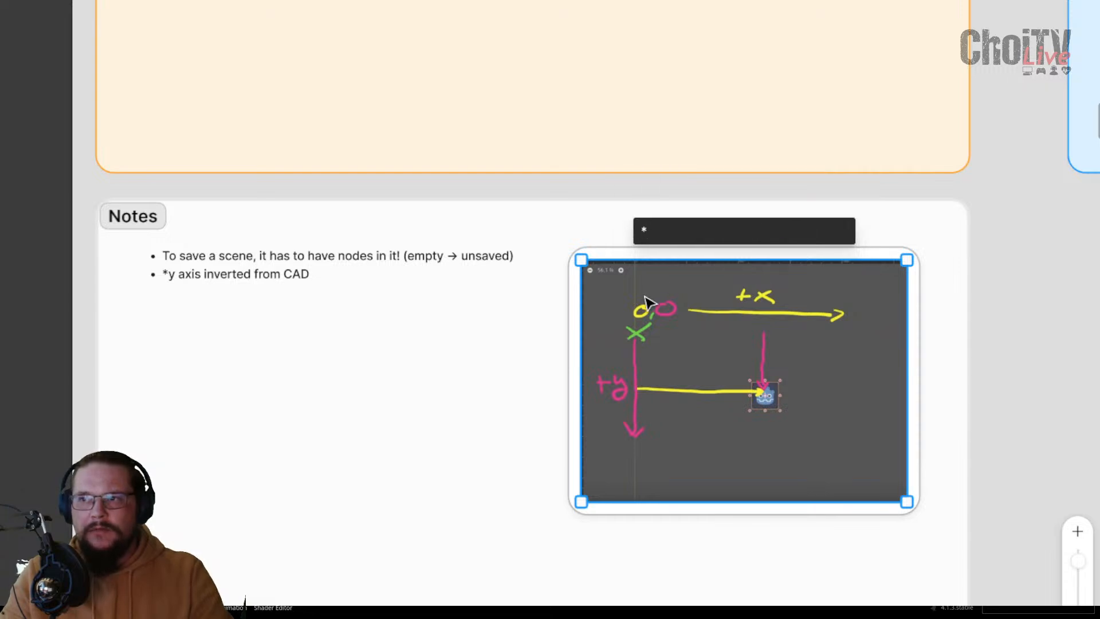
pyautogui.press('BackSpace')
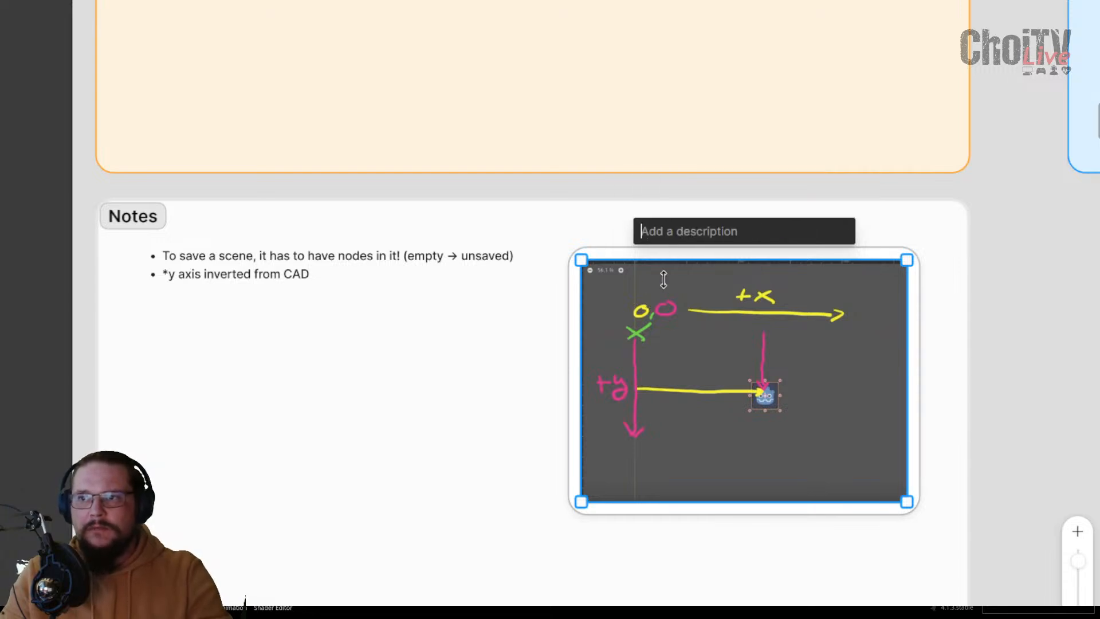
pyautogui.click(626, 304)
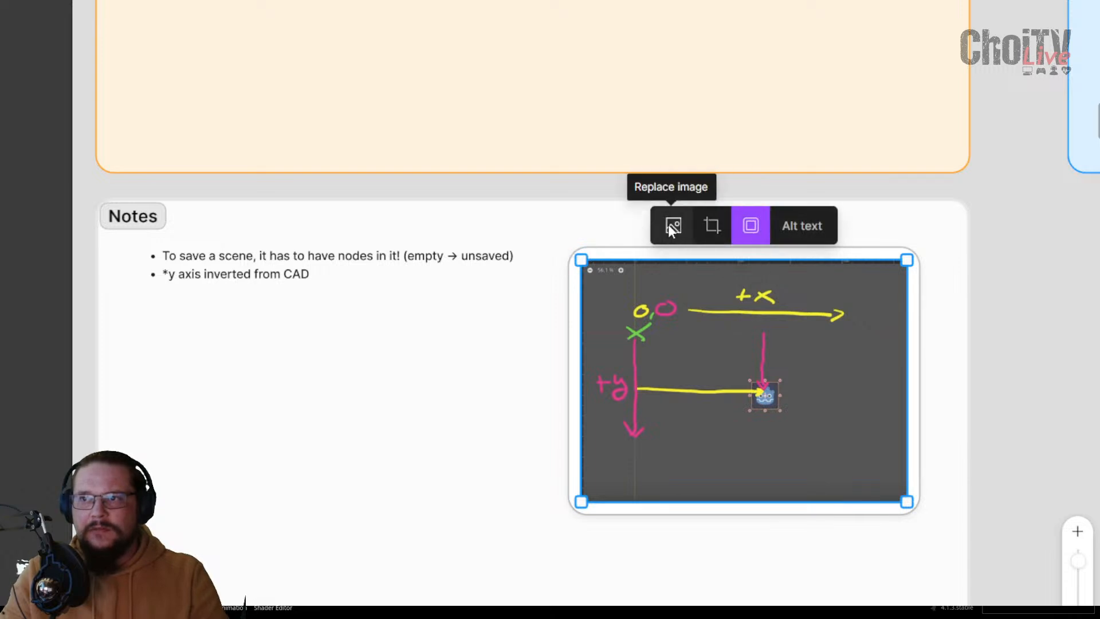
pyautogui.rightClick(654, 280)
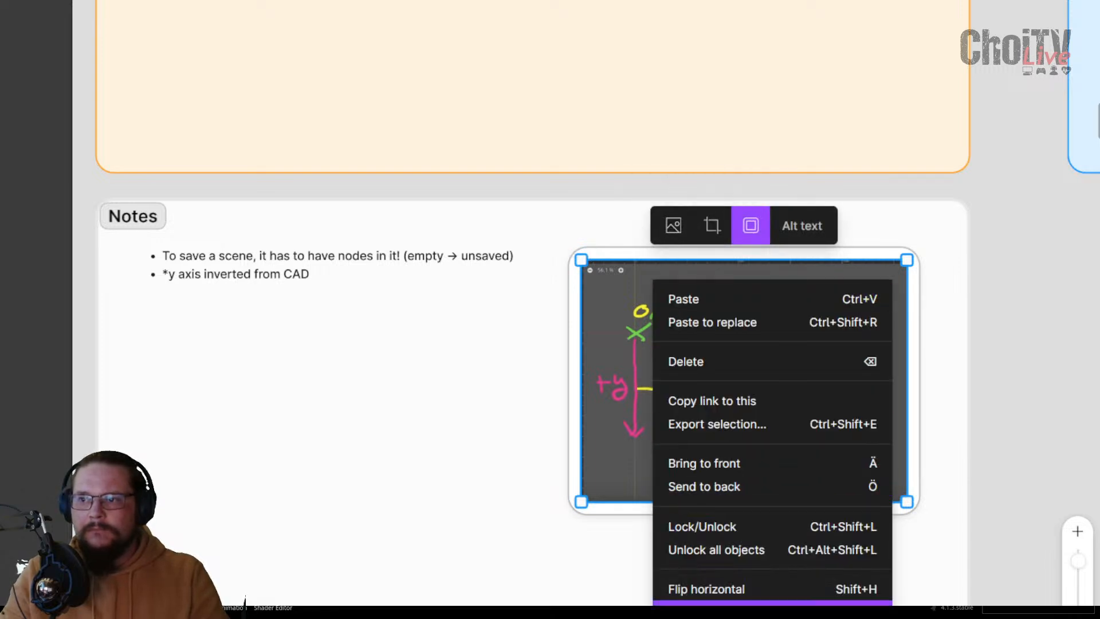
pyautogui.click(537, 546)
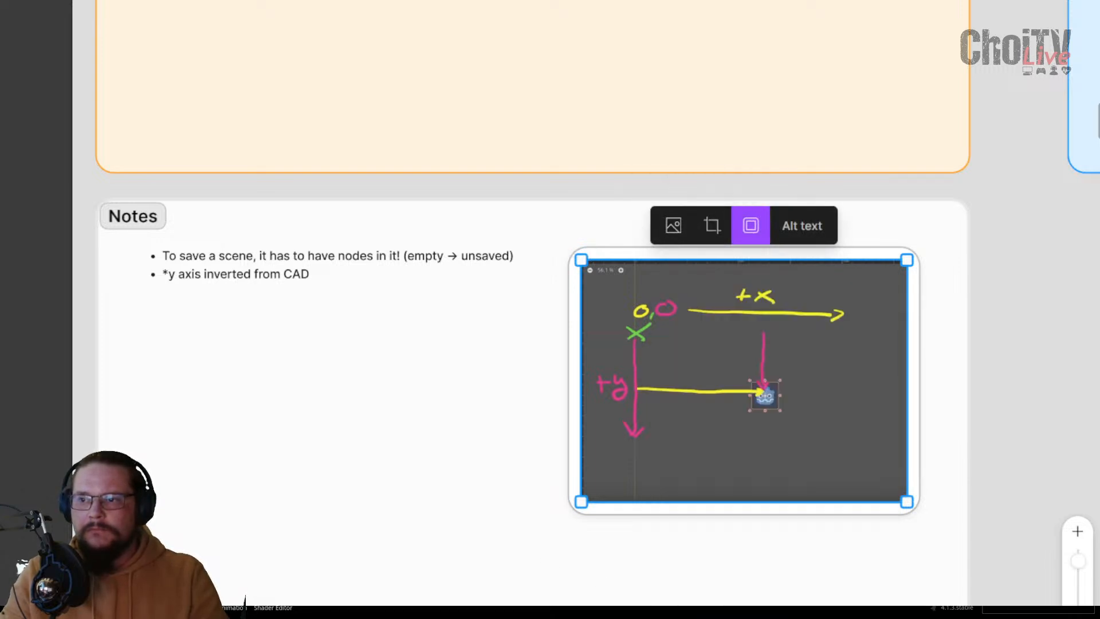
# Add a small "*" text label at the upper-left corner of the coordinate-axes screenshot's frame in Notes
pyautogui.click(599, 255)
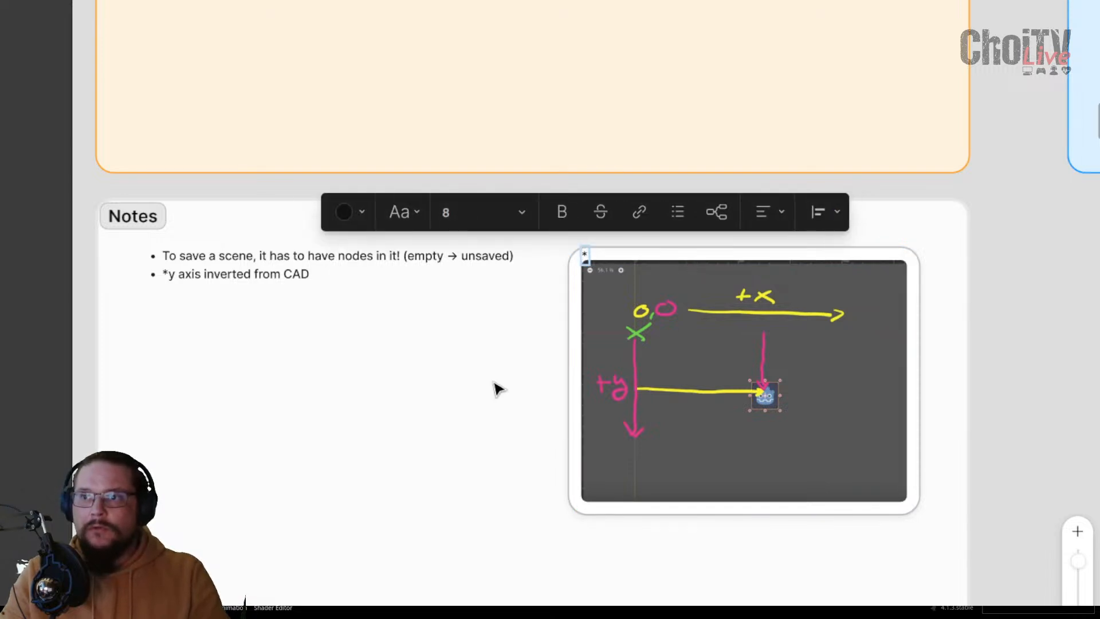
pyautogui.write('*')
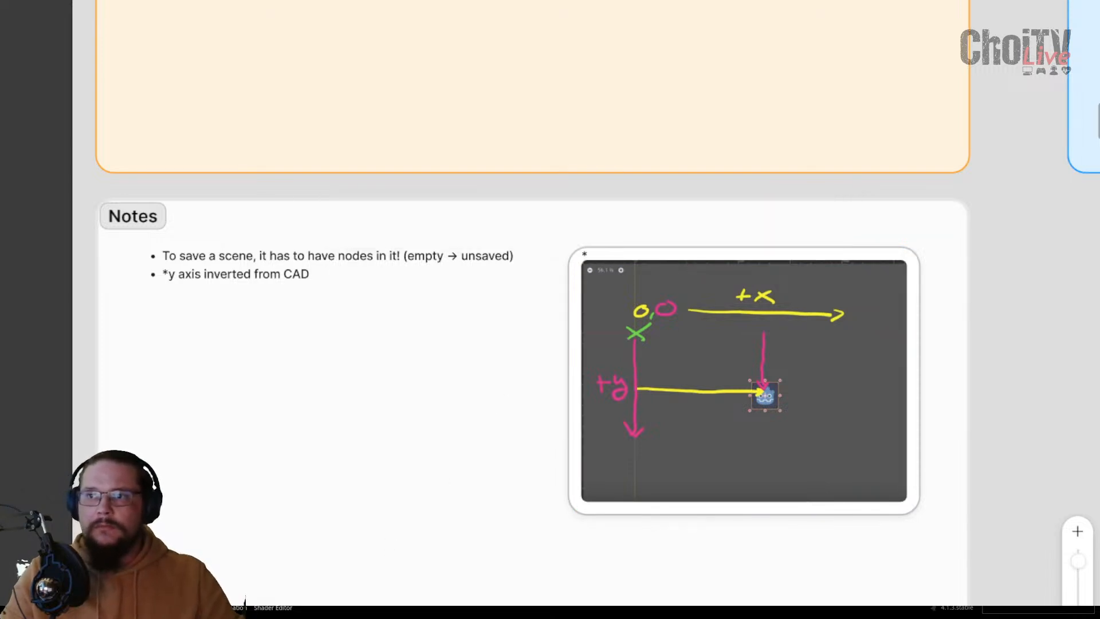
pyautogui.moveTo(260, 527); pyautogui.dragTo(306, 526, button='middle')
pyautogui.scroll(5, 312, 336)
pyautogui.scroll(-1, 314, 326)
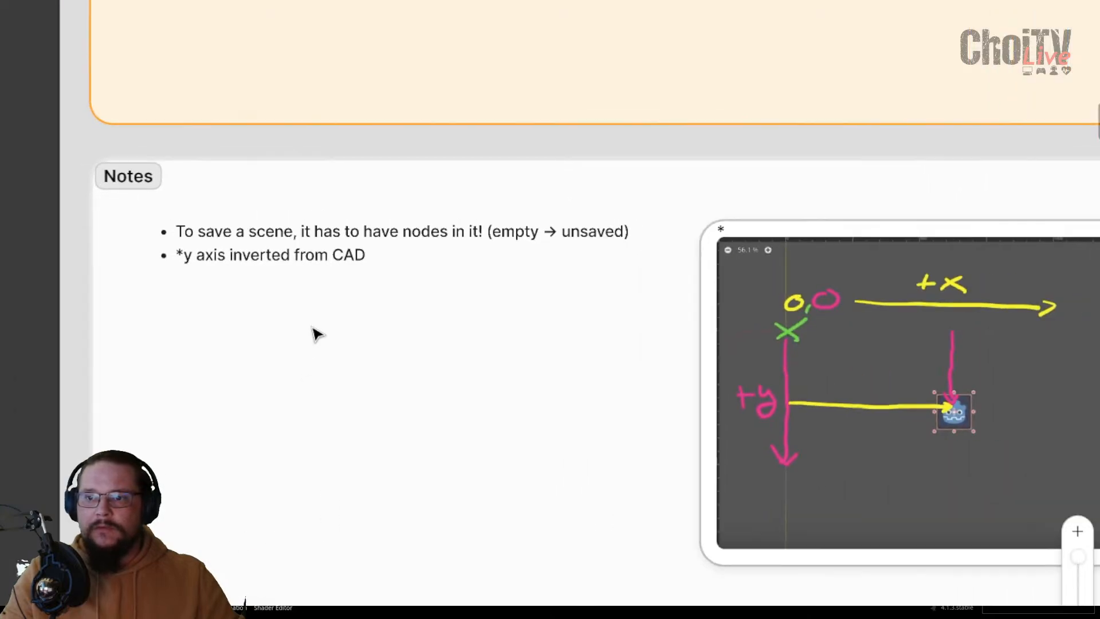
pyautogui.moveTo(294, 466); pyautogui.dragTo(312, 406, button='middle')
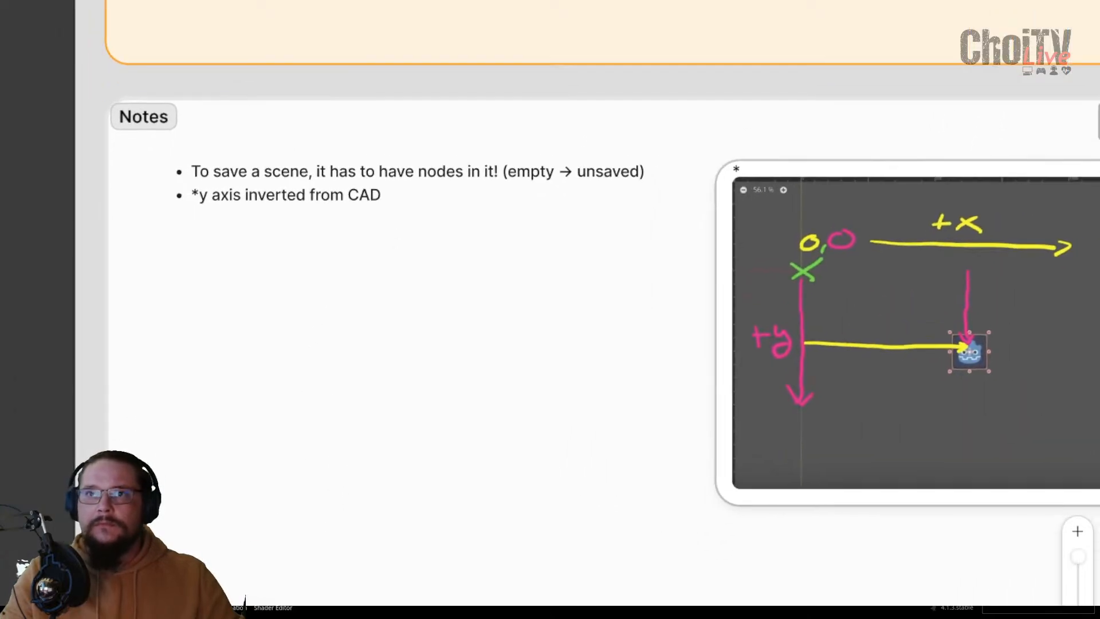
# Switch to the Godot tutorial video, watch the Sprite2D position and Level node part, and pause it
pyautogui.click(346, 1)
pyautogui.press('space')
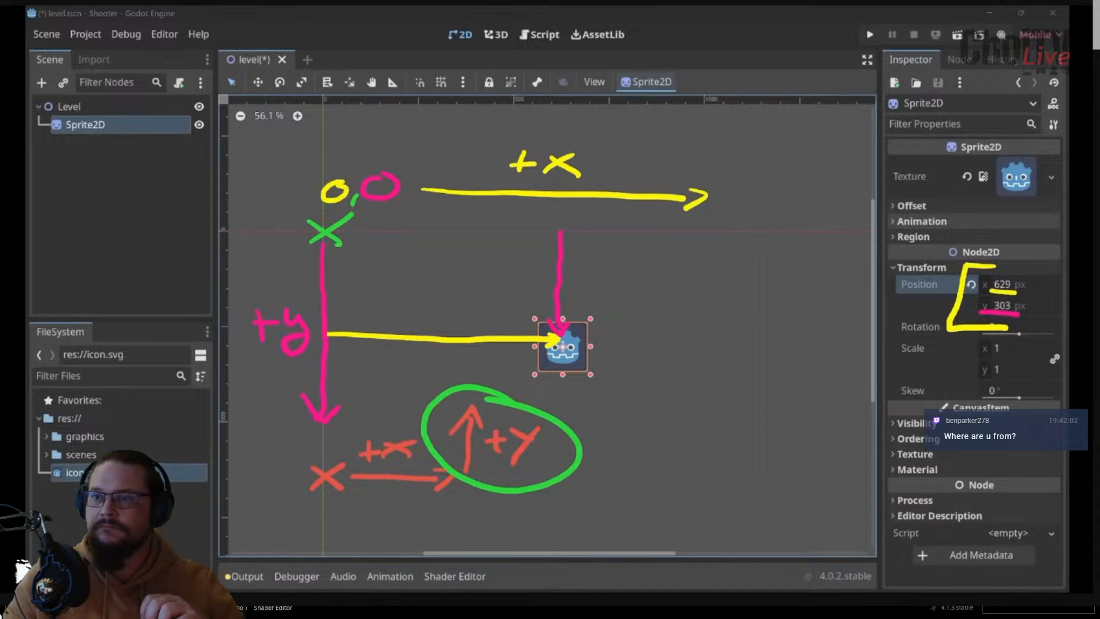
pyautogui.moveTo(438, 424)
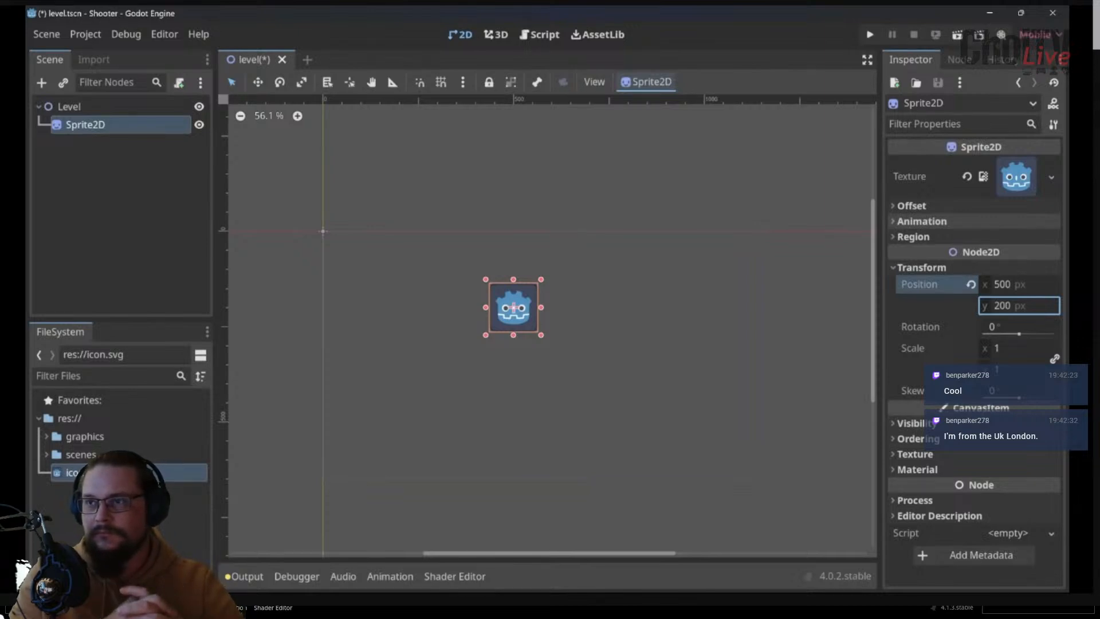
pyautogui.click(73, 109)
pyautogui.click(87, 126)
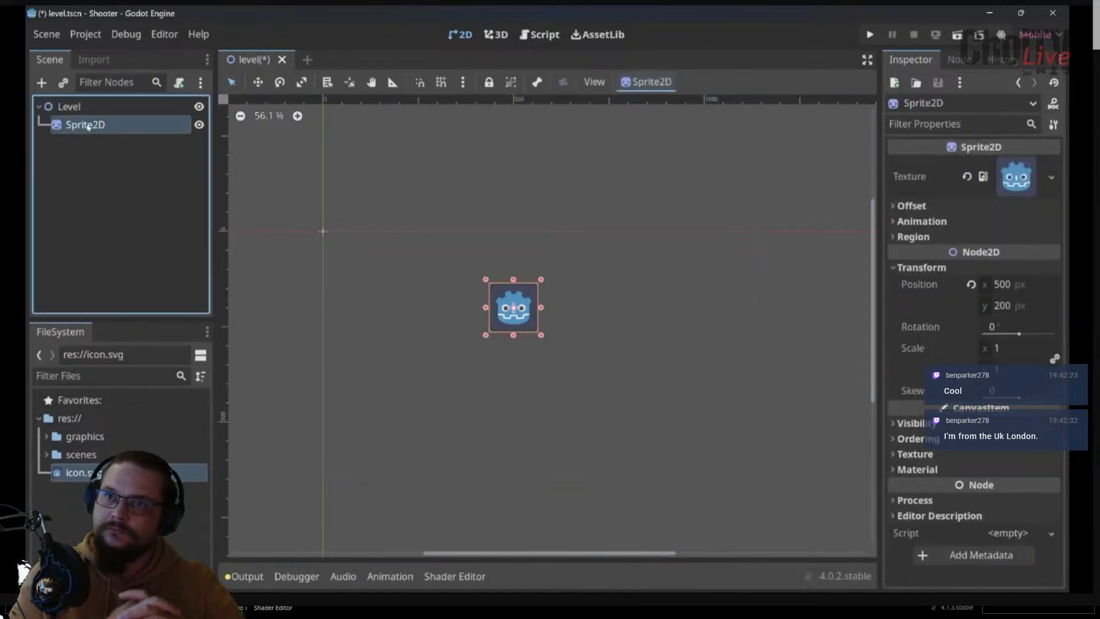
pyautogui.click(87, 109)
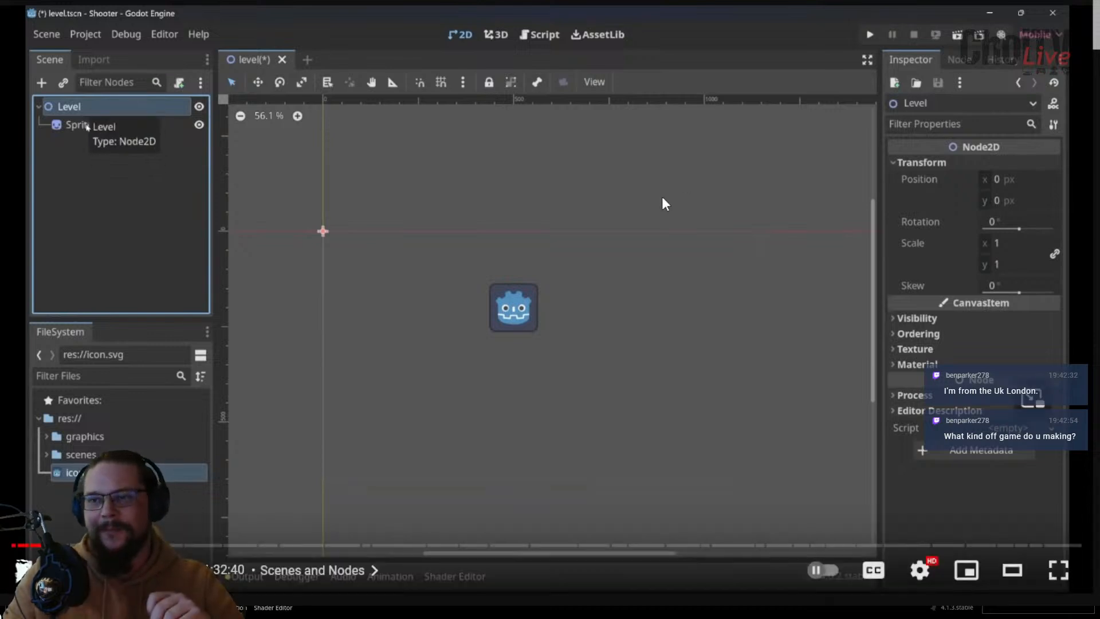
pyautogui.click(596, 307)
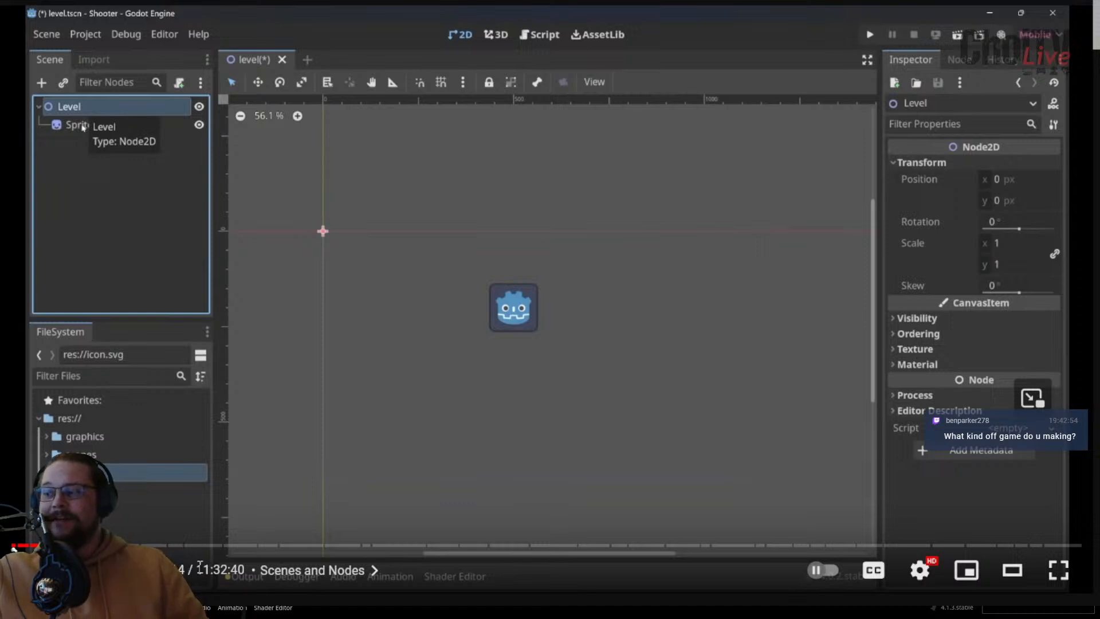
# Highlight the tutorial video's total duration, resume playback, and pause it at the Sprite2D rotation part
pyautogui.moveTo(197, 567); pyautogui.dragTo(250, 571)
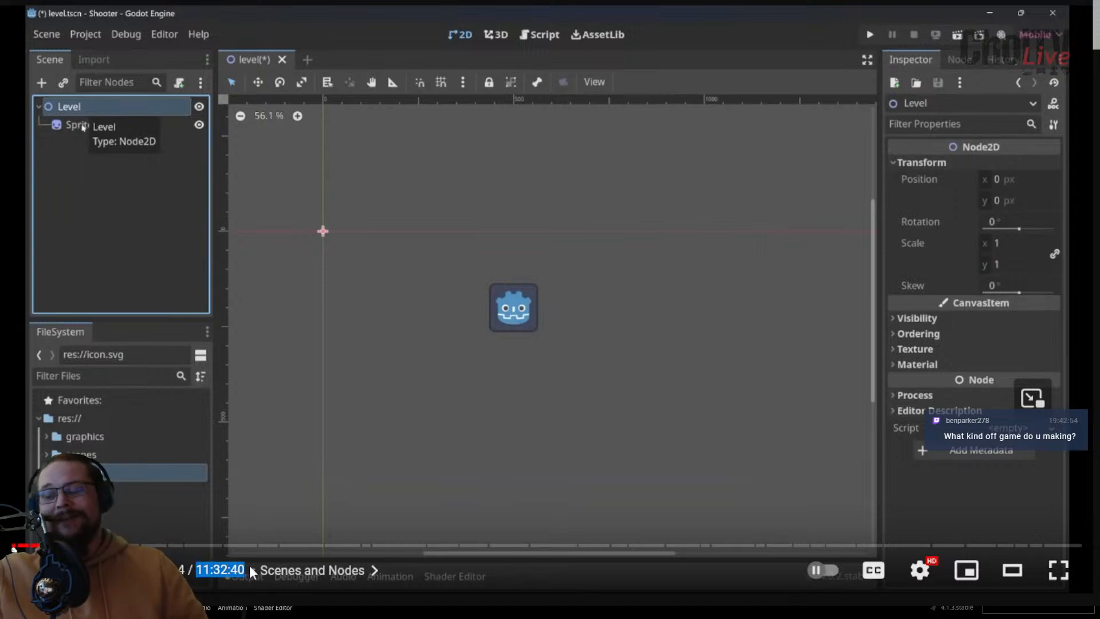
pyautogui.click(25, 545)
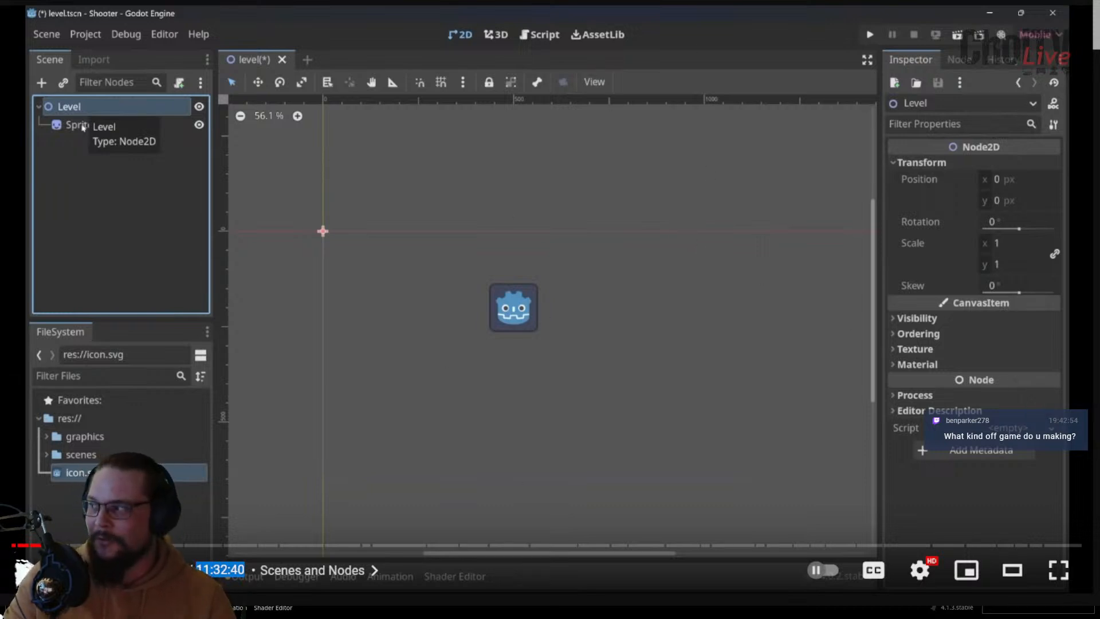
pyautogui.click(559, 246)
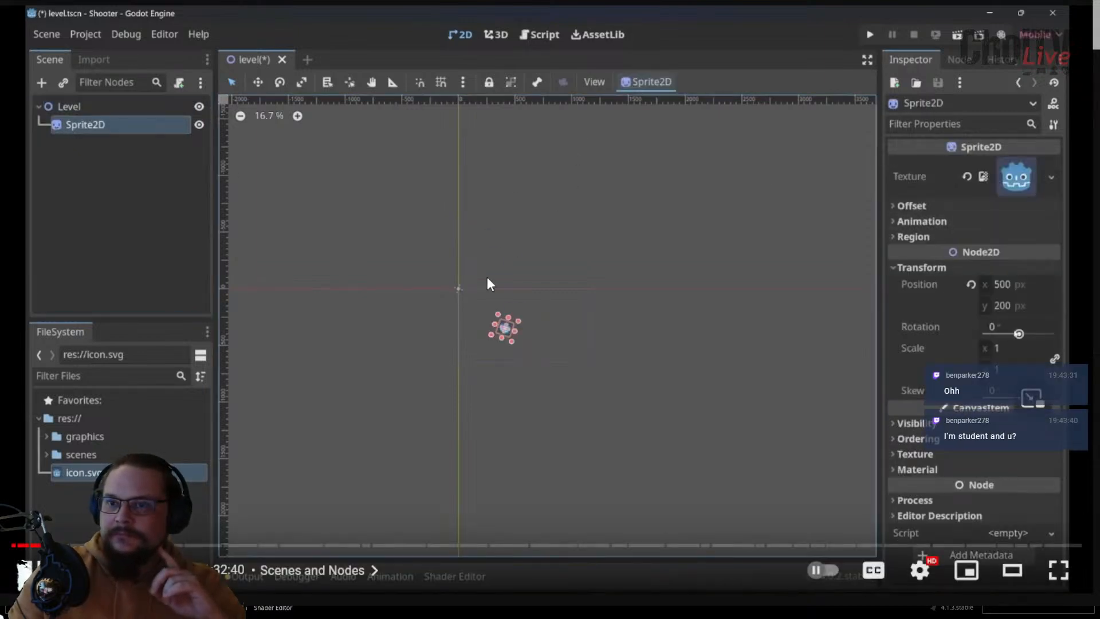
pyautogui.click(439, 304)
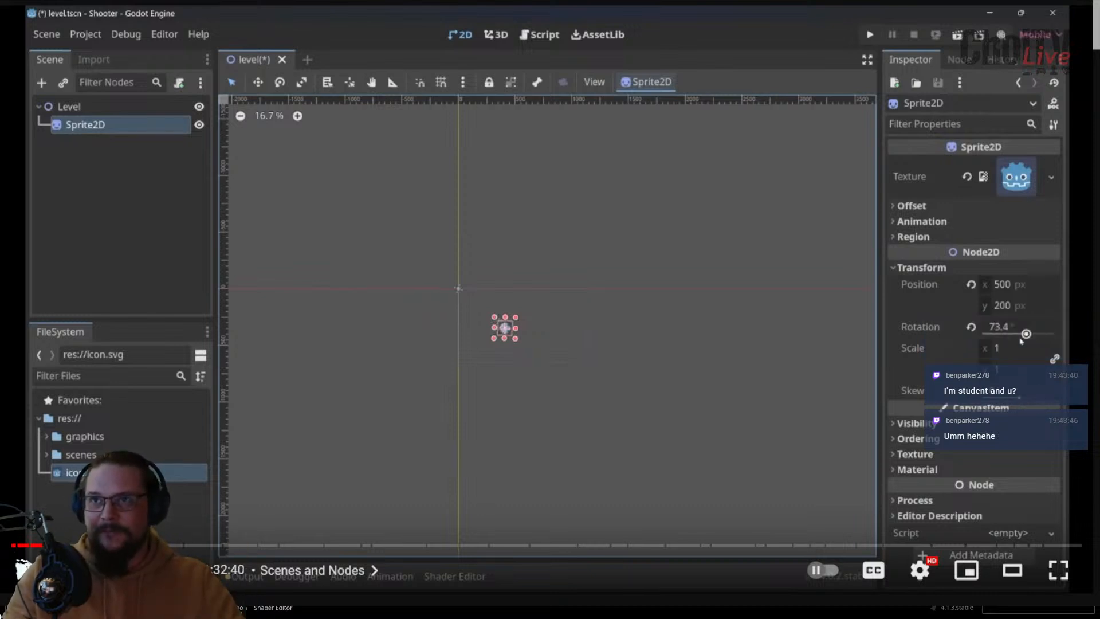
# Search Google for "cad TGA" in a new browser tab and show the image results
pyautogui.hotkey('ctrl', 't')
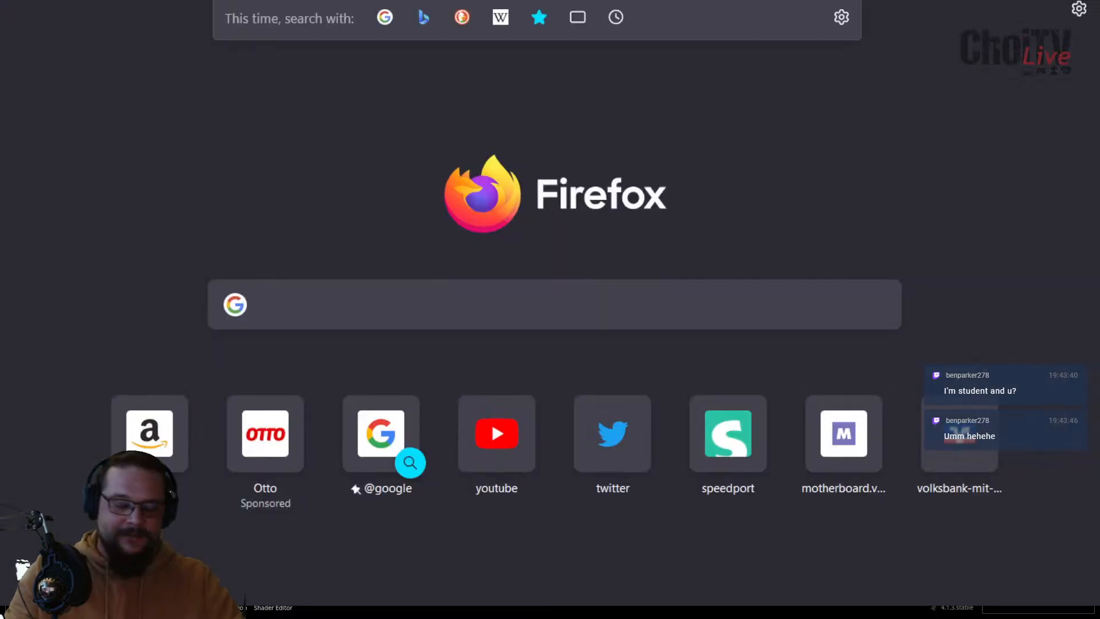
pyautogui.write('cad TGA')
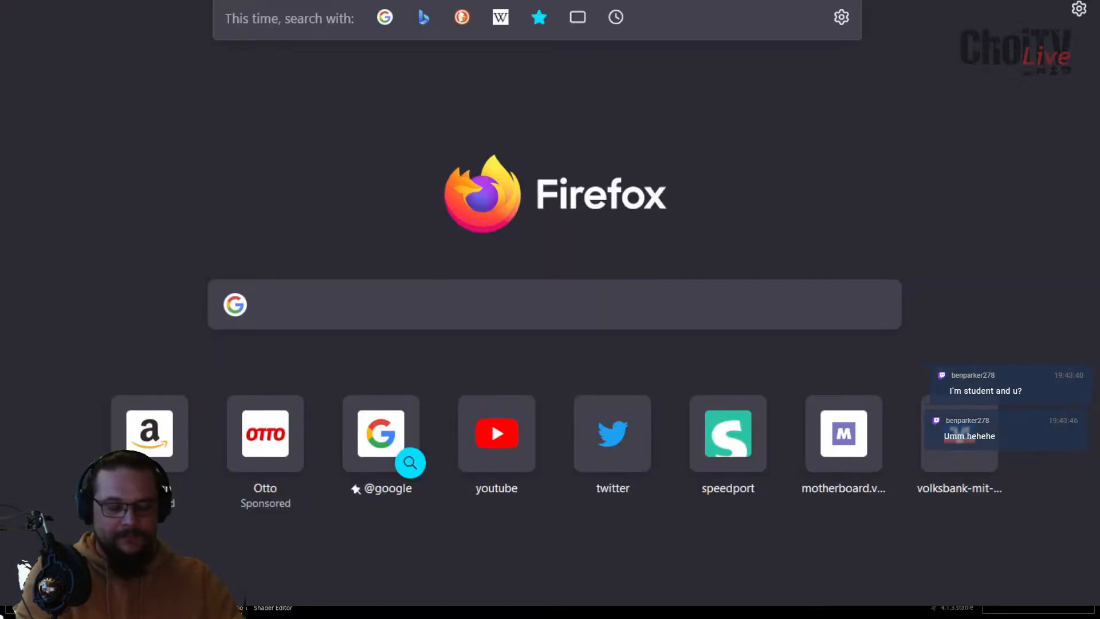
pyautogui.press('Return')
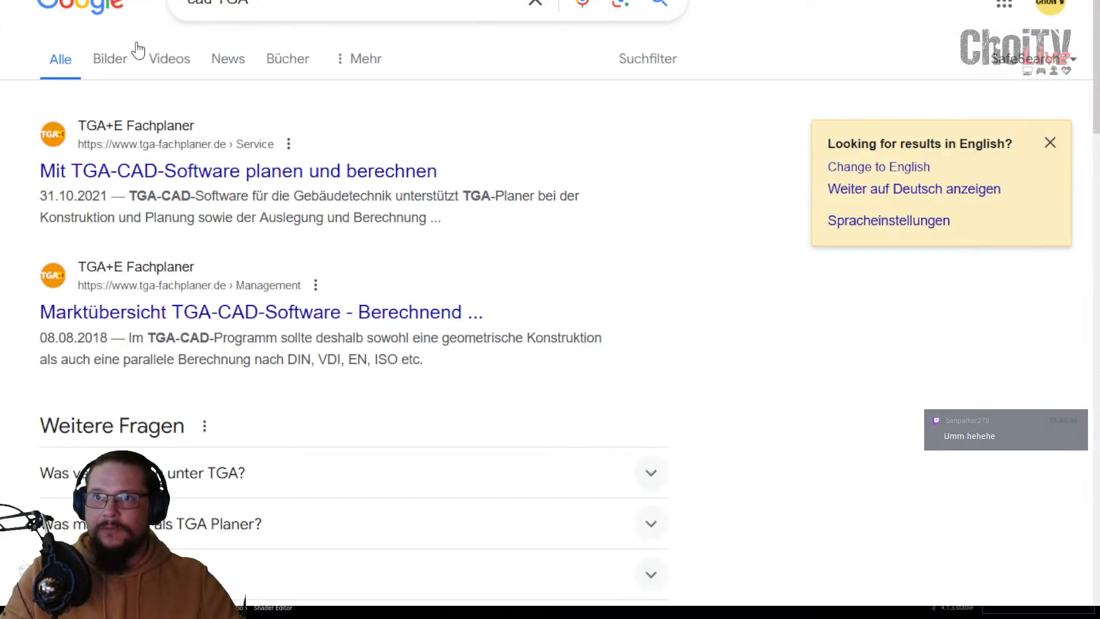
pyautogui.click(137, 49)
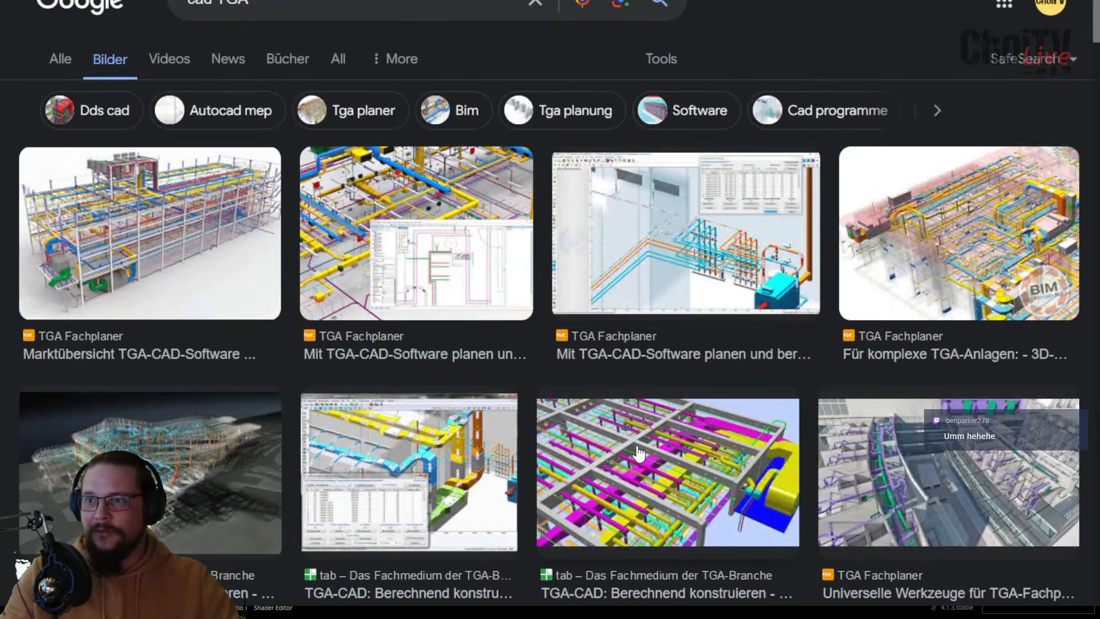
# Examine several TGA-CAD image results in preview, including building-services models, the cadenas building model and the coloured schematic
pyautogui.click(751, 453)
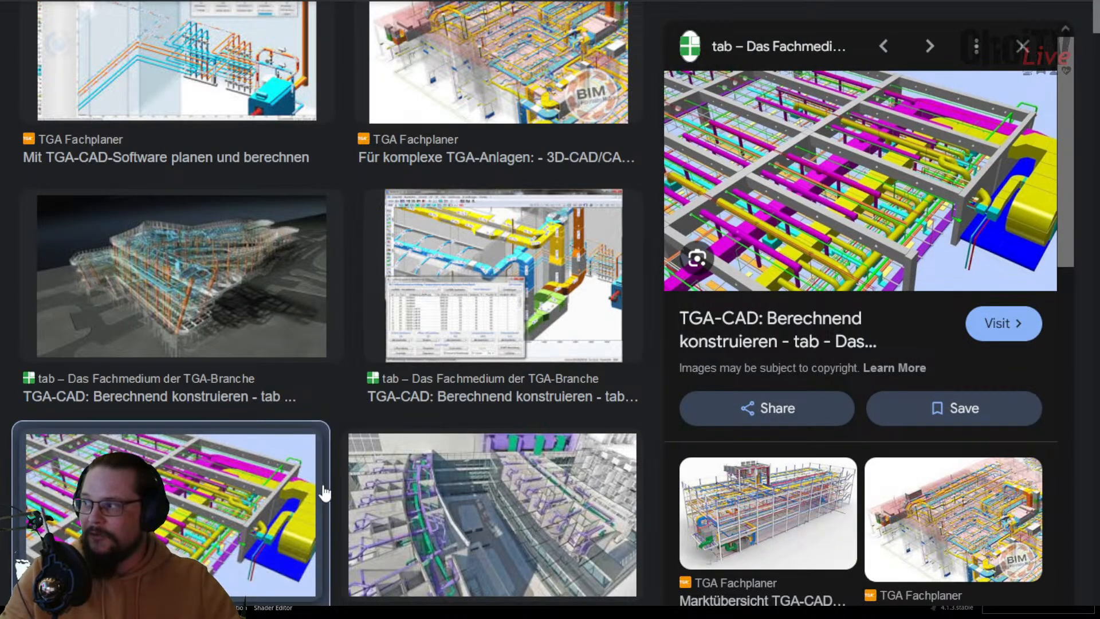
pyautogui.click(775, 524)
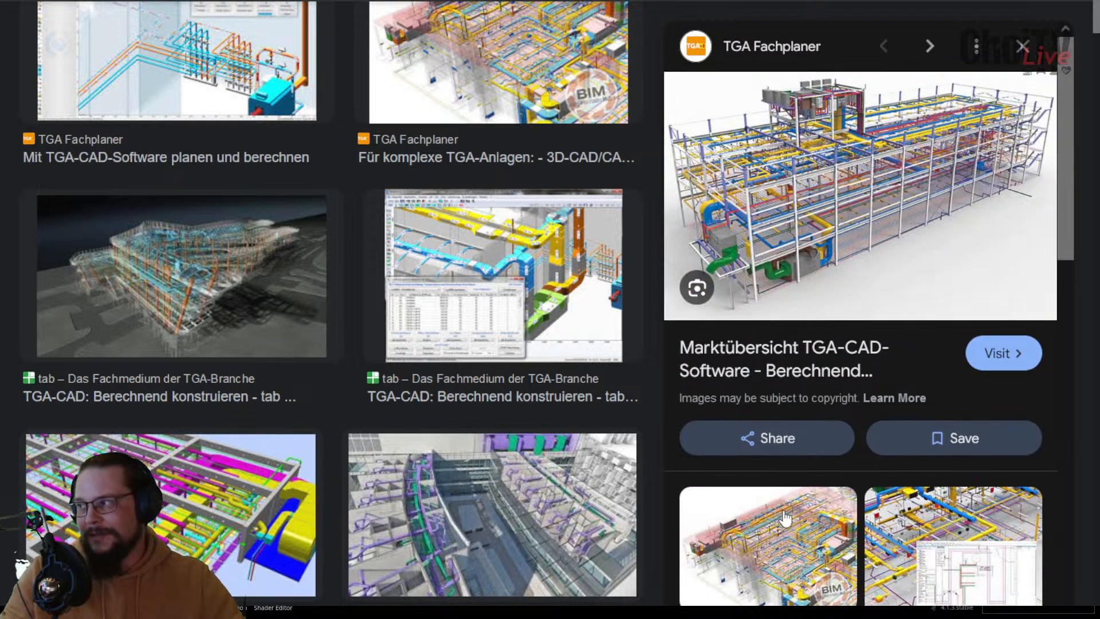
pyautogui.click(511, 532)
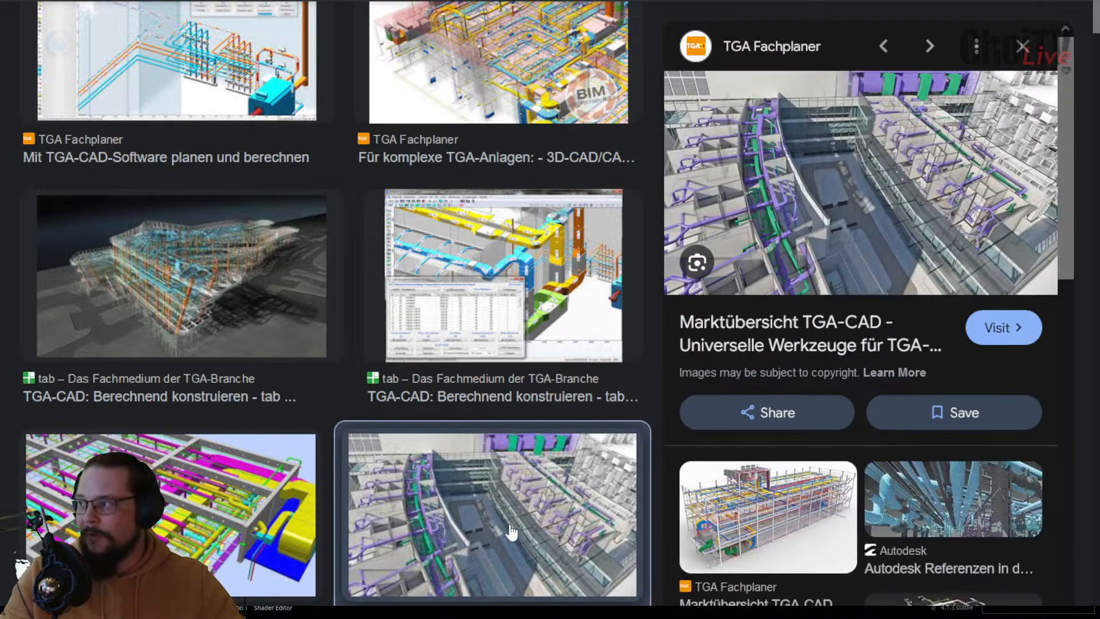
pyautogui.click(195, 299)
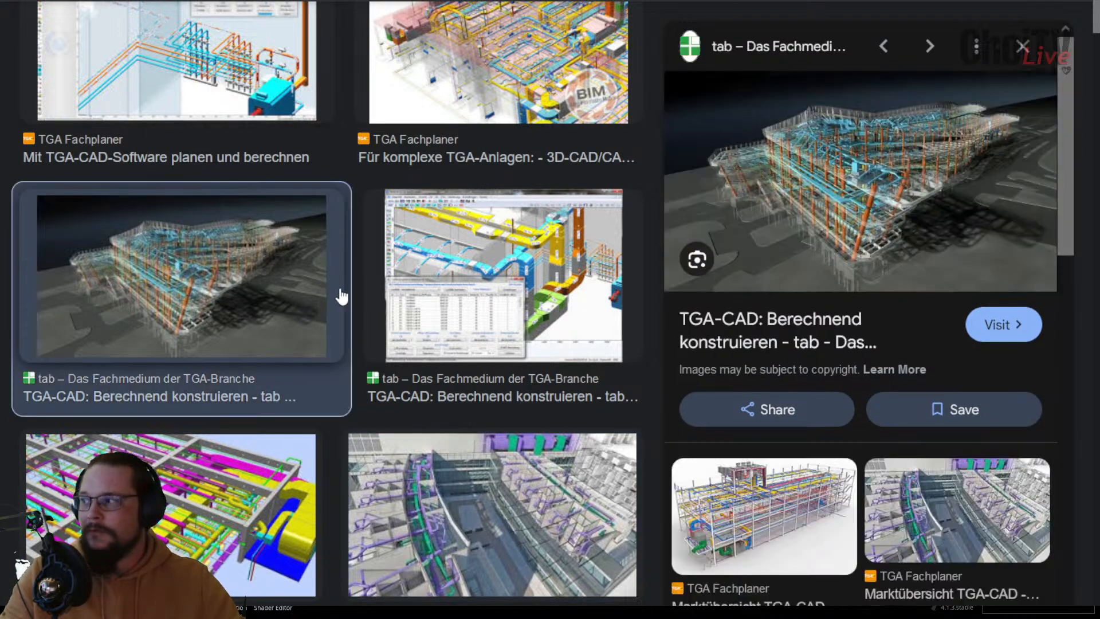
pyautogui.scroll(-3, 345, 295)
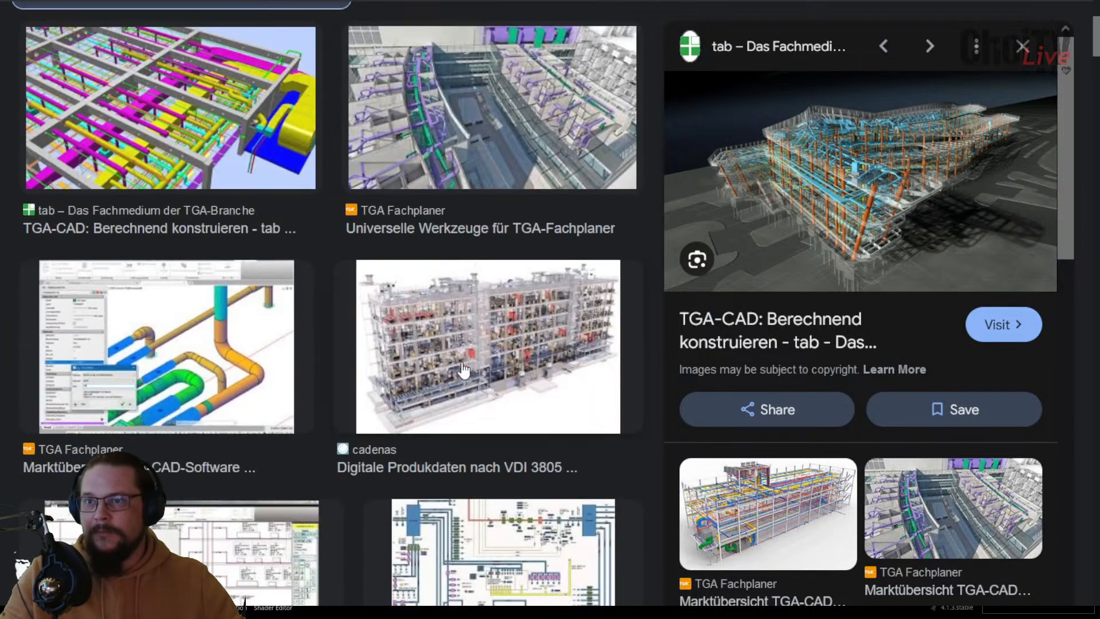
pyautogui.click(462, 369)
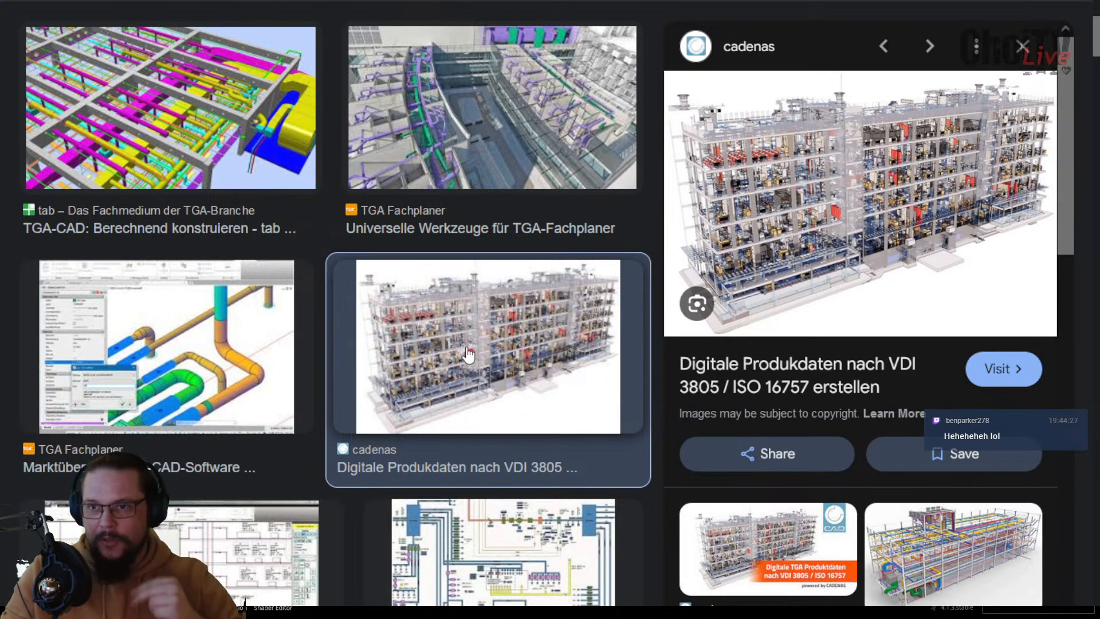
pyautogui.click(500, 599)
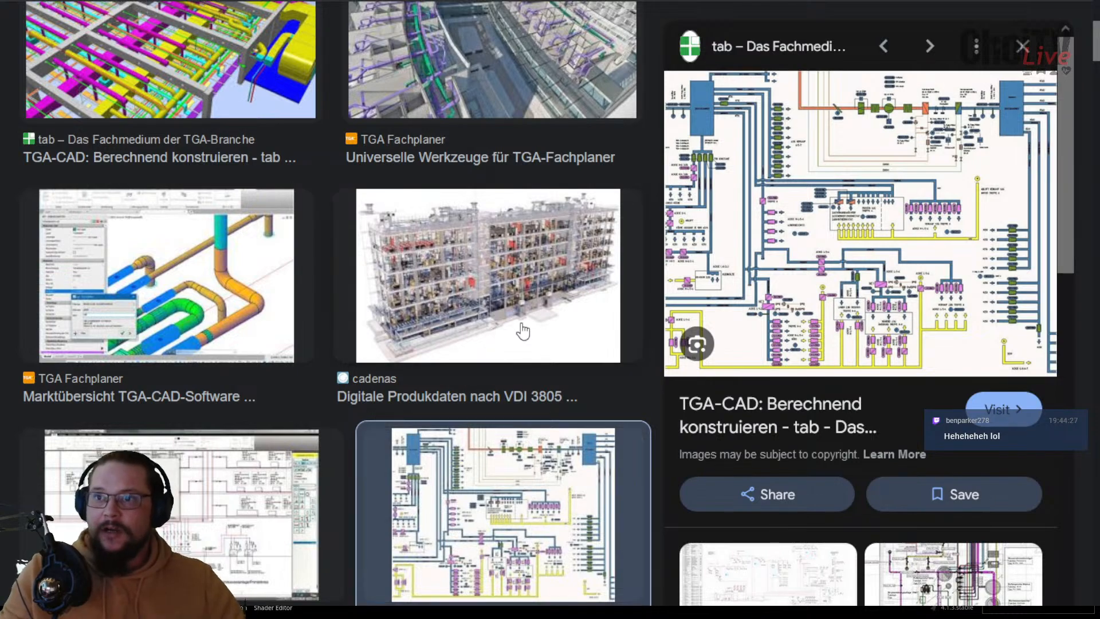
pyautogui.scroll(-5, 523, 324)
pyautogui.scroll(10, 208, 465)
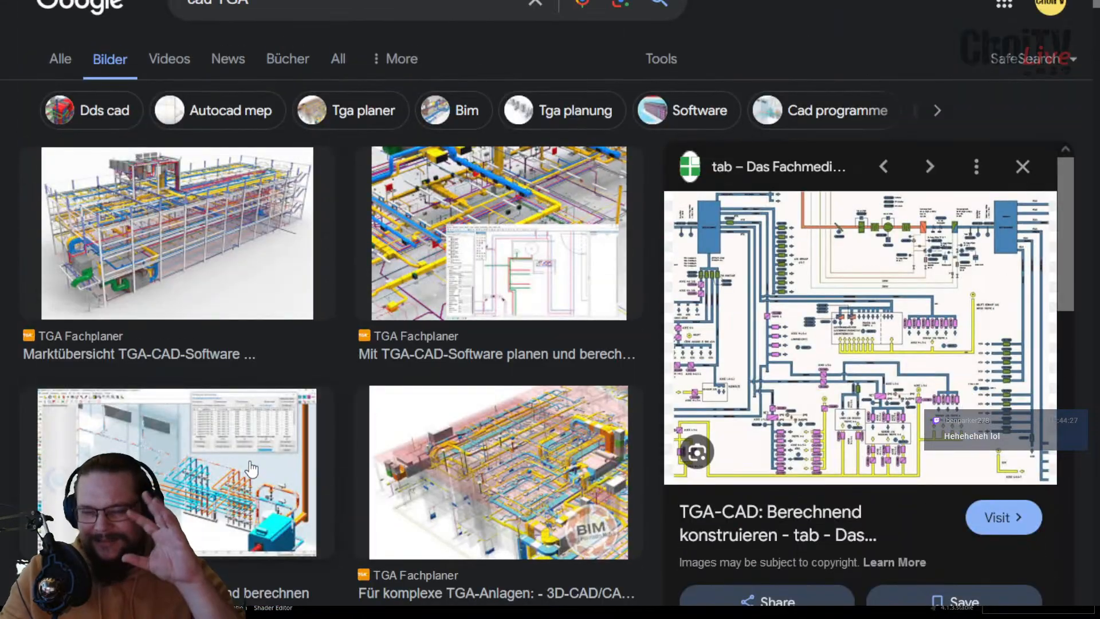
# Return to the tutorial video, watch the Level node's position and rotation part, and pause it
pyautogui.hotkey('ctrl', 'Tab')
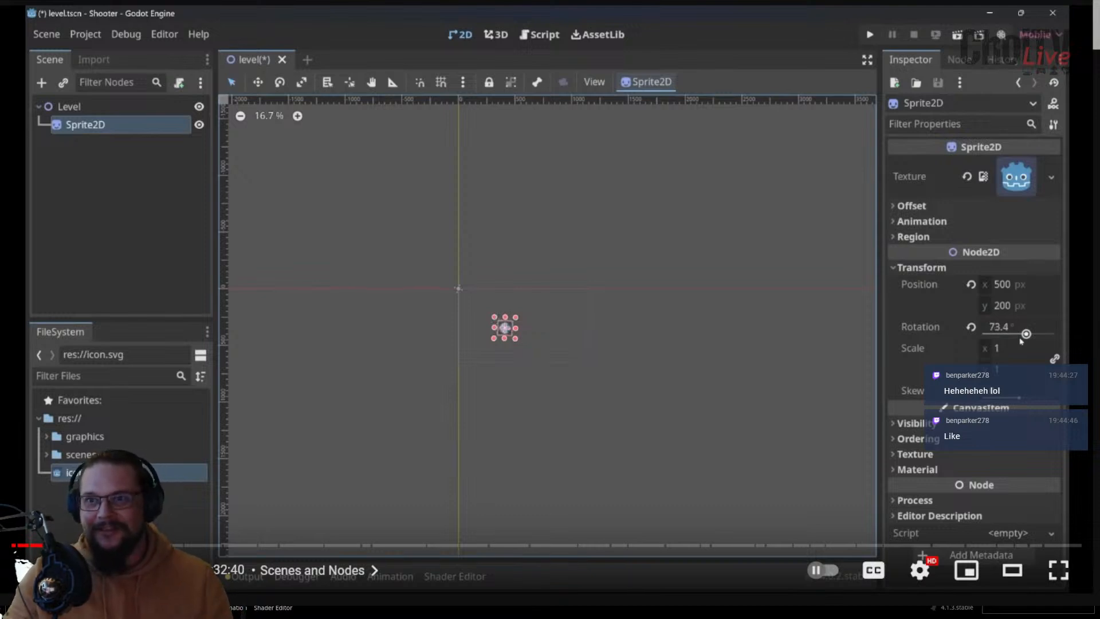
pyautogui.click(687, 110)
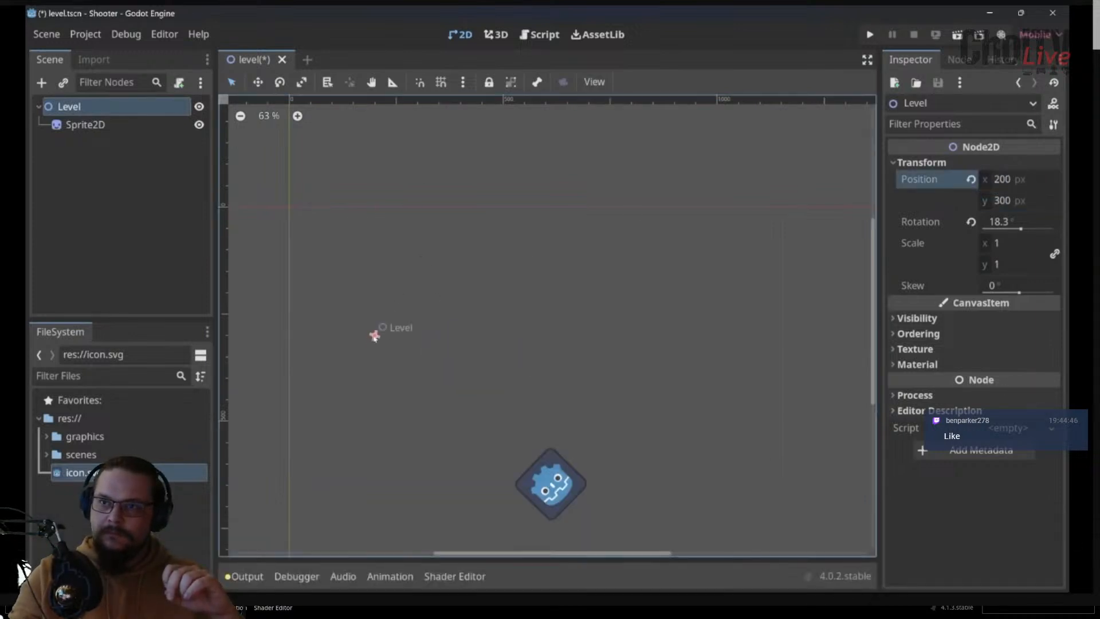
pyautogui.click(453, 323)
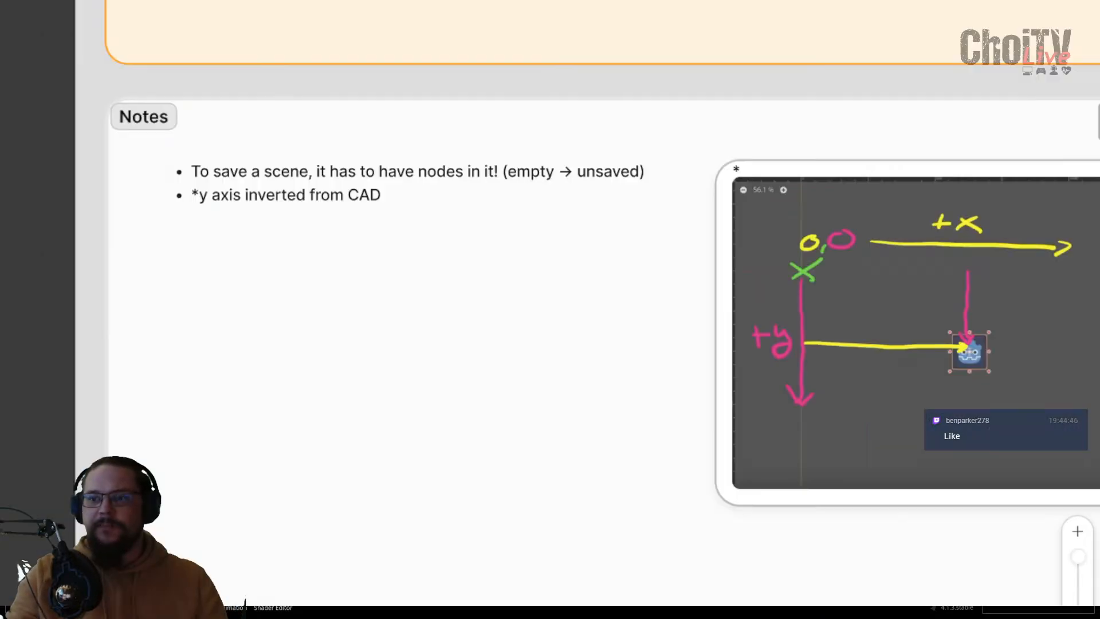
# Switch to the planning board and examine the Sky Dive Gunman sketch in the Game ideas section
pyautogui.click(478, 2)
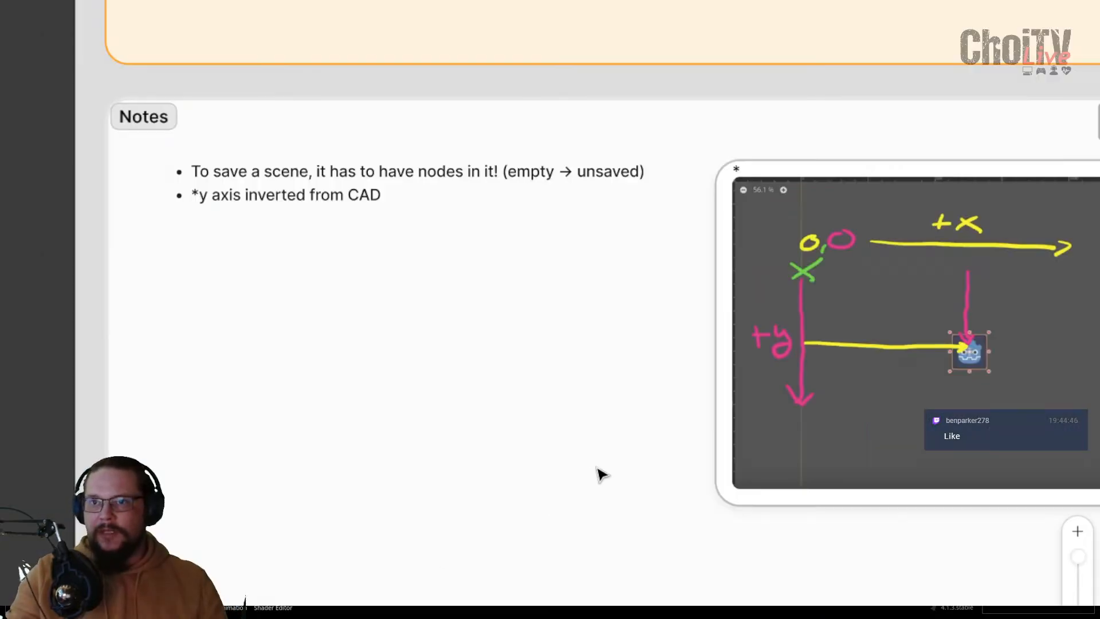
pyautogui.scroll(-6, 331, 395)
pyautogui.scroll(-5, 519, 405)
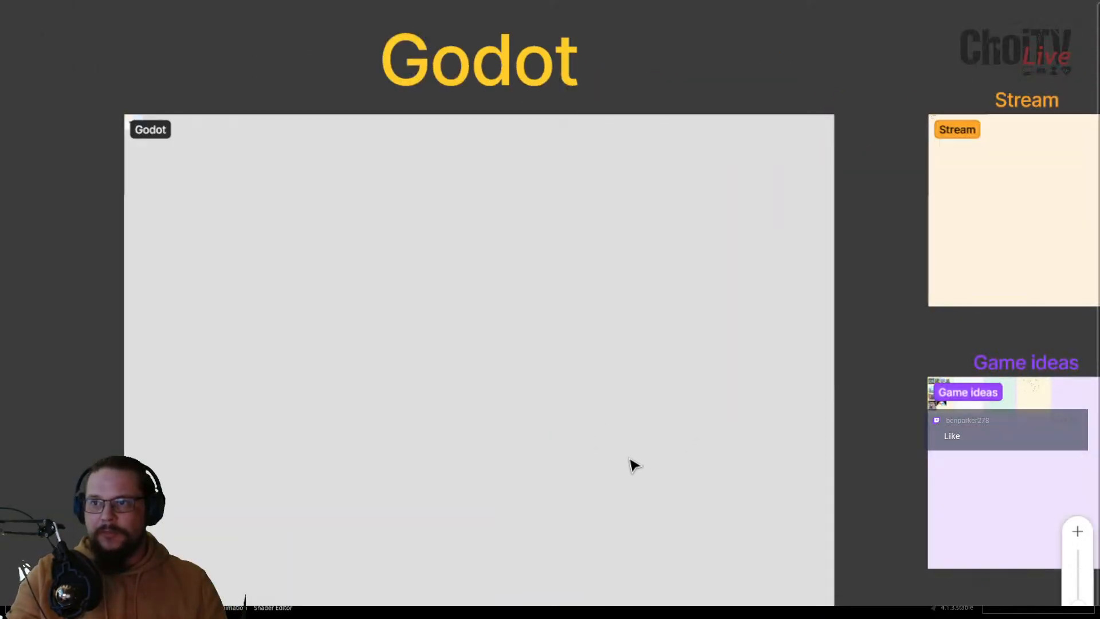
pyautogui.moveTo(658, 465); pyautogui.dragTo(43, 338)
pyautogui.scroll(10, 390, 267)
pyautogui.scroll(-5, 378, 322)
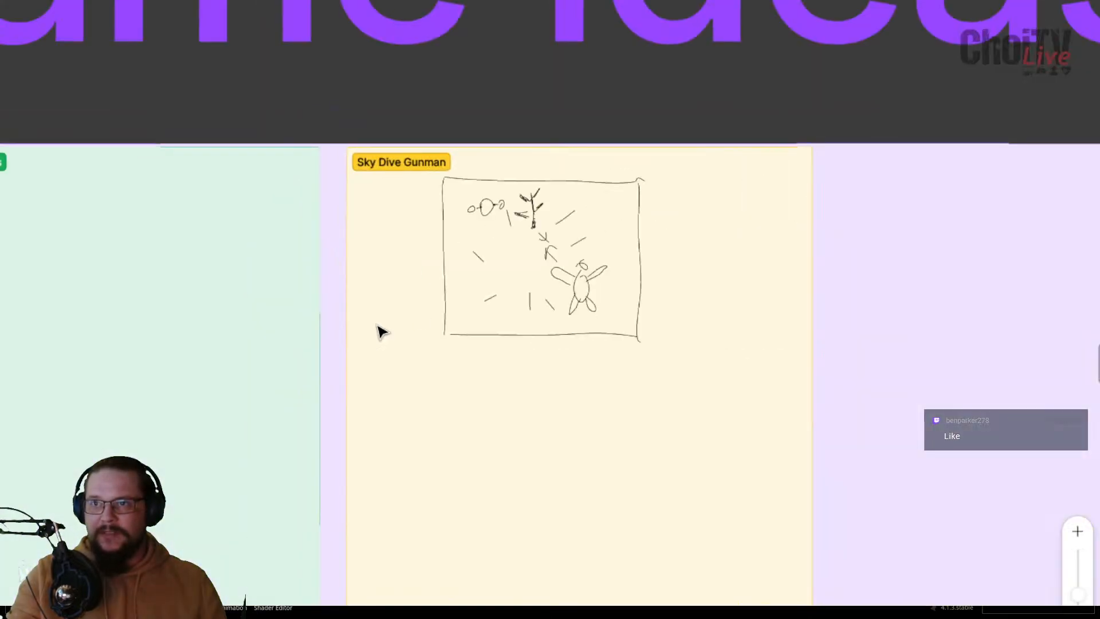
pyautogui.moveTo(753, 355); pyautogui.dragTo(618, 193, button='middle')
pyautogui.scroll(1, 368, 99)
pyautogui.moveTo(368, 99); pyautogui.dragTo(386, 248, button='middle')
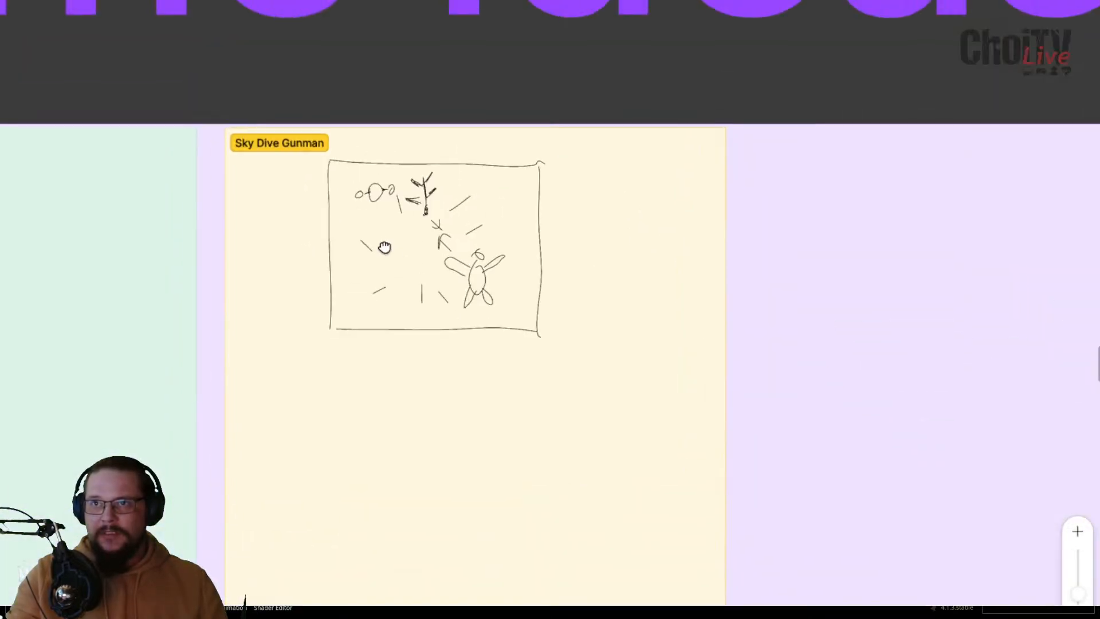
# Examine the Mobile Games and fake Ad games references on the board, including the Runner and Math Runner thing images
pyautogui.scroll(5, 452, 453)
pyautogui.moveTo(451, 383); pyautogui.dragTo(506, 128, button='middle')
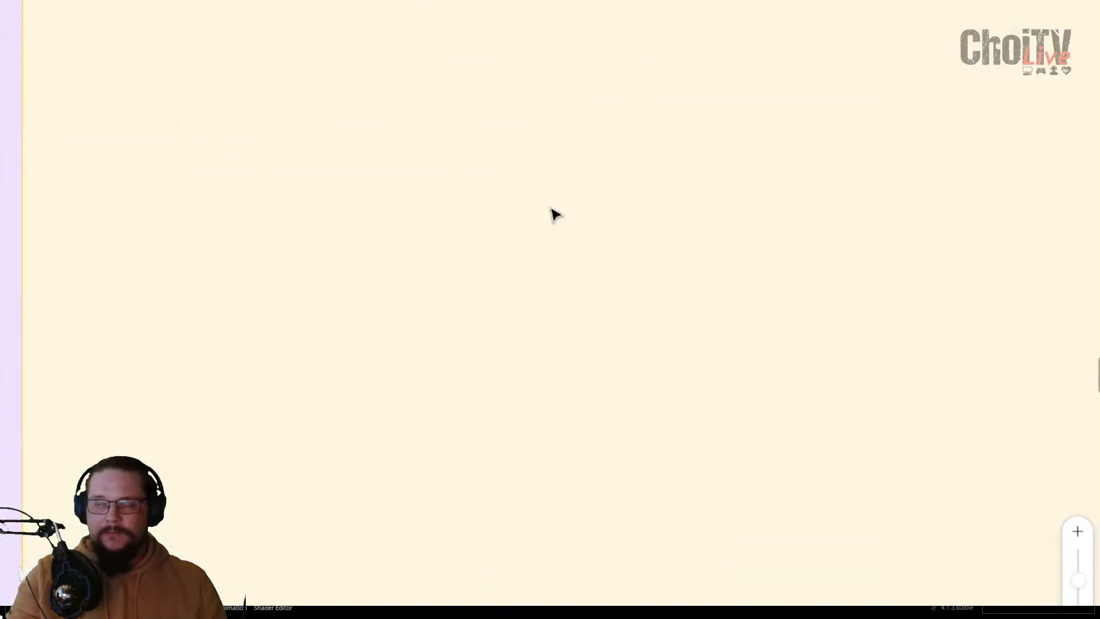
pyautogui.moveTo(248, 296); pyautogui.dragTo(796, 395, button='middle')
pyautogui.scroll(-2, 769, 404)
pyautogui.moveTo(334, 350); pyautogui.dragTo(1065, 504, button='middle')
pyautogui.moveTo(413, 321); pyautogui.dragTo(927, 517, button='middle')
pyautogui.moveTo(426, 343); pyautogui.dragTo(867, 215, button='middle')
pyautogui.scroll(3, 688, 495)
pyautogui.press('h')
pyautogui.moveTo(647, 540); pyautogui.dragTo(650, 268, button='middle')
pyautogui.scroll(3, 557, 246)
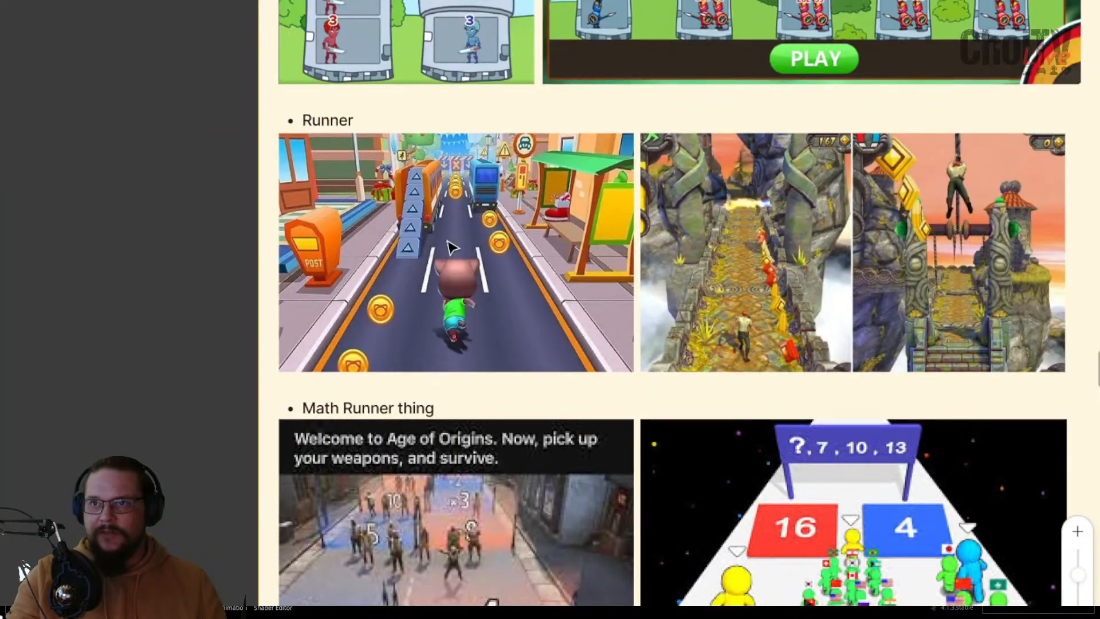
pyautogui.moveTo(740, 494); pyautogui.dragTo(578, 206, button='middle')
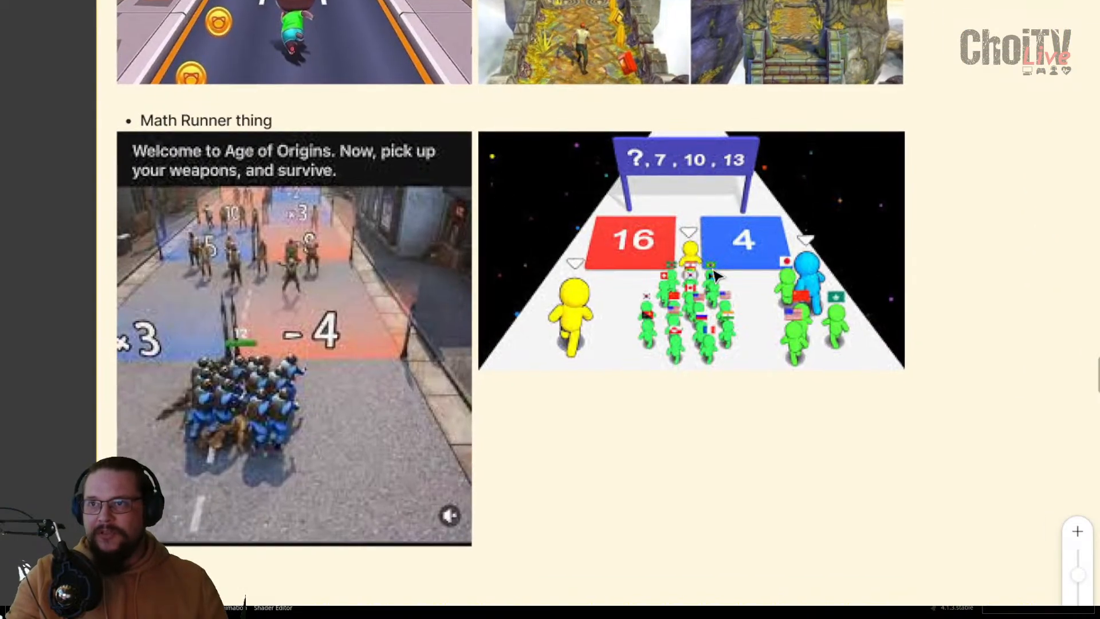
pyautogui.moveTo(695, 200); pyautogui.dragTo(152, 492, button='middle')
pyautogui.scroll(-4, 362, 575)
pyautogui.moveTo(642, 526); pyautogui.dragTo(596, 403, button='middle')
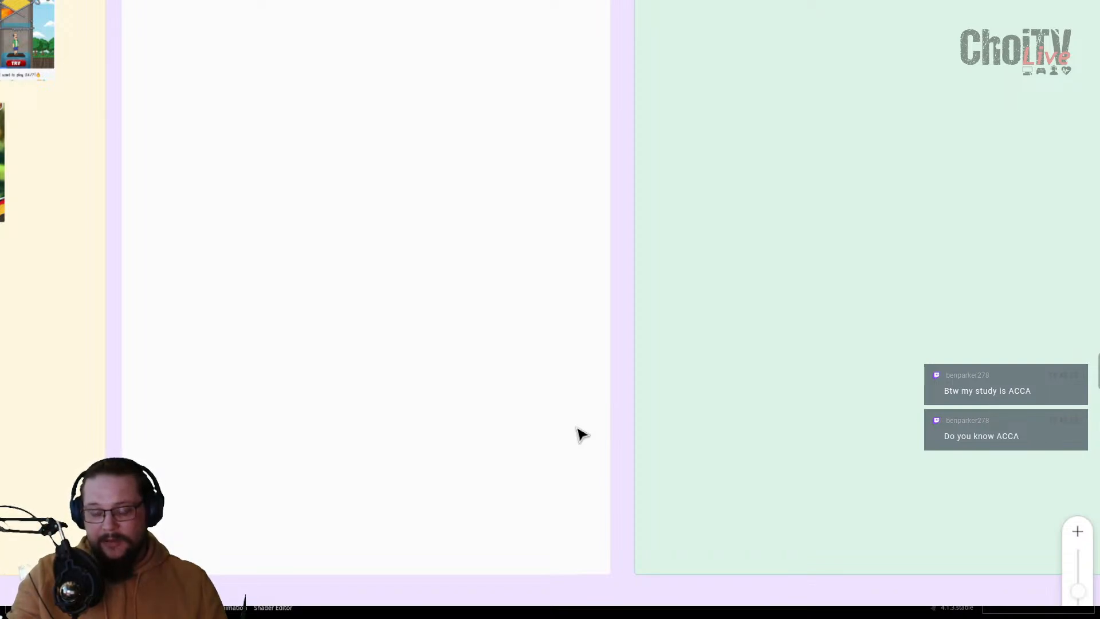
# Sketch a second framed Sky Dive Gunman scene below the first, with a skydiver, two circled targets and a chain of shots
pyautogui.moveTo(476, 234); pyautogui.dragTo(366, 435, button='middle')
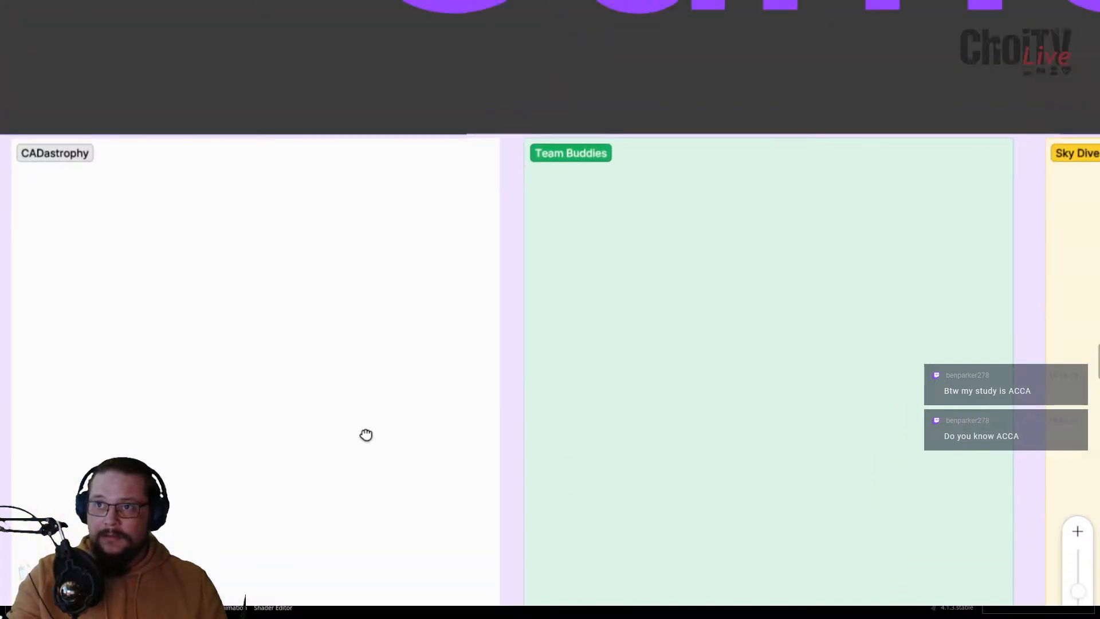
pyautogui.moveTo(792, 346); pyautogui.dragTo(287, 316, button='middle')
pyautogui.scroll(2, 776, 516)
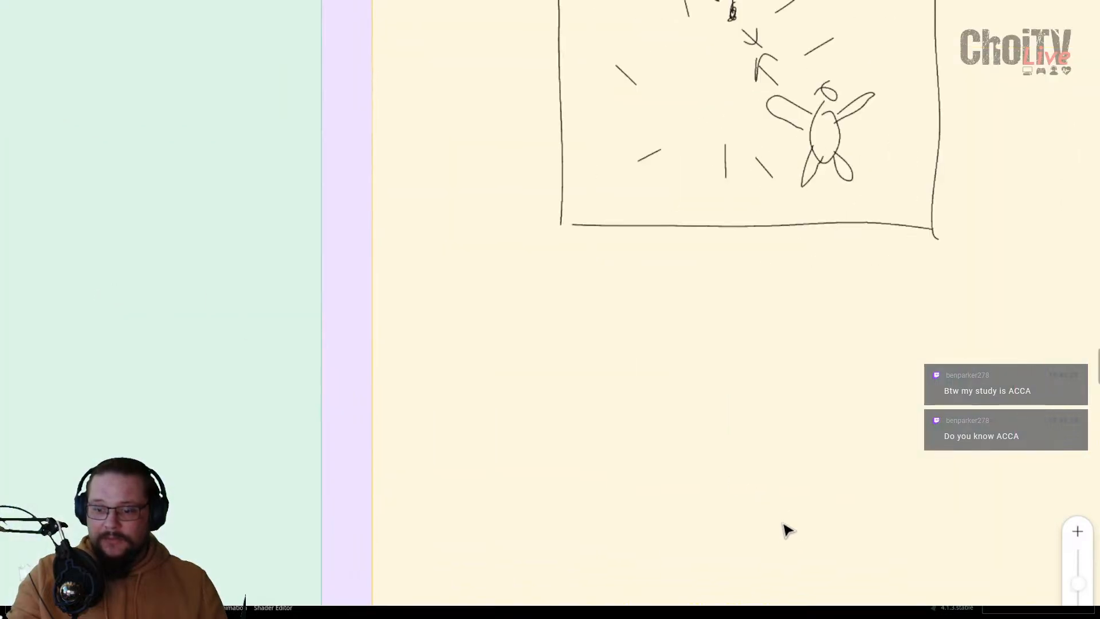
pyautogui.moveTo(785, 526); pyautogui.dragTo(513, 299, button='middle')
pyautogui.scroll(2, 561, 368)
pyautogui.scroll(-1, 536, 359)
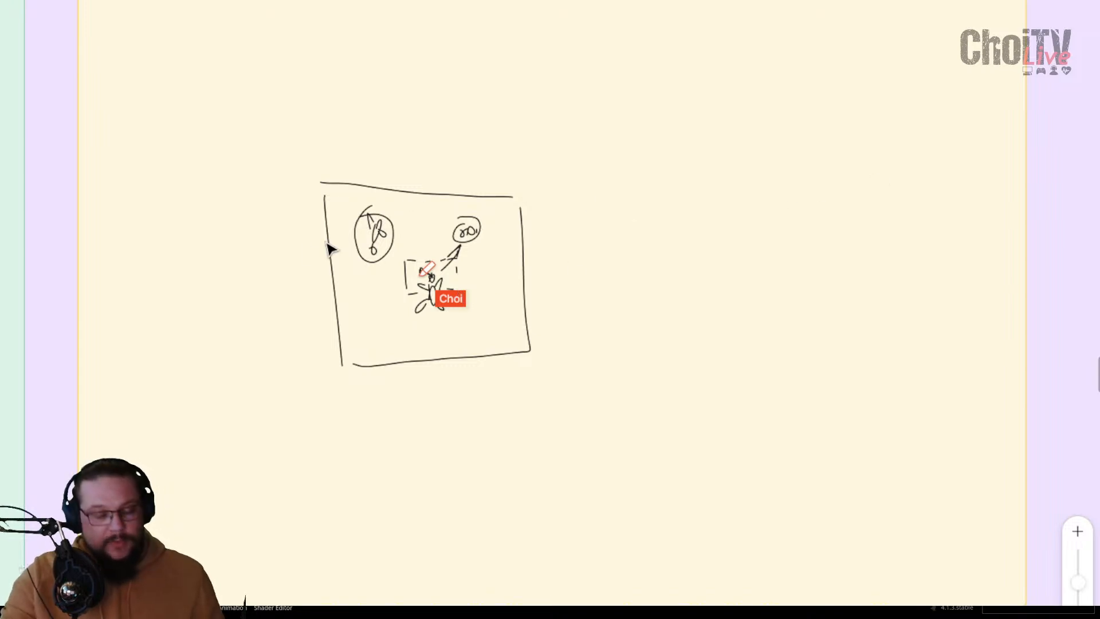
pyautogui.keyDown('ctrl'); pyautogui.scroll(5, 349, 238); pyautogui.keyUp('ctrl')
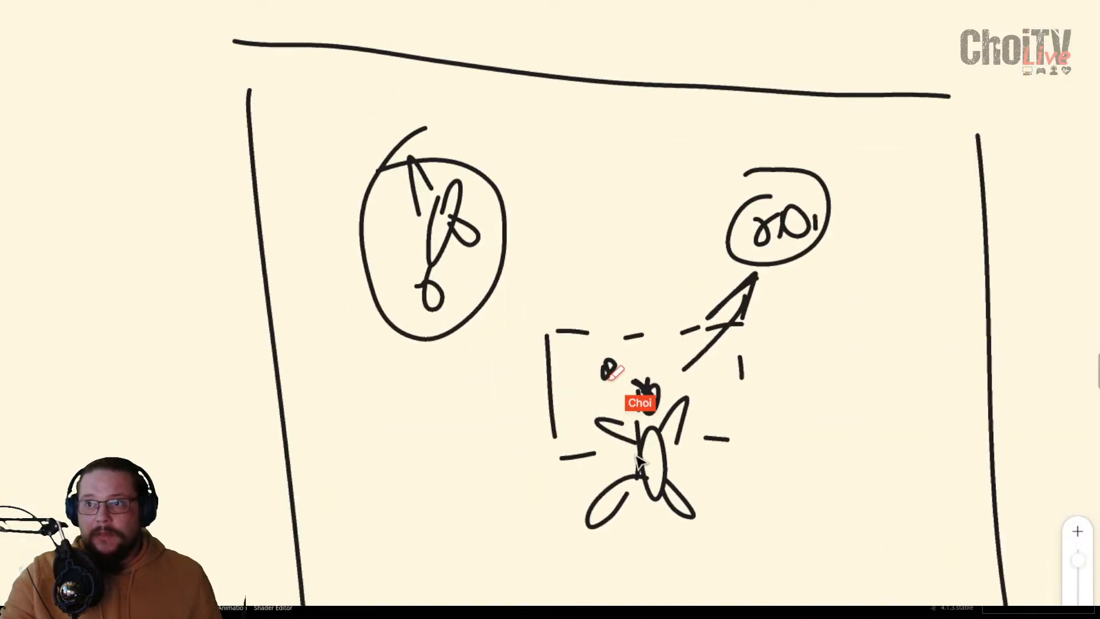
pyautogui.moveTo(638, 461); pyautogui.dragTo(578, 424)
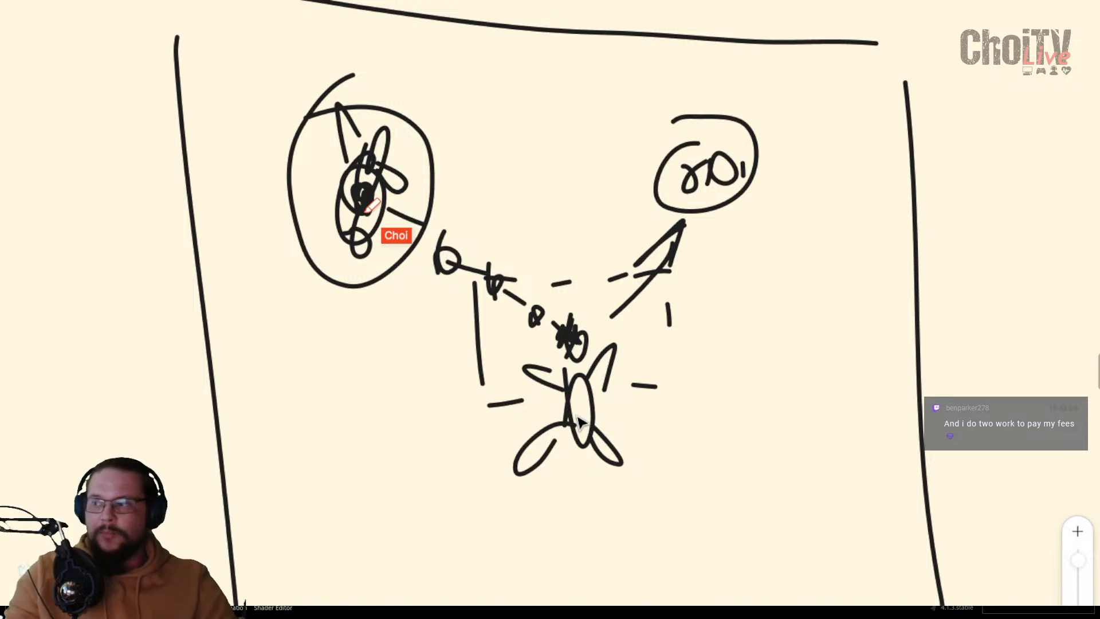
pyautogui.scroll(-5, 527, 375)
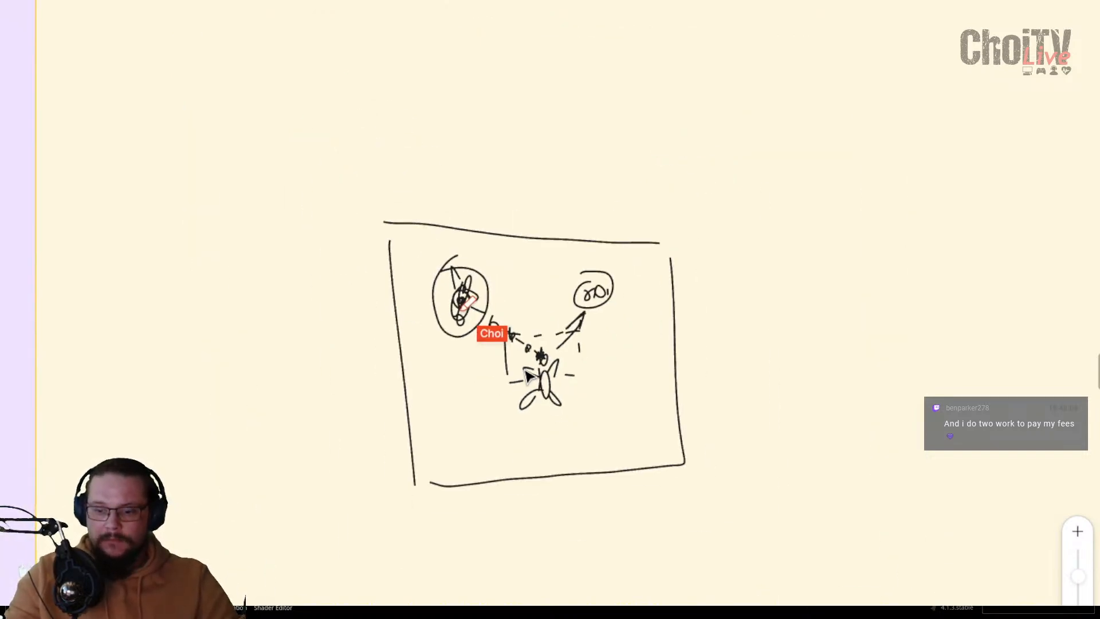
pyautogui.scroll(-2, 527, 375)
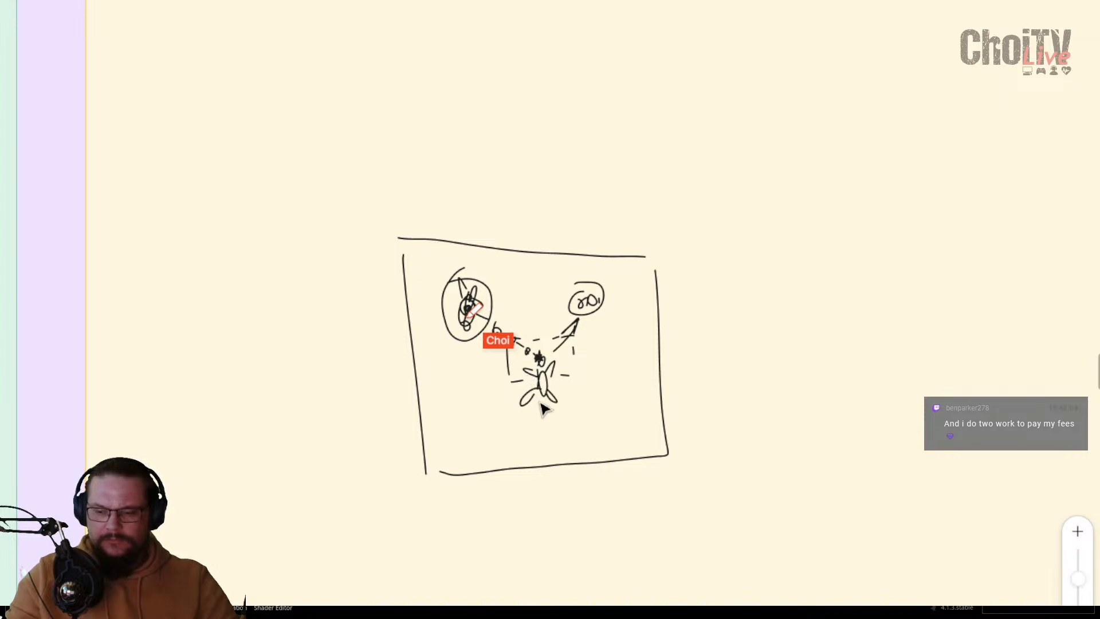
# Compare the two Sky Dive Gunman sketches, and review the Team Buddies, CADastrophy and mobile game idea frames
pyautogui.scroll(-5, 744, 467)
pyautogui.scroll(-2, 743, 465)
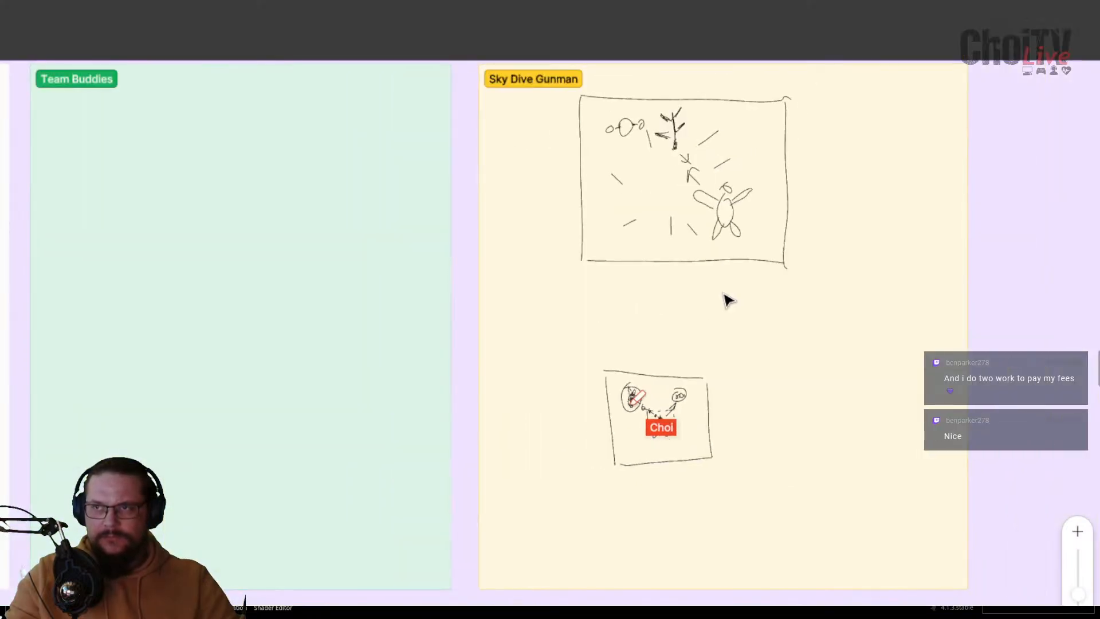
pyautogui.moveTo(721, 294); pyautogui.dragTo(722, 411, button='middle')
pyautogui.moveTo(730, 343); pyautogui.dragTo(837, 238, button='middle')
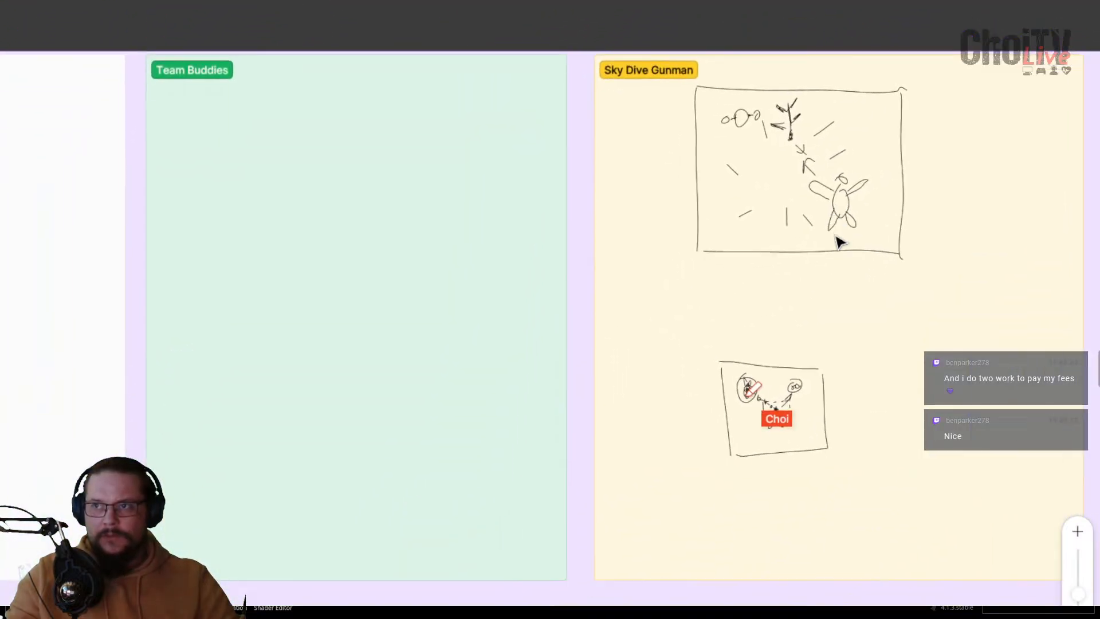
pyautogui.scroll(-1, 800, 344)
pyautogui.moveTo(693, 306); pyautogui.dragTo(957, 295, button='middle')
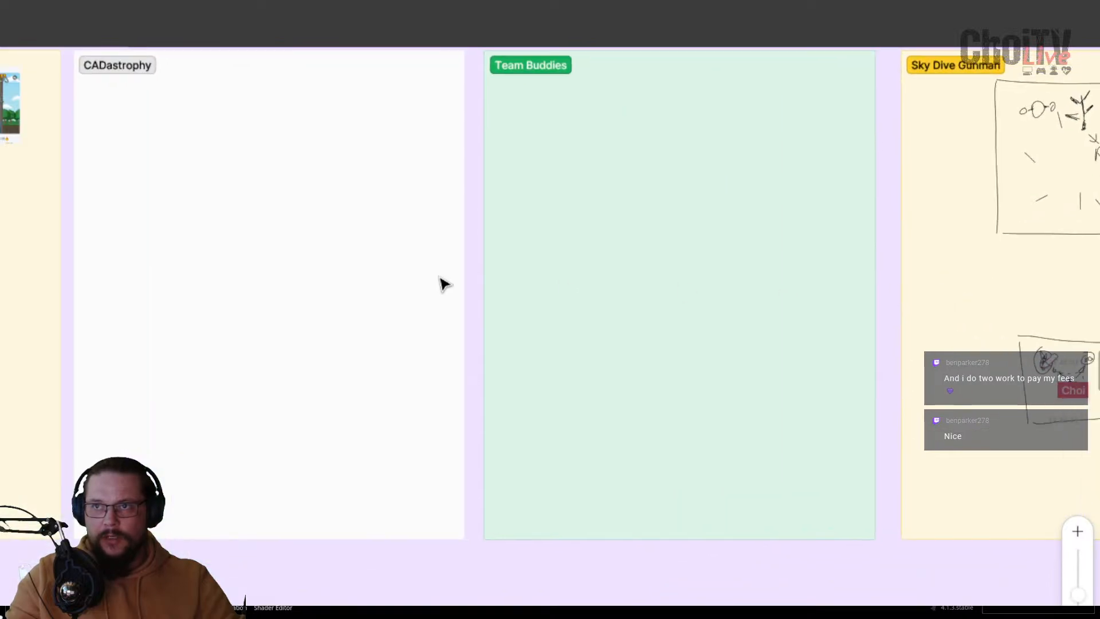
pyautogui.moveTo(206, 288); pyautogui.dragTo(638, 336, button='middle')
pyautogui.scroll(2, 417, 359)
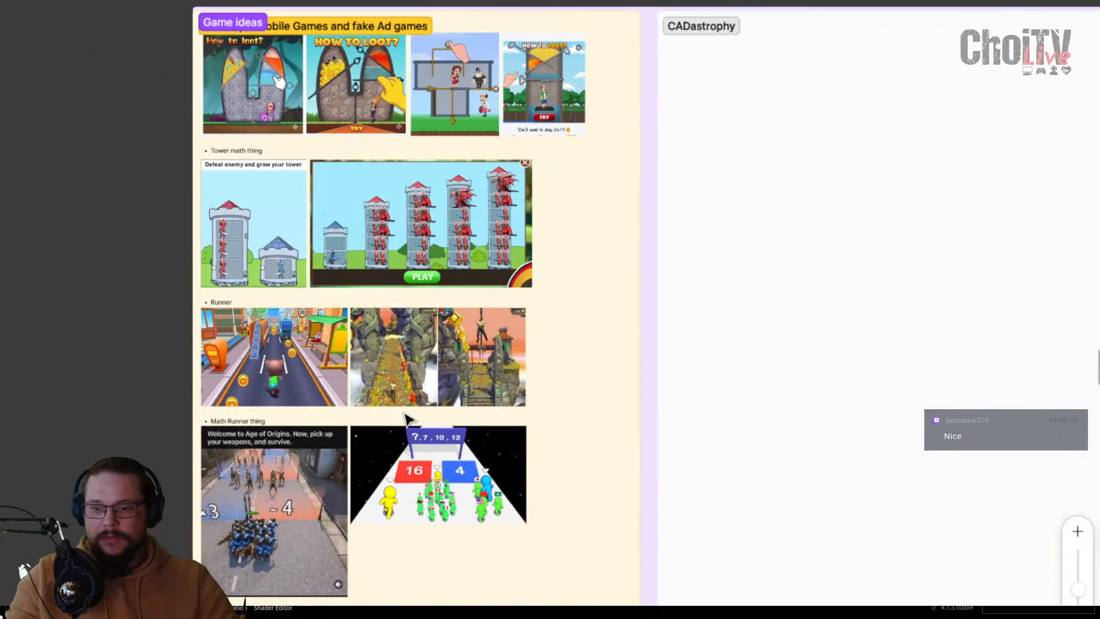
pyautogui.moveTo(411, 420); pyautogui.dragTo(449, 344, button='middle')
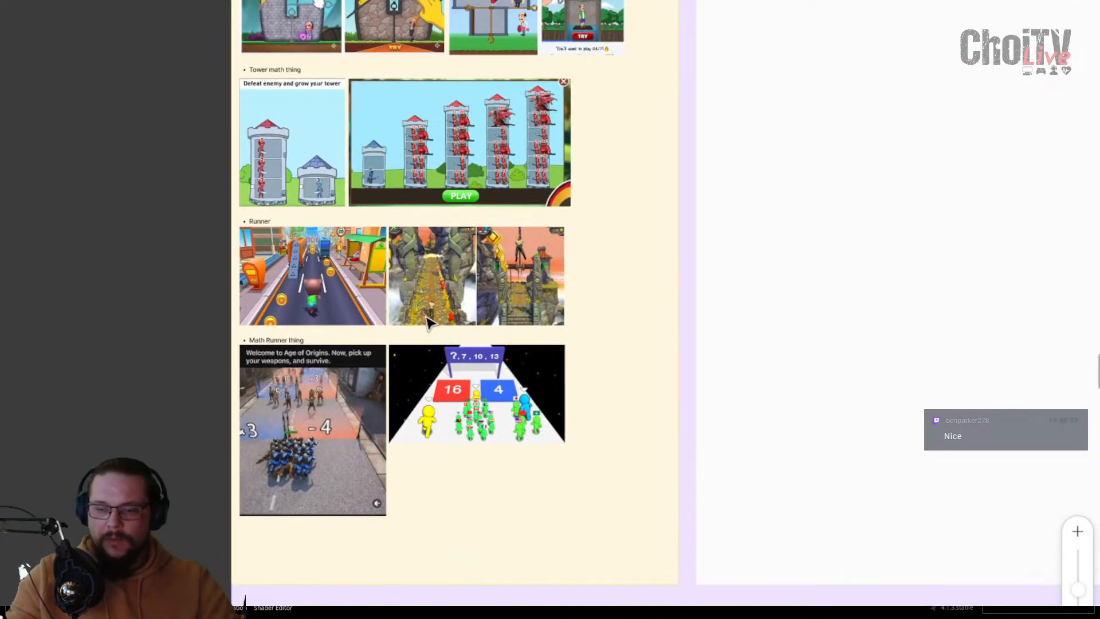
# Go back to the board's Godot section and examine the image in the Notes frame
pyautogui.scroll(-4, 667, 436)
pyautogui.scroll(-5, 668, 437)
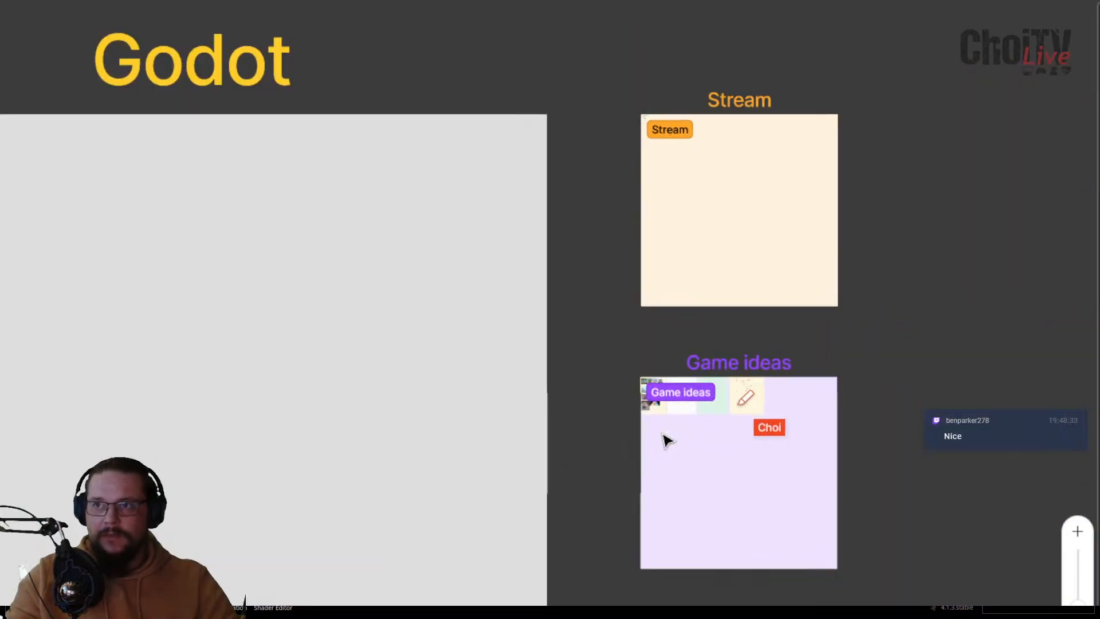
pyautogui.moveTo(555, 287); pyautogui.dragTo(842, 292, button='middle')
pyautogui.scroll(8, 147, 123)
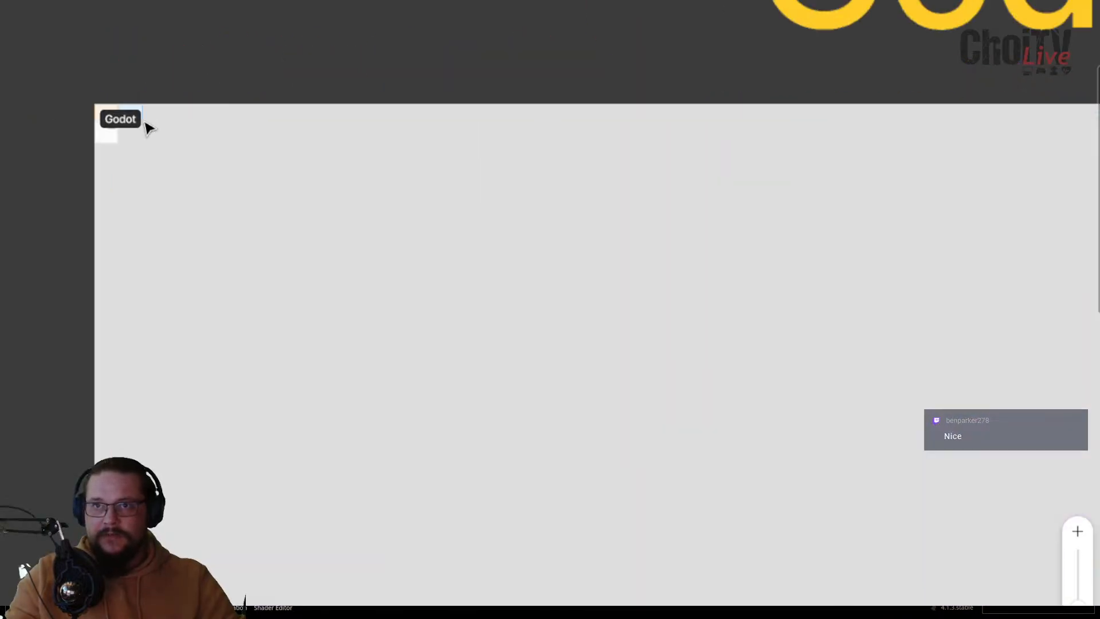
pyautogui.moveTo(120, 205); pyautogui.dragTo(395, 321, button='middle')
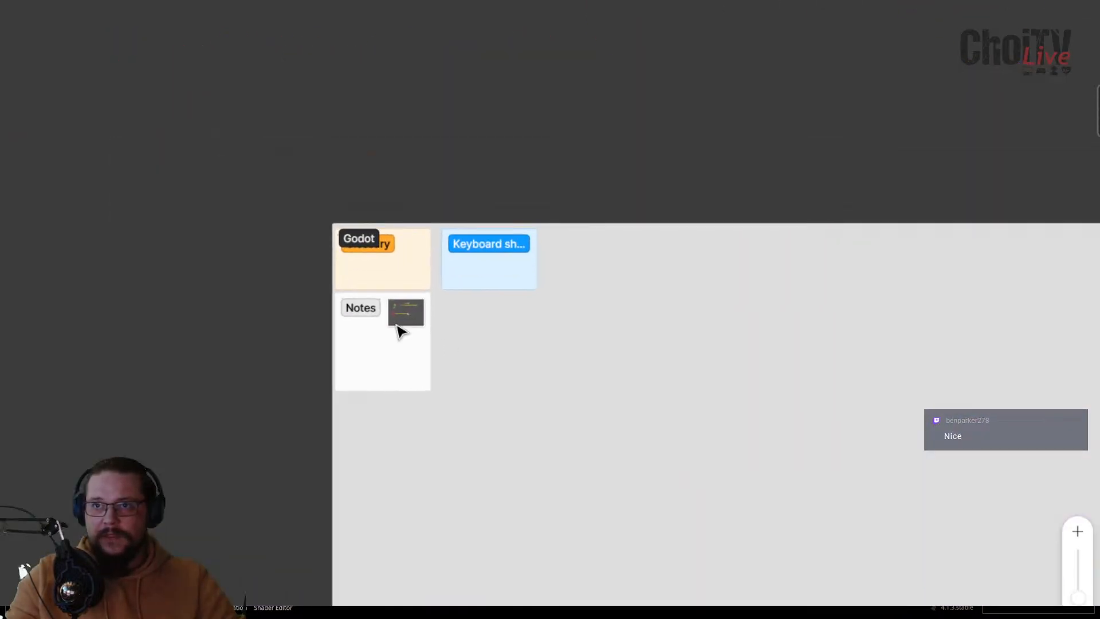
pyautogui.scroll(10, 390, 317)
pyautogui.scroll(-4, 389, 314)
pyautogui.moveTo(389, 316); pyautogui.dragTo(457, 321)
# Switch to the tutorial video, watch how a second Sprite2D is added under the Level node, and pause it
pyautogui.hotkey('ctrl', 'Tab')
pyautogui.click(580, 230)
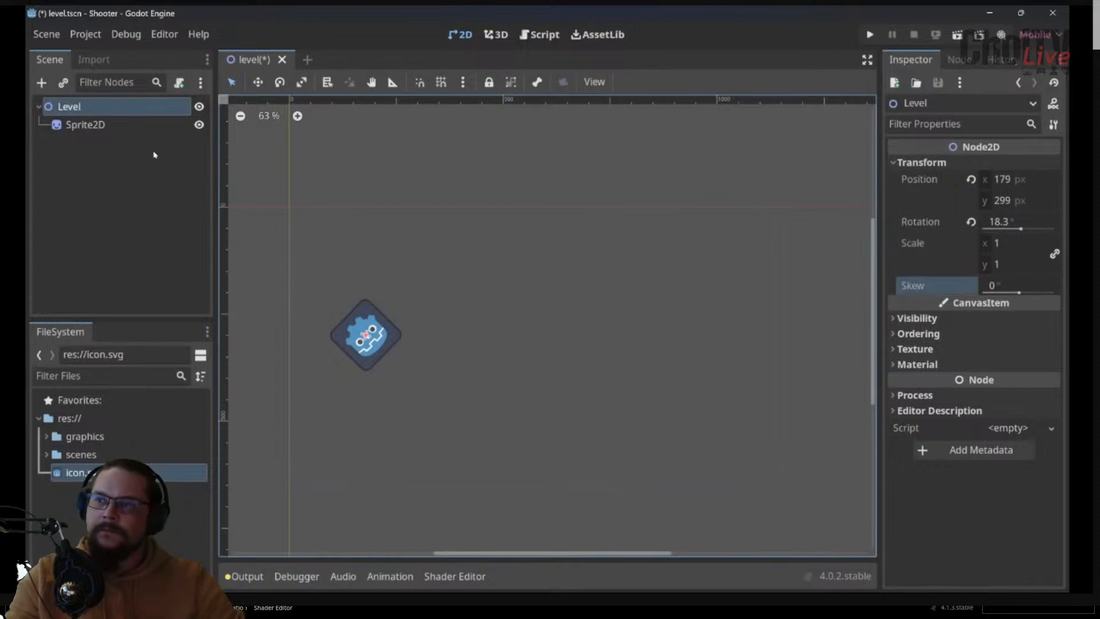
pyautogui.click(85, 125)
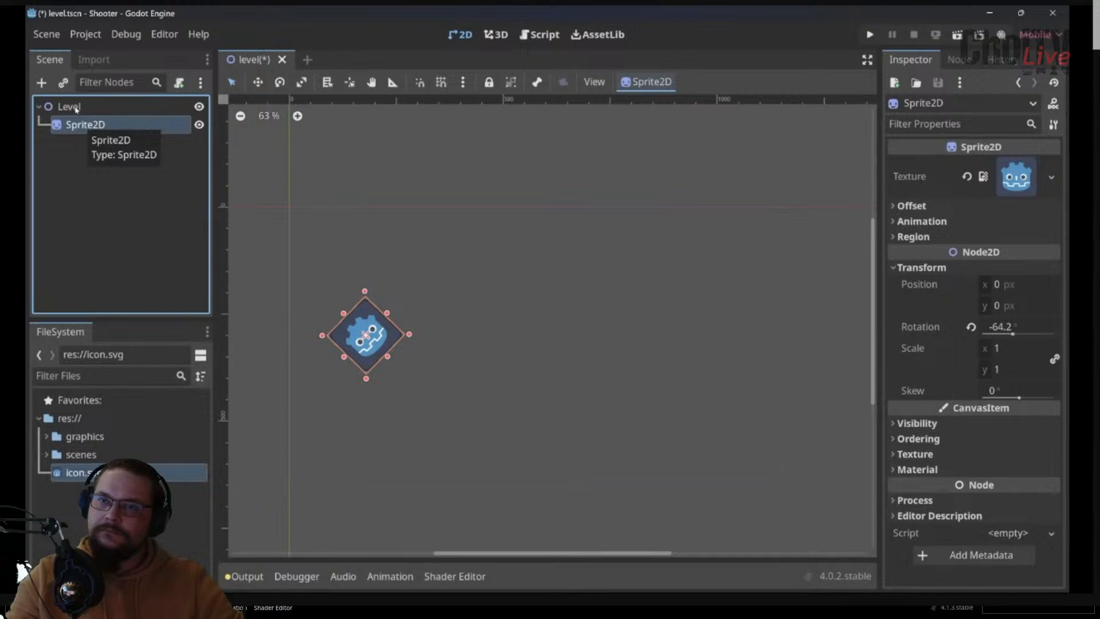
pyautogui.click(80, 107)
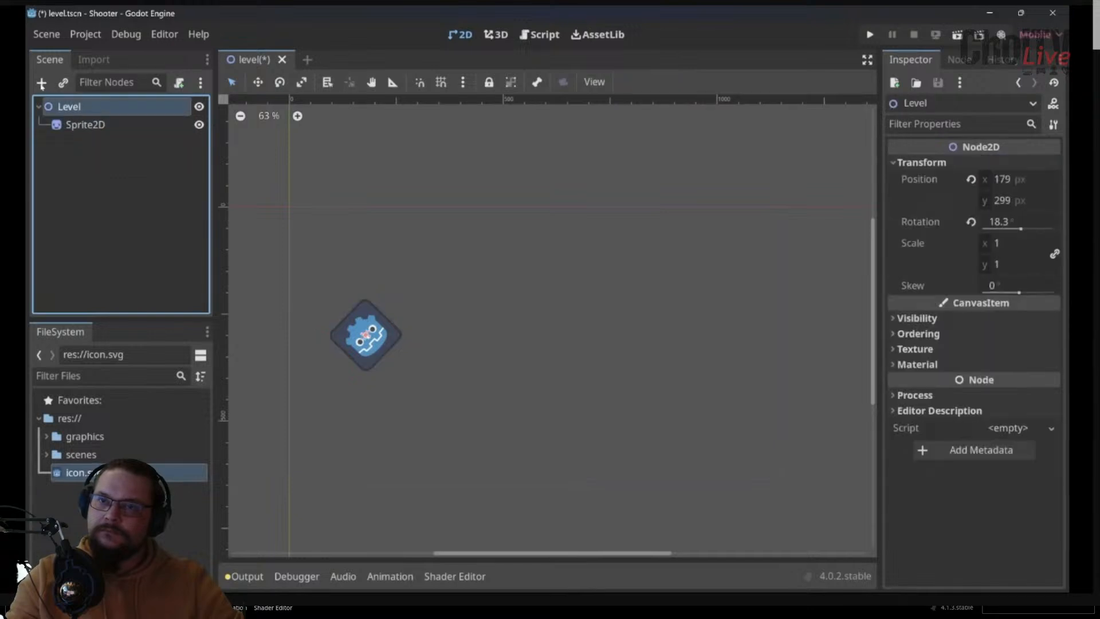
pyautogui.click(41, 83)
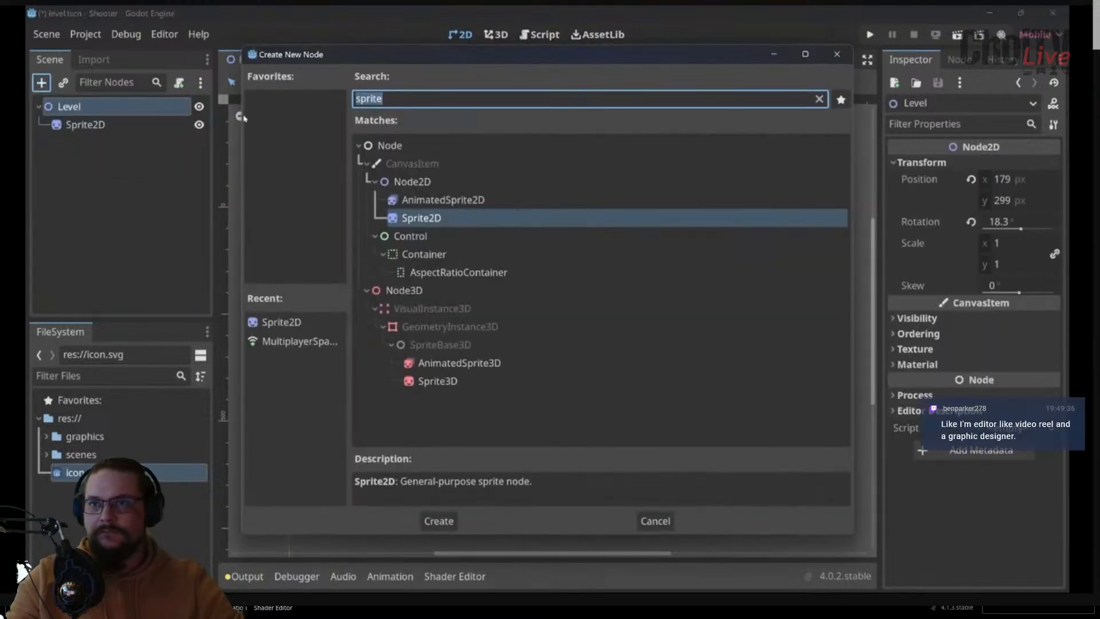
pyautogui.click(276, 322)
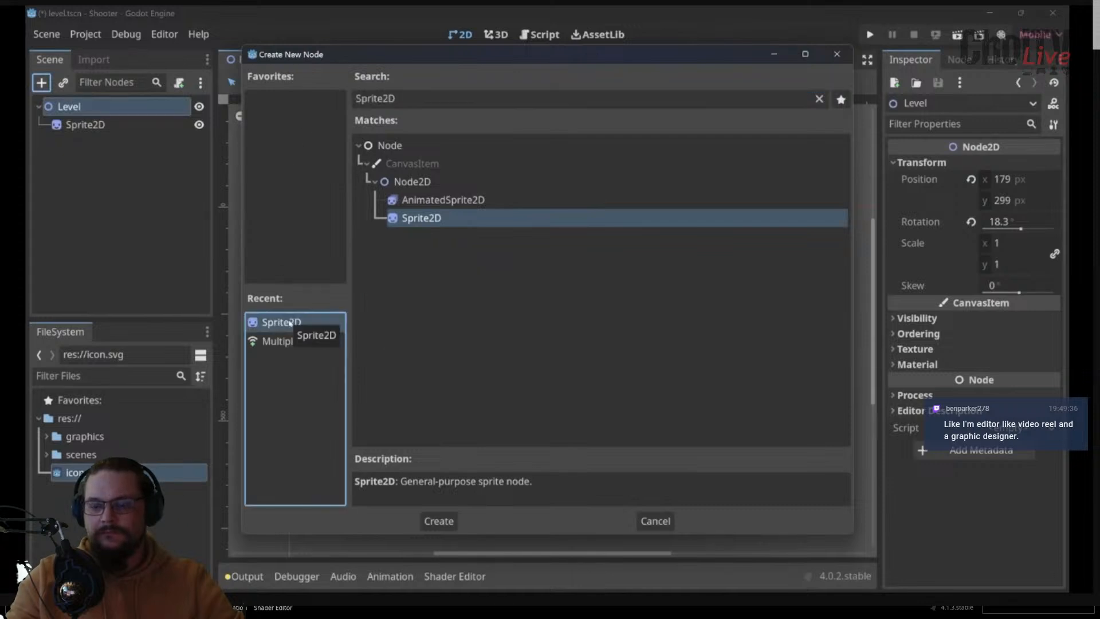
pyautogui.doubleClick(289, 322)
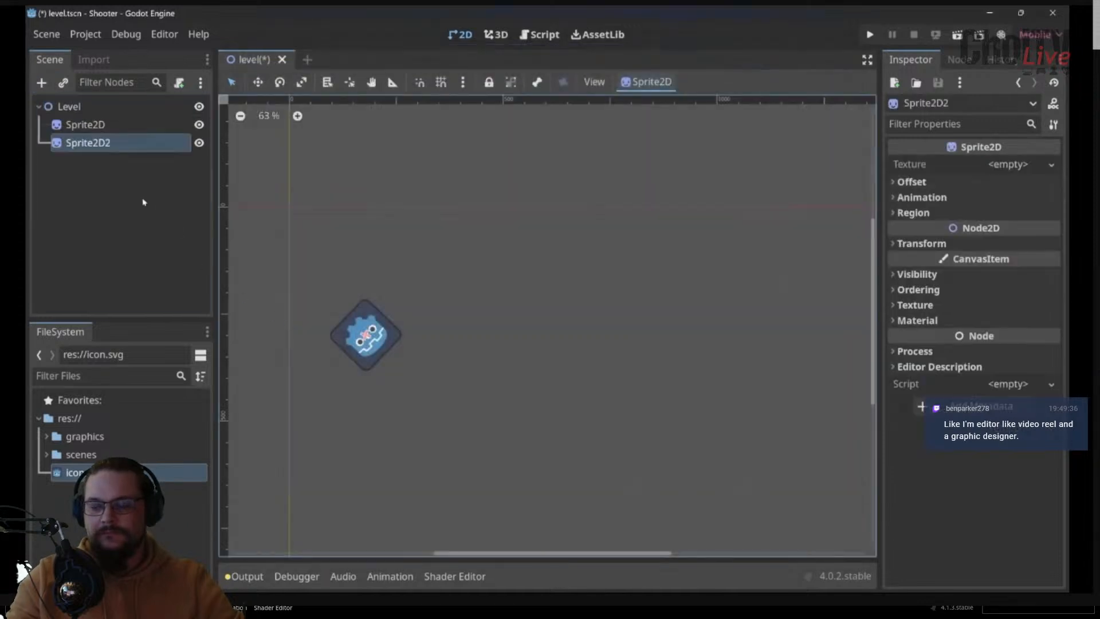
pyautogui.click(532, 286)
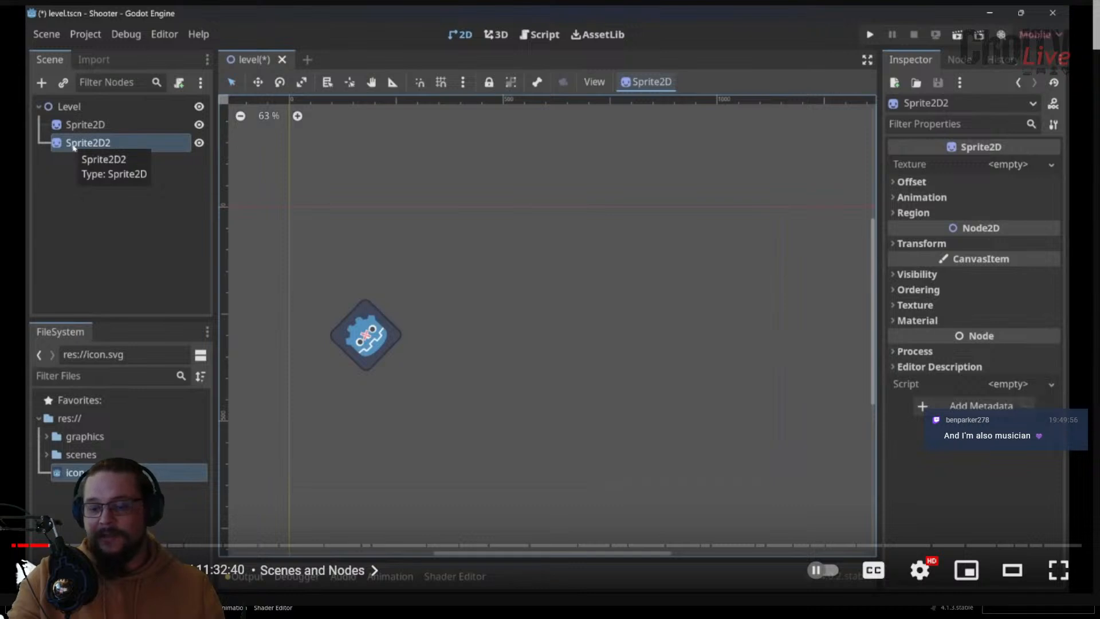
# Resume the tutorial and watch how the second sprite gets the graphics/car main image as texture and is moved beside the icon
pyautogui.click(561, 101)
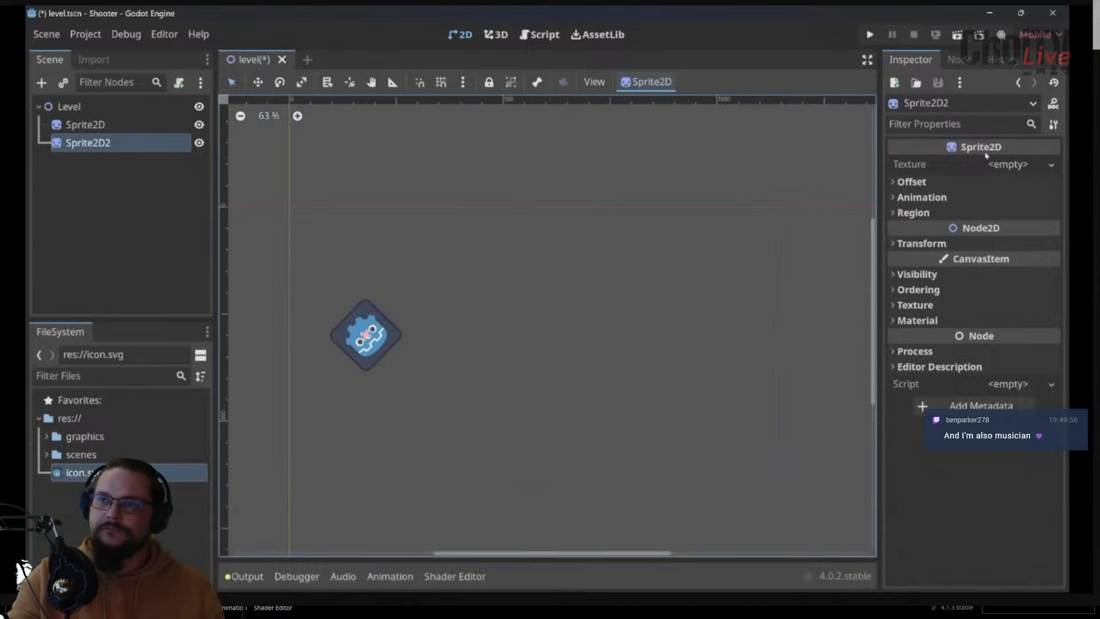
pyautogui.click(917, 166)
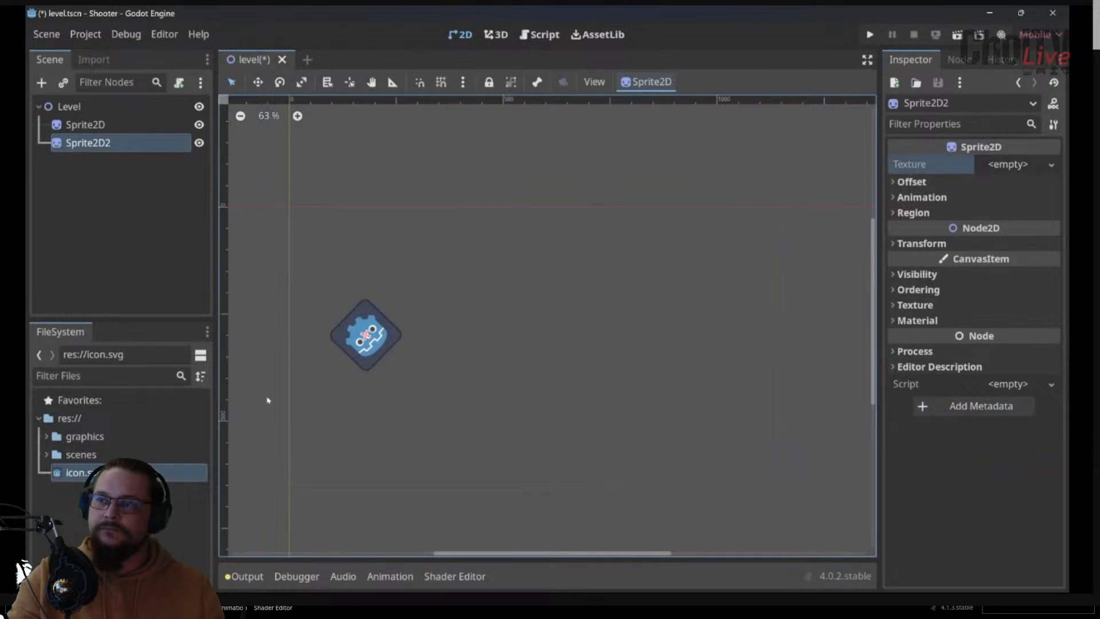
pyautogui.click(47, 437)
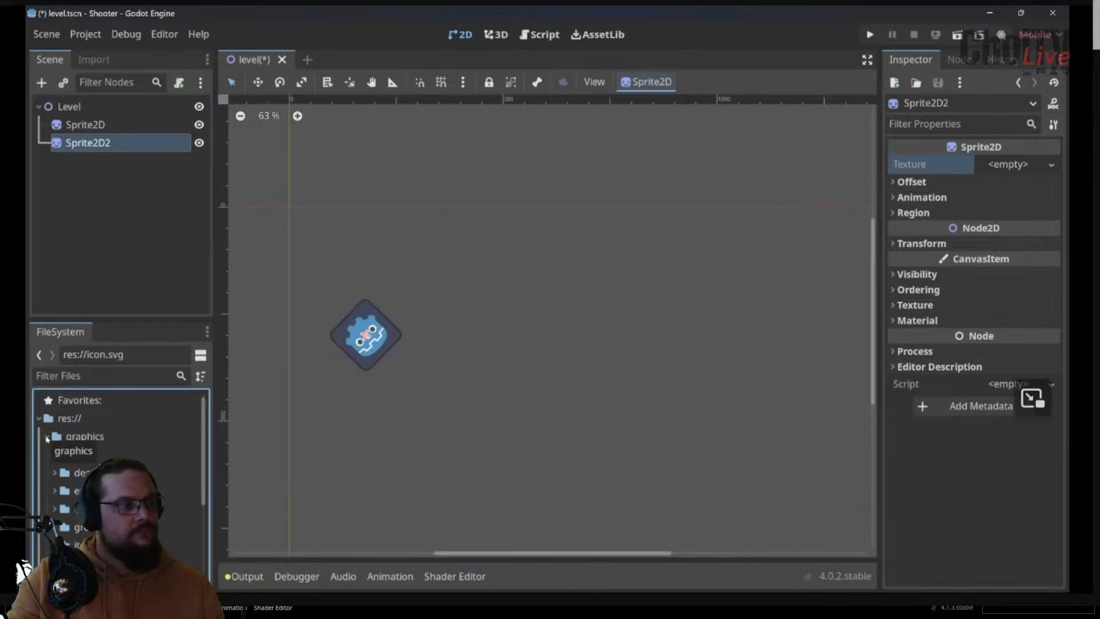
pyautogui.click(51, 456)
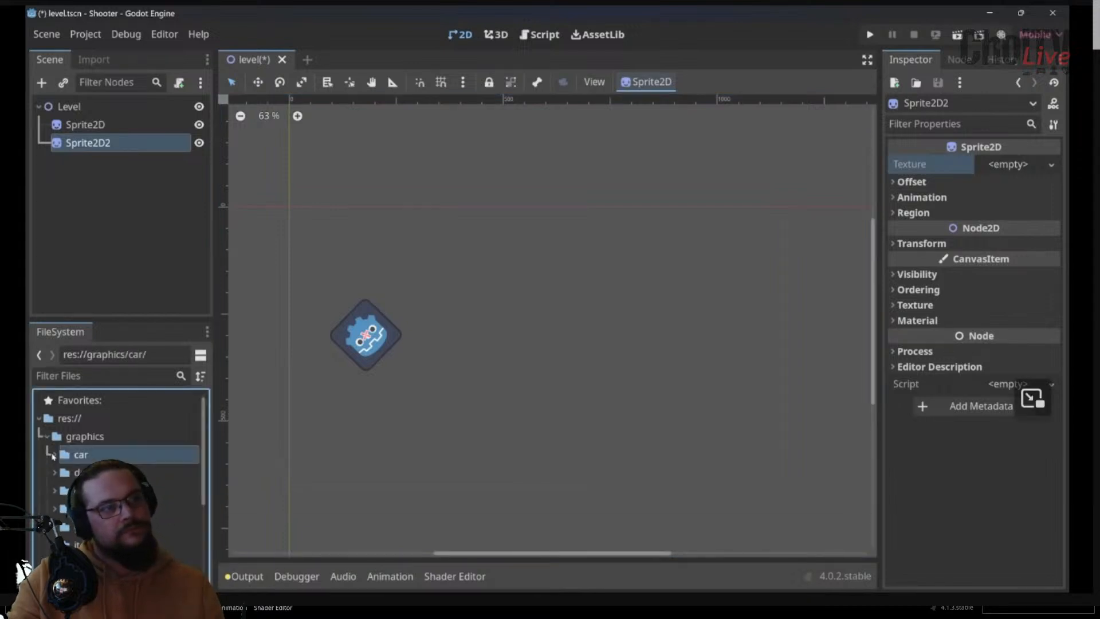
pyautogui.click(58, 455)
pyautogui.click(90, 473)
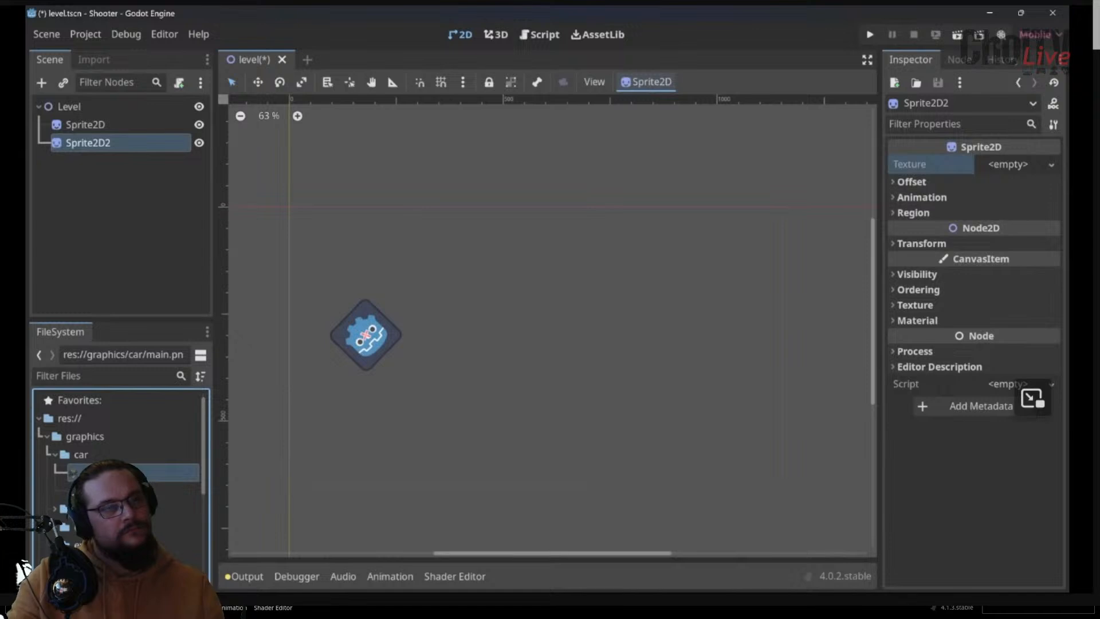
pyautogui.moveTo(91, 472); pyautogui.dragTo(1016, 169)
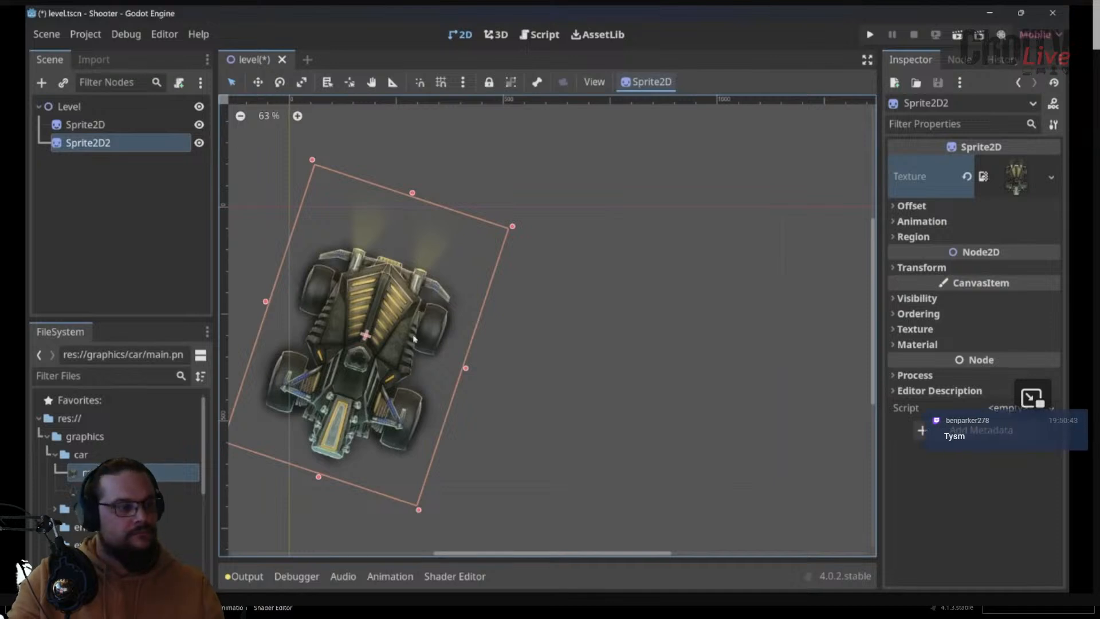
pyautogui.moveTo(384, 314); pyautogui.dragTo(594, 312)
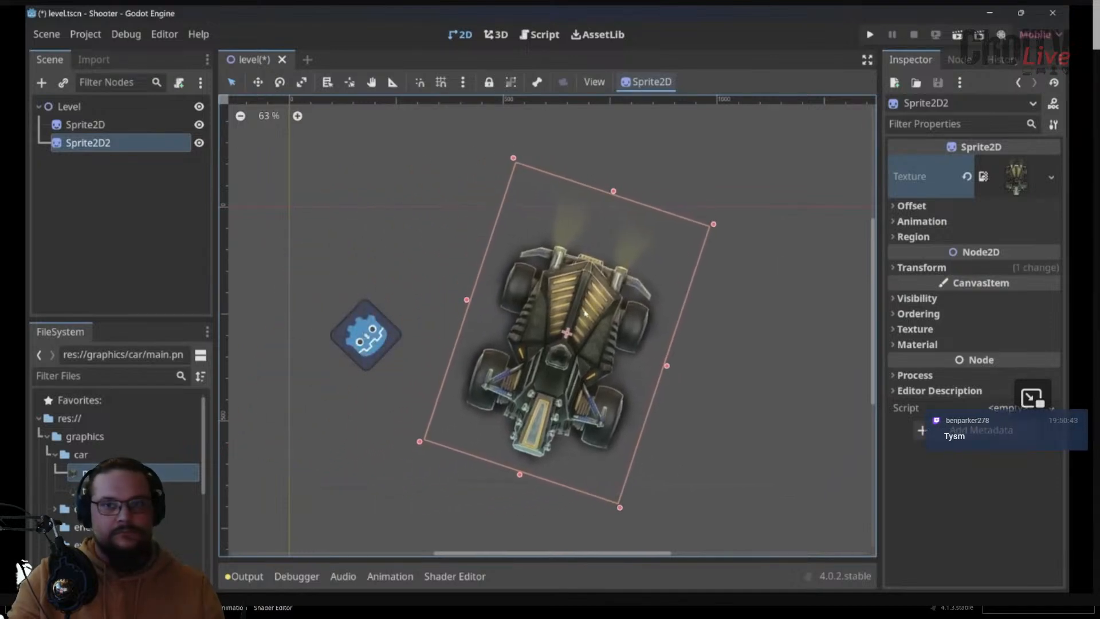
# Watch how the tutorial adjusts the Level node's rotation and inspects its child sprites
pyautogui.click(70, 107)
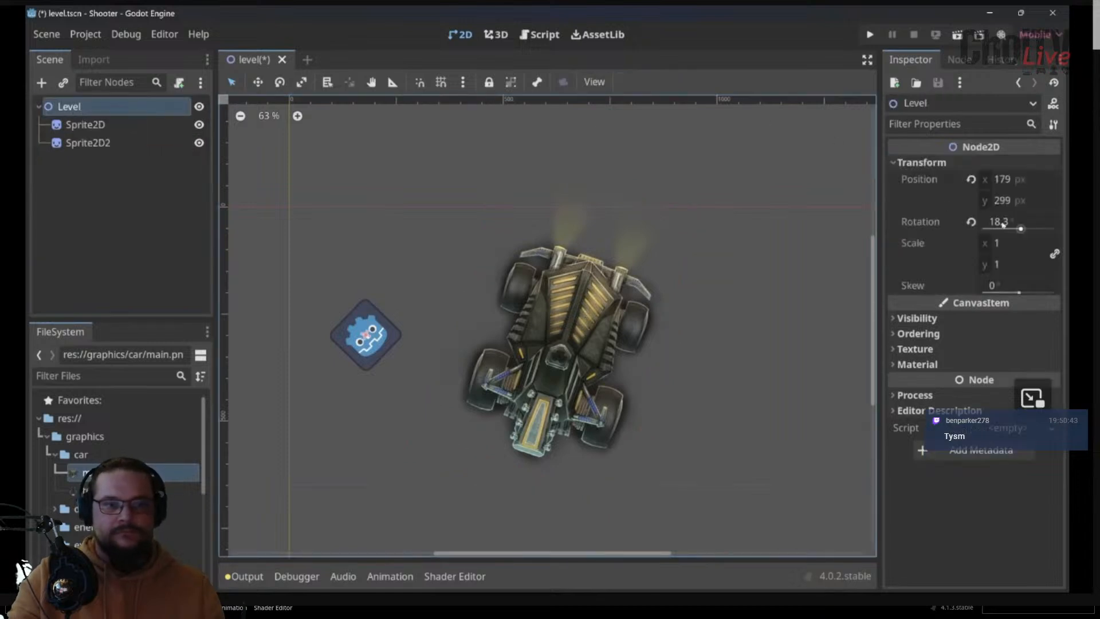
pyautogui.moveTo(1020, 229); pyautogui.dragTo(1016, 232)
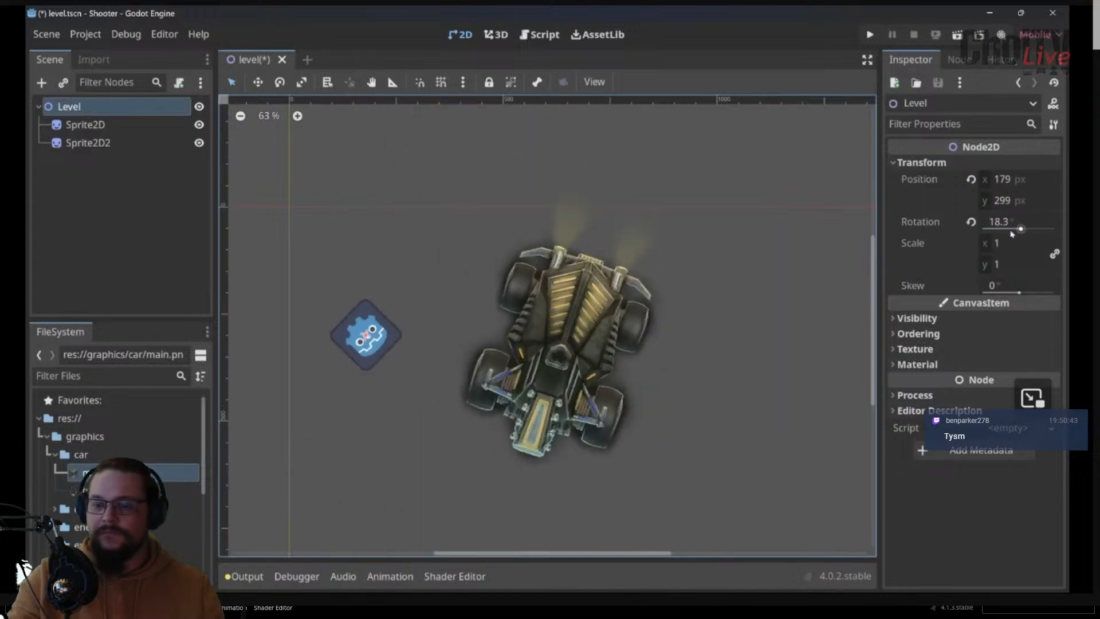
pyautogui.click(85, 125)
pyautogui.press('Down')
pyautogui.press('Up')
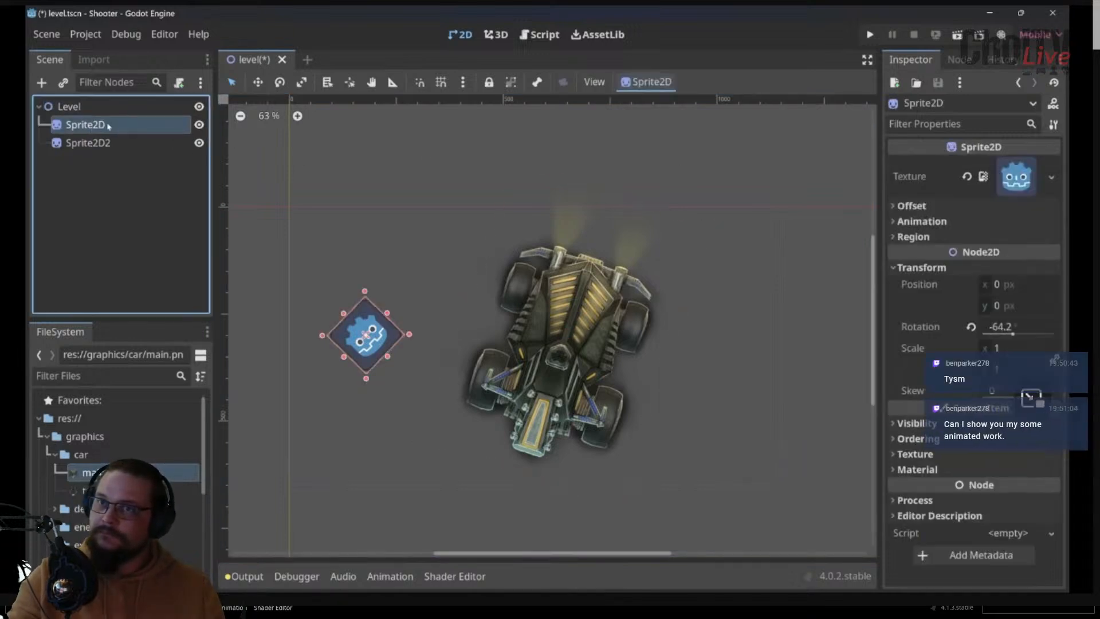
# Watch how the tutorial renames the icon sprite as Logo and the vehicle sprite as Car
pyautogui.doubleClick(98, 125)
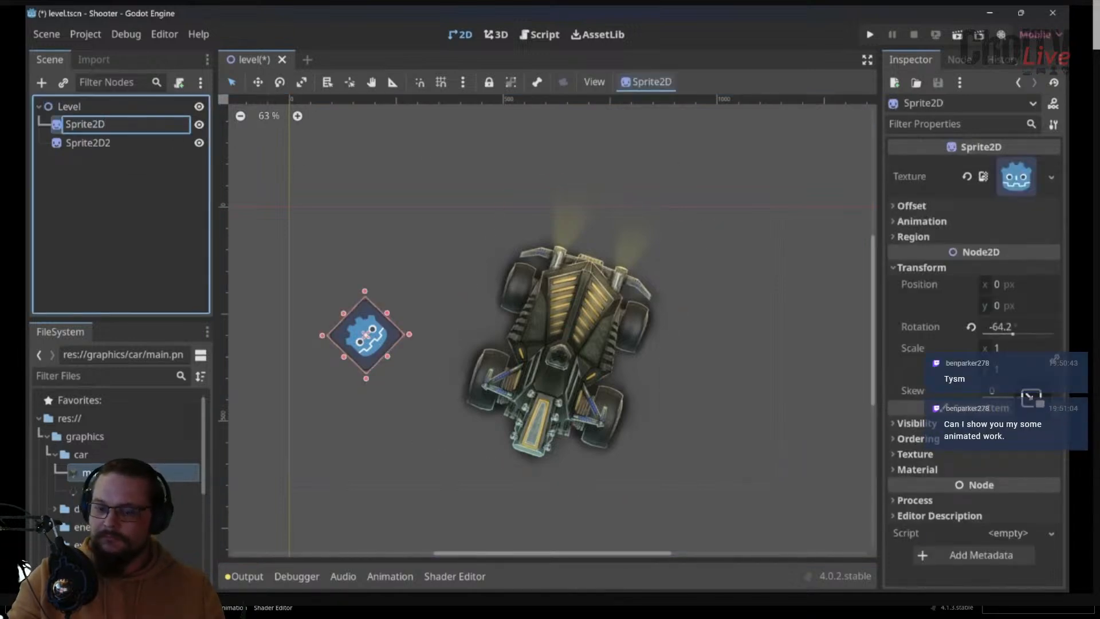
pyautogui.hotkey('ctrl', 'a')
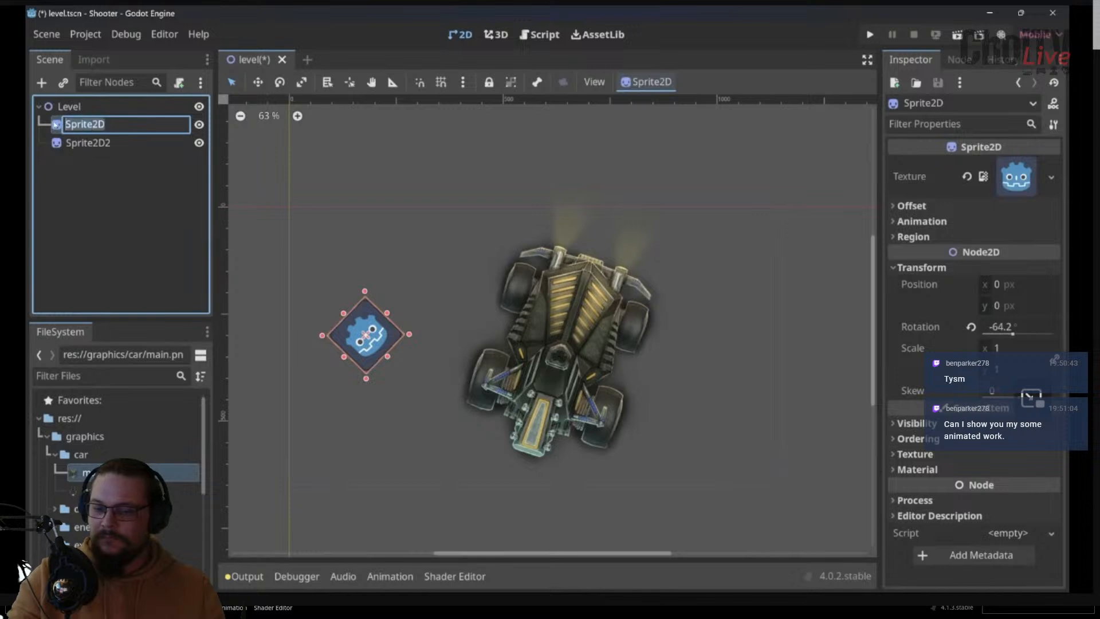
pyautogui.write('Logo')
pyautogui.press('Return')
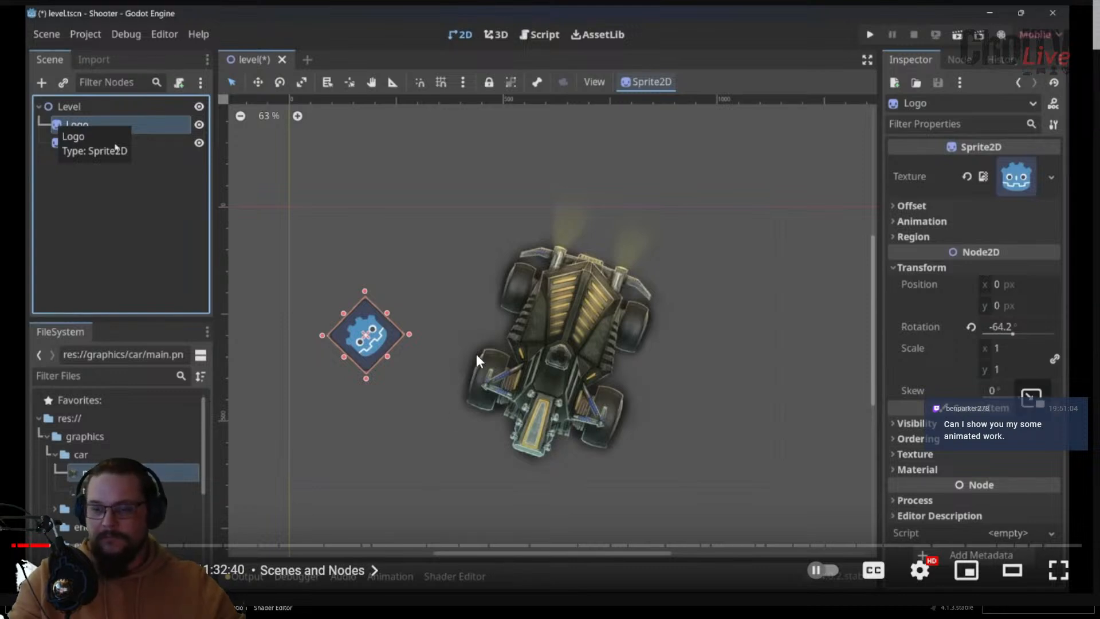
pyautogui.doubleClick(117, 144)
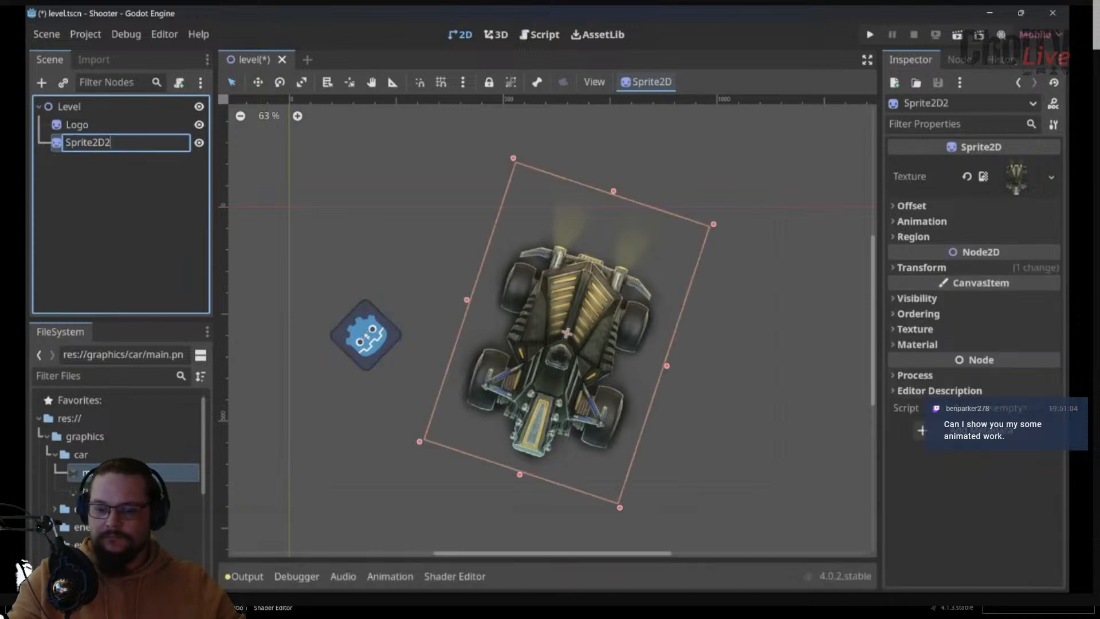
pyautogui.hotkey('ctrl', 'a')
pyautogui.write('Car')
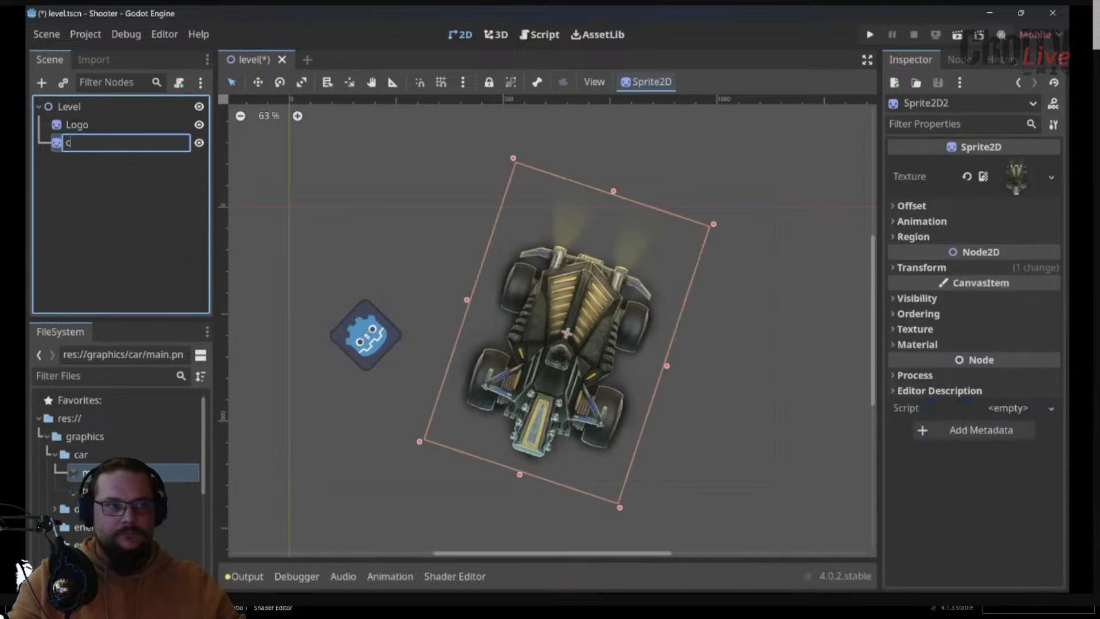
pyautogui.press('Return')
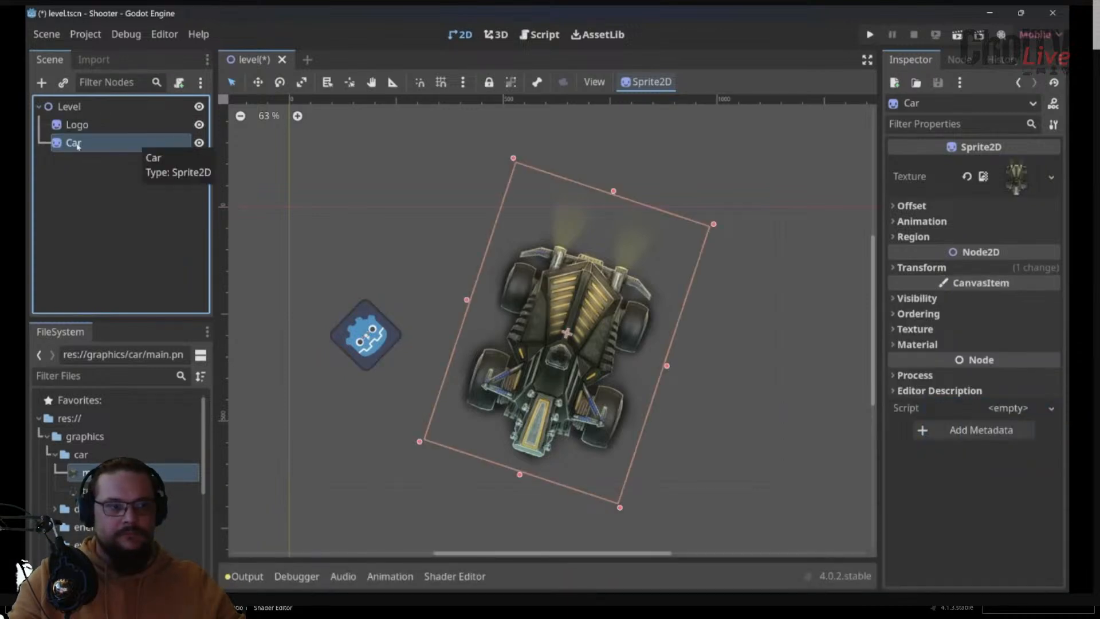
# Watch how the tutorial makes Car a child of Logo, check a new browser tab and close it, and resume the video
pyautogui.moveTo(78, 146); pyautogui.dragTo(88, 126)
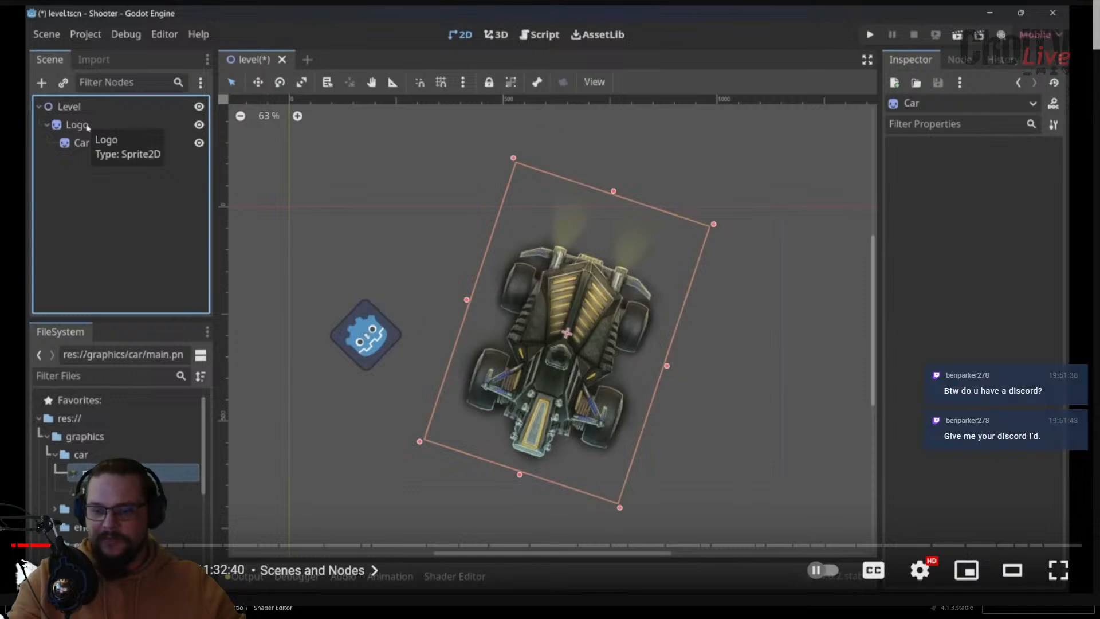
pyautogui.hotkey('ctrl', 't')
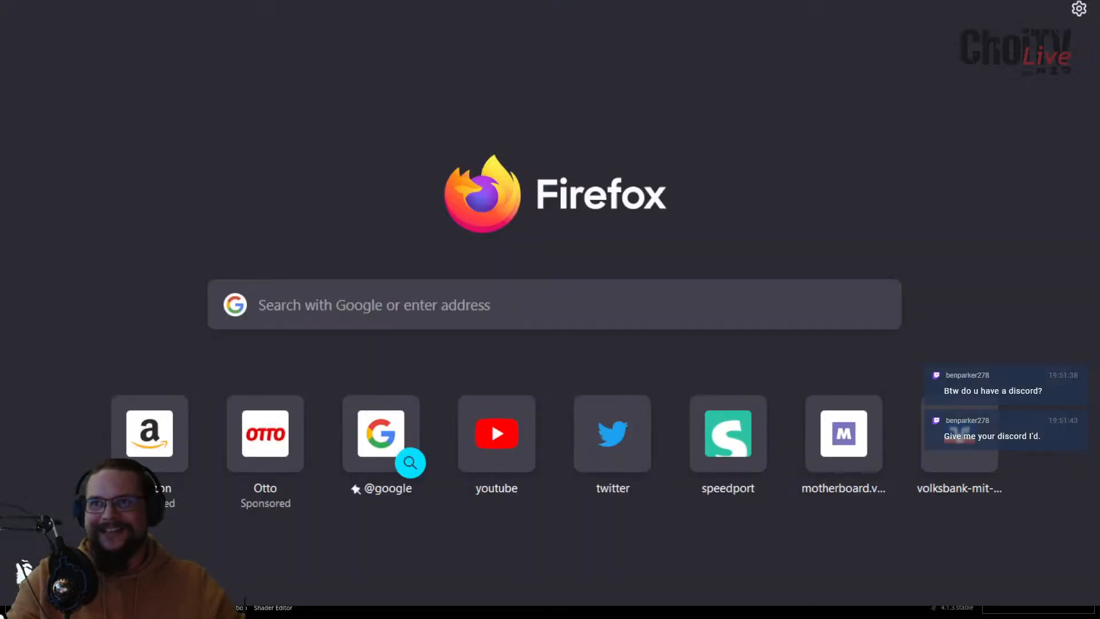
pyautogui.hotkey('ctrl', 'w')
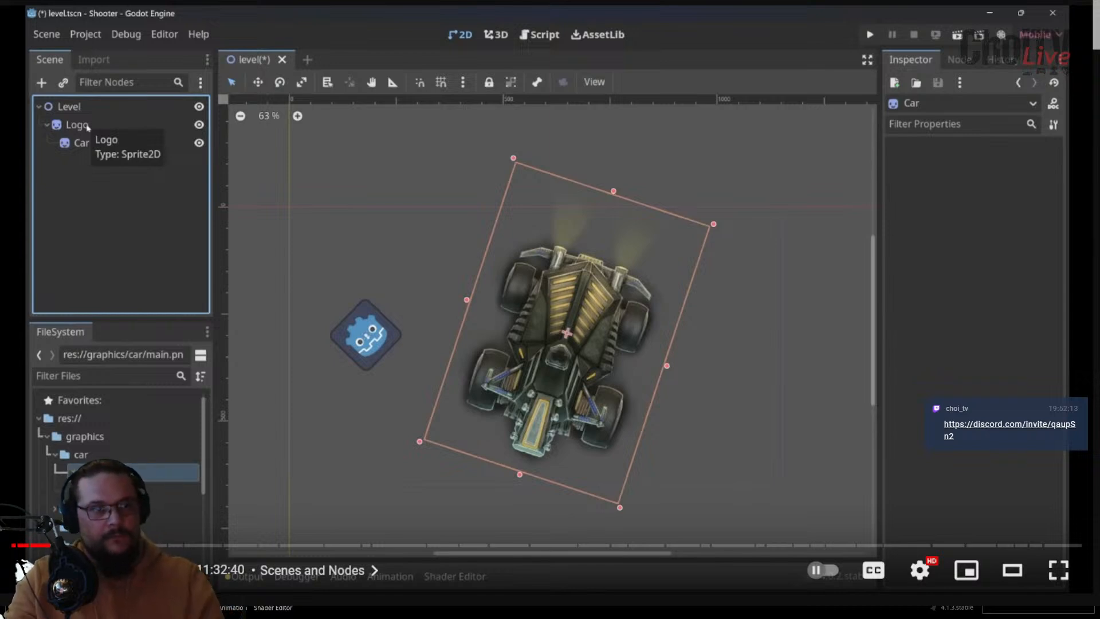
pyautogui.press('space')
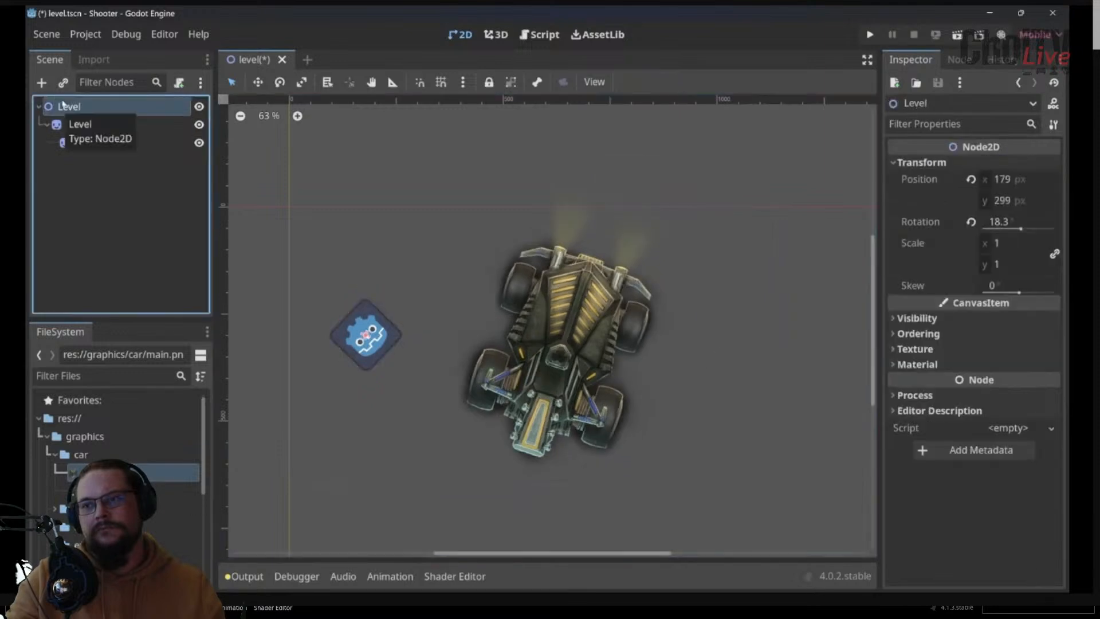
# Watch how the tutorial inspects the Level, Logo and Car nodes, adjusts Level's rotation and underlines the node hierarchy
pyautogui.click(78, 124)
pyautogui.click(82, 143)
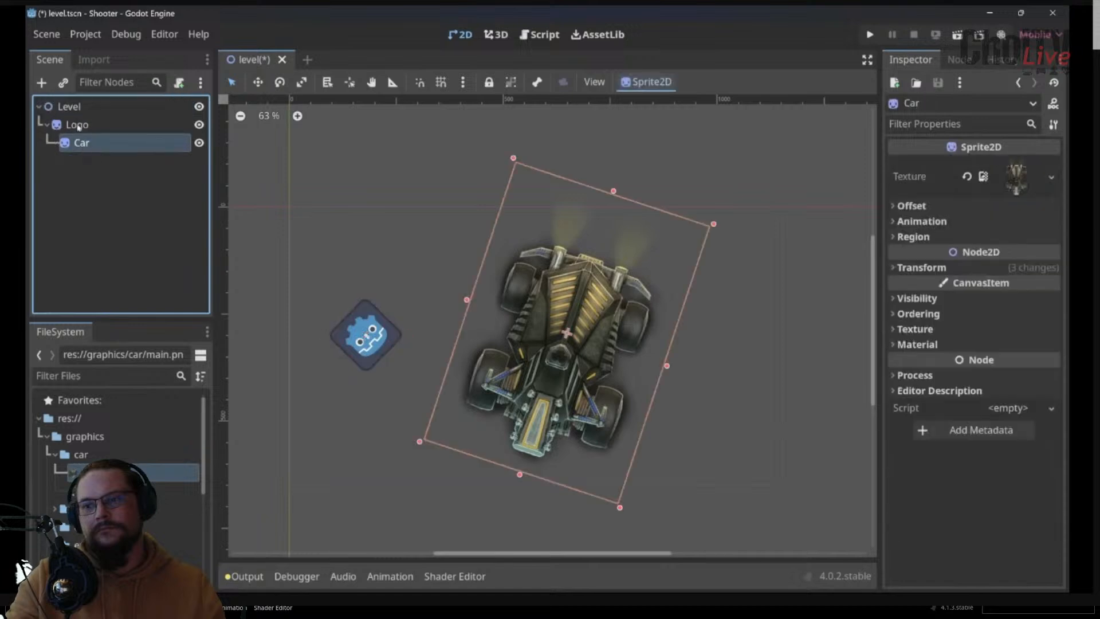
pyautogui.click(77, 125)
pyautogui.click(78, 107)
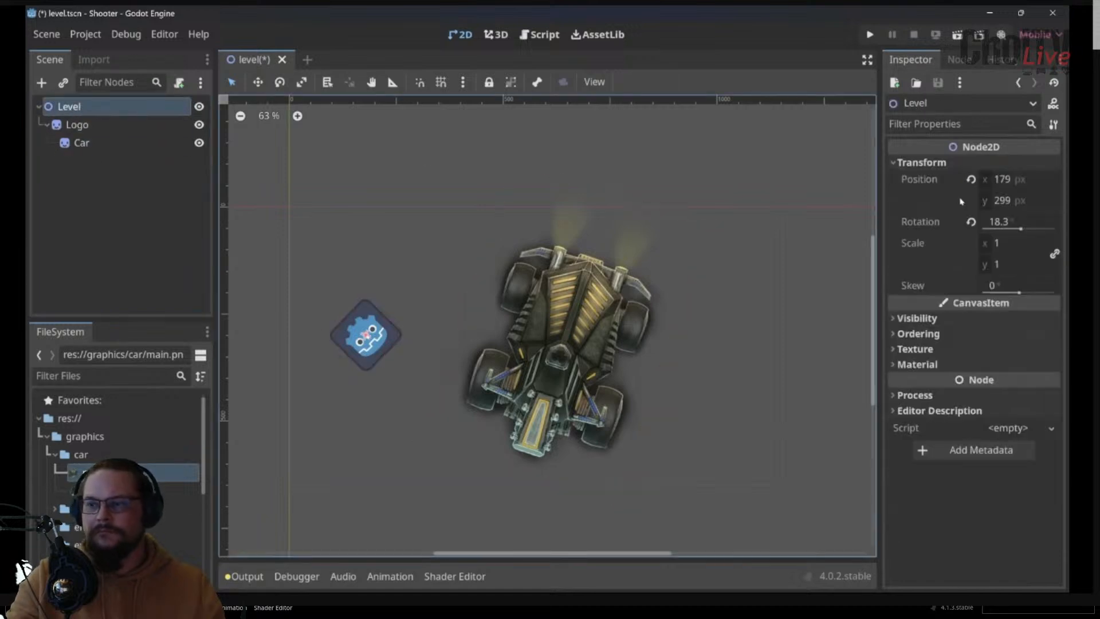
pyautogui.moveTo(1015, 225)
pyautogui.mouseDown()
pyautogui.moveTo(1006, 226)
pyautogui.moveTo(1021, 236)
pyautogui.mouseUp()
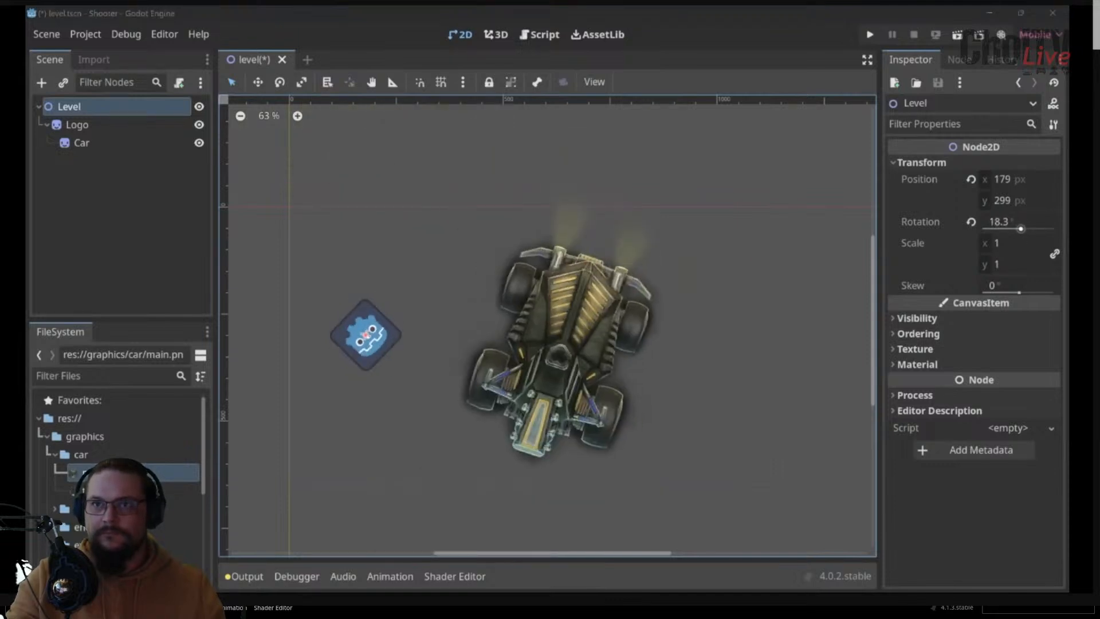
pyautogui.moveTo(40, 112)
pyautogui.mouseDown()
pyautogui.moveTo(95, 113)
pyautogui.moveTo(90, 133)
pyautogui.moveTo(106, 132)
pyautogui.moveTo(106, 152)
pyautogui.mouseUp()
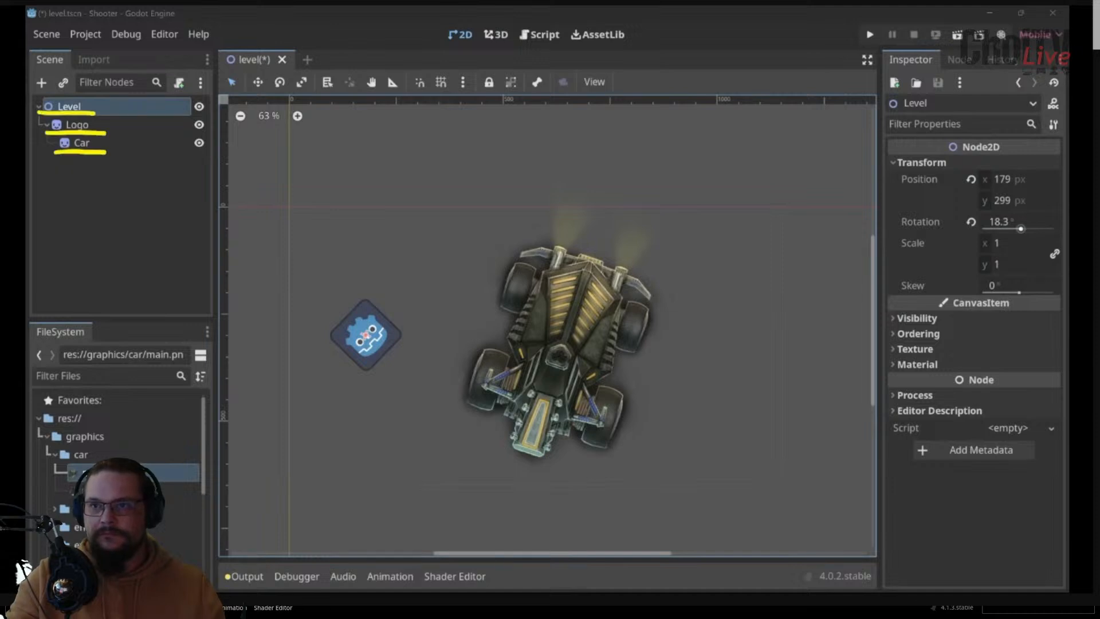
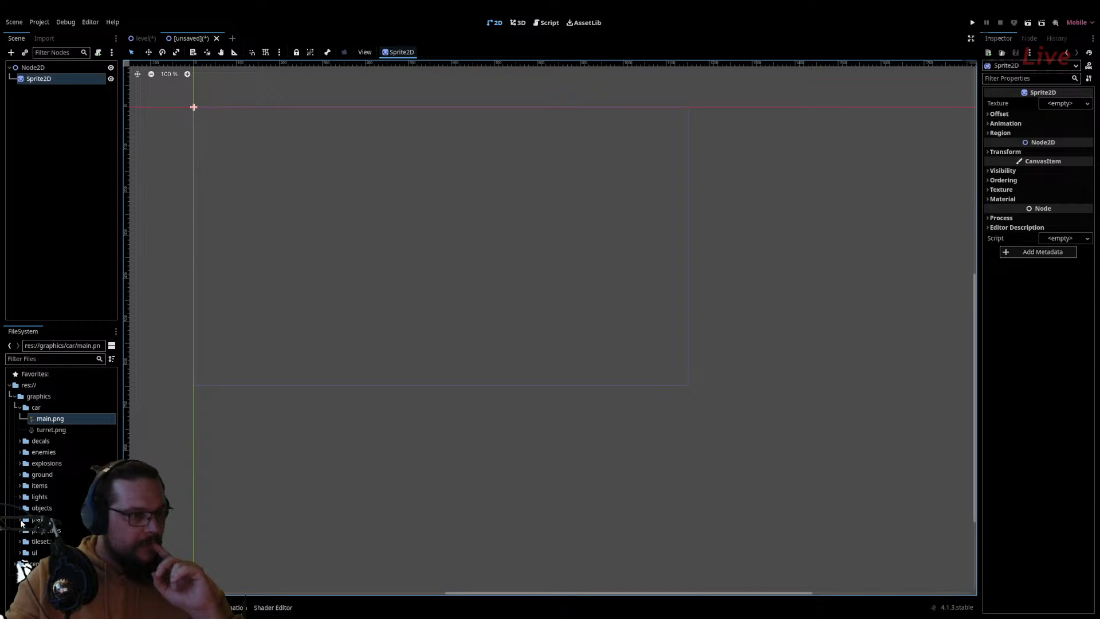
# Assign the player image from graphics/player as the Sprite2D texture and move the sprite inside the viewport frame
pyautogui.click(22, 520)
pyautogui.moveTo(47, 532); pyautogui.dragTo(1061, 104)
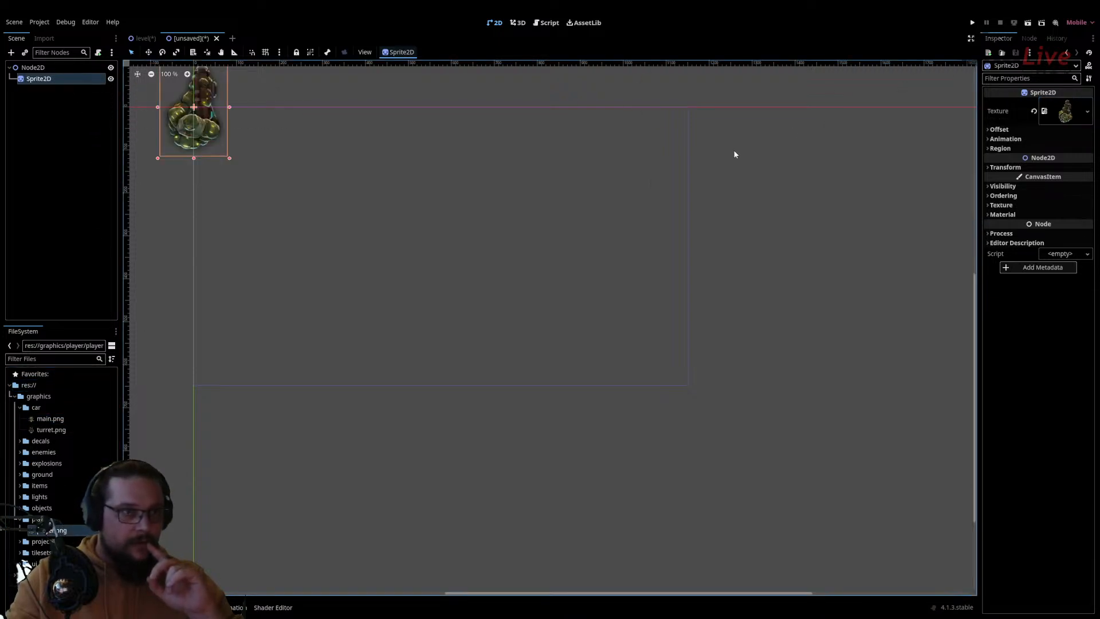
pyautogui.moveTo(215, 138); pyautogui.dragTo(446, 253)
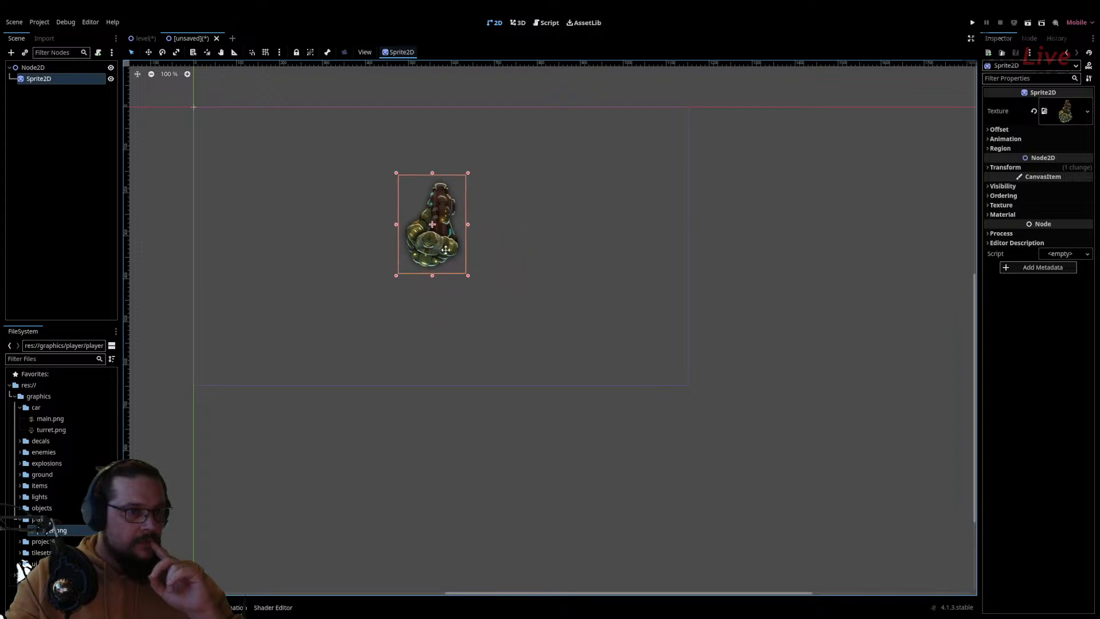
# Save the new scene as player and compare it with the level scene
pyautogui.click(32, 67)
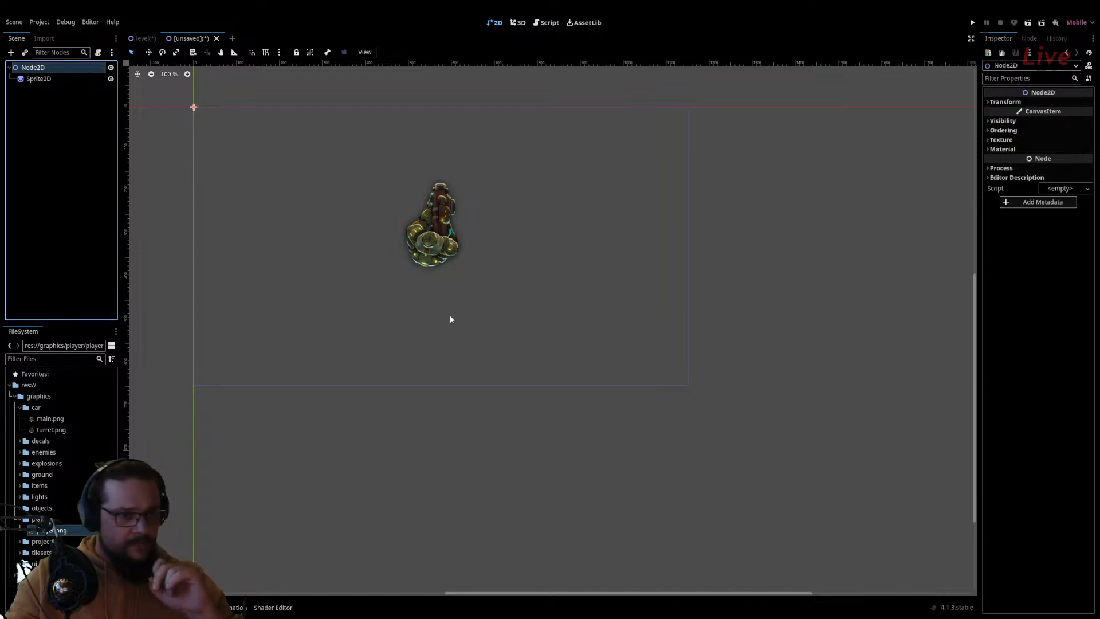
pyautogui.click(444, 422)
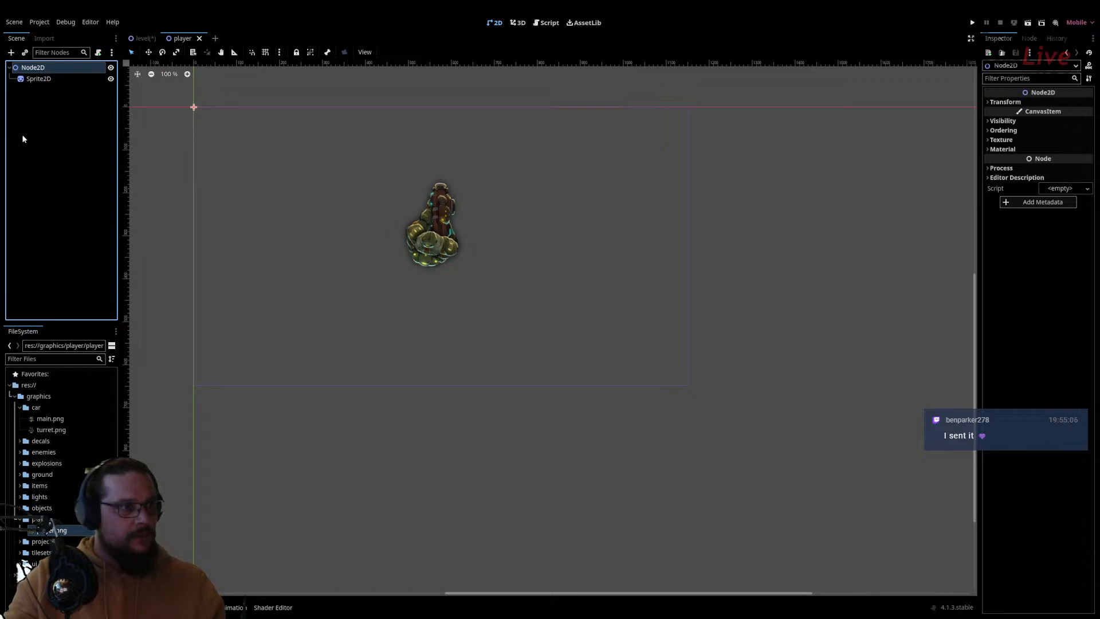
pyautogui.click(137, 39)
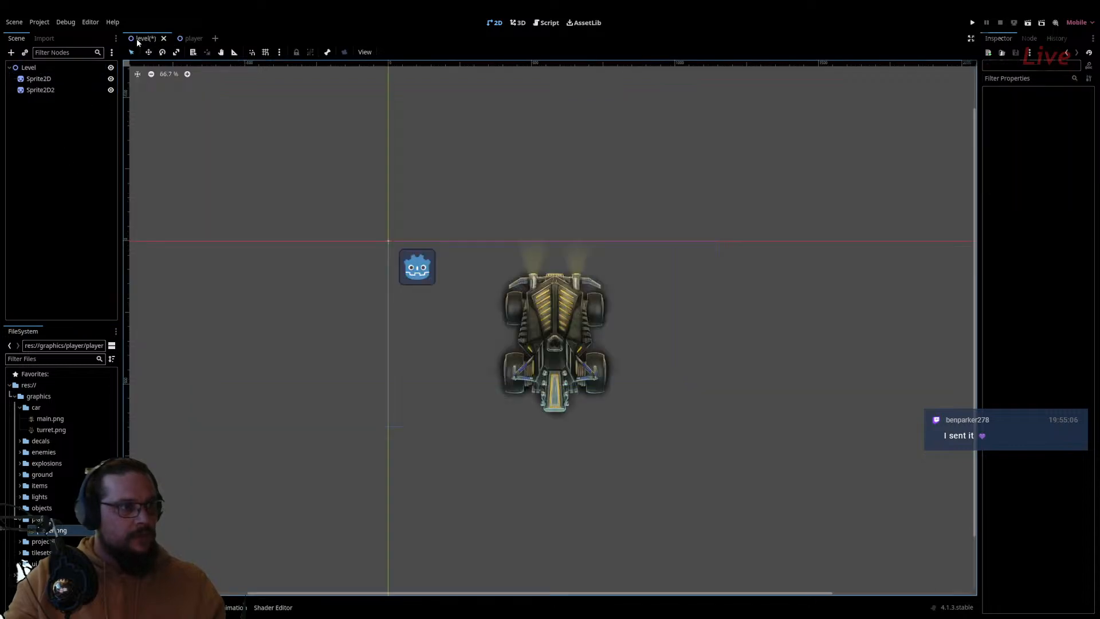
pyautogui.click(186, 39)
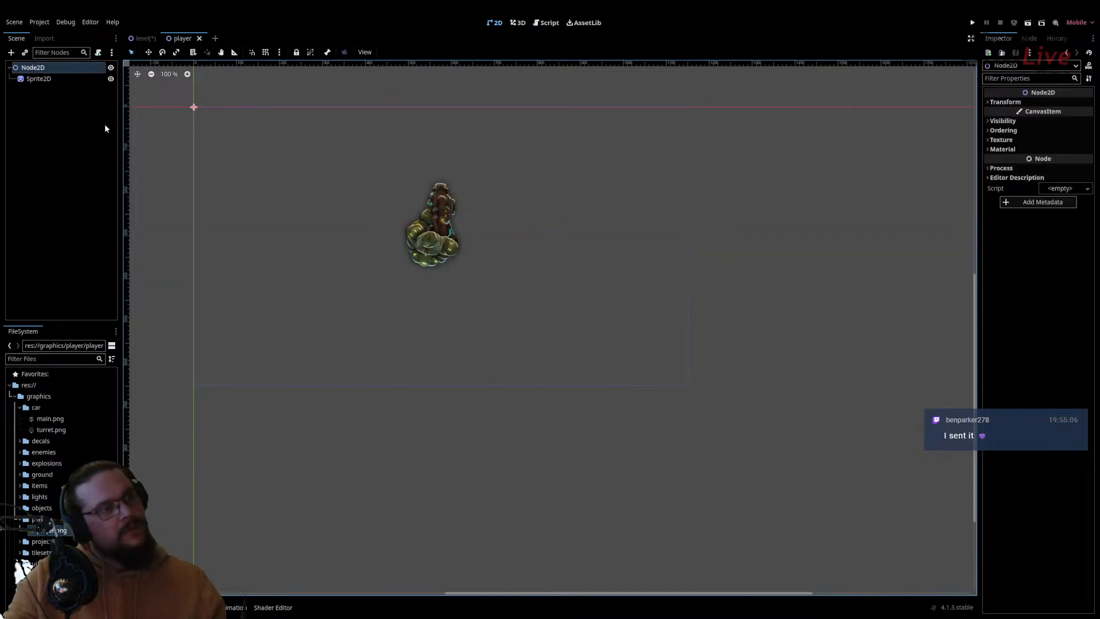
# Rename the player scene's root Node2D as Player and its Sprite2D child as player
pyautogui.click(106, 165)
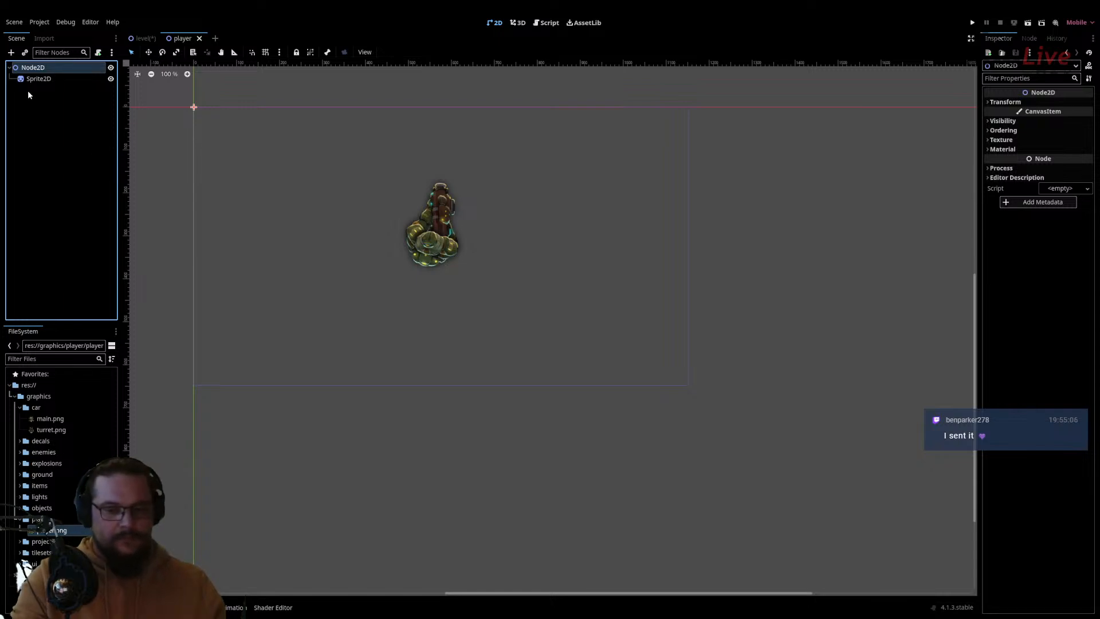
pyautogui.press('F2')
pyautogui.write('Player')
pyautogui.press('Return')
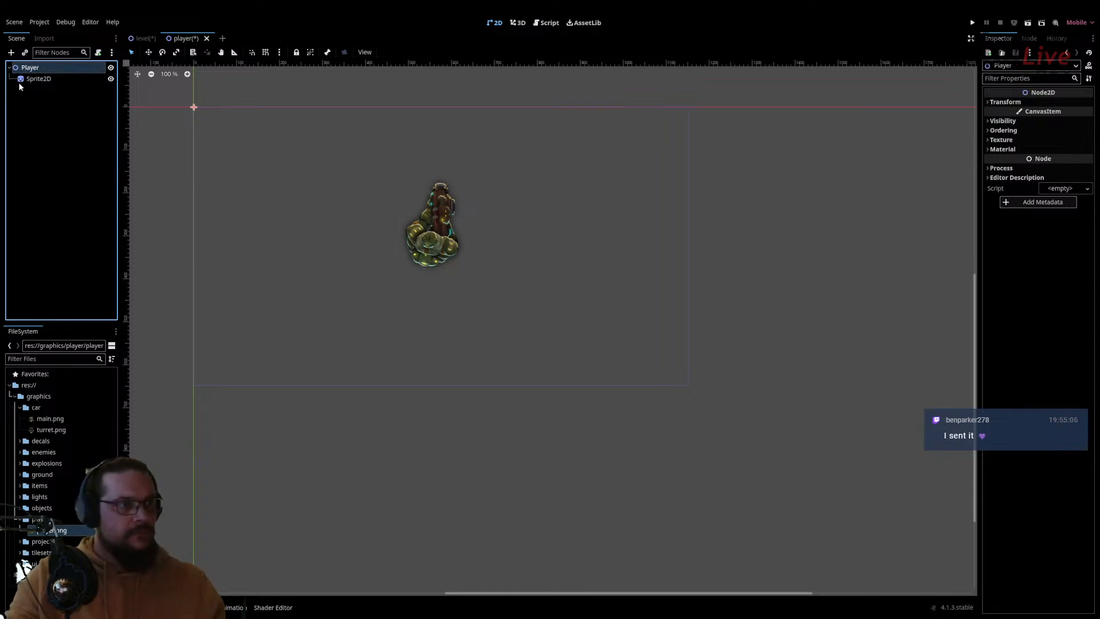
pyautogui.click(35, 80)
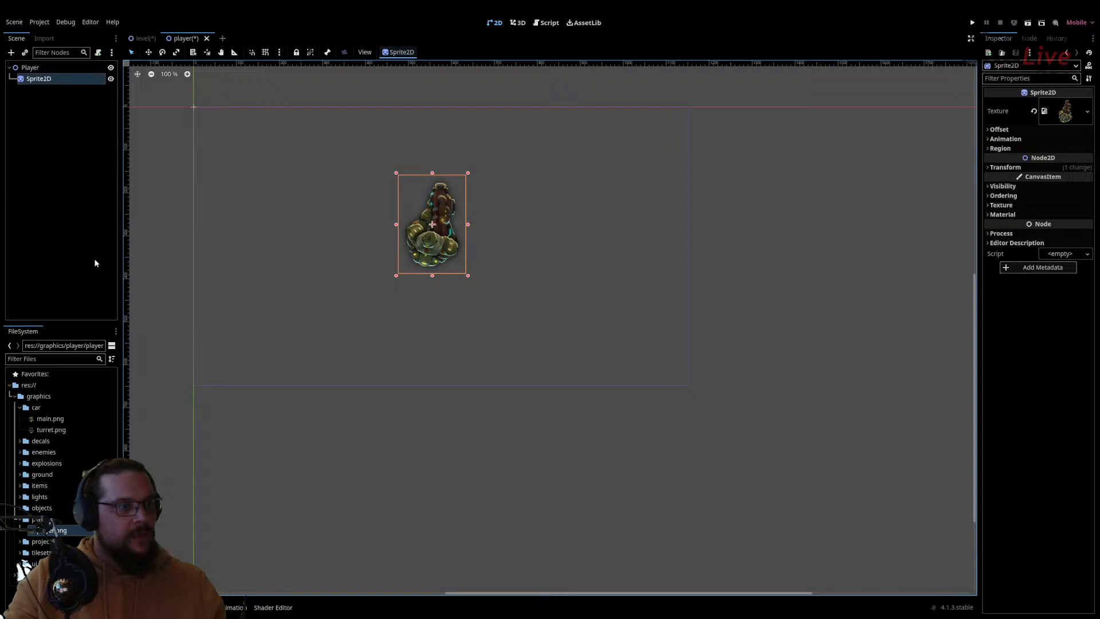
pyautogui.click(91, 186)
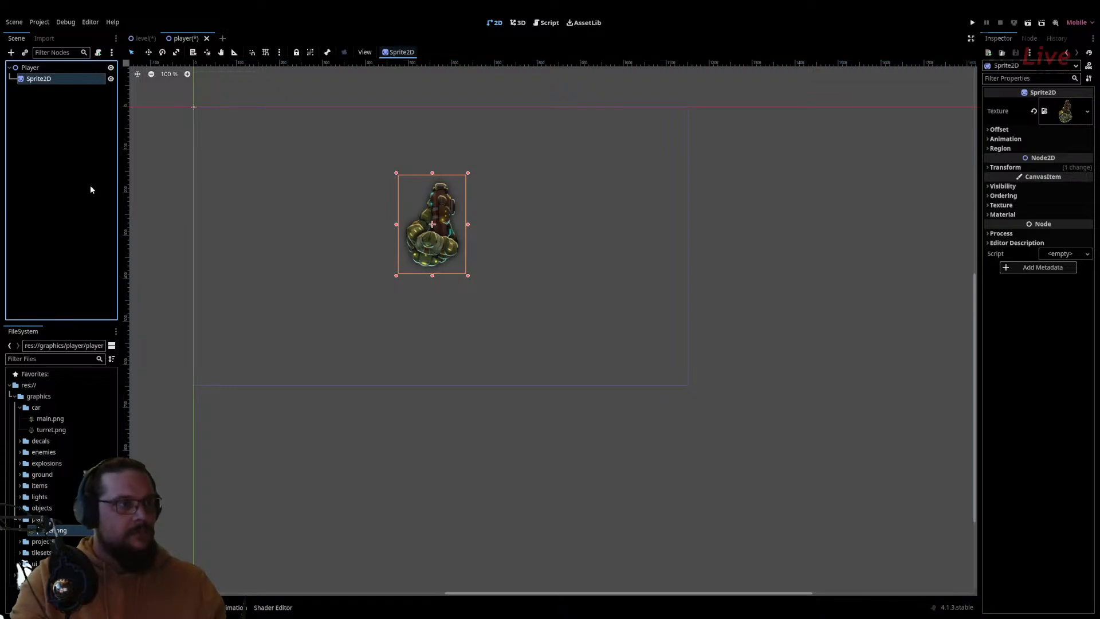
pyautogui.hotkey('ctrl', 'z')
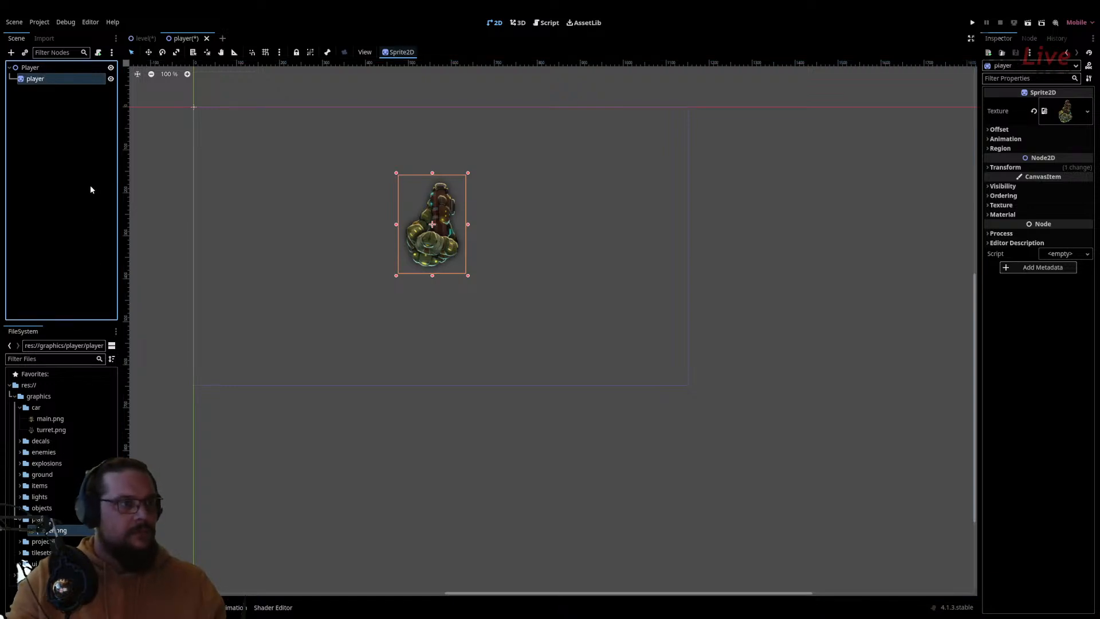
# Add a second Sprite2D under the Player root node and rename it as laser
pyautogui.click(30, 67)
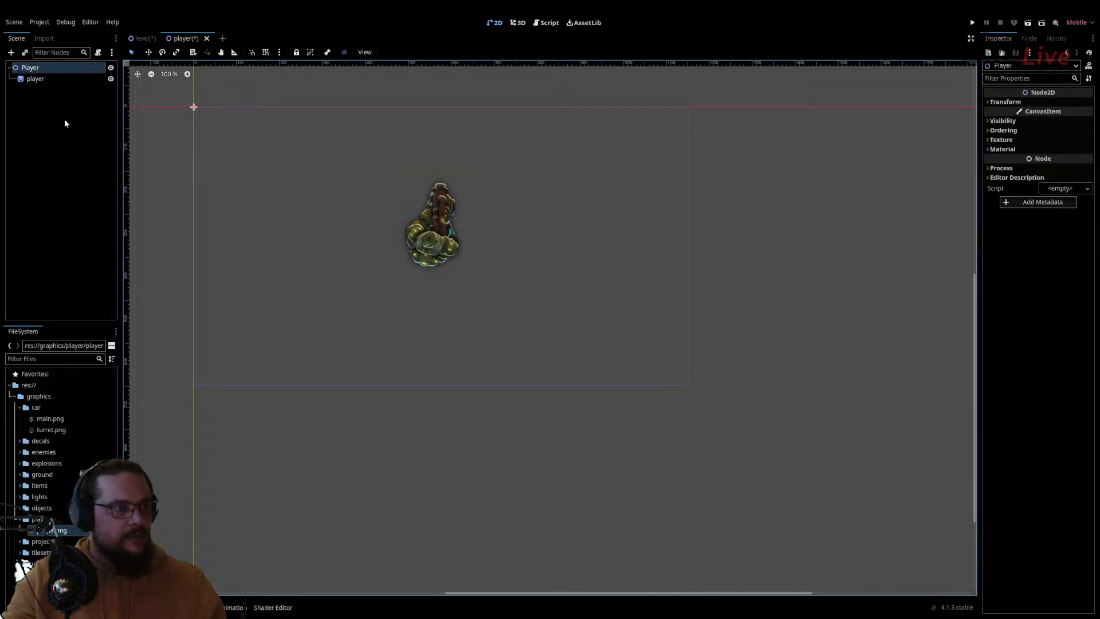
pyautogui.click(70, 155)
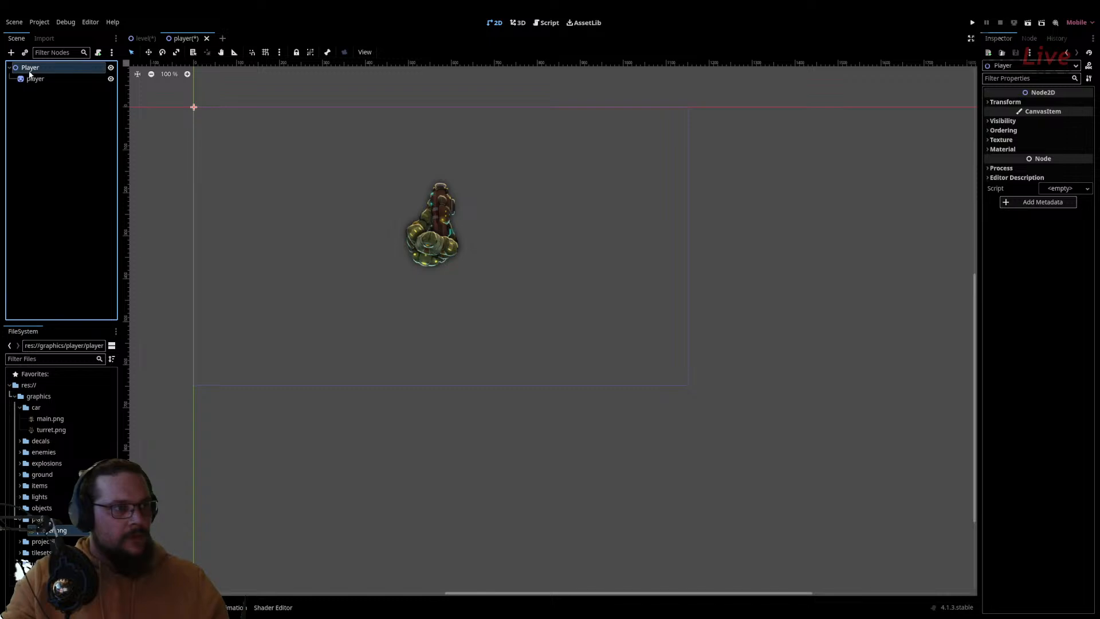
pyautogui.click(11, 52)
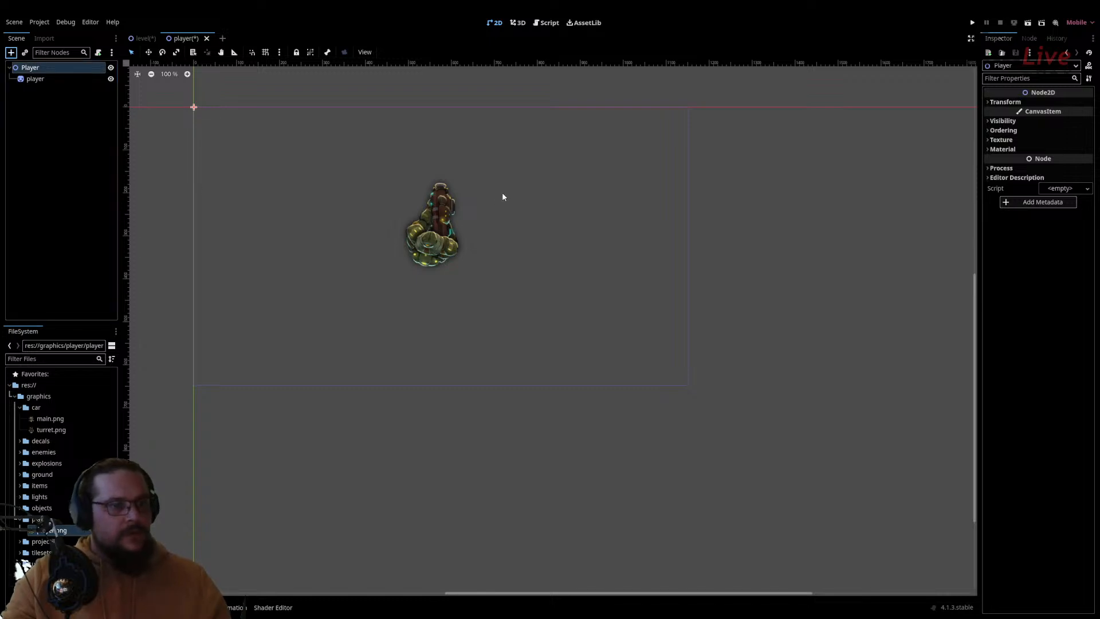
pyautogui.doubleClick(465, 253)
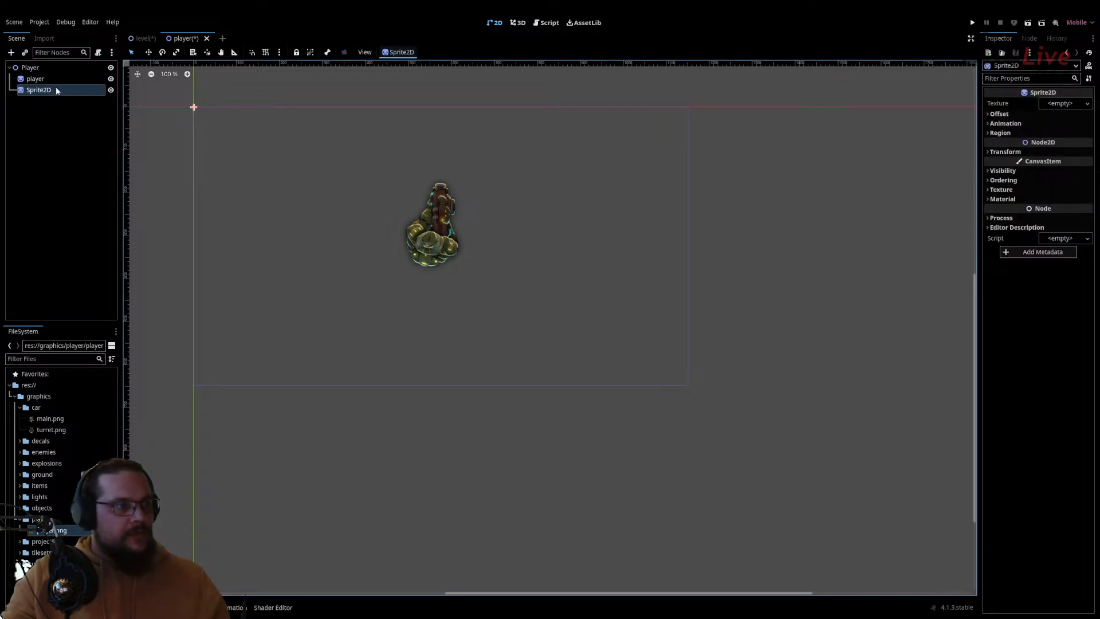
pyautogui.click(70, 186)
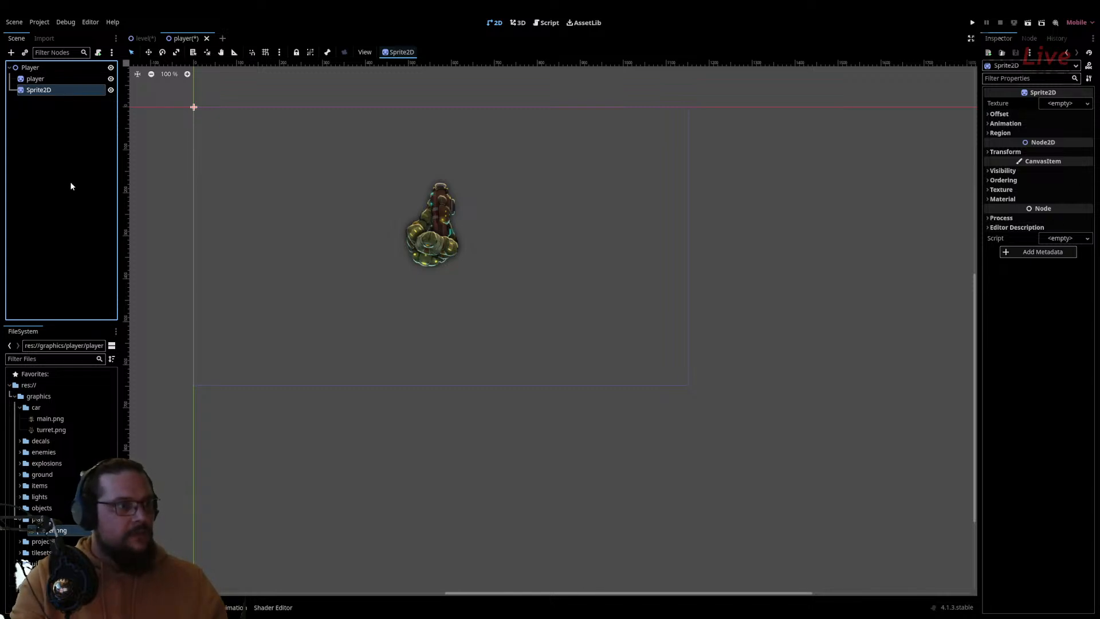
pyautogui.press('F2')
pyautogui.write('laser')
pyautogui.press('Return')
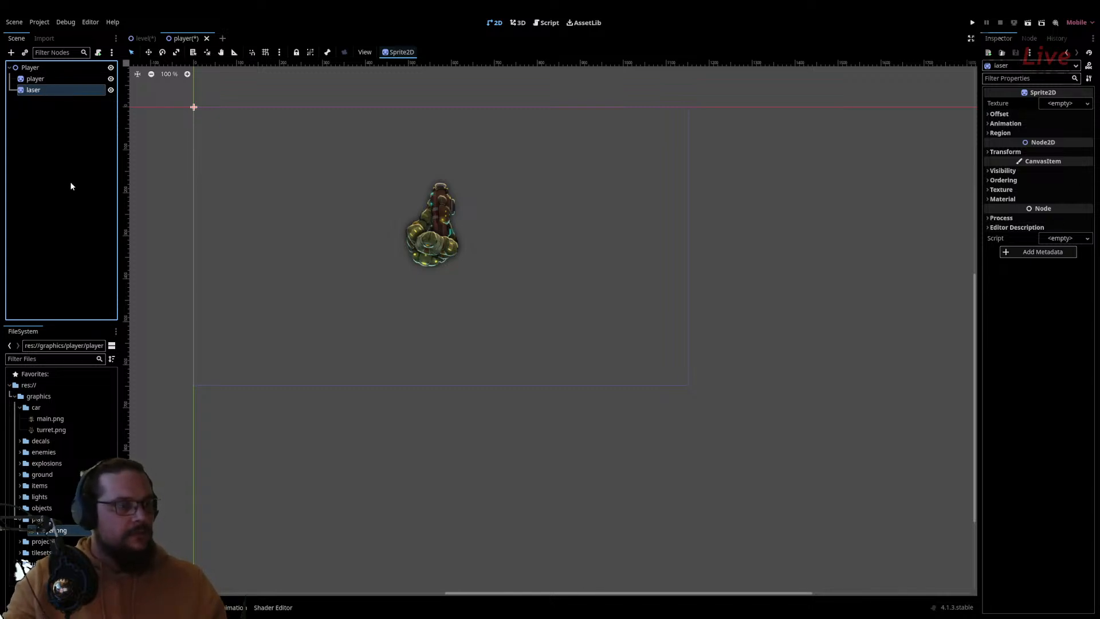
# Check the level scene, return to the player scene, assign the blue projectile texture to the laser sprite and place it above the player's gun
pyautogui.click(143, 38)
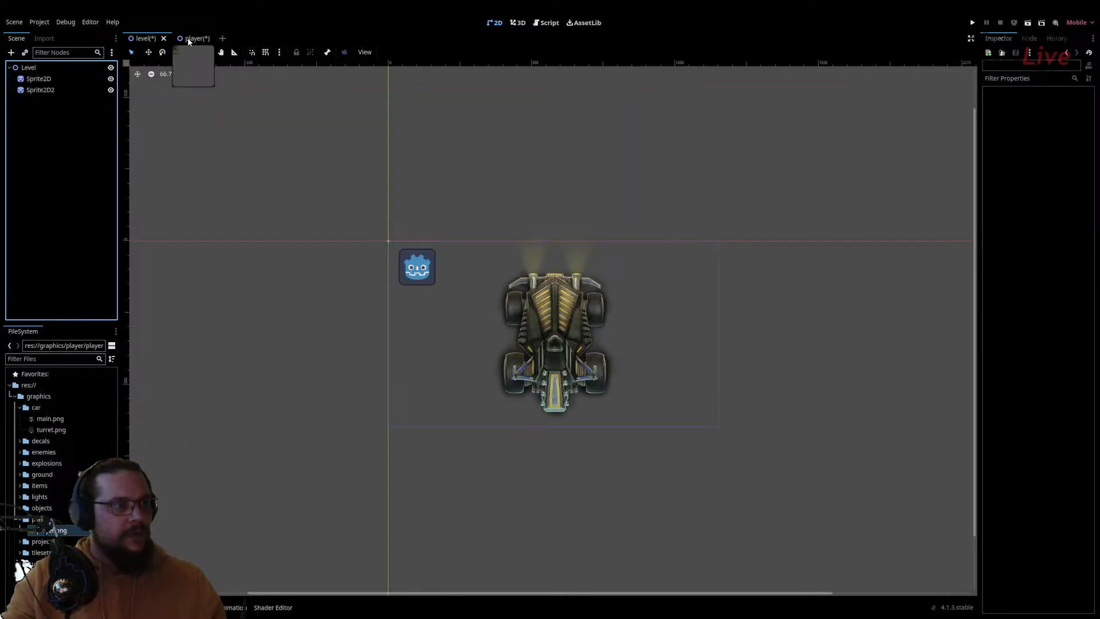
pyautogui.click(188, 39)
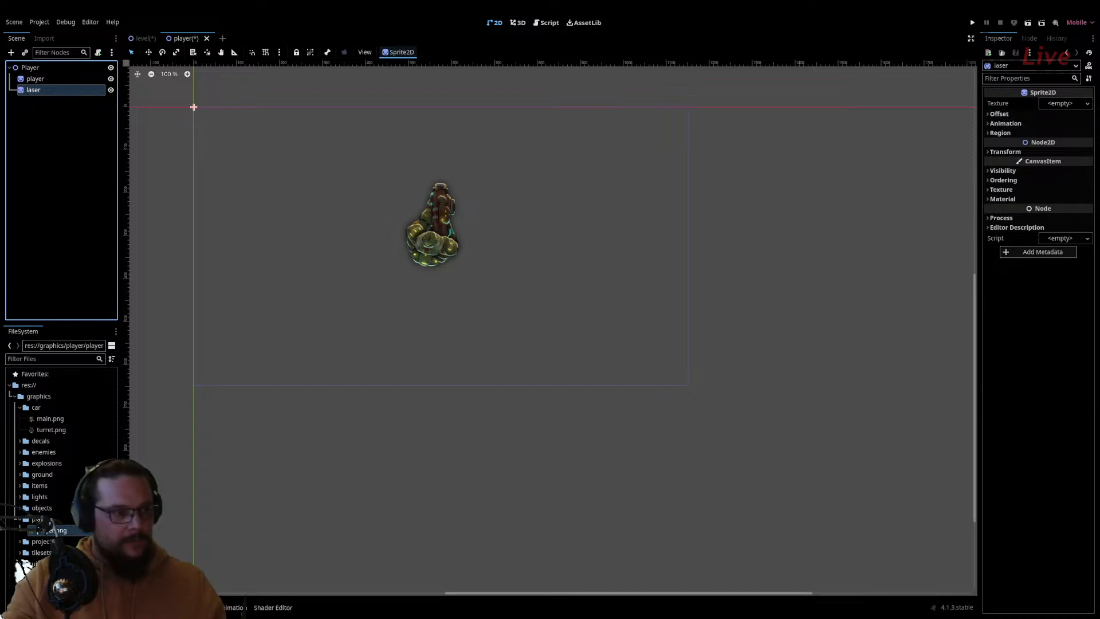
pyautogui.click(21, 542)
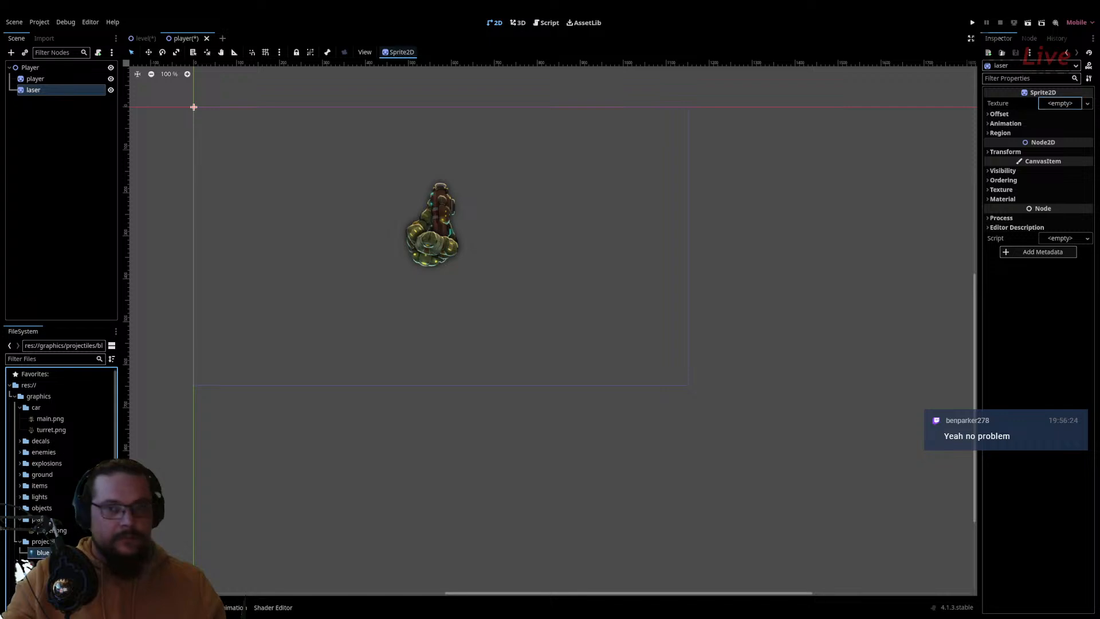
pyautogui.moveTo(46, 553); pyautogui.dragTo(1067, 109)
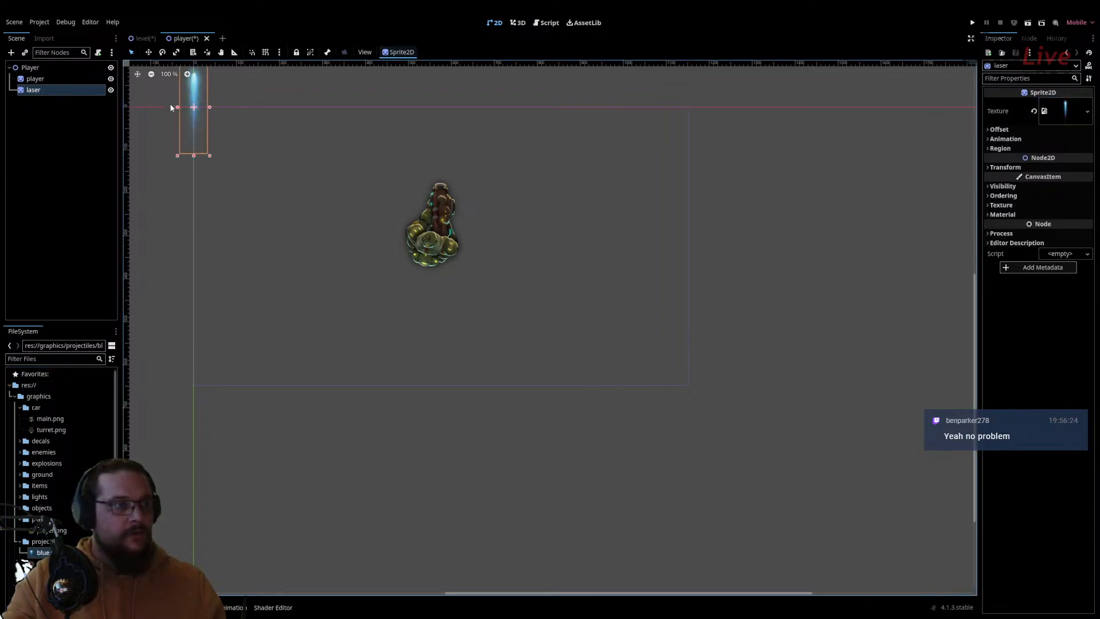
pyautogui.moveTo(196, 93); pyautogui.dragTo(443, 144)
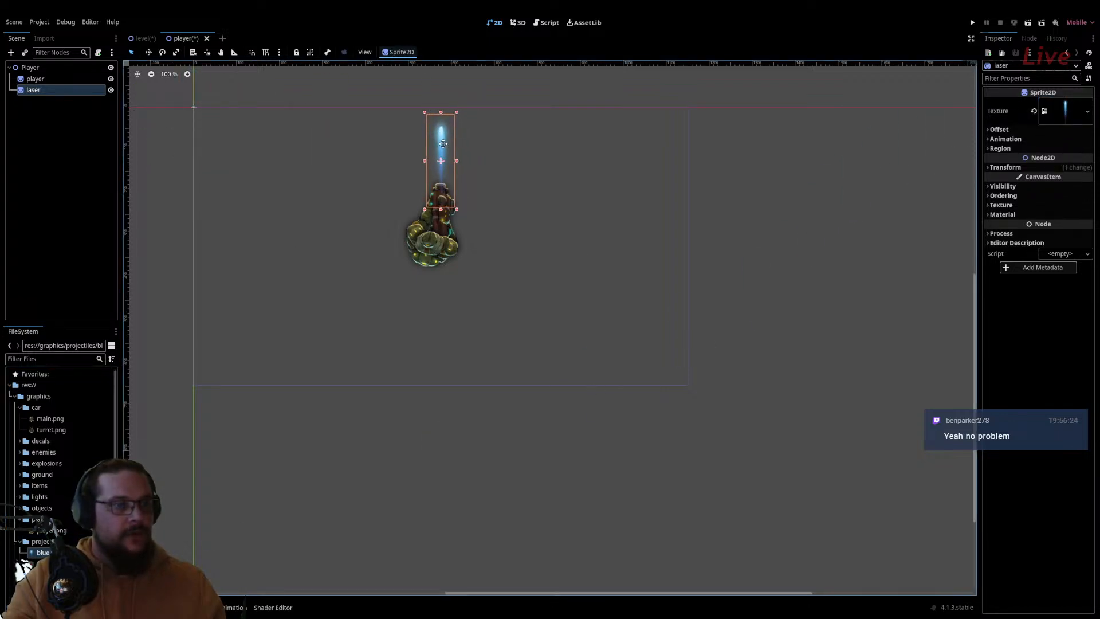
pyautogui.click(589, 166)
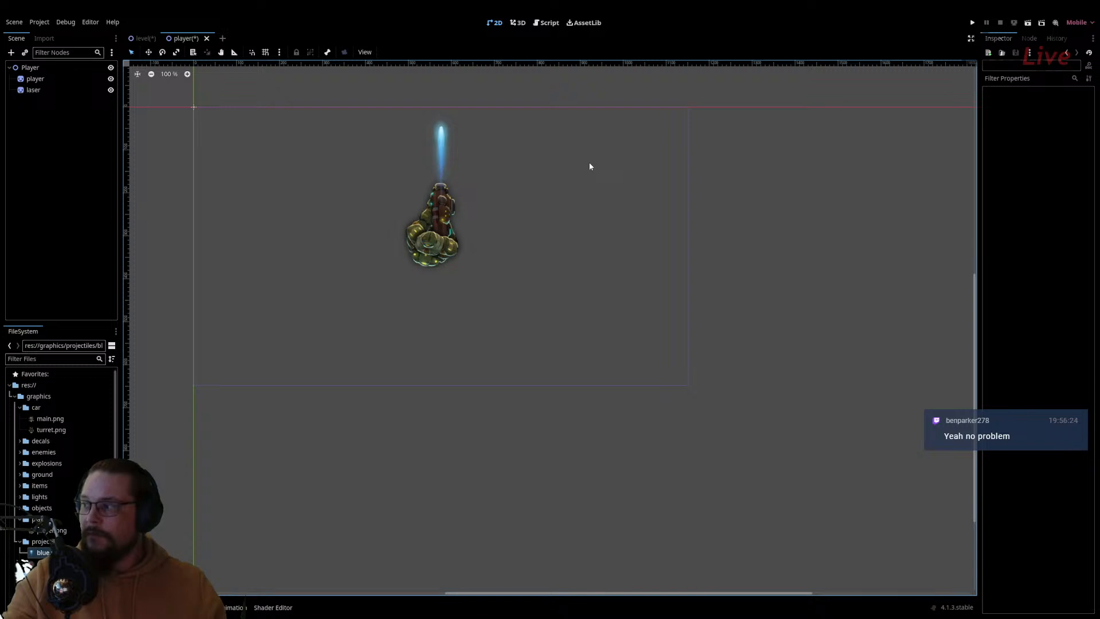
# Switch to the tutorial video and watch how the exercise's new scene gets a Node2D root named Player
pyautogui.hotkey('alt', 'Tab')
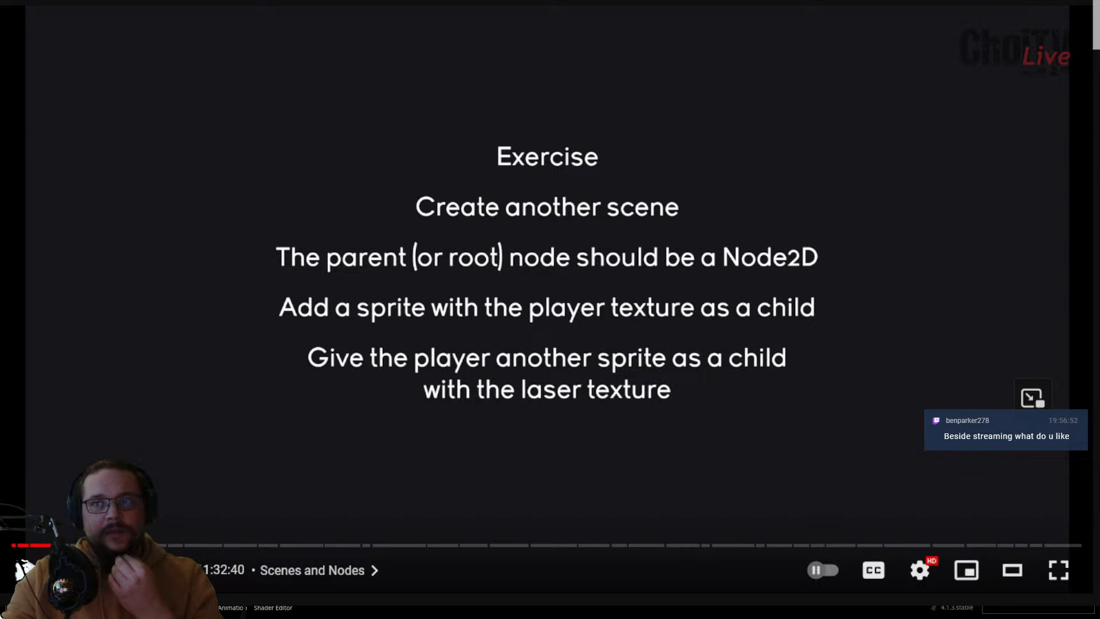
pyautogui.click(808, 118)
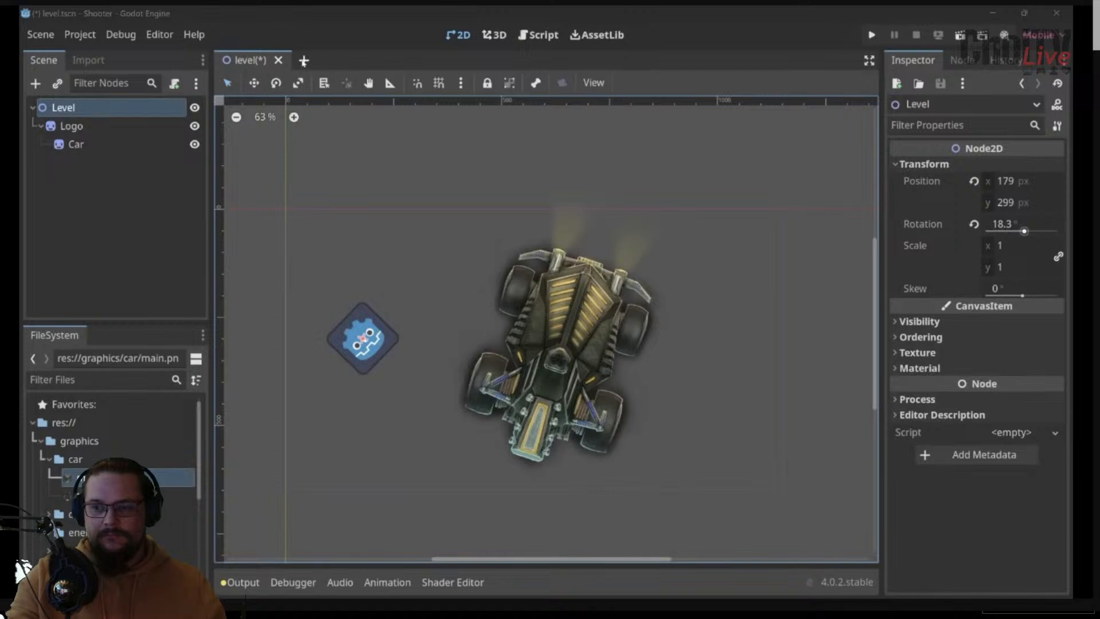
pyautogui.click(303, 61)
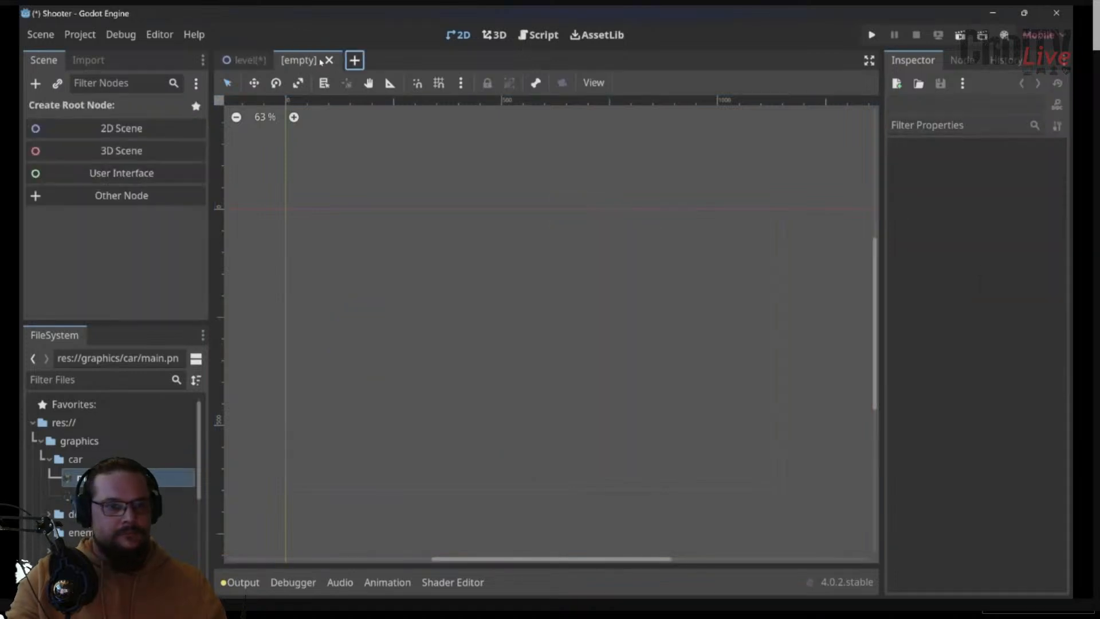
pyautogui.click(127, 129)
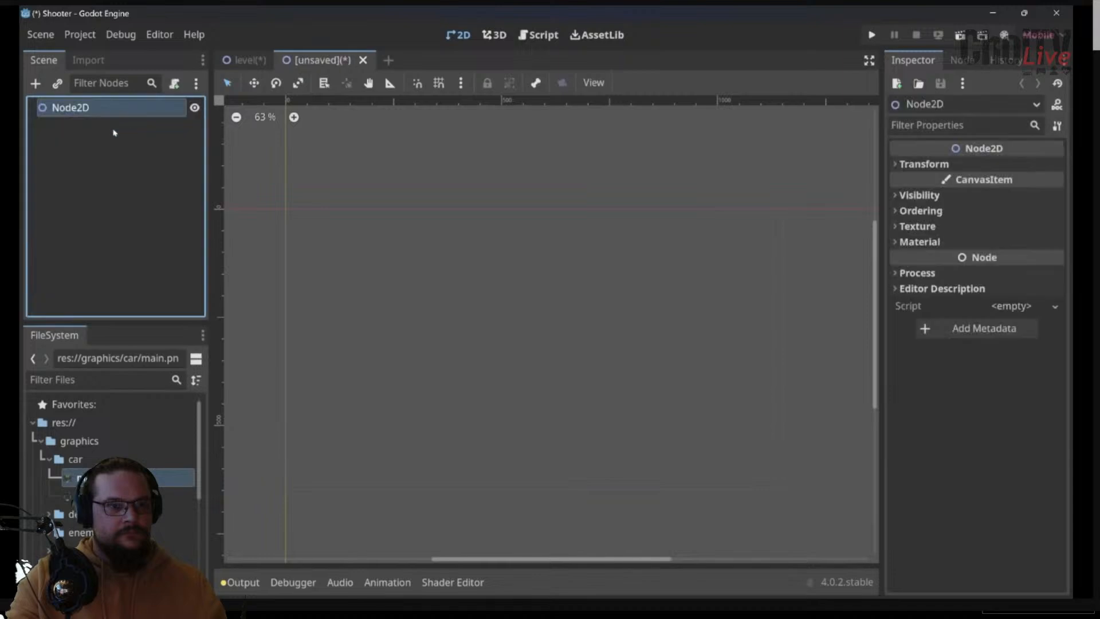
pyautogui.doubleClick(80, 108)
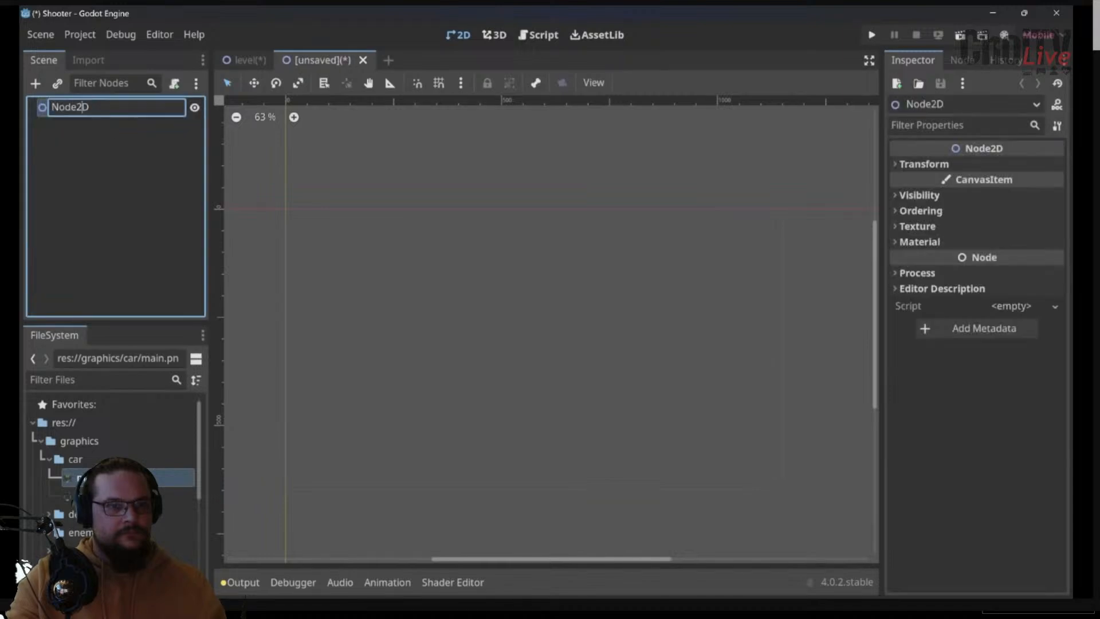
pyautogui.write('Player')
pyautogui.press('Return')
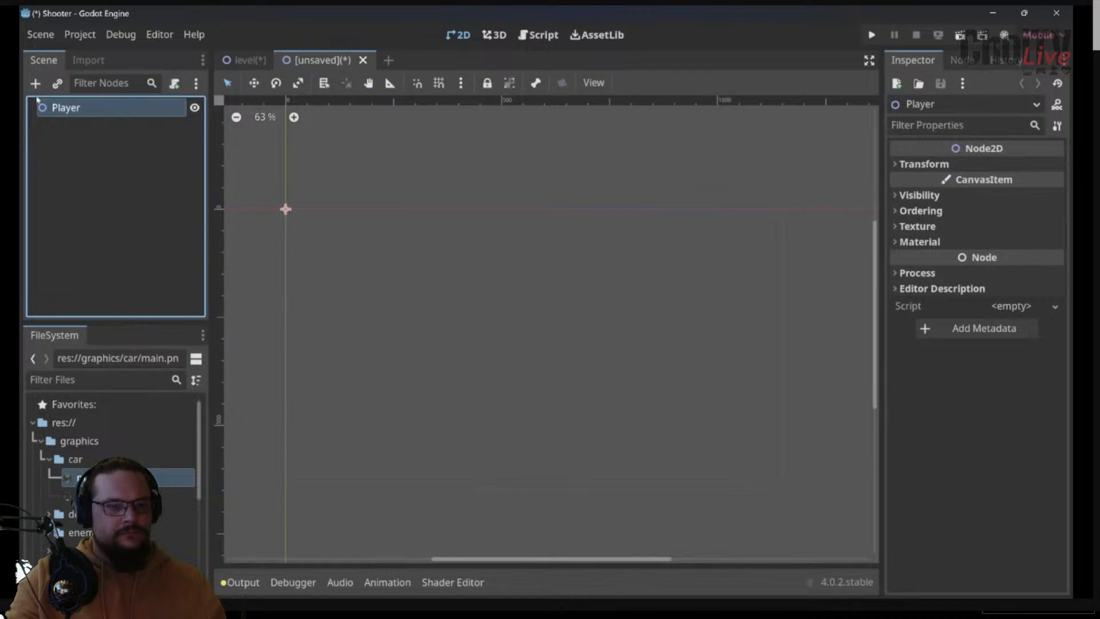
# Watch how the tutorial saves player.tscn in a new player folder under res://scenes, and pause the video
pyautogui.hotkey('ctrl', 's')
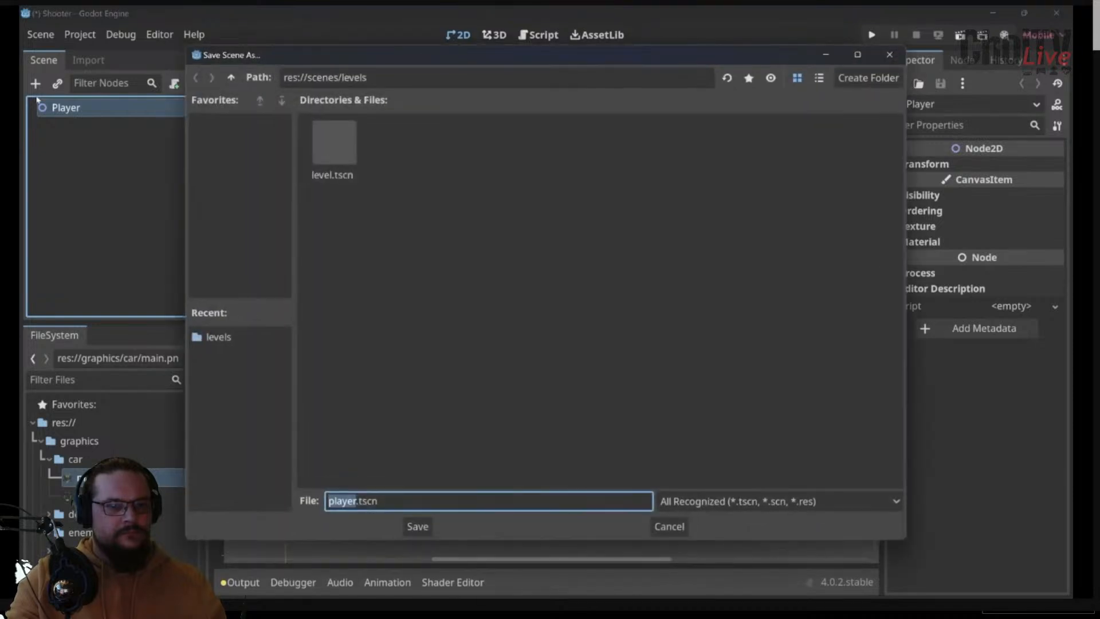
pyautogui.click(232, 77)
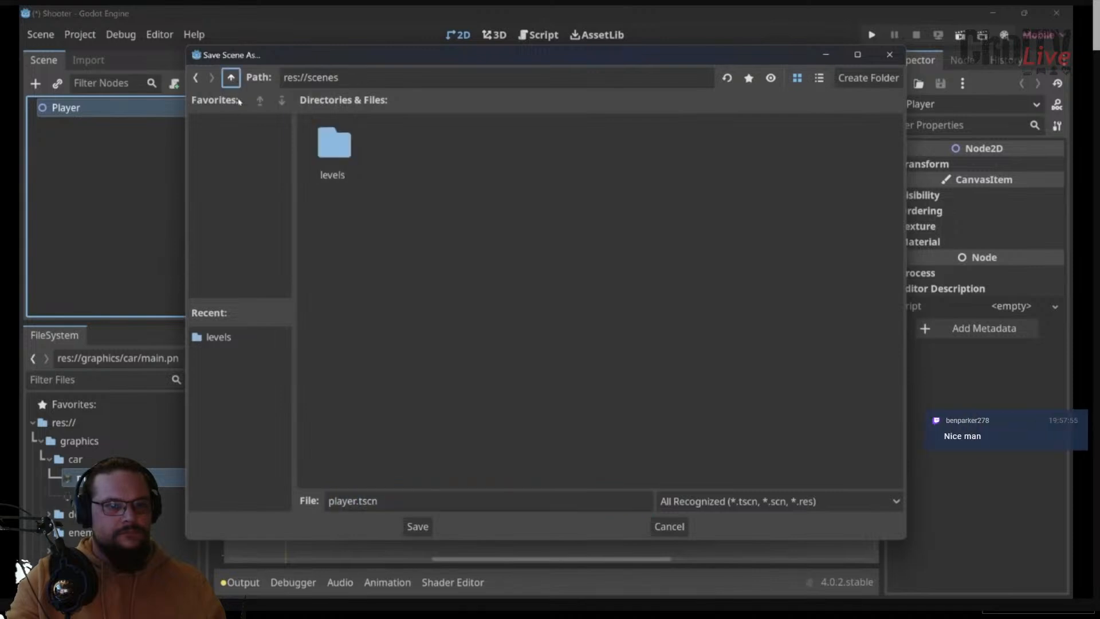
pyautogui.click(859, 83)
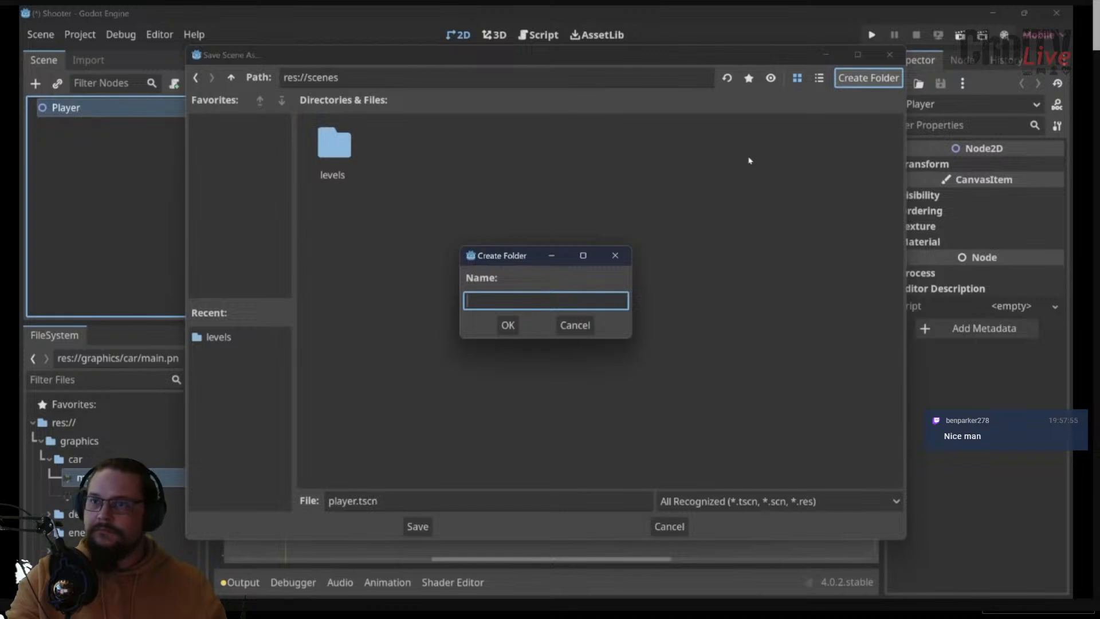
pyautogui.write('yer')
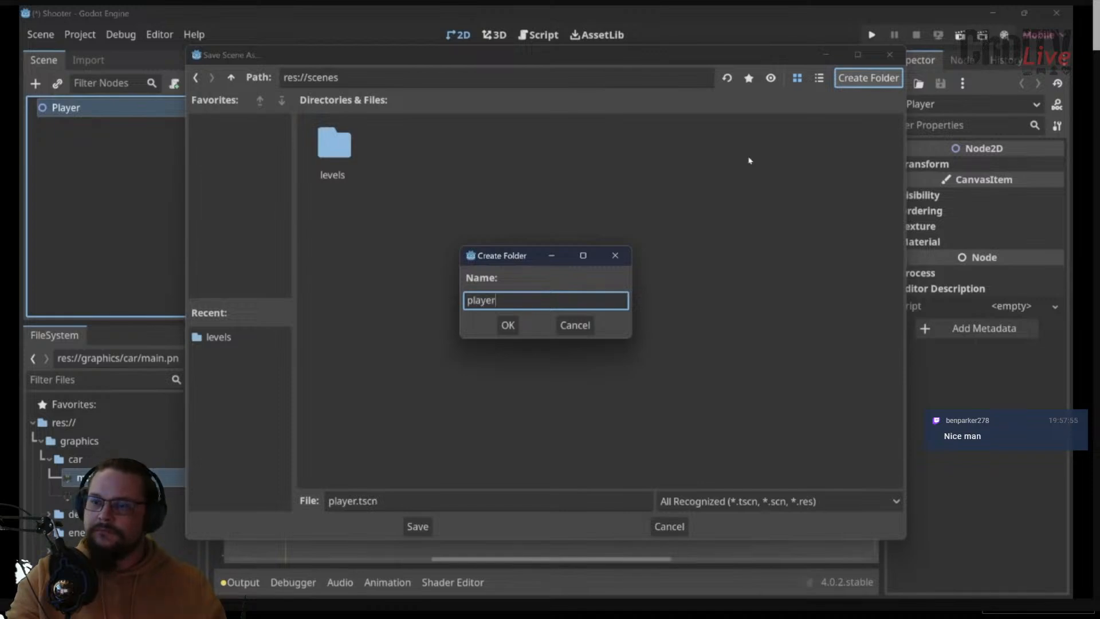
pyautogui.press('Return')
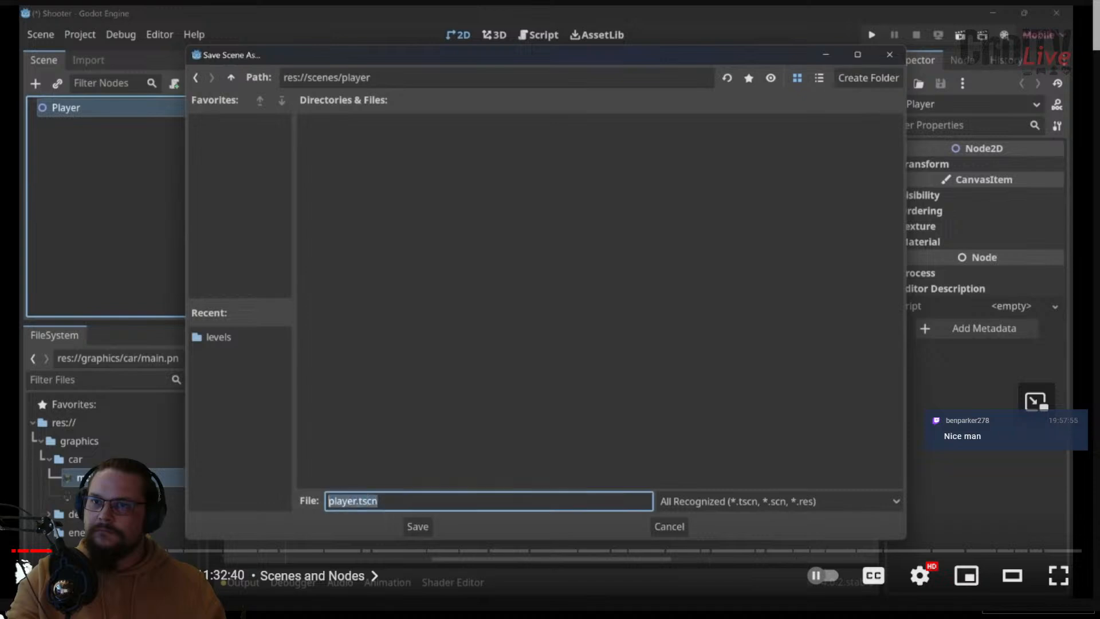
pyautogui.click(528, 225)
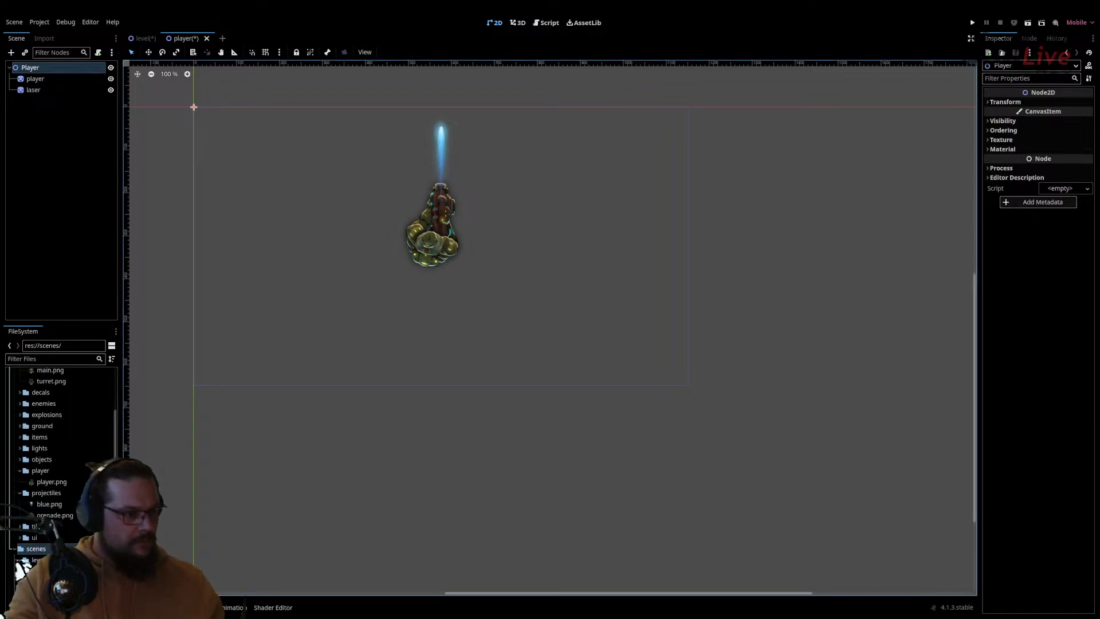
# Switch back to Godot and look up the player folder under scenes in the project files
pyautogui.click(55, 581)
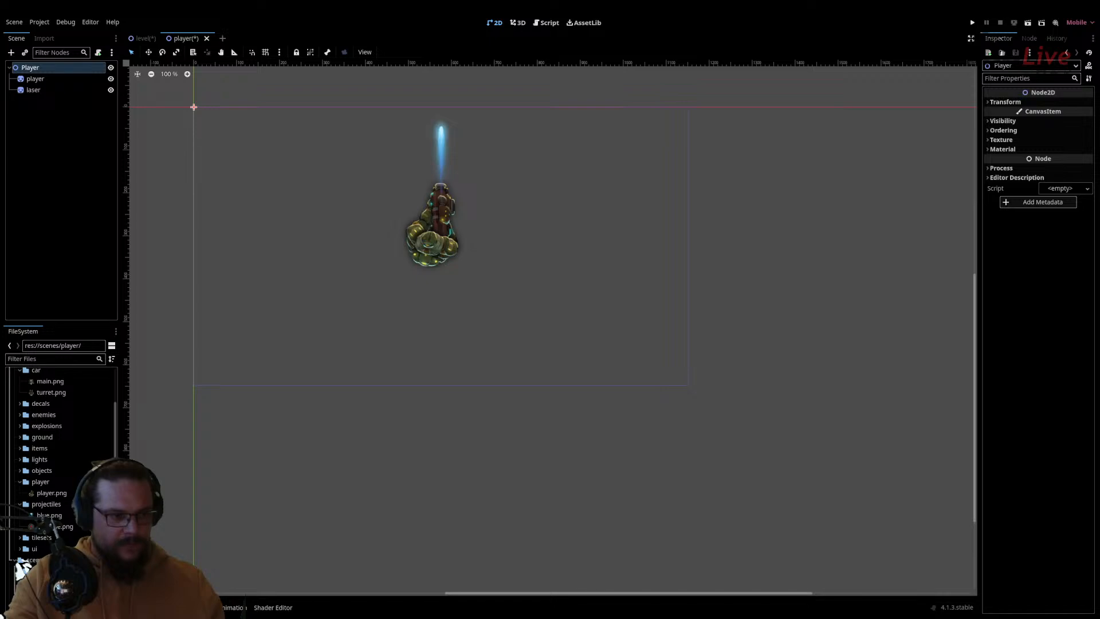
pyautogui.click(20, 593)
pyautogui.scroll(-1, 34, 585)
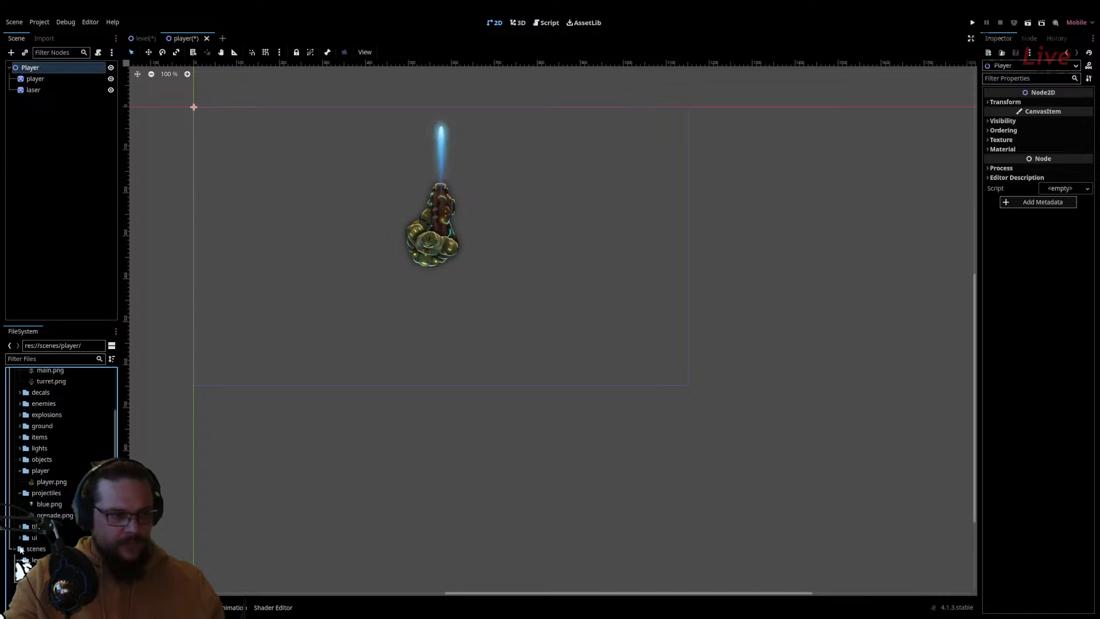
pyautogui.scroll(4, 20, 548)
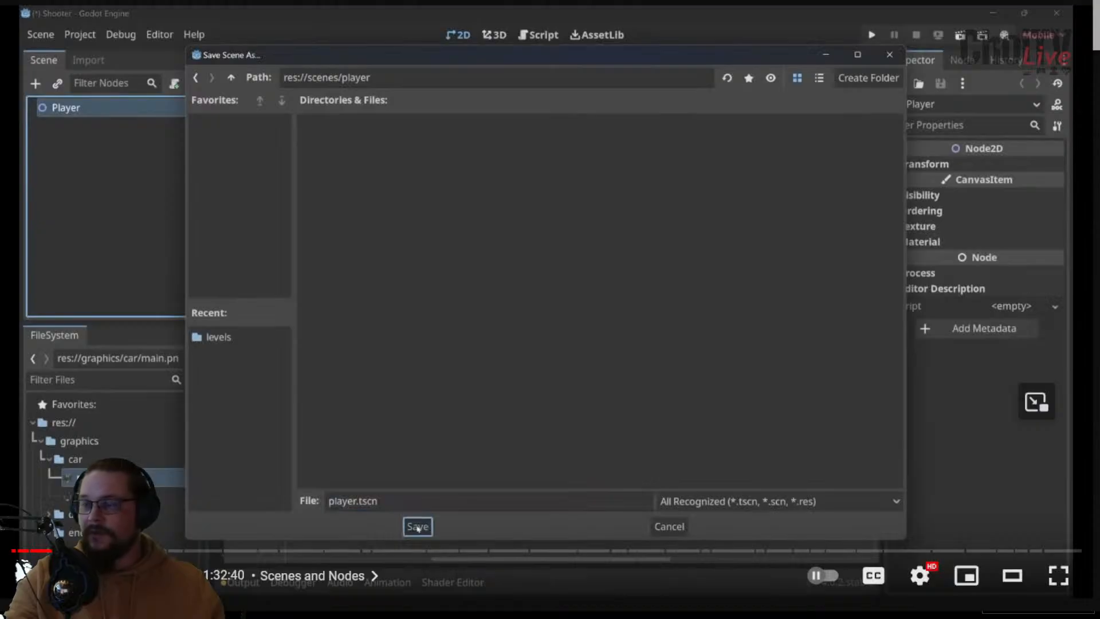
# Resume the tutorial video and watch how a Sprite2D child with the player texture is added to the Player root
pyautogui.click(450, 253)
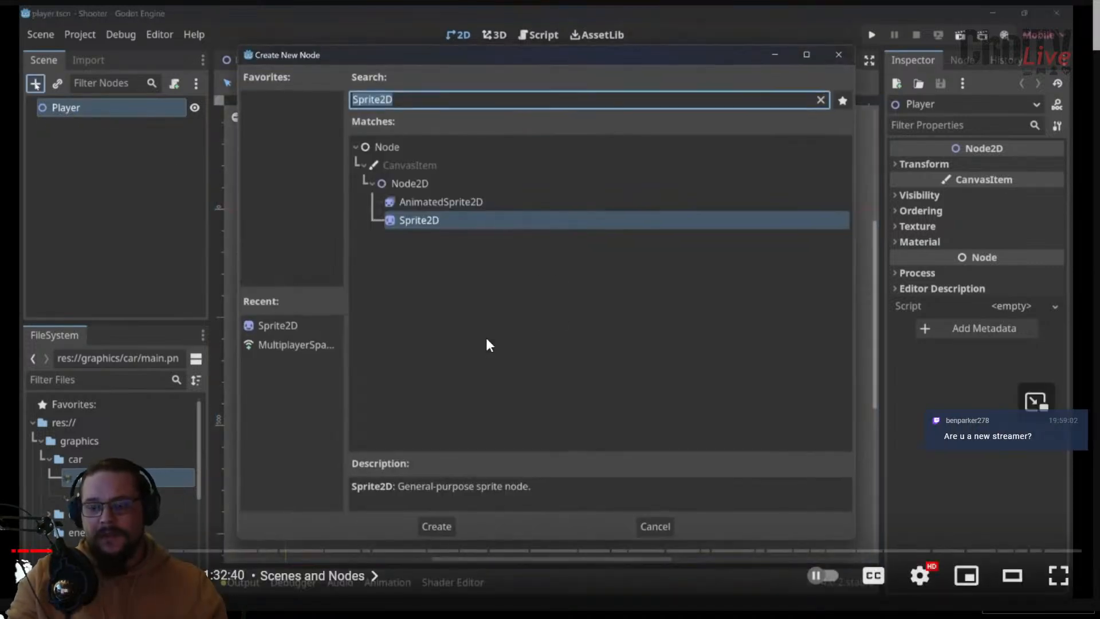
pyautogui.click(488, 344)
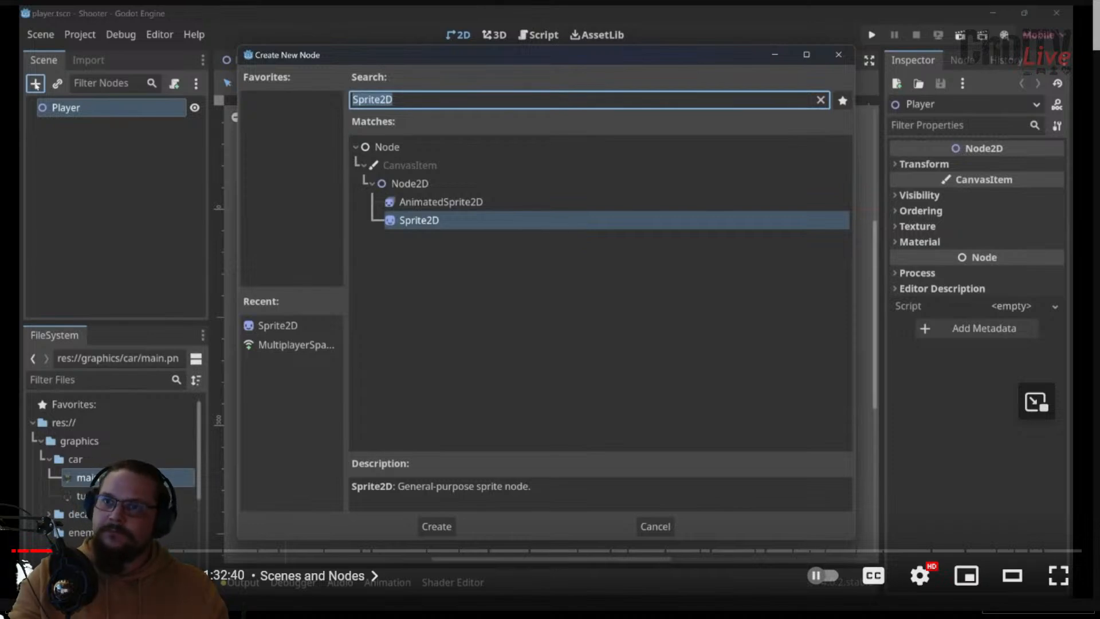
pyautogui.press('space')
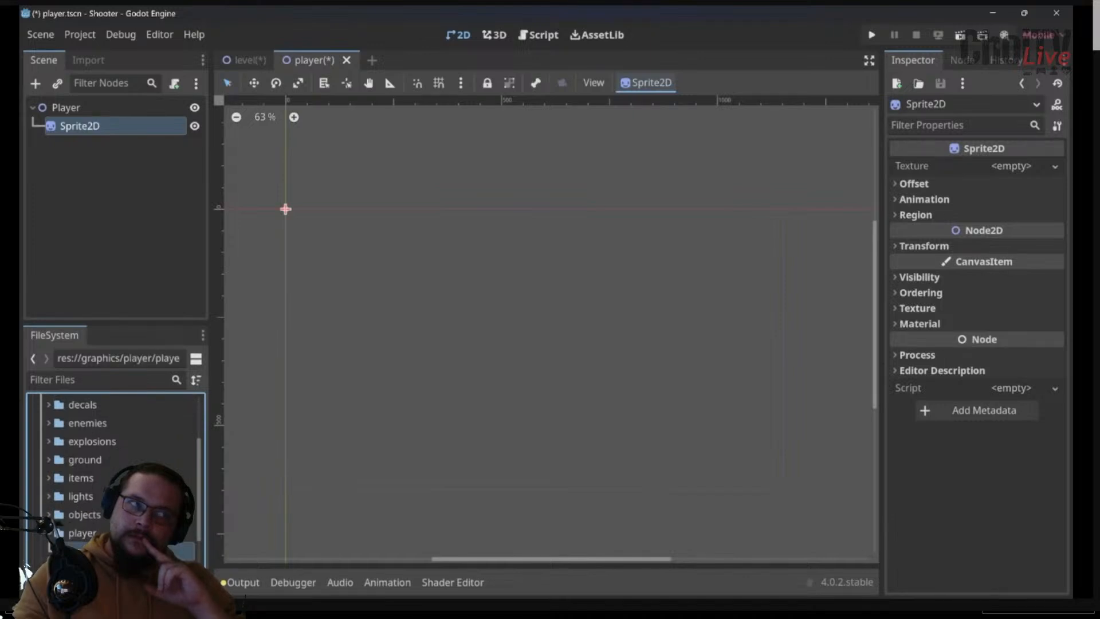
pyautogui.moveTo(143, 549); pyautogui.dragTo(1008, 162)
pyautogui.moveTo(327, 216); pyautogui.dragTo(454, 258, button='middle')
pyautogui.scroll(6, 441, 269)
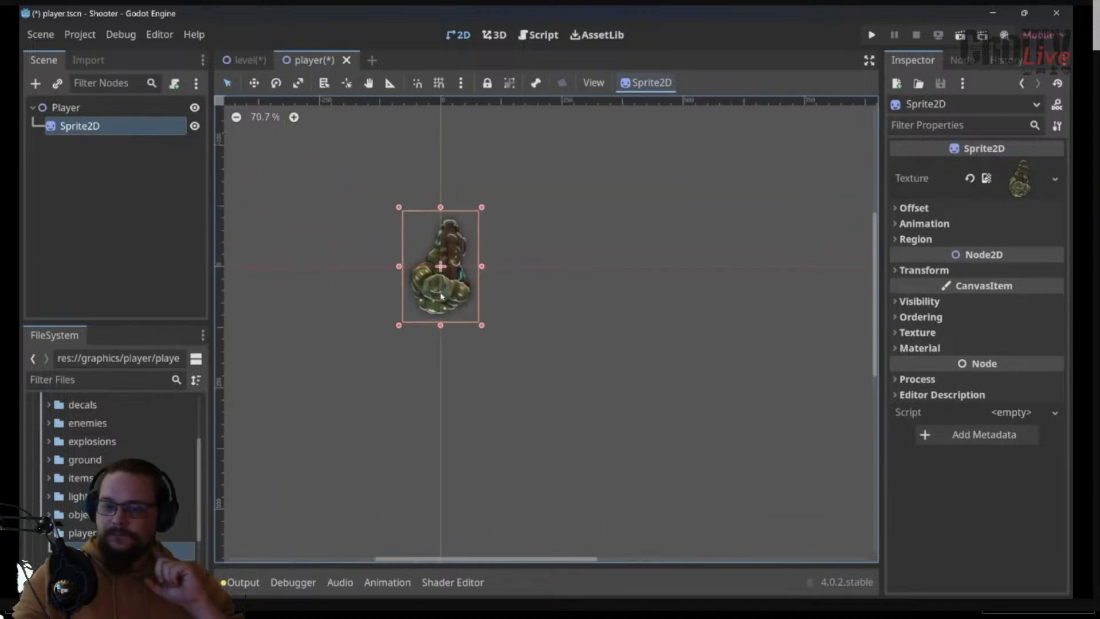
pyautogui.scroll(1, 437, 286)
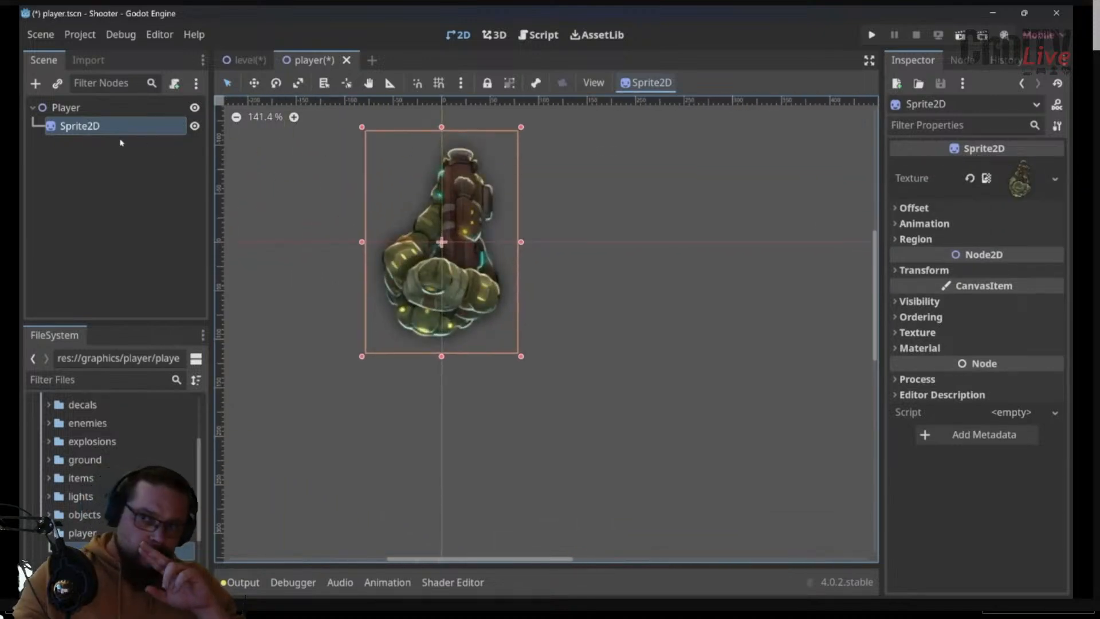
# Watch how the tutorial renames the Sprite2D child as PlayerImage, and pause the video
pyautogui.click(81, 127)
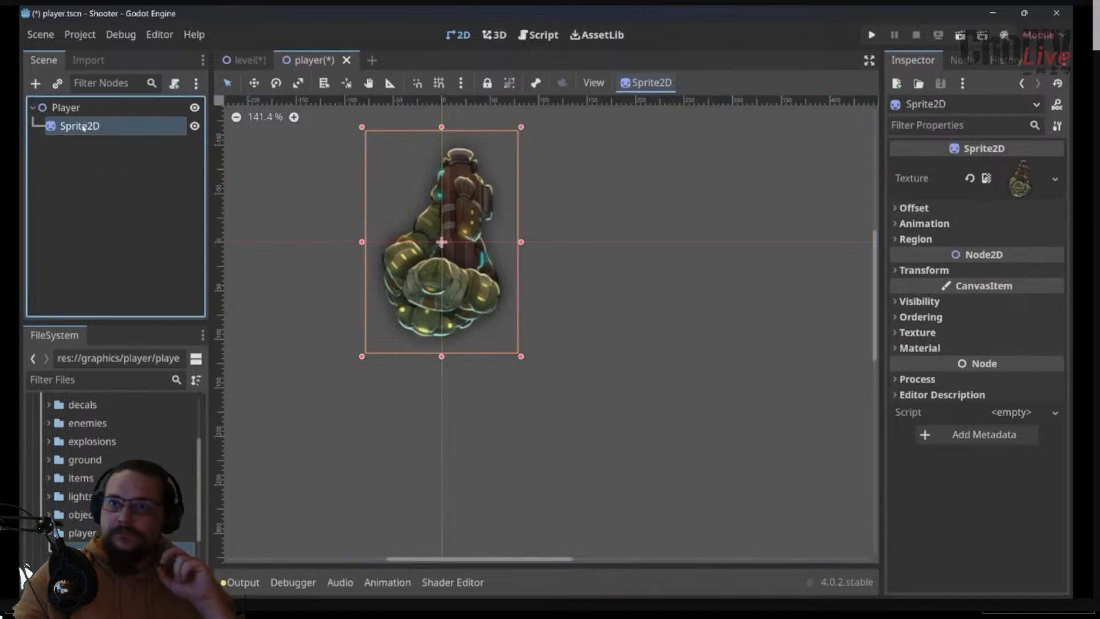
pyautogui.doubleClick(83, 127)
pyautogui.write('Pla')
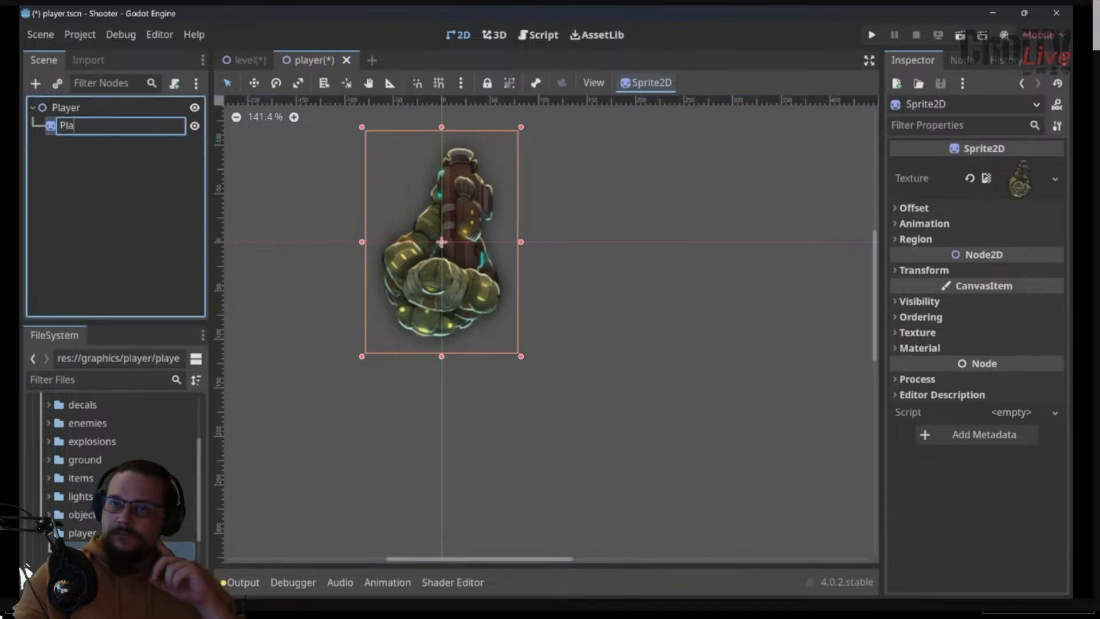
pyautogui.write('yerImage')
pyautogui.press('Return')
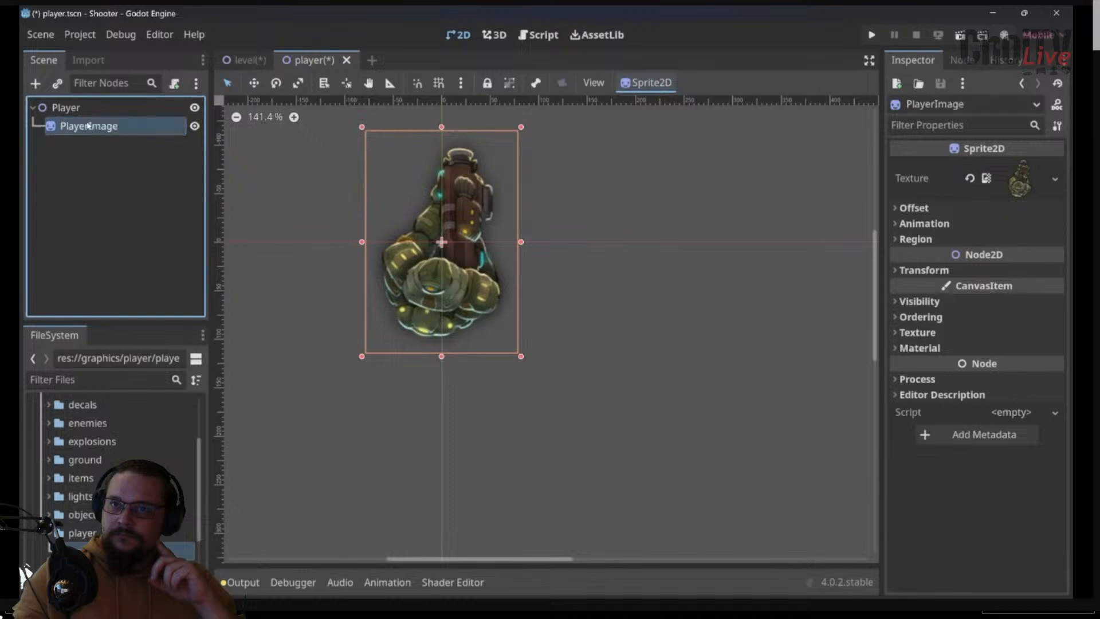
pyautogui.click(515, 309)
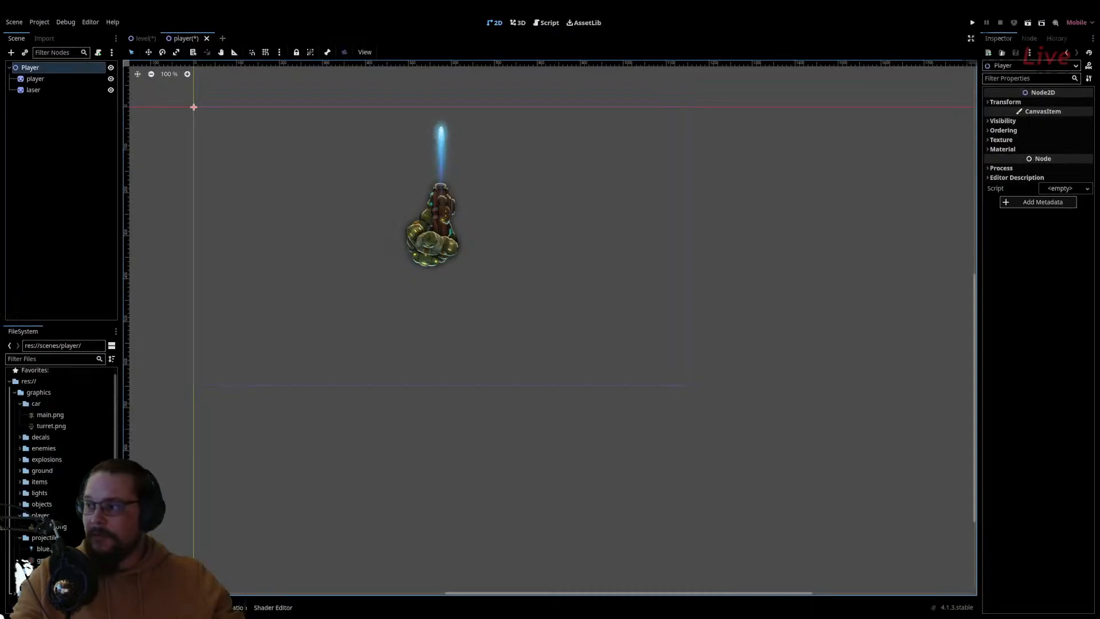
# Switch back to Godot and select the player sprite node under the Player root
pyautogui.click(41, 80)
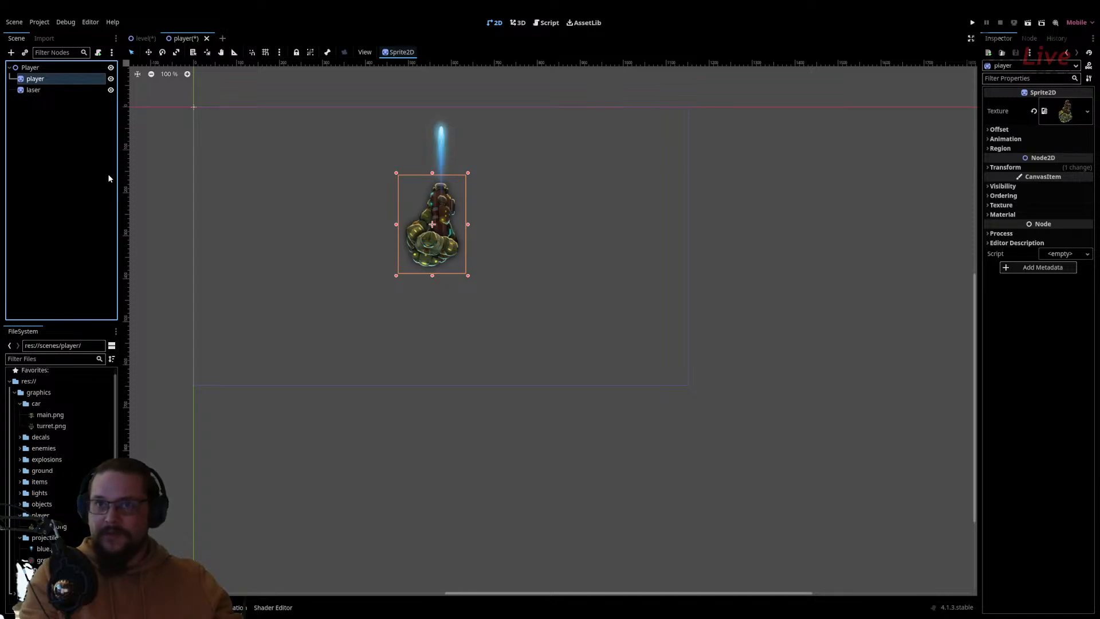
# Play the tutorial video through the part that adds a Sprite2D child under PlayerImage and names it LaserImage, then pause it
pyautogui.hotkey('ctrl', 'z')
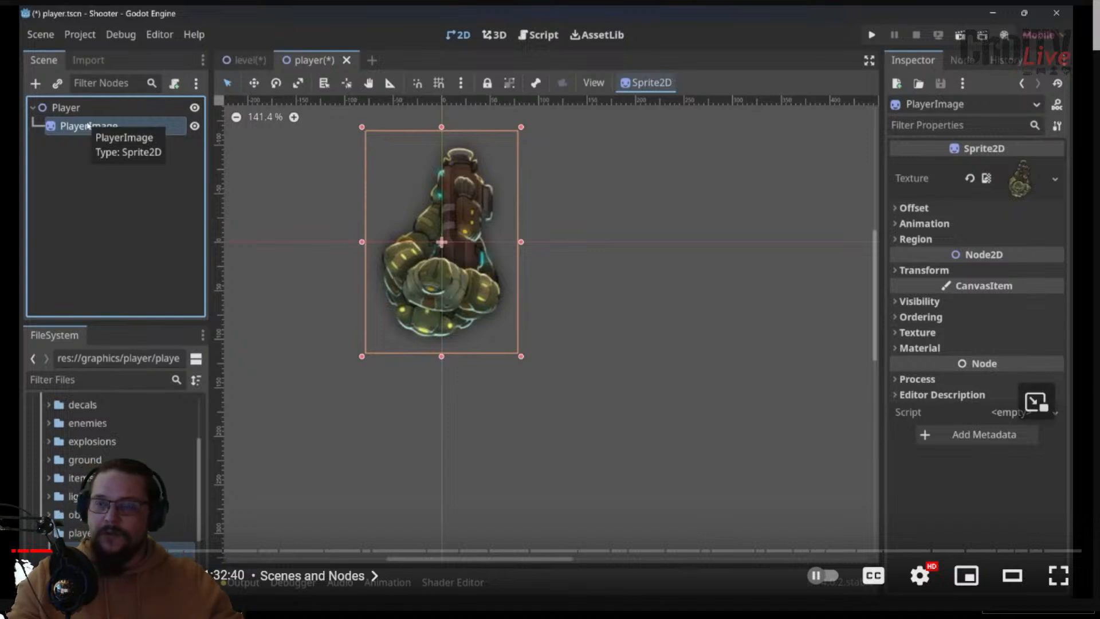
pyautogui.press('space')
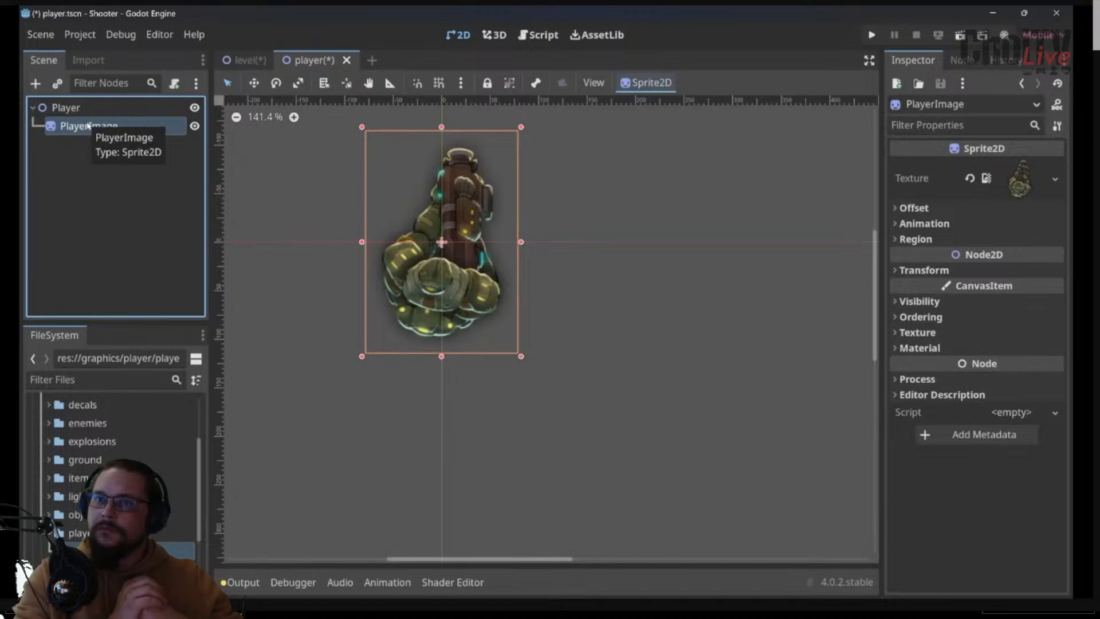
pyautogui.click(35, 84)
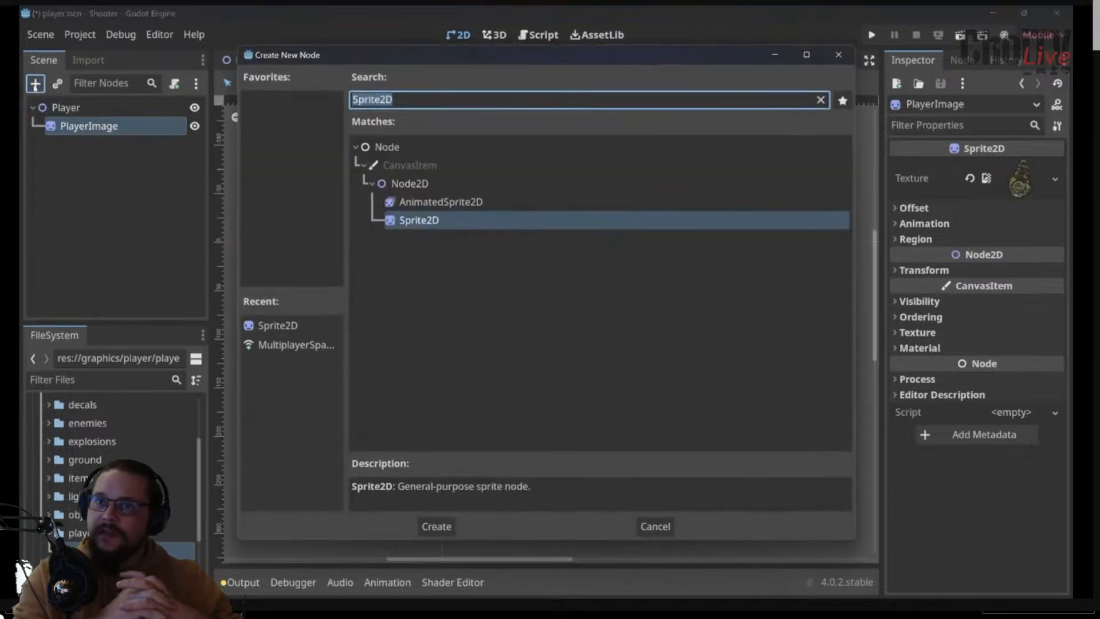
pyautogui.doubleClick(277, 325)
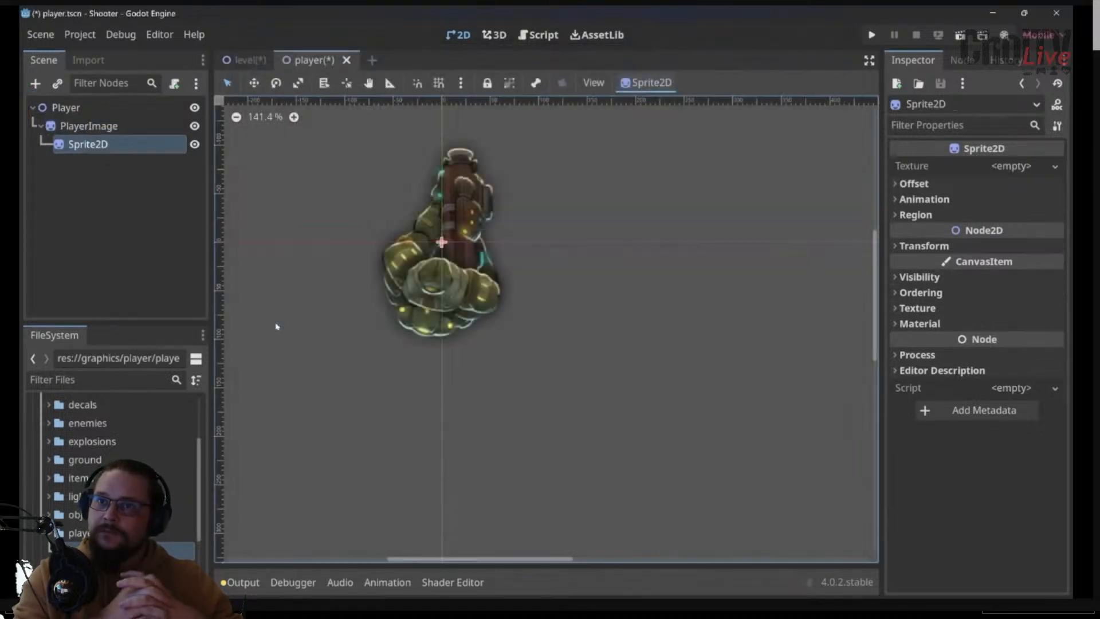
pyautogui.doubleClick(88, 144)
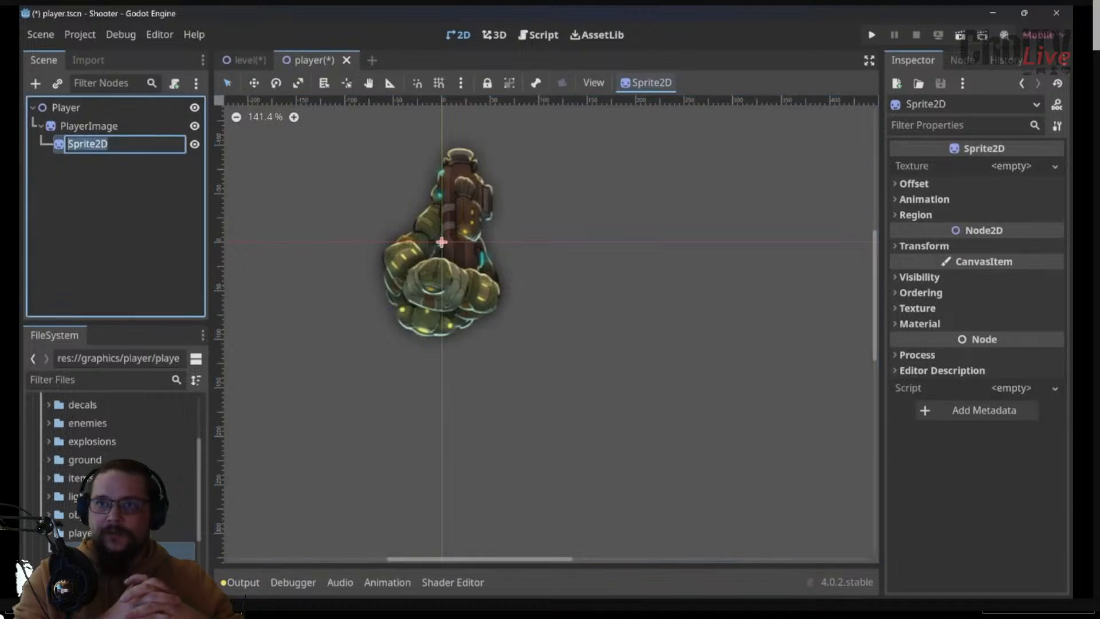
pyautogui.write('LaserImage')
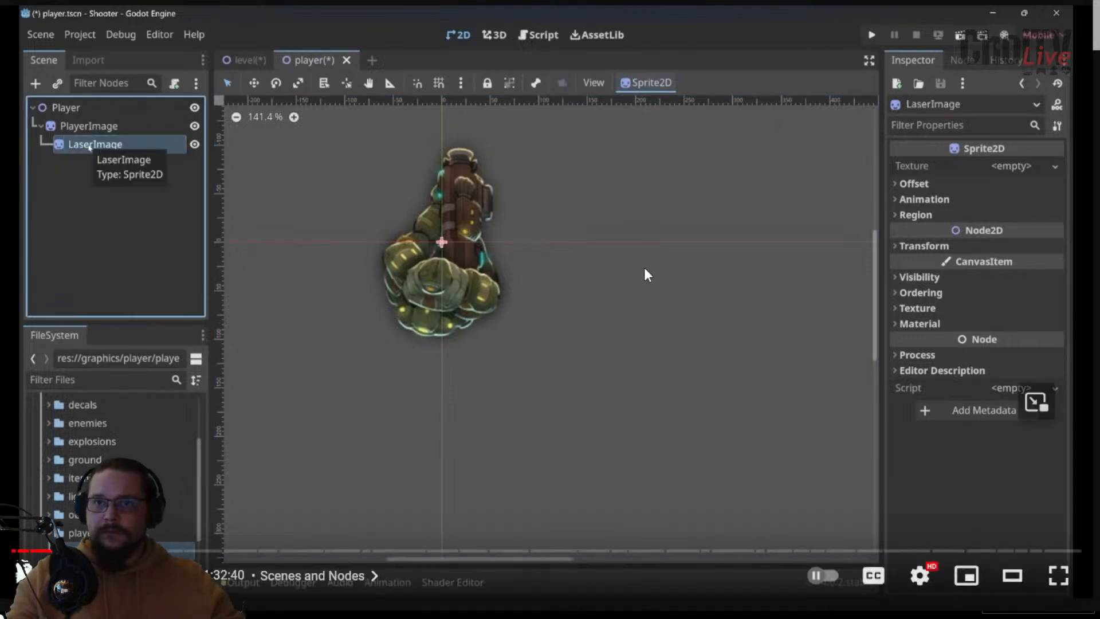
pyautogui.click(644, 267)
# Switch to the Godot editor and rename the laser sprite node LaserImage
pyautogui.hotkey('alt', 'Tab')
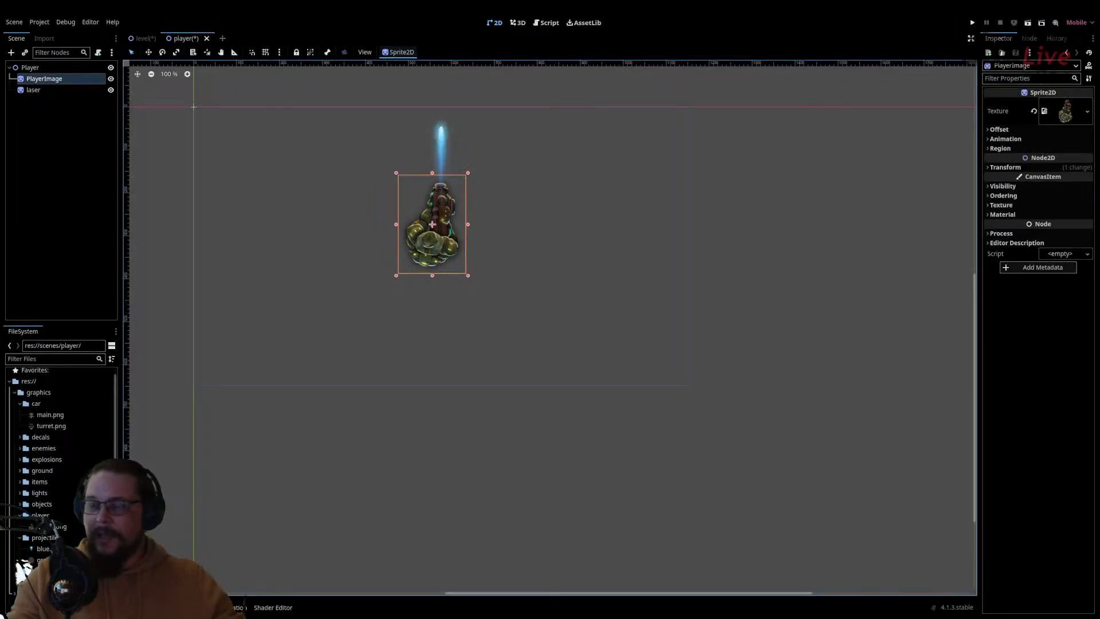
pyautogui.click(33, 90)
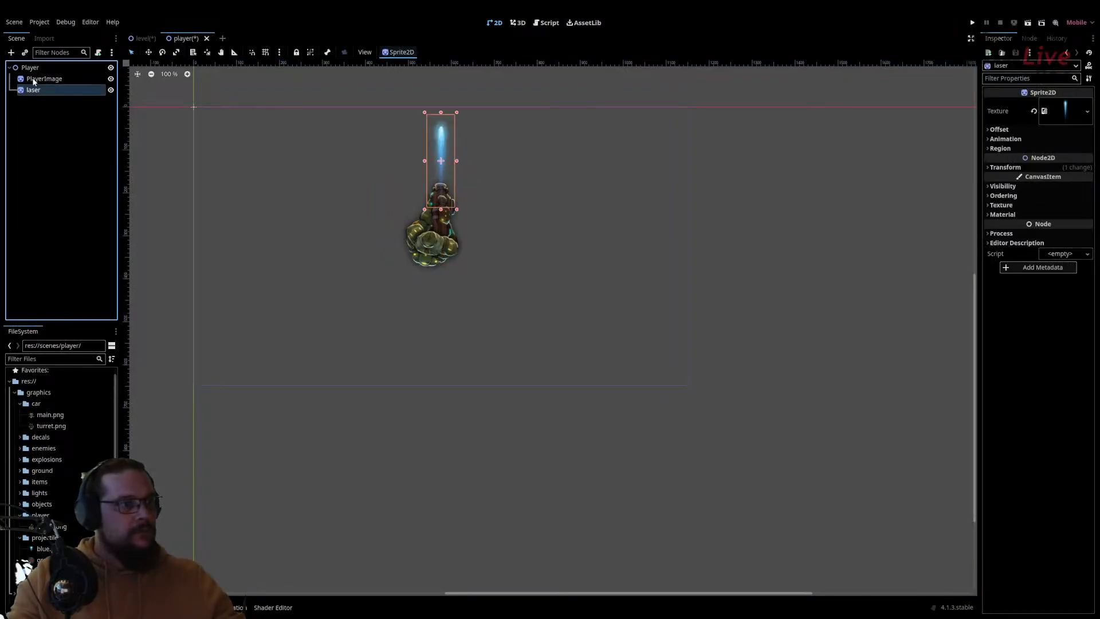
pyautogui.click(34, 79)
pyautogui.click(34, 67)
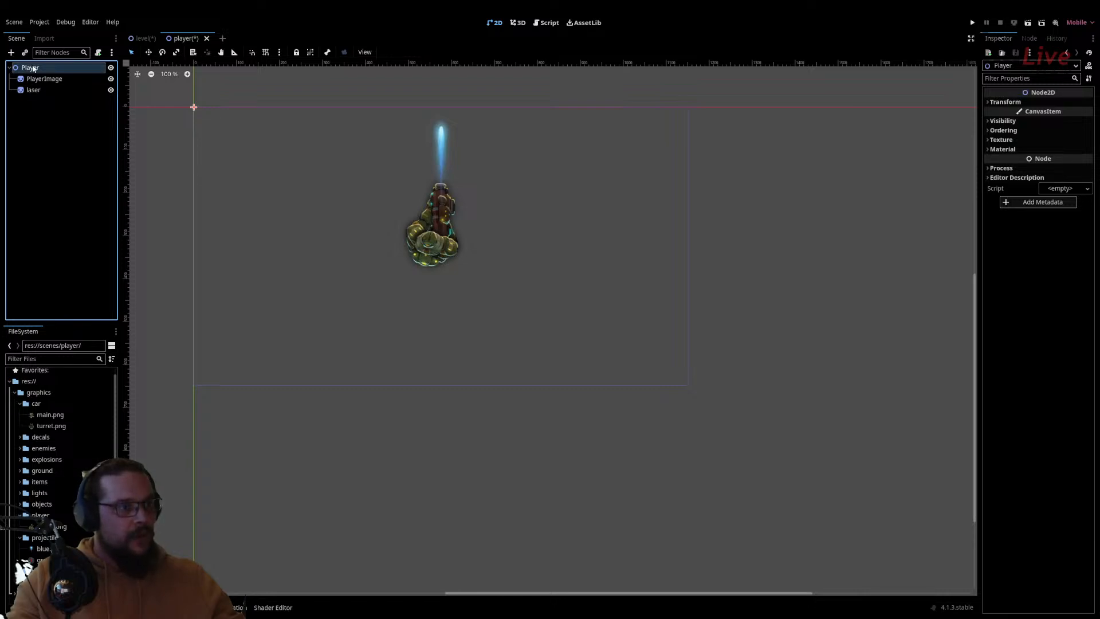
pyautogui.click(31, 90)
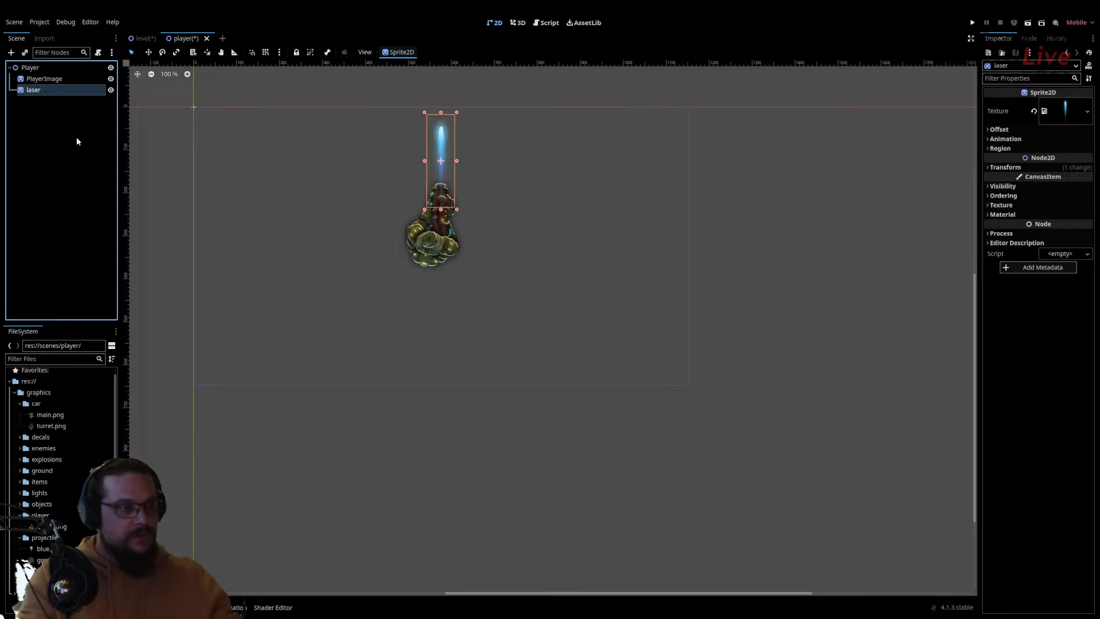
pyautogui.press('F2')
pyautogui.write('LaserImage')
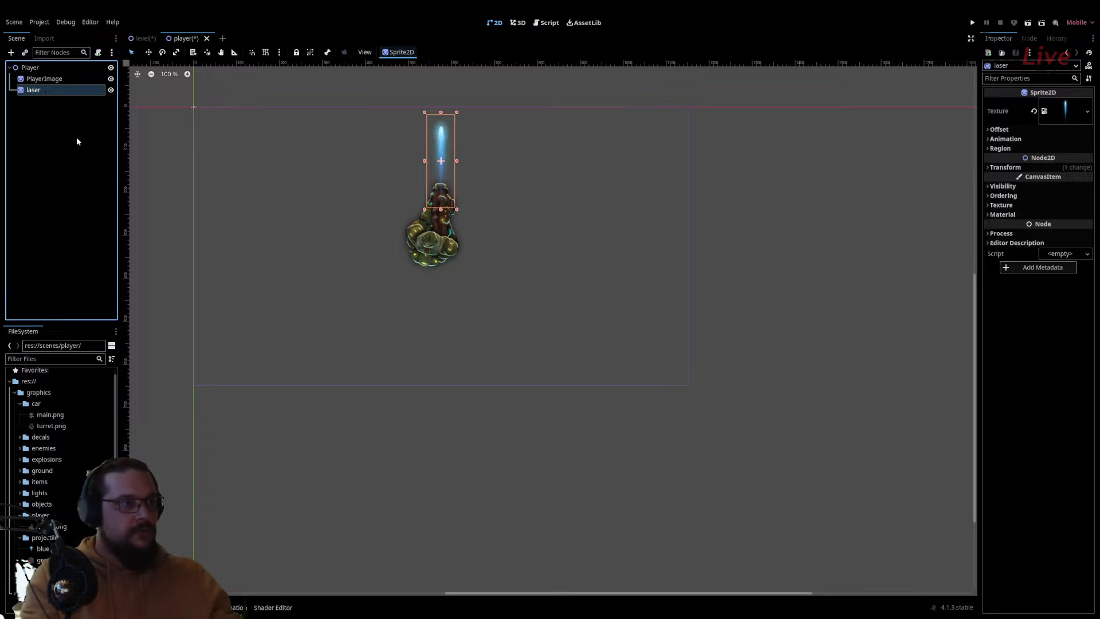
pyautogui.press('Return')
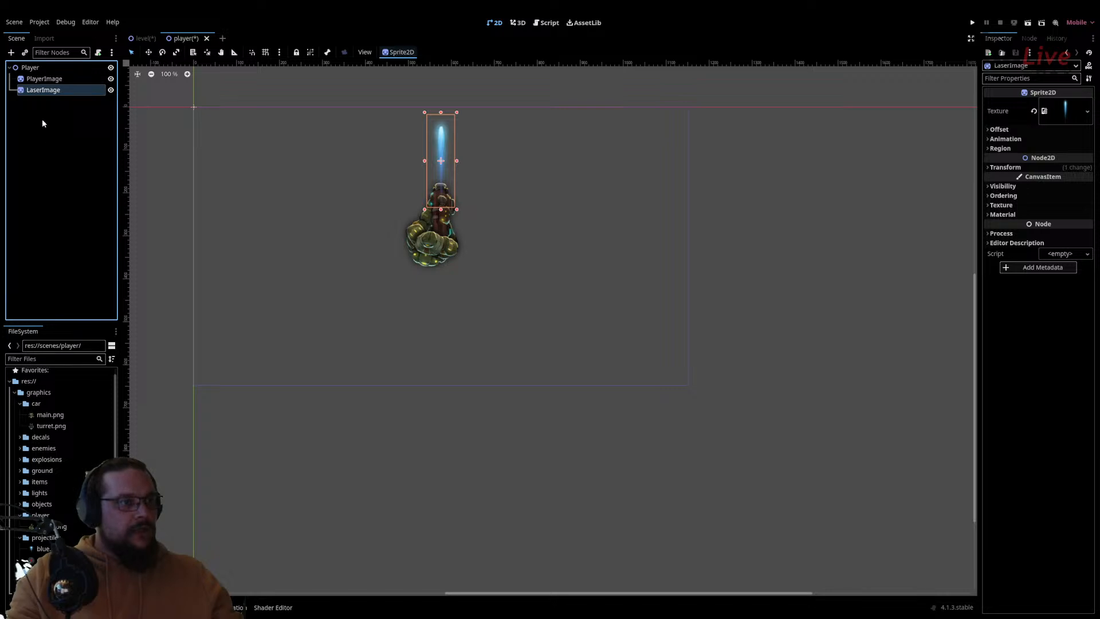
# Make the LaserImage node a child of PlayerImage in the player scene
pyautogui.moveTo(41, 95); pyautogui.dragTo(46, 81)
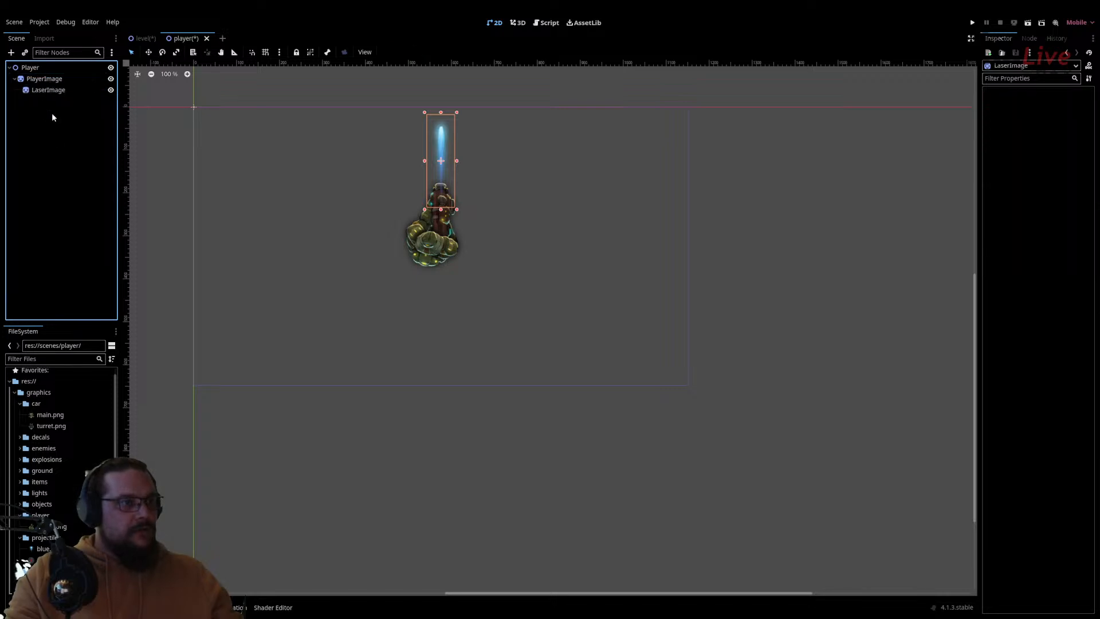
pyautogui.click(15, 79)
pyautogui.click(15, 79)
pyautogui.click(471, 74)
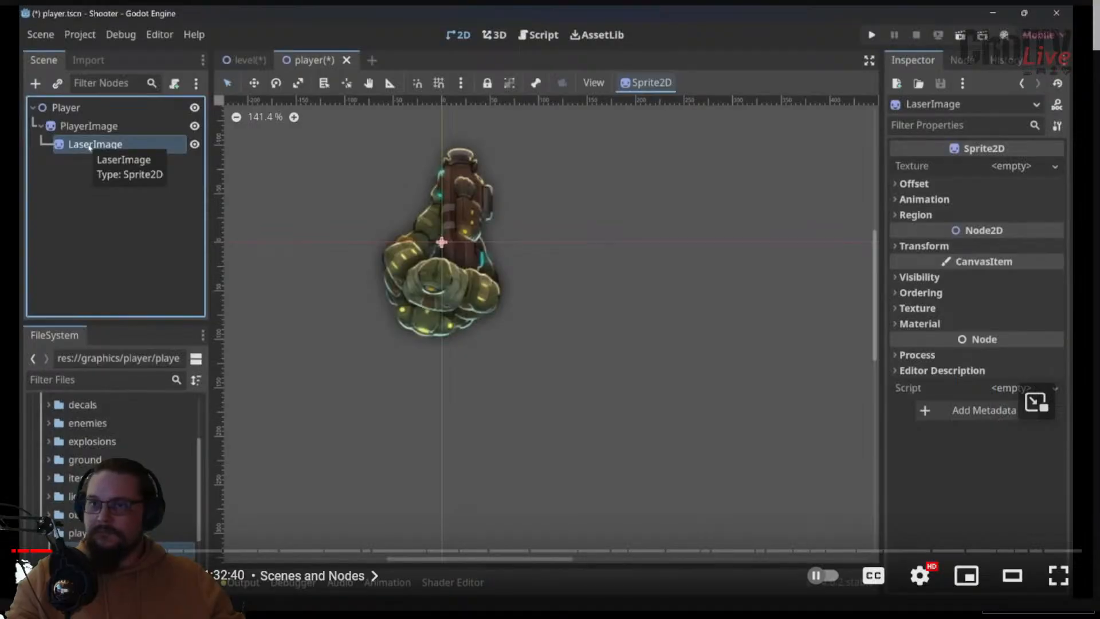
# Play the tutorial video through giving LaserImage the blue.png texture, placing it above the gun, saving the player scene and opening the level scene
pyautogui.click(617, 161)
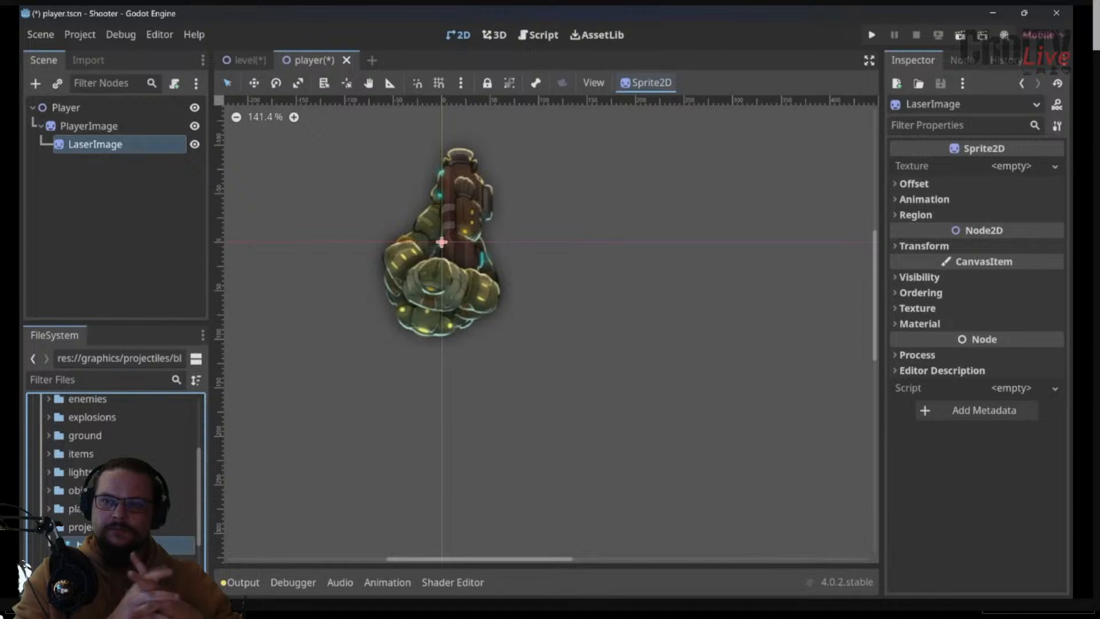
pyautogui.moveTo(172, 544); pyautogui.dragTo(1011, 166)
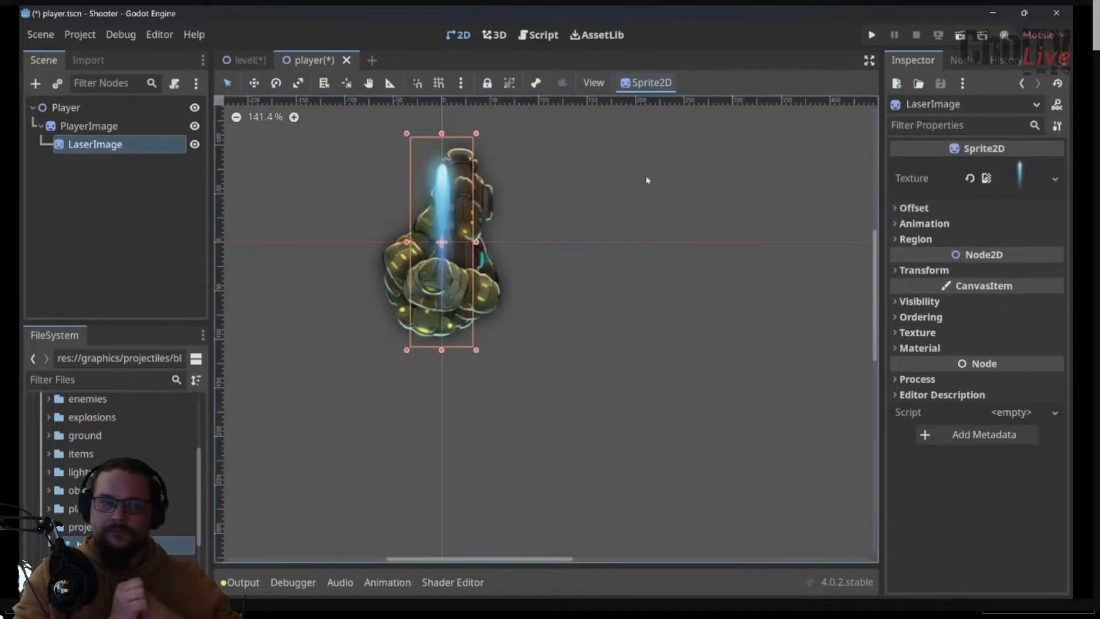
pyautogui.moveTo(532, 193); pyautogui.dragTo(521, 304, button='middle')
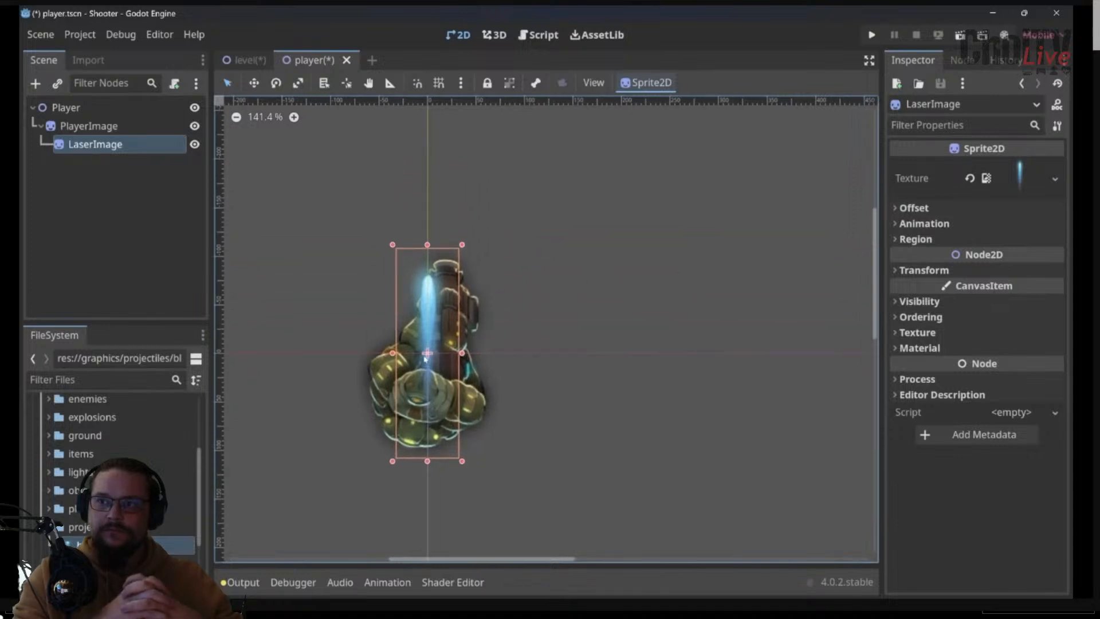
pyautogui.moveTo(424, 358); pyautogui.dragTo(446, 155)
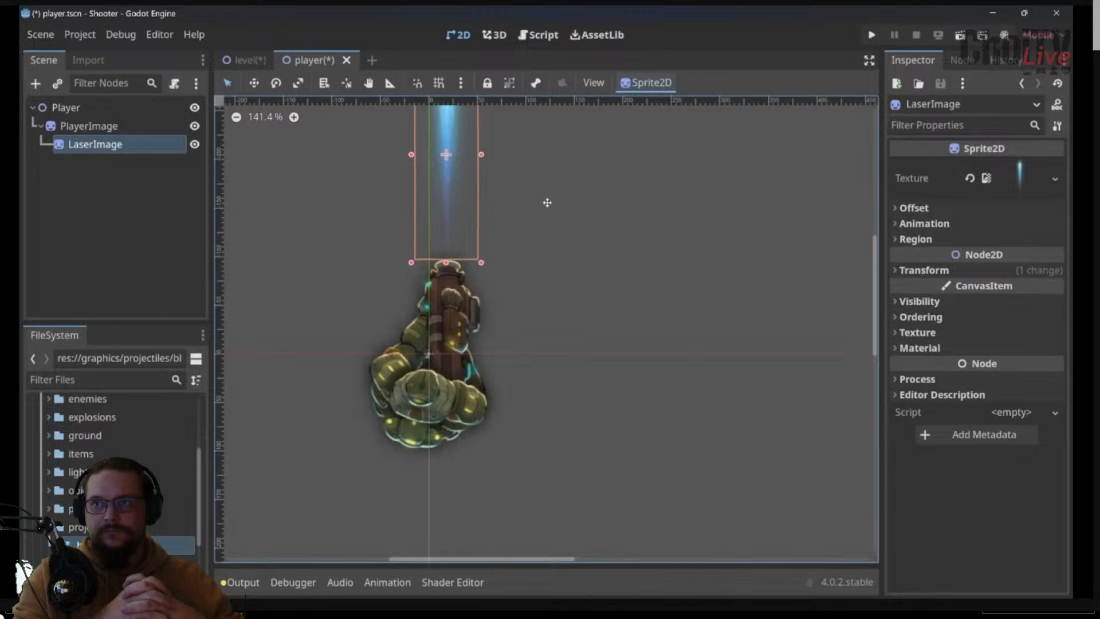
pyautogui.moveTo(547, 202); pyautogui.dragTo(552, 295, button='middle')
pyautogui.click(556, 354)
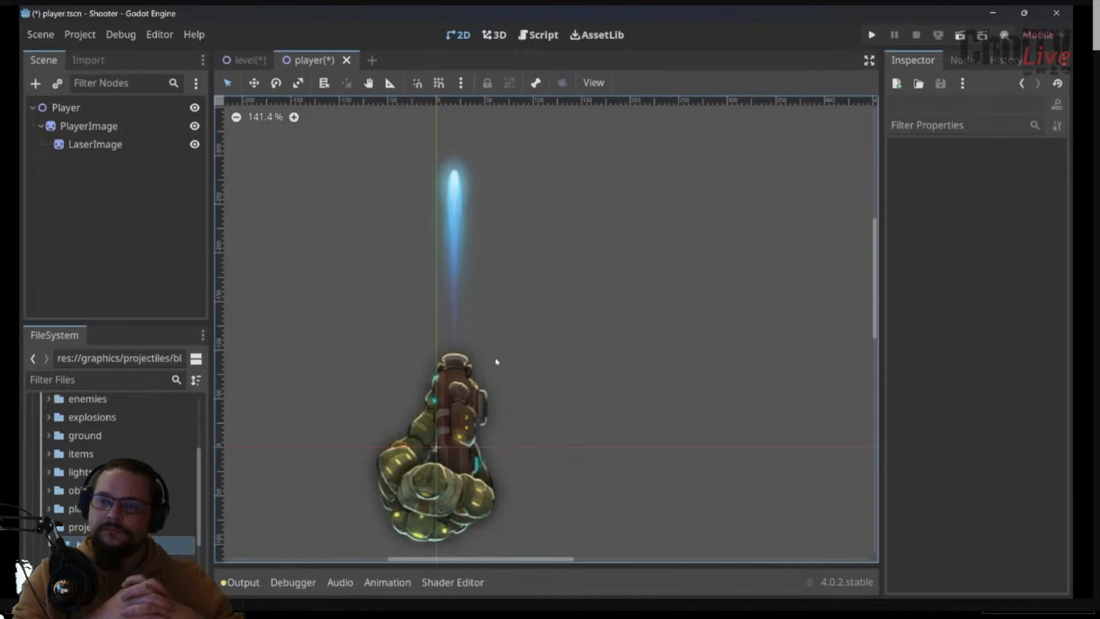
pyautogui.hotkey('ctrl', 's')
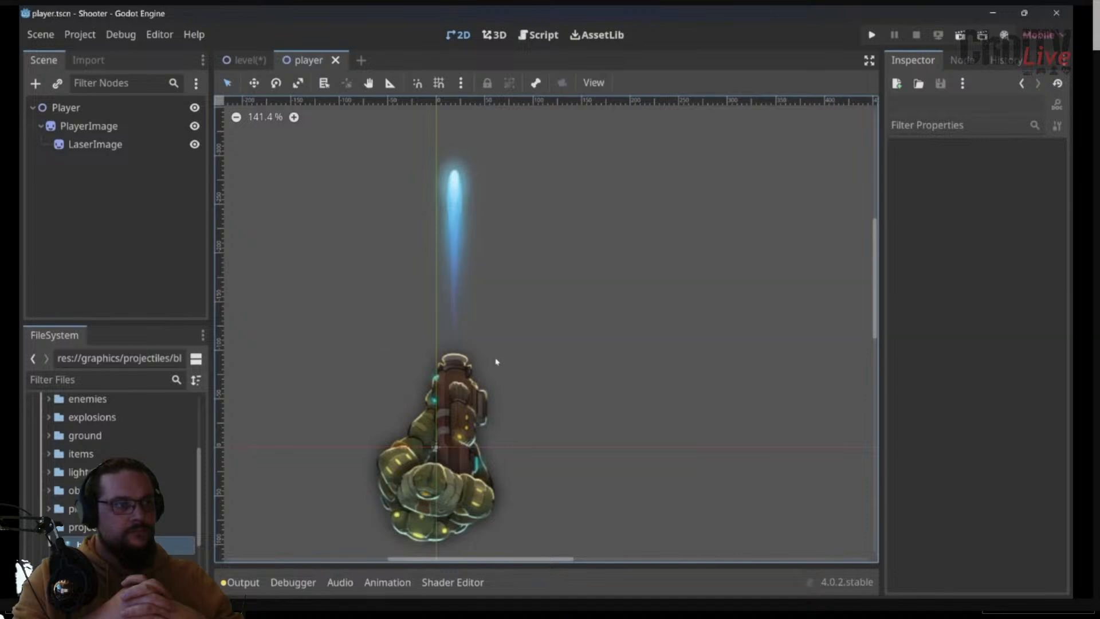
pyautogui.click(245, 60)
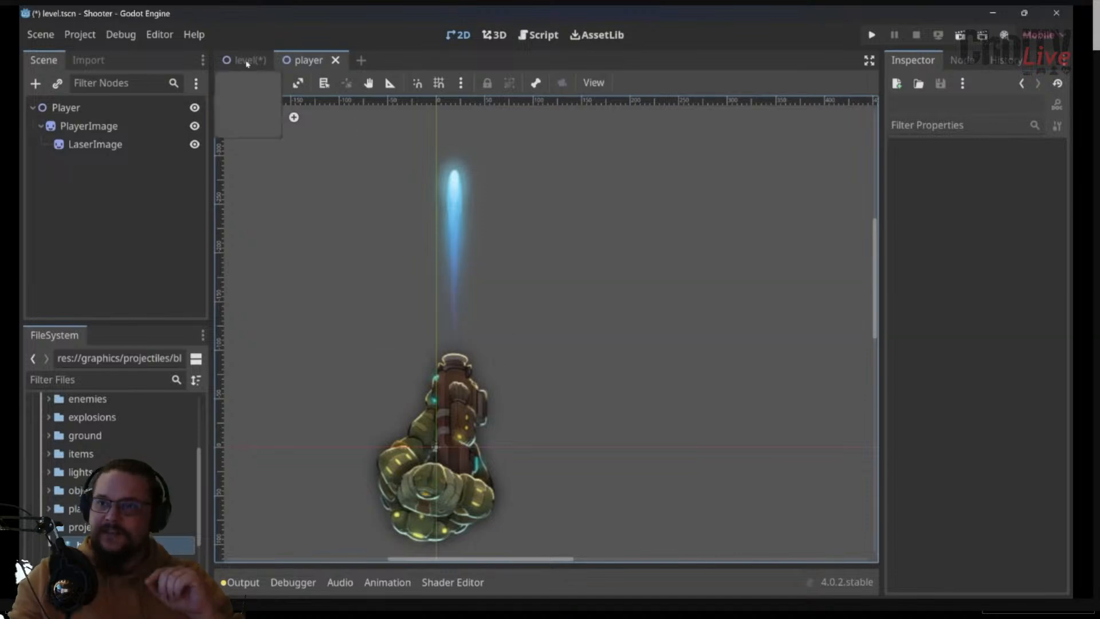
pyautogui.click(560, 346)
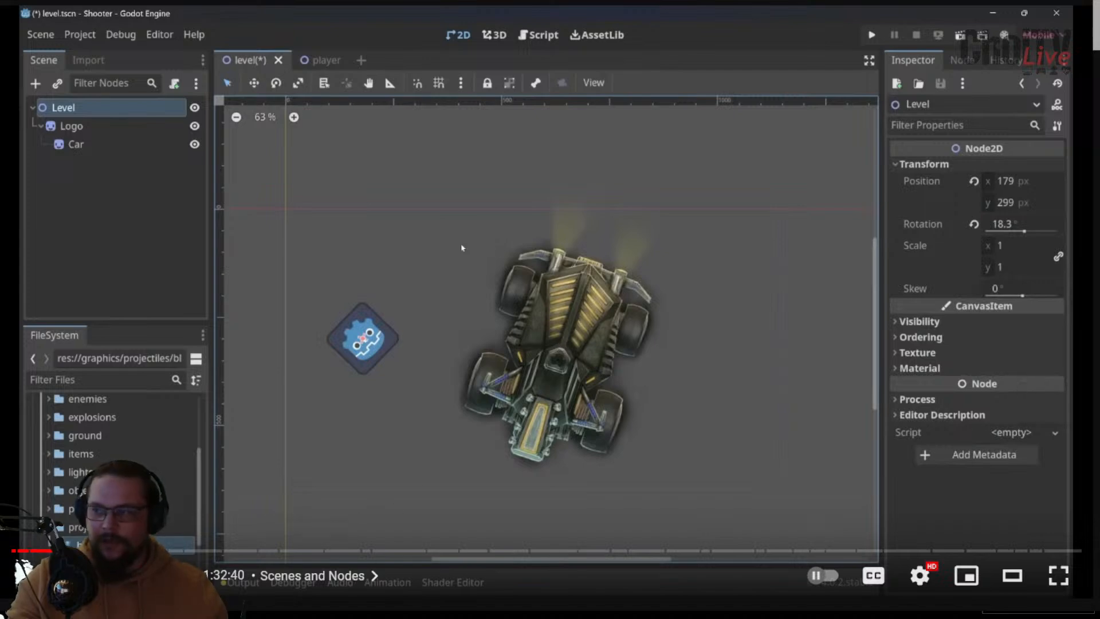
pyautogui.scroll(-2, 318, 346)
pyautogui.scroll(-5, 318, 346)
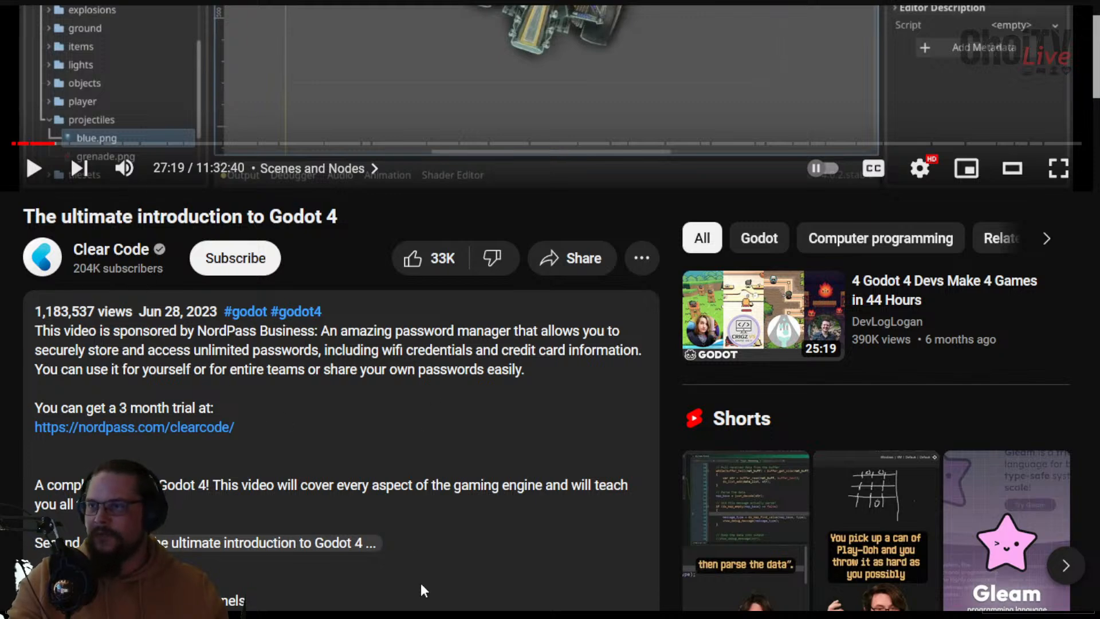
pyautogui.scroll(7, 422, 590)
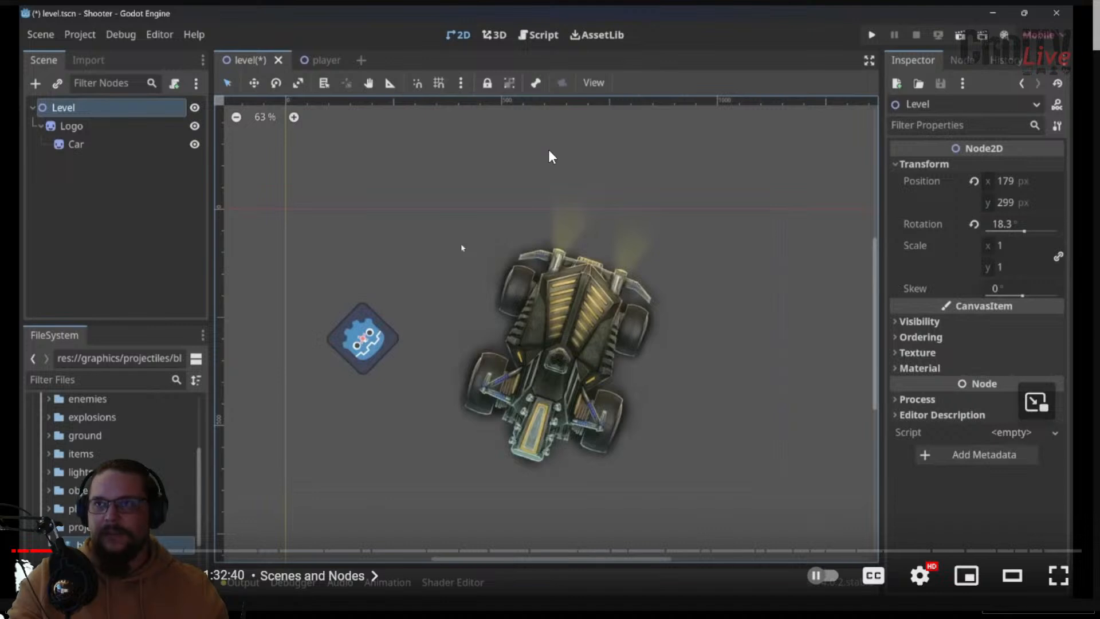
# Play the tutorial video through instantiating scenes/player/player.tscn under Car in the level scene and moving the Player beside the car
pyautogui.click(691, 108)
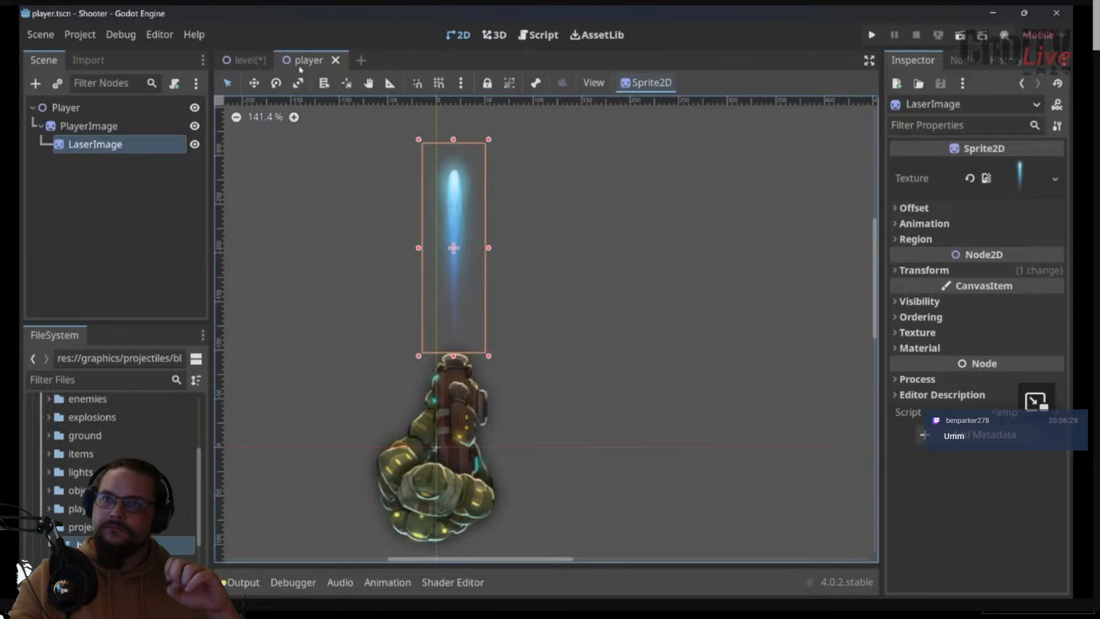
pyautogui.click(243, 60)
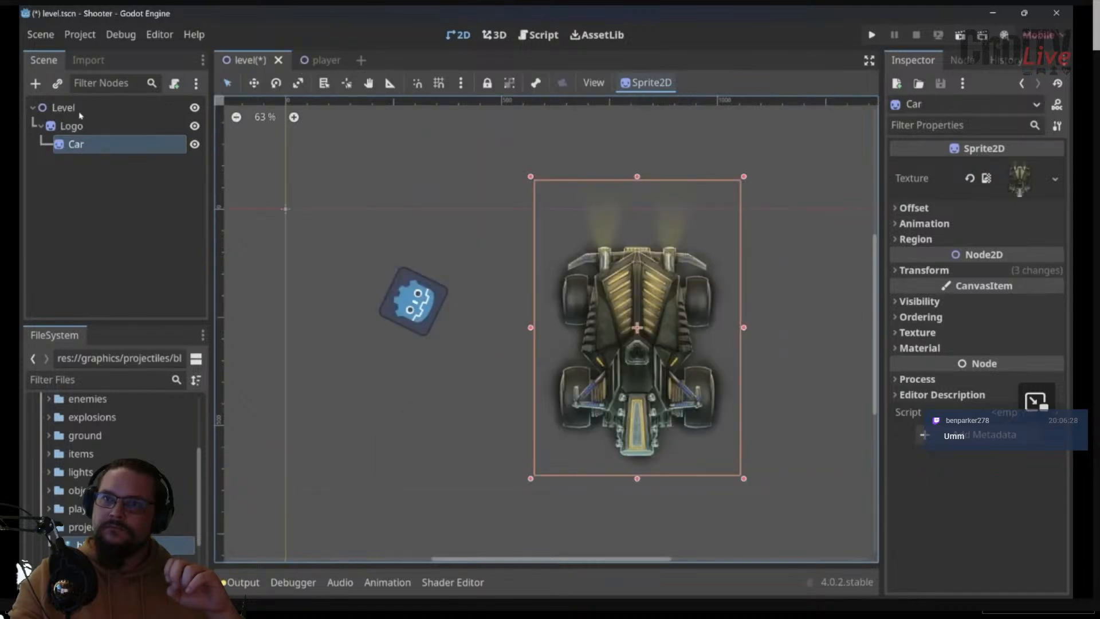
pyautogui.click(58, 83)
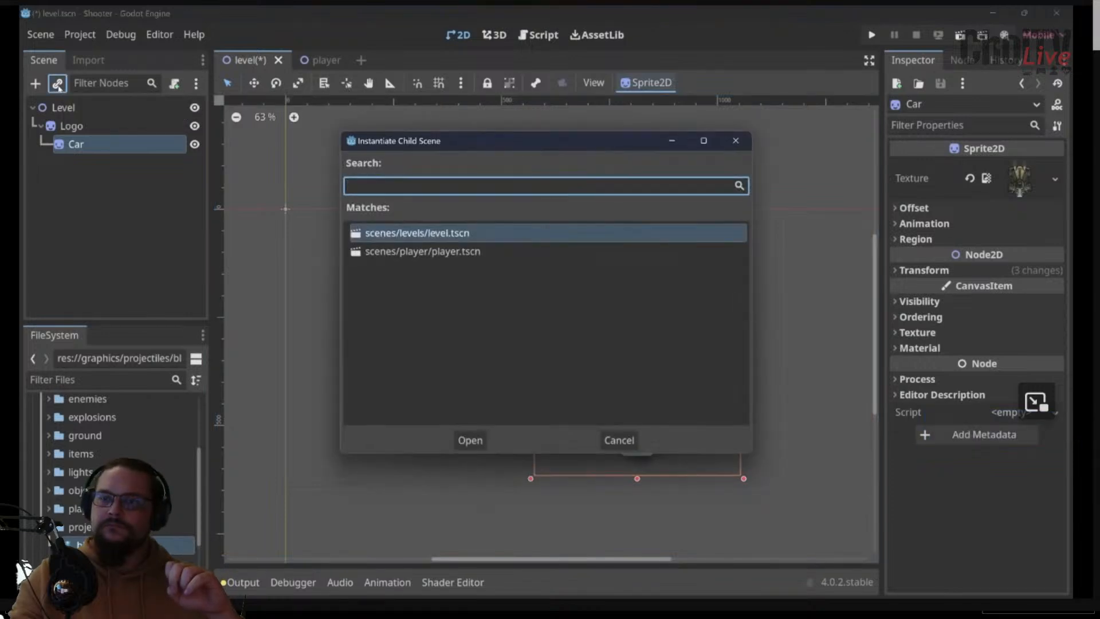
pyautogui.click(439, 257)
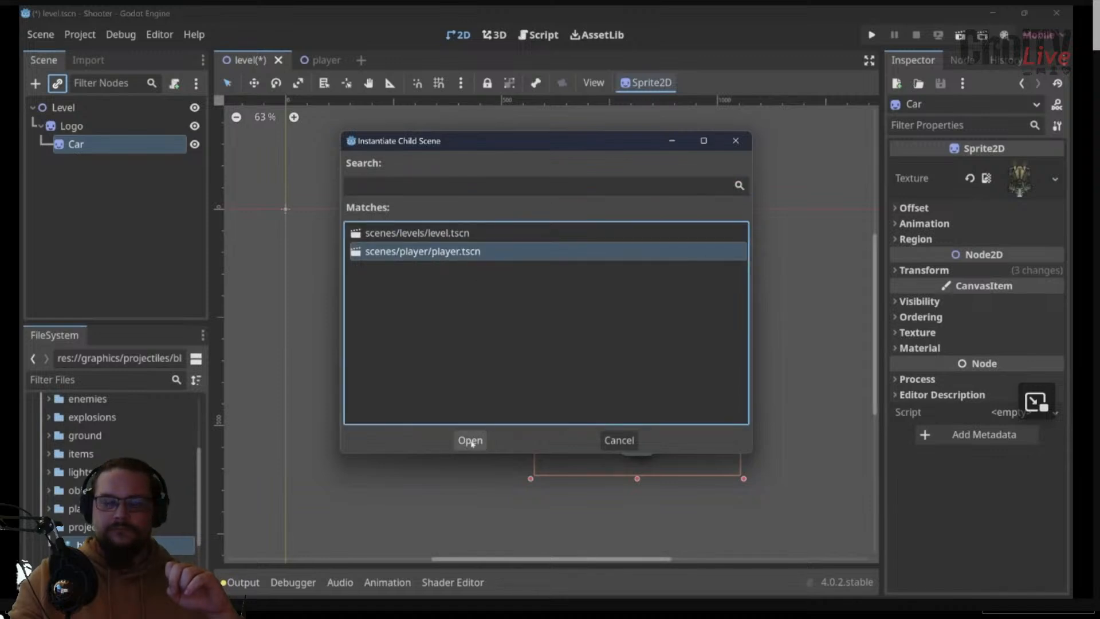
pyautogui.click(470, 441)
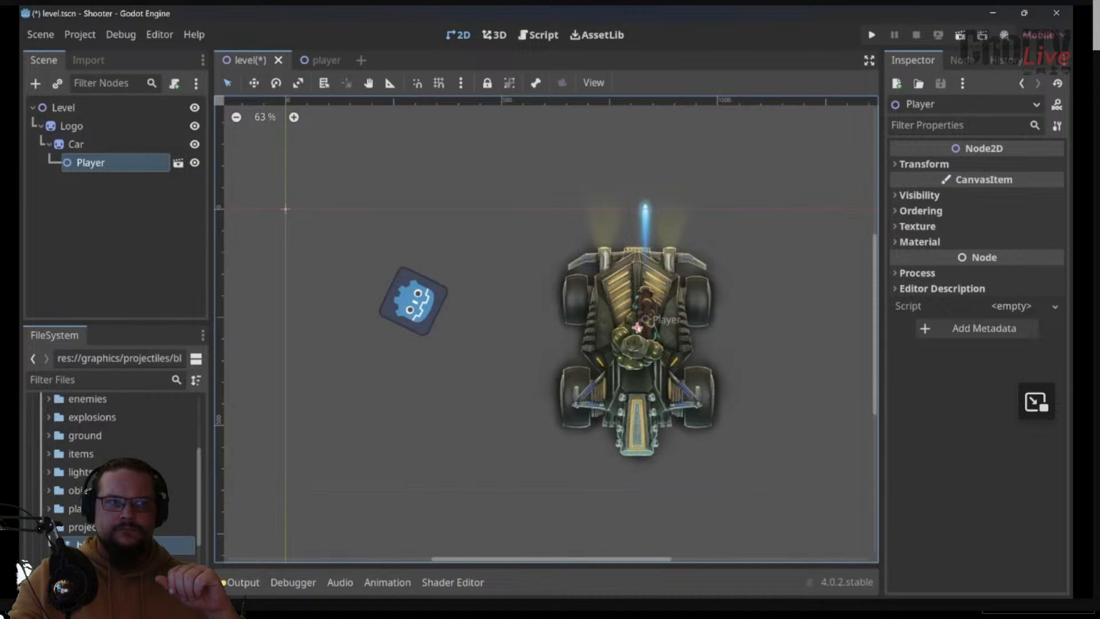
pyautogui.moveTo(637, 328); pyautogui.dragTo(483, 411)
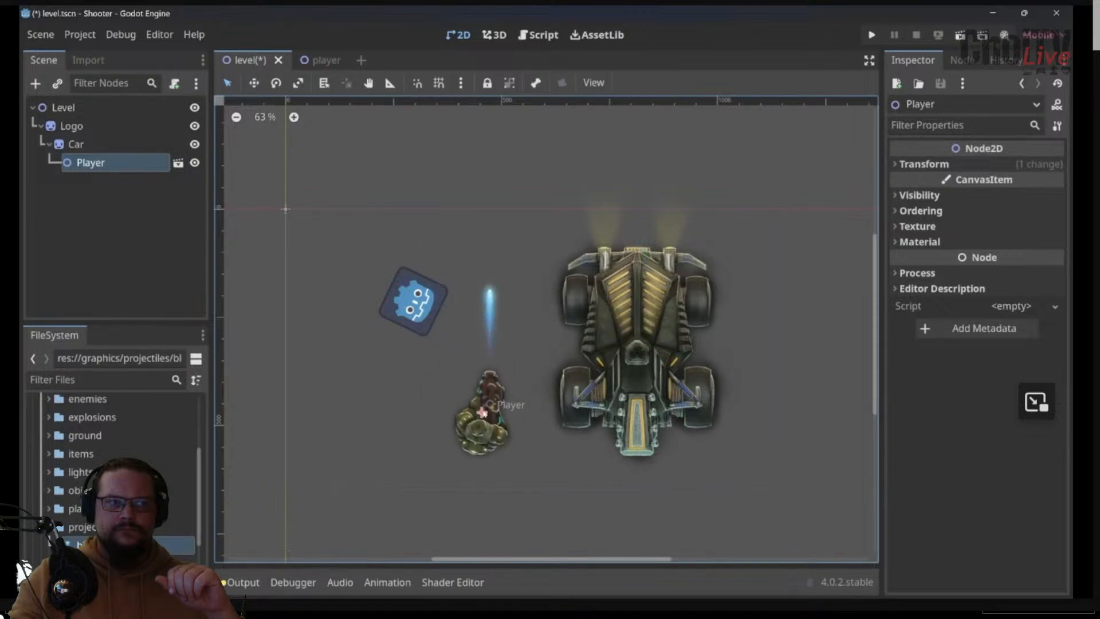
pyautogui.click(435, 408)
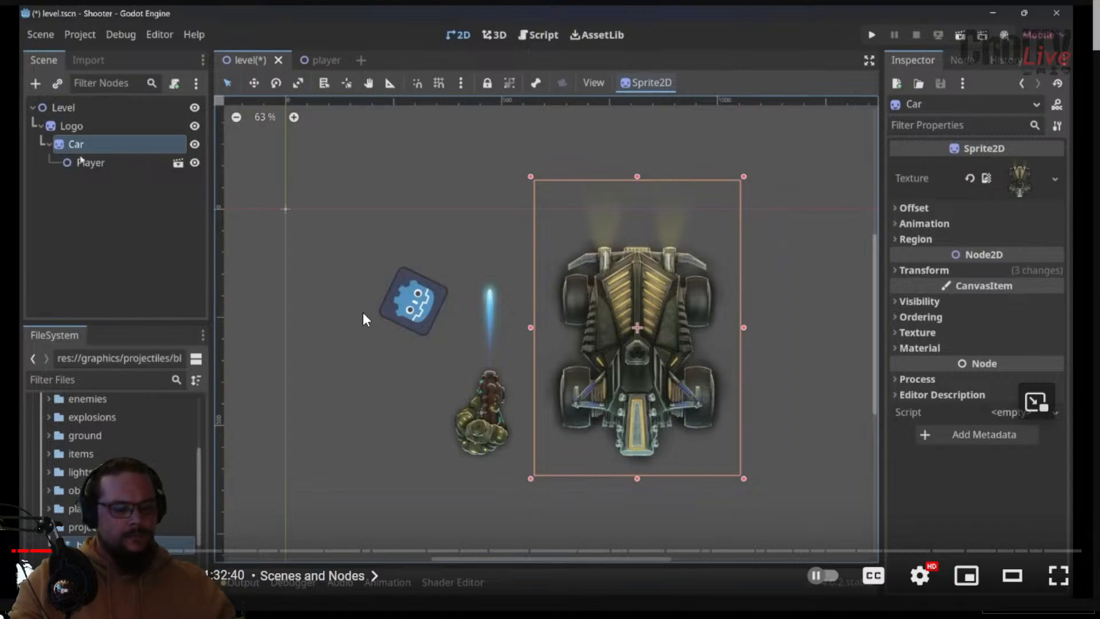
# Switch to the Godot editor, move the player scene instance between the logo and the car in the level, and save the player scene
pyautogui.hotkey('alt', 'Tab')
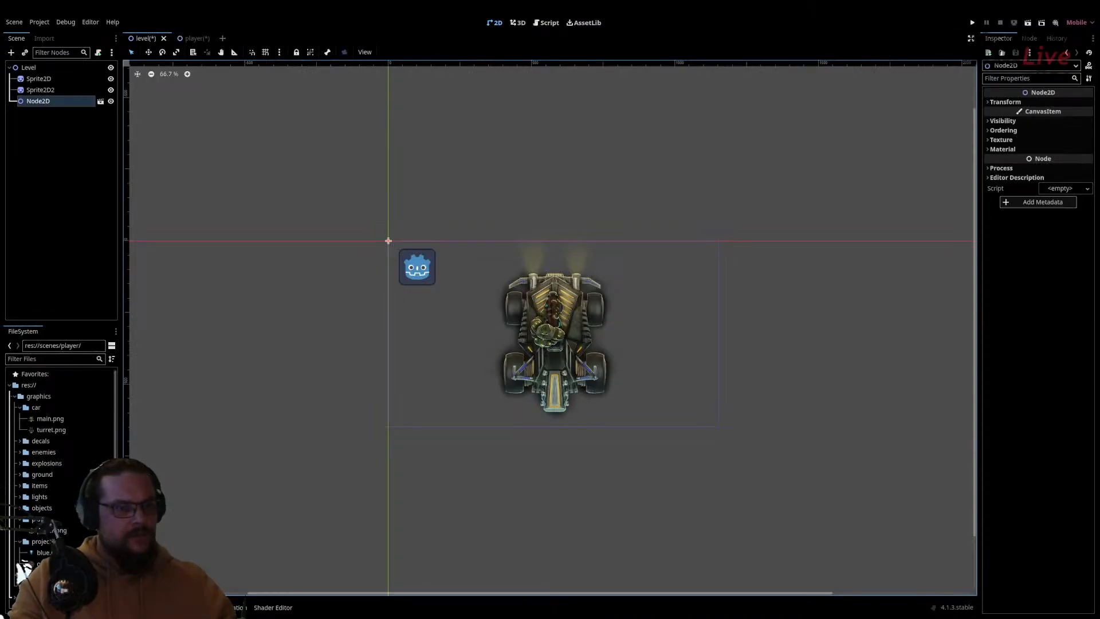
pyautogui.moveTo(541, 329)
pyautogui.mouseDown()
pyautogui.moveTo(444, 340)
pyautogui.moveTo(442, 356)
pyautogui.mouseUp()
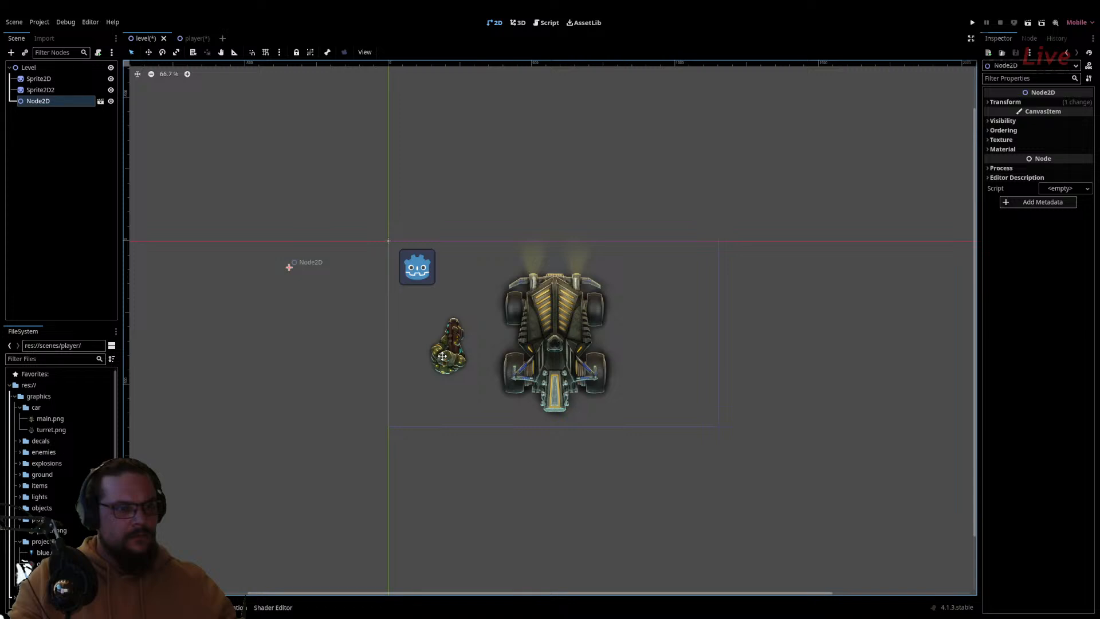
pyautogui.click(195, 38)
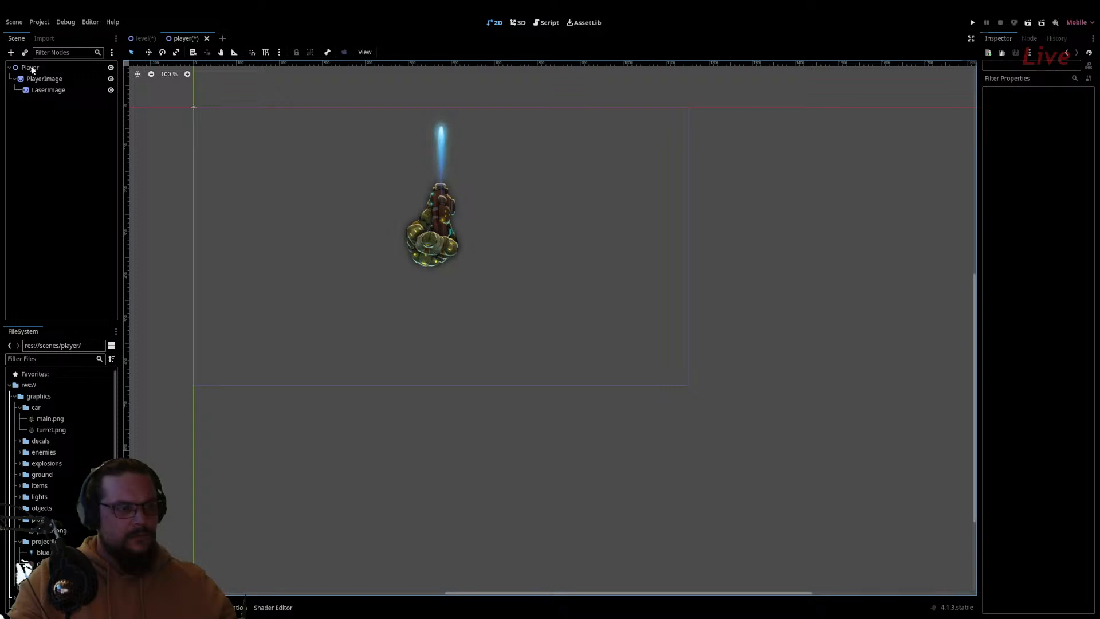
pyautogui.hotkey('ctrl', 's')
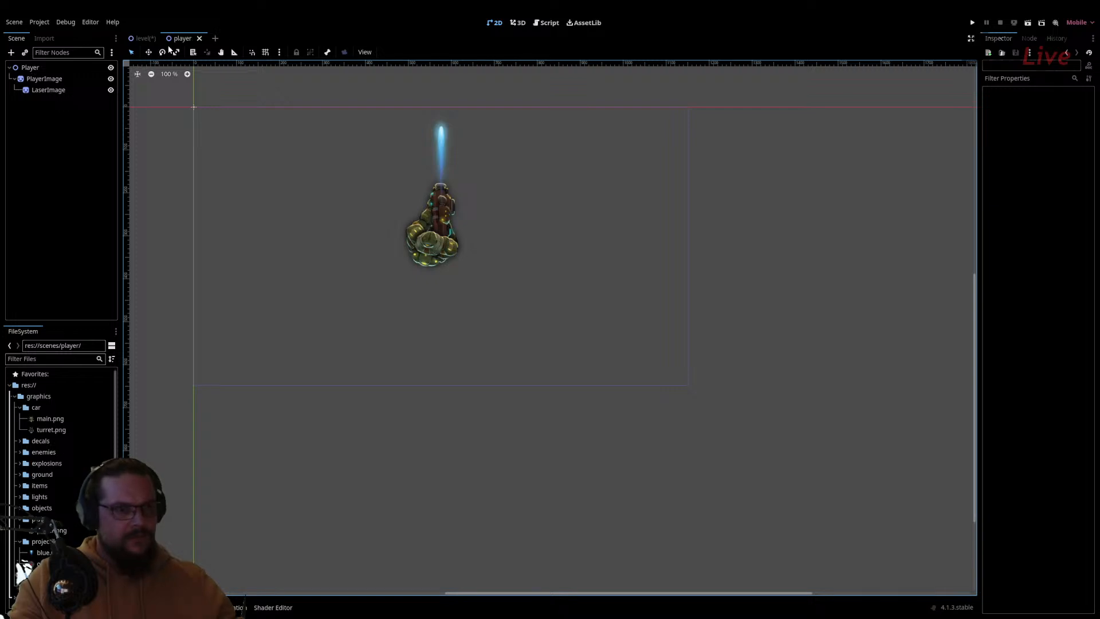
# Delete the Node2D player instance from the level scene
pyautogui.click(136, 38)
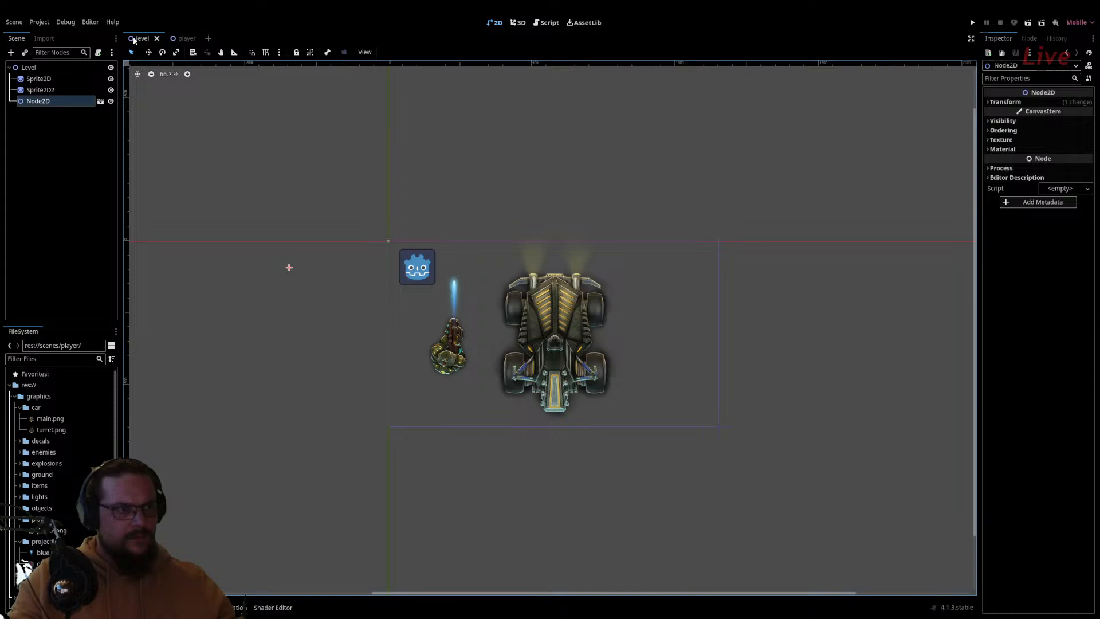
pyautogui.click(59, 101)
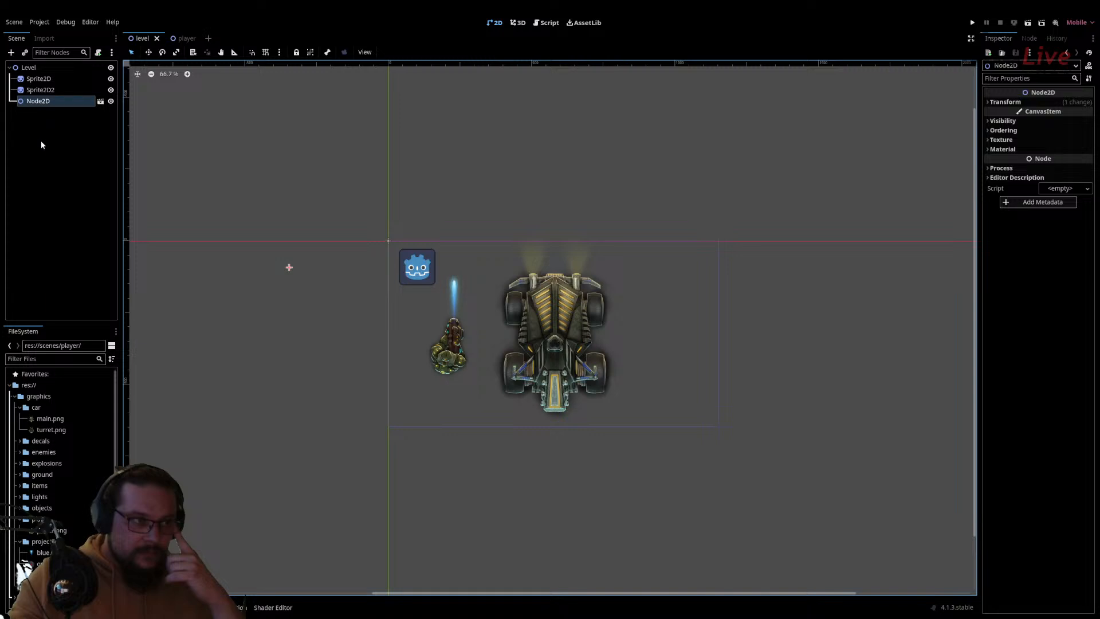
pyautogui.click(44, 104)
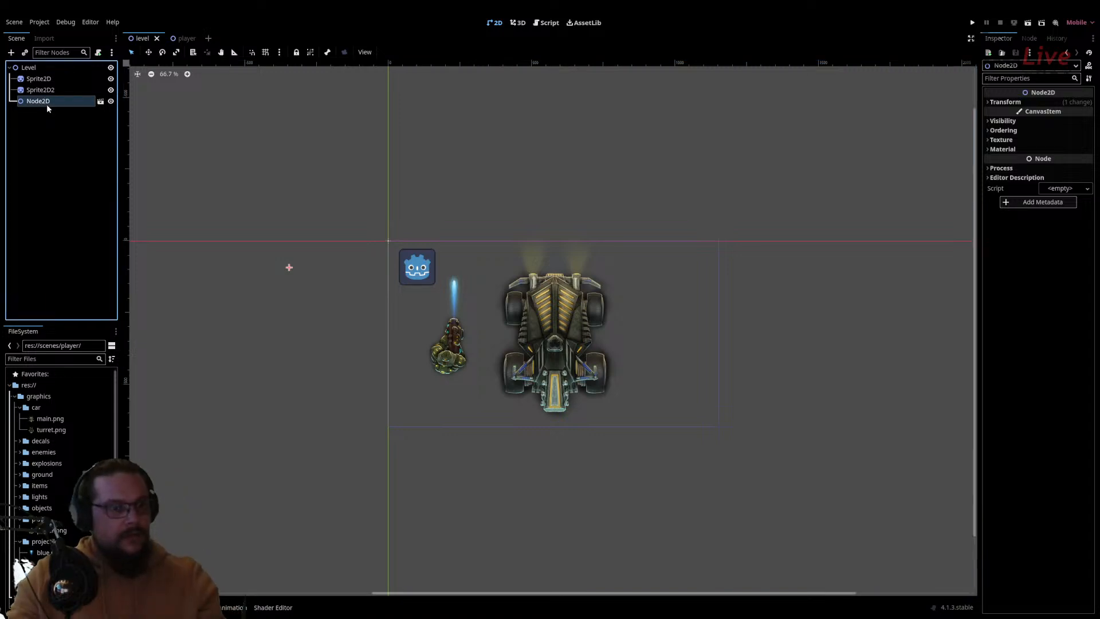
pyautogui.press('Delete')
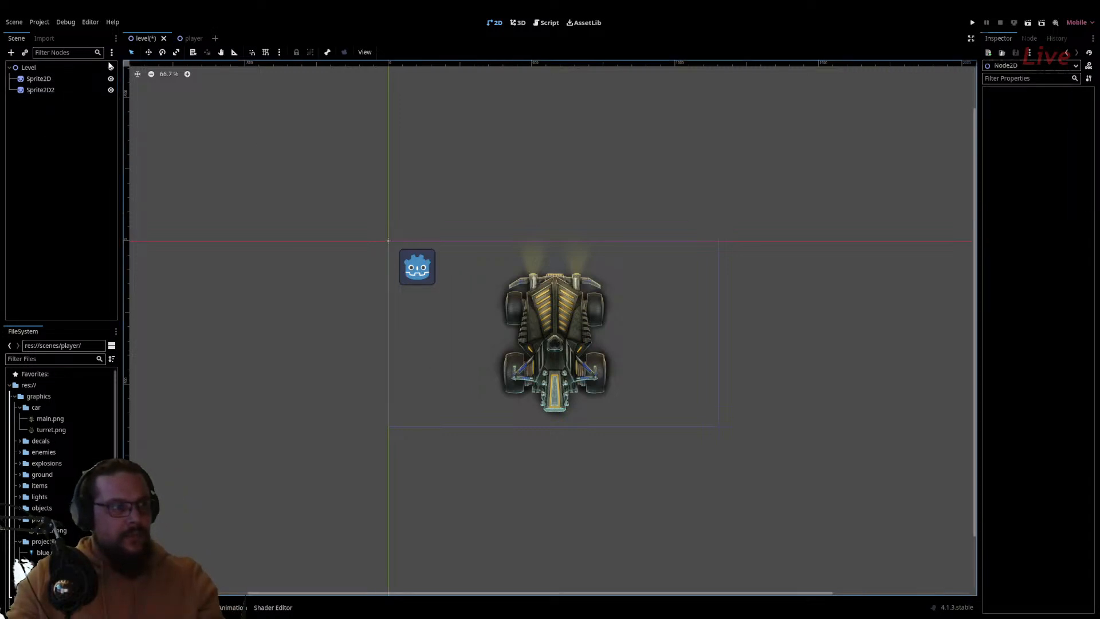
pyautogui.click(49, 116)
# Instantiate the player scene as a child of the Level node
pyautogui.click(32, 69)
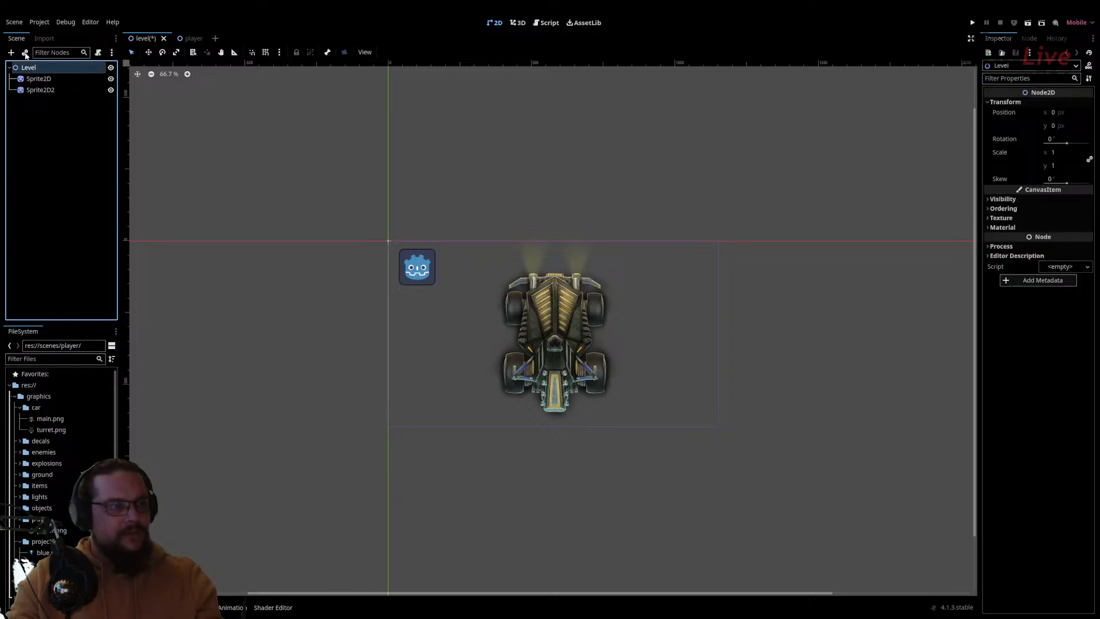
pyautogui.click(26, 54)
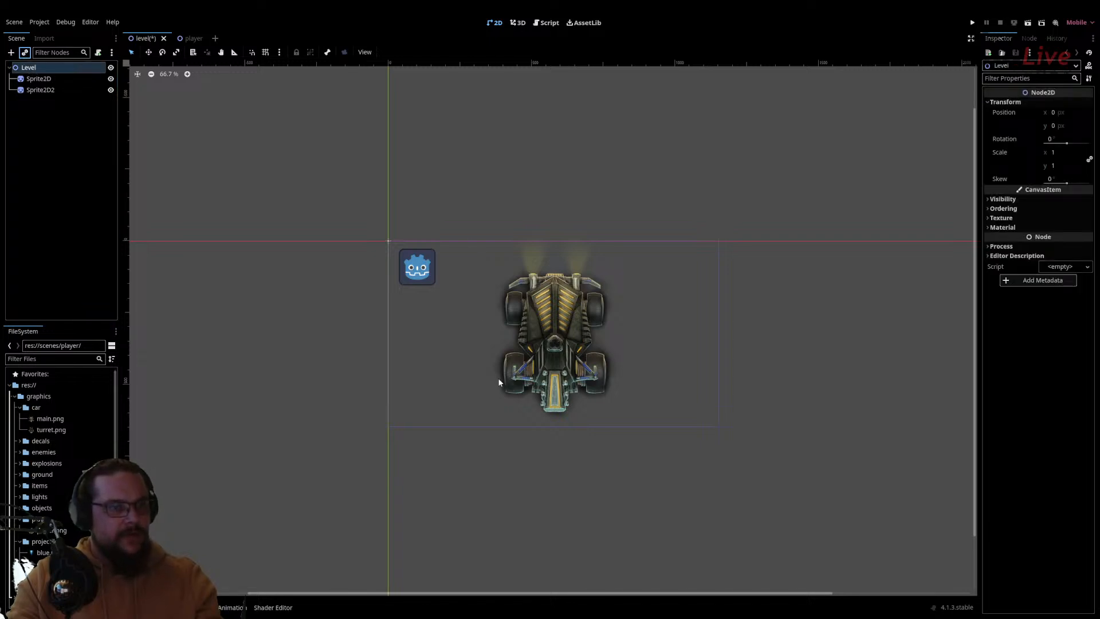
pyautogui.click(501, 396)
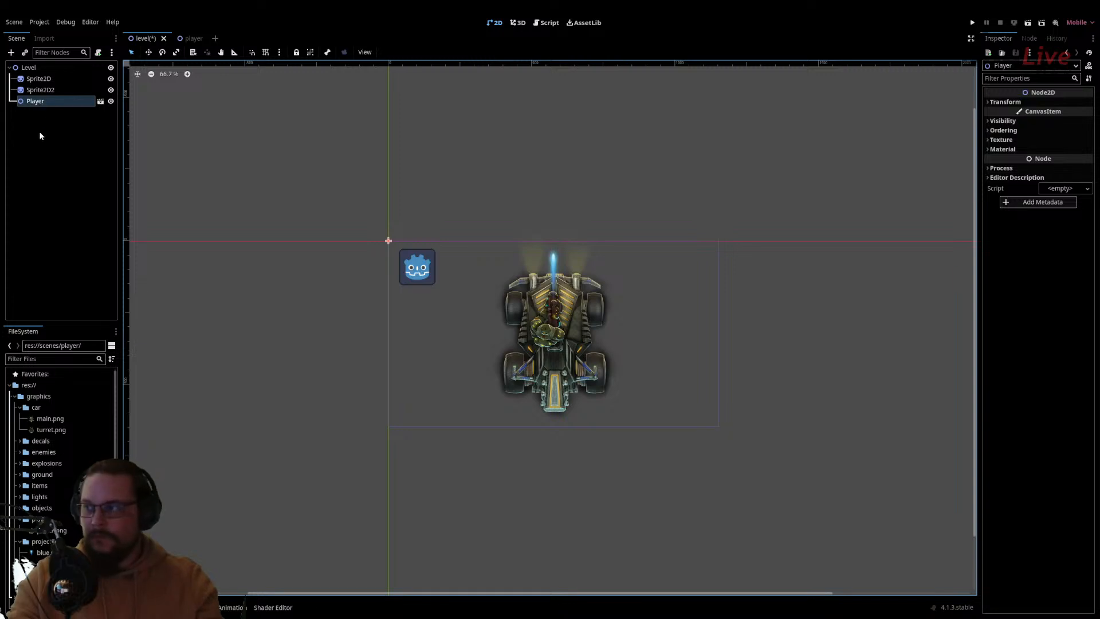
pyautogui.click(27, 68)
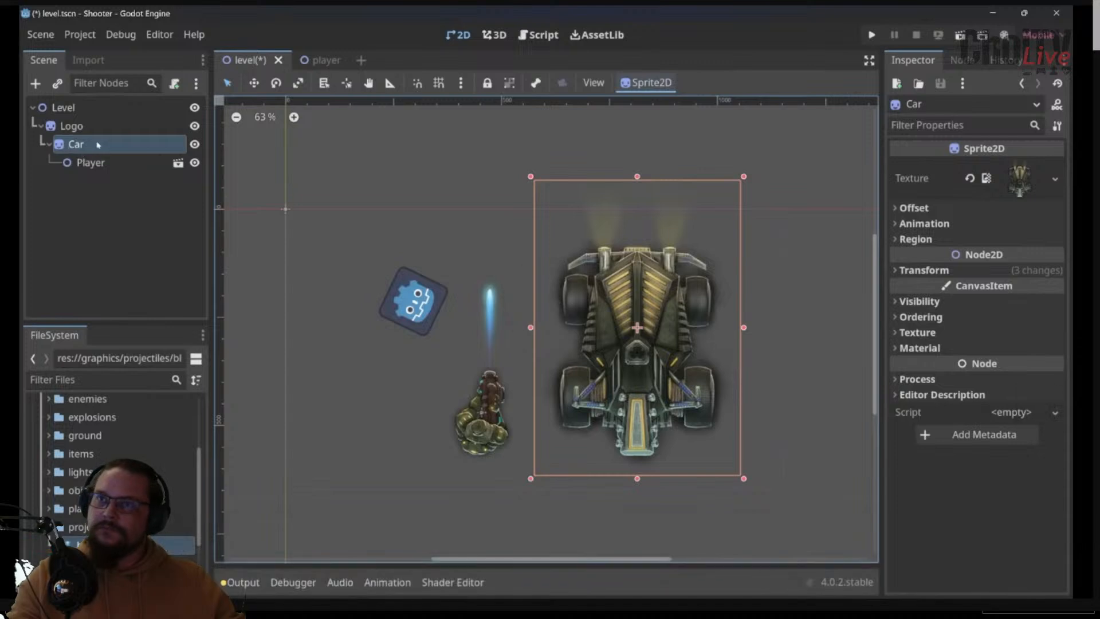
# Switch to the tutorial video, rewind it and replay the part on instantiating scenes/player/player.tscn under Car
pyautogui.click(90, 164)
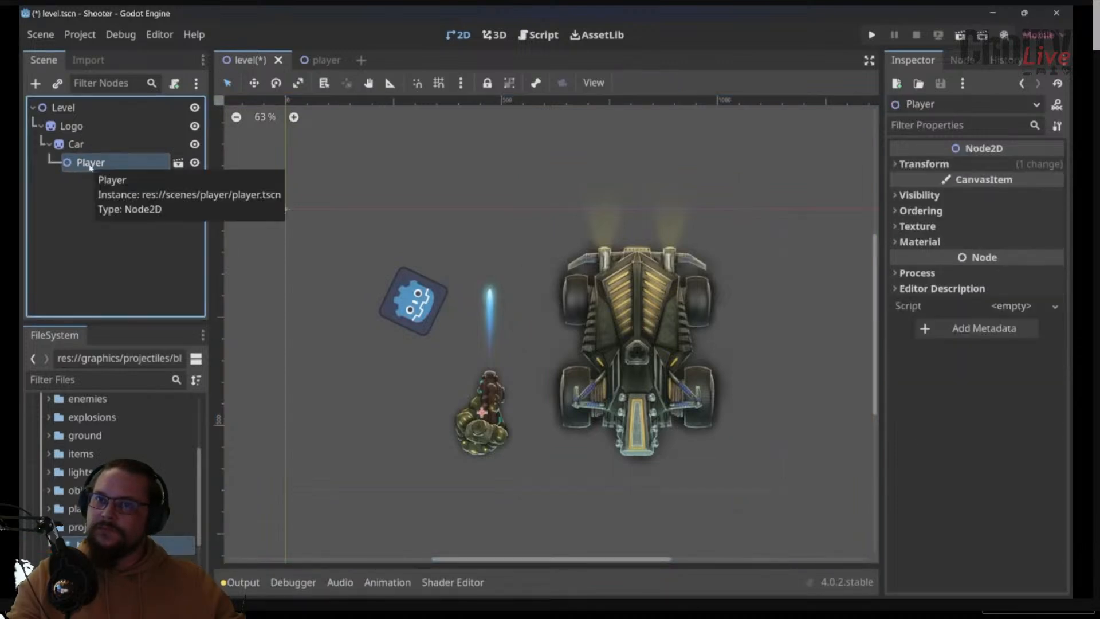
pyautogui.press('Left')
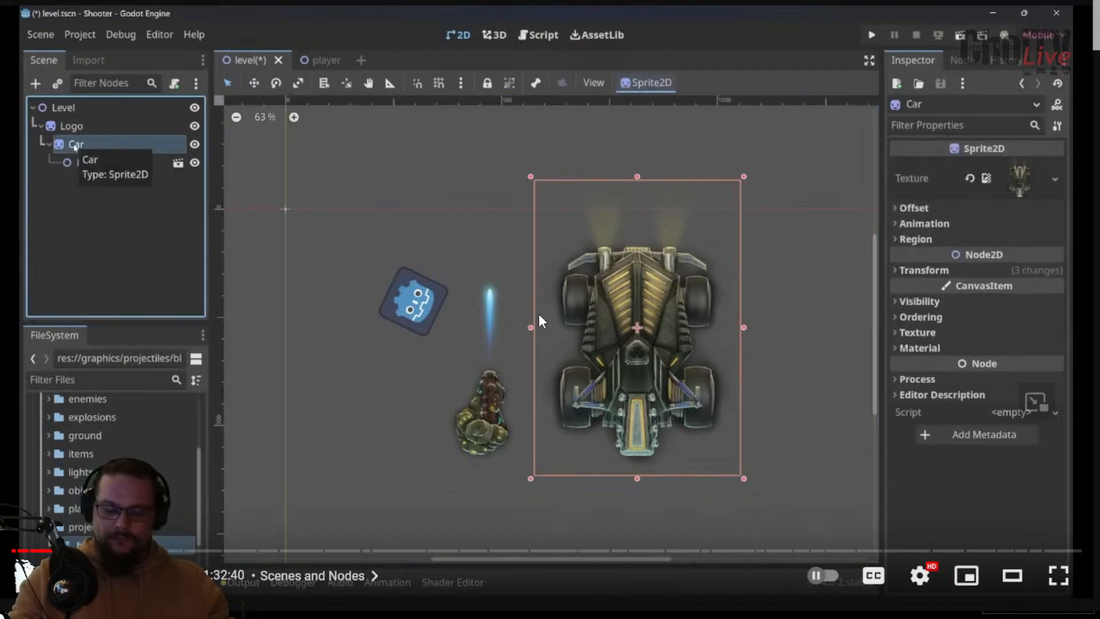
pyautogui.press('Left')
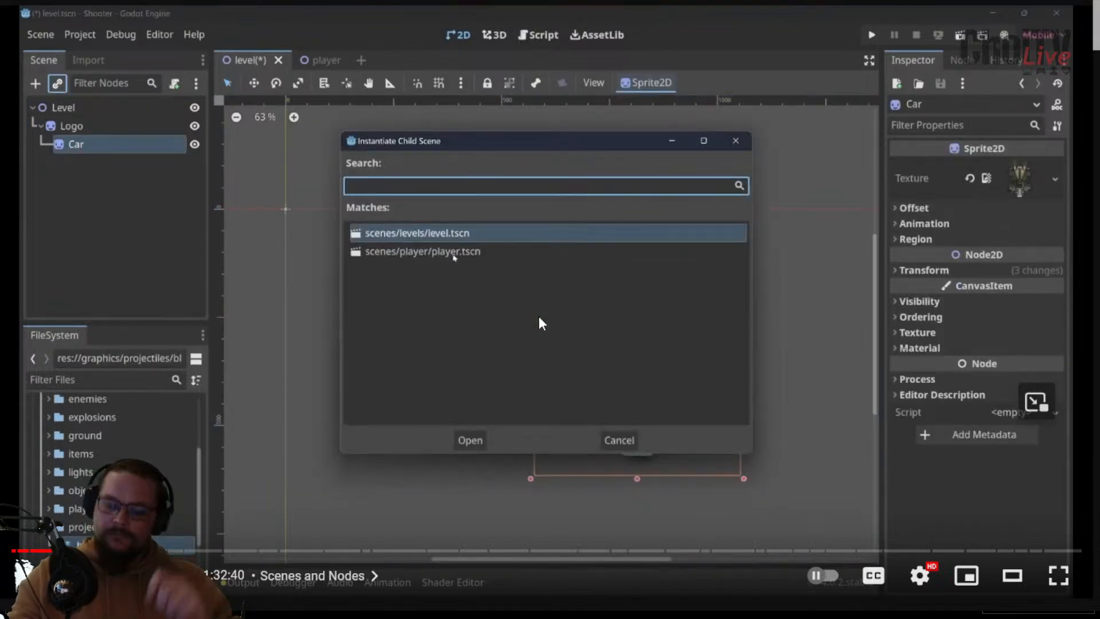
pyautogui.press('Left')
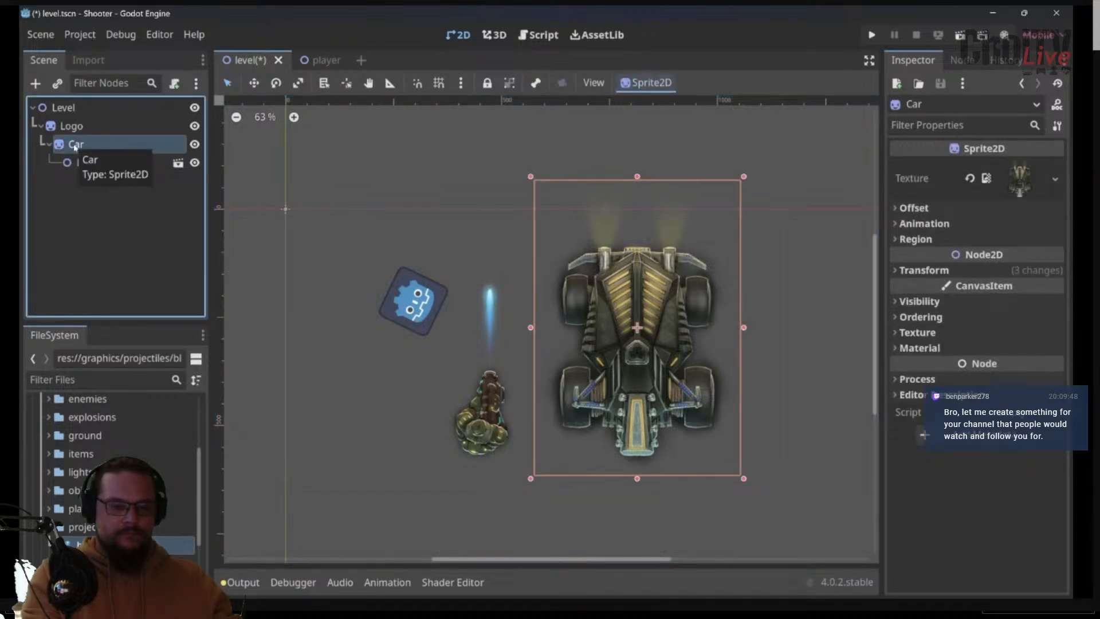
pyautogui.click(57, 83)
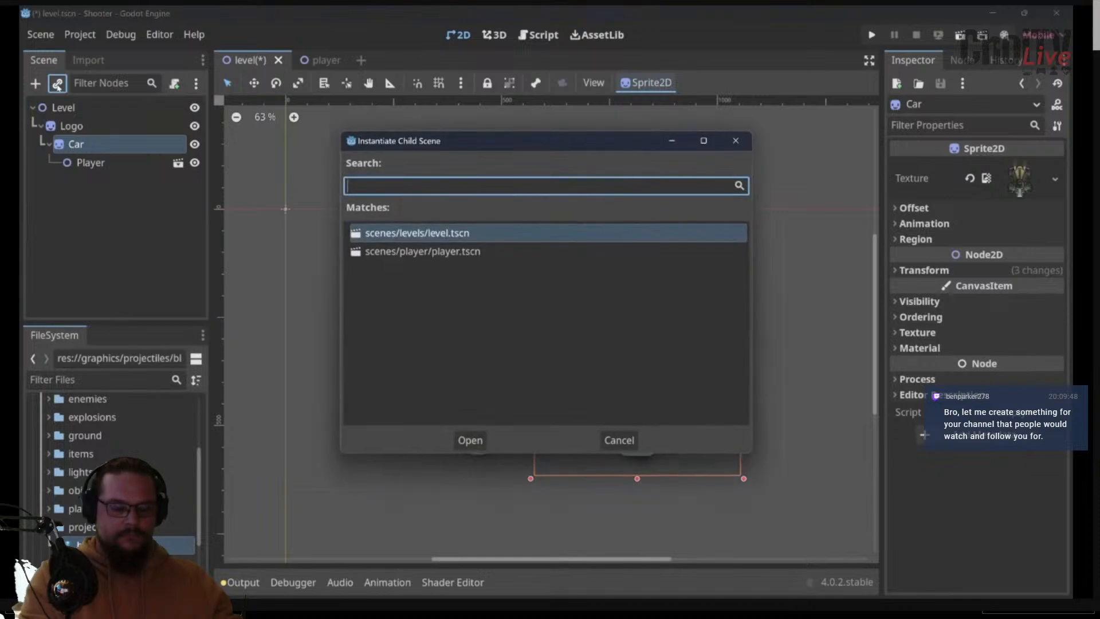
pyautogui.click(447, 253)
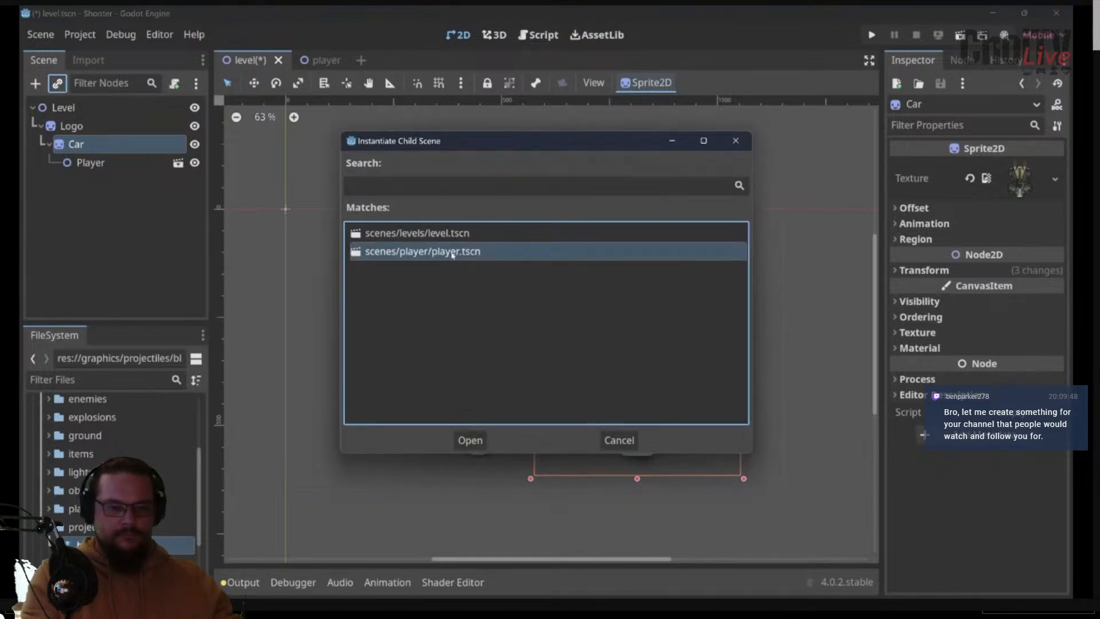
pyautogui.press('Escape')
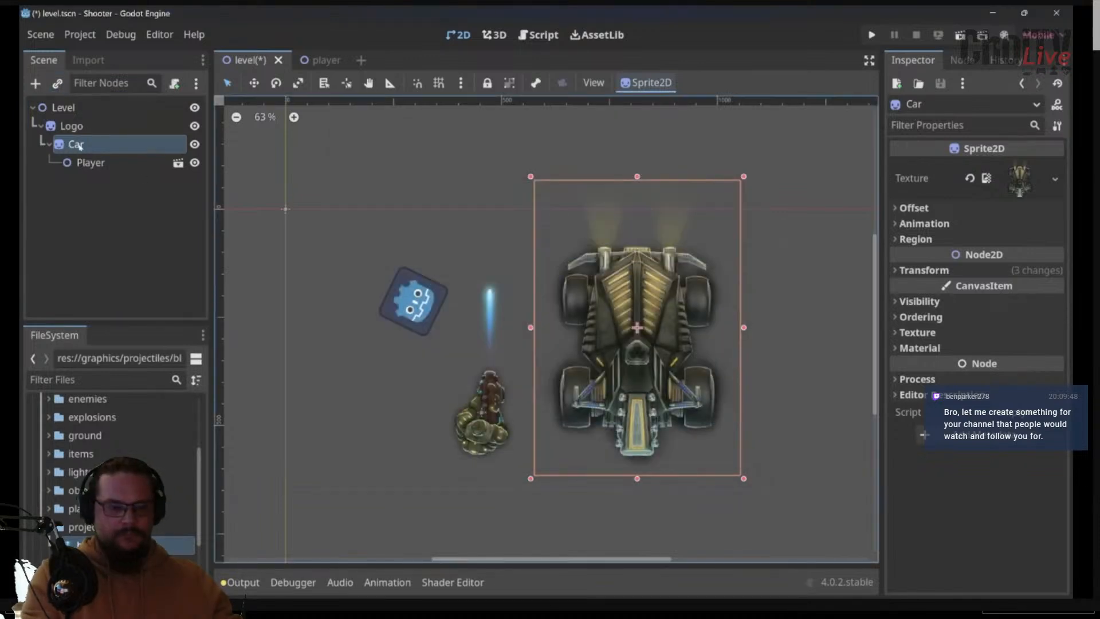
# Play the tutorial video through moving Player directly under Level and reviewing the Logo, Car and Level nodes
pyautogui.click(88, 162)
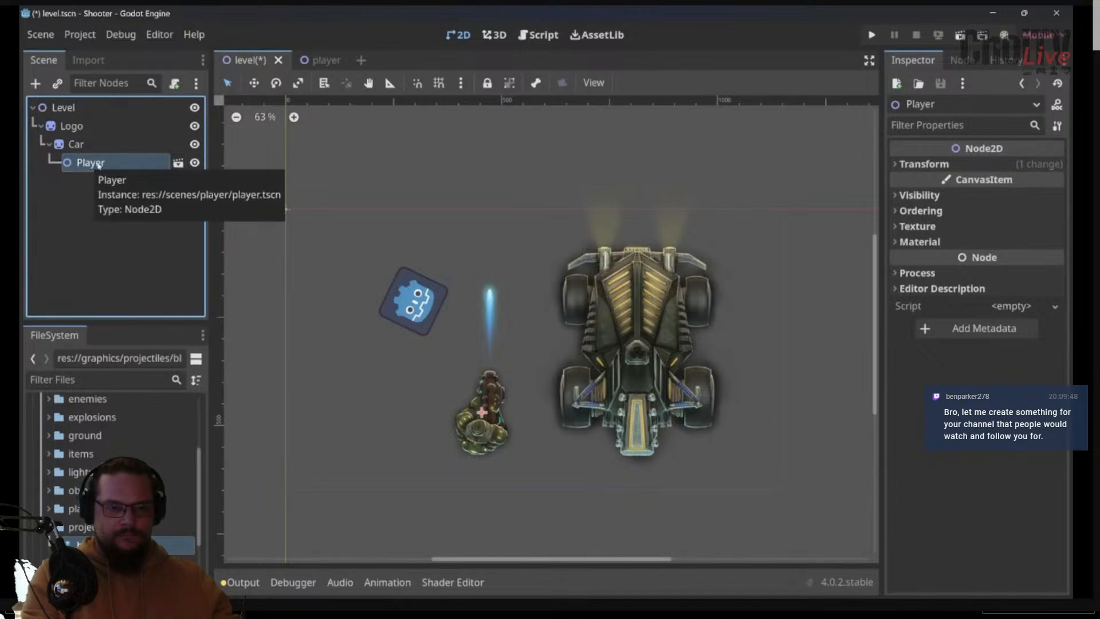
pyautogui.moveTo(90, 167); pyautogui.dragTo(69, 107)
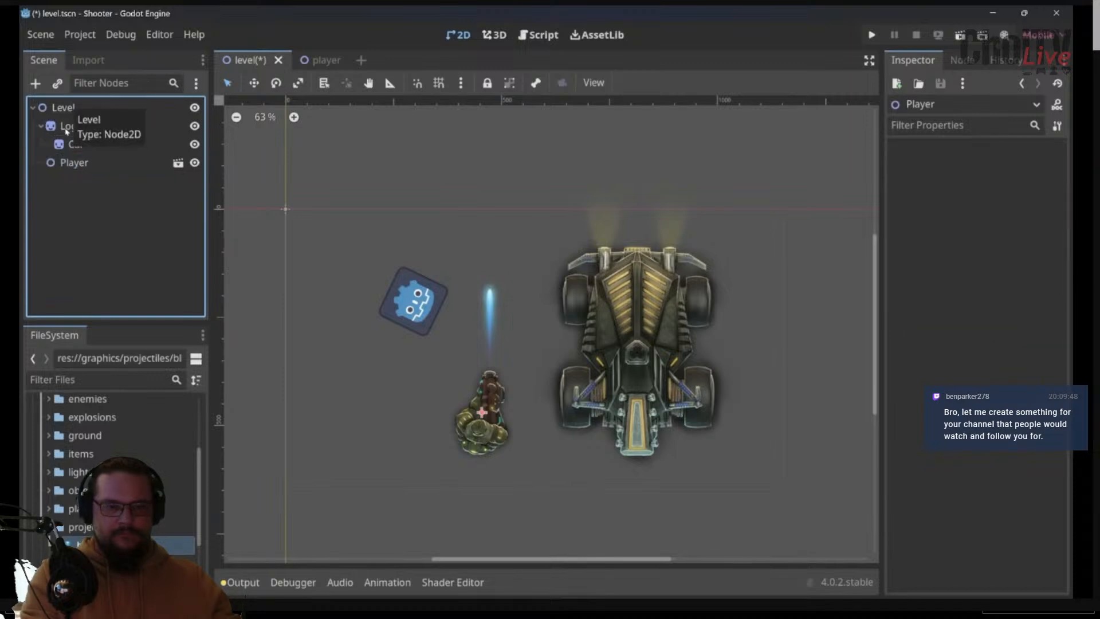
pyautogui.click(81, 127)
pyautogui.click(74, 145)
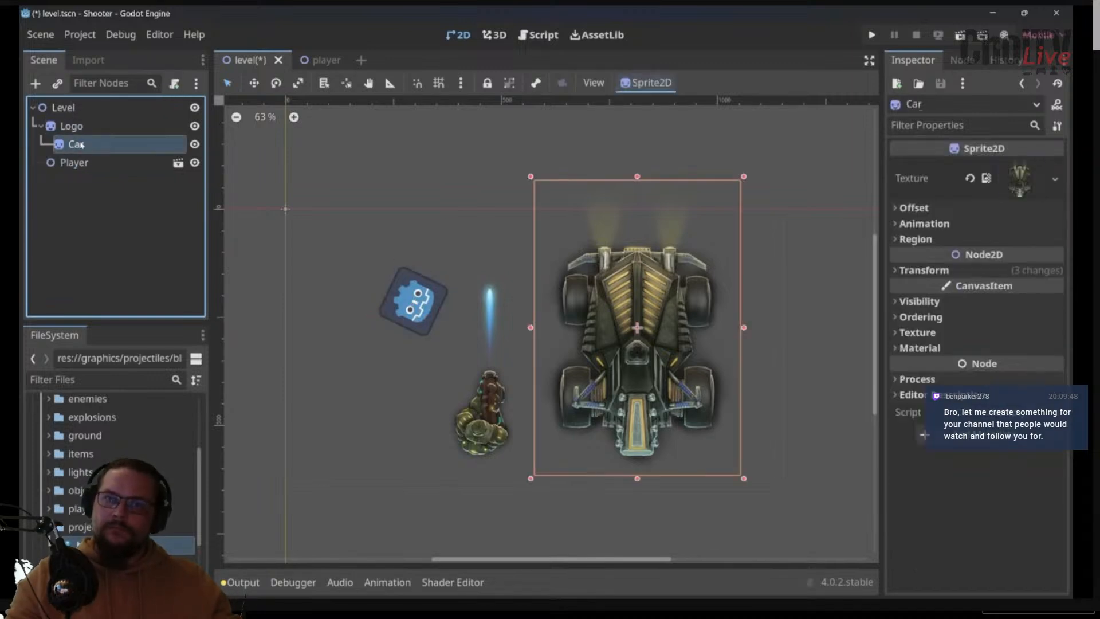
pyautogui.click(69, 164)
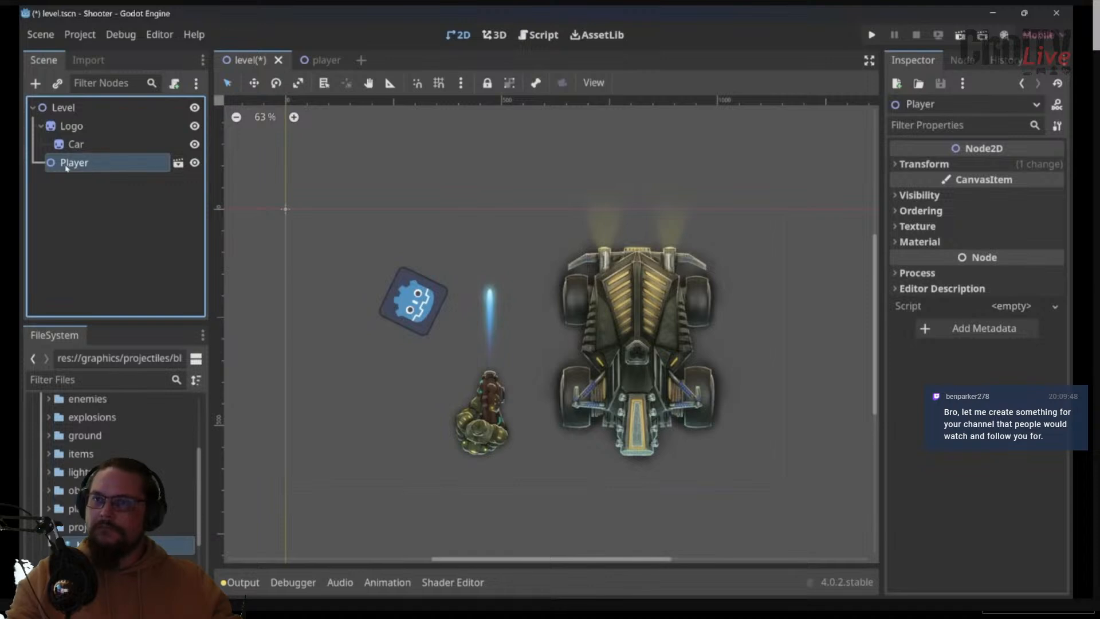
pyautogui.click(75, 127)
pyautogui.click(81, 145)
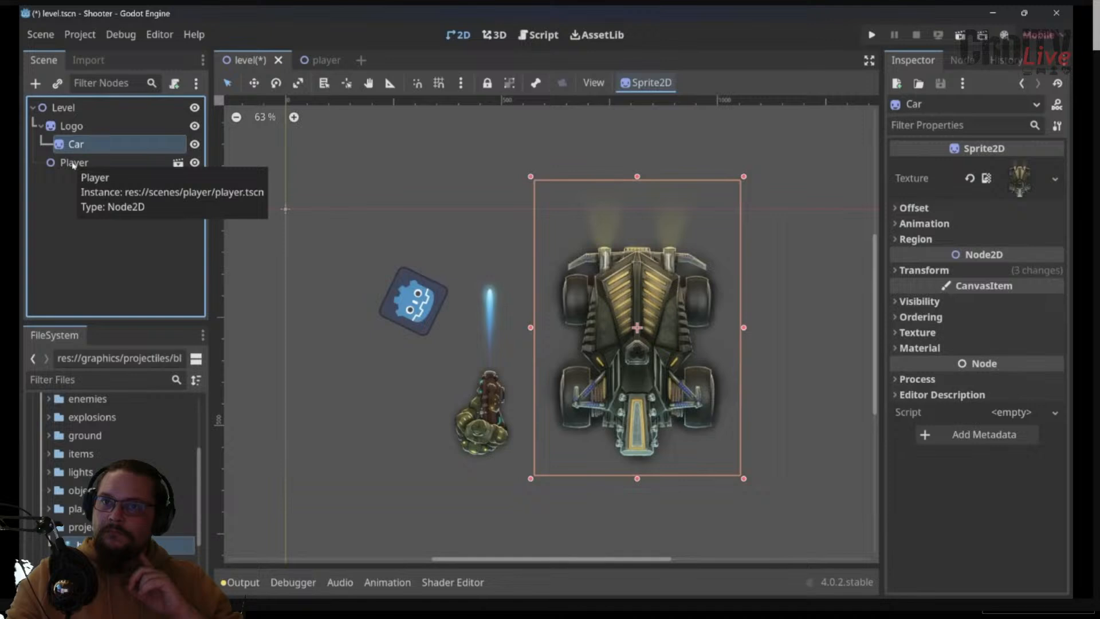
pyautogui.click(80, 127)
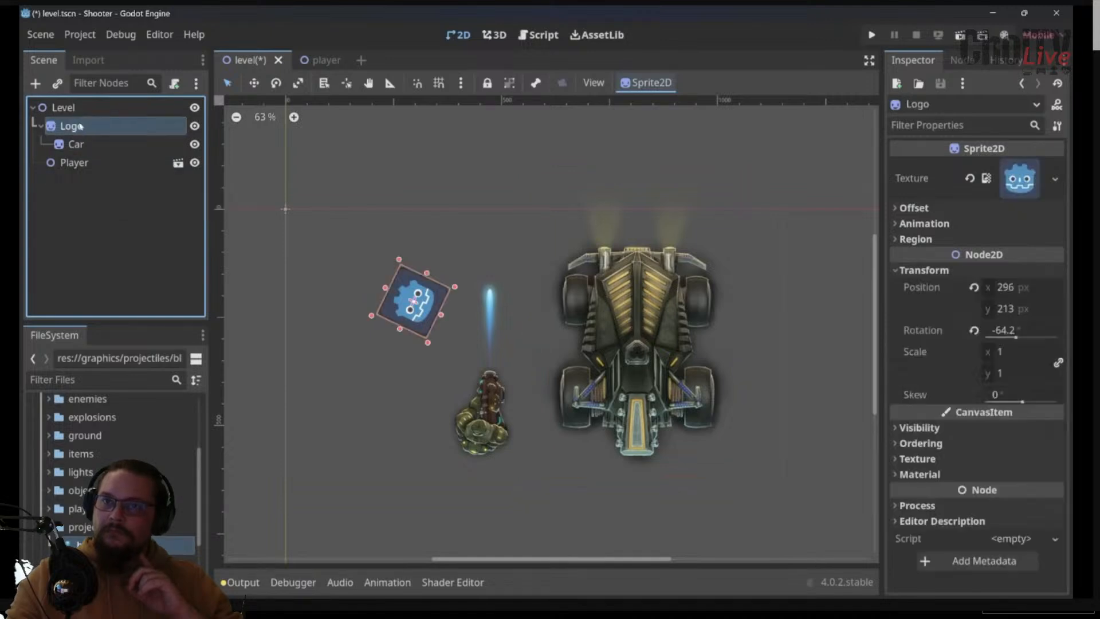
pyautogui.click(73, 110)
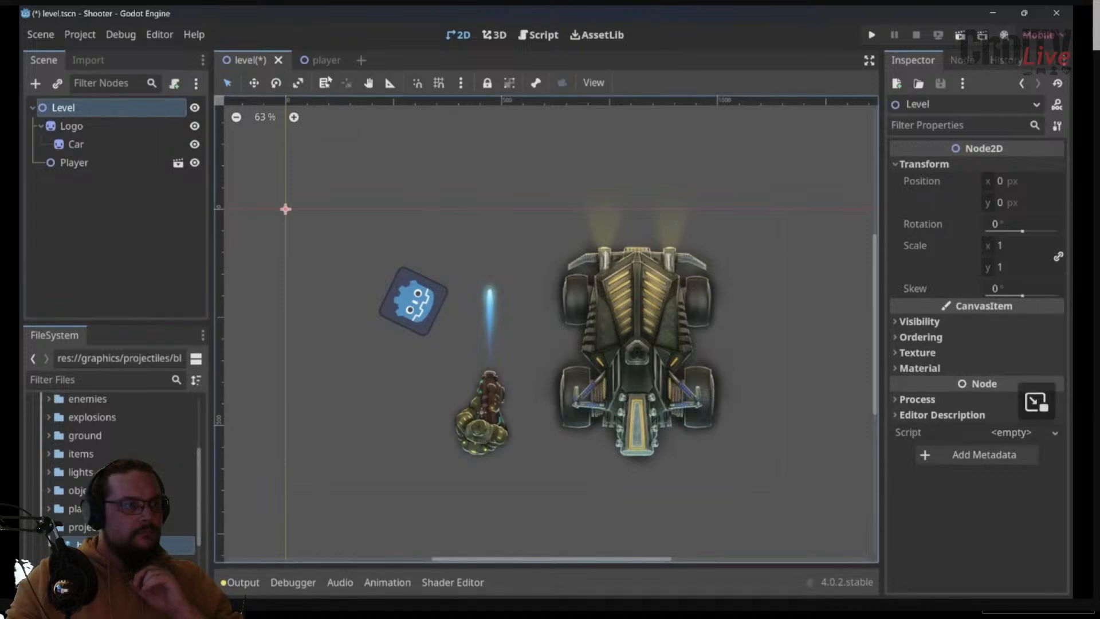
# Play the tutorial video through opening the player scene and inspecting its PlayerImage, LaserImage and Player nodes
pyautogui.click(318, 60)
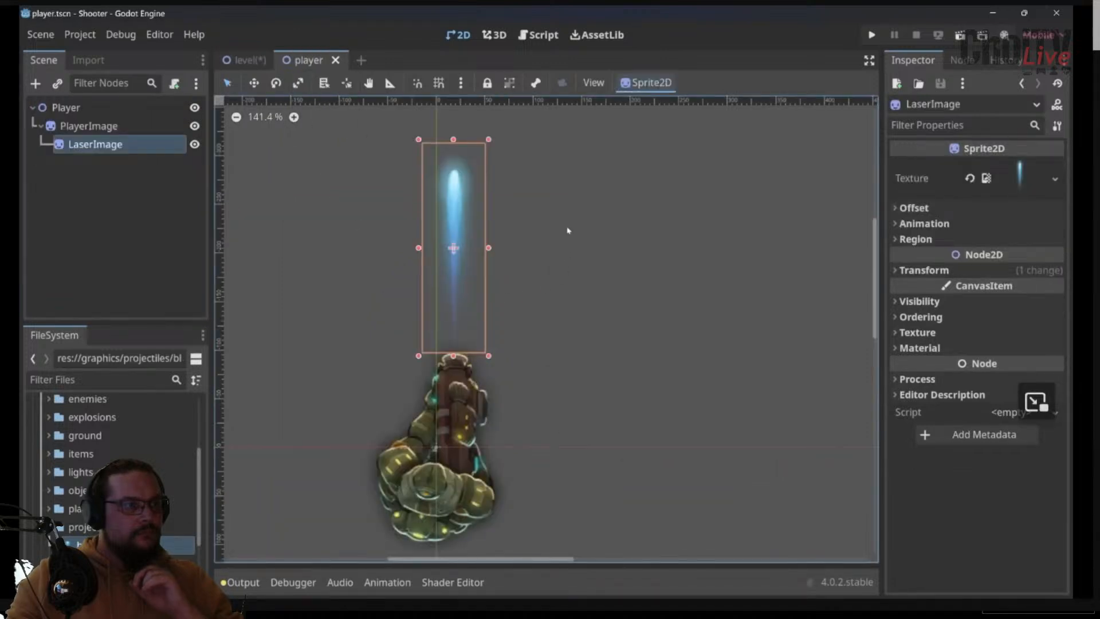
pyautogui.click(433, 486)
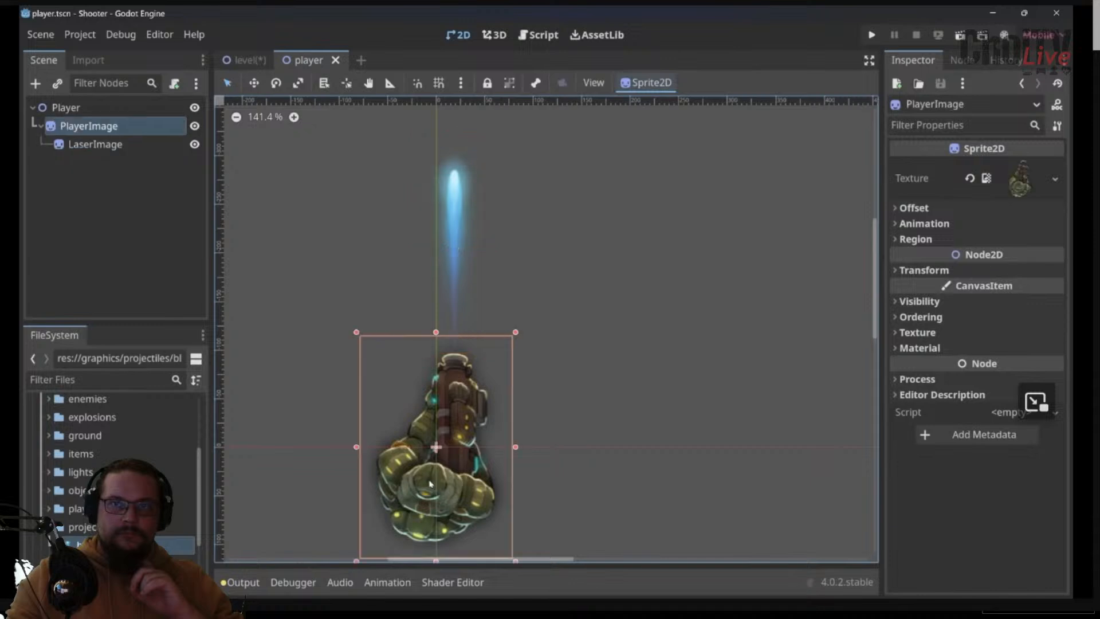
pyautogui.click(451, 193)
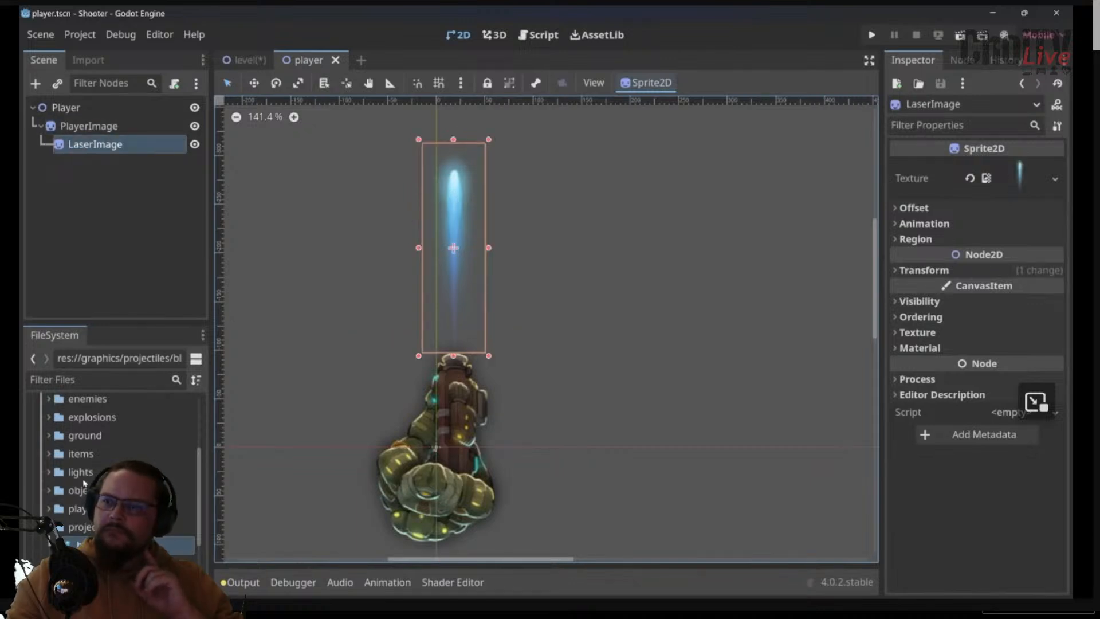
pyautogui.click(72, 111)
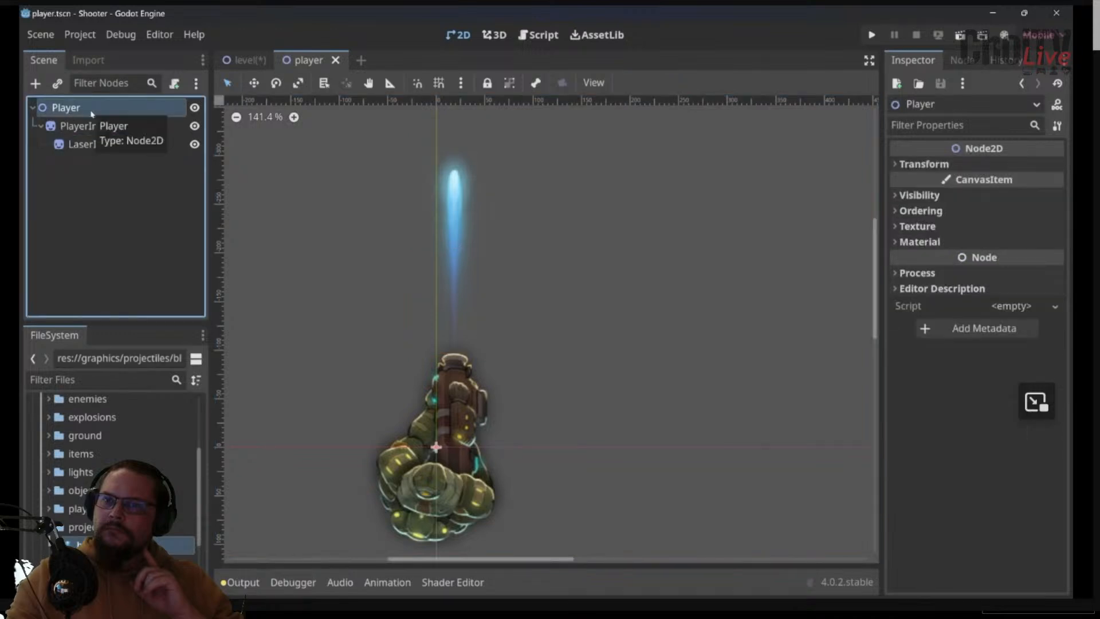
# Play the tutorial video through adding a Sprite2D under Player, giving it the round red-centred projectile texture and placing it beside the laser
pyautogui.hotkey('ctrl', 'a')
pyautogui.doubleClick(277, 334)
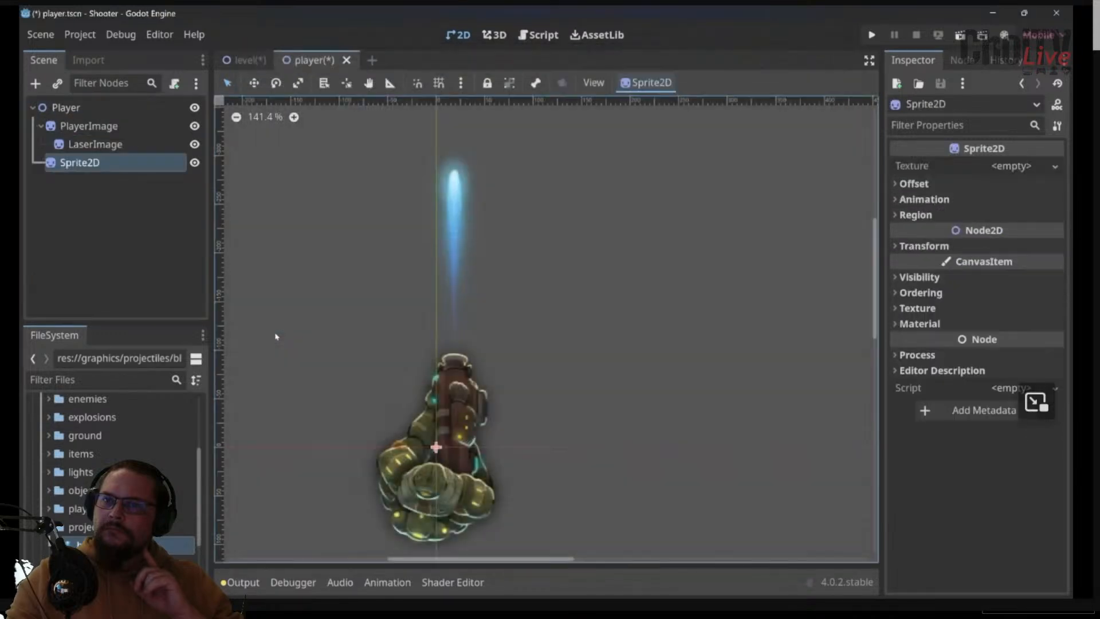
pyautogui.click(97, 563)
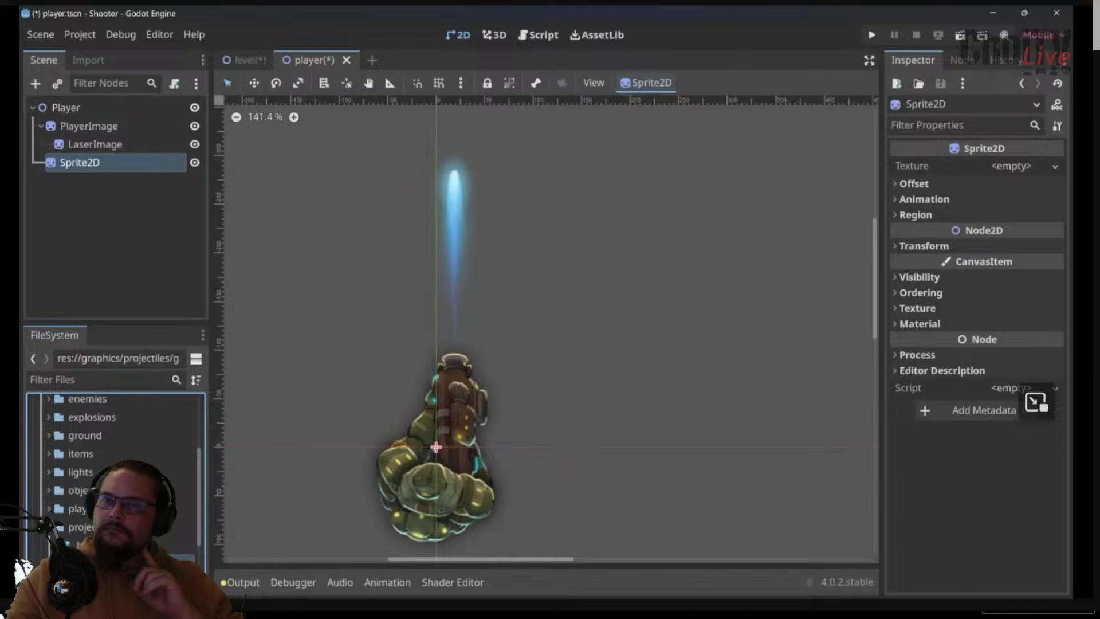
pyautogui.moveTo(97, 563); pyautogui.dragTo(1017, 178)
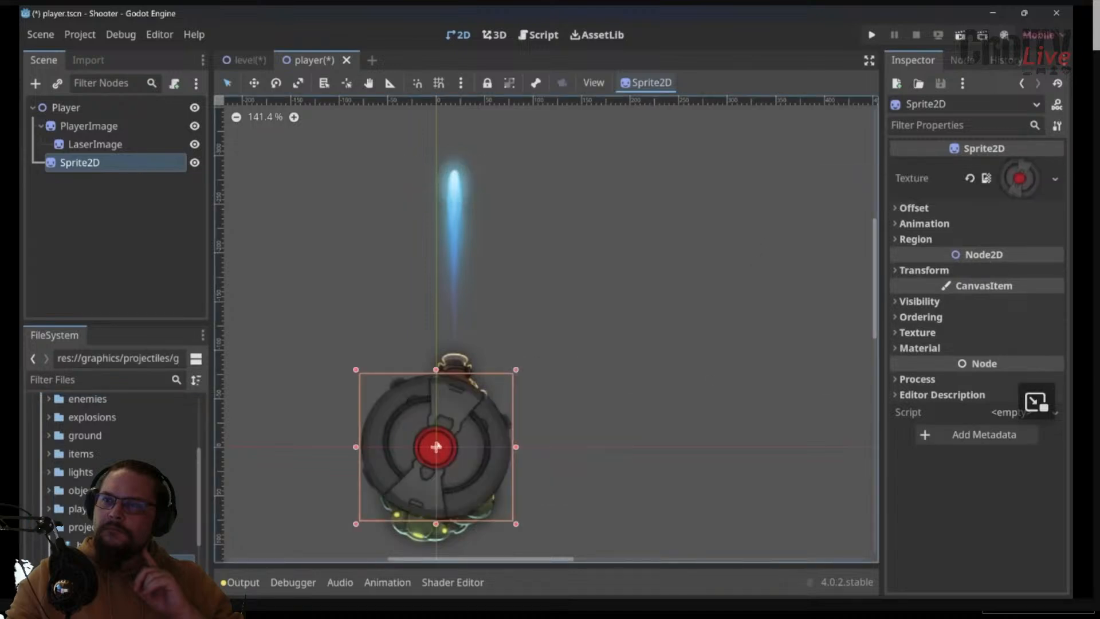
pyautogui.moveTo(436, 447); pyautogui.dragTo(345, 252)
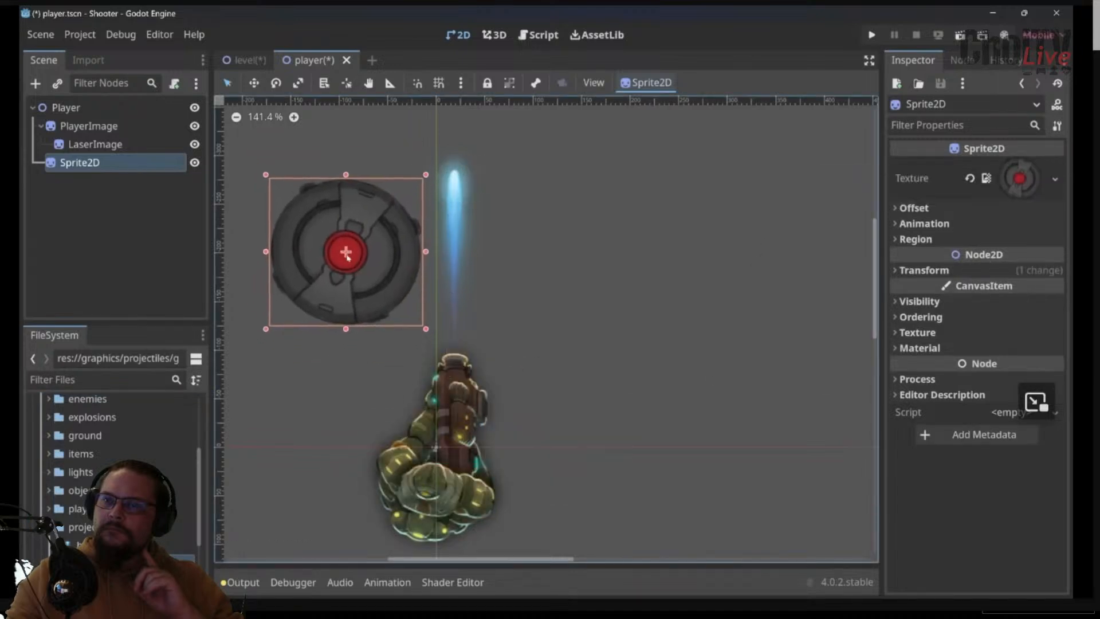
# Play the tutorial video through scaling the new Sprite2D to 0.2, saving the player scene and viewing the updated Player in the level scene
pyautogui.click(911, 270)
pyautogui.click(1006, 353)
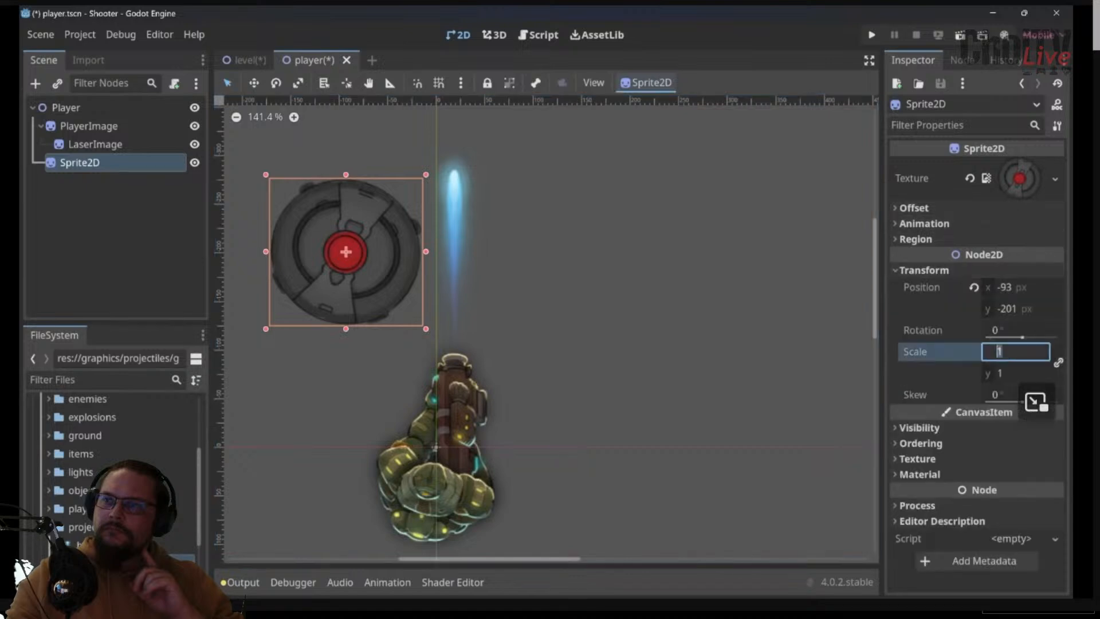
pyautogui.write('0.2')
pyautogui.press('Return')
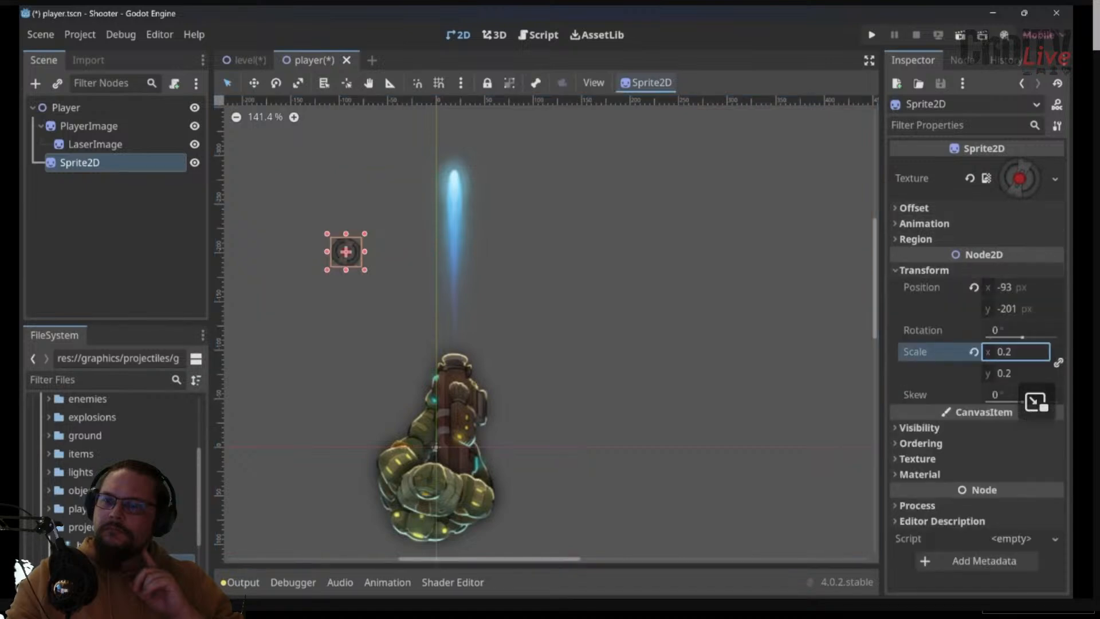
pyautogui.hotkey('ctrl', 's')
pyautogui.click(578, 301)
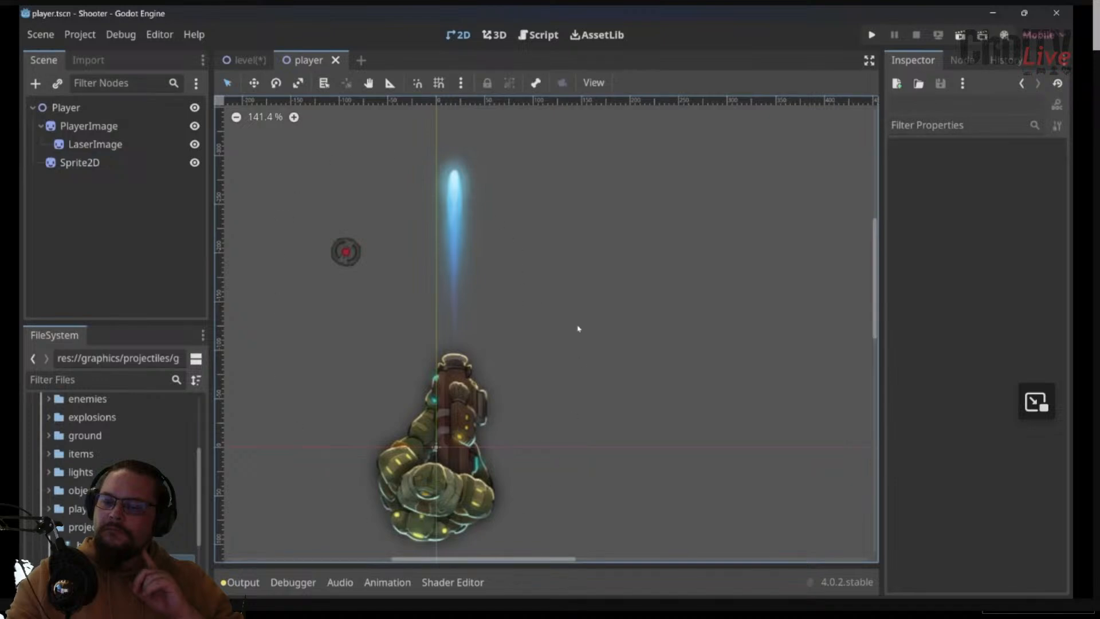
pyautogui.click(245, 60)
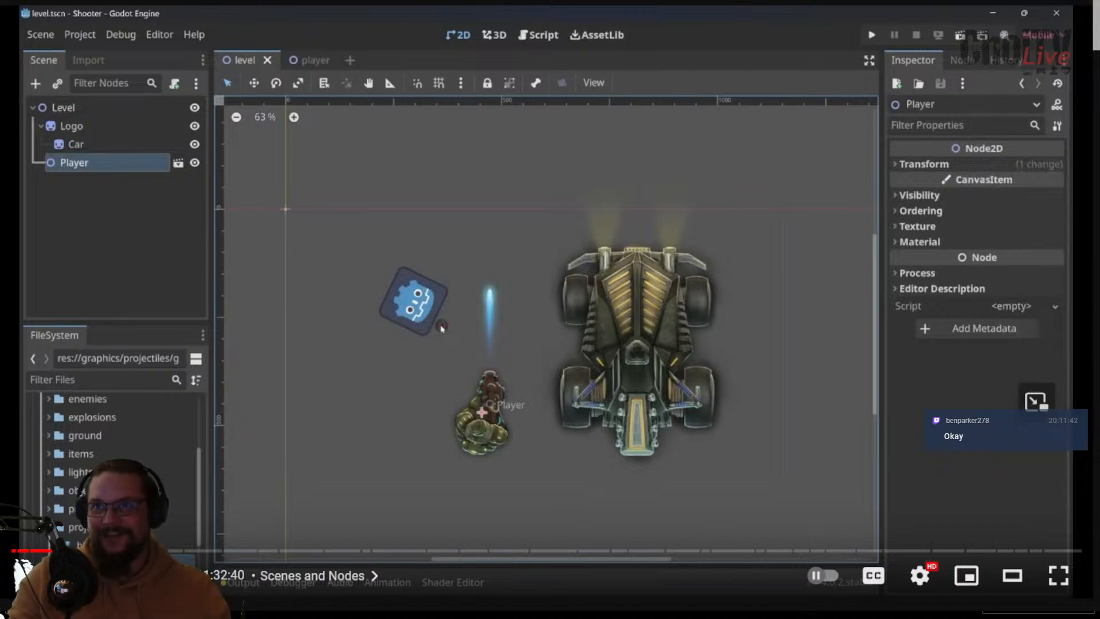
pyautogui.click(402, 229)
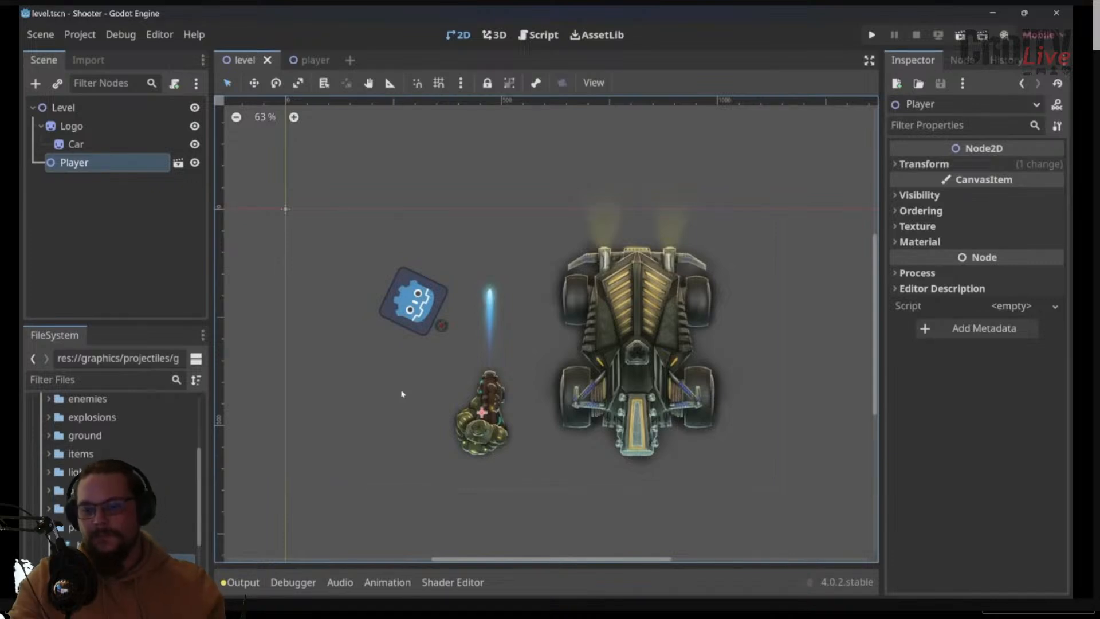
# Play the tutorial video through to the exercise on building a bed scene with pillow sprites
pyautogui.click(630, 160)
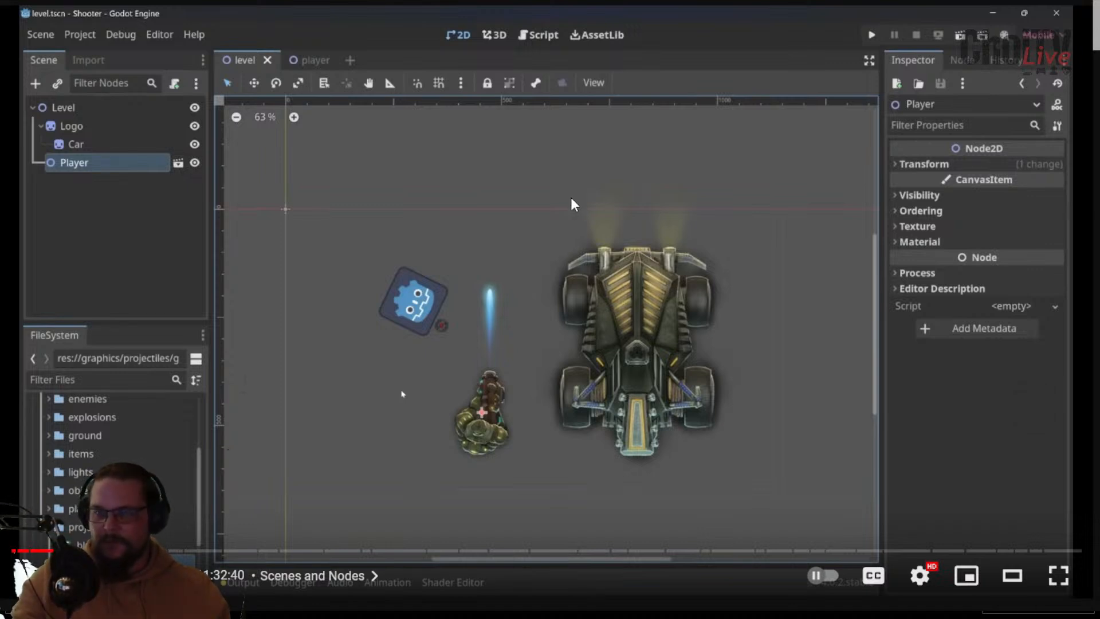
pyautogui.click(533, 215)
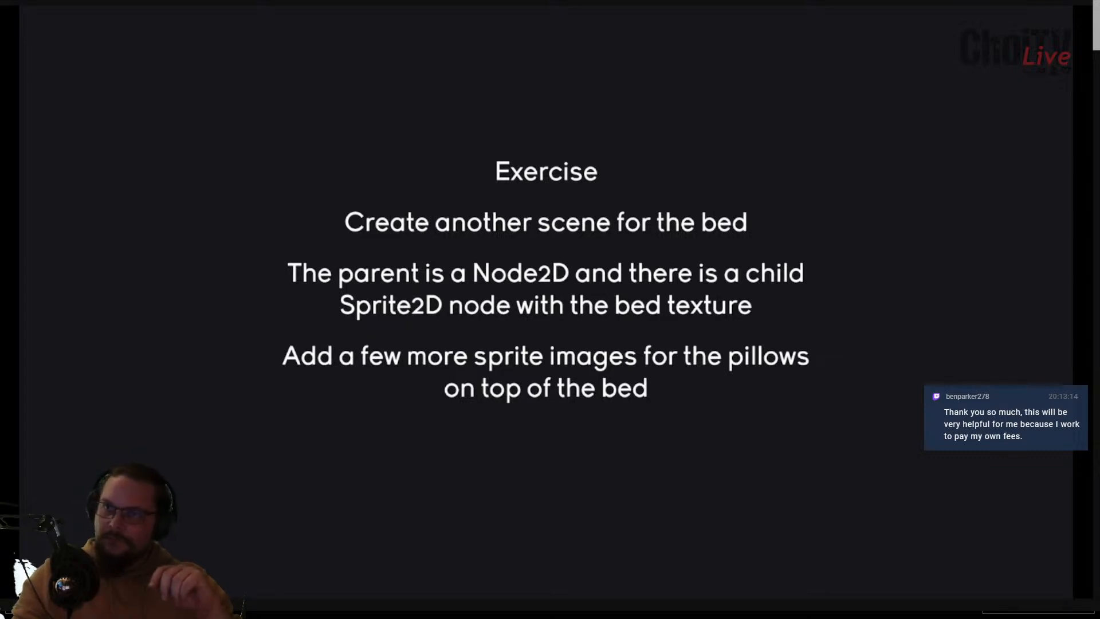
pyautogui.moveTo(526, 346)
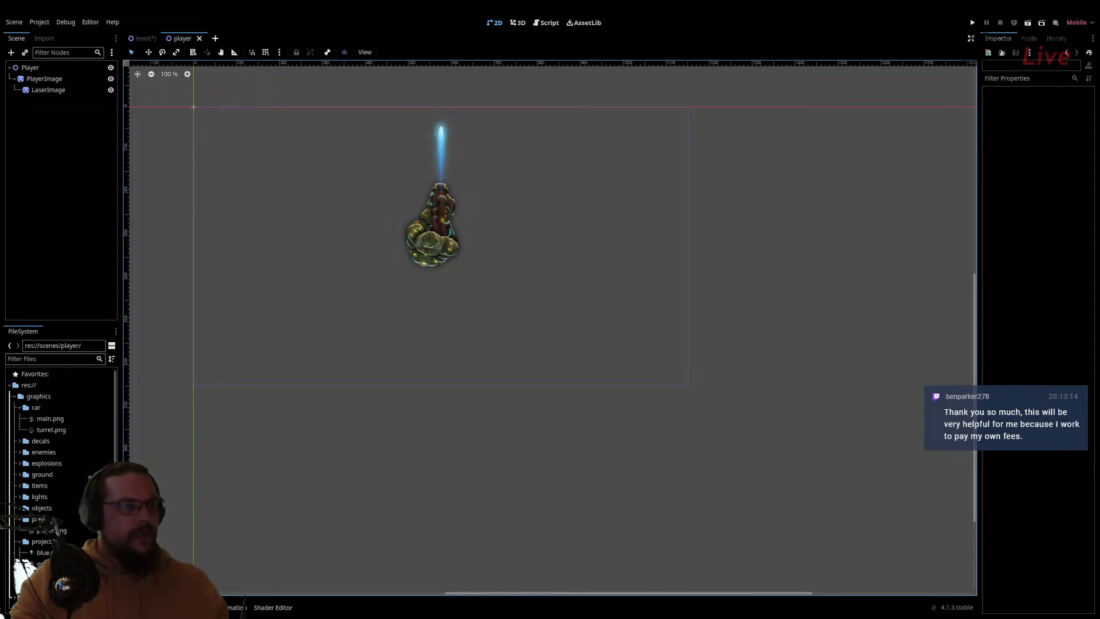
# Switch to the Godot editor and create a new scene with a Node2D root named Bed
pyautogui.click(111, 80)
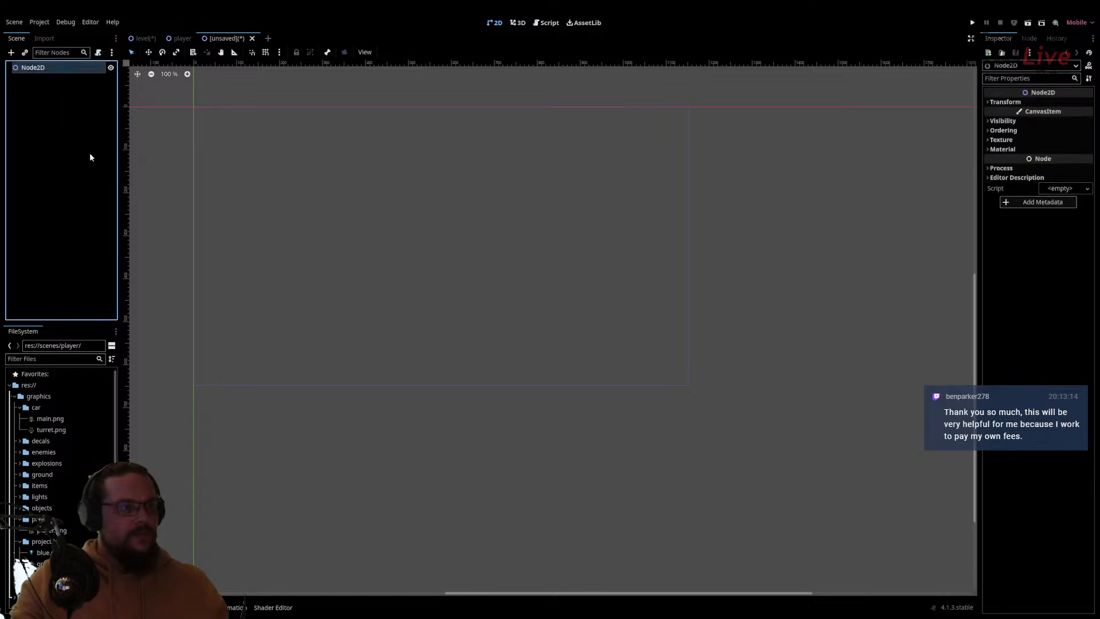
pyautogui.press('F2')
pyautogui.write('Bed')
pyautogui.press('Return')
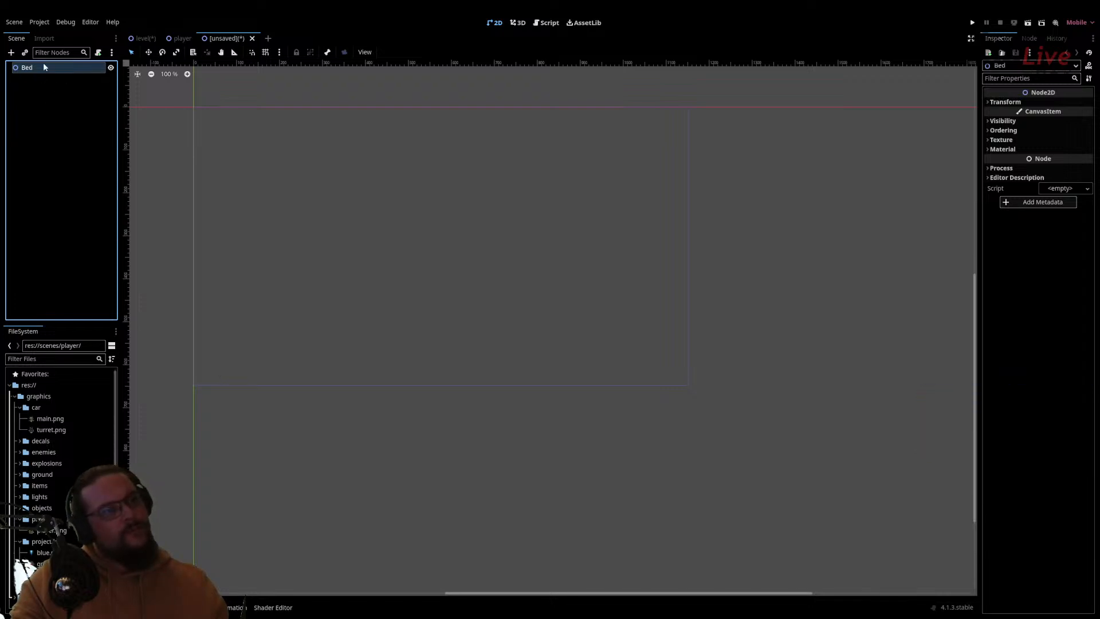
# Add a Sprite2D child under Bed and rename it BedImage
pyautogui.click(11, 53)
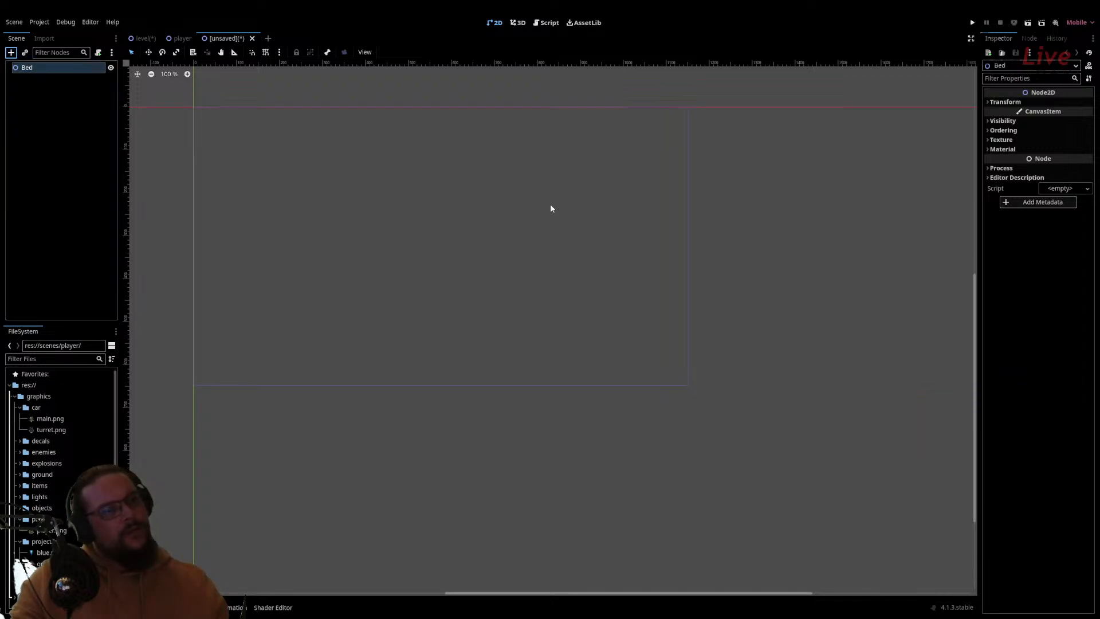
pyautogui.doubleClick(485, 254)
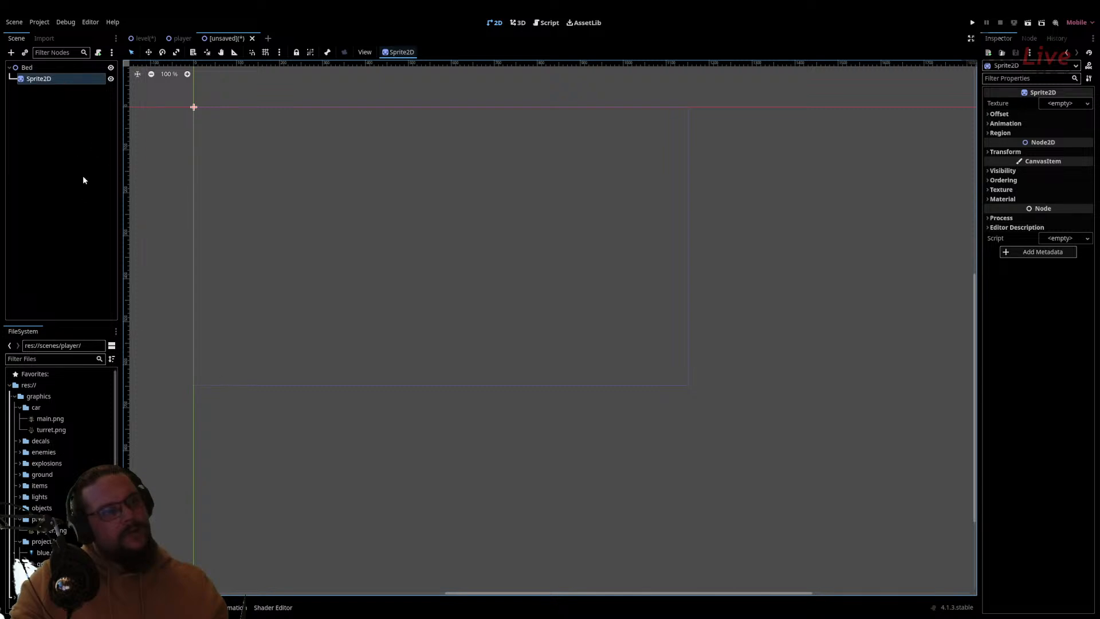
pyautogui.click(80, 123)
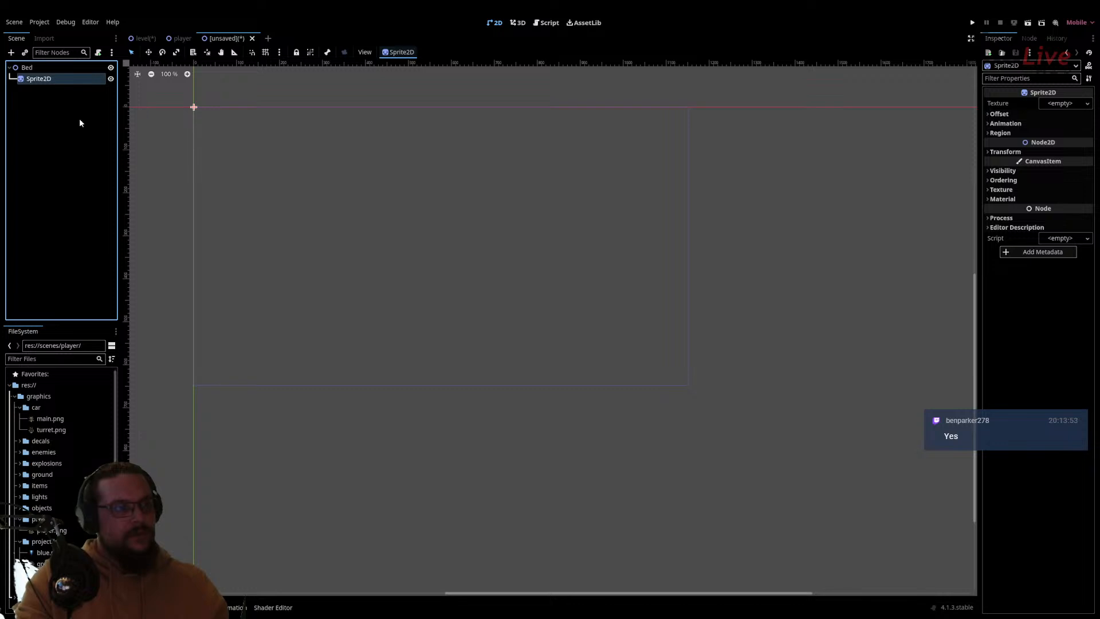
pyautogui.press('F2')
pyautogui.write('BedImage')
pyautogui.press('Return')
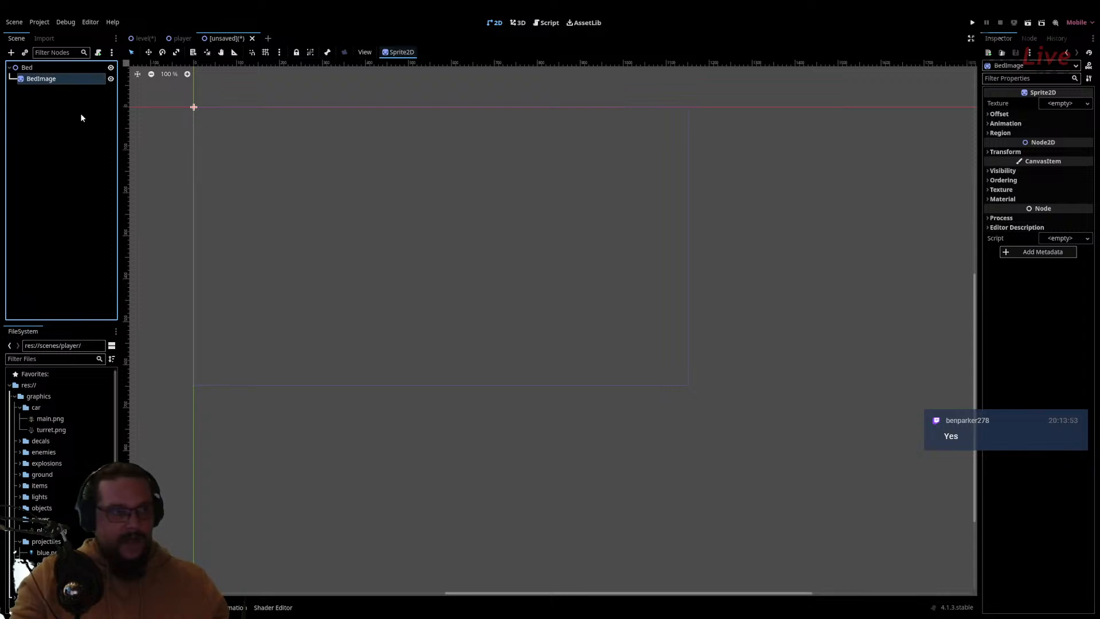
# Assign bed.png from the graphics objects folder as BedImage's texture and move the bed fully inside the viewport frame
pyautogui.click(50, 78)
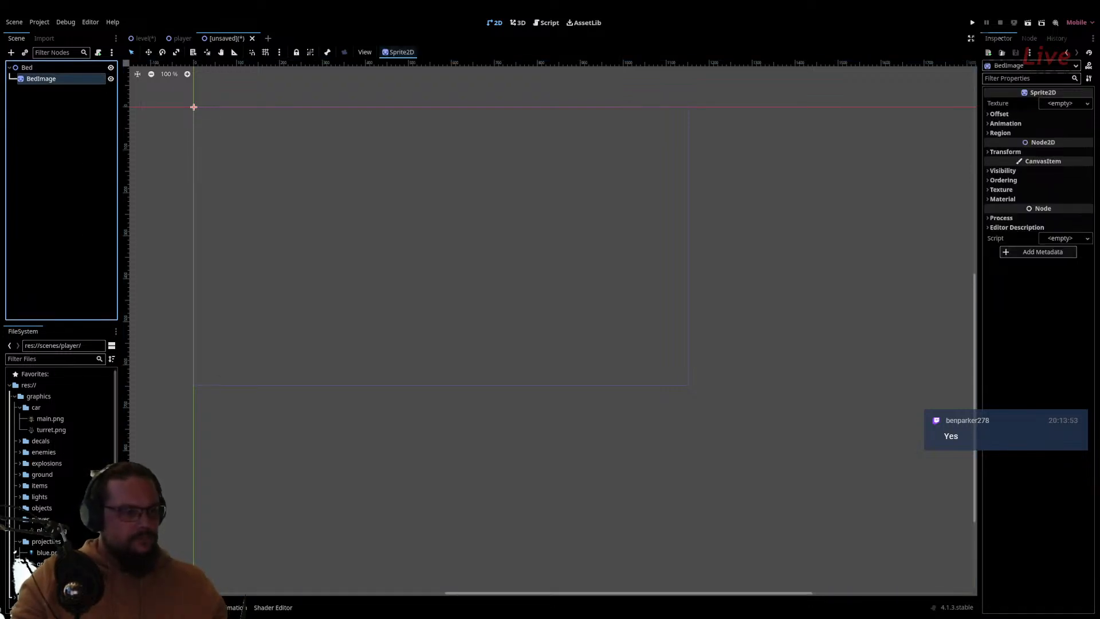
pyautogui.click(20, 508)
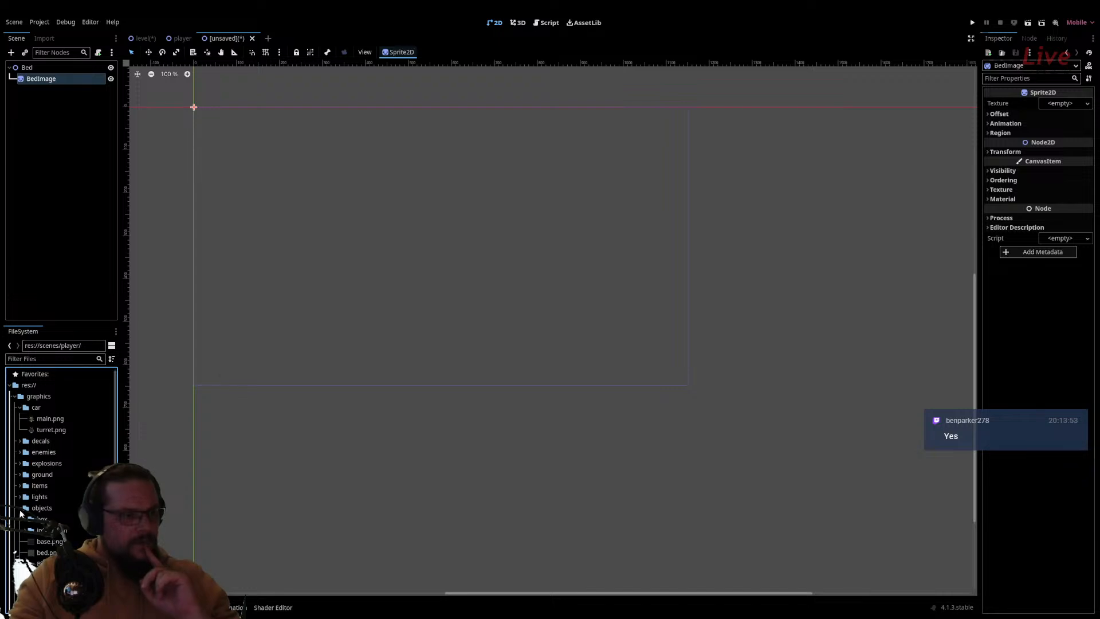
pyautogui.scroll(-5, 62, 504)
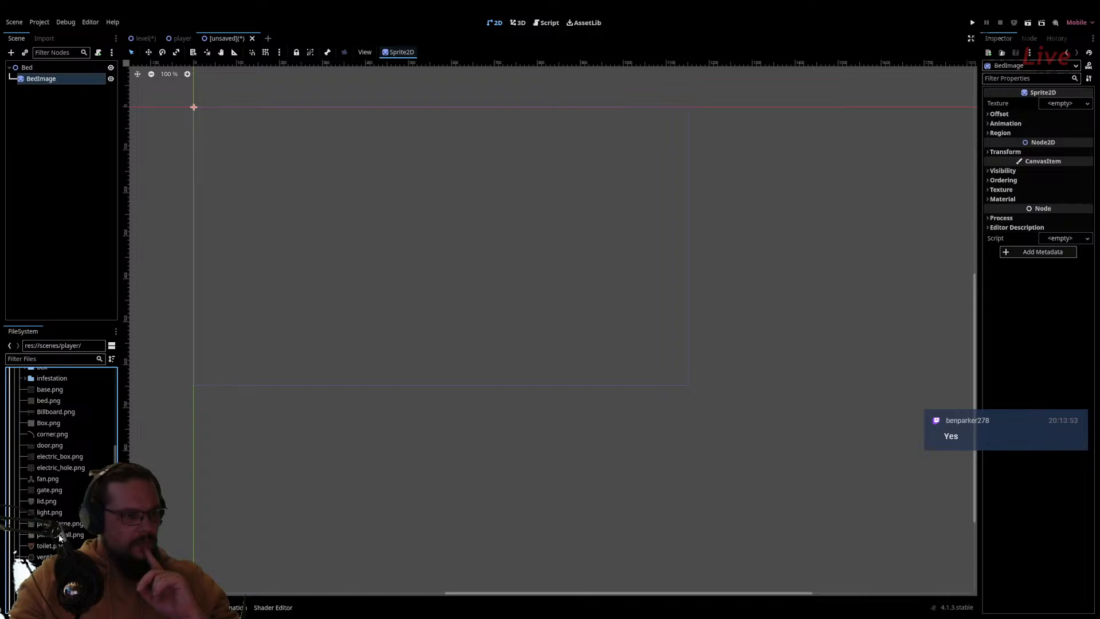
pyautogui.scroll(2, 60, 458)
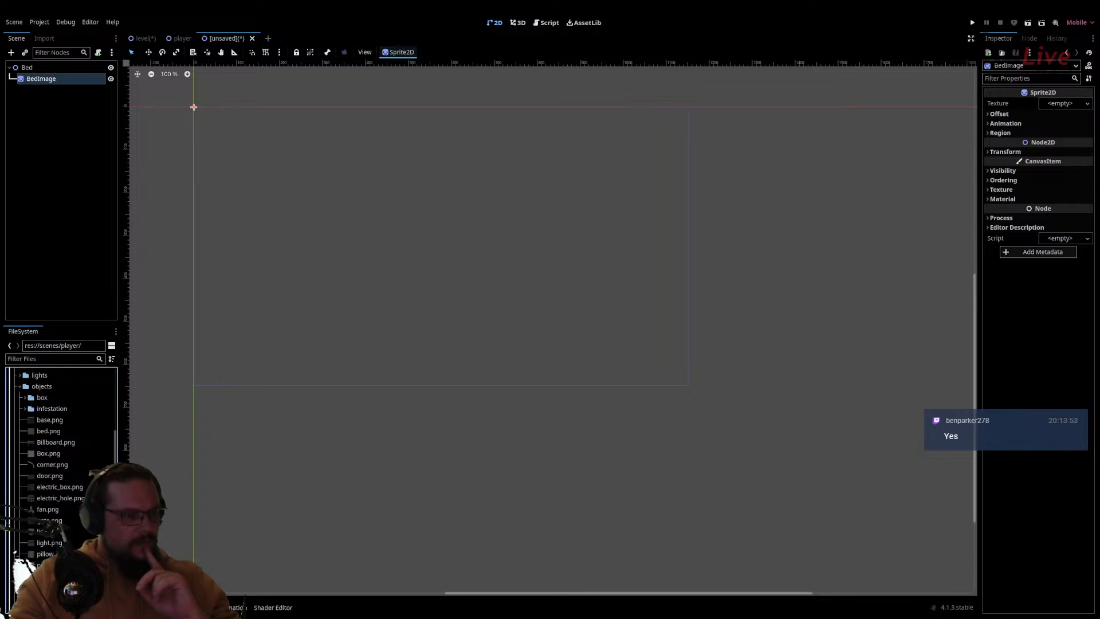
pyautogui.moveTo(48, 431); pyautogui.dragTo(1061, 103)
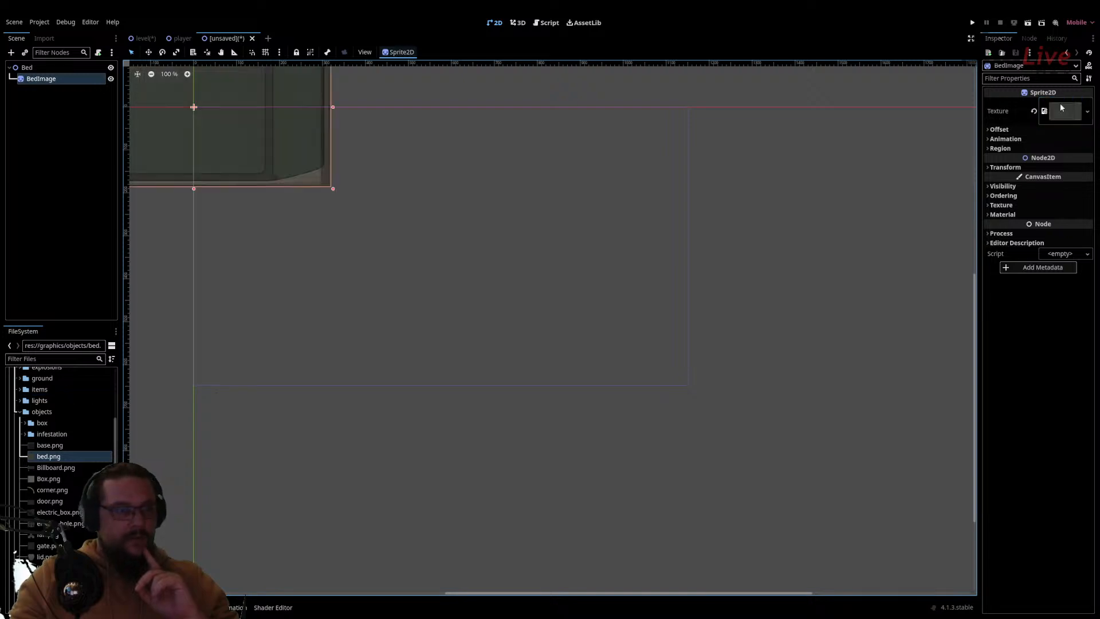
pyautogui.moveTo(240, 136); pyautogui.dragTo(491, 261)
pyautogui.click(741, 203)
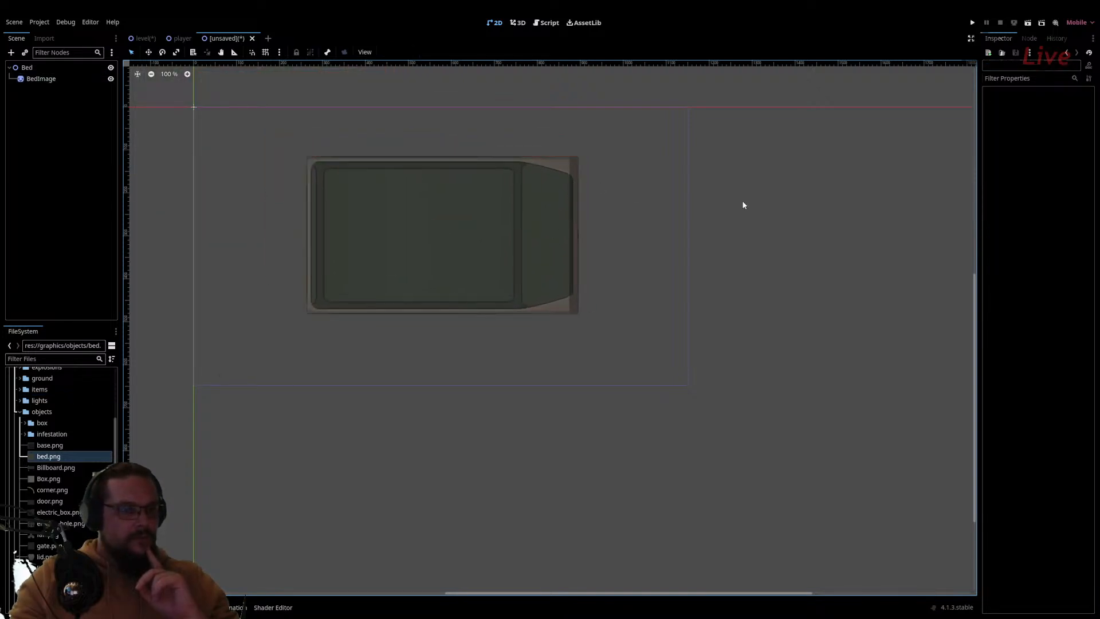
pyautogui.click(494, 238)
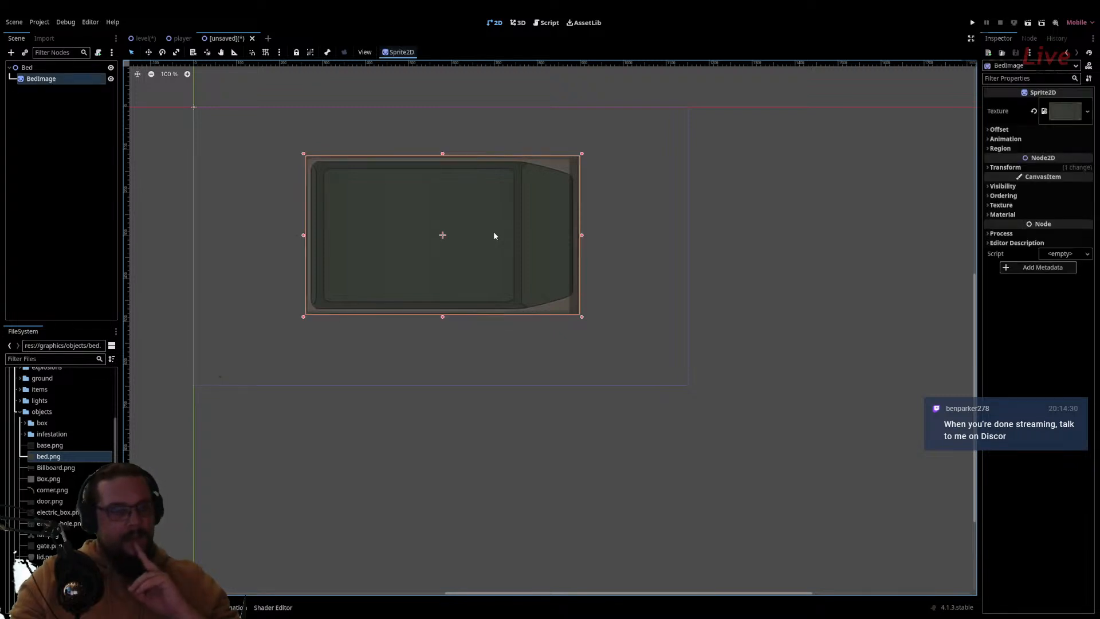
# Add a Sprite2D under BedImage, give it the large pillow texture and place it on one end of the bed, about (217, -10)
pyautogui.click(75, 130)
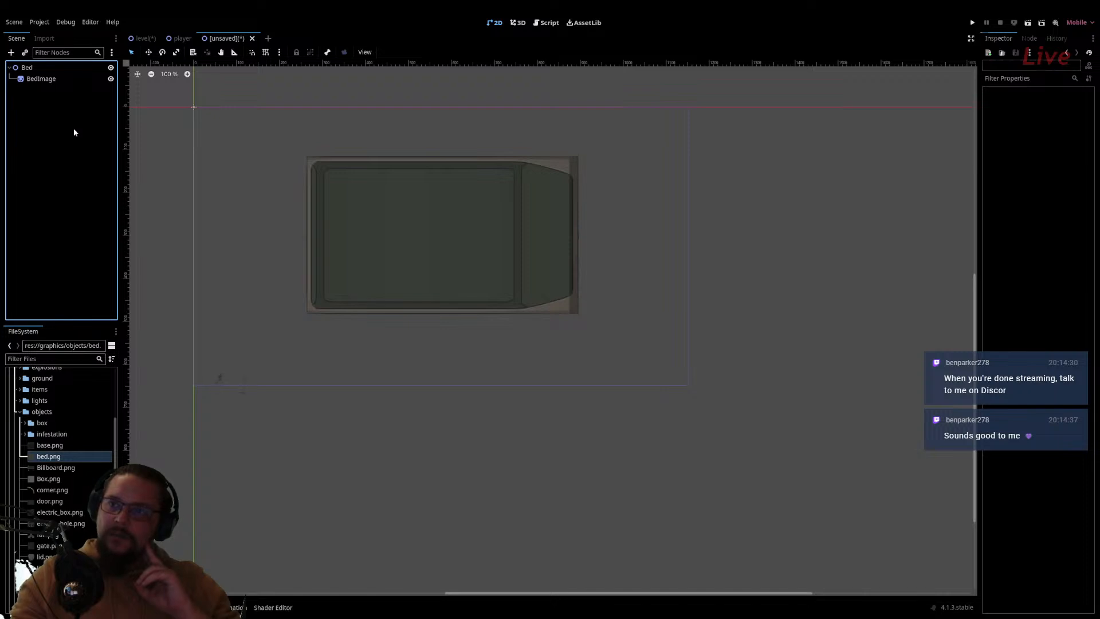
pyautogui.click(26, 68)
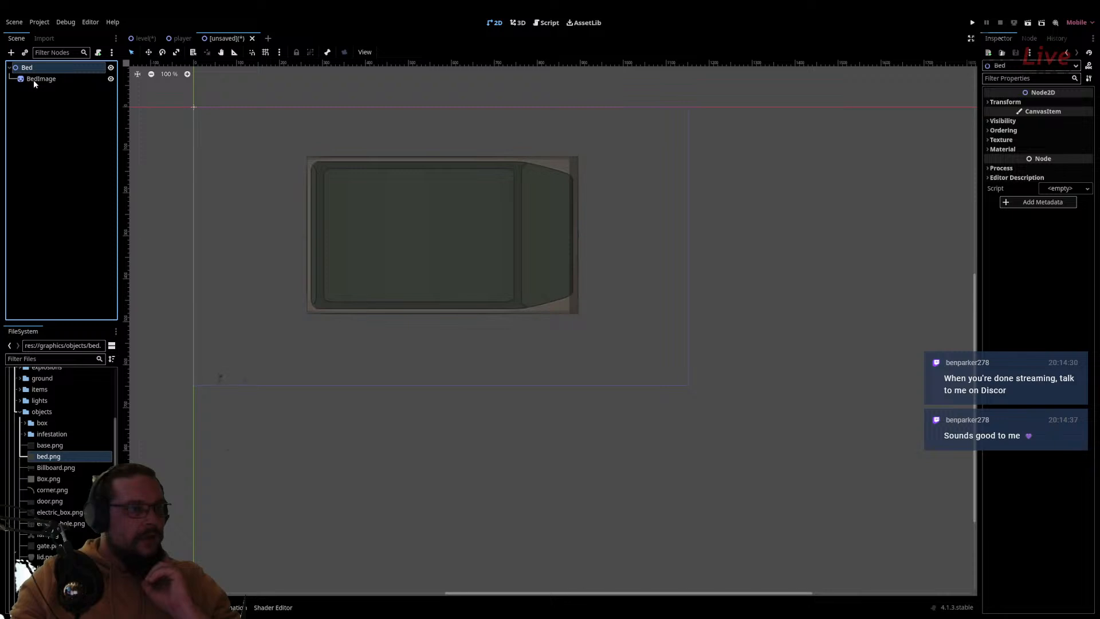
pyautogui.click(38, 80)
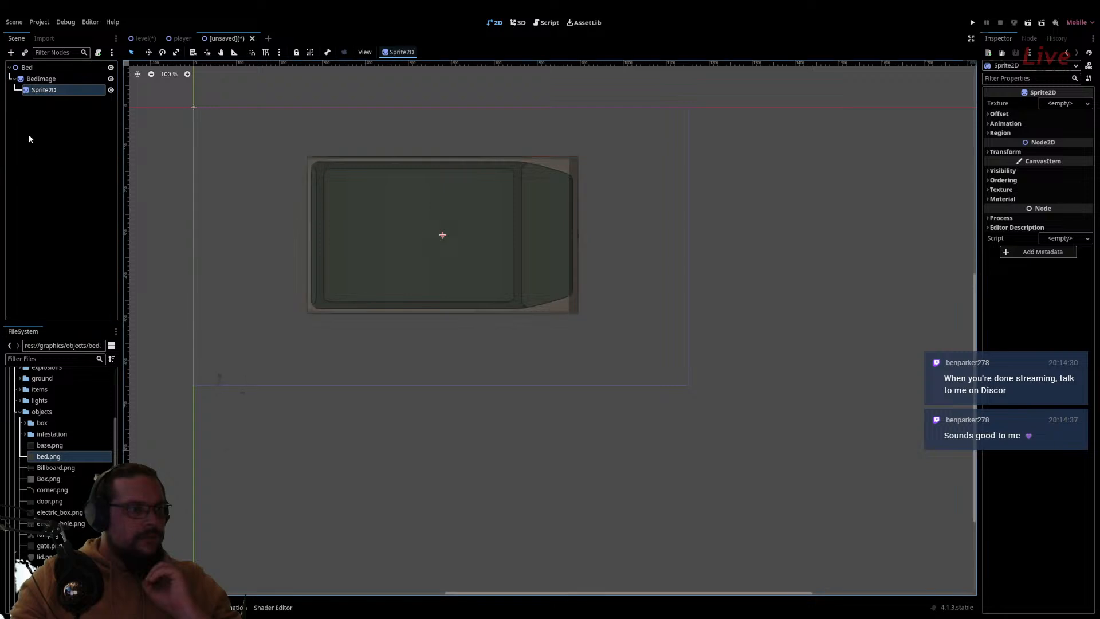
pyautogui.click(70, 90)
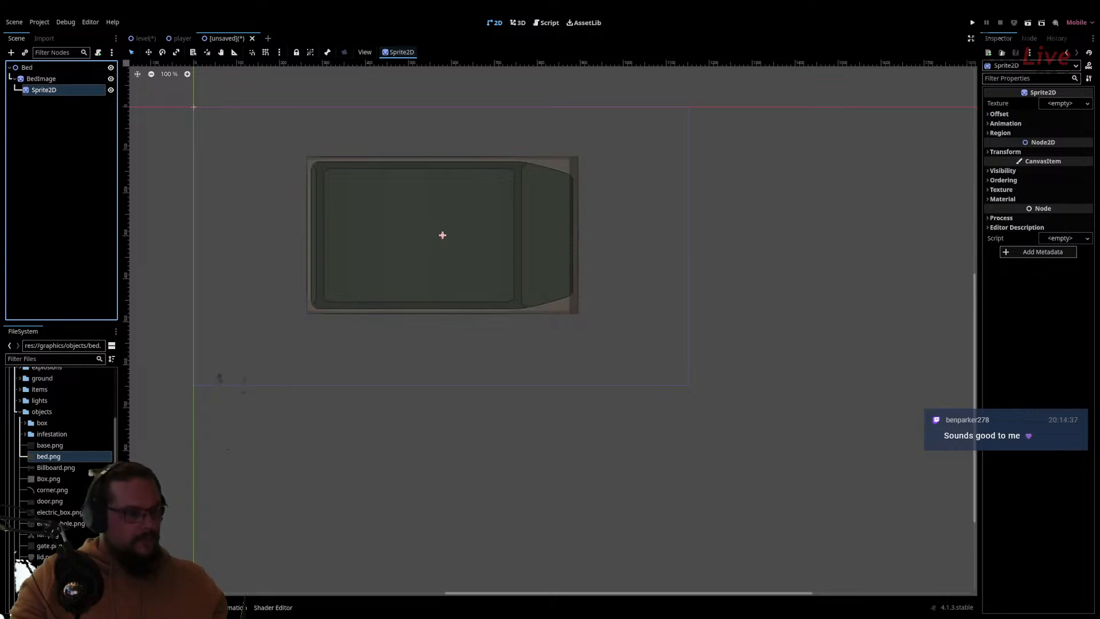
pyautogui.moveTo(54, 585); pyautogui.dragTo(1045, 105)
pyautogui.moveTo(440, 216); pyautogui.dragTo(533, 215)
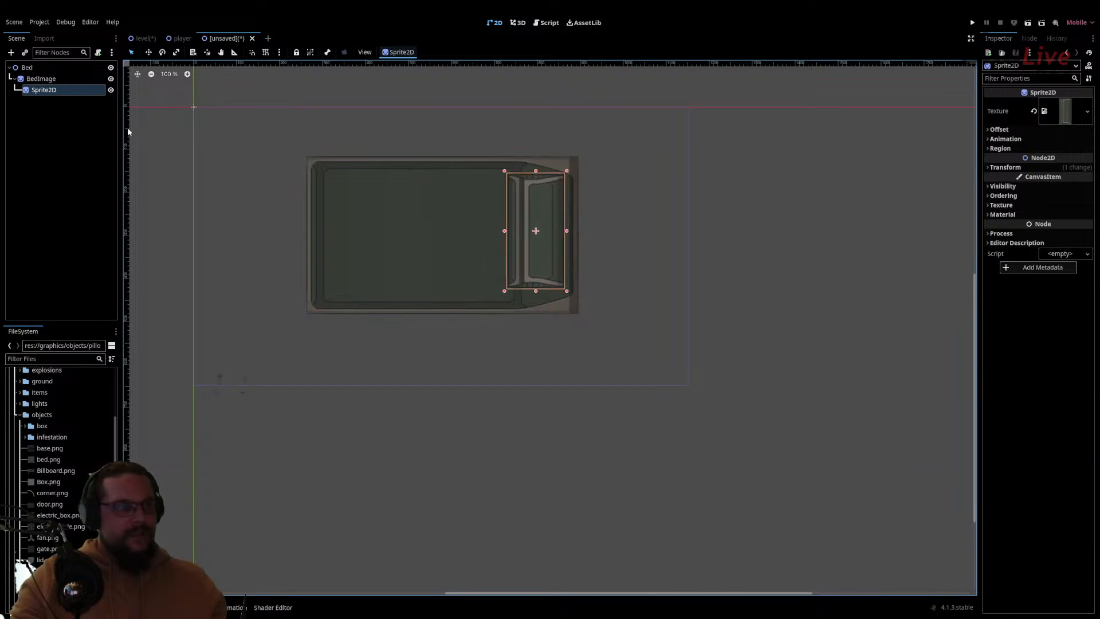
# Shift BedImage slightly upward together with its pillow, and rename the pillow sprite PillowLargeImage
pyautogui.click(41, 79)
pyautogui.moveTo(493, 205)
pyautogui.mouseDown()
pyautogui.moveTo(462, 191)
pyautogui.moveTo(499, 197)
pyautogui.mouseUp()
pyautogui.click(56, 91)
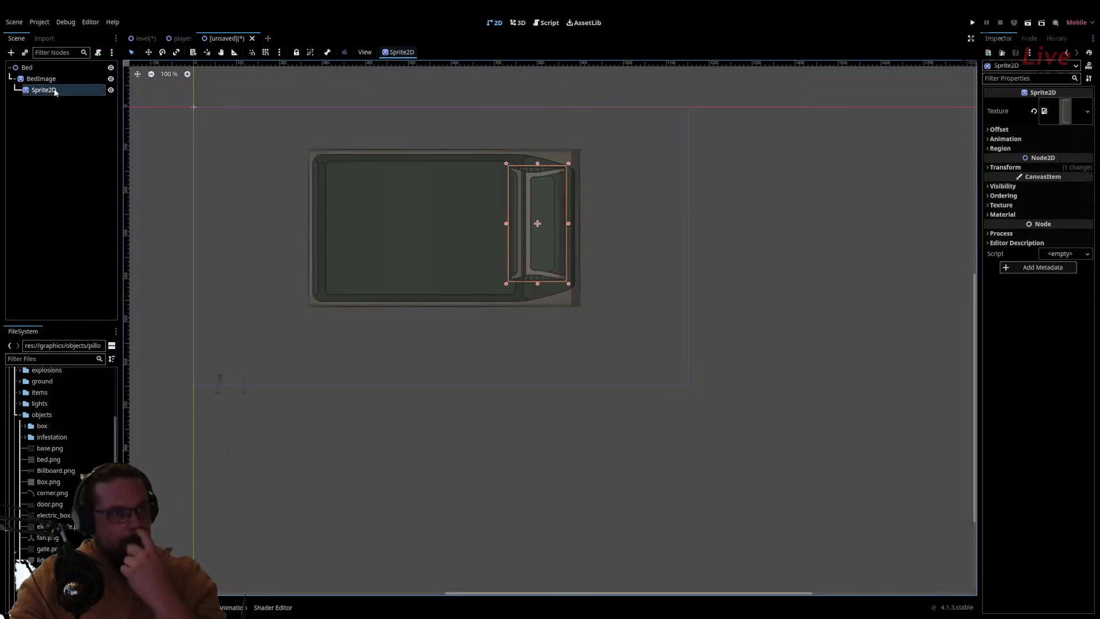
pyautogui.click(85, 197)
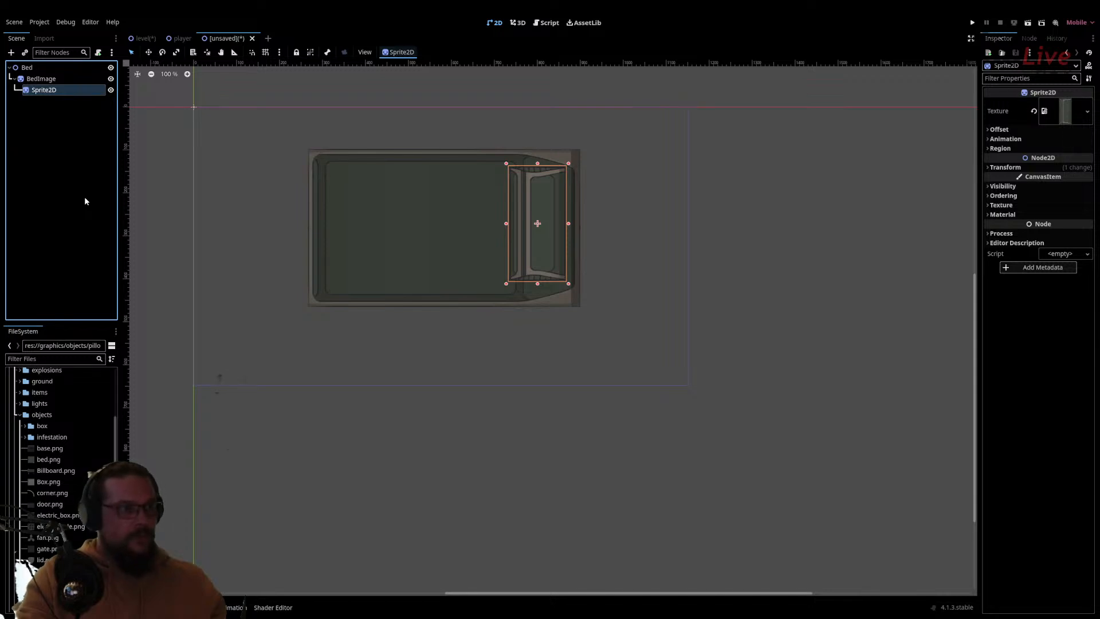
pyautogui.press('Return')
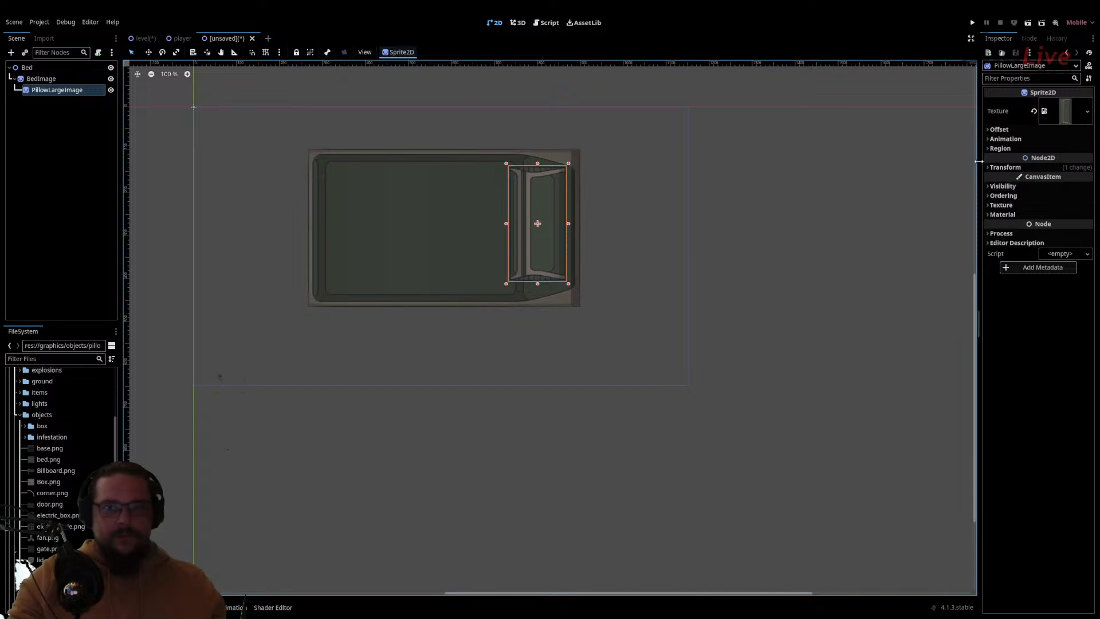
# Set PillowLargeImage's rotation to 3 degrees
pyautogui.click(1005, 166)
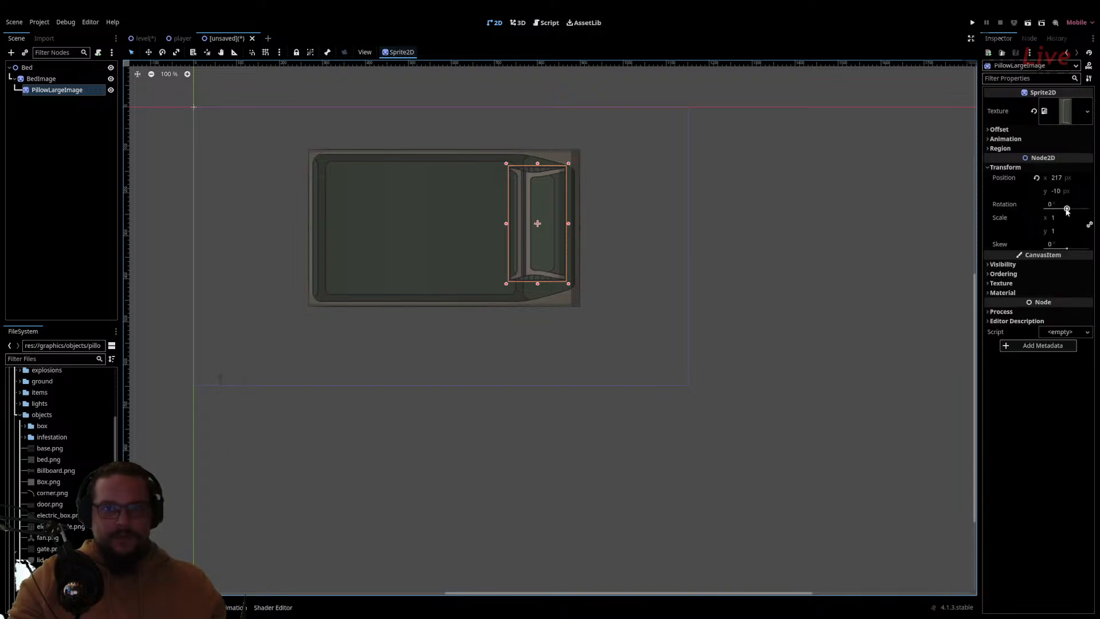
pyautogui.moveTo(1066, 208); pyautogui.dragTo(1066, 210)
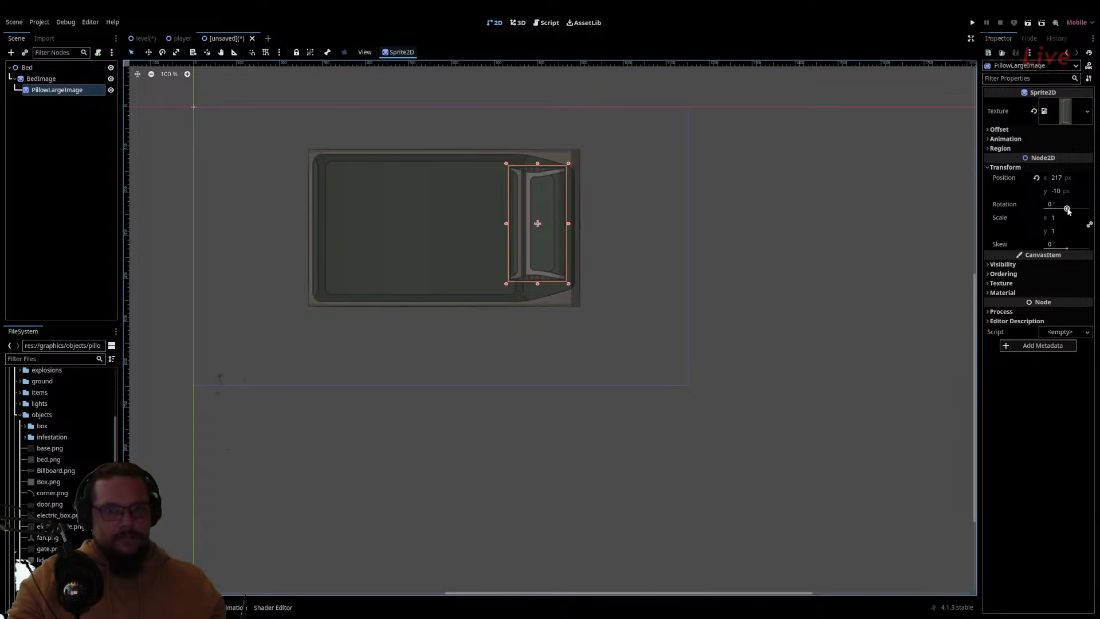
pyautogui.click(1059, 204)
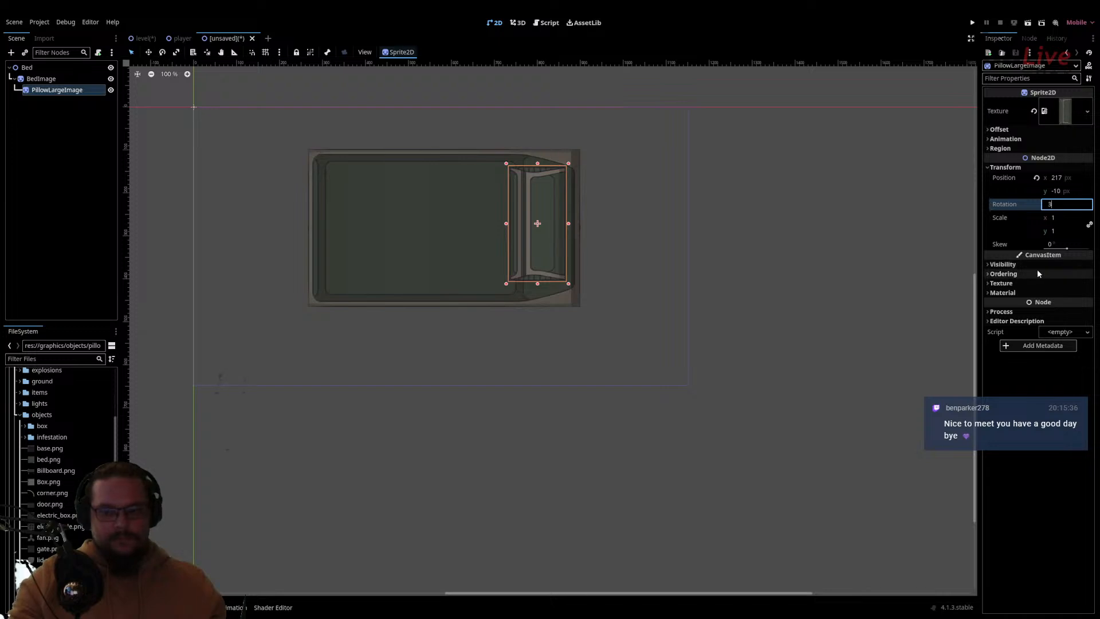
pyautogui.write('3')
pyautogui.press('Return')
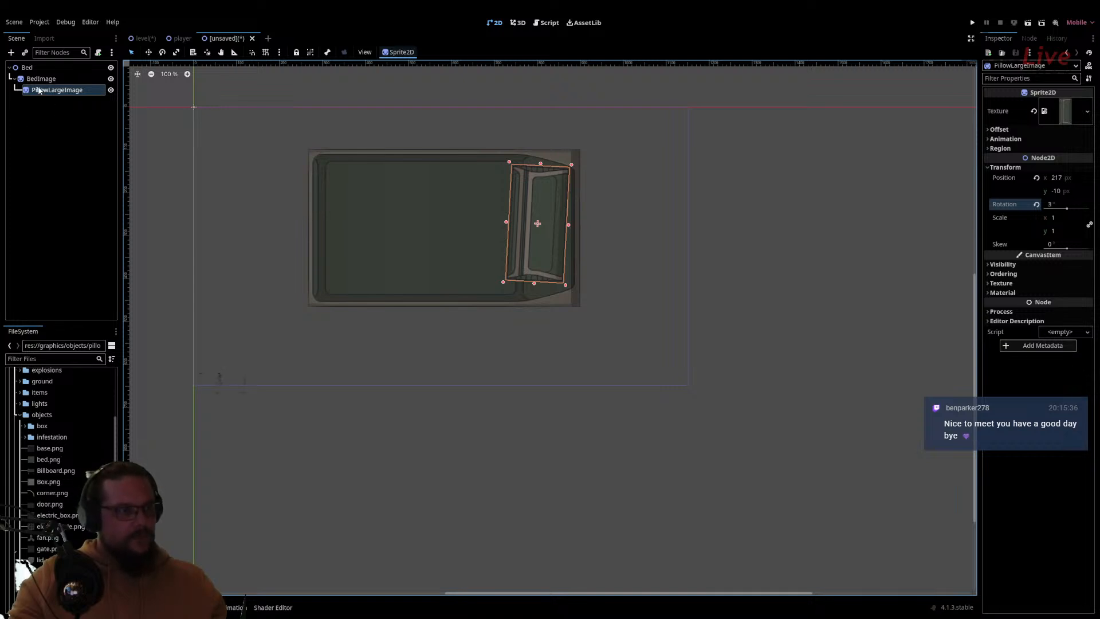
# Add a second Sprite2D under BedImage and rename it PillowSmallImage
pyautogui.click(40, 78)
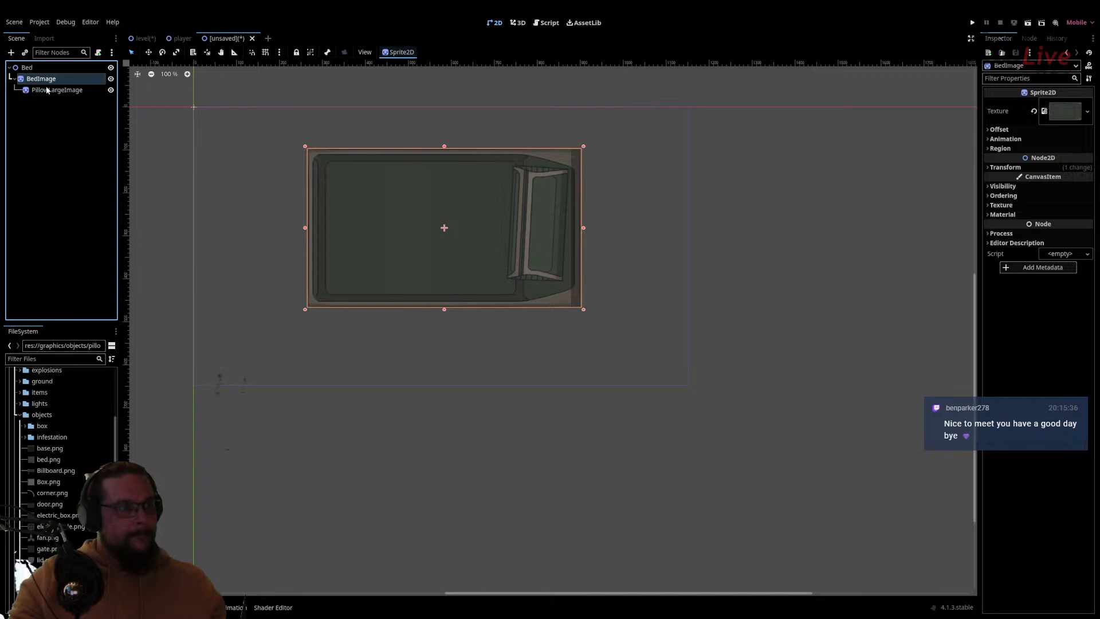
pyautogui.click(11, 55)
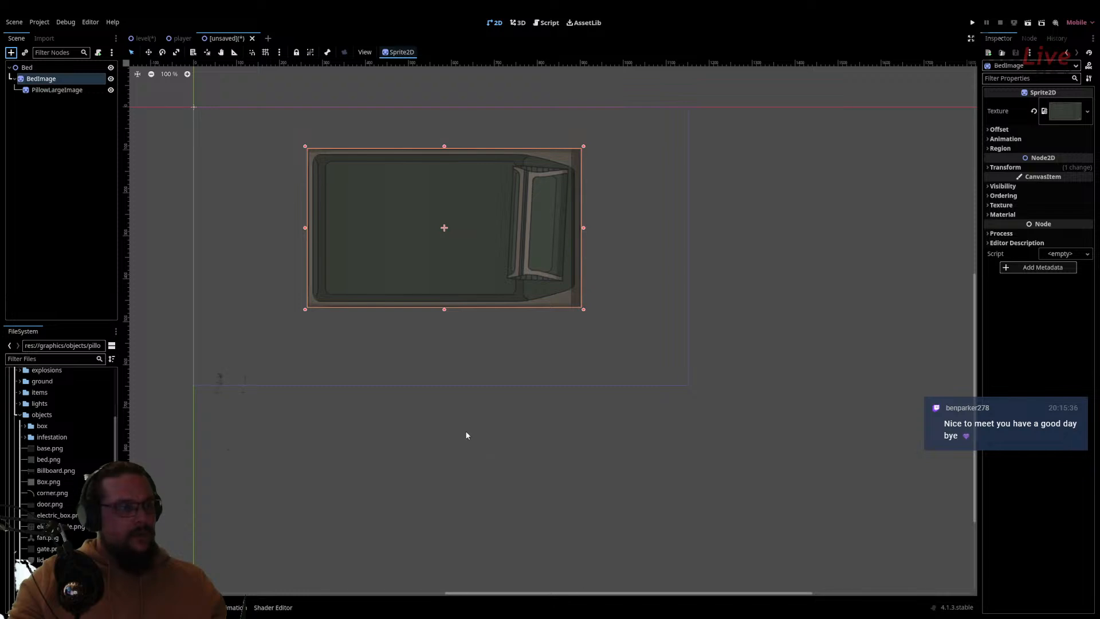
pyautogui.hotkey('ctrl', 'shift', 'z')
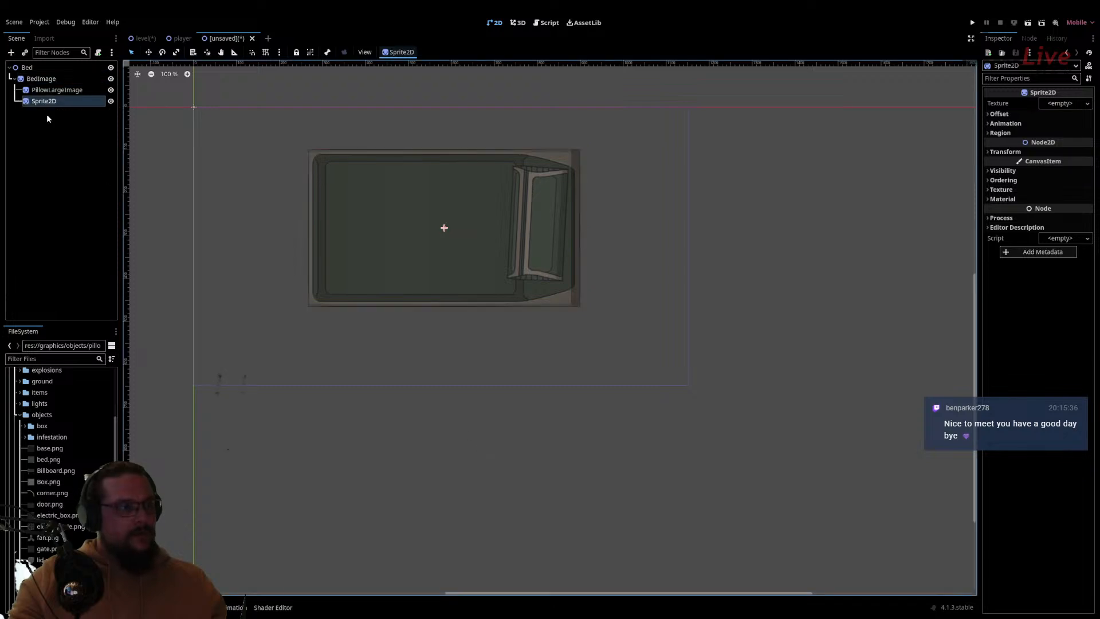
pyautogui.click(77, 190)
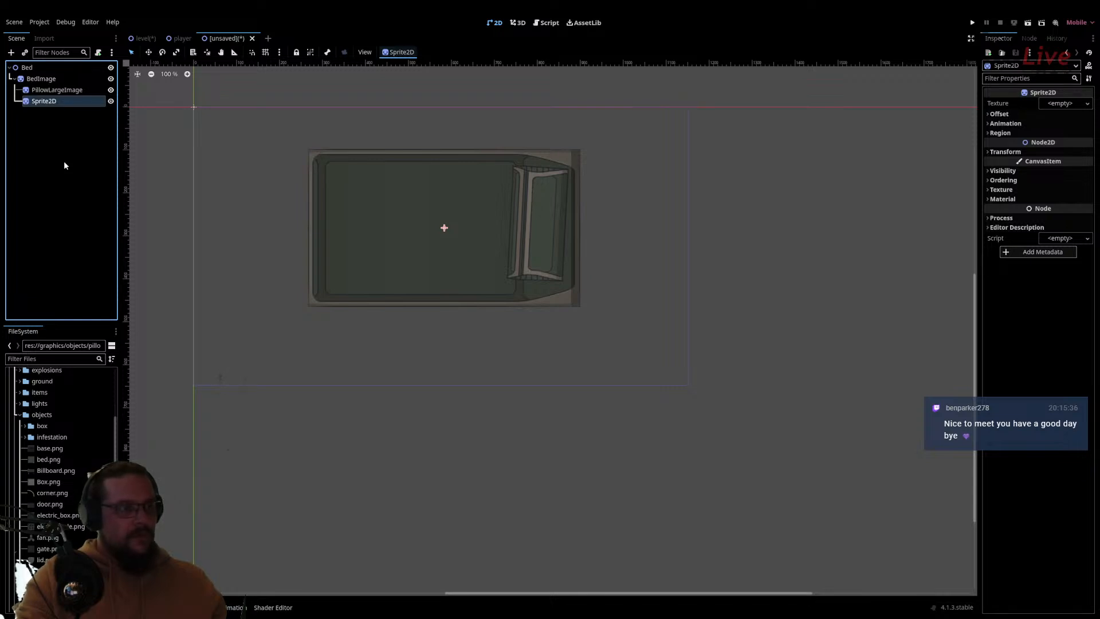
pyautogui.press('F2')
pyautogui.write('PillowSmallImage')
pyautogui.press('Return')
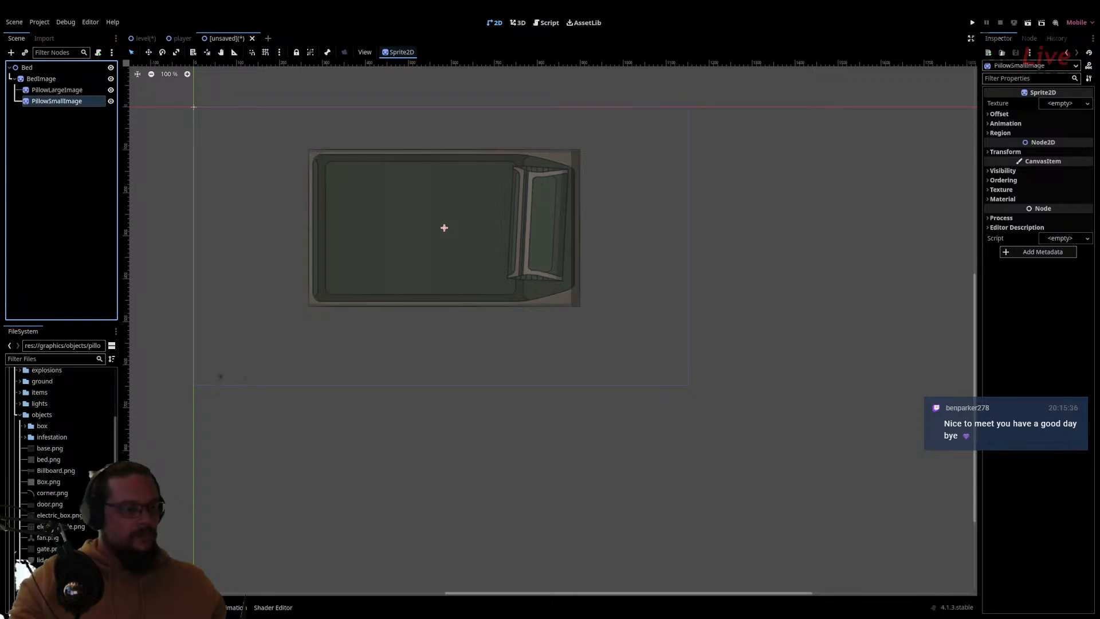
# Give PillowSmallImage the small pillow texture and move it to the end of the bed opposite the large pillow
pyautogui.moveTo(54, 582); pyautogui.dragTo(1050, 106)
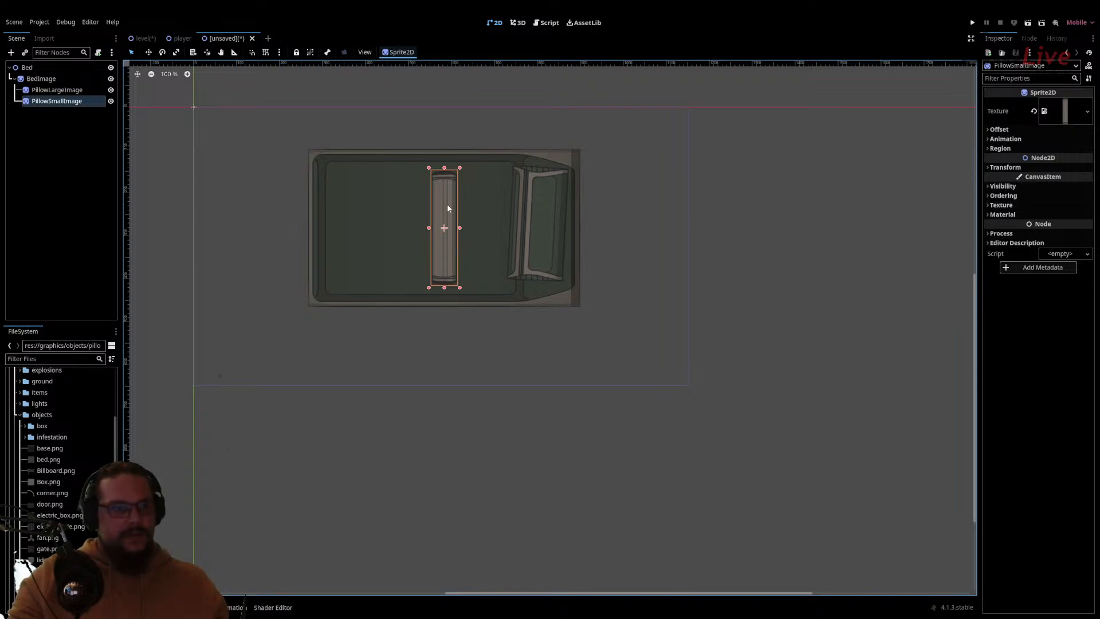
pyautogui.moveTo(436, 207); pyautogui.dragTo(354, 204)
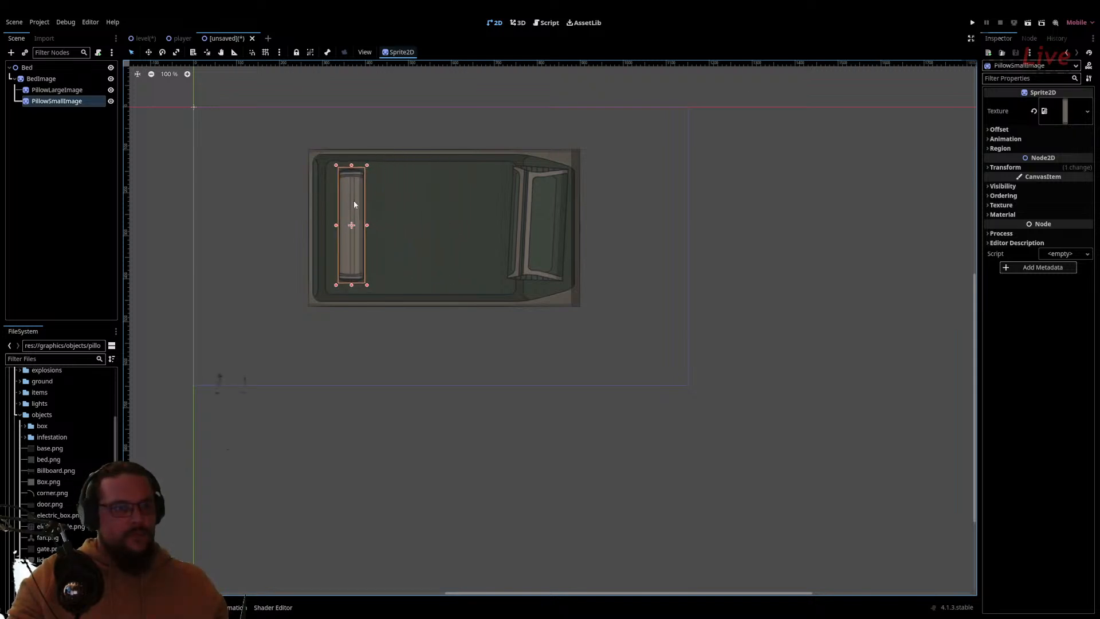
# Set PillowSmallImage's rotation to -7 degrees and deselect it
pyautogui.click(1003, 166)
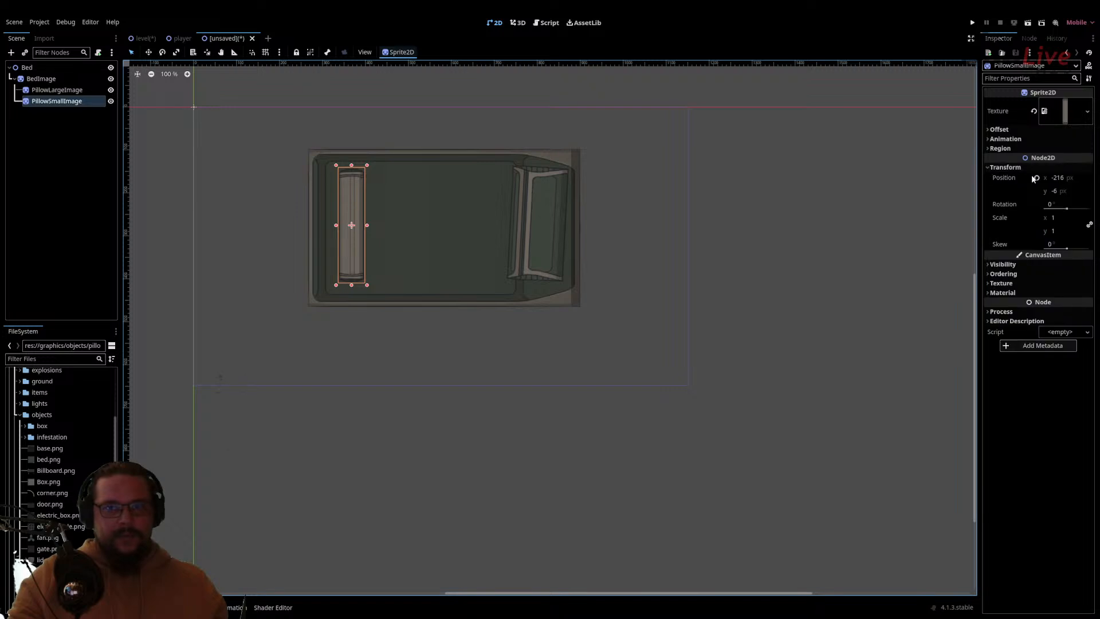
pyautogui.click(1064, 205)
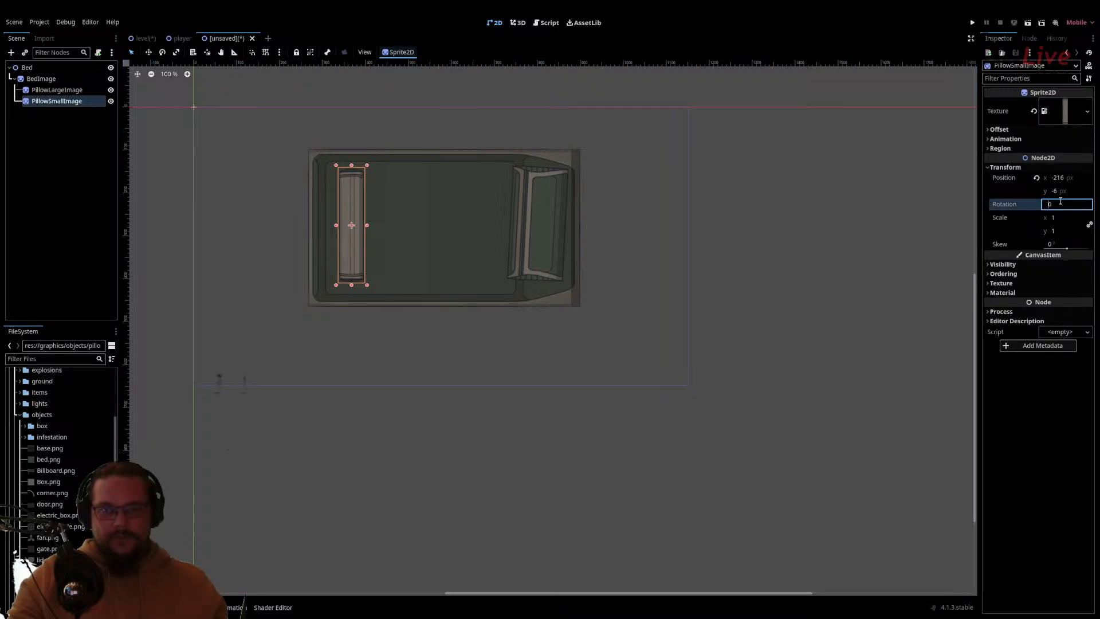
pyautogui.write('-7')
pyautogui.press('Return')
pyautogui.click(691, 215)
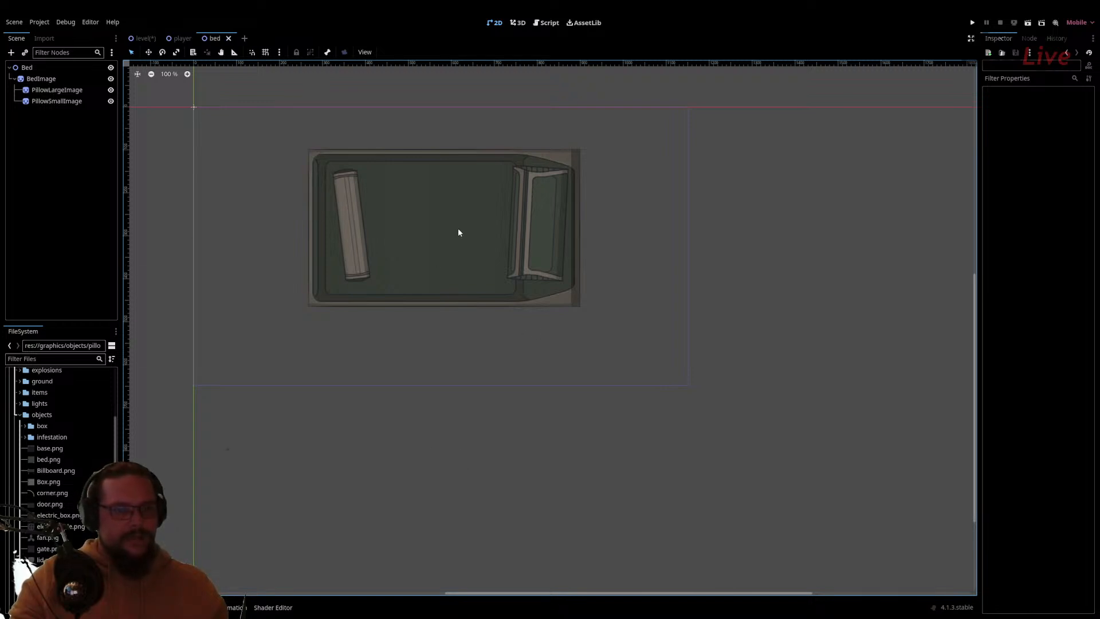
# View the player and level scenes, and switch to the tutorial video to resume its playback
pyautogui.moveTo(274, 311); pyautogui.dragTo(331, 357, button='middle')
pyautogui.click(175, 39)
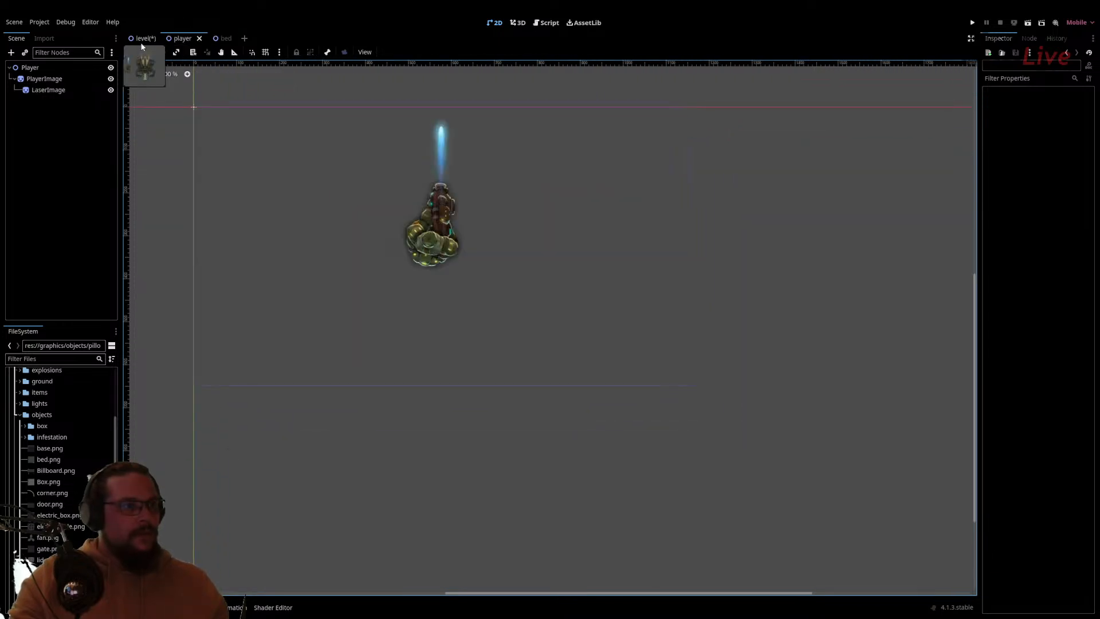
pyautogui.click(141, 38)
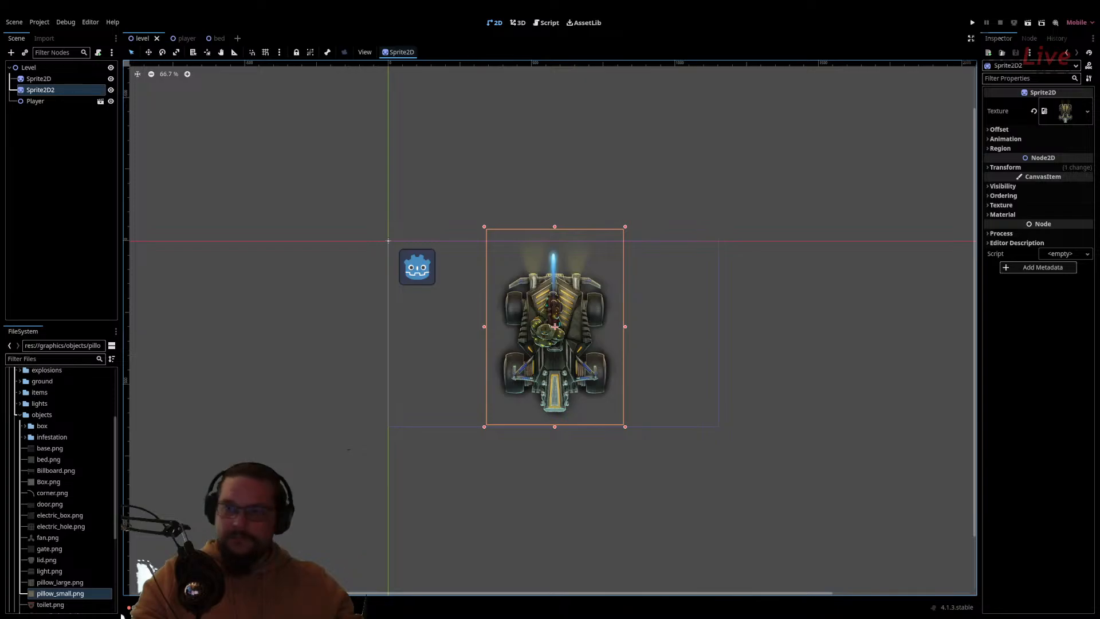
pyautogui.hotkey('alt', 'Tab')
pyautogui.click(672, 356)
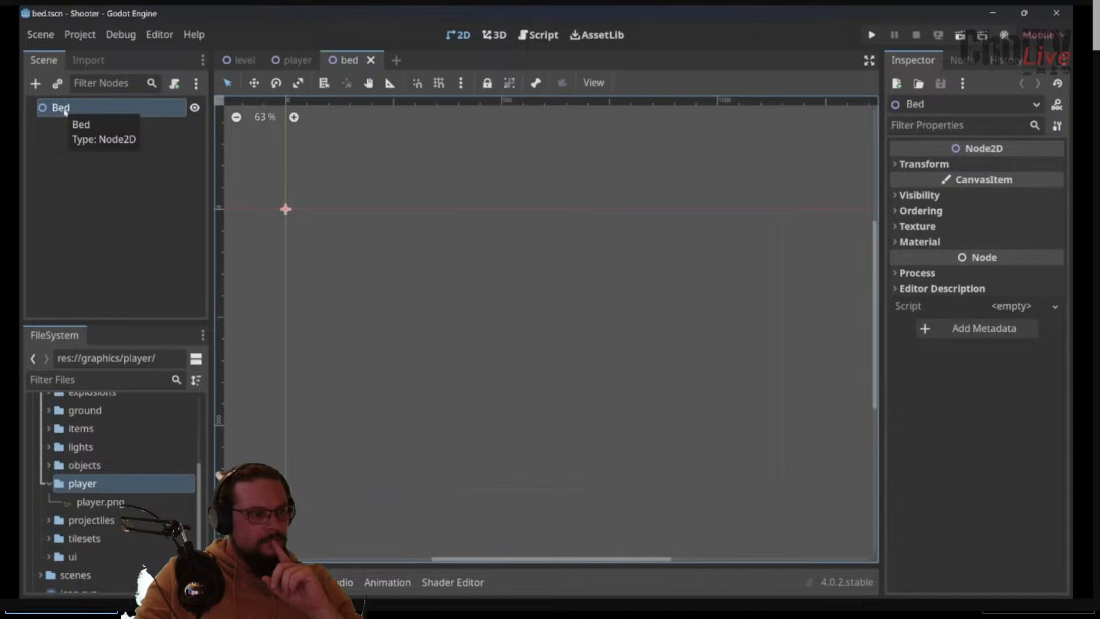
# Add a Sprite2D under the Bed root node and assign it the bed.png texture from the graphics objects folder
pyautogui.hotkey('ctrl', 'a')
pyautogui.write('sprite')
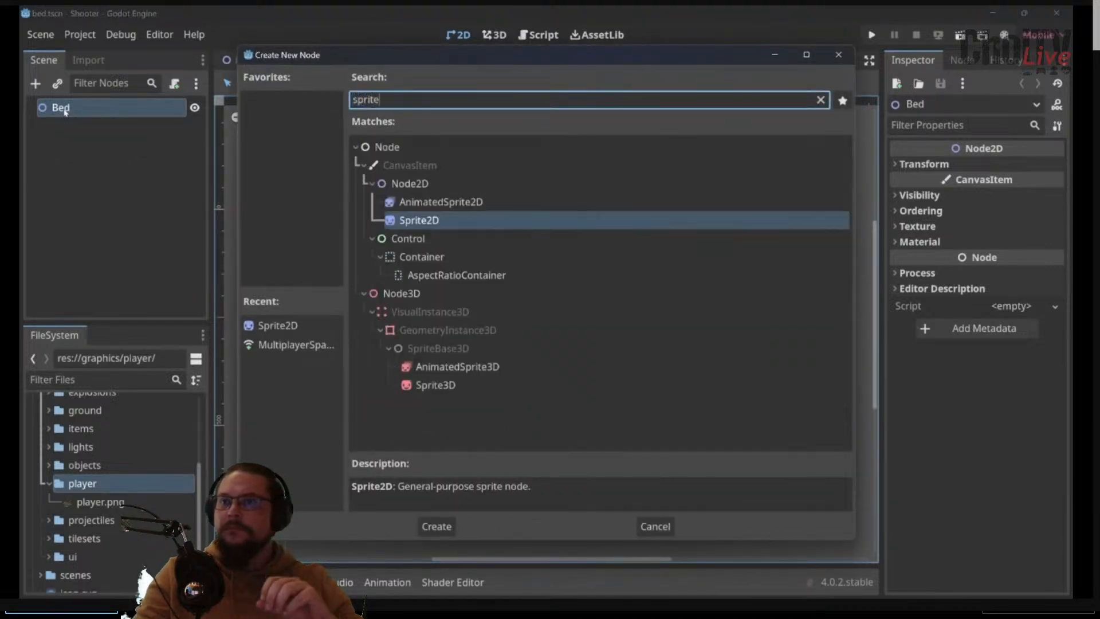
pyautogui.press('Return')
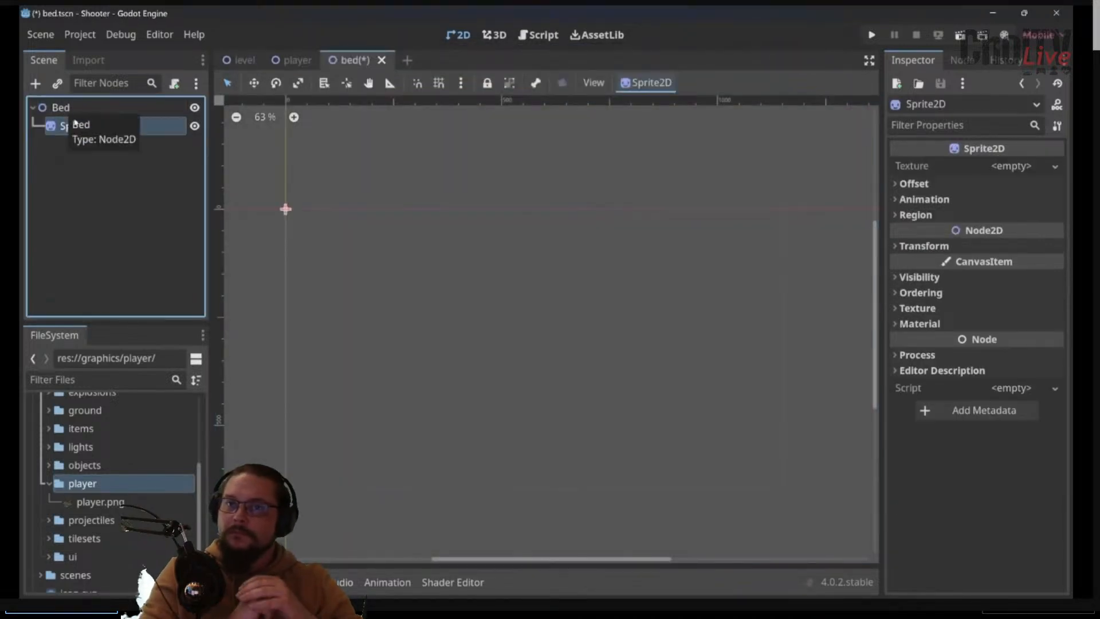
pyautogui.click(49, 483)
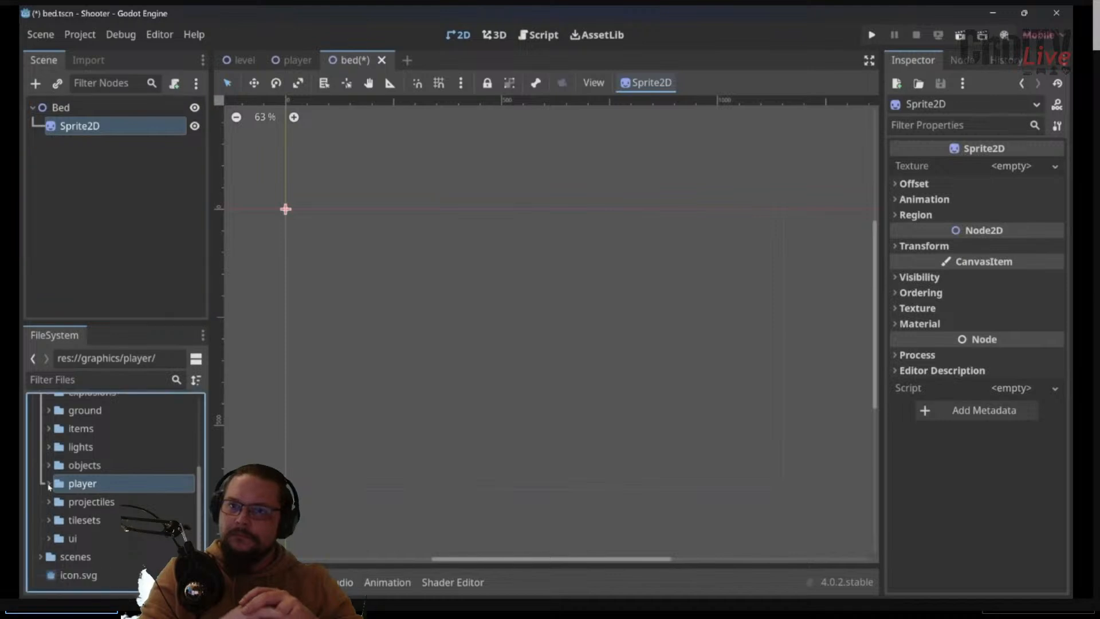
pyautogui.click(49, 465)
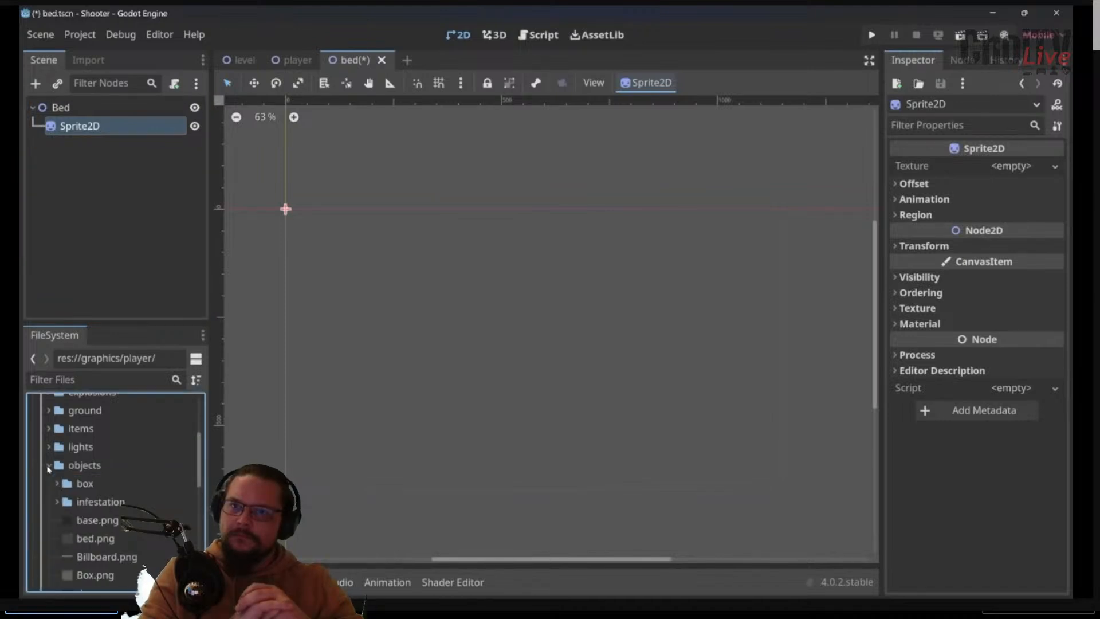
pyautogui.scroll(-1, 101, 469)
pyautogui.click(103, 515)
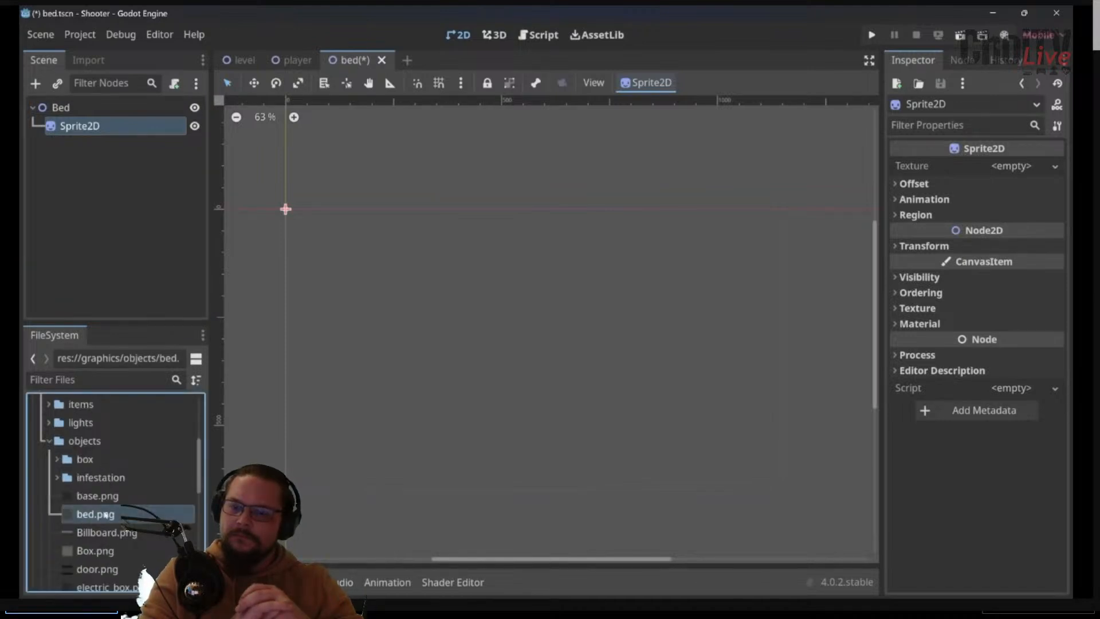
pyautogui.moveTo(82, 515); pyautogui.dragTo(1011, 169)
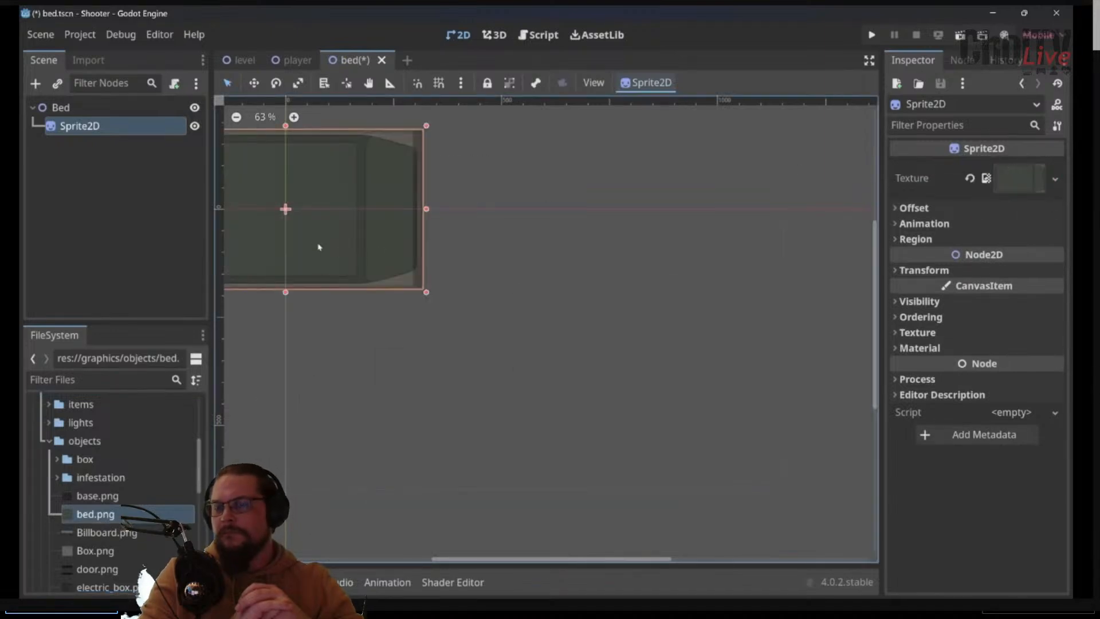
pyautogui.moveTo(319, 247); pyautogui.dragTo(516, 336, button='middle')
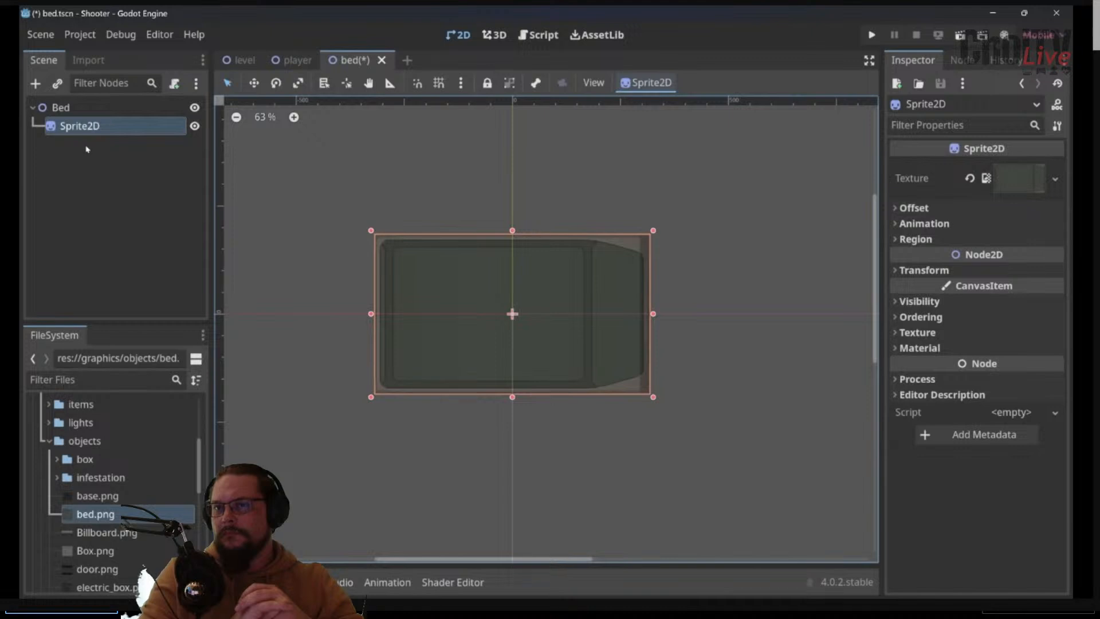
# Add a second Sprite2D under the Bed root node and rename it Pillow
pyautogui.click(63, 109)
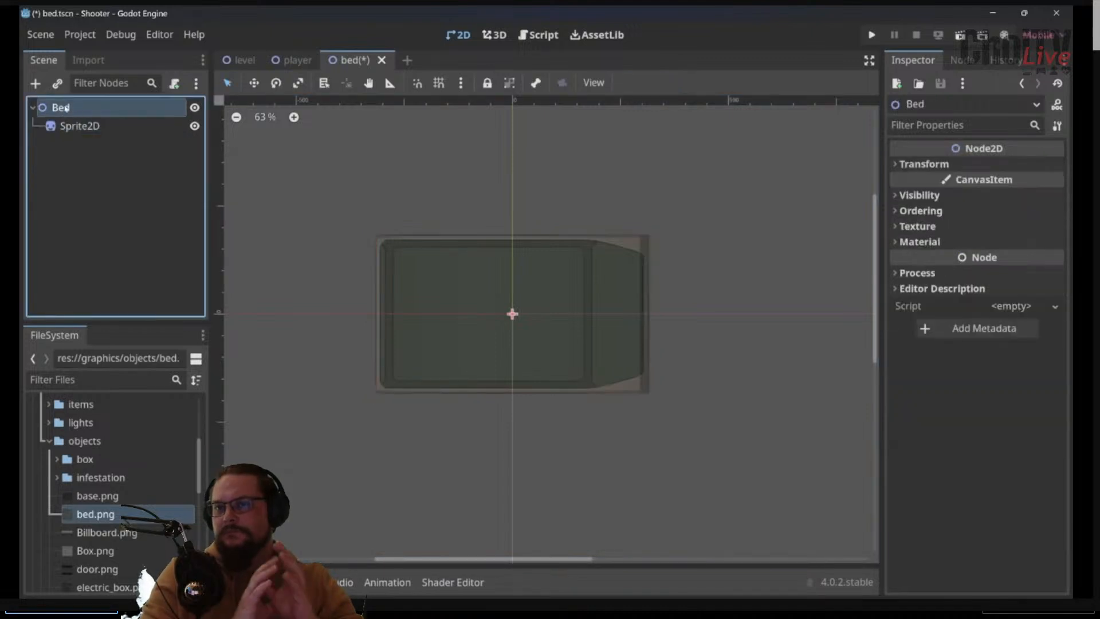
pyautogui.hotkey('ctrl', 'a')
pyautogui.write('sprite')
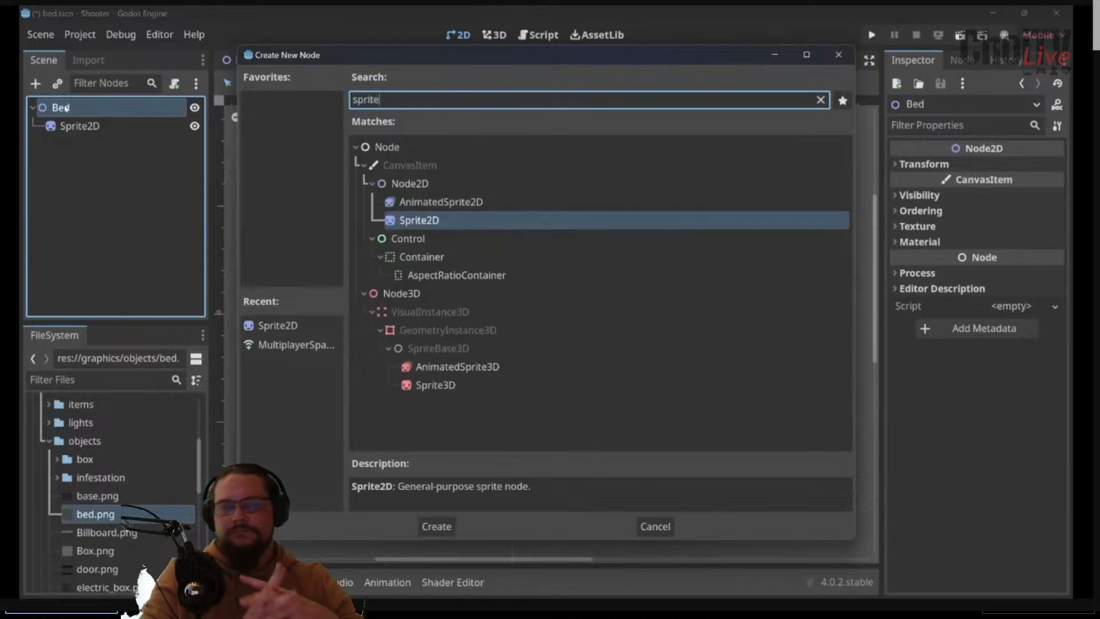
pyautogui.press('Return')
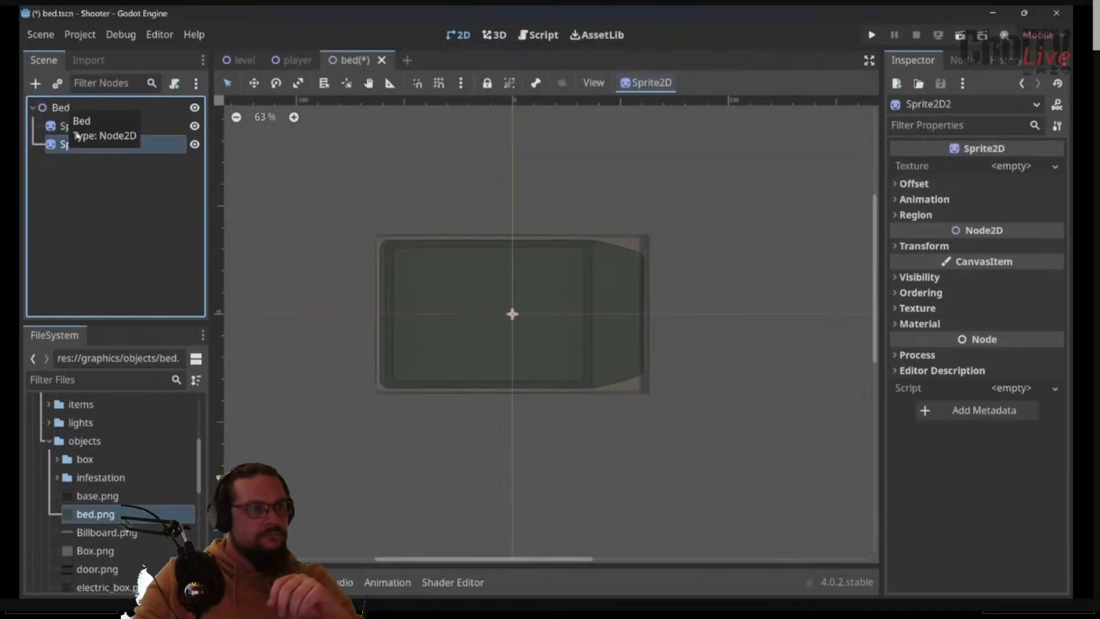
pyautogui.press('F2')
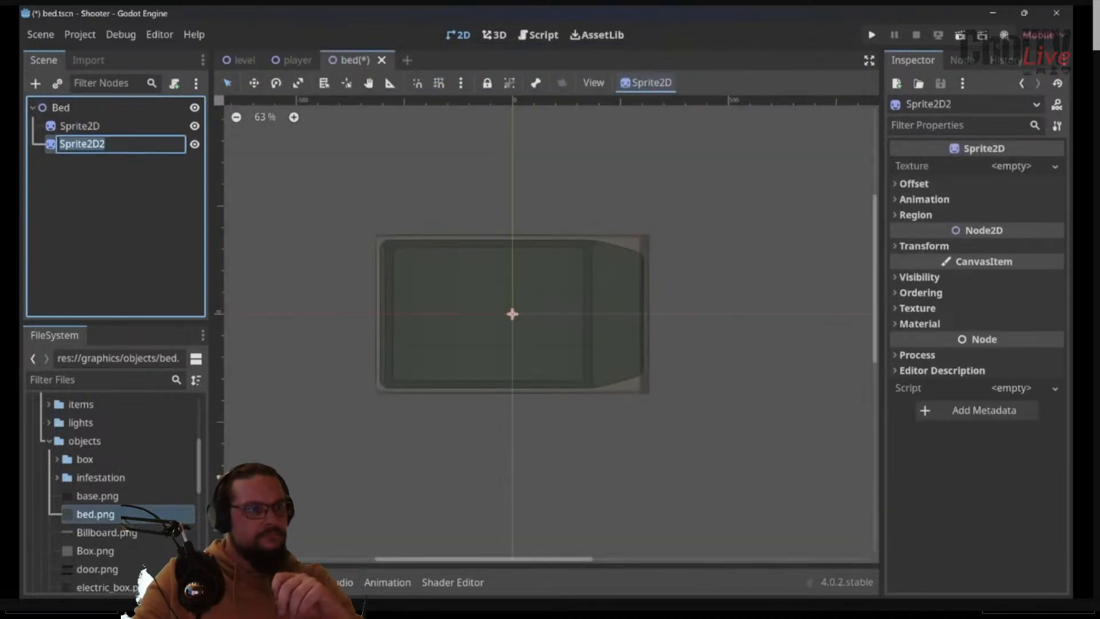
pyautogui.write('Pillow')
pyautogui.press('Return')
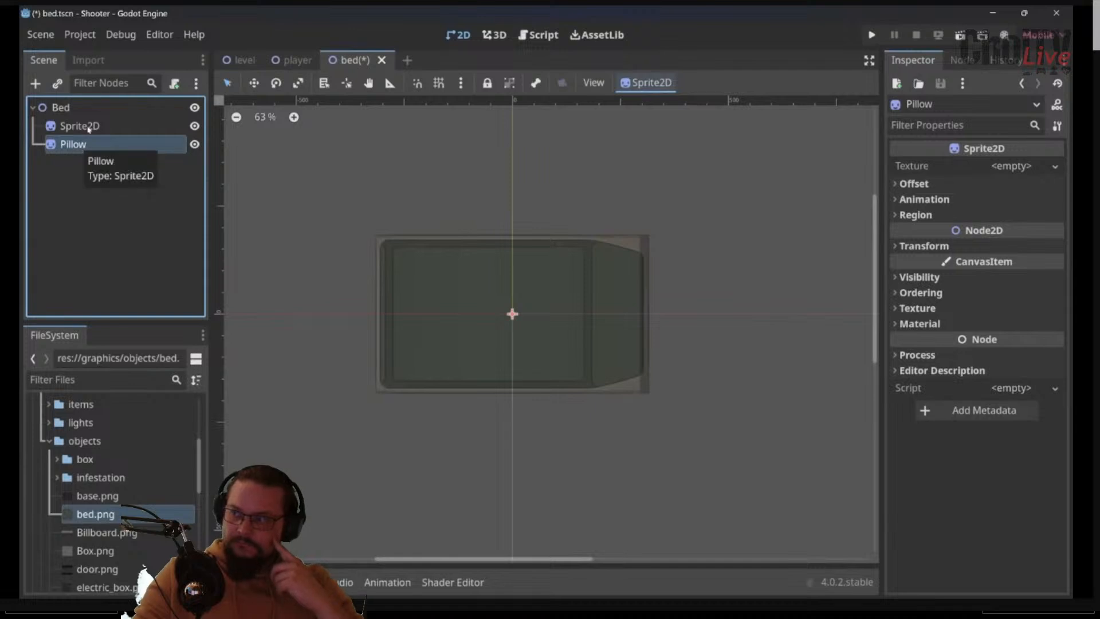
# Rename the sprite with the bed texture as Bed
pyautogui.doubleClick(89, 126)
pyautogui.write('Bed')
pyautogui.press('Return')
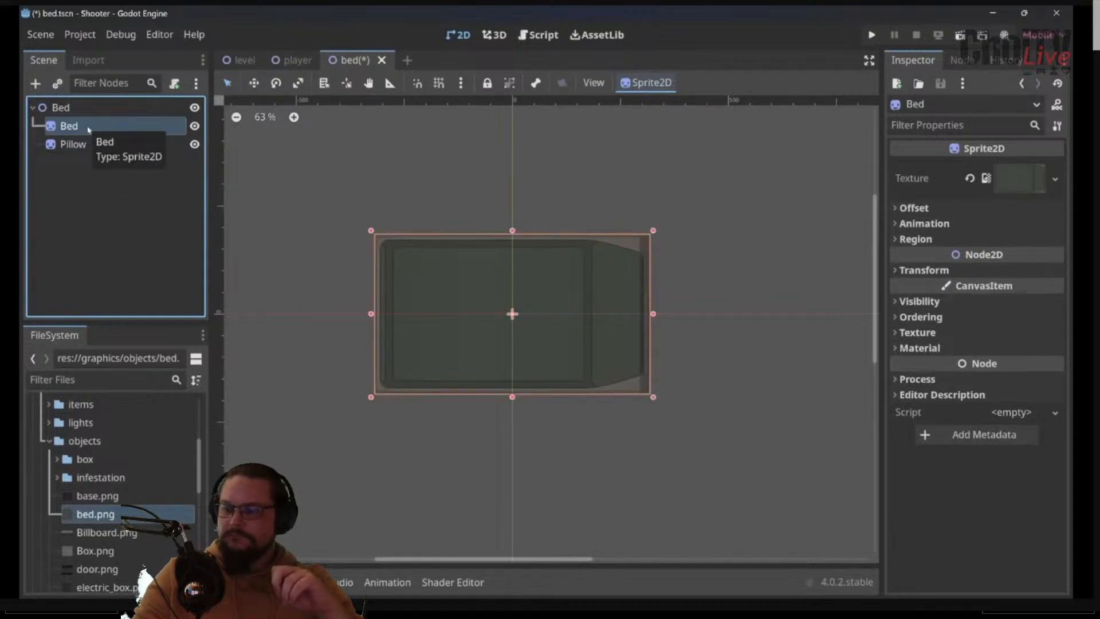
# Assign the pillow_large.png texture to Pillow and move it to the tapered end of the bed, at about (217, -3) px
pyautogui.click(84, 144)
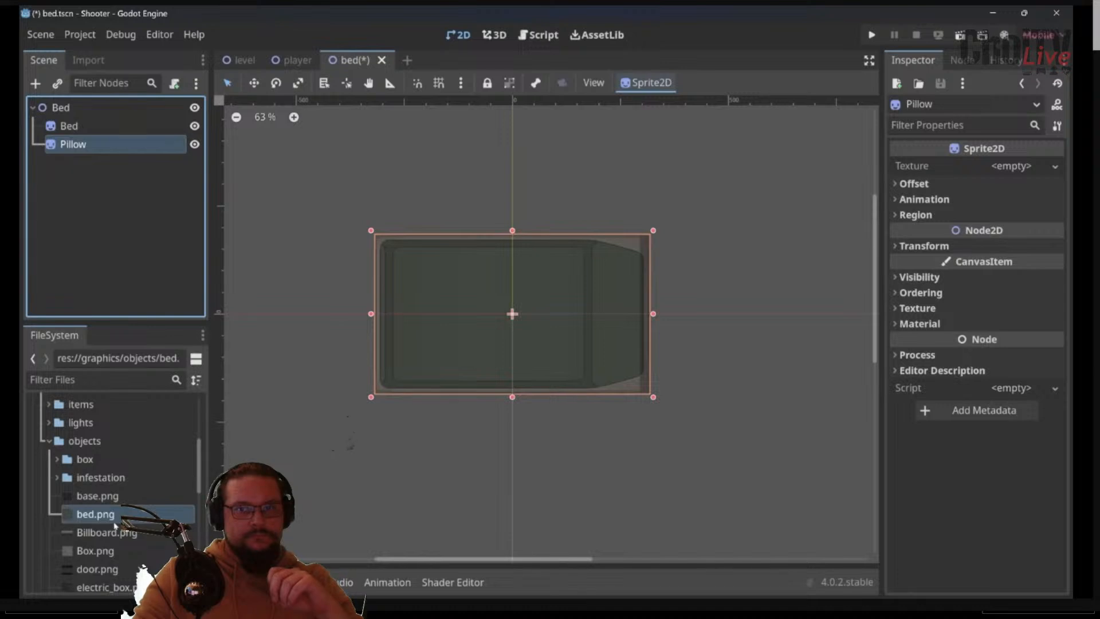
pyautogui.scroll(-1, 115, 526)
pyautogui.scroll(-4, 101, 546)
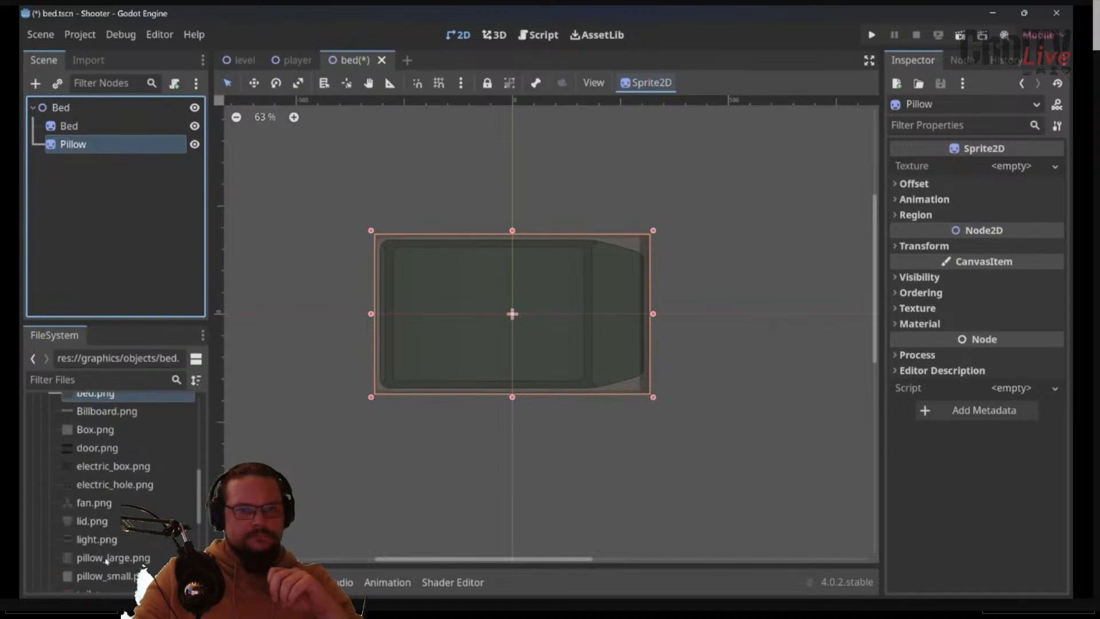
pyautogui.click(114, 558)
pyautogui.click(109, 577)
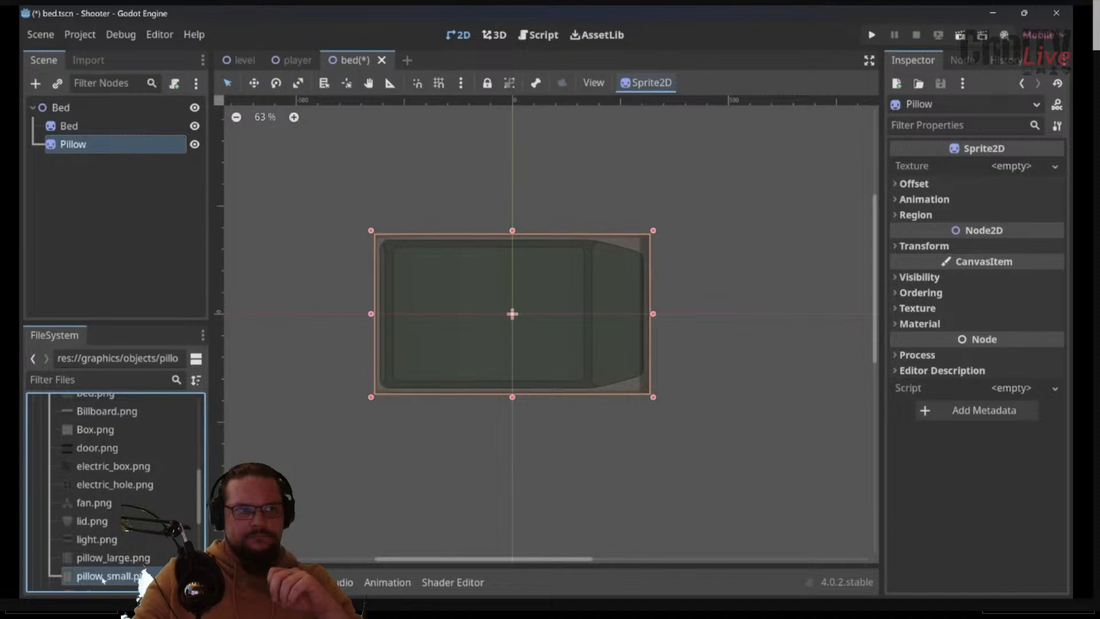
pyautogui.click(105, 559)
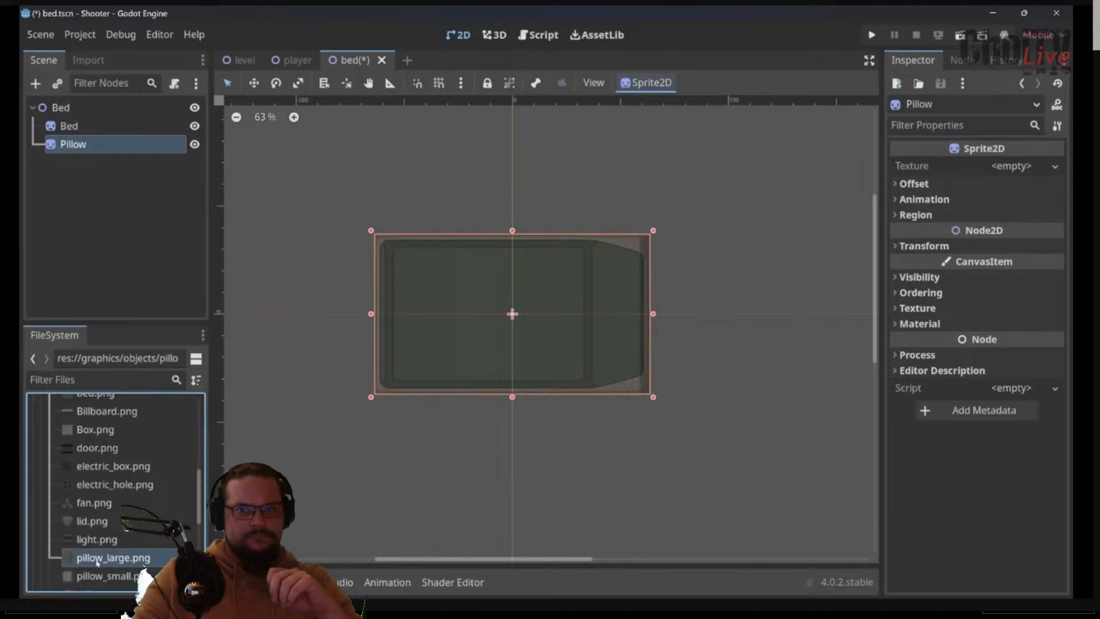
pyautogui.moveTo(97, 563); pyautogui.dragTo(1009, 165)
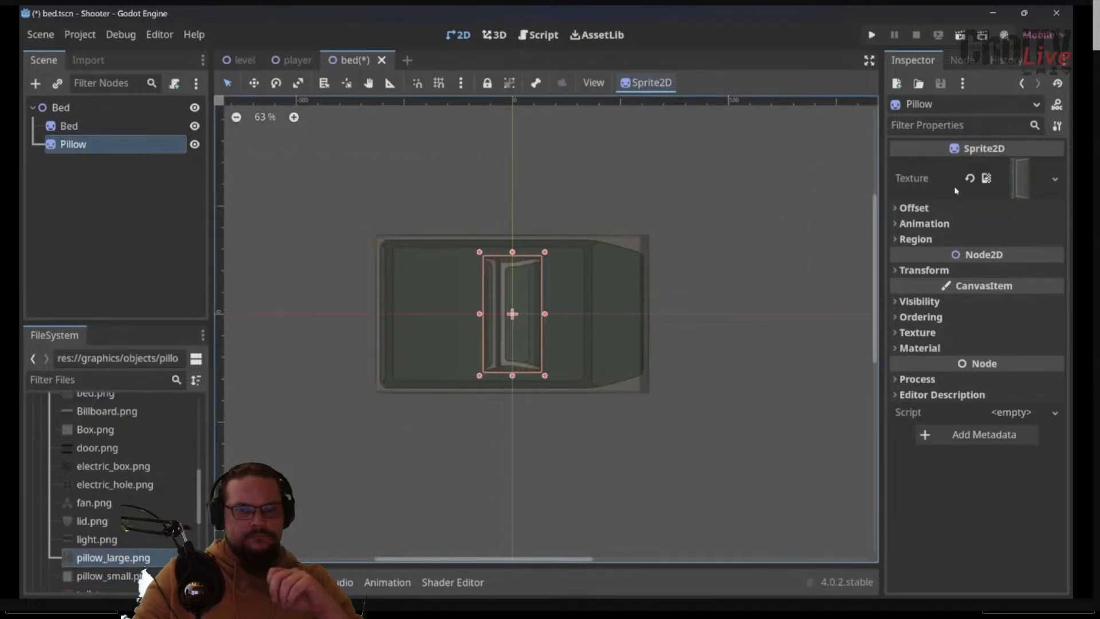
pyautogui.scroll(5, 525, 329)
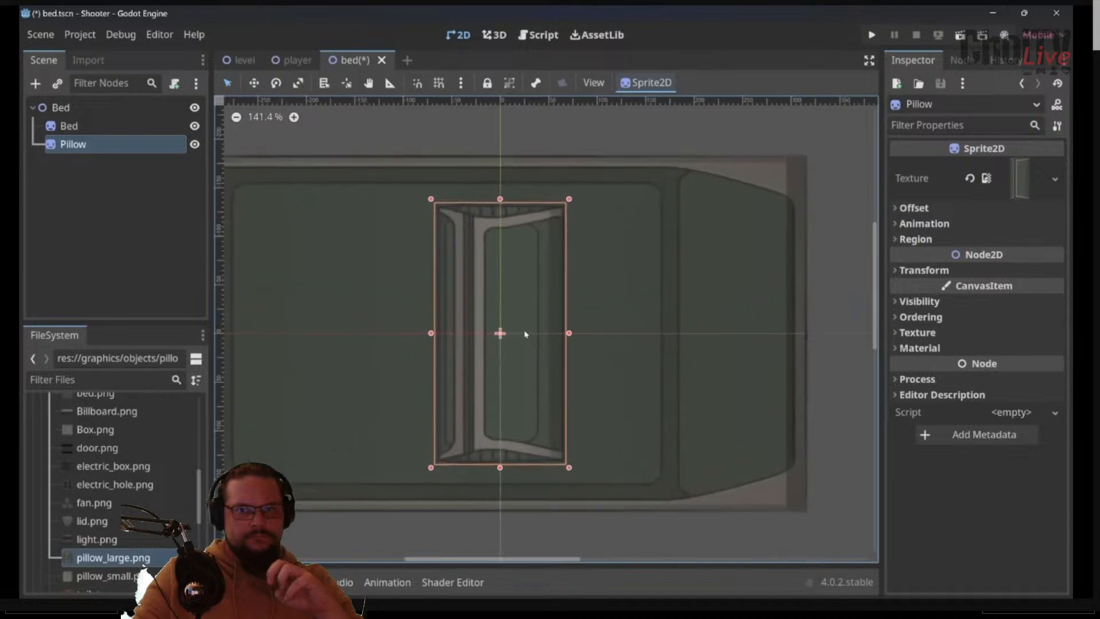
pyautogui.moveTo(498, 345); pyautogui.dragTo(706, 339)
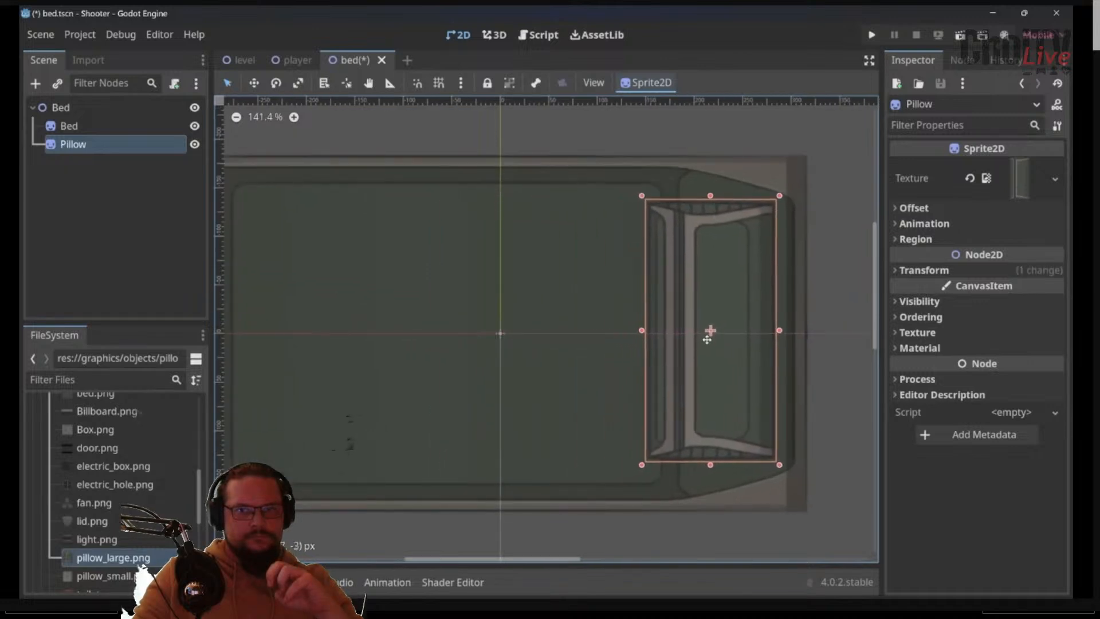
# Adjust Pillow's transform to about 4.6 degrees rotation, 0.903 scale on both axes and -3.4 degrees skew
pyautogui.click(923, 270)
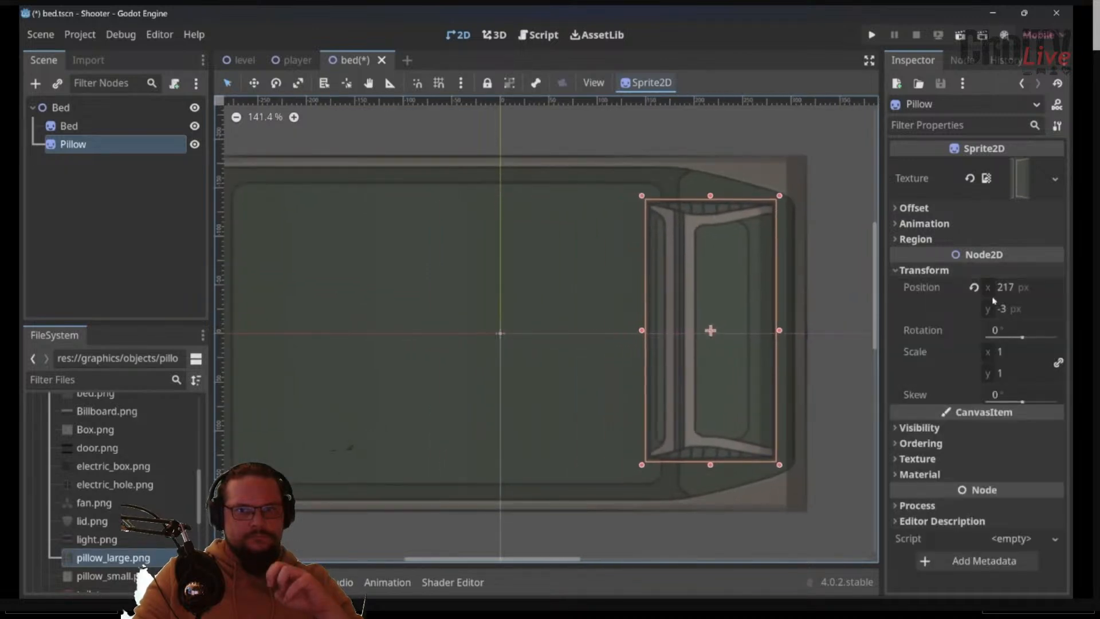
pyautogui.moveTo(1027, 338); pyautogui.dragTo(1002, 356)
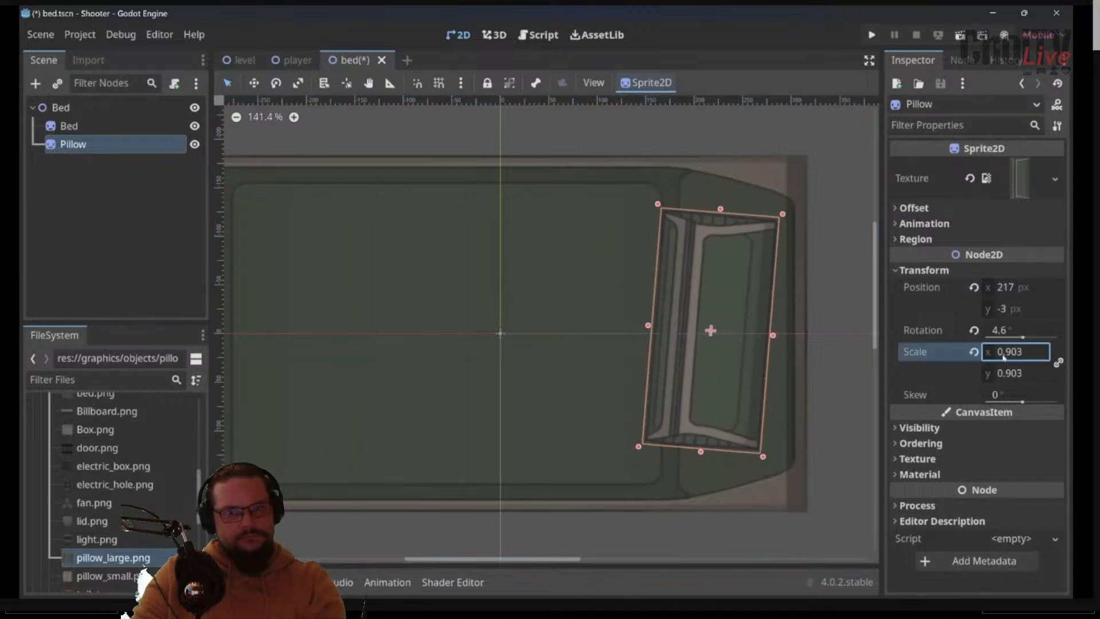
pyautogui.moveTo(1022, 401); pyautogui.dragTo(1020, 401)
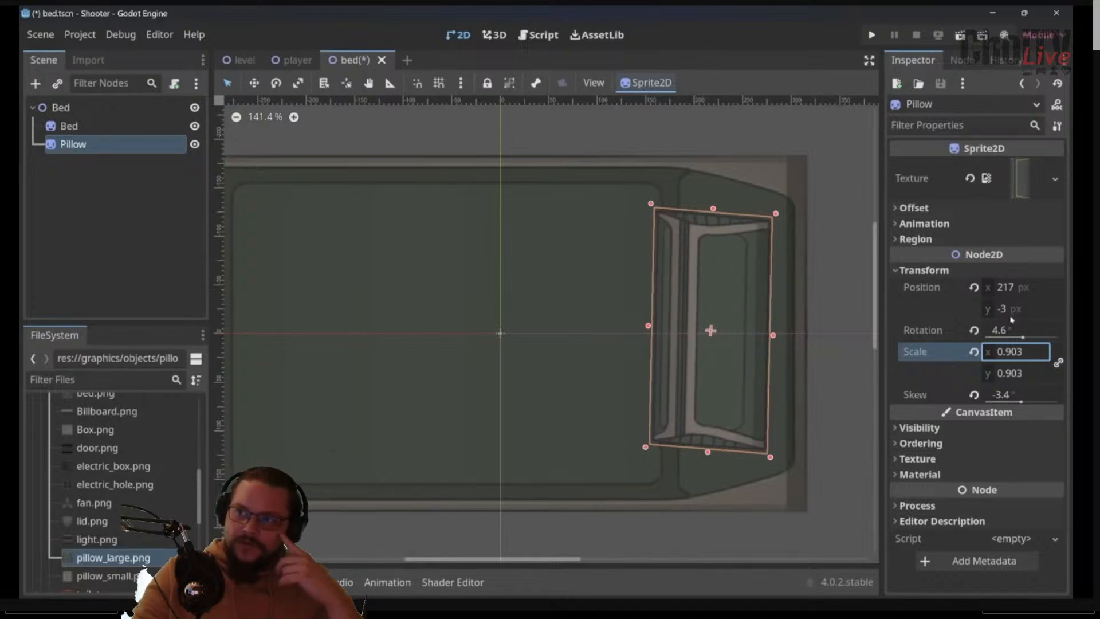
pyautogui.click(928, 272)
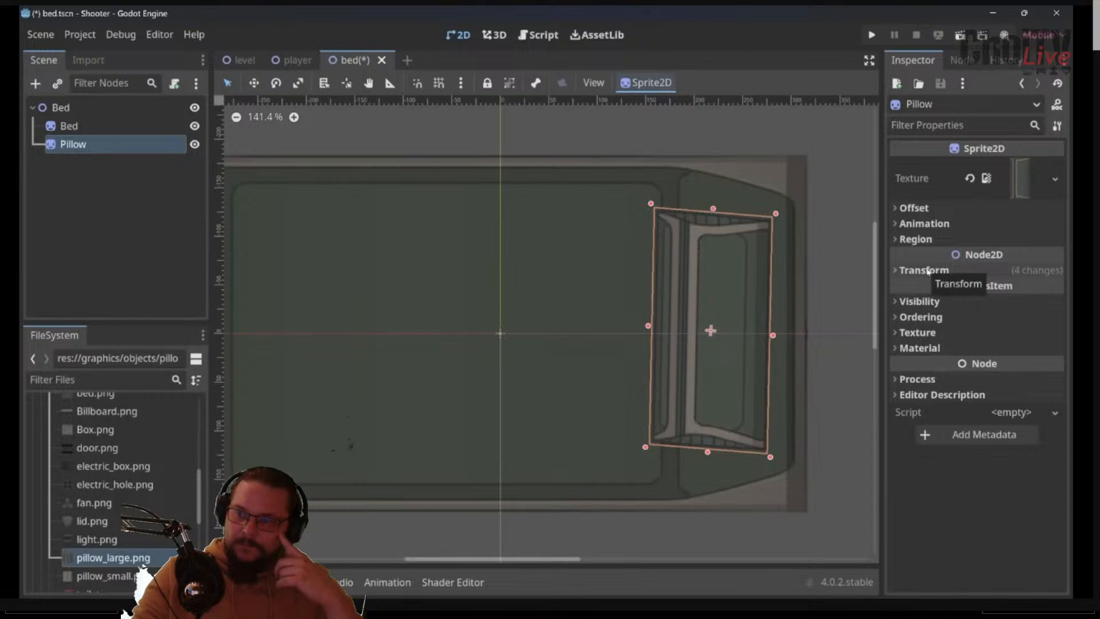
# Add a third Sprite2D under the Bed root node
pyautogui.click(63, 108)
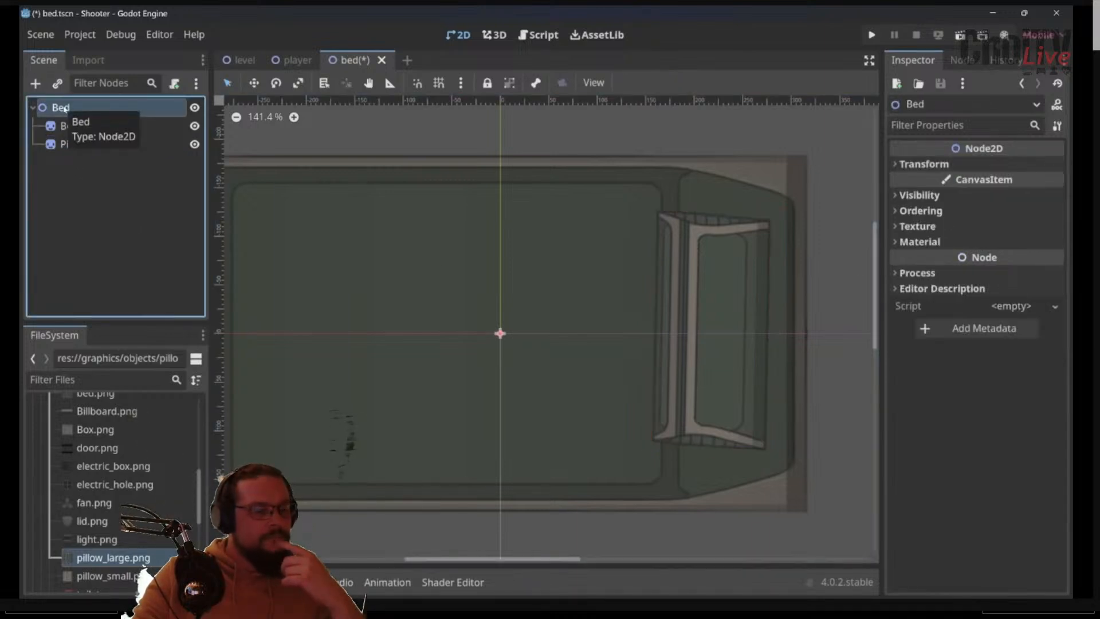
pyautogui.hotkey('ctrl', 'a')
pyautogui.write('sprite')
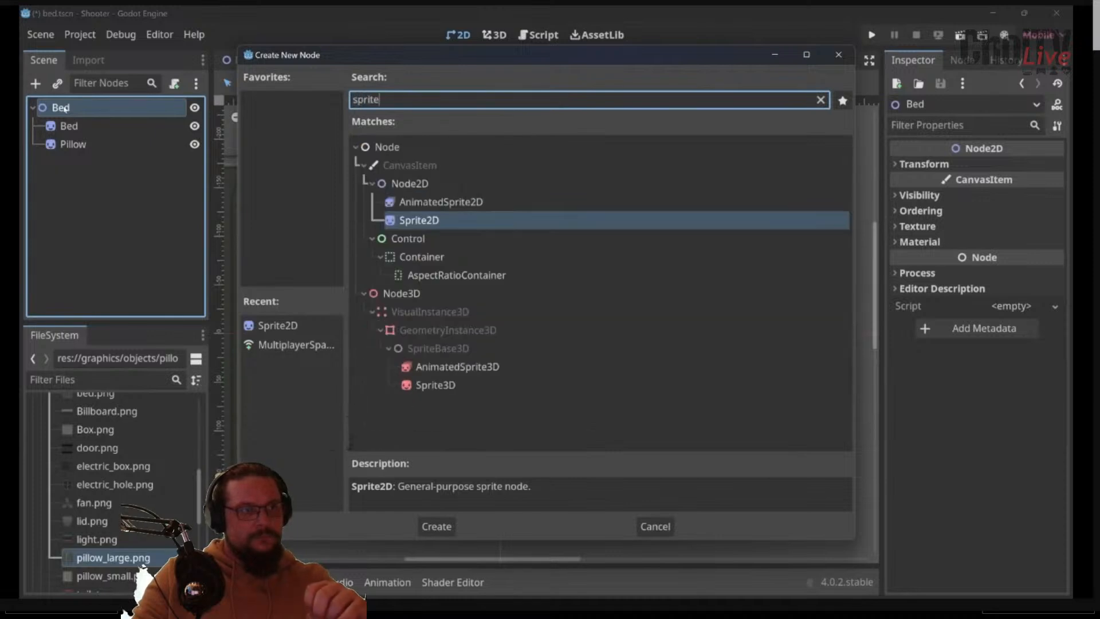
pyautogui.press('Return')
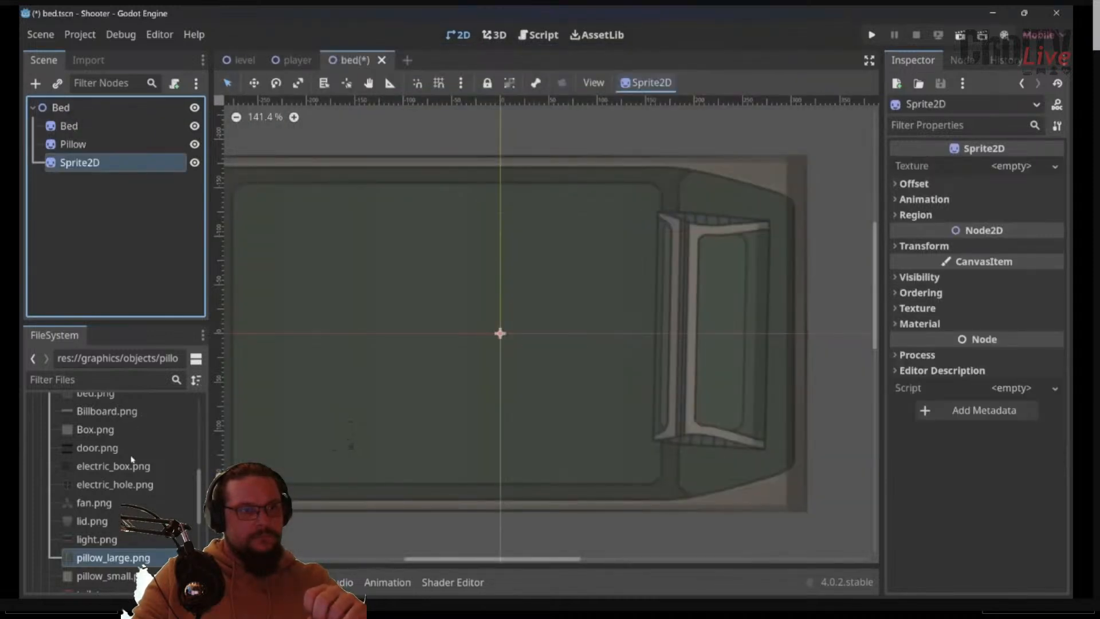
# Assign the pillow_small.png texture to the new sprite and move it beside the large pillow, towards the bed's middle
pyautogui.click(94, 577)
pyautogui.moveTo(103, 579); pyautogui.dragTo(1022, 169)
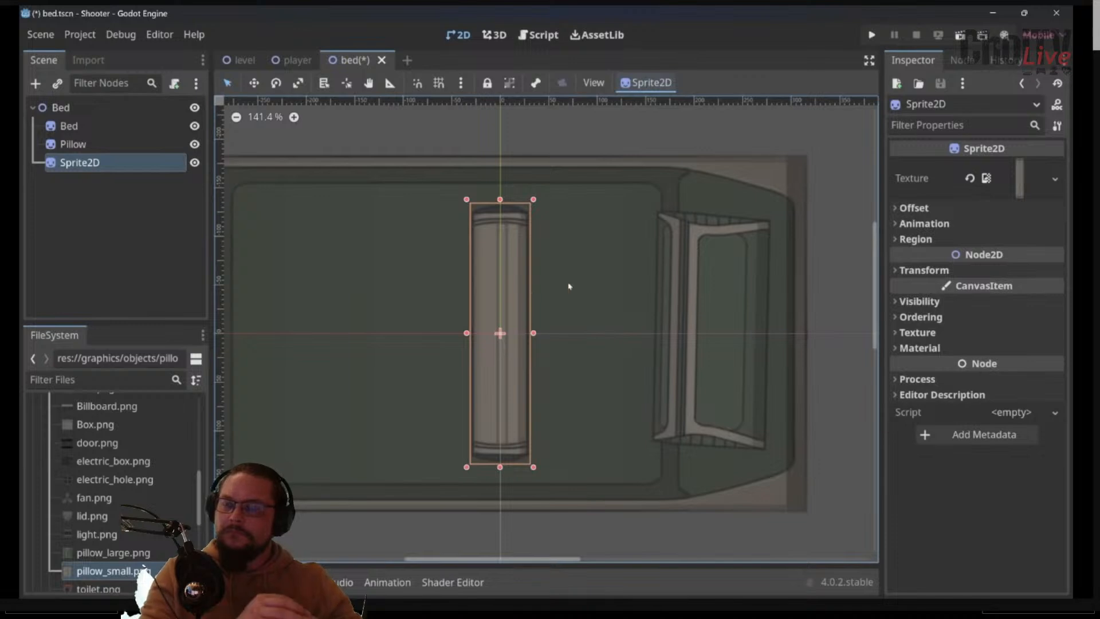
pyautogui.moveTo(501, 301); pyautogui.dragTo(630, 298)
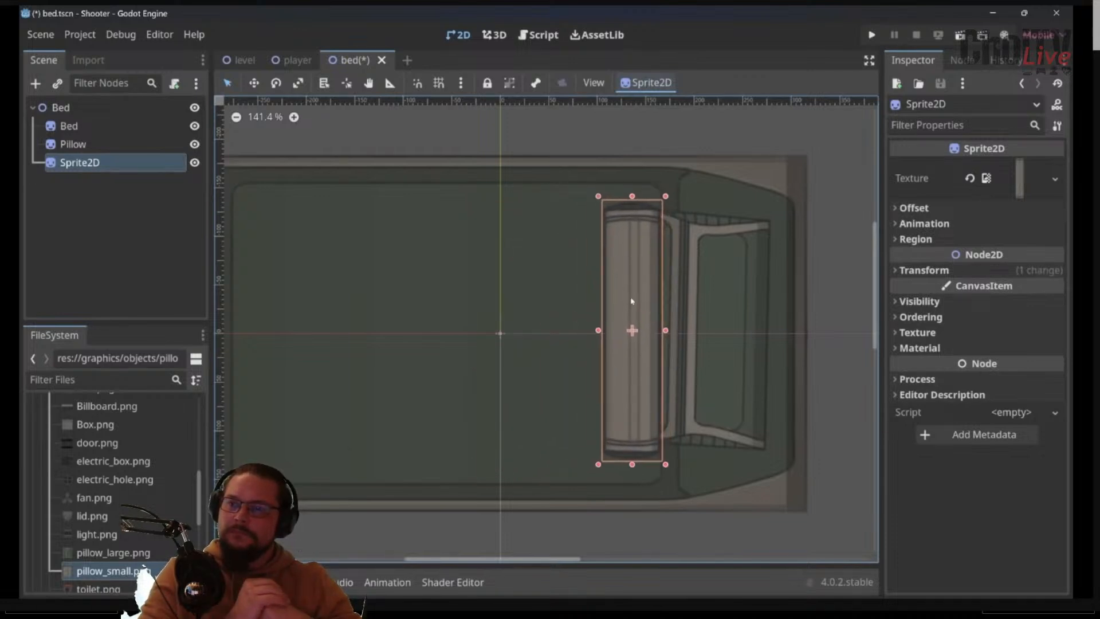
# Rename the third sprite under the Bed root node to PillowSmall and save the bed scene
pyautogui.click(111, 162)
pyautogui.doubleClick(81, 162)
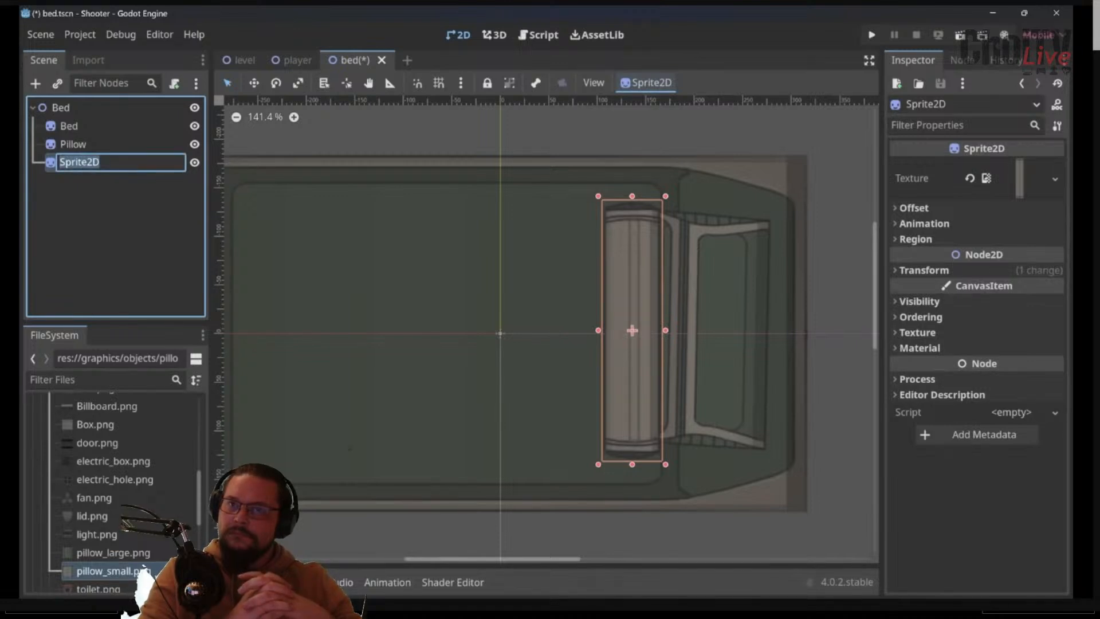
pyautogui.write('PillowSmall')
pyautogui.press('Return')
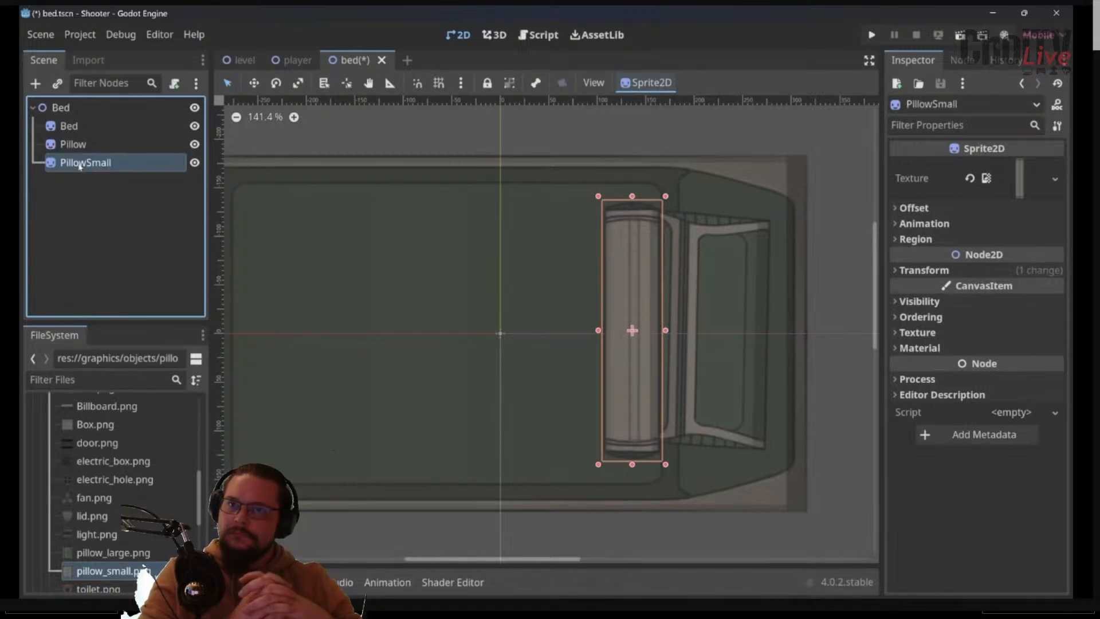
pyautogui.hotkey('ctrl', 's')
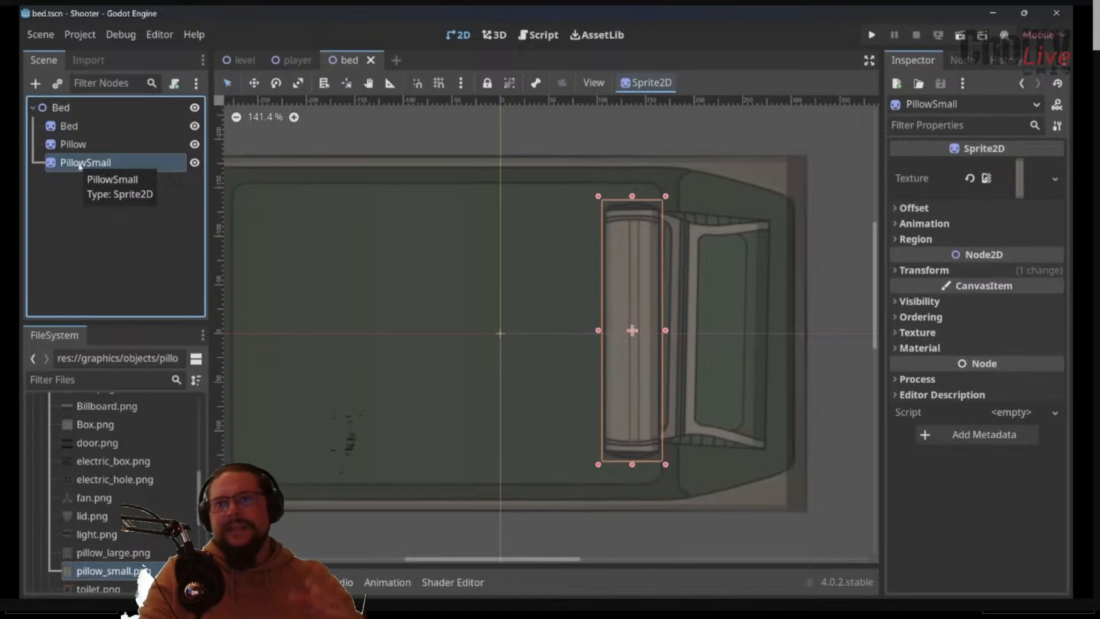
# Follow the tutorial video's placement of the Bed scene in the level and its return to the bed scene, pausing playback there
pyautogui.click(709, 300)
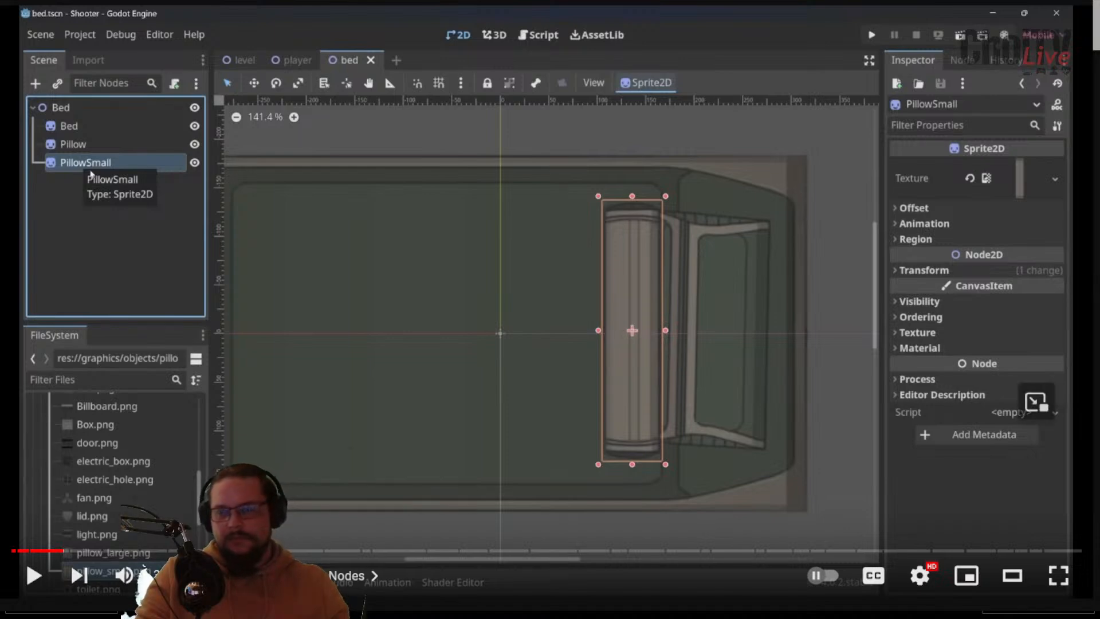
pyautogui.click(557, 400)
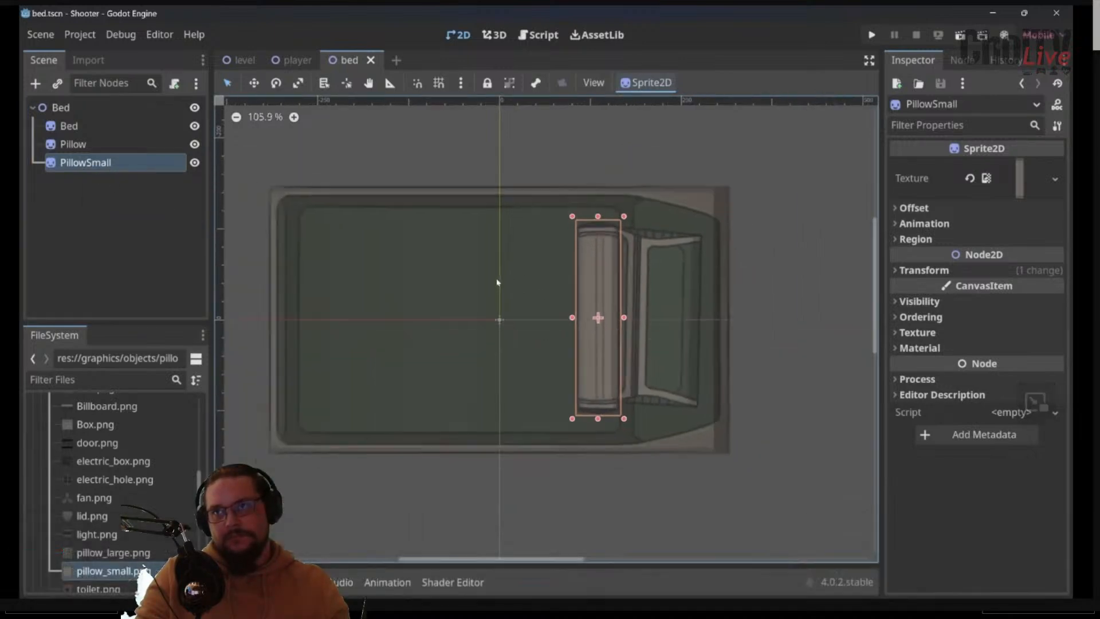
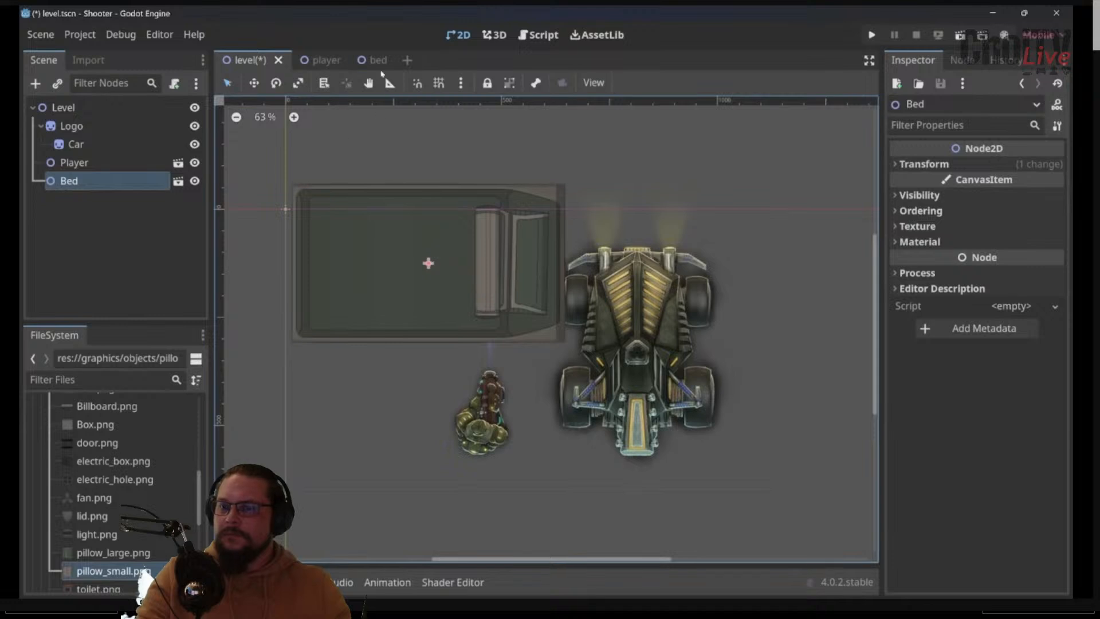
pyautogui.click(361, 59)
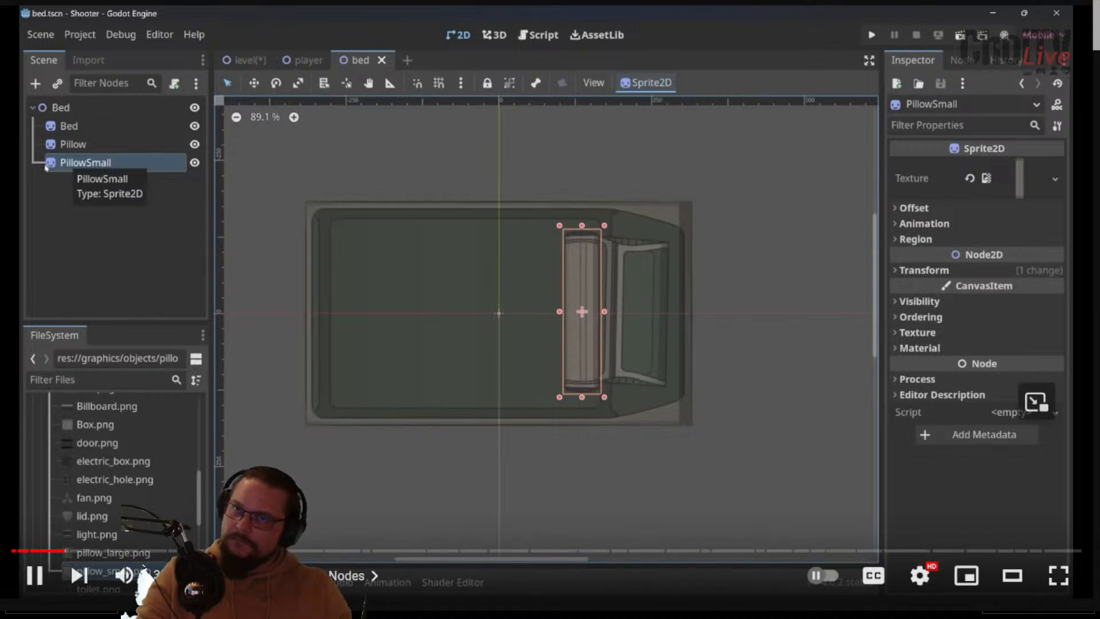
pyautogui.click(724, 215)
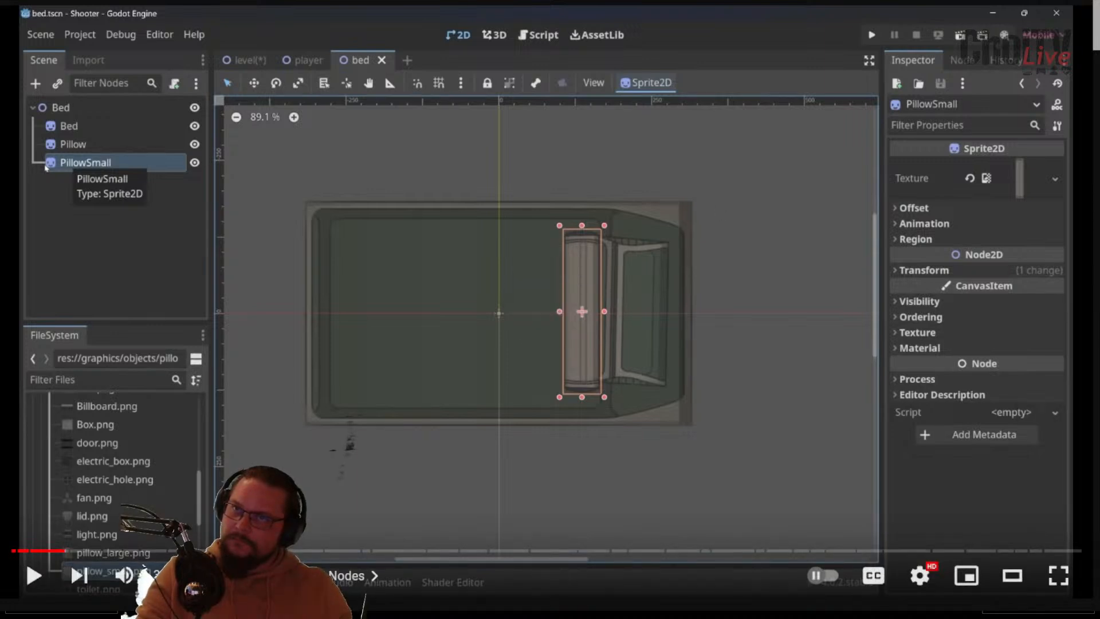
# Switch to the notes board and open the bulleted text in the Notes section for editing at the end of the y-axis bullet
pyautogui.hotkey('alt', 'Tab')
pyautogui.click(250, 234)
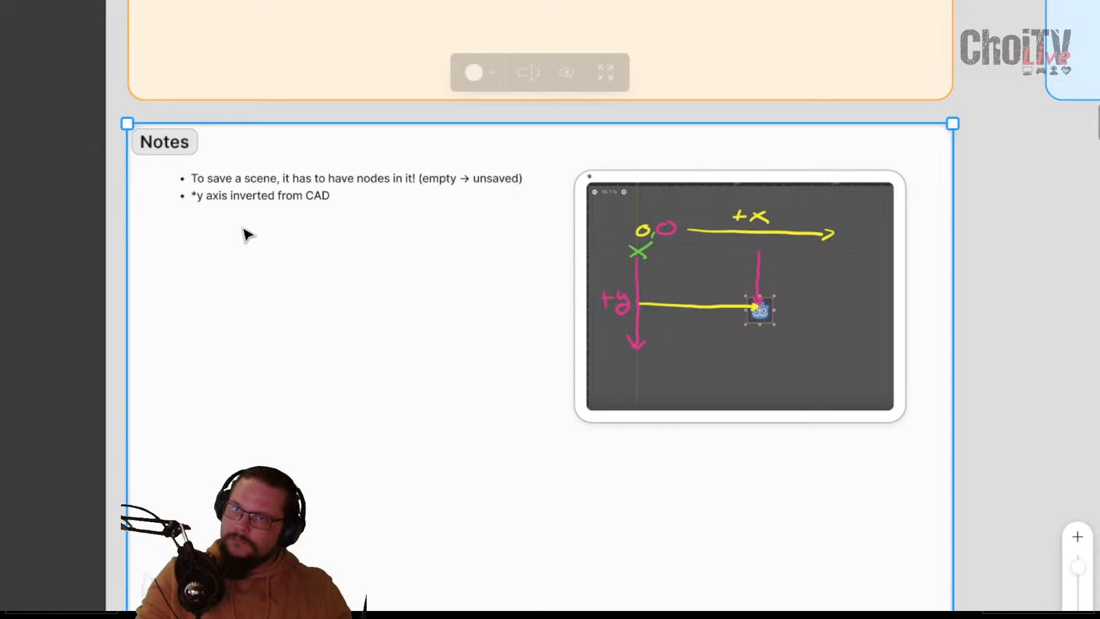
pyautogui.click(334, 200)
pyautogui.click(334, 198)
pyautogui.doubleClick(275, 192)
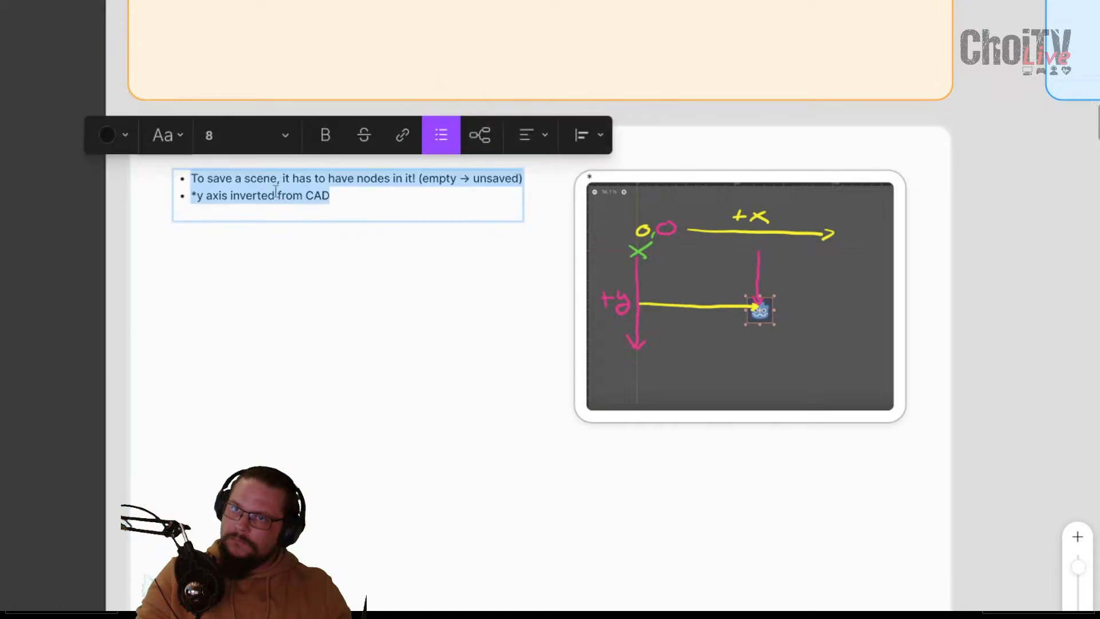
pyautogui.click(343, 197)
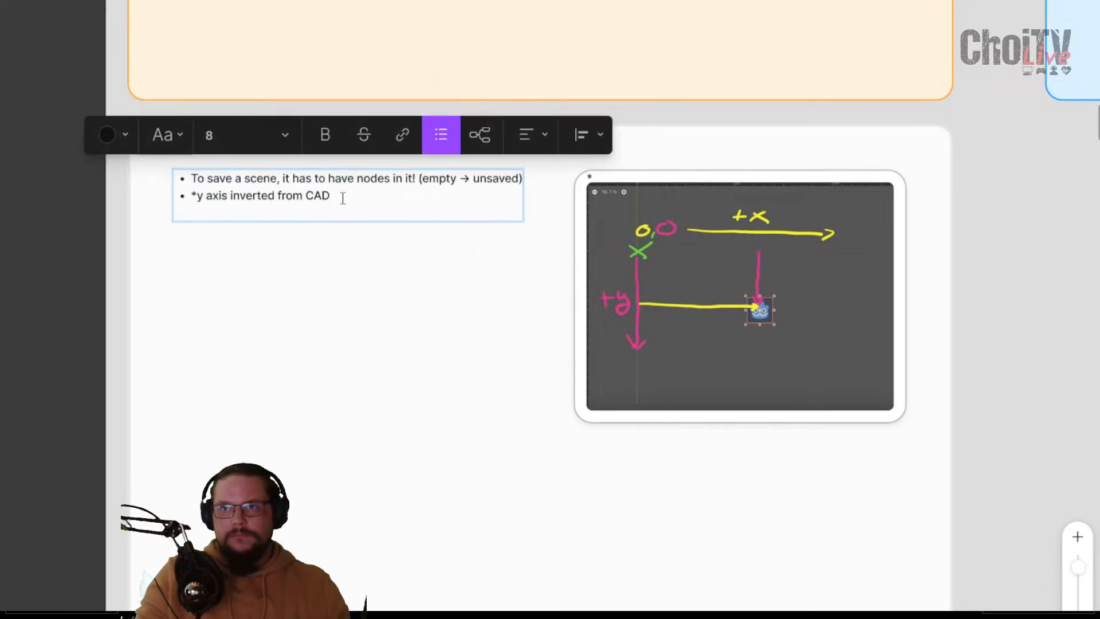
pyautogui.press('Return')
pyautogui.press('BackSpace')
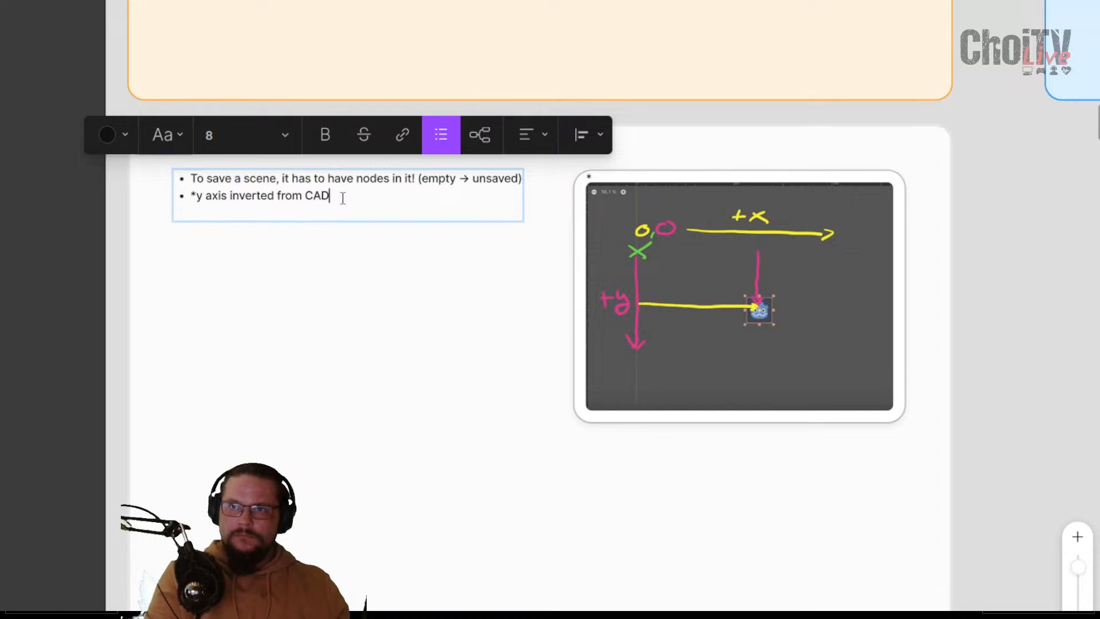
pyautogui.press('Return')
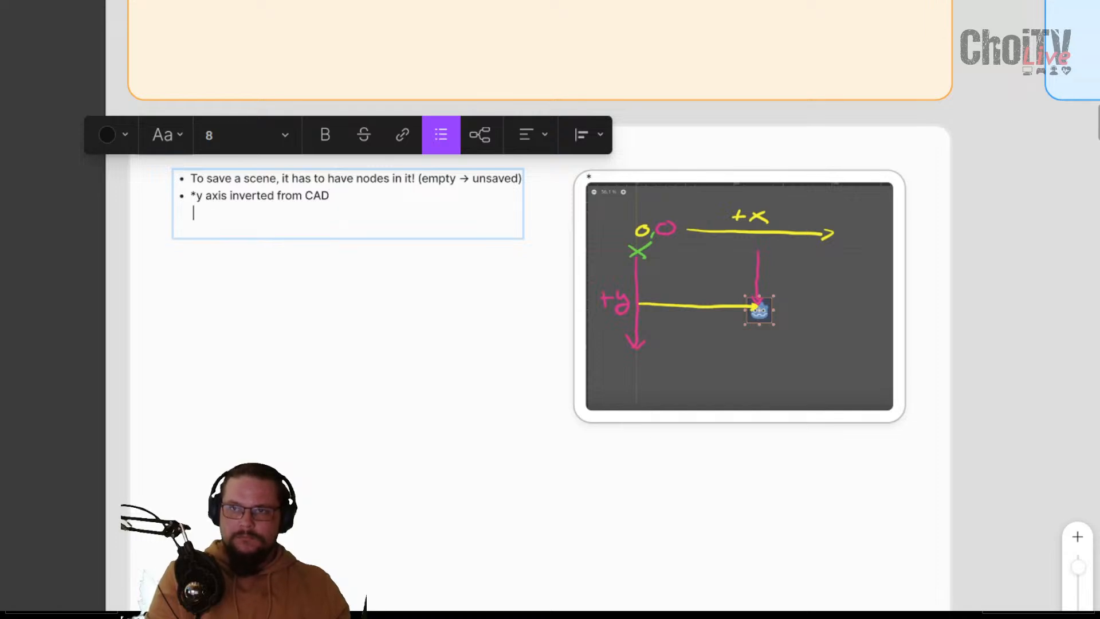
pyautogui.press('BackSpace')
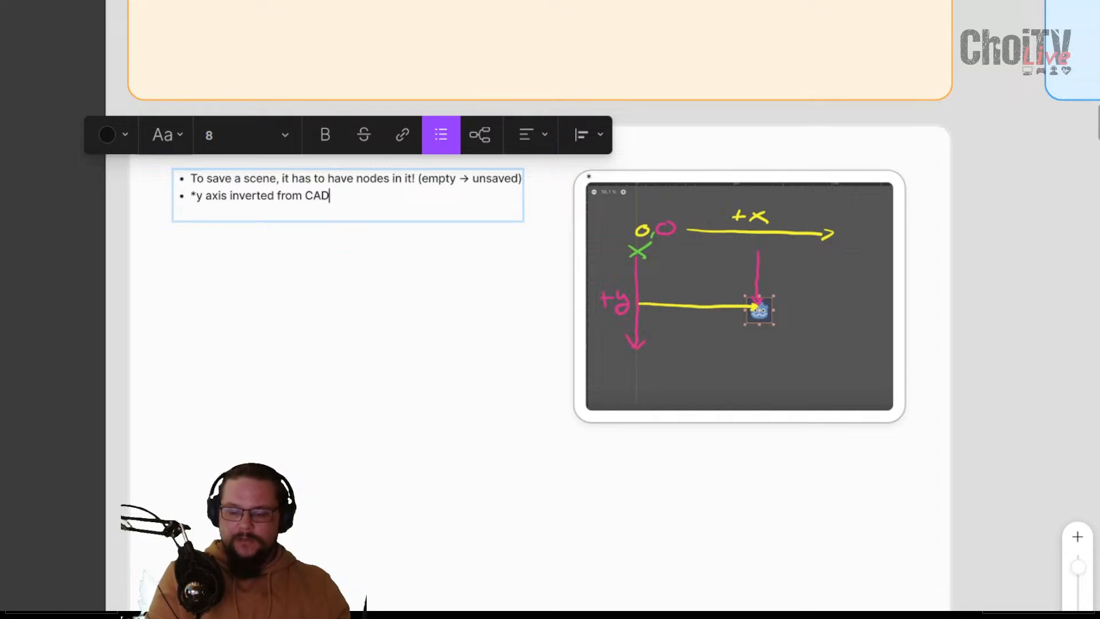
pyautogui.press('Return')
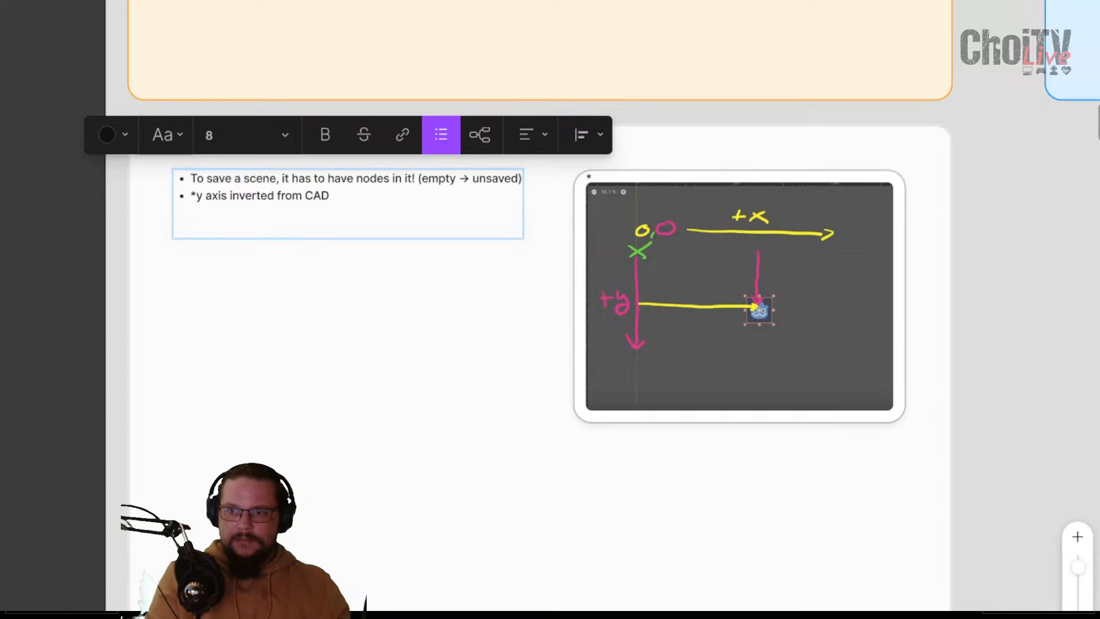
pyautogui.write('-')
pyautogui.press('BackSpace')
pyautogui.press('BackSpace')
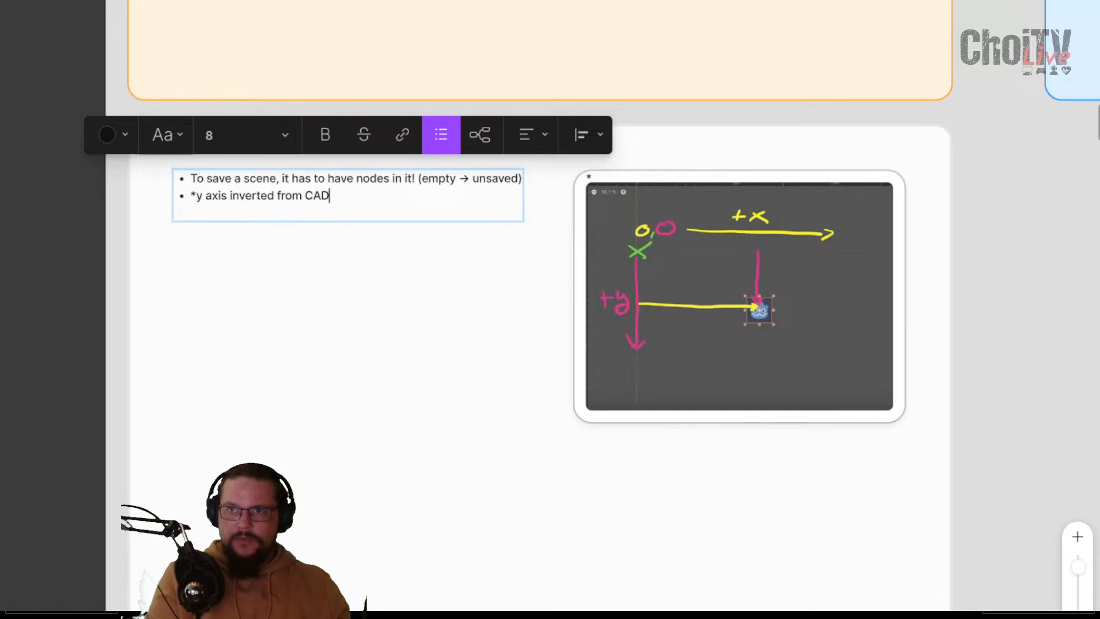
# Copy "To save a scene, it has to have no" from the first bullet and paste it on a new line below the y-axis bullet
pyautogui.moveTo(371, 179); pyautogui.dragTo(189, 181)
pyautogui.hotkey('ctrl', 'c')
pyautogui.click(363, 191)
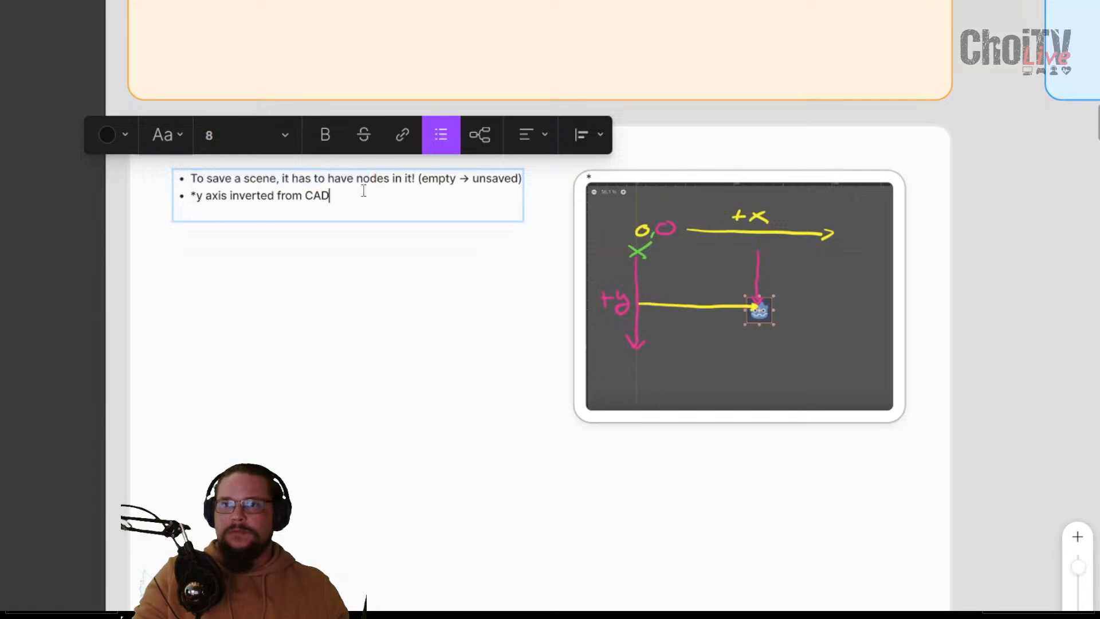
pyautogui.hotkey('shift', 'Return')
pyautogui.hotkey('ctrl', 'v')
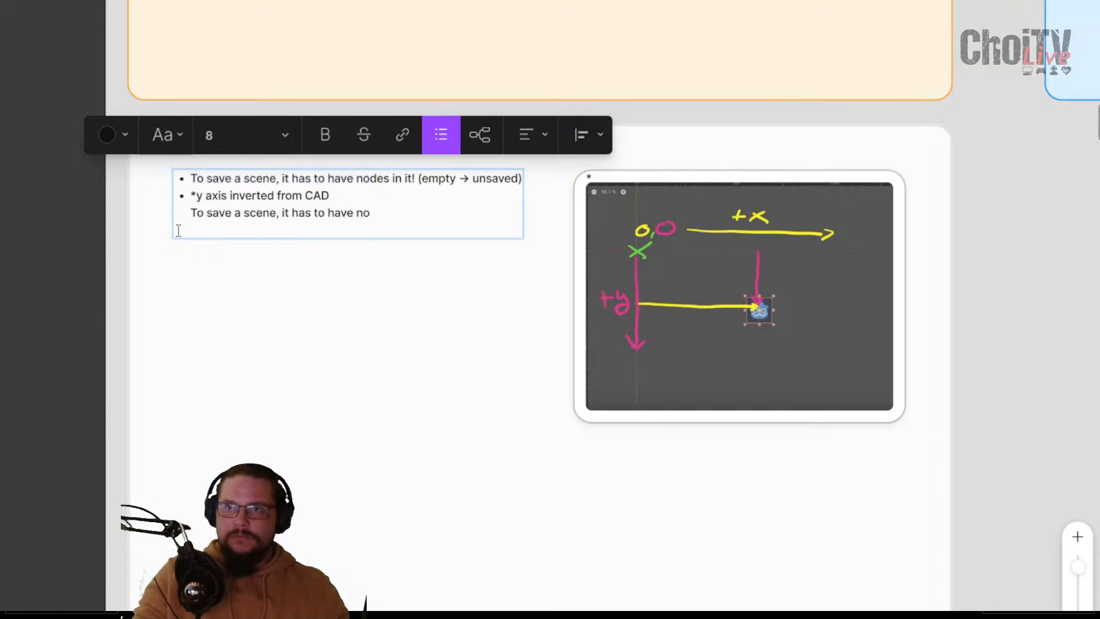
pyautogui.click(184, 213)
pyautogui.press('BackSpace')
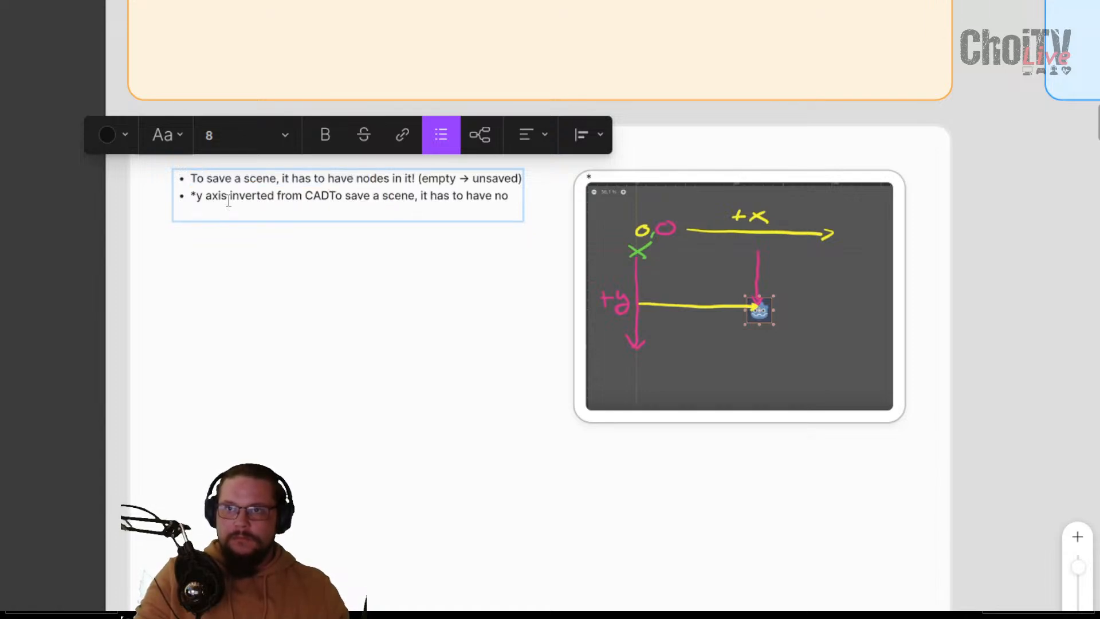
pyautogui.hotkey('shift', 'Return')
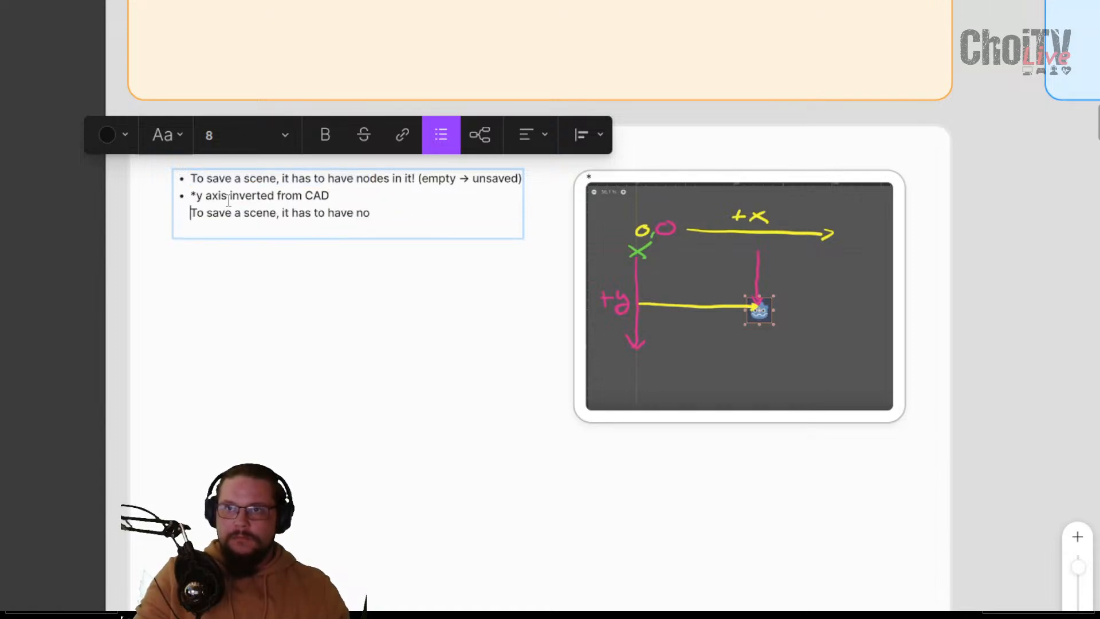
# Relocate the asterisk in the y-axis bullet from its start to its end, after "CAD"
pyautogui.click(200, 194)
pyautogui.press('BackSpace')
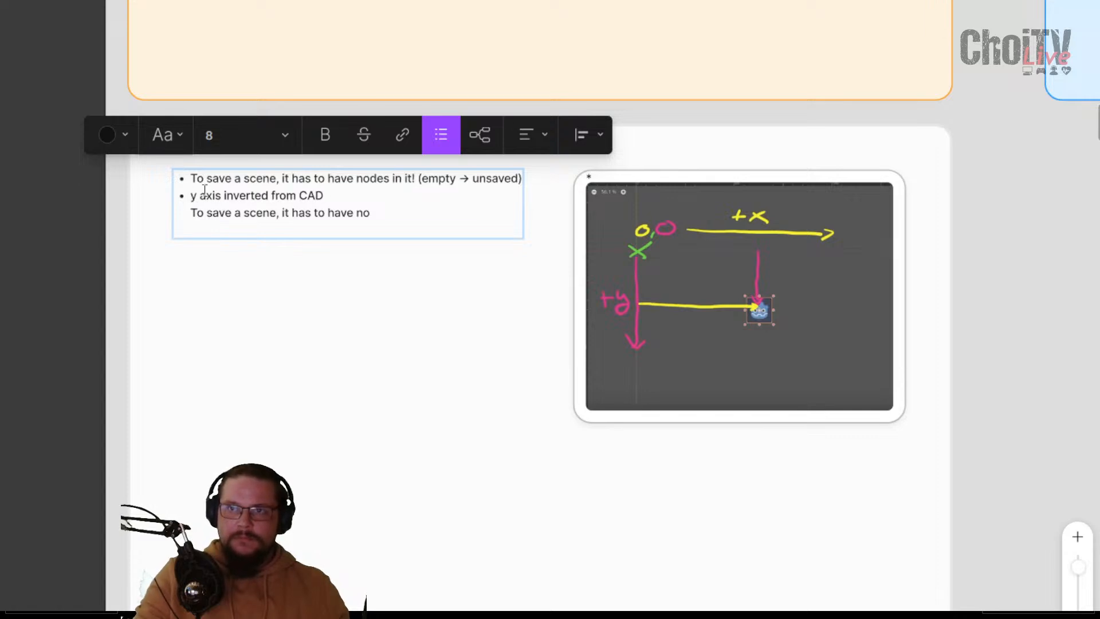
pyautogui.click(359, 196)
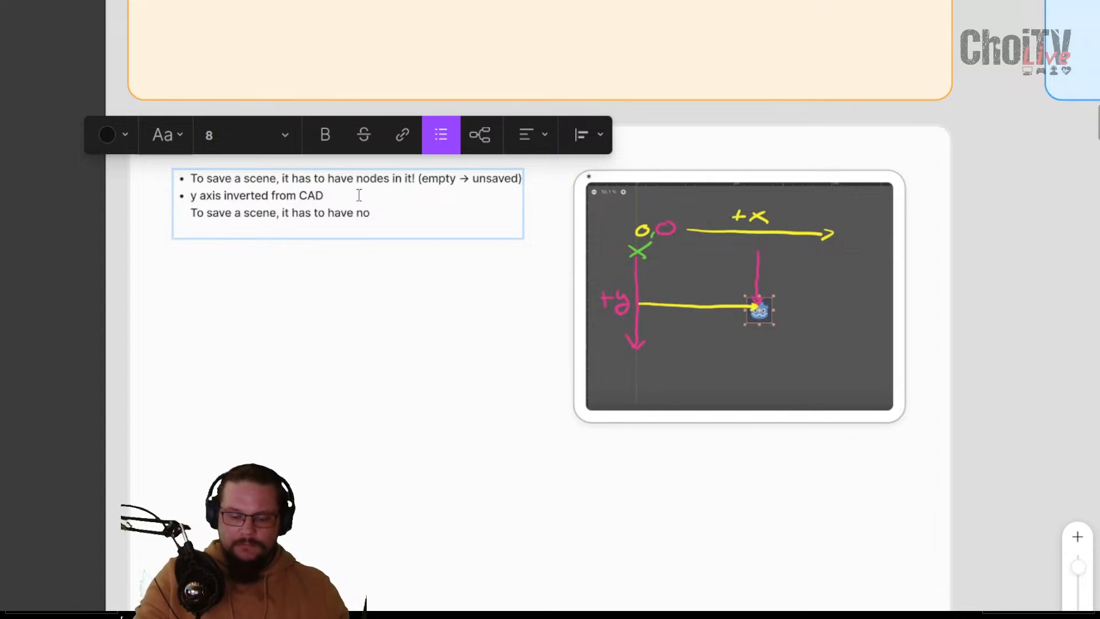
pyautogui.write('*')
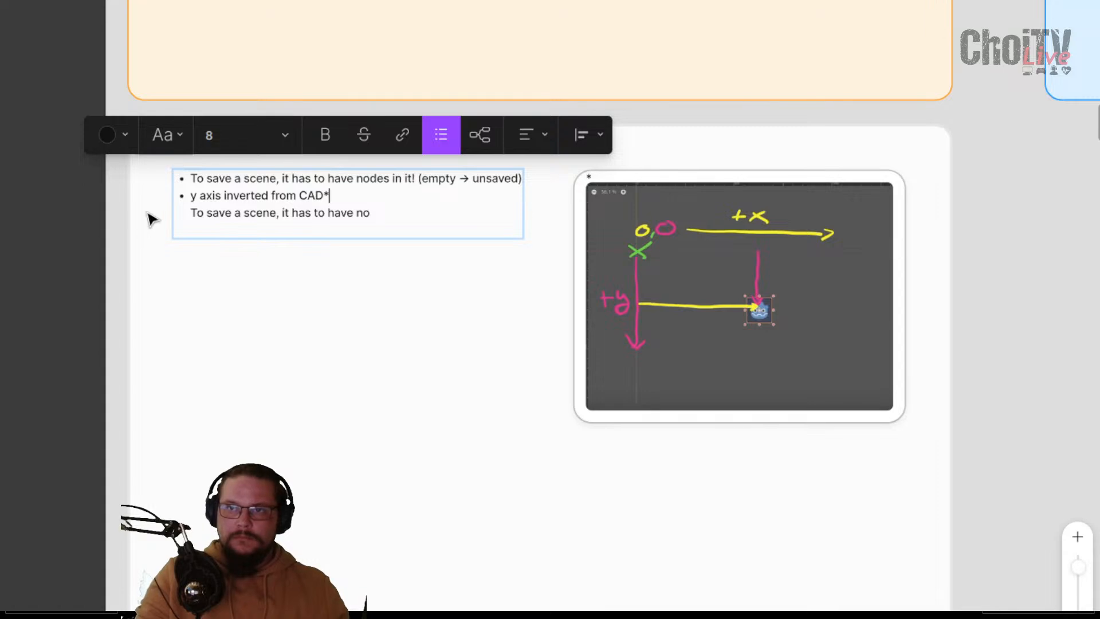
# Make the pasted line a third bullet and replace its text with "Node naming convention ( NameSubnameSeperationByCase)"
pyautogui.click(192, 213)
pyautogui.press('BackSpace')
pyautogui.press('Return')
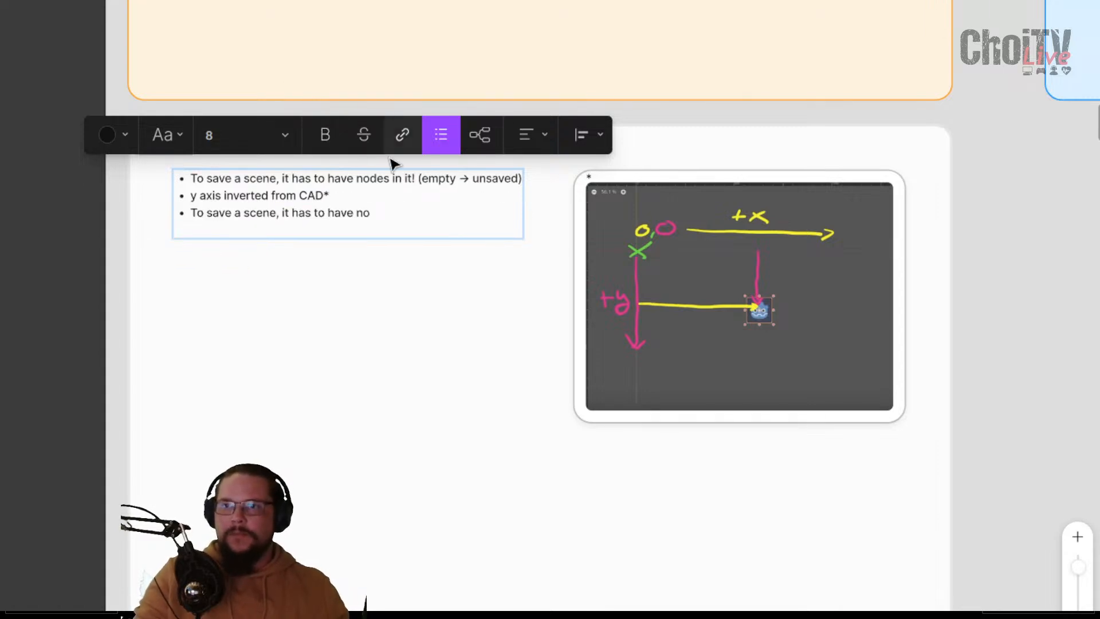
pyautogui.moveTo(418, 215); pyautogui.dragTo(184, 212)
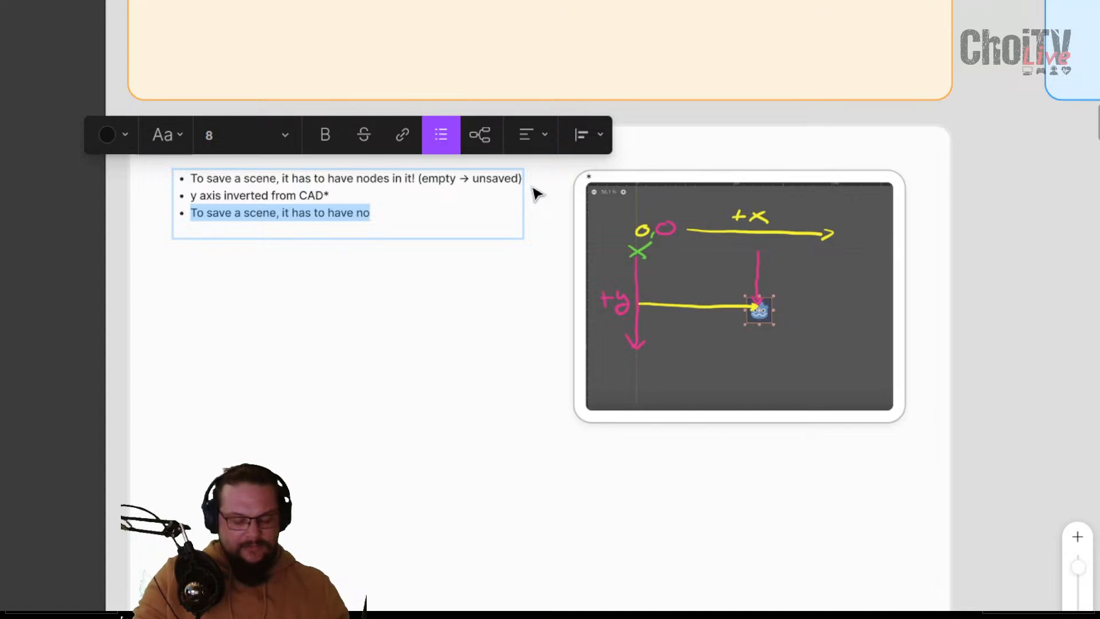
pyautogui.write('No')
pyautogui.press('BackSpace')
pyautogui.press('BackSpace')
pyautogui.write('Nod')
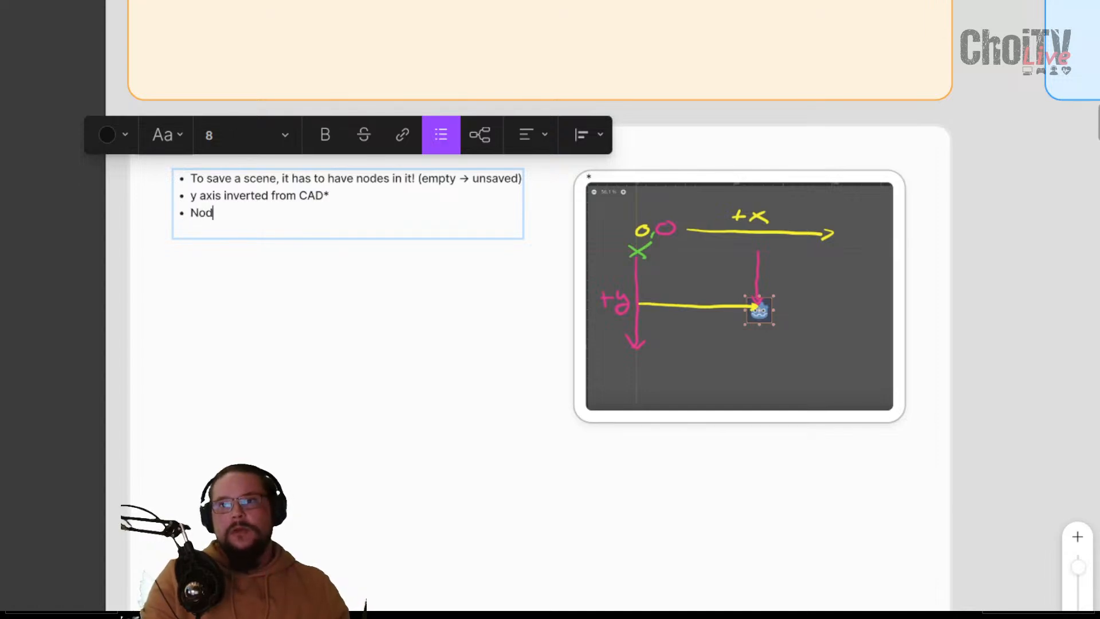
pyautogui.write('e naming ')
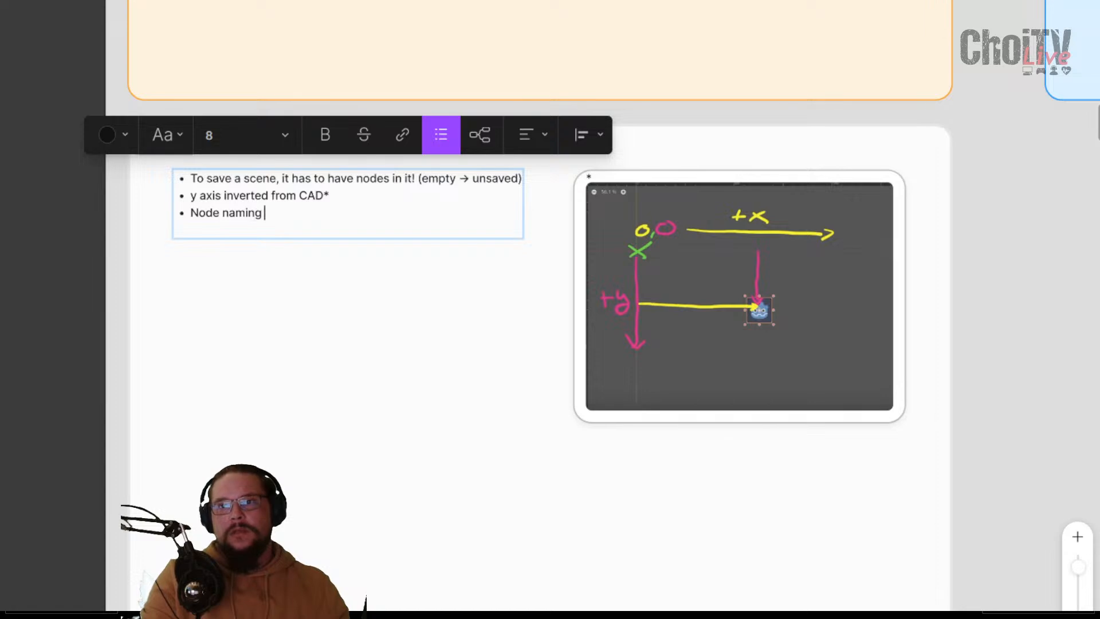
pyautogui.write('convention')
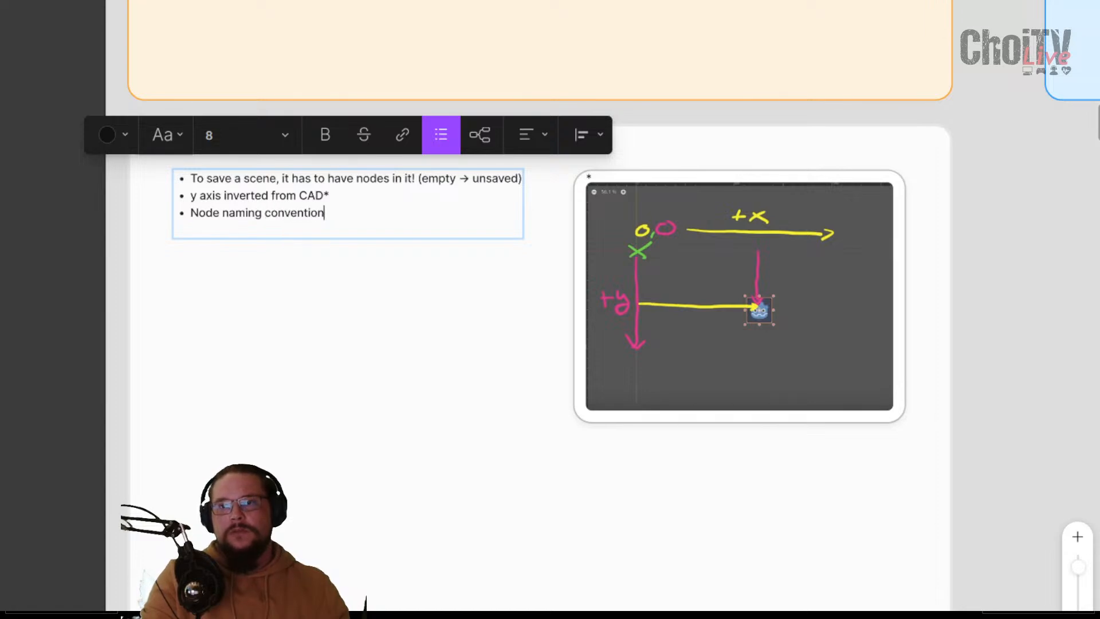
pyautogui.write(' ( Na')
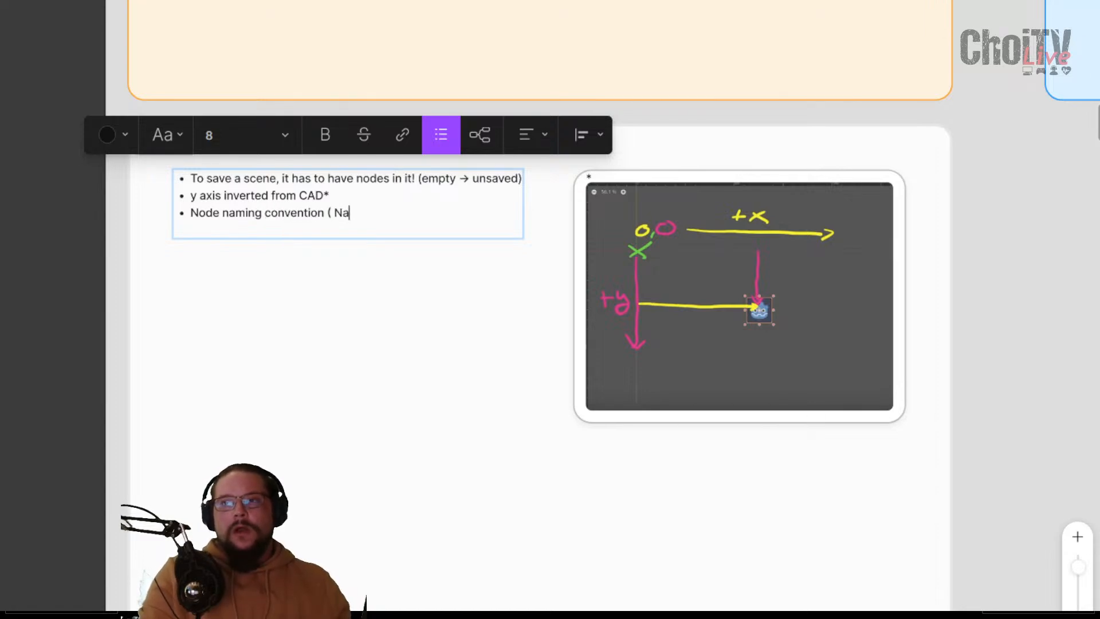
pyautogui.write('meSub')
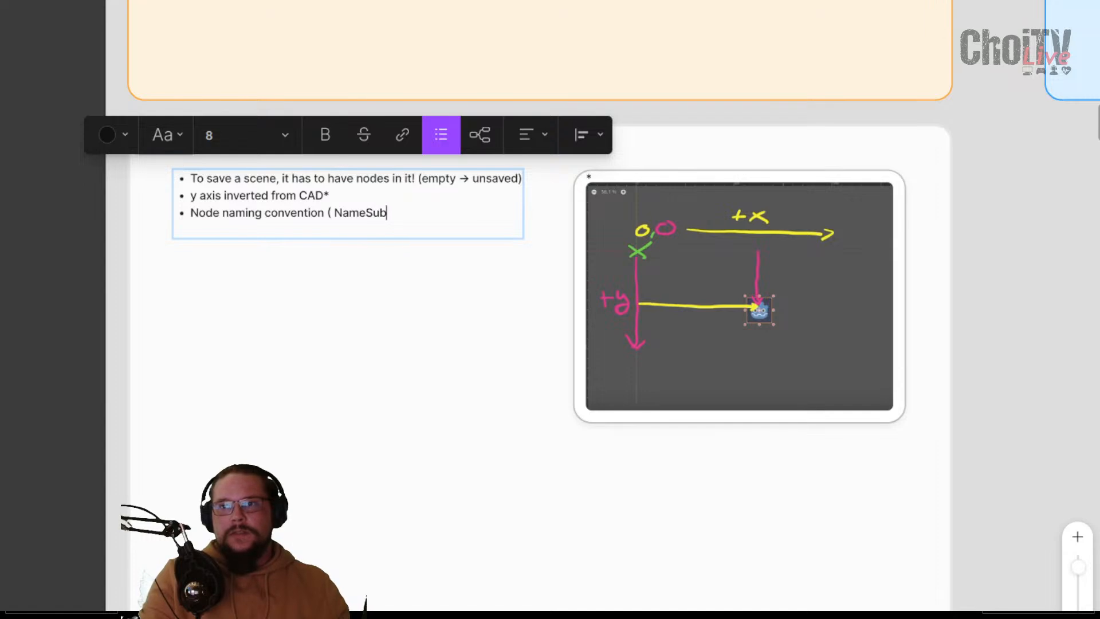
pyautogui.write('nameS')
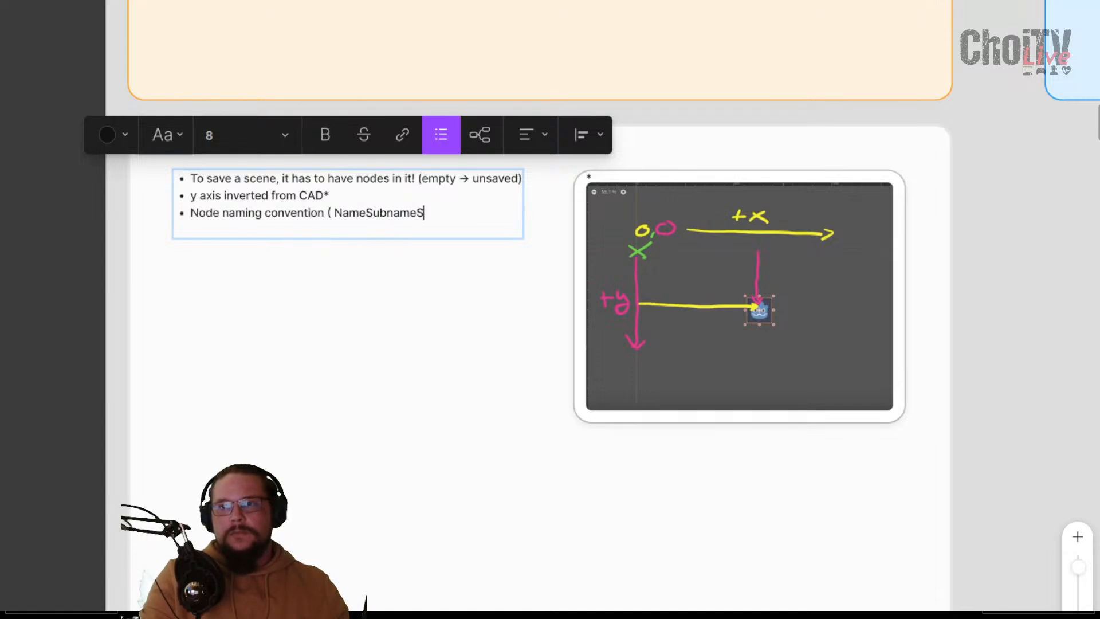
pyautogui.write('eperationBy')
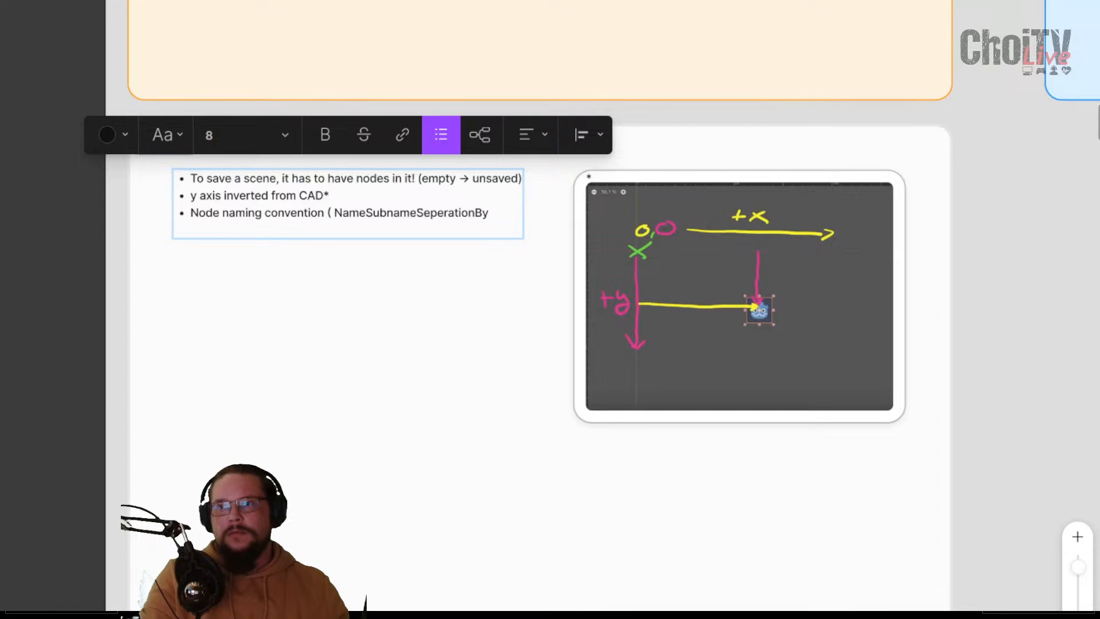
pyautogui.write('B')
pyautogui.press('BackSpace')
pyautogui.write('Case)')
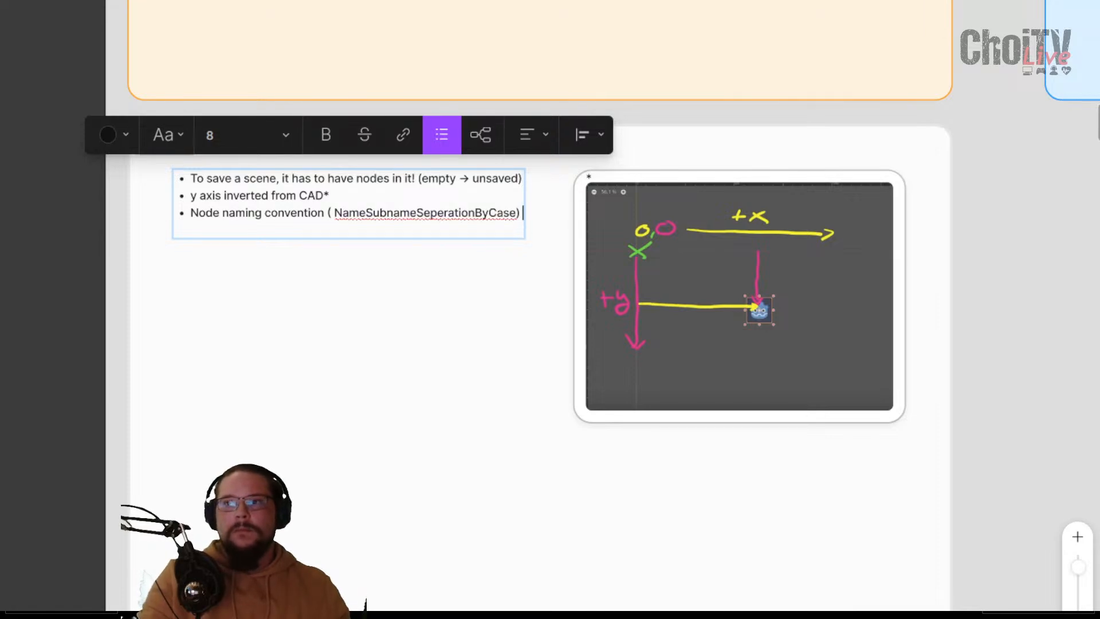
# Switch back to the tutorial video and resume its playback
pyautogui.hotkey('alt', 'Tab')
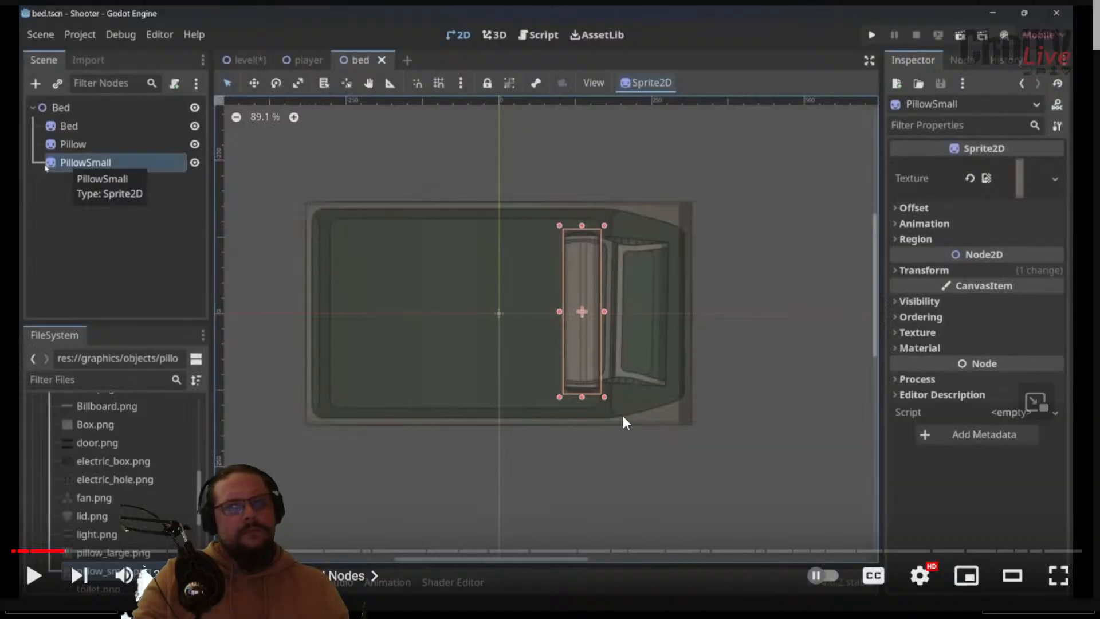
pyautogui.click(626, 267)
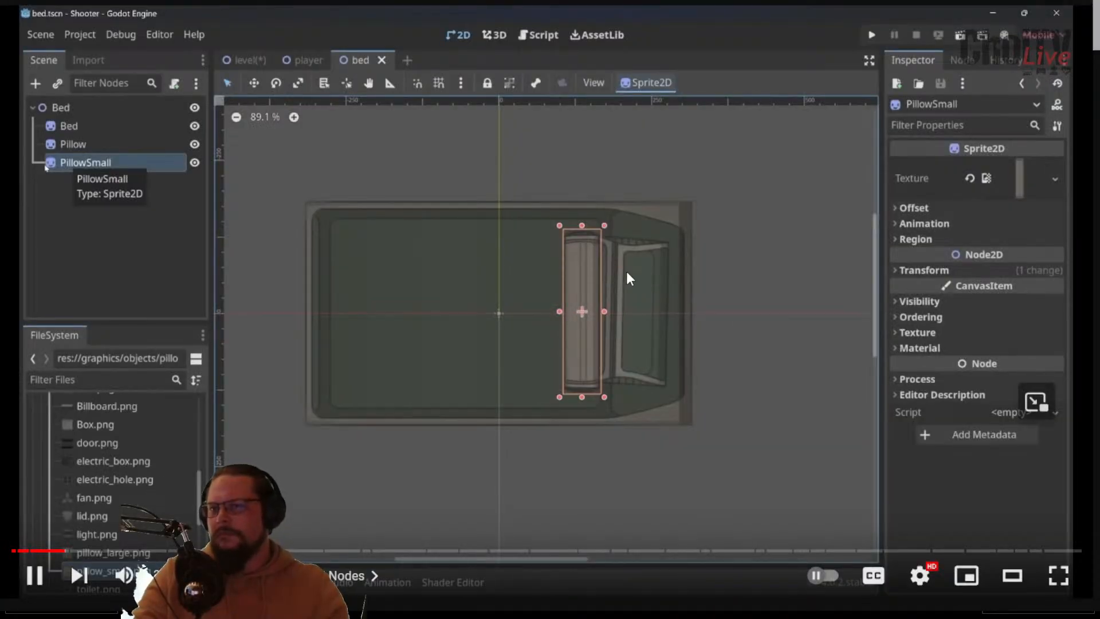
# Pause the tutorial video and search the web for "pascal case" in a new browser tab, looking through the results
pyautogui.press('Left')
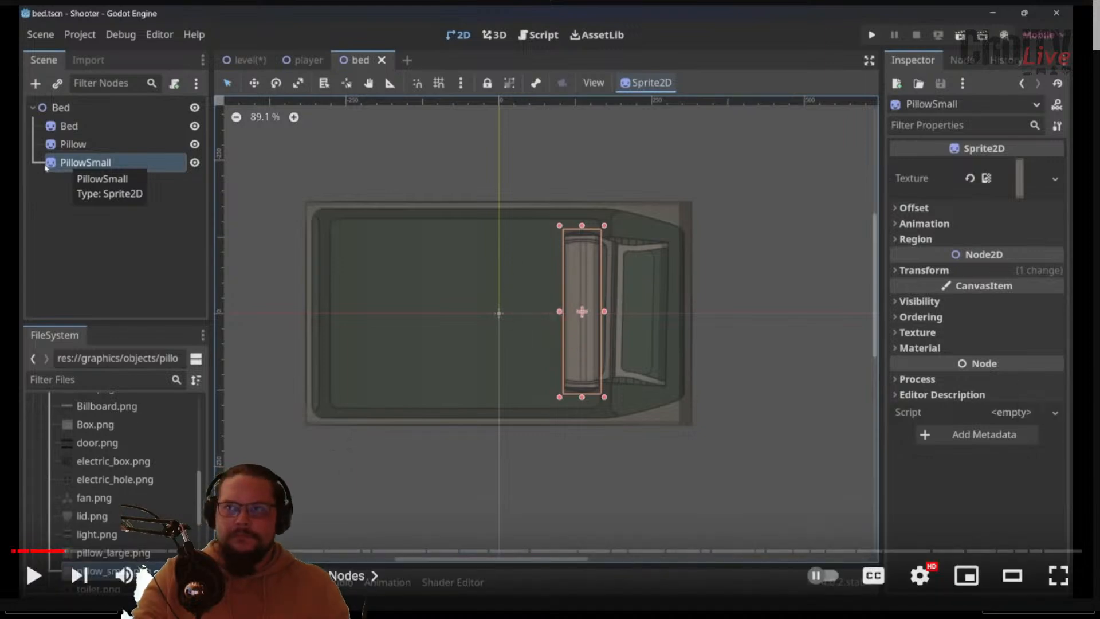
pyautogui.hotkey('ctrl', 't')
pyautogui.hotkey('ctrl', 'l')
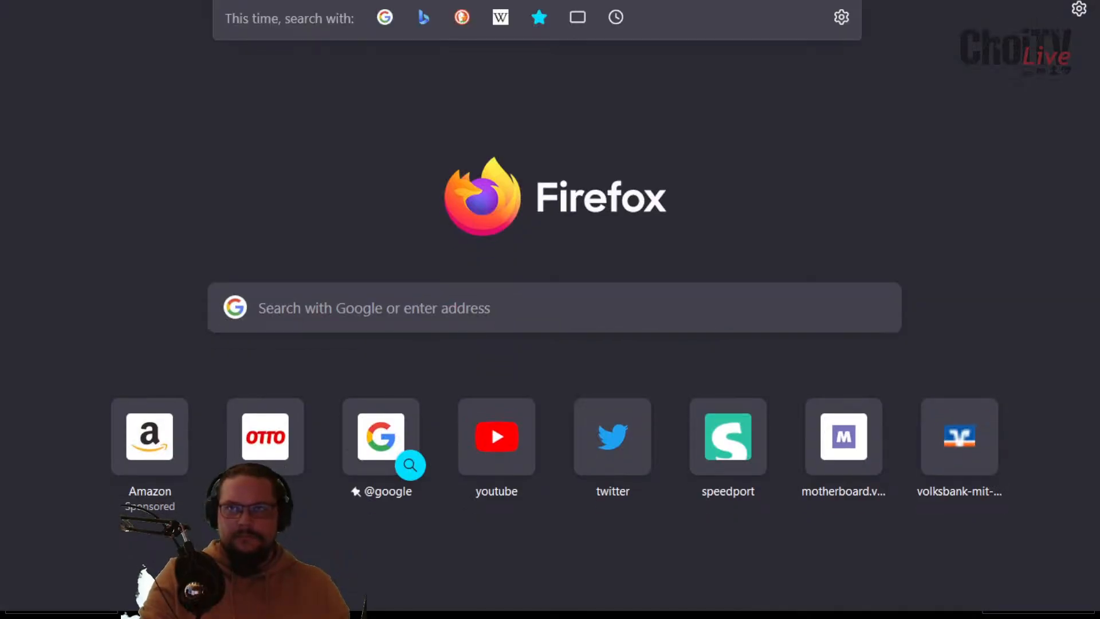
pyautogui.press('Return')
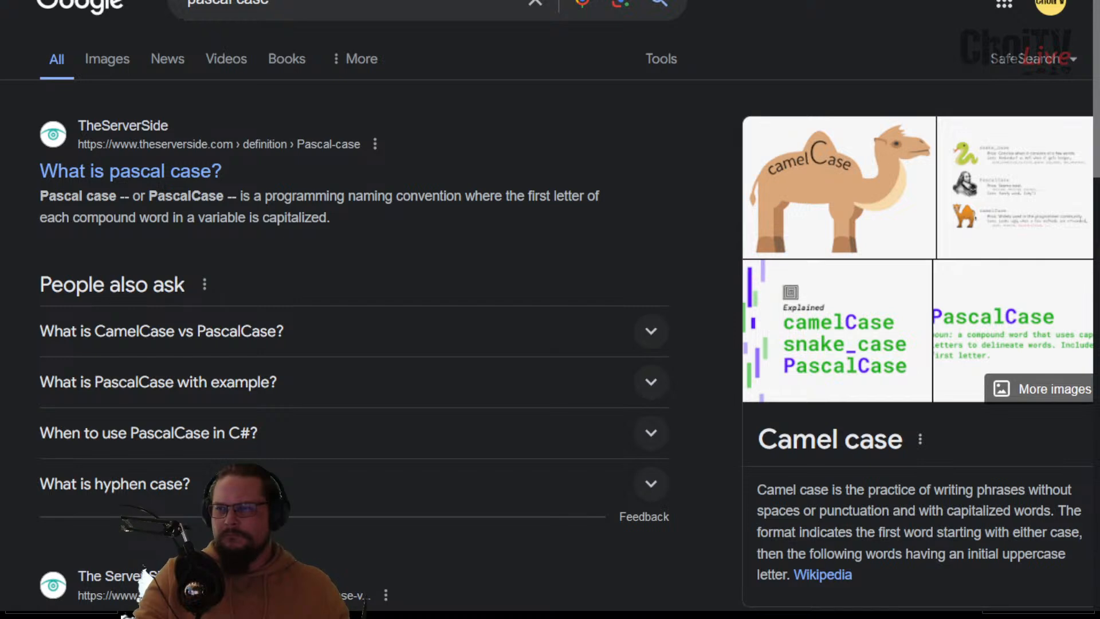
pyautogui.scroll(-3, 710, 317)
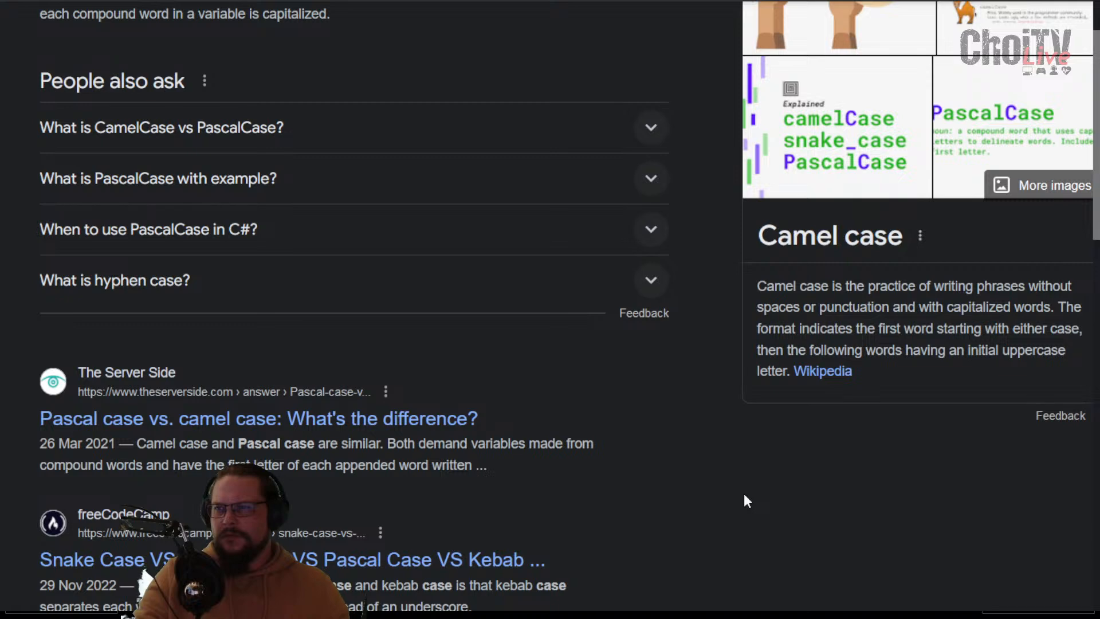
# Open the PascalCase definition picture in the image results to review it, and return to the notes
pyautogui.click(975, 170)
pyautogui.click(775, 371)
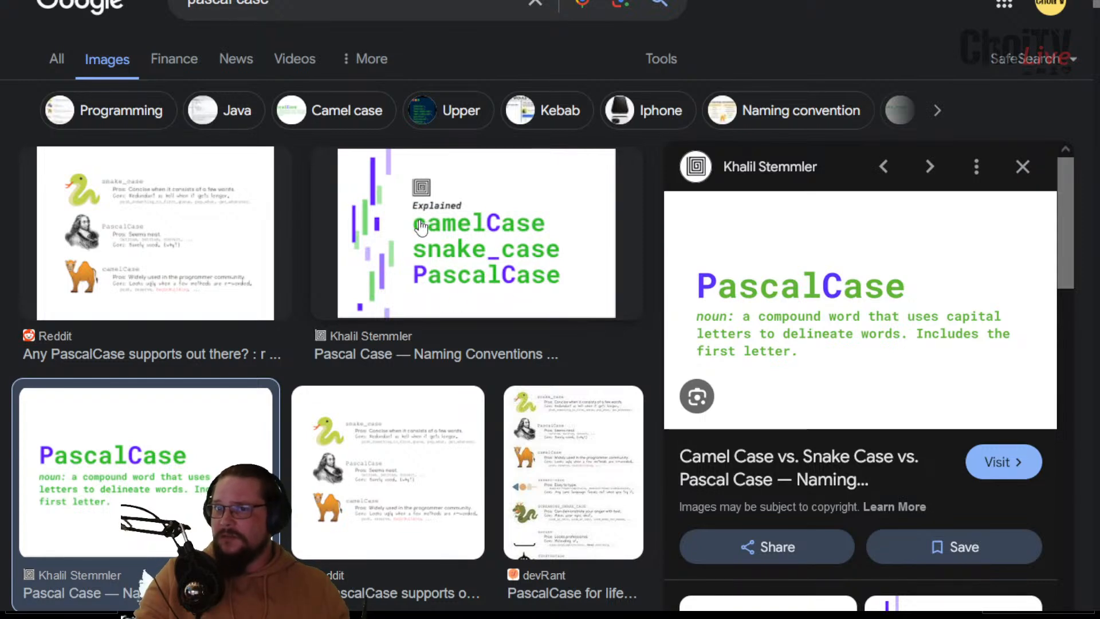
pyautogui.hotkey('alt', 'Left')
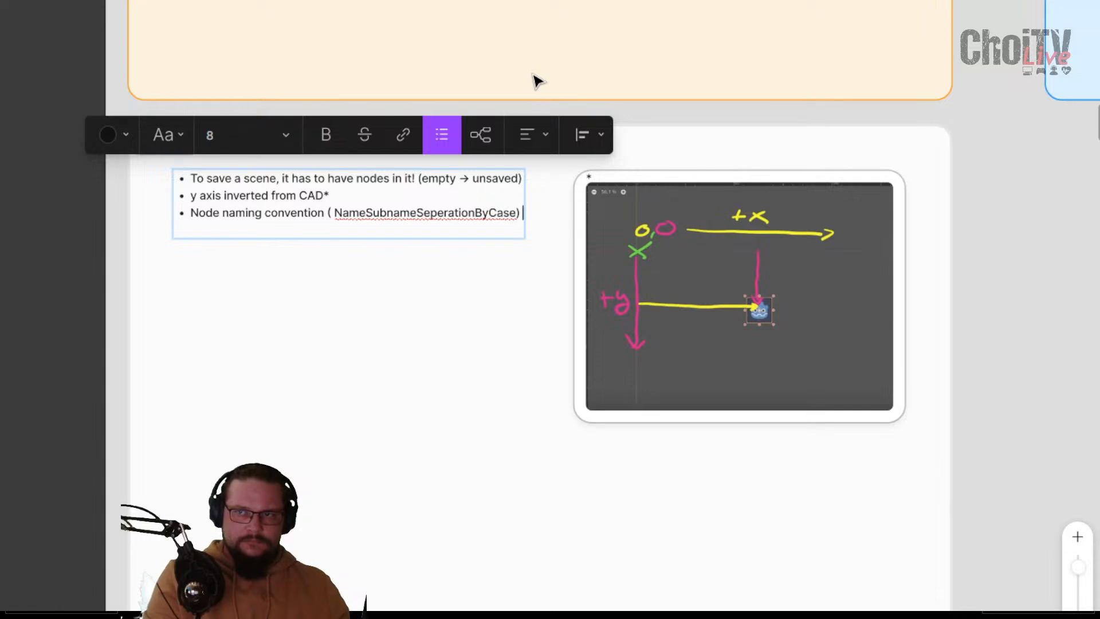
# Append "aka Pascal Case" to the node naming convention bullet and start a new bullet below it
pyautogui.write('aj')
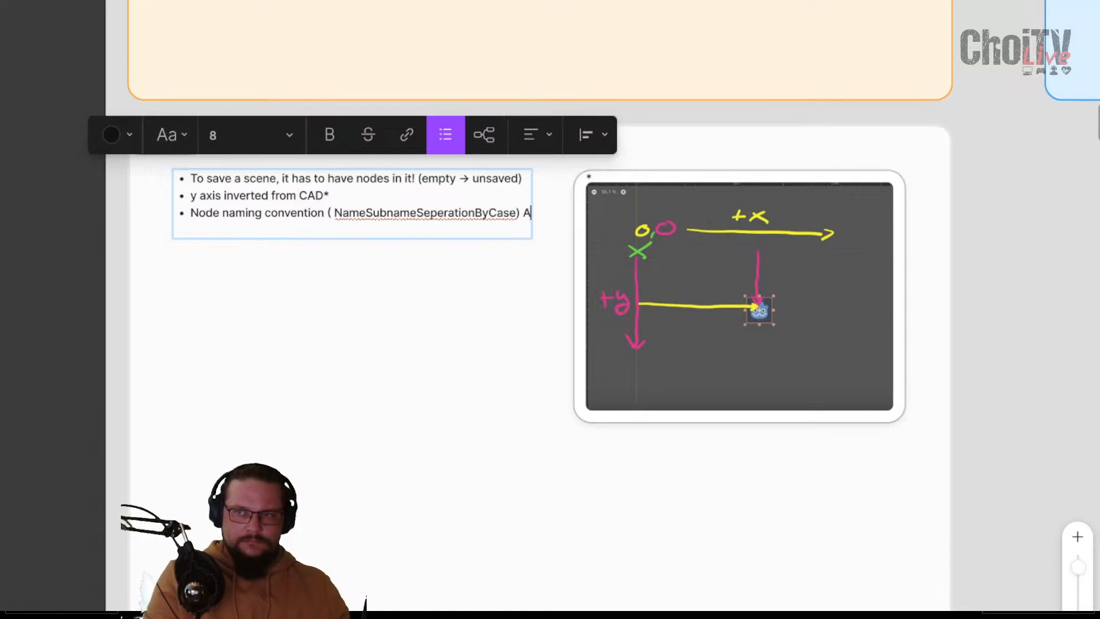
pyautogui.press('BackSpace')
pyautogui.write('ka')
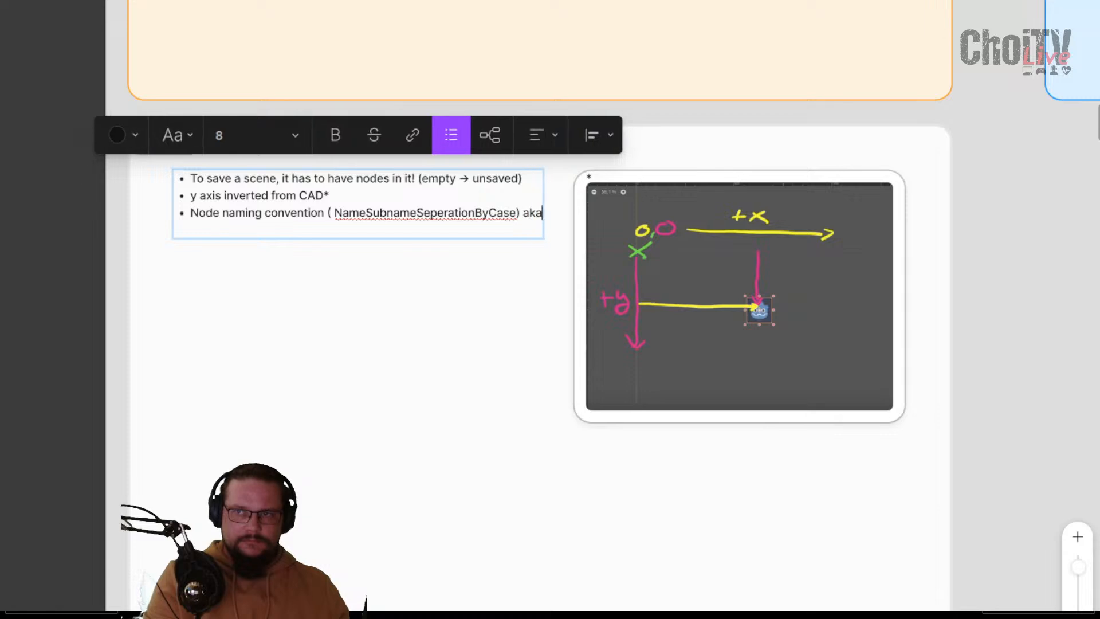
pyautogui.write(' Pascal Case')
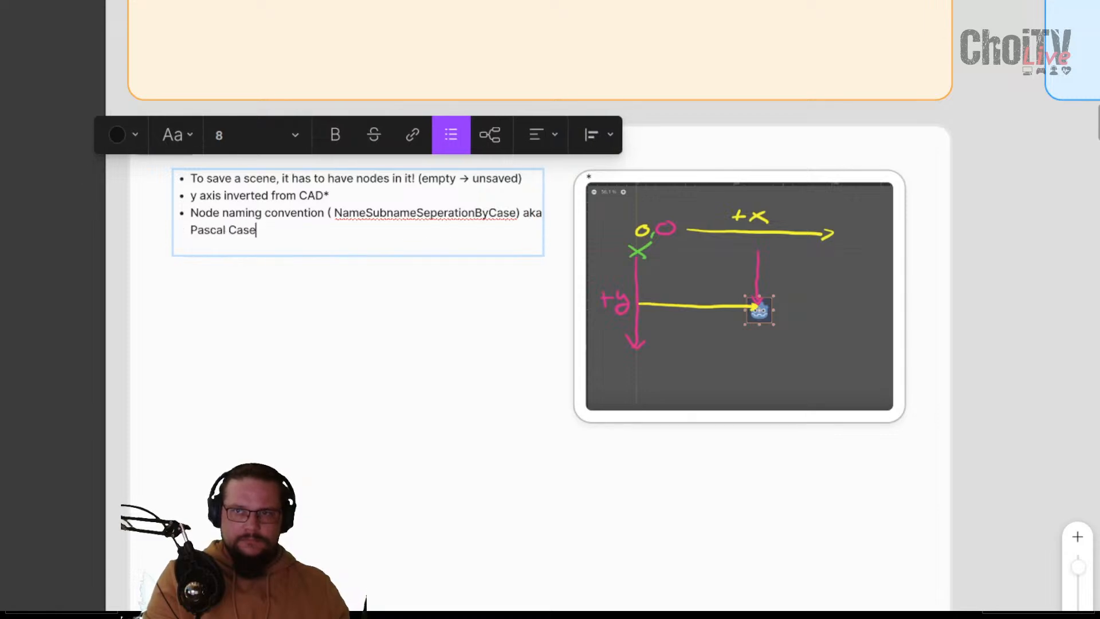
pyautogui.press('Return')
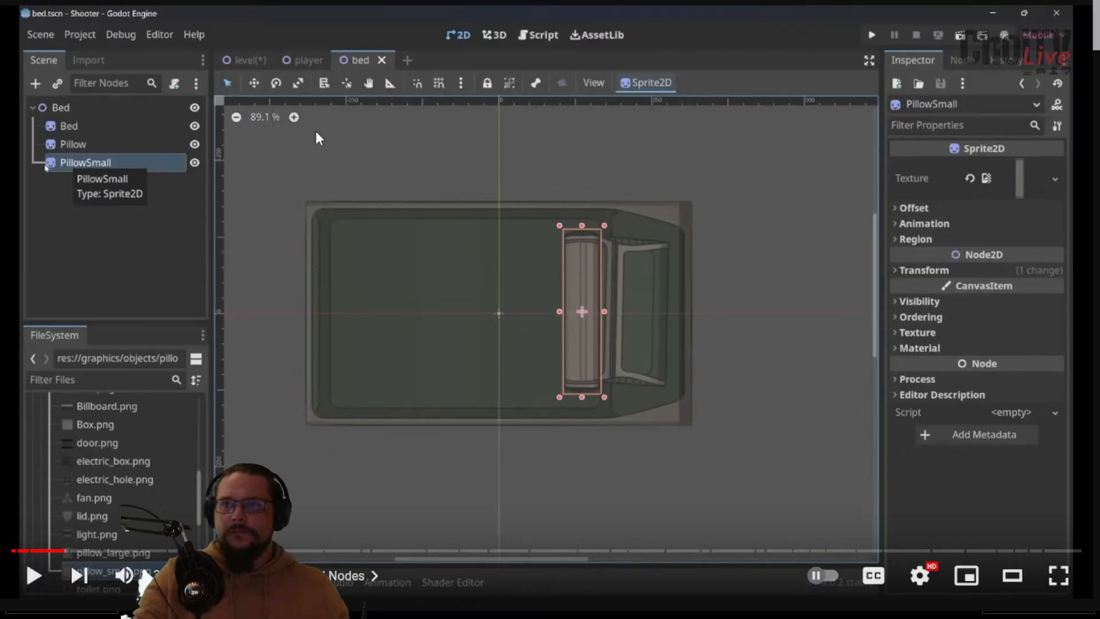
# Play the next part of the tutorial video, pause it and return to the notes
pyautogui.click(435, 201)
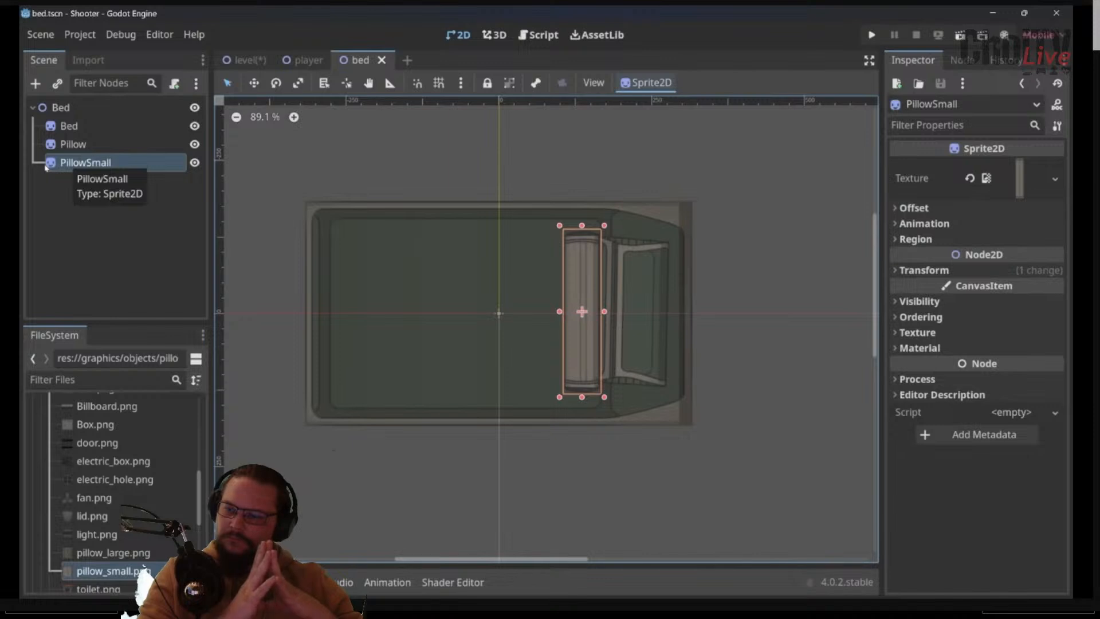
pyautogui.click(251, 60)
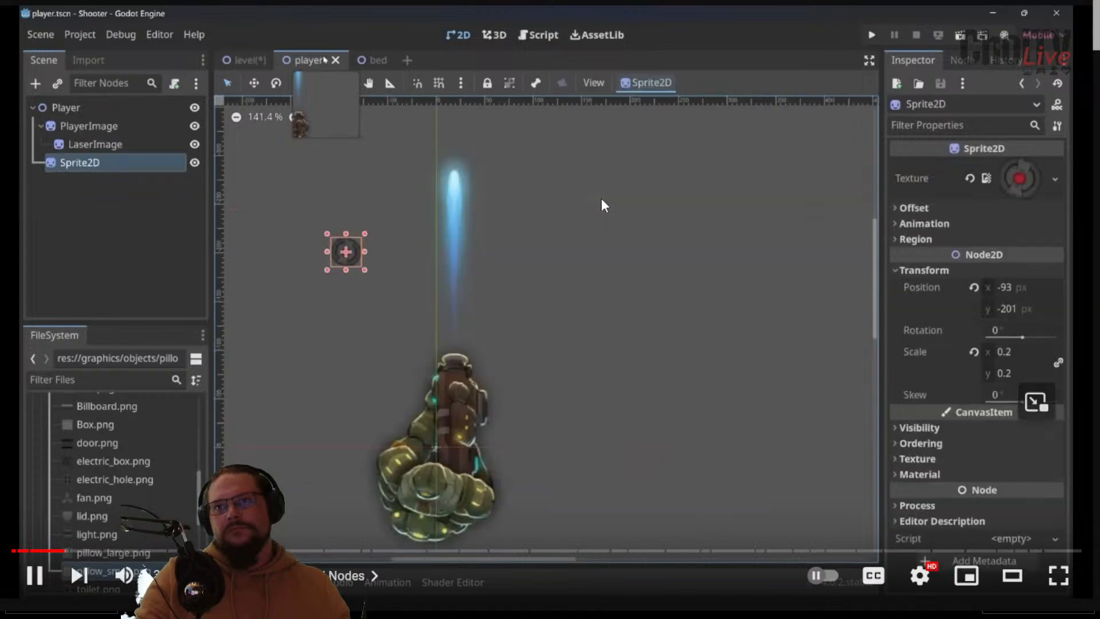
pyautogui.click(466, 25)
pyautogui.hotkey('alt', 'Tab')
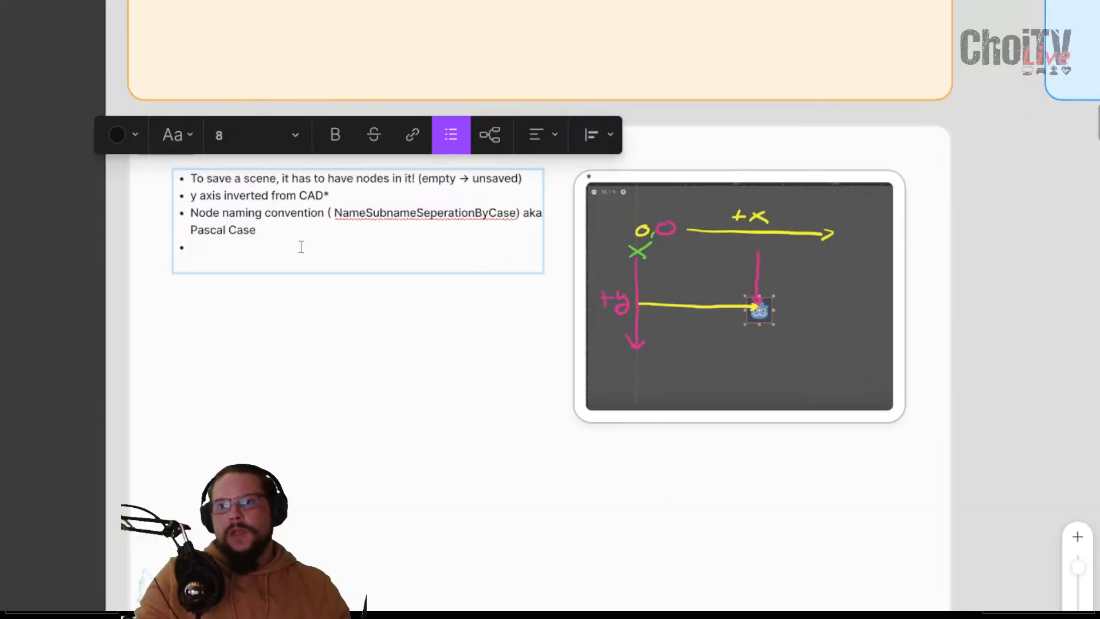
pyautogui.write('every')
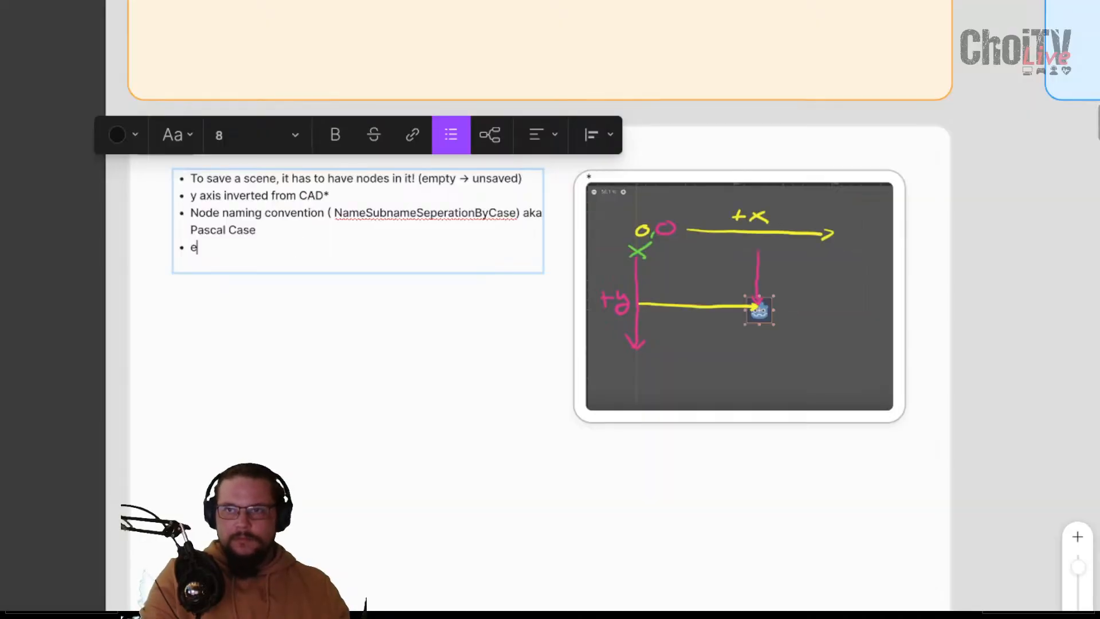
pyautogui.press('BackSpace')
pyautogui.press('BackSpace')
pyautogui.press('BackSpace')
pyautogui.press('BackSpace')
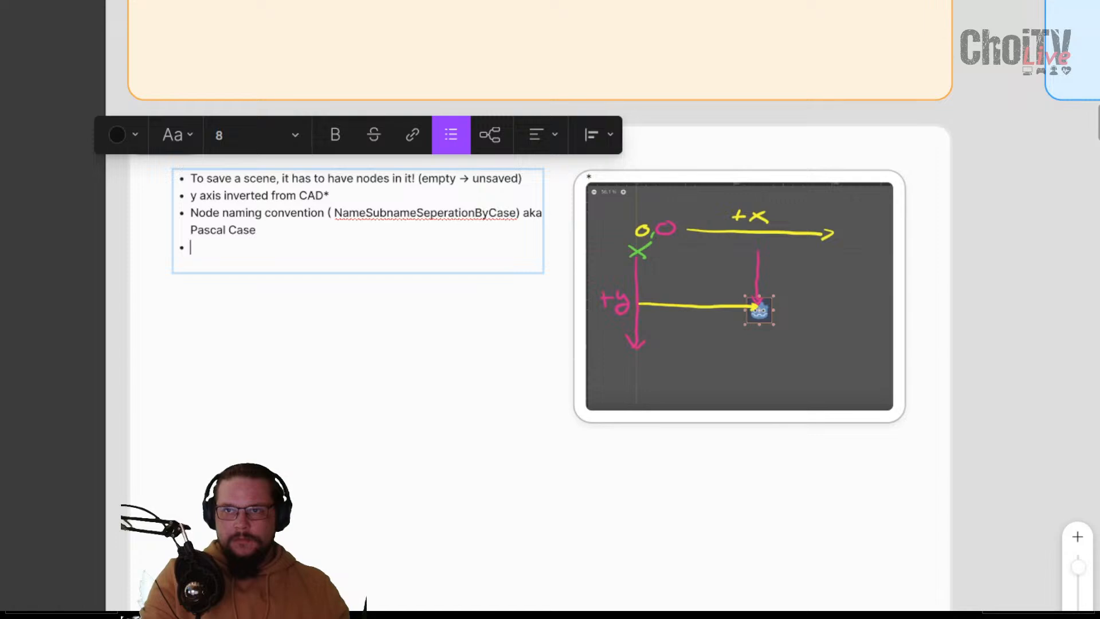
# Fill the empty fourth bullet with "naming convention for everything else - snake_case"
pyautogui.write('naming conven')
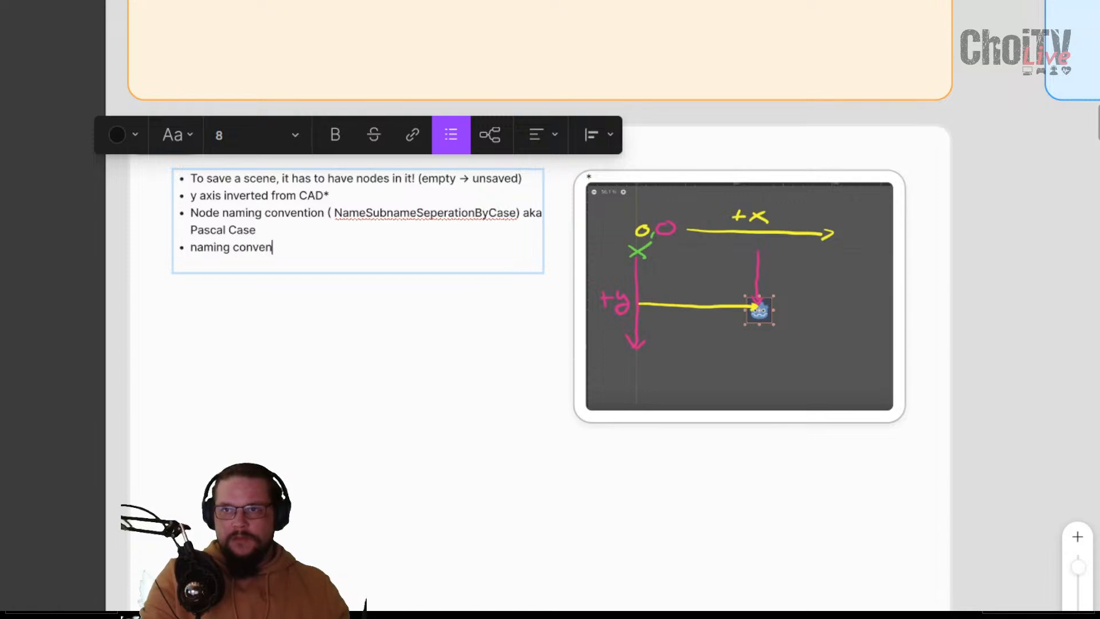
pyautogui.write('tion vor eve')
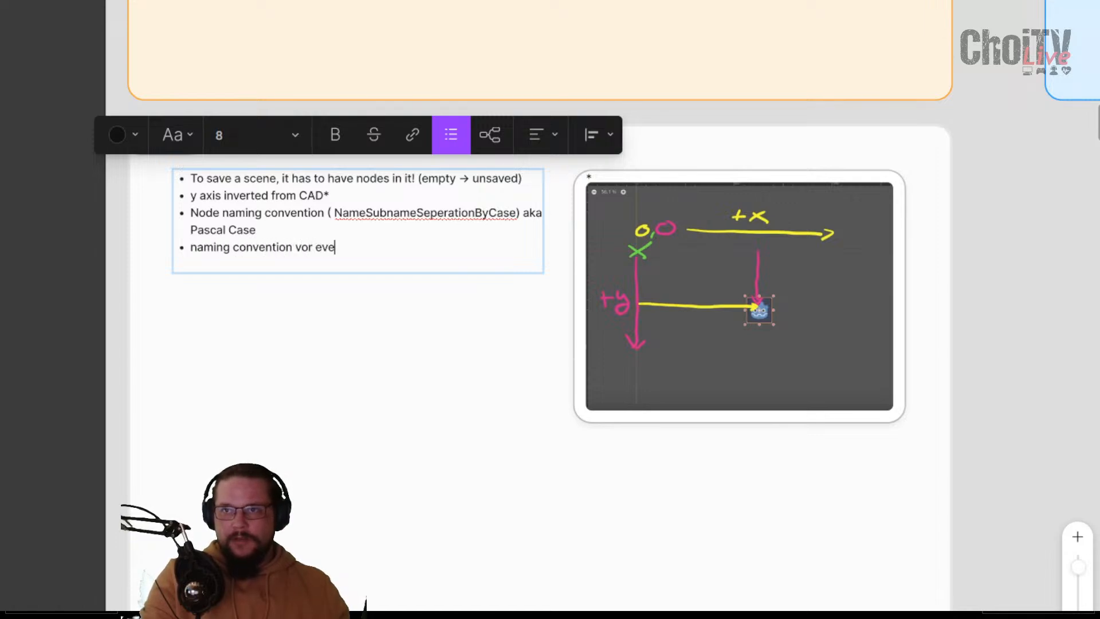
pyautogui.press('BackSpace')
pyautogui.press('BackSpace')
pyautogui.press('BackSpace')
pyautogui.press('BackSpace')
pyautogui.press('BackSpace')
pyautogui.press('BackSpace')
pyautogui.press('BackSpace')
pyautogui.write('f')
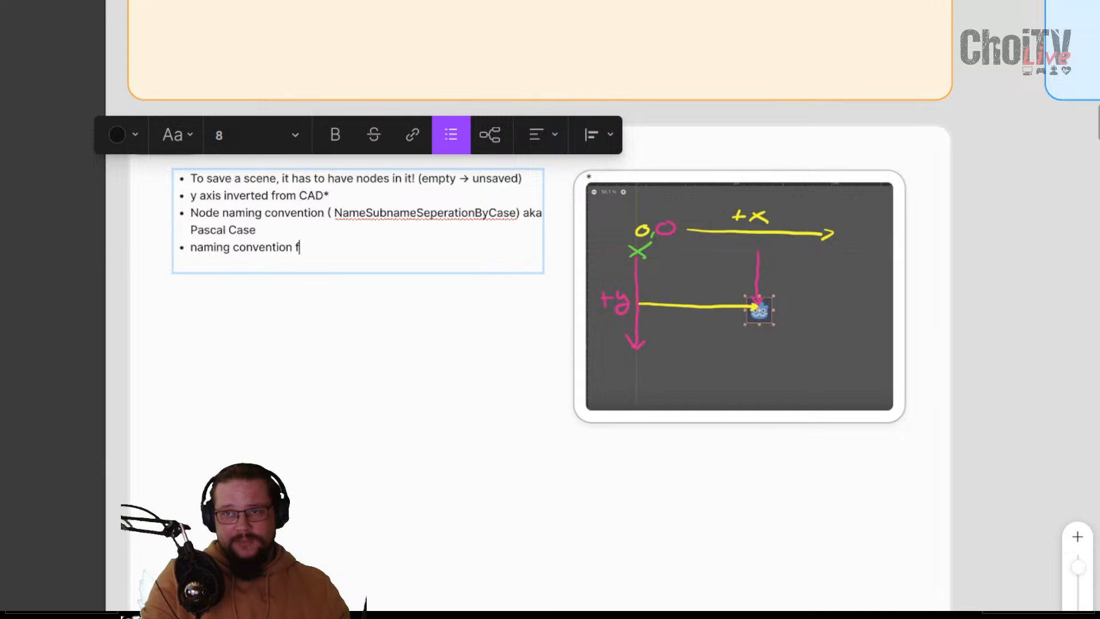
pyautogui.write('or')
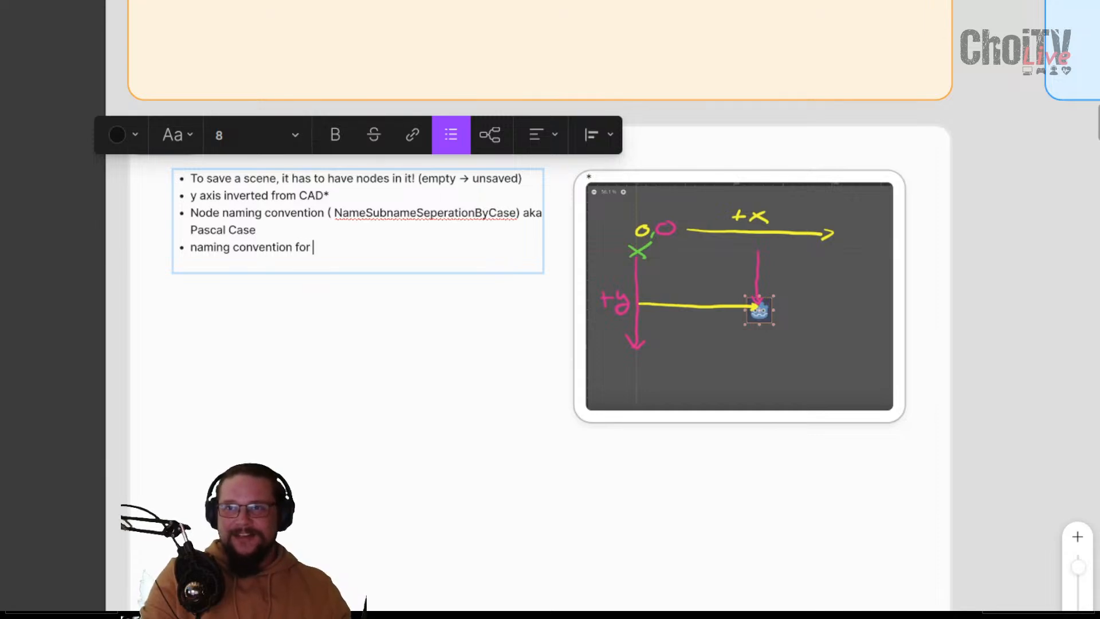
pyautogui.write(' eve')
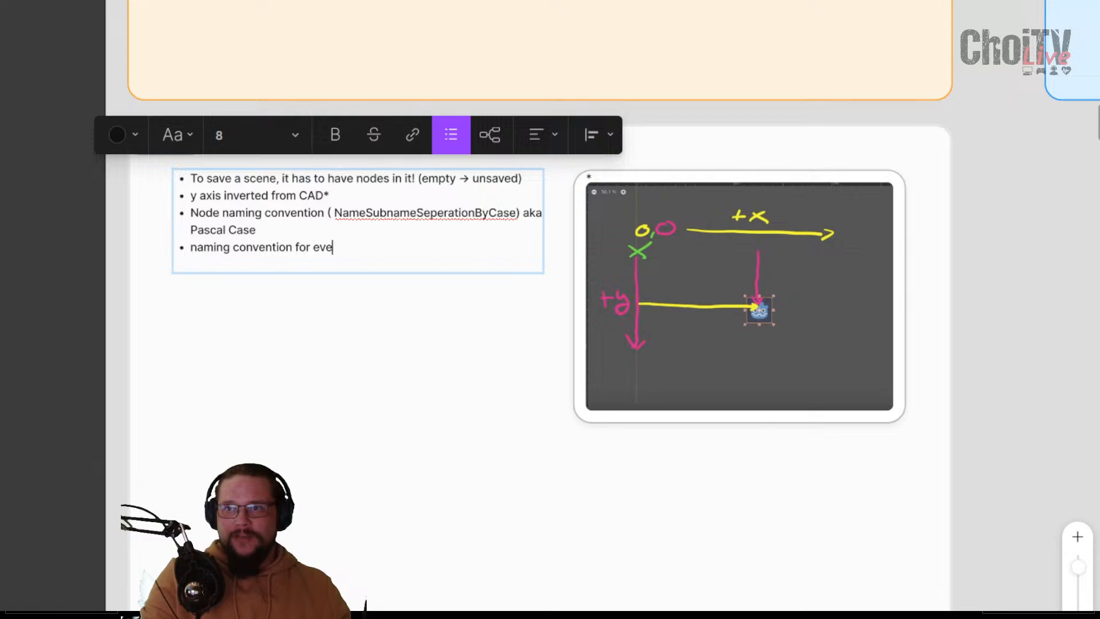
pyautogui.write('rything else')
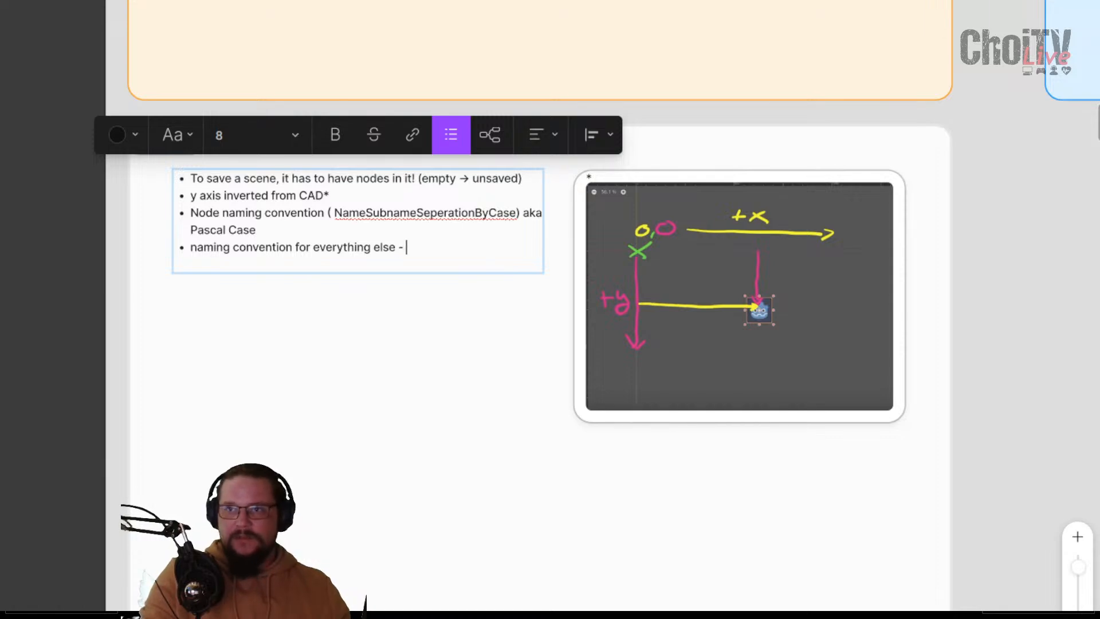
pyautogui.write('- snace')
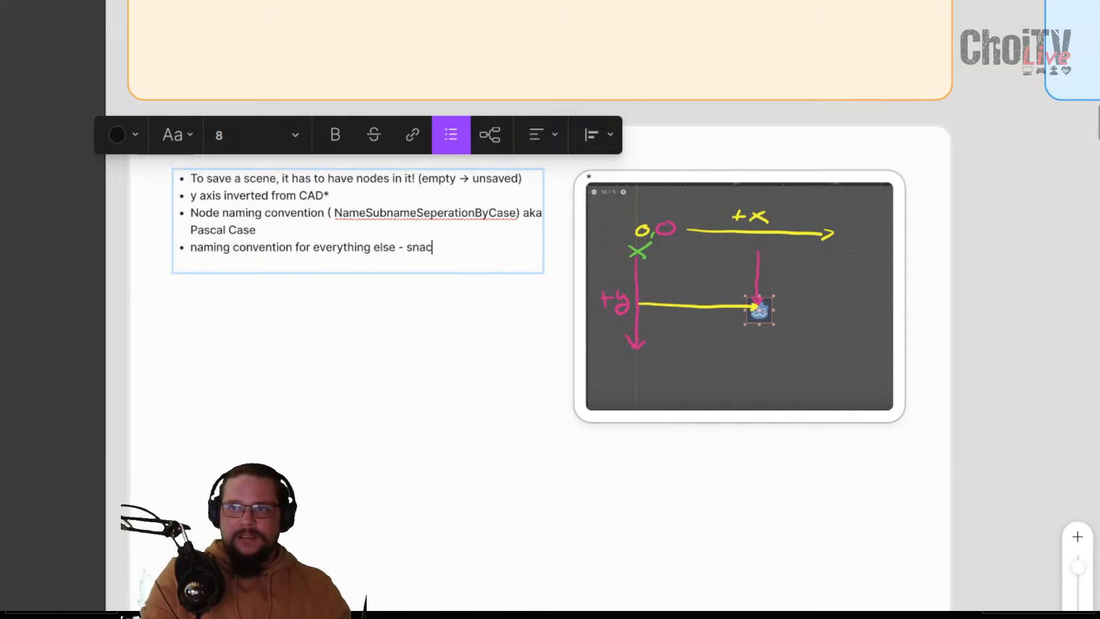
pyautogui.press('BackSpace')
pyautogui.write('ke_case')
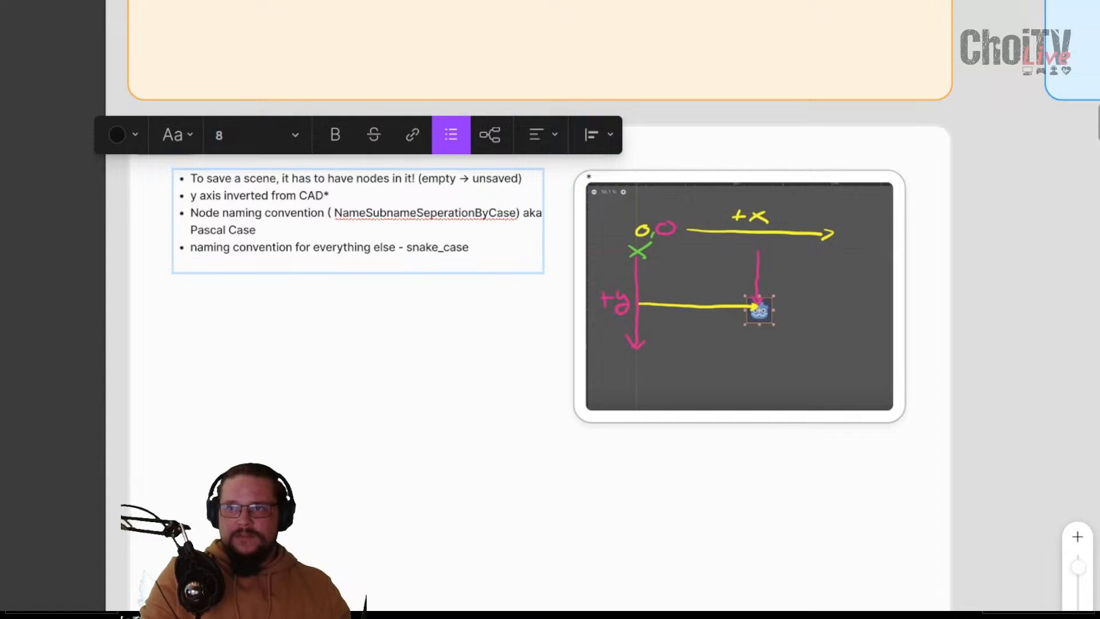
# Continue the tutorial video and examine how node order in the Level scene tree affects the drawing of Bed and Player
pyautogui.hotkey('alt', 'Tab')
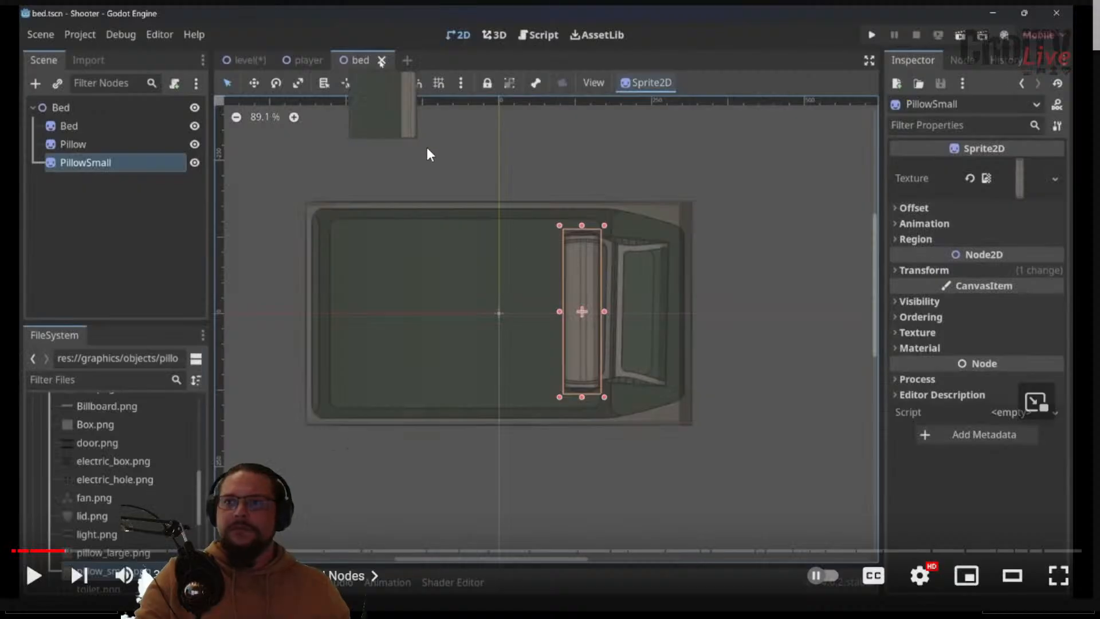
pyautogui.click(429, 154)
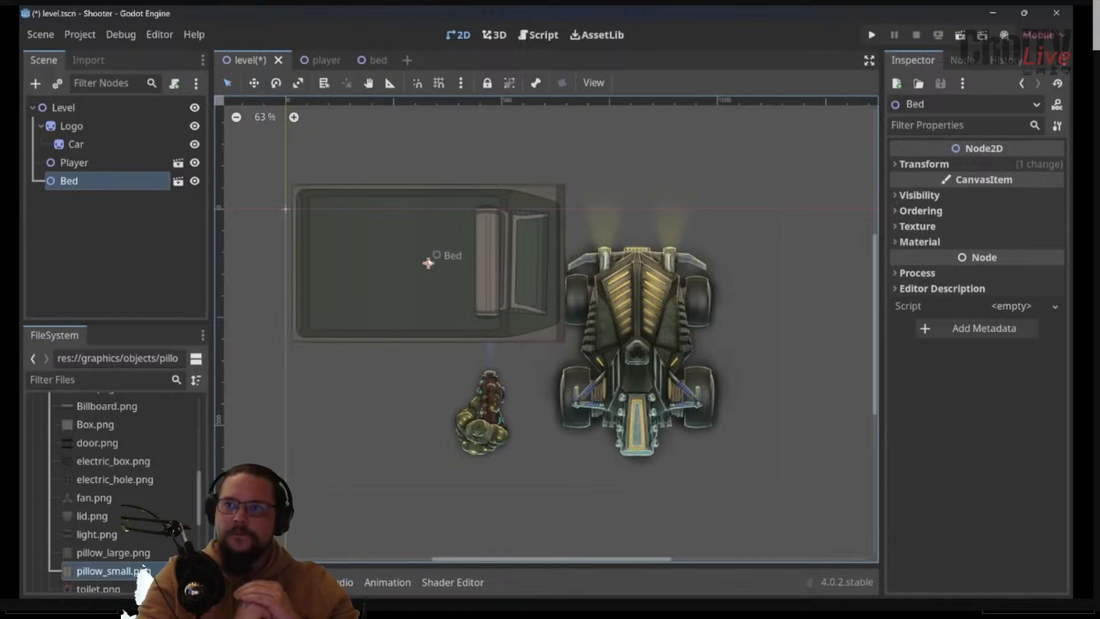
pyautogui.moveTo(422, 247); pyautogui.dragTo(436, 400)
pyautogui.click(423, 205)
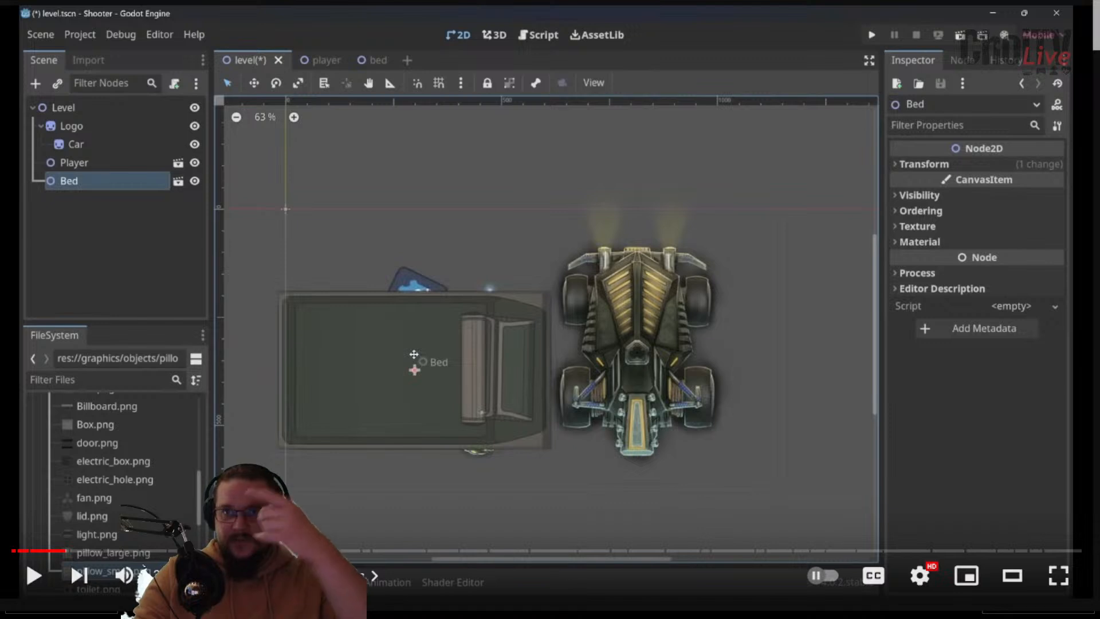
pyautogui.click(548, 338)
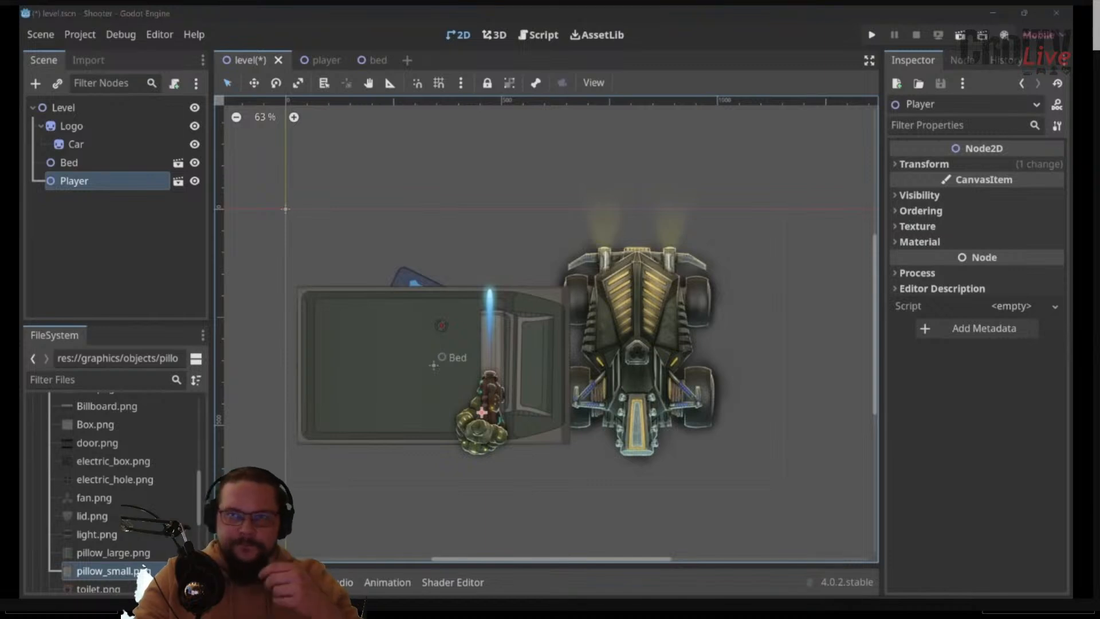
pyautogui.moveTo(390, 252)
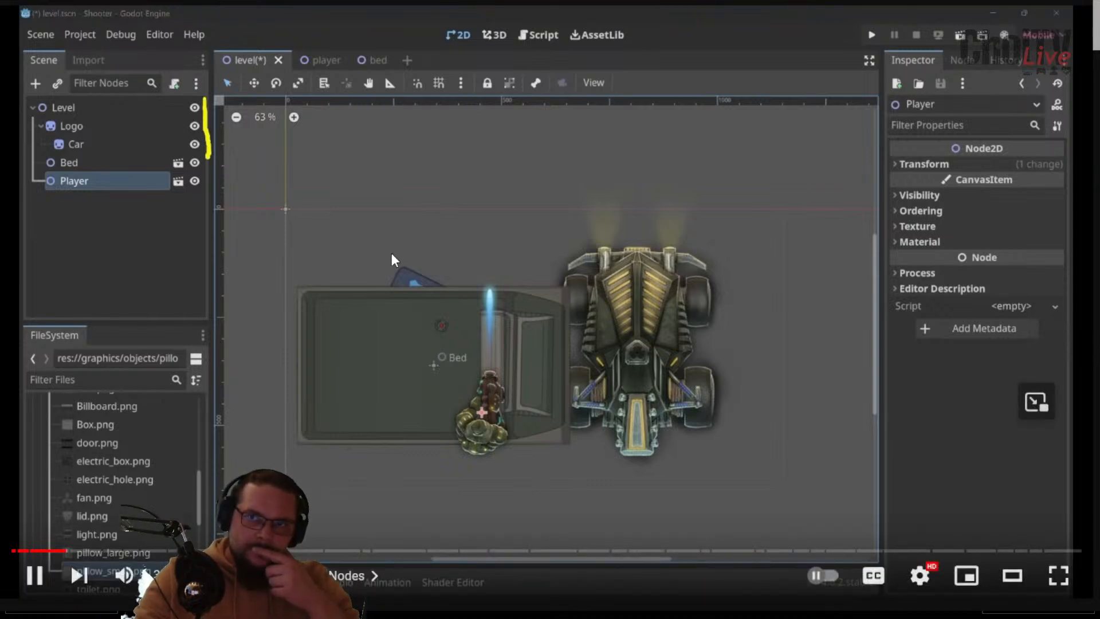
pyautogui.click(546, 157)
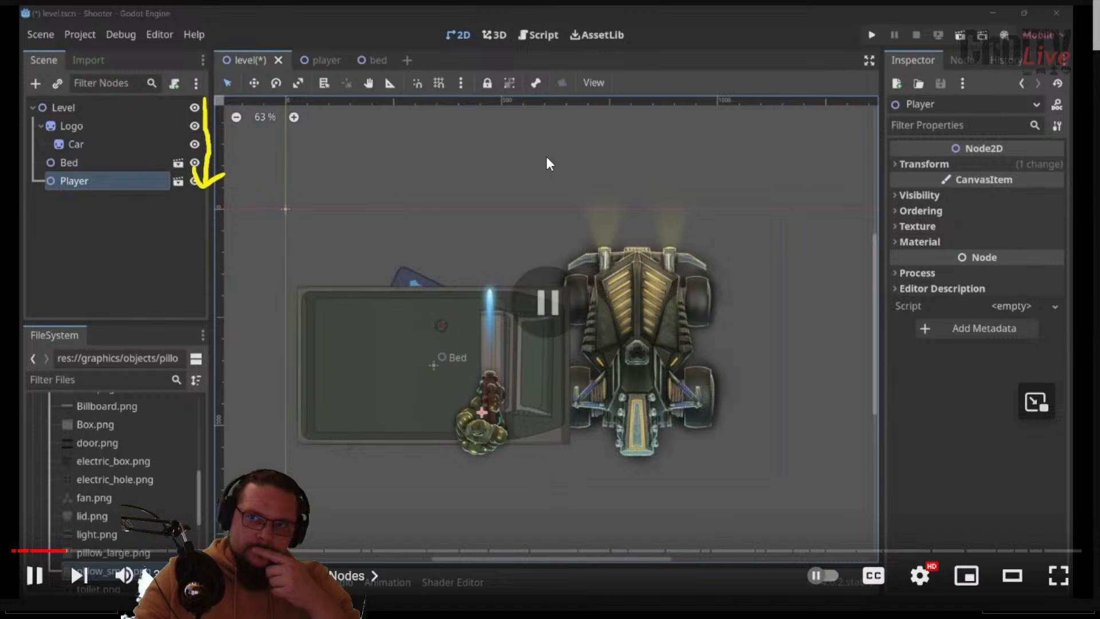
pyautogui.click(703, 132)
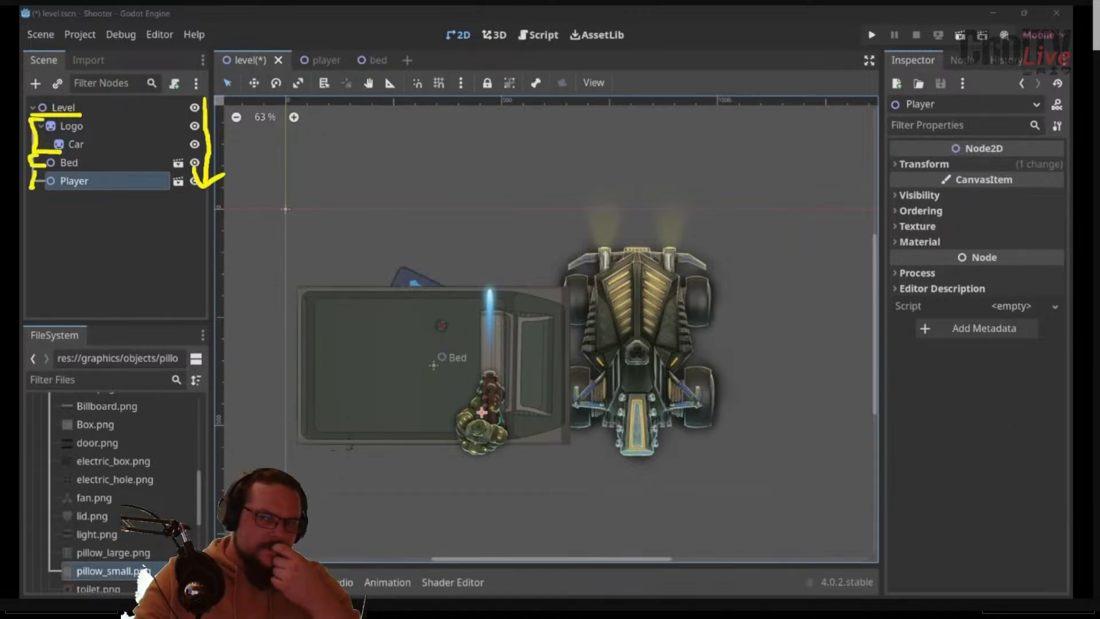
pyautogui.moveTo(656, 195)
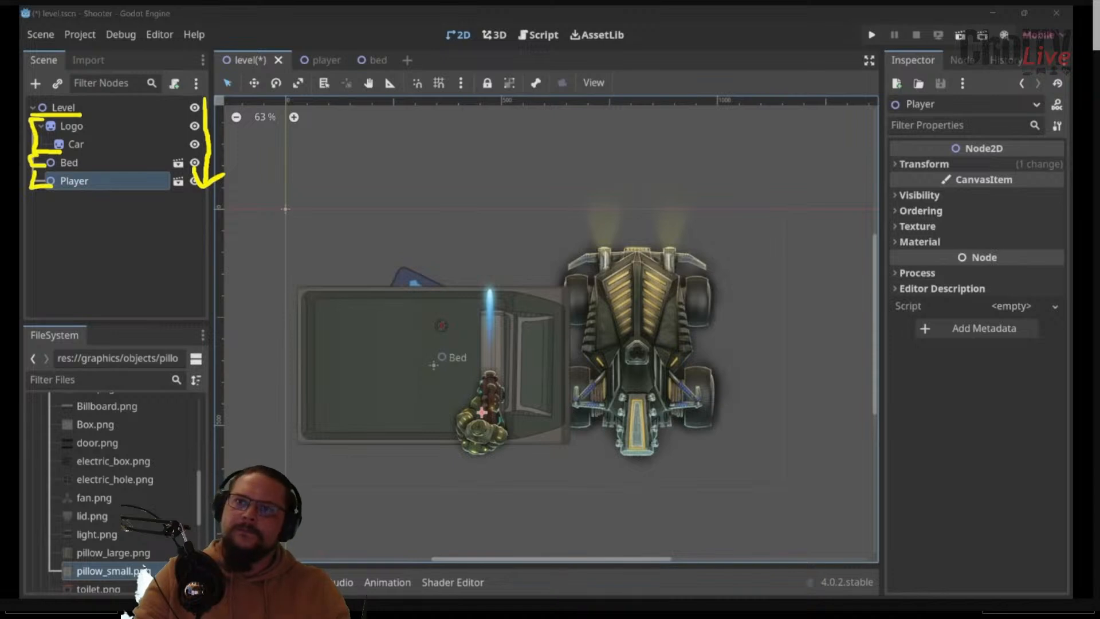
pyautogui.click(586, 174)
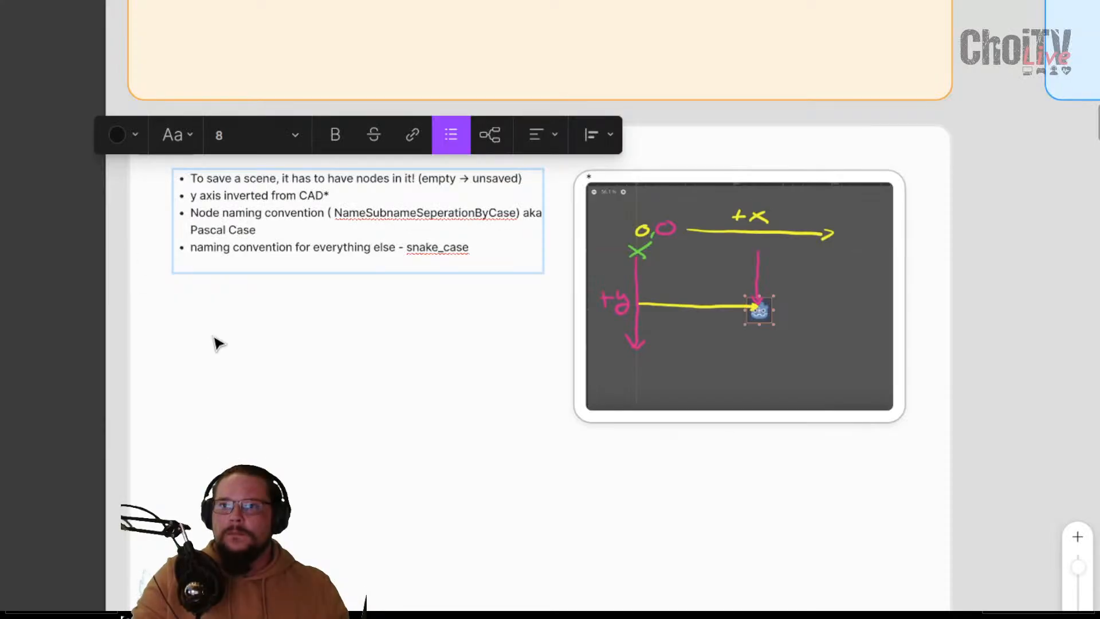
# Add a fifth bullet reading "drawing (PS layer)" below the snake_case line in the notes list
pyautogui.click(494, 251)
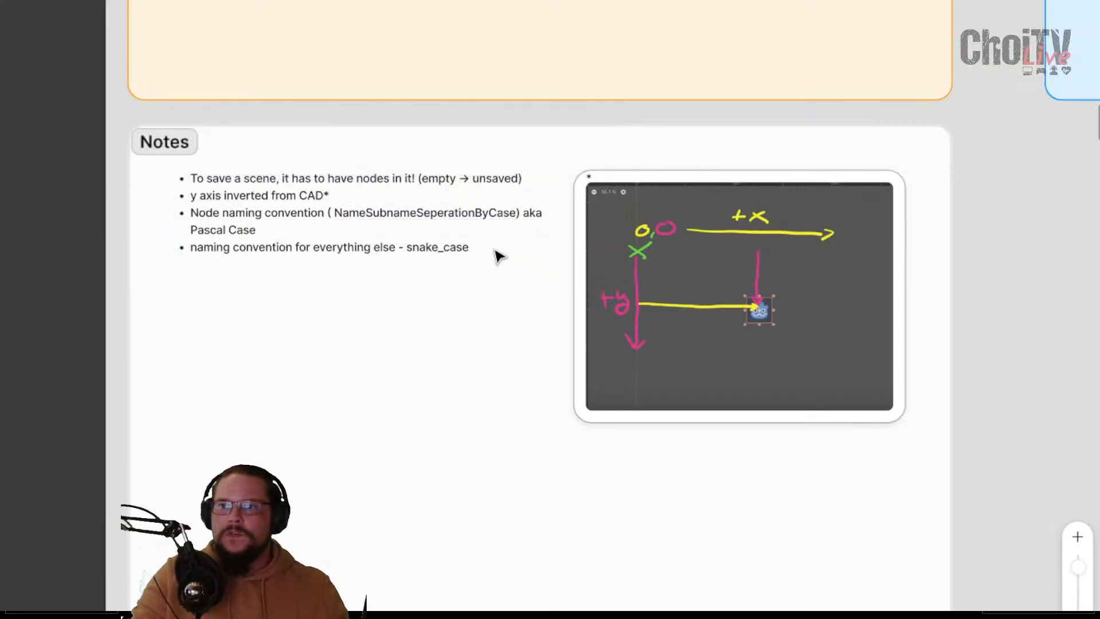
pyautogui.click(466, 249)
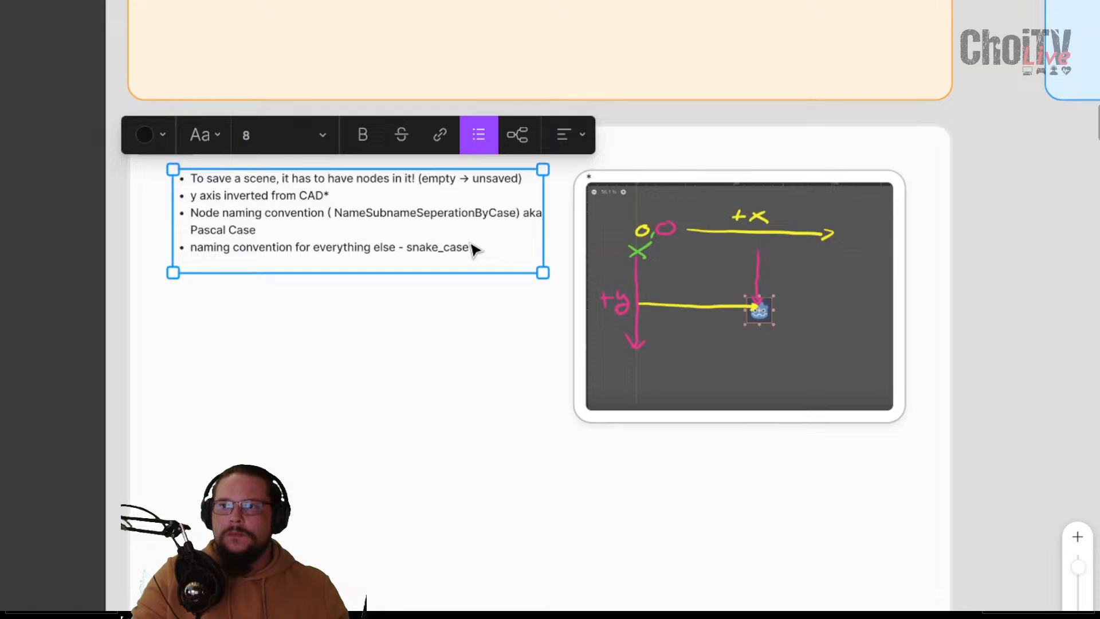
pyautogui.doubleClick(471, 249)
pyautogui.click(491, 241)
pyautogui.press('Return')
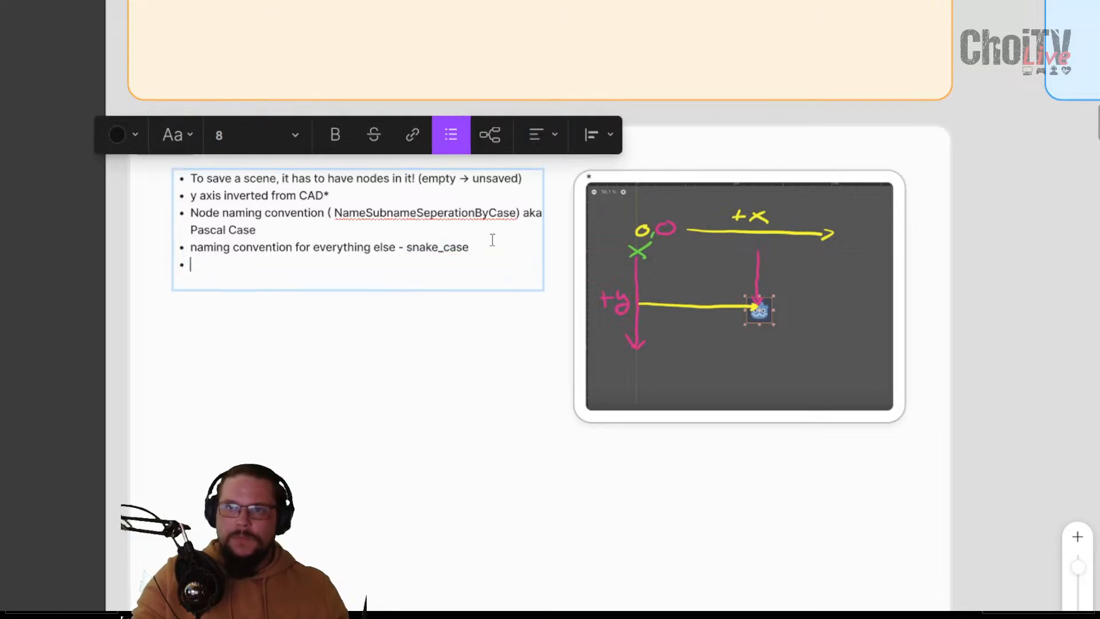
pyautogui.write('drawing')
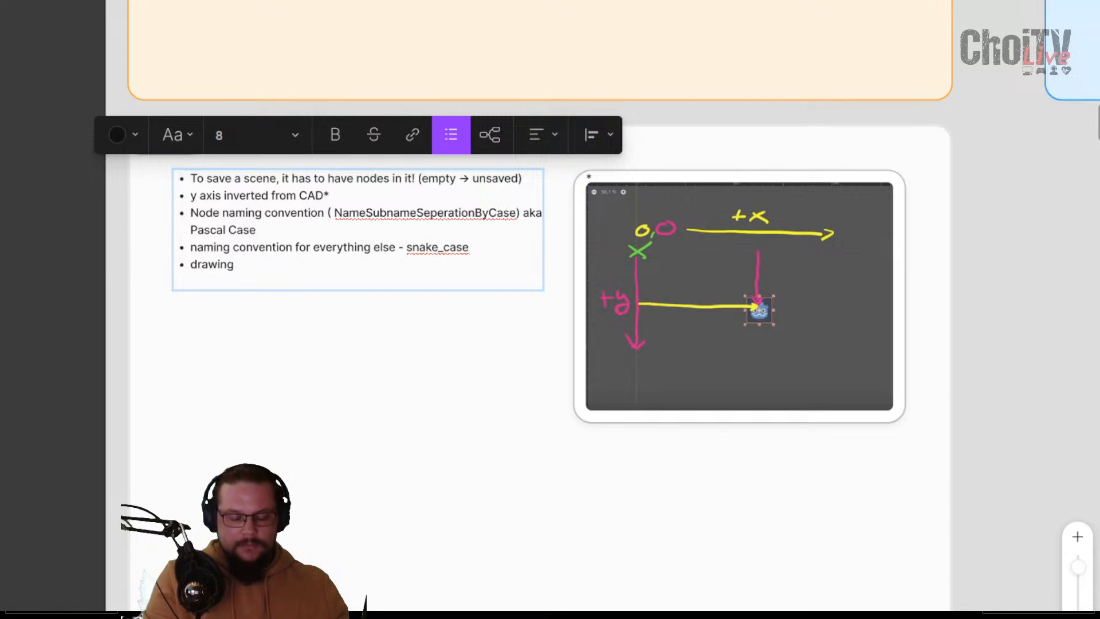
pyautogui.press('BackSpace')
pyautogui.press('BackSpace')
pyautogui.press('BackSpace')
pyautogui.press('BackSpace')
pyautogui.press('BackSpace')
pyautogui.press('BackSpace')
pyautogui.press('BackSpace')
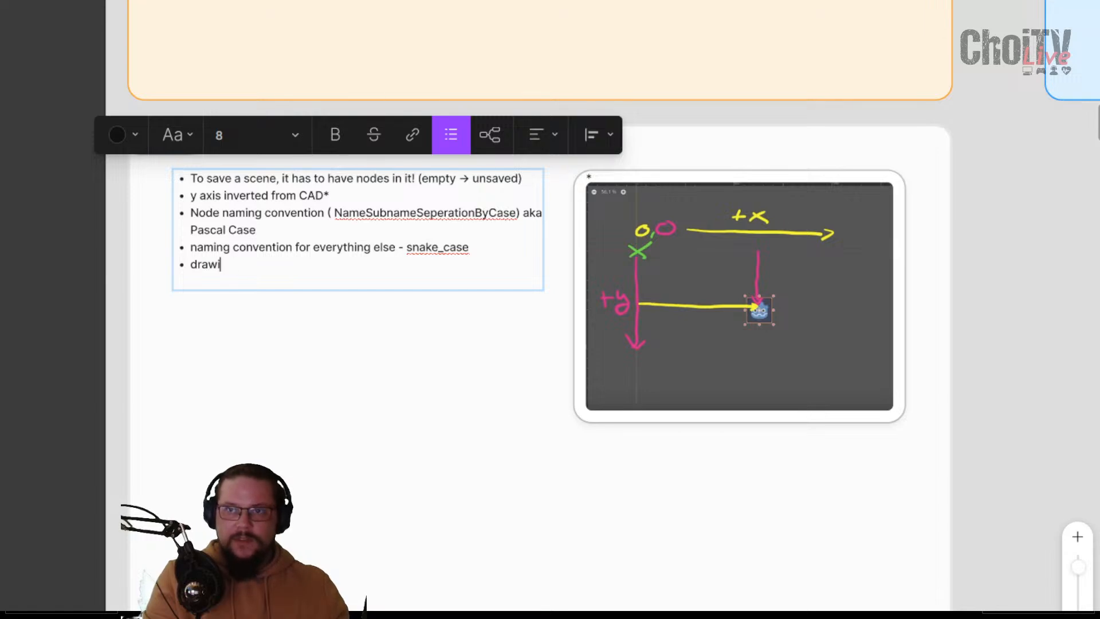
pyautogui.write('rag')
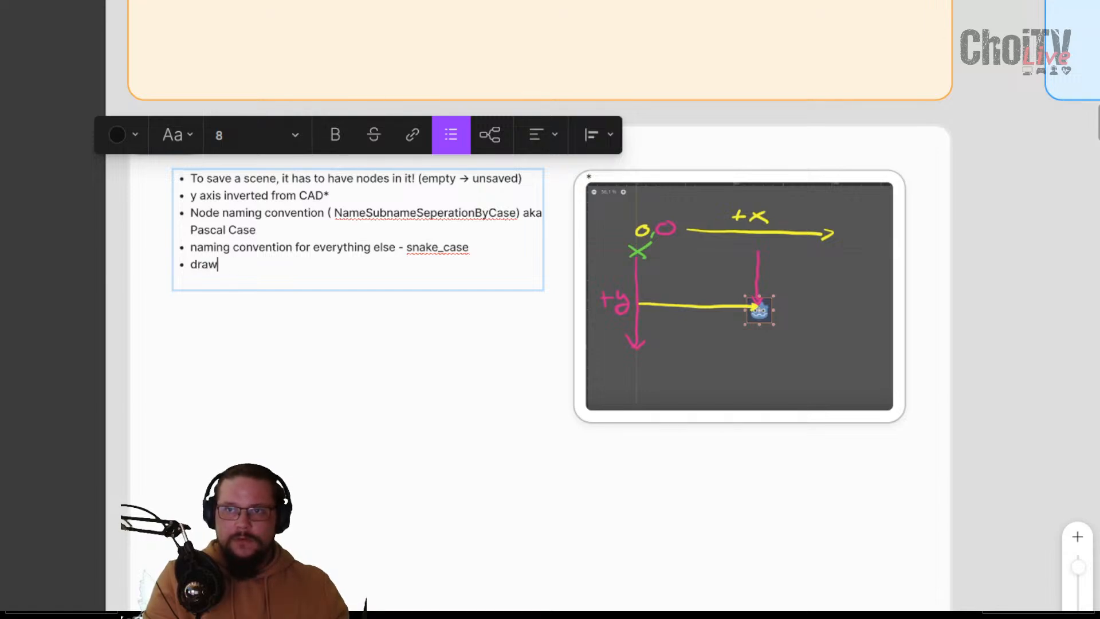
pyautogui.write('ing /')
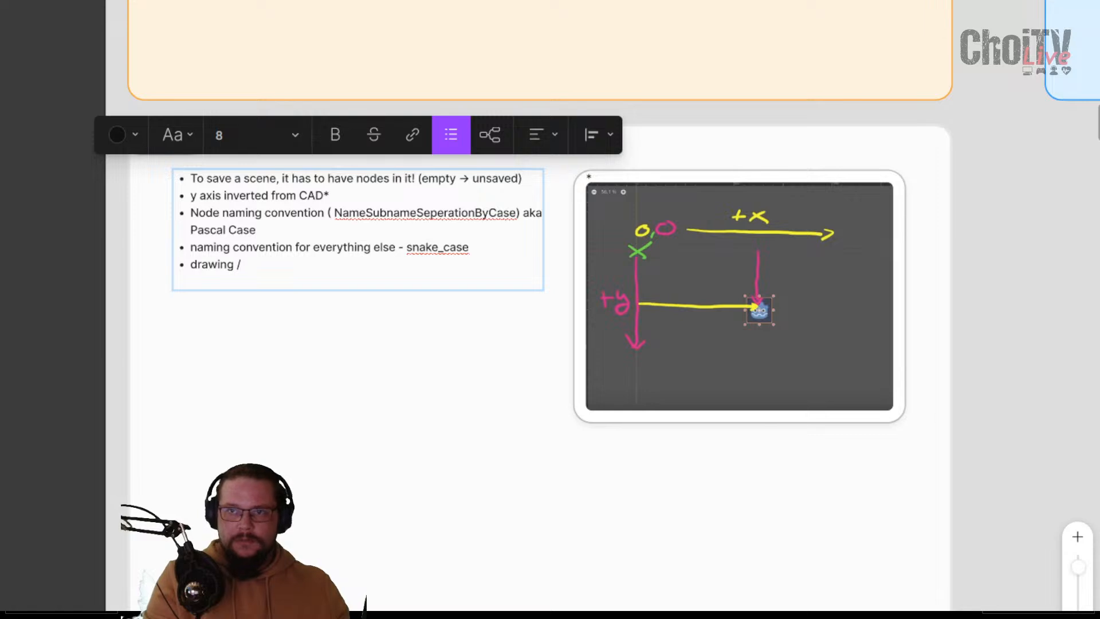
pyautogui.press('BackSpace')
pyautogui.write('(')
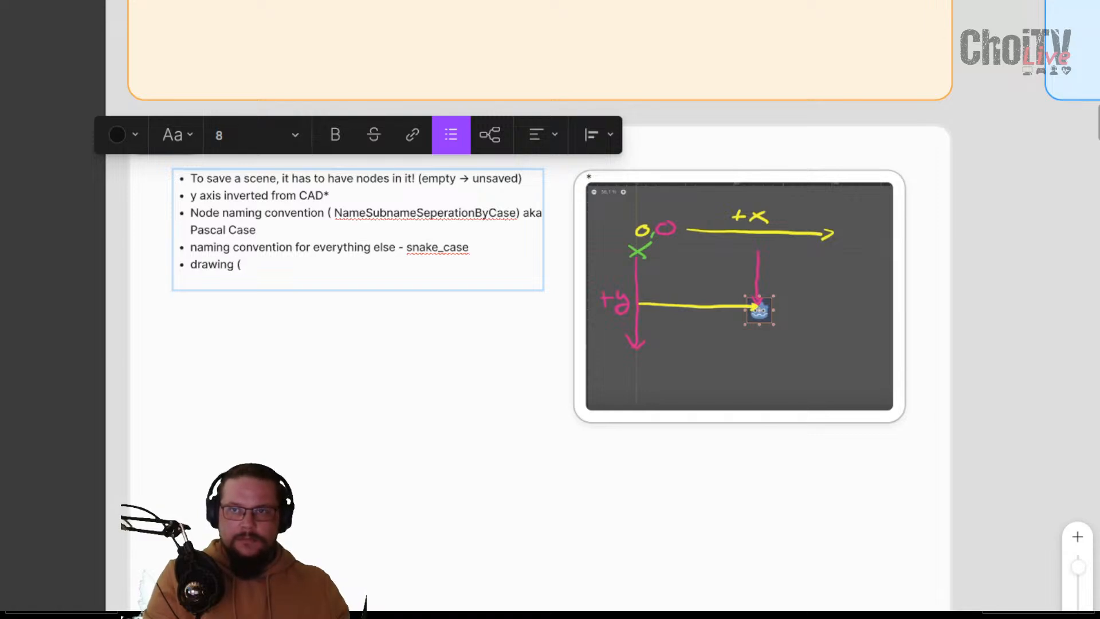
pyautogui.write('PS layer) ')
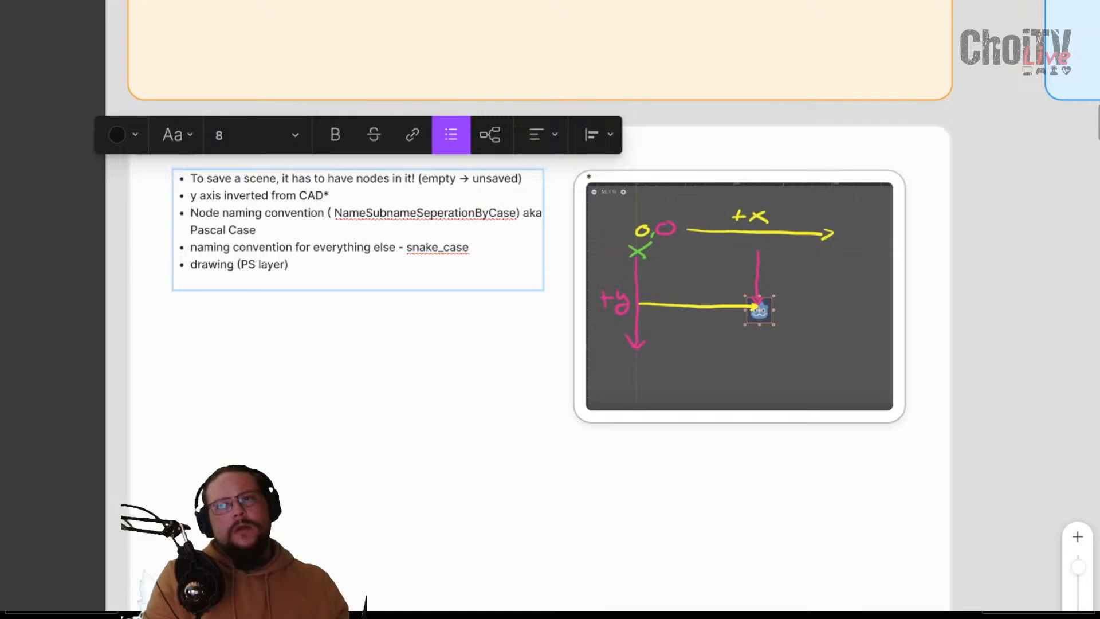
# Append "hierarchy **" to the drawing bullet, correcting the spelling of "hierarchy", and finish editing the list
pyautogui.write('hy')
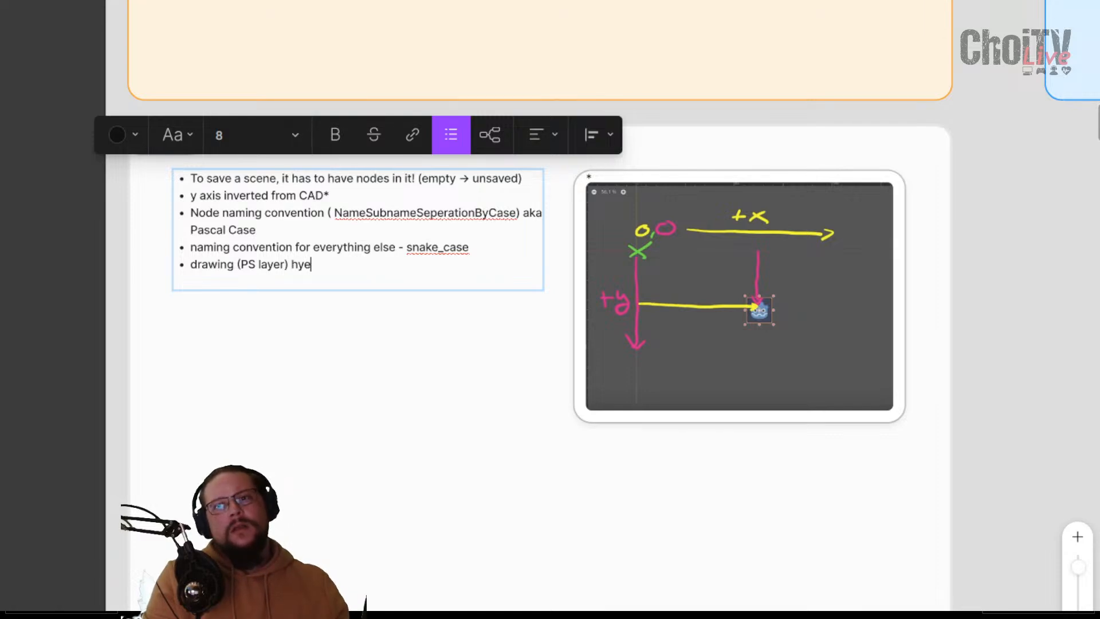
pyautogui.write('ierarh')
pyautogui.press('BackSpace')
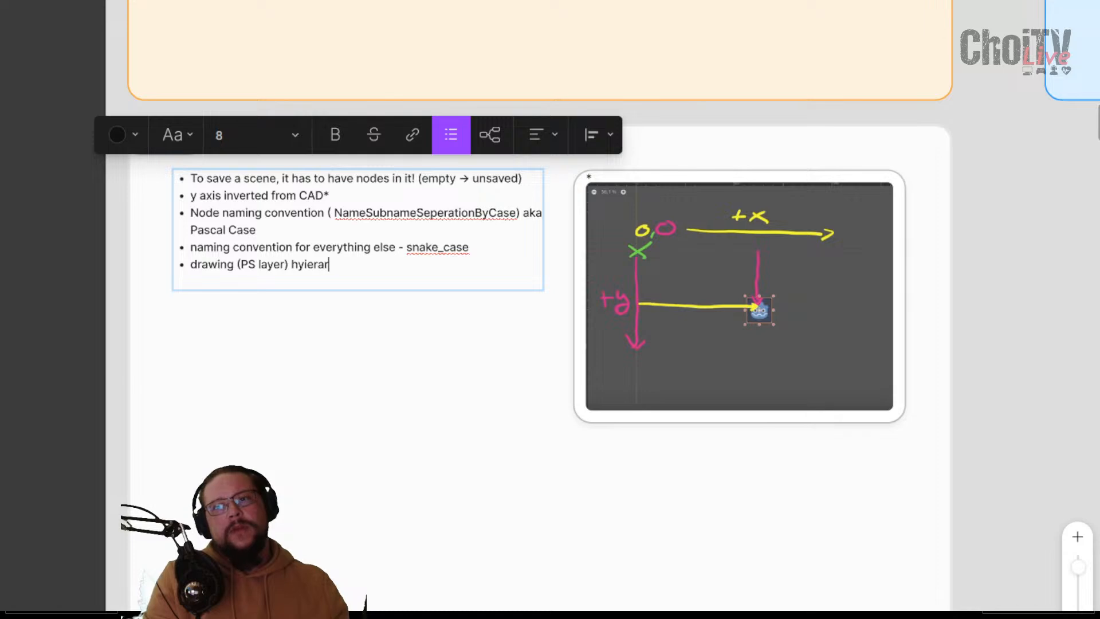
pyautogui.write('chy')
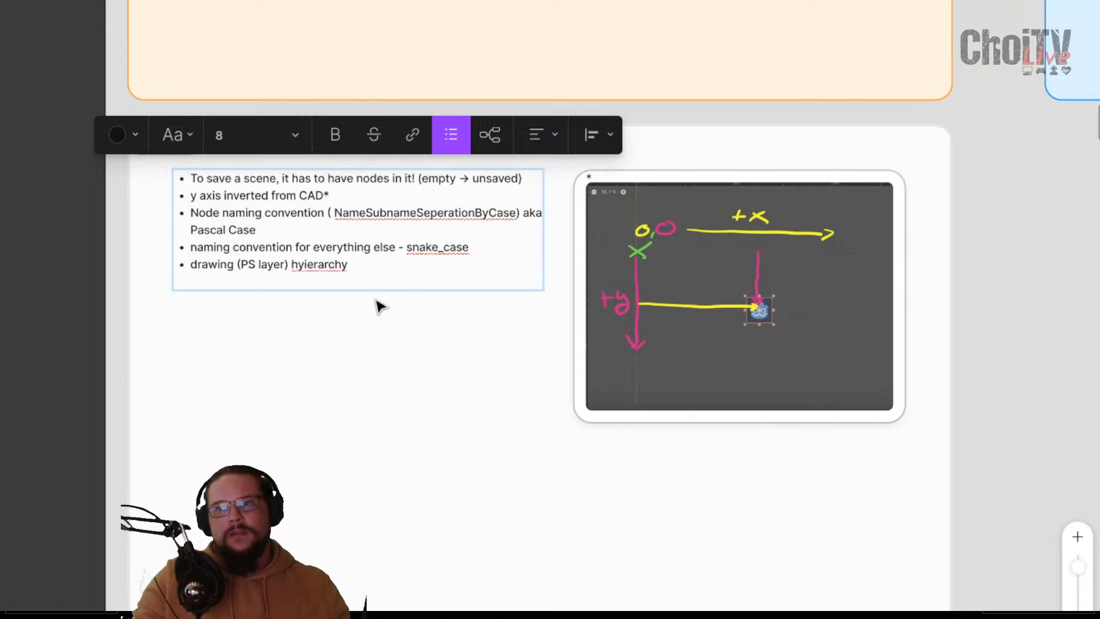
pyautogui.rightClick(311, 266)
pyautogui.click(339, 280)
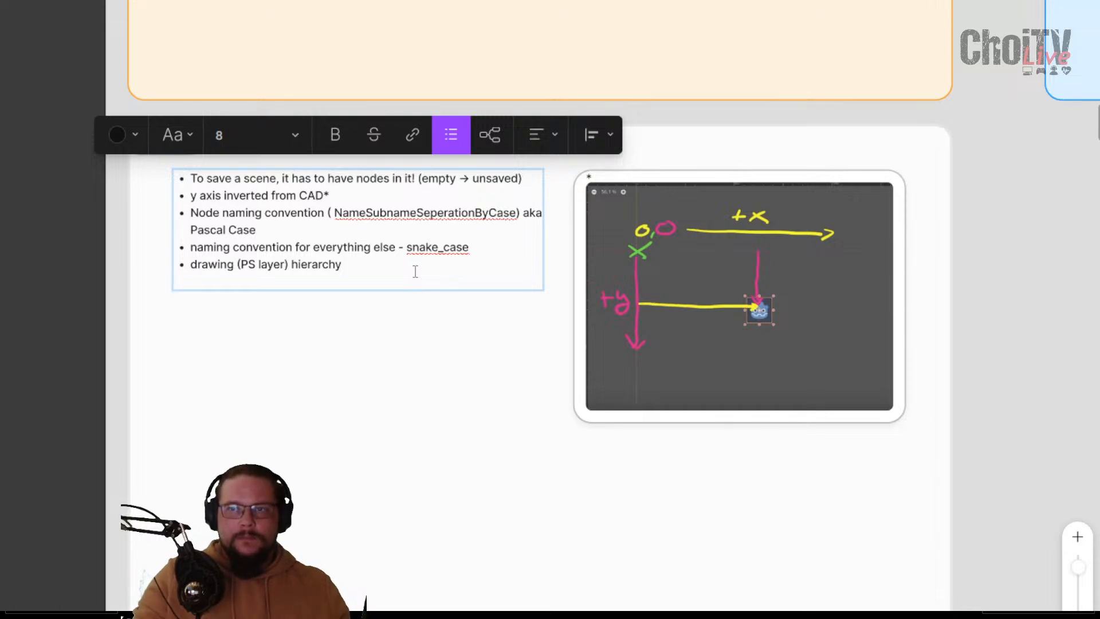
pyautogui.write('**')
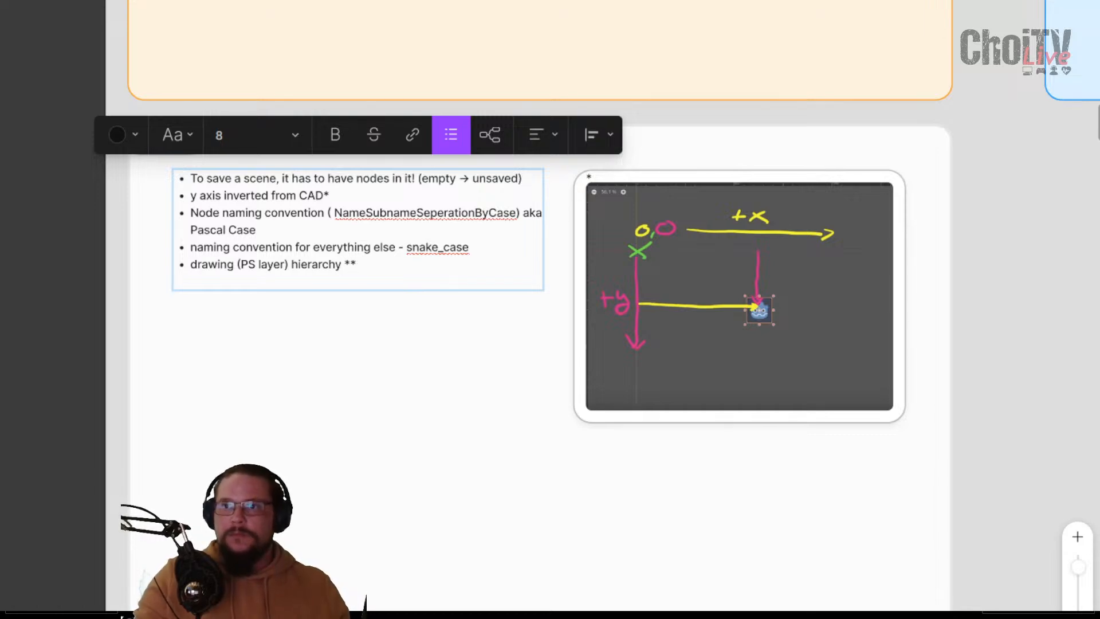
pyautogui.press('Escape')
# Paste the annotated scene tree screenshot into the notes and move it below the axis sketch
pyautogui.hotkey('ctrl', 'v')
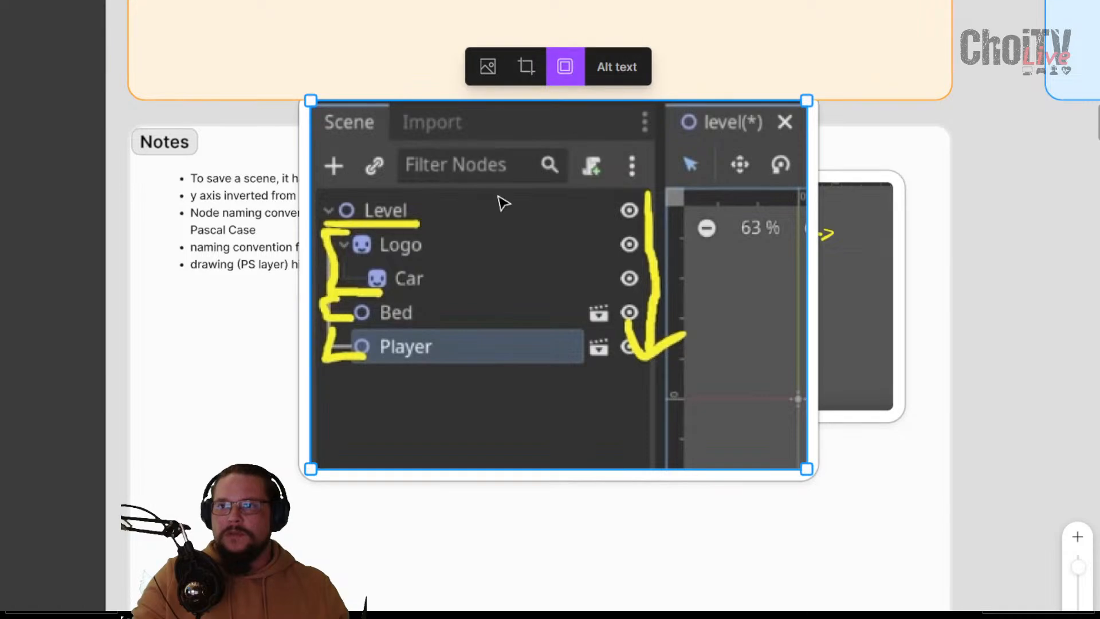
pyautogui.moveTo(500, 201); pyautogui.dragTo(609, 550)
pyautogui.scroll(-5, 657, 304)
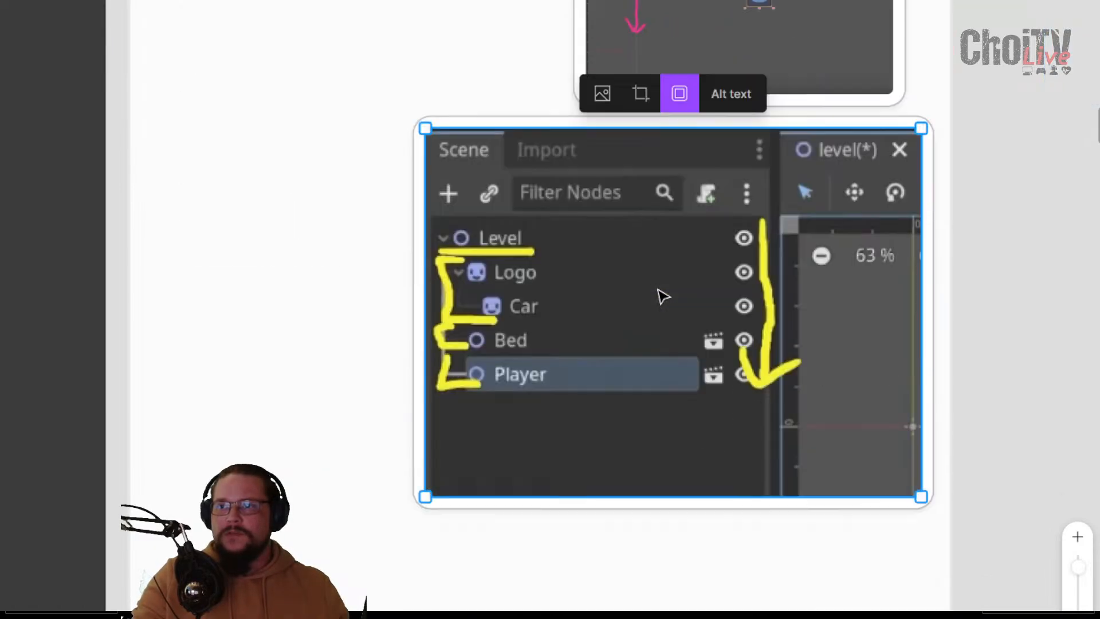
# Shrink the scene tree screenshot to the width of the axis sketch and align it closely beneath it
pyautogui.moveTo(436, 139); pyautogui.dragTo(533, 201)
pyautogui.moveTo(876, 306); pyautogui.dragTo(857, 248)
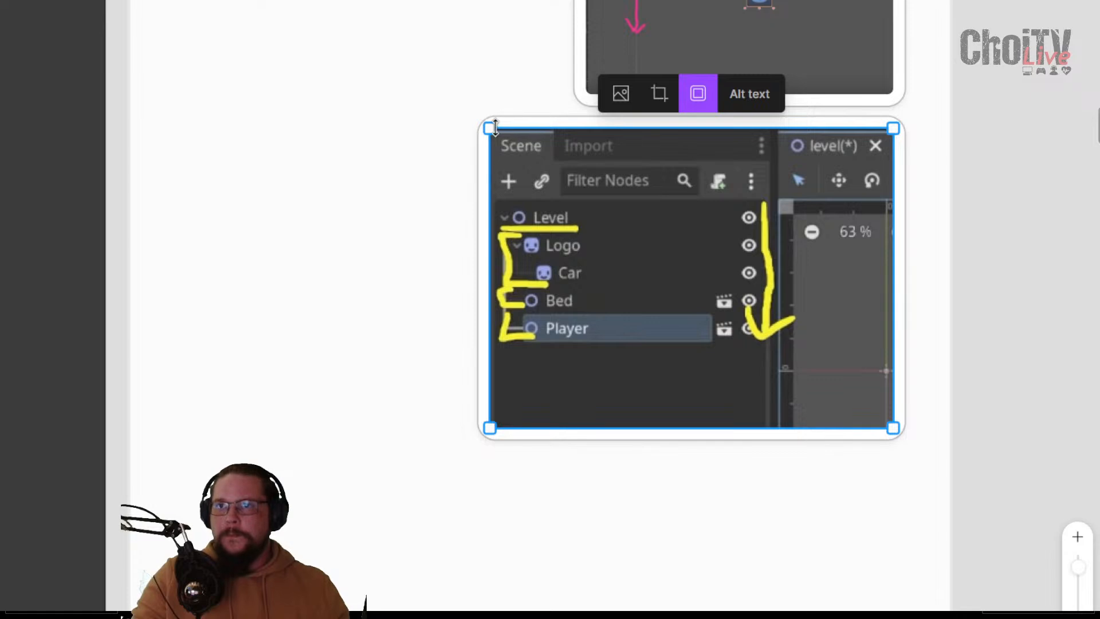
pyautogui.moveTo(490, 128); pyautogui.dragTo(610, 191)
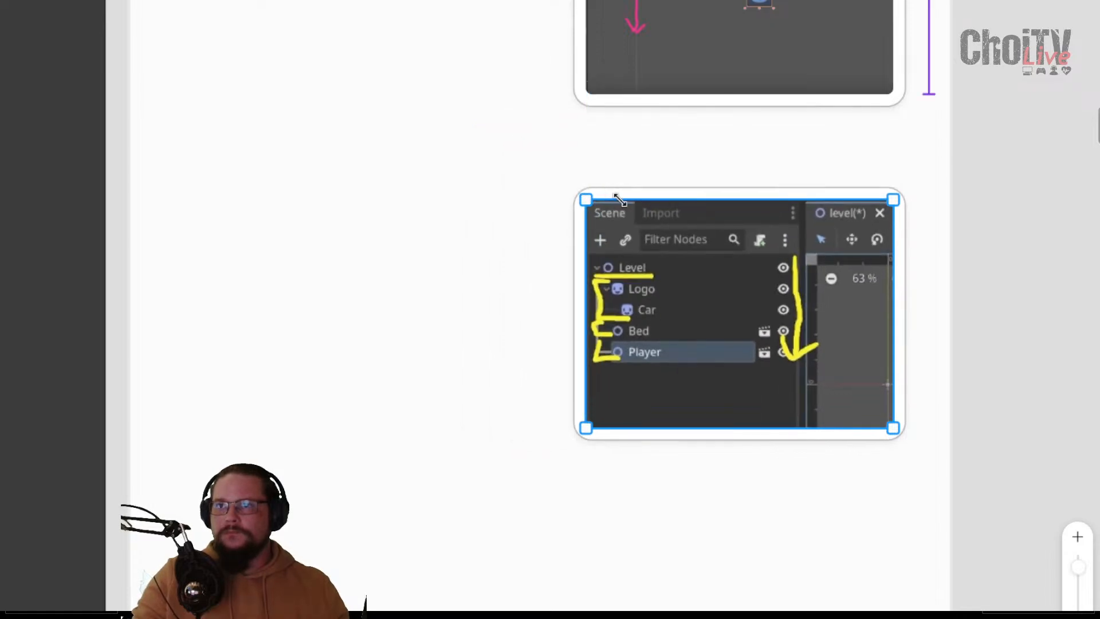
pyautogui.moveTo(723, 332); pyautogui.dragTo(729, 284)
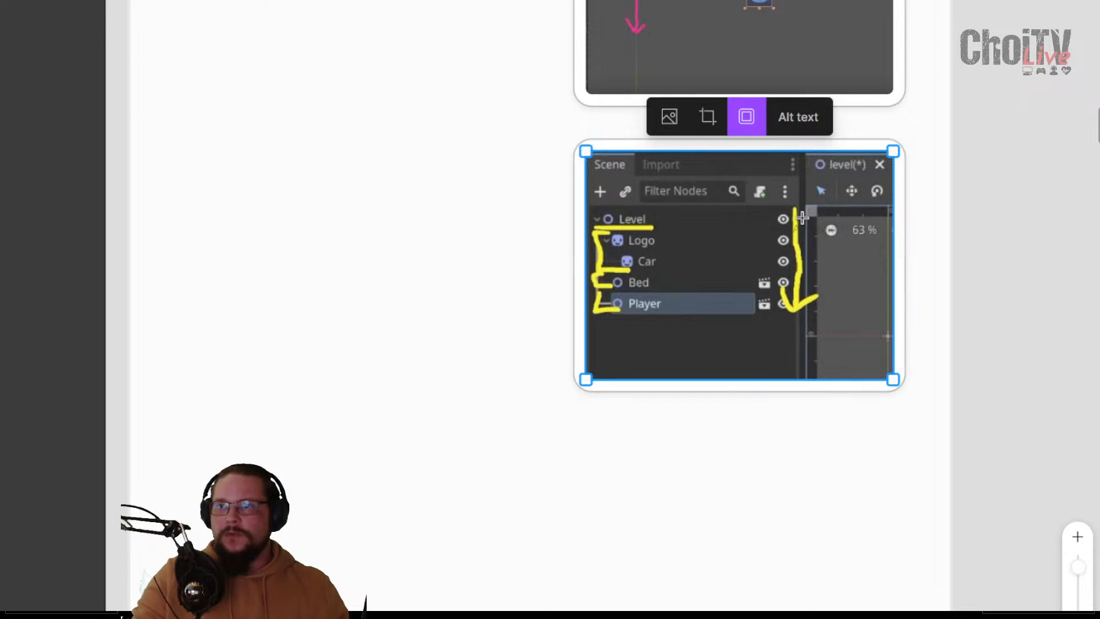
# Try a "Bottom" text label over the scene tree screenshot, converting it into a mind map
pyautogui.doubleClick(814, 201)
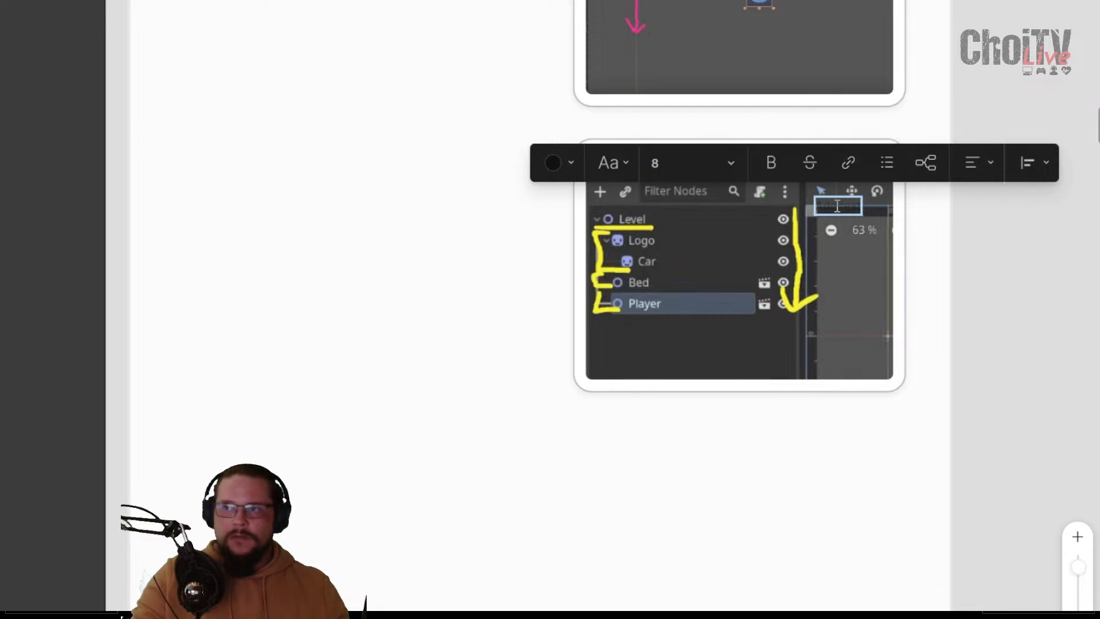
pyautogui.write('Bottom')
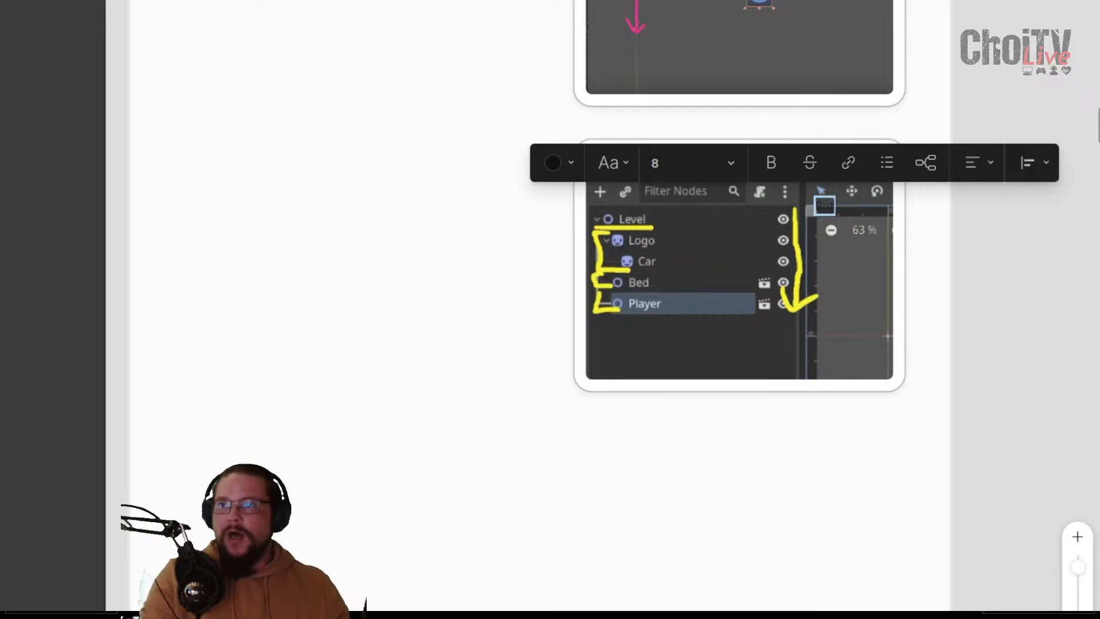
pyautogui.hotkey('ctrl', 'a')
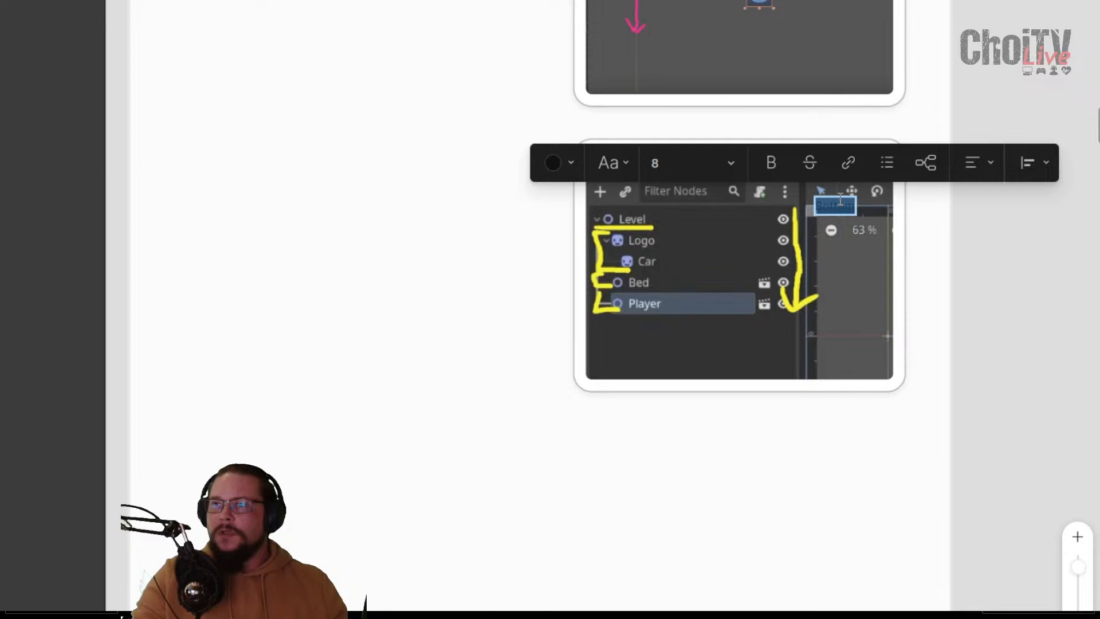
pyautogui.click(610, 162)
pyautogui.click(609, 163)
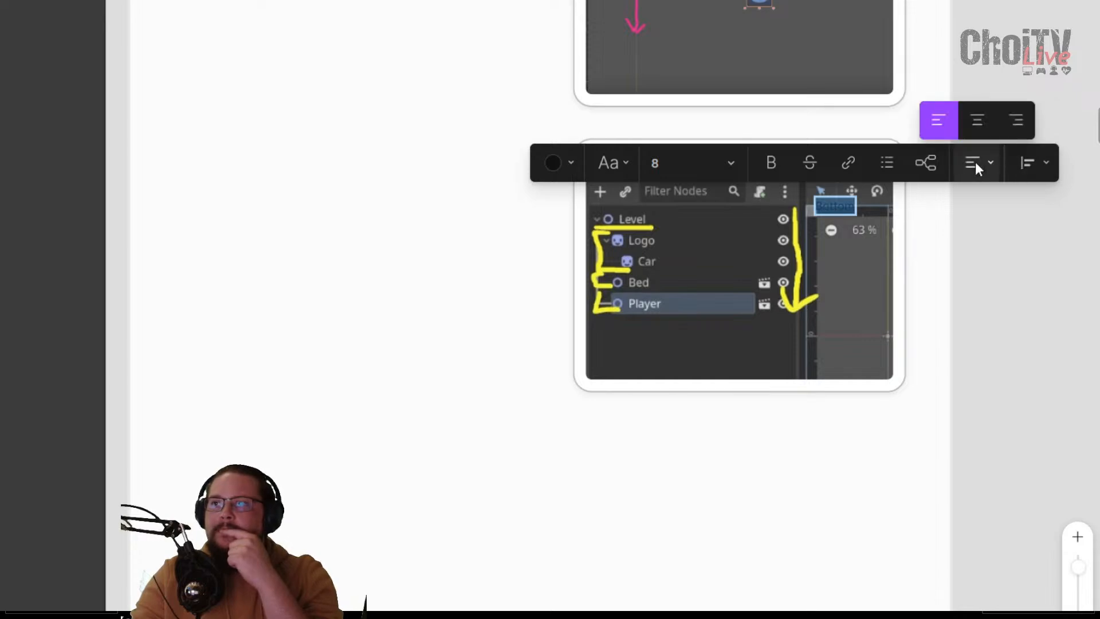
pyautogui.click(925, 164)
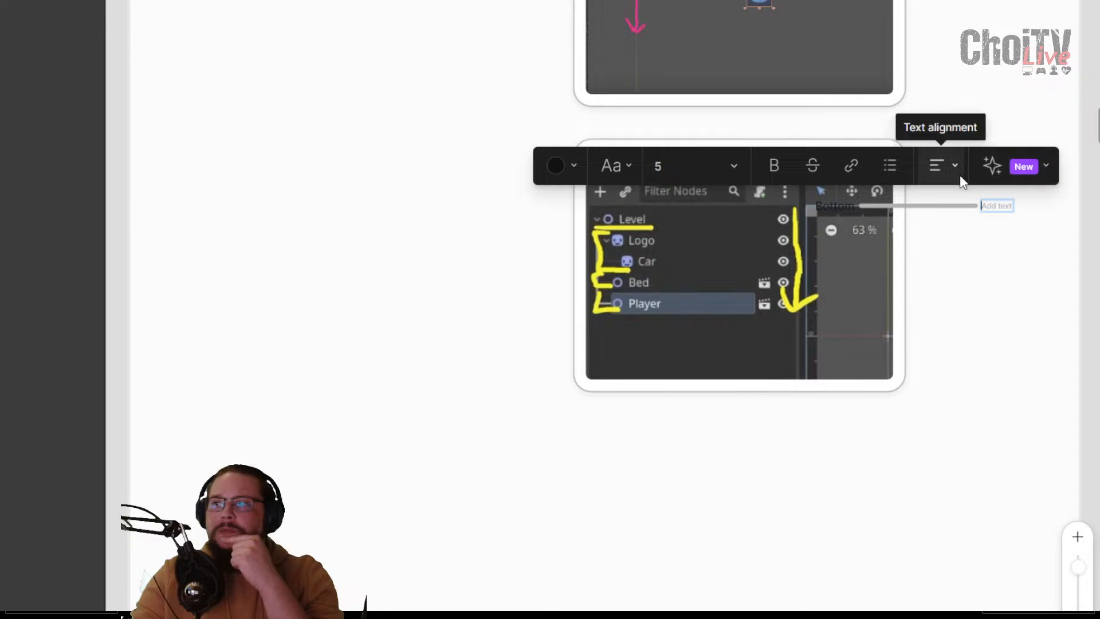
# Delete the "Bottom" text label from the scene tree screenshot
pyautogui.click(831, 207)
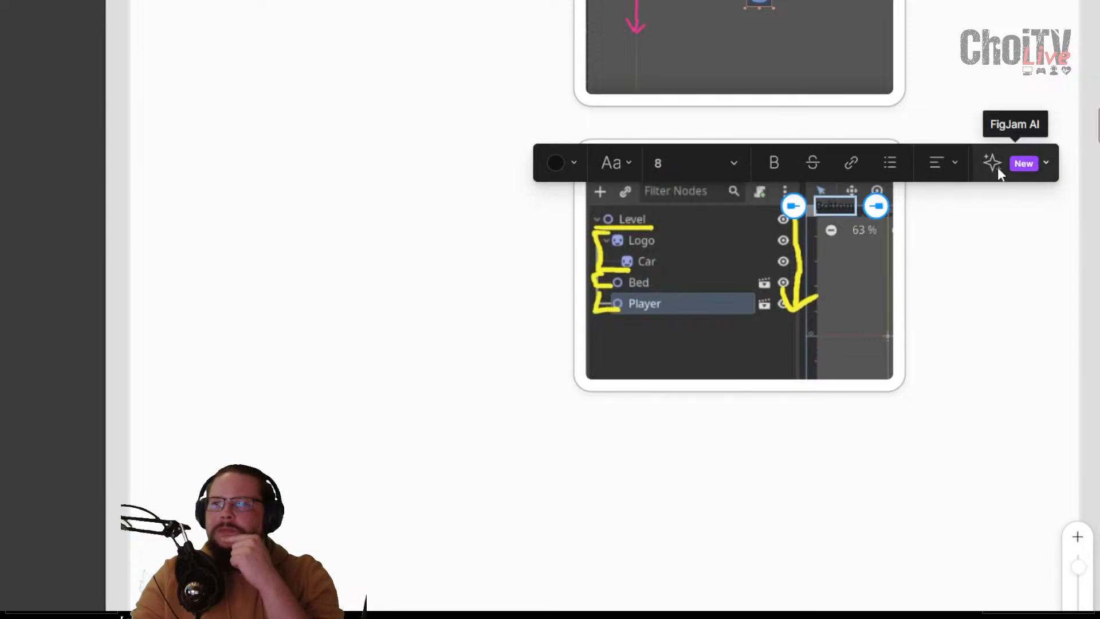
pyautogui.doubleClick(840, 207)
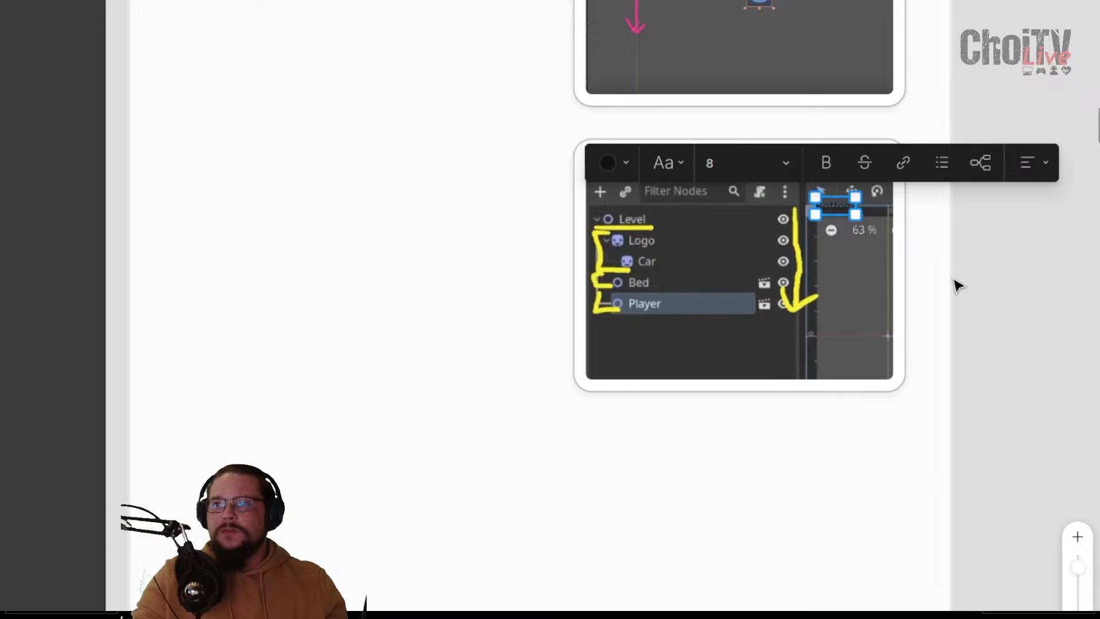
pyautogui.click(848, 226)
pyautogui.press('Delete')
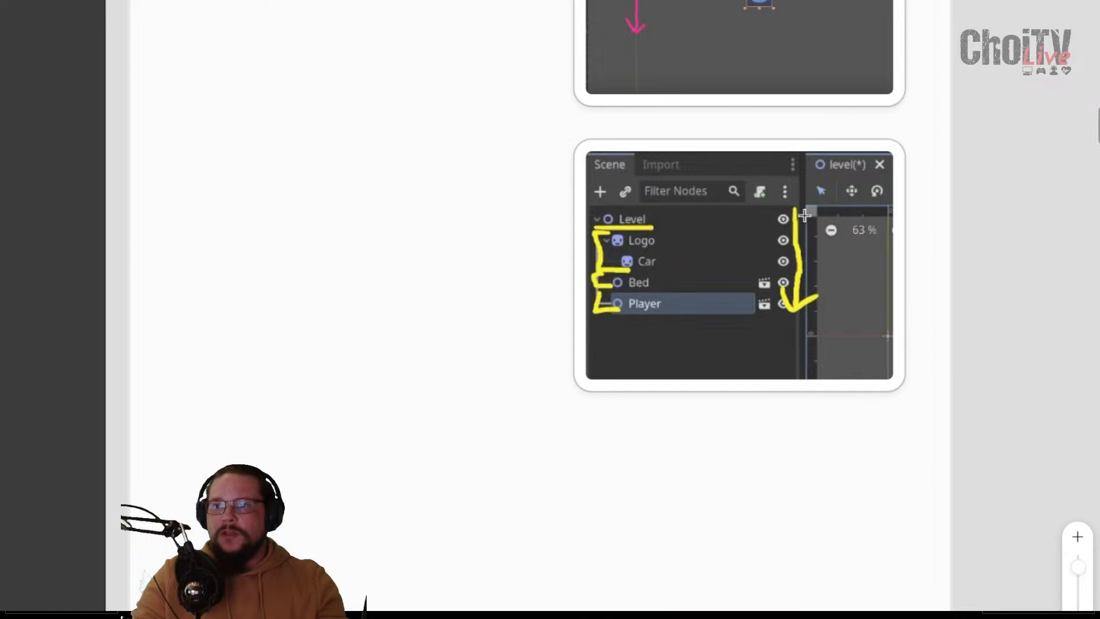
pyautogui.press('e')
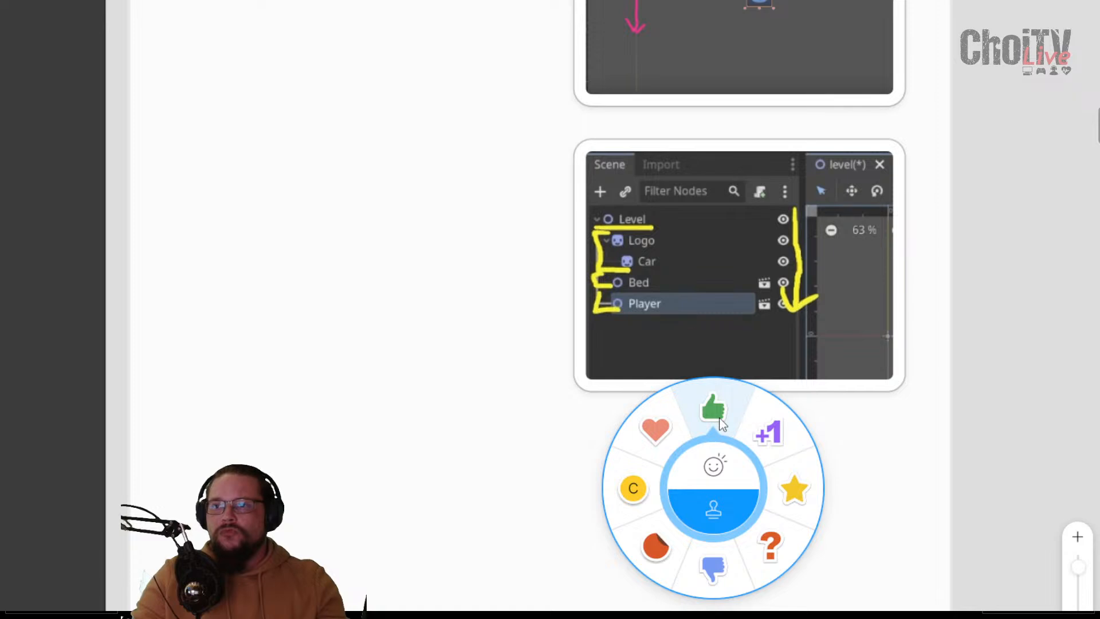
pyautogui.press('Escape')
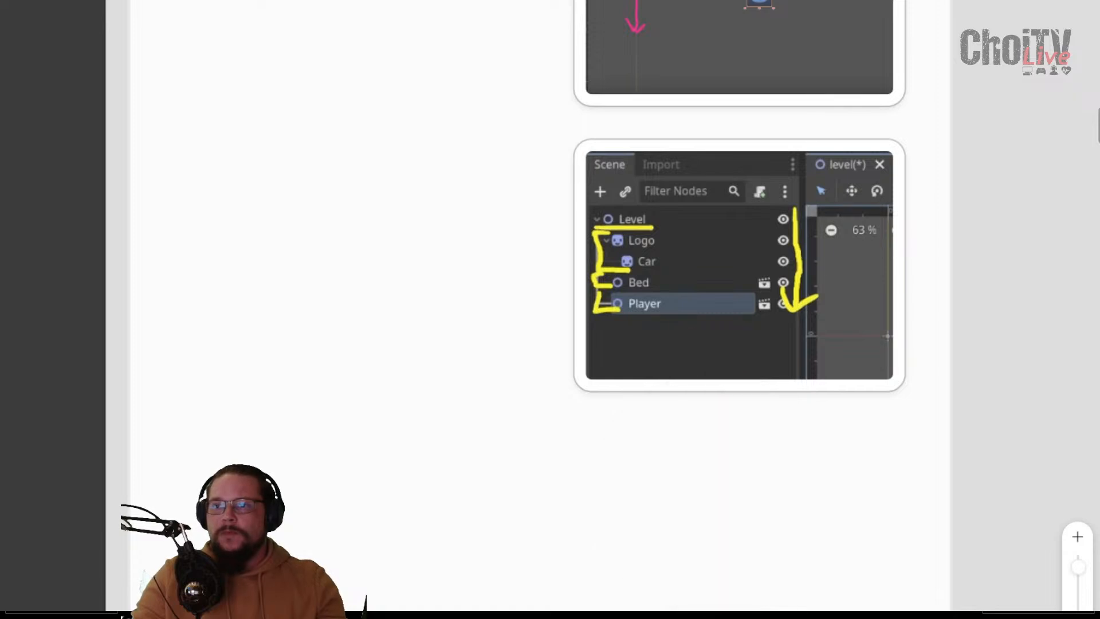
pyautogui.click(552, 615)
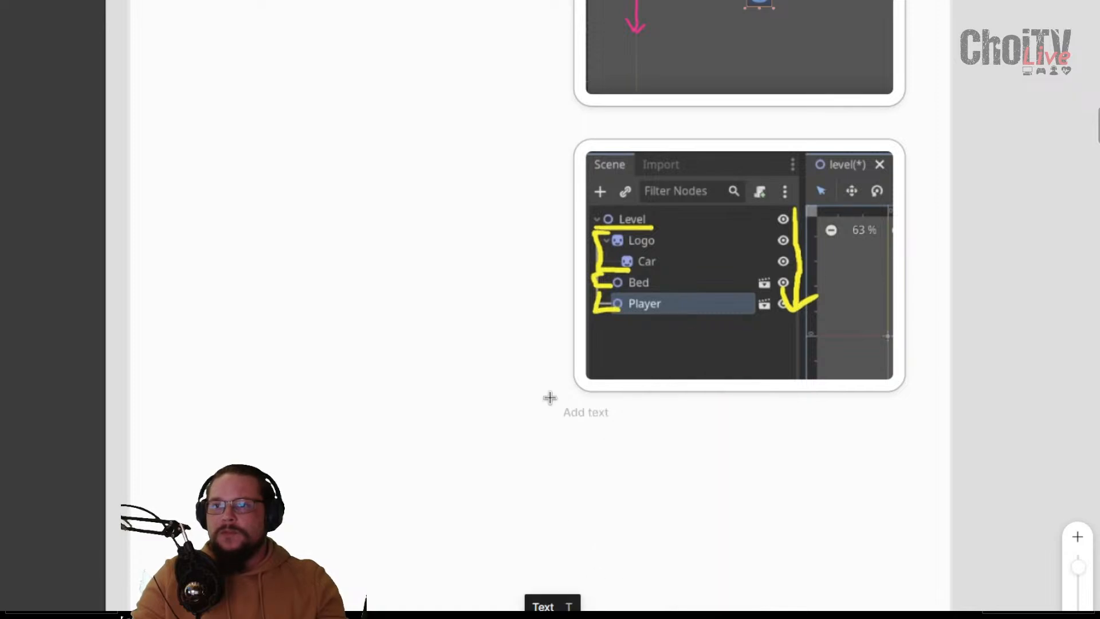
pyautogui.click(240, 408)
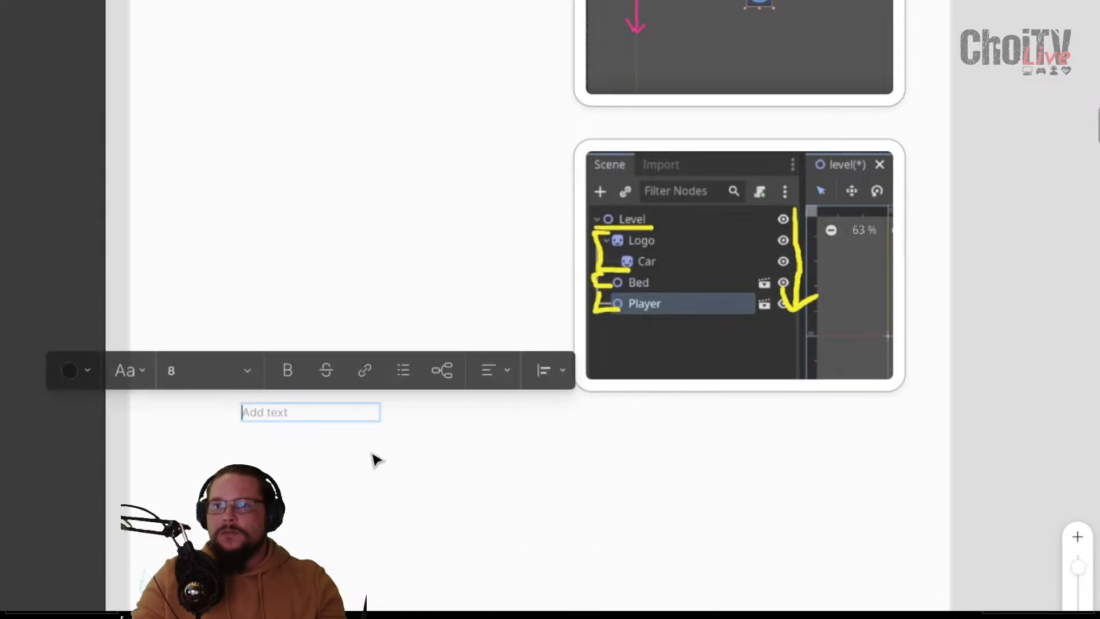
pyautogui.click(302, 227)
pyautogui.click(305, 402)
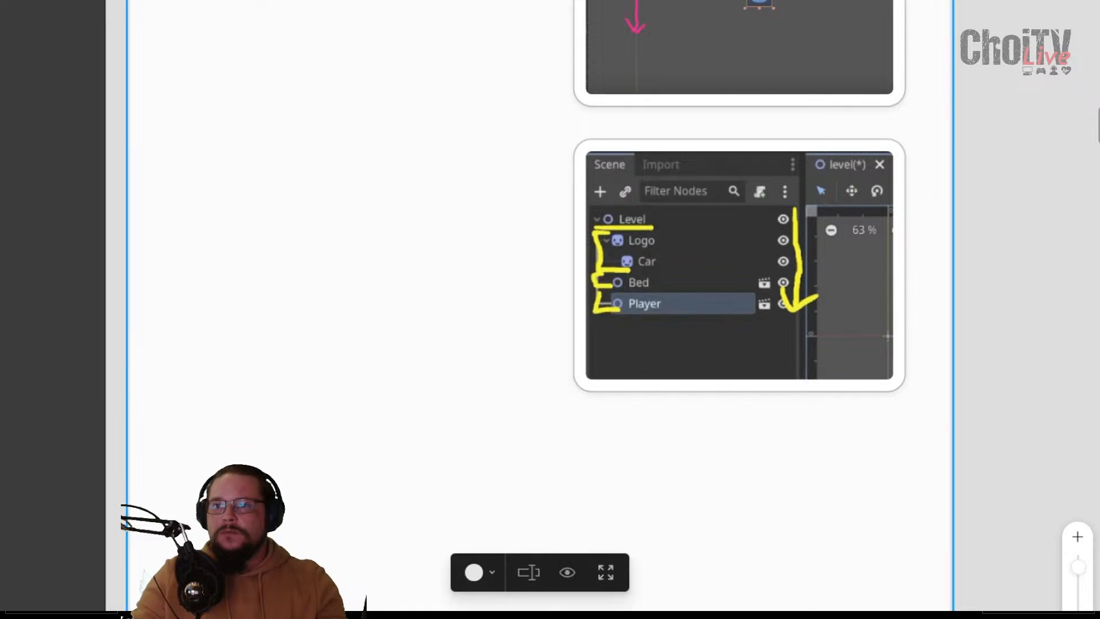
pyautogui.press('t')
pyautogui.click(315, 493)
pyautogui.write('adrth')
pyautogui.press('Escape')
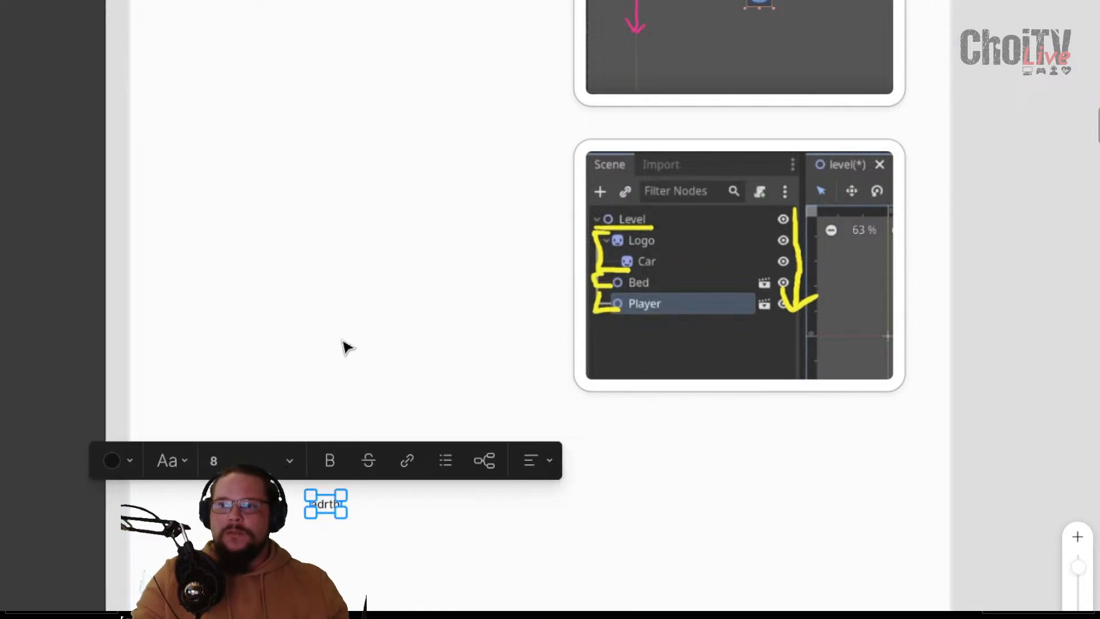
pyautogui.rightClick(327, 500)
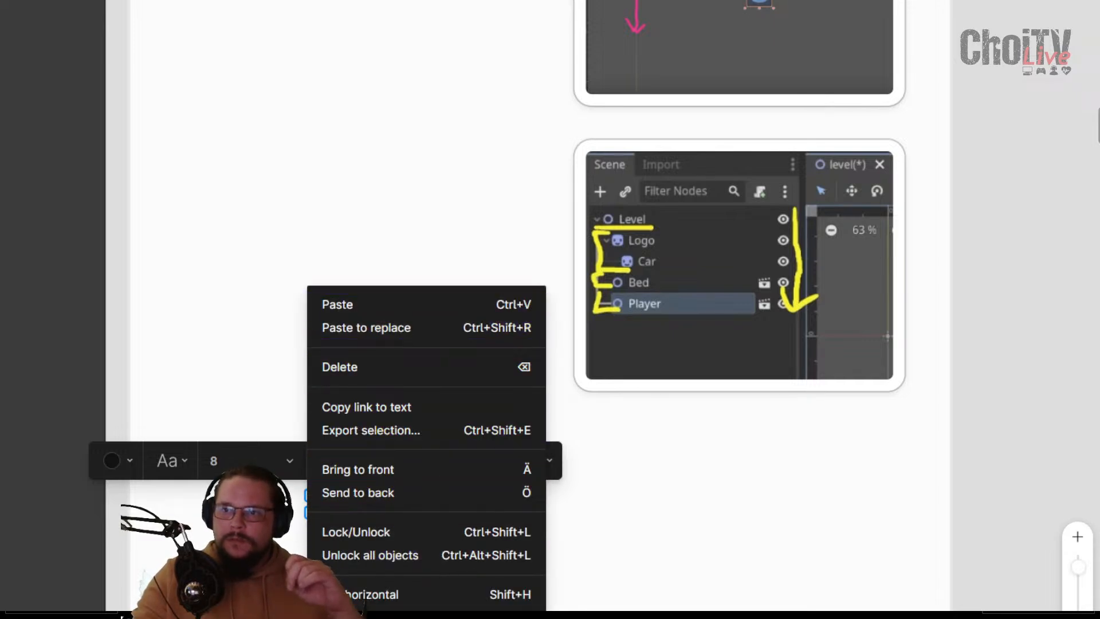
pyautogui.click(619, 510)
pyautogui.doubleClick(330, 502)
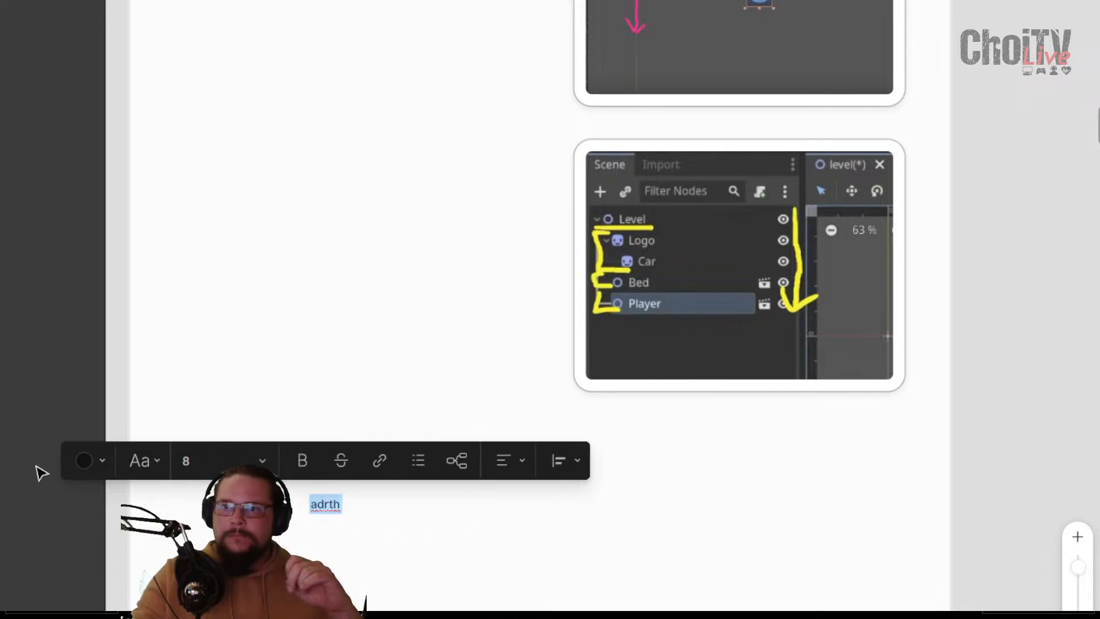
pyautogui.click(83, 461)
pyautogui.click(146, 384)
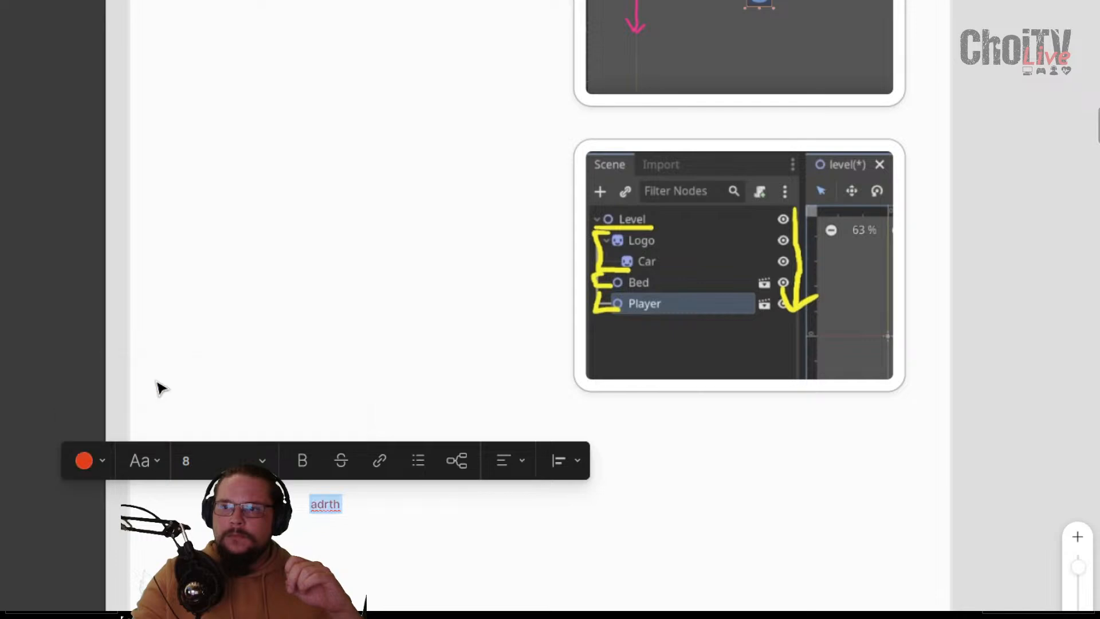
pyautogui.click(87, 460)
pyautogui.click(83, 385)
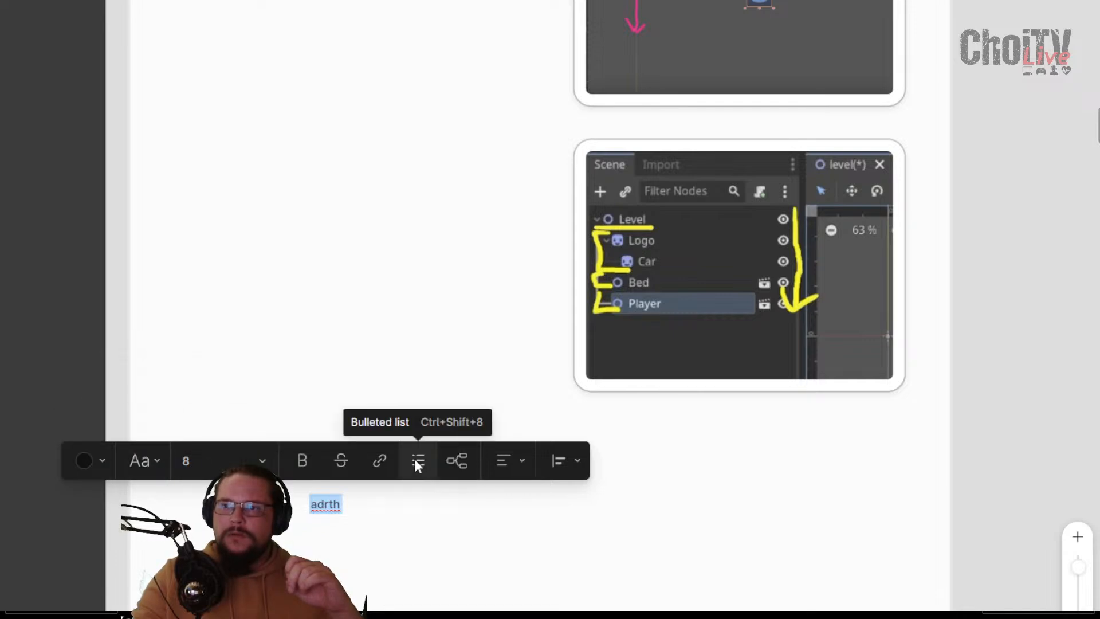
pyautogui.press('Escape')
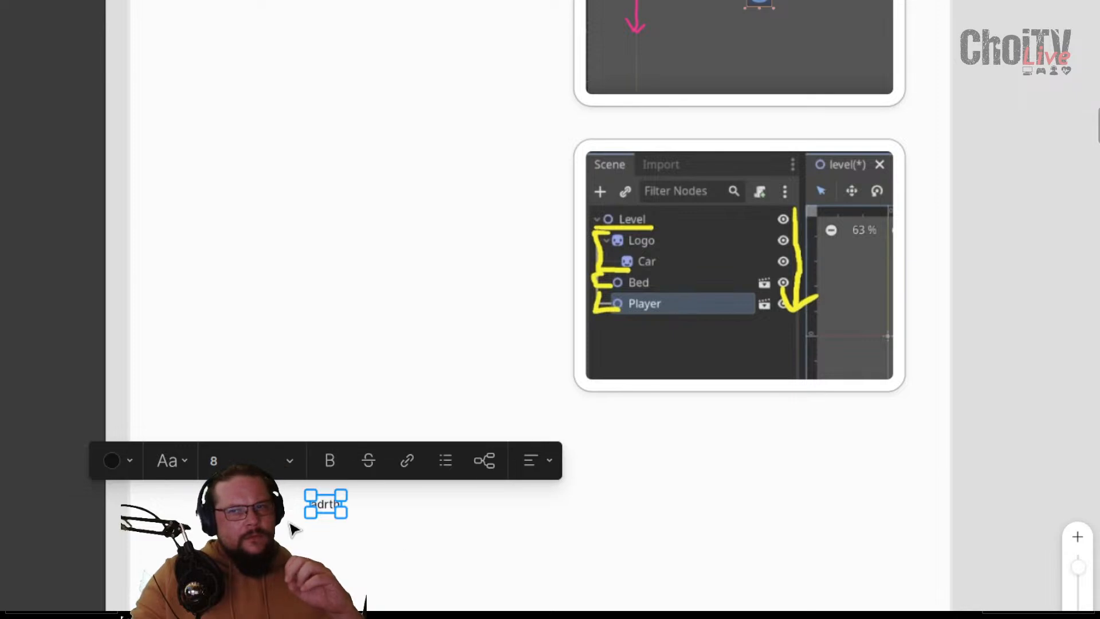
pyautogui.click(318, 505)
pyautogui.press('Escape')
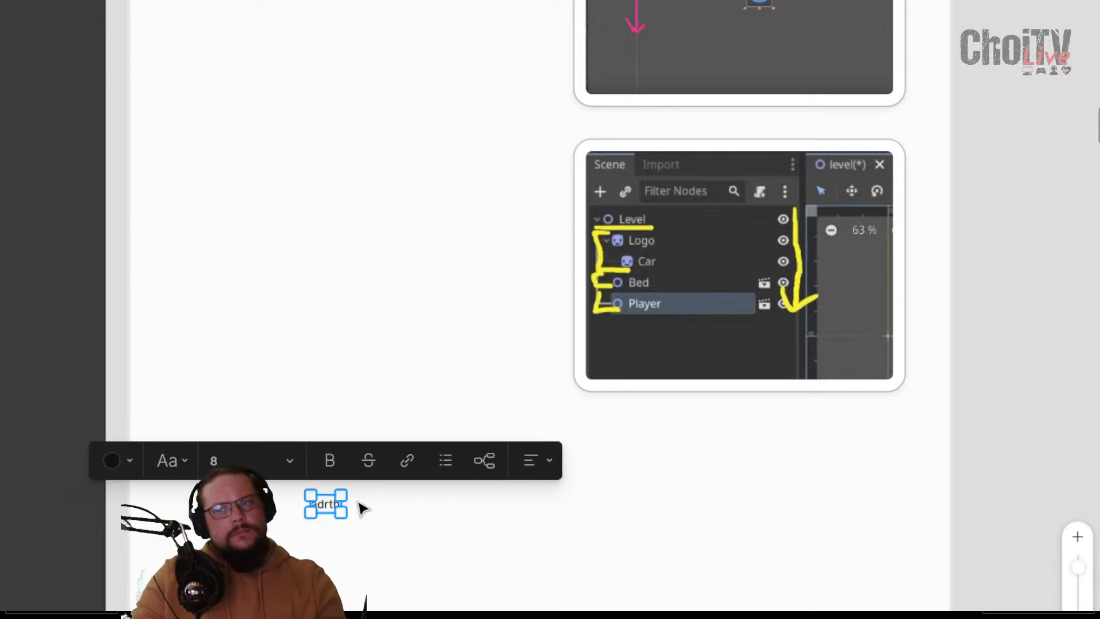
pyautogui.press('Delete')
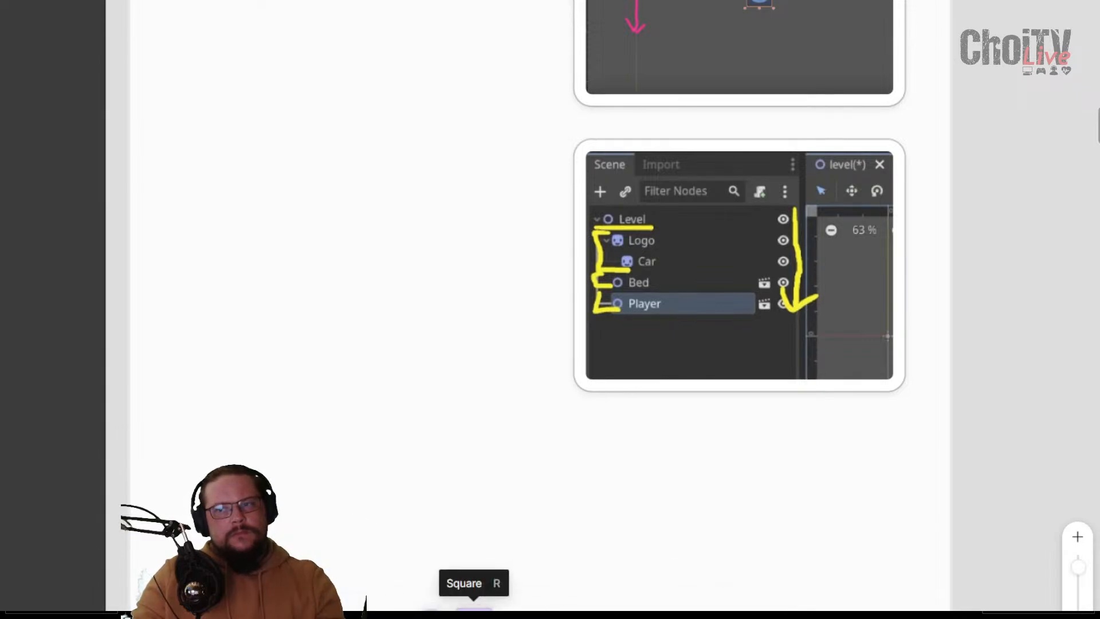
# Draw a small rectangle in the blank area below the notes' screenshots and label it "bottom"
pyautogui.click(467, 591)
pyautogui.moveTo(333, 494); pyautogui.dragTo(402, 517)
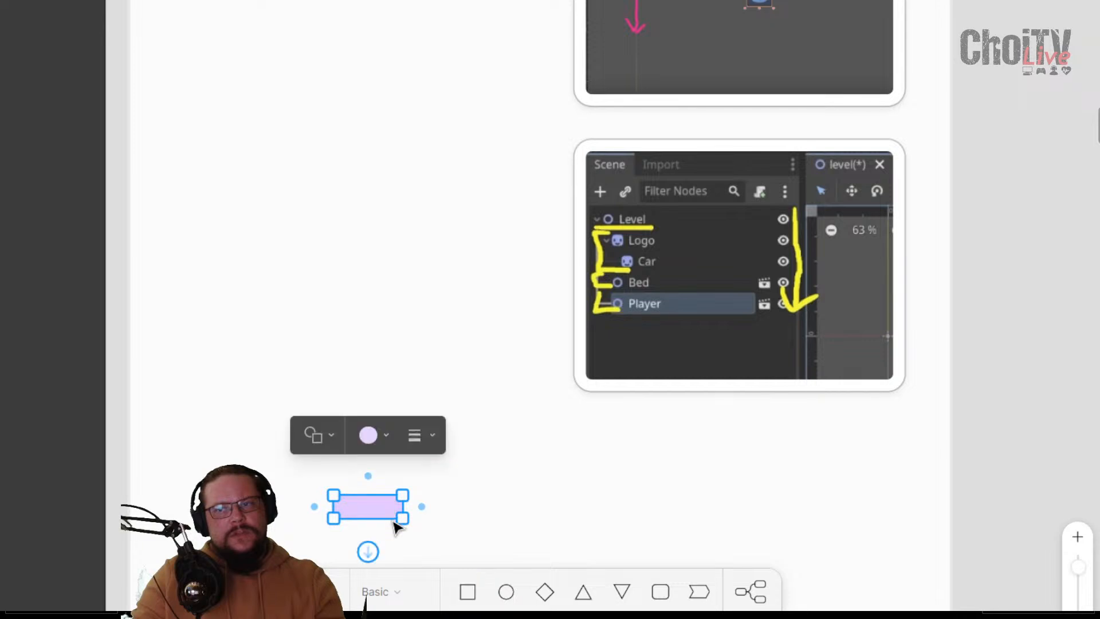
pyautogui.doubleClick(361, 510)
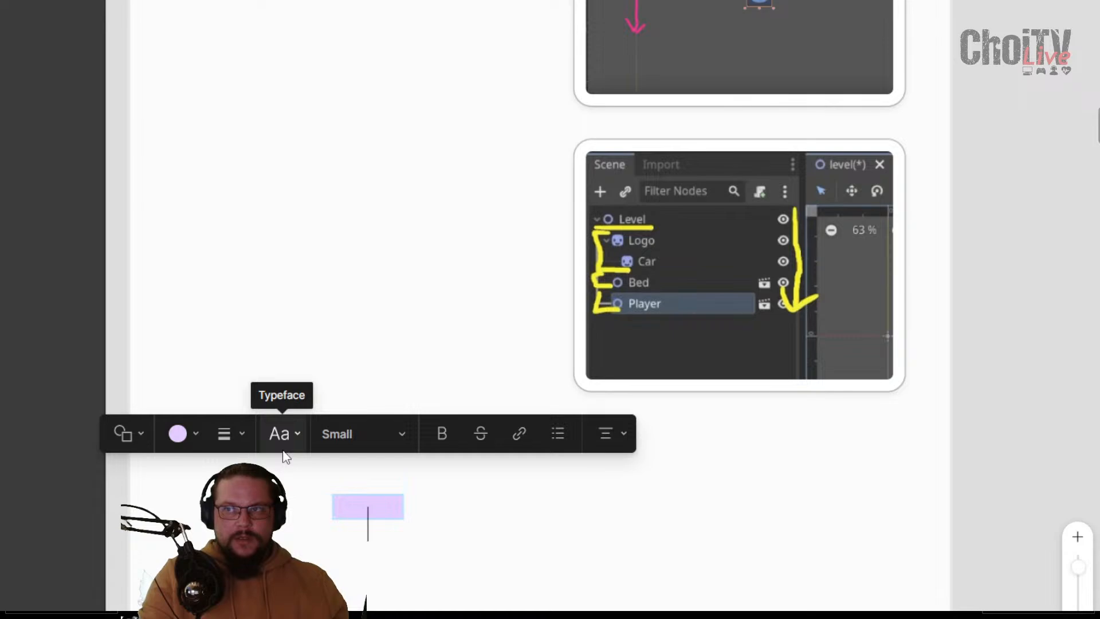
pyautogui.write('bott')
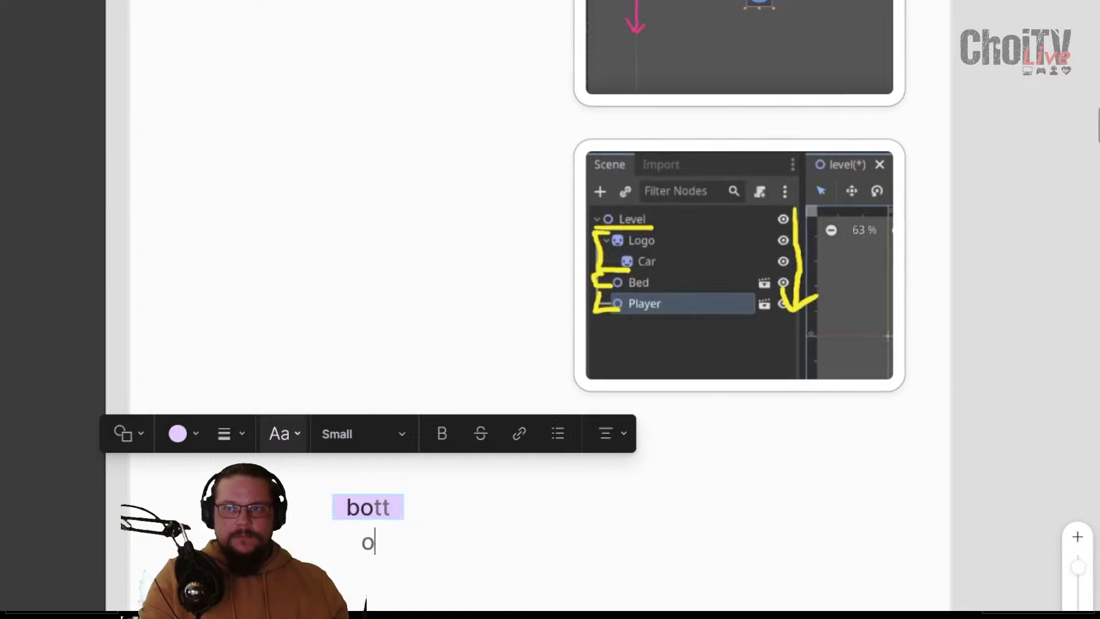
pyautogui.write('om')
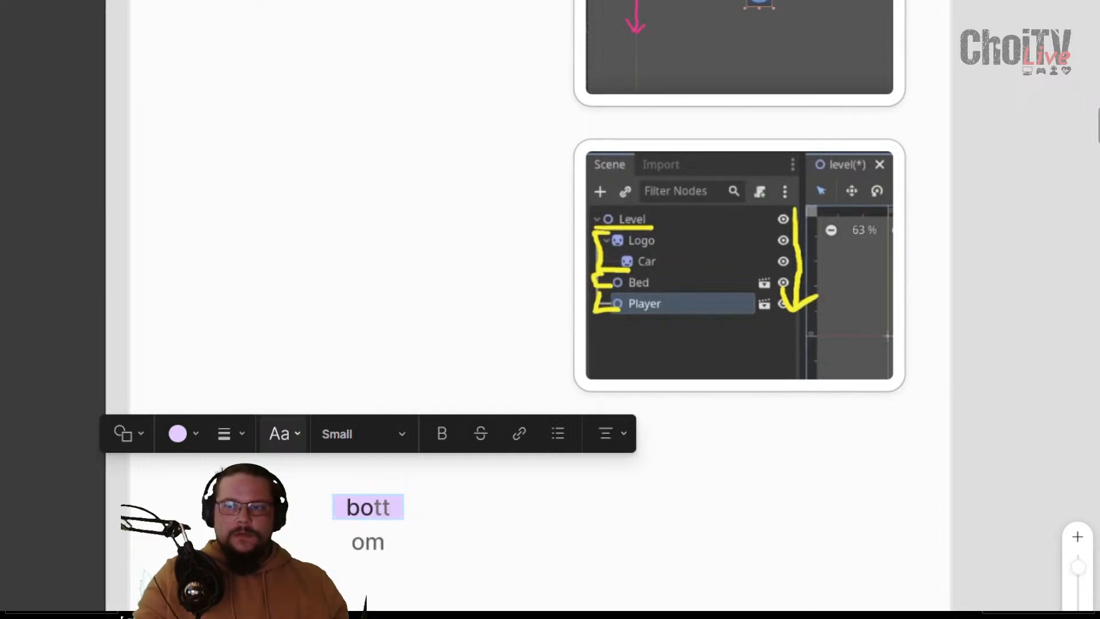
# Reduce the text size of the "bottom" rectangle to 6
pyautogui.hotkey('ctrl', 'a')
pyautogui.click(360, 433)
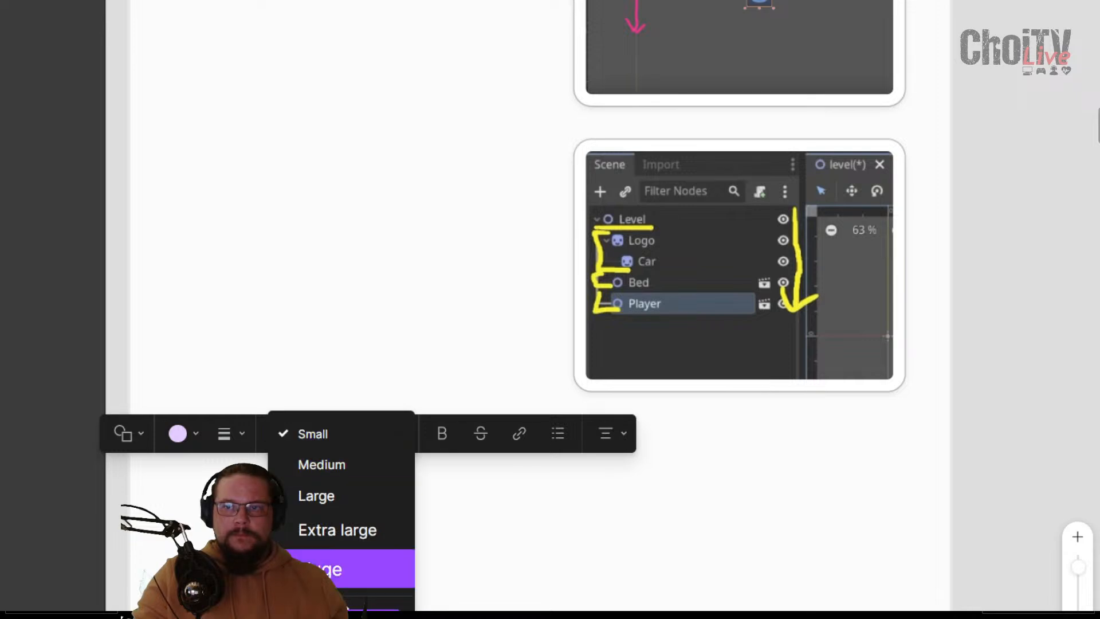
pyautogui.click(489, 553)
pyautogui.doubleClick(371, 509)
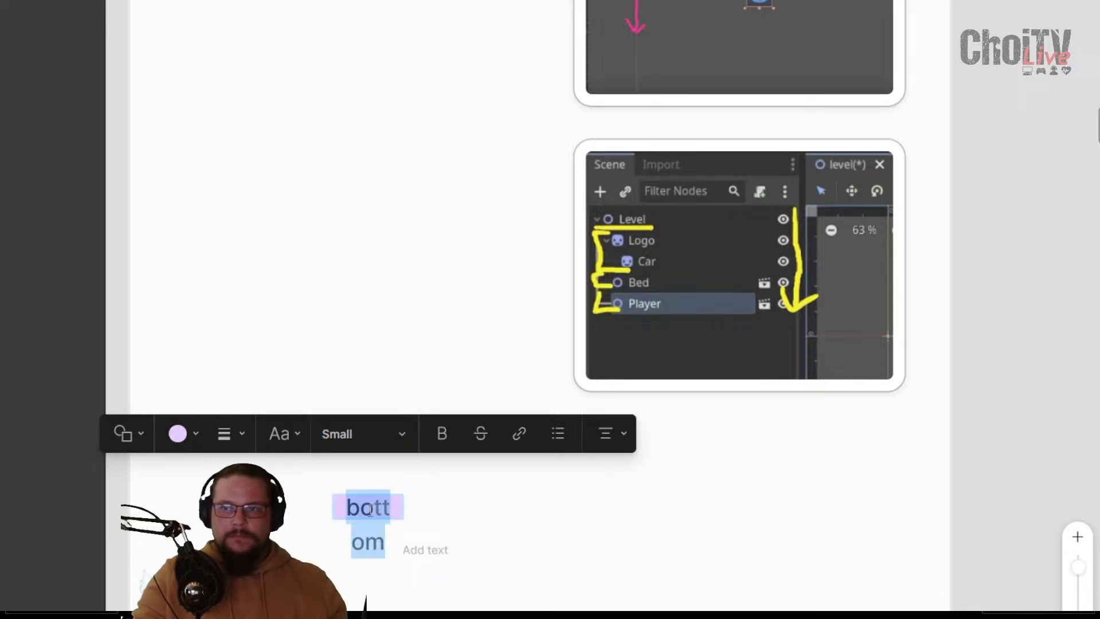
pyautogui.click(356, 444)
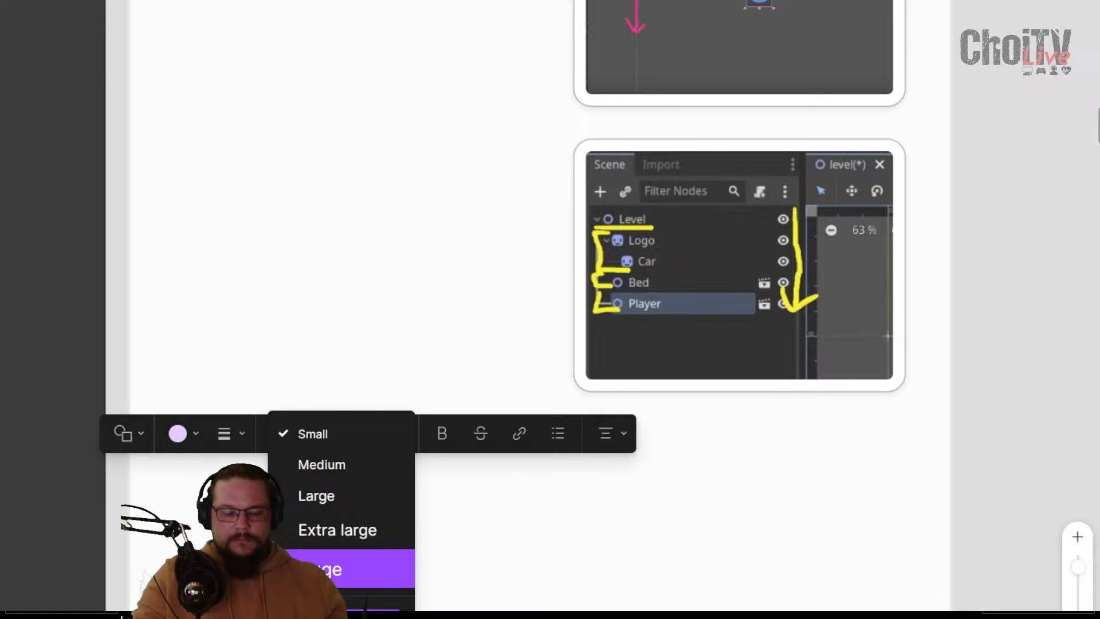
pyautogui.press('Escape')
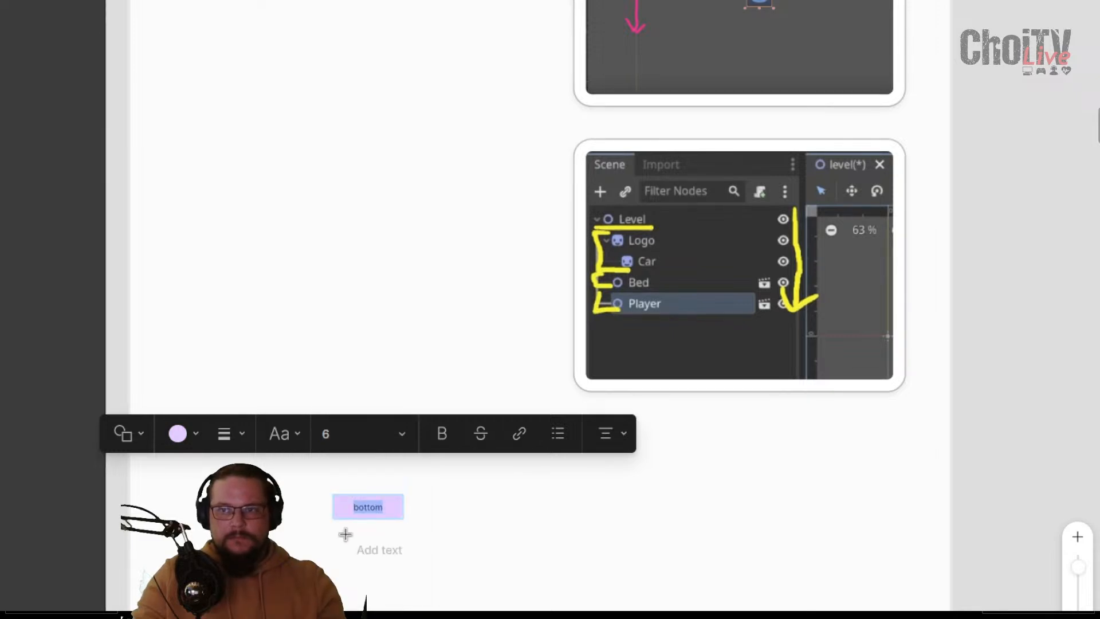
# Set the text size of the "bottom" rectangle to 8
pyautogui.click(378, 522)
pyautogui.doubleClick(377, 510)
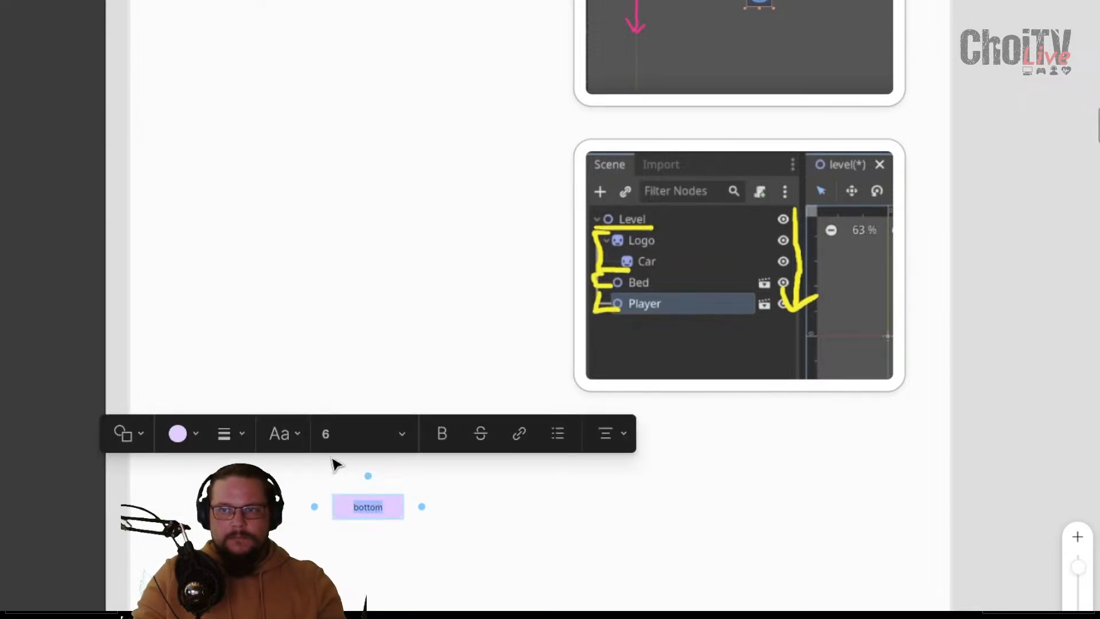
pyautogui.click(407, 440)
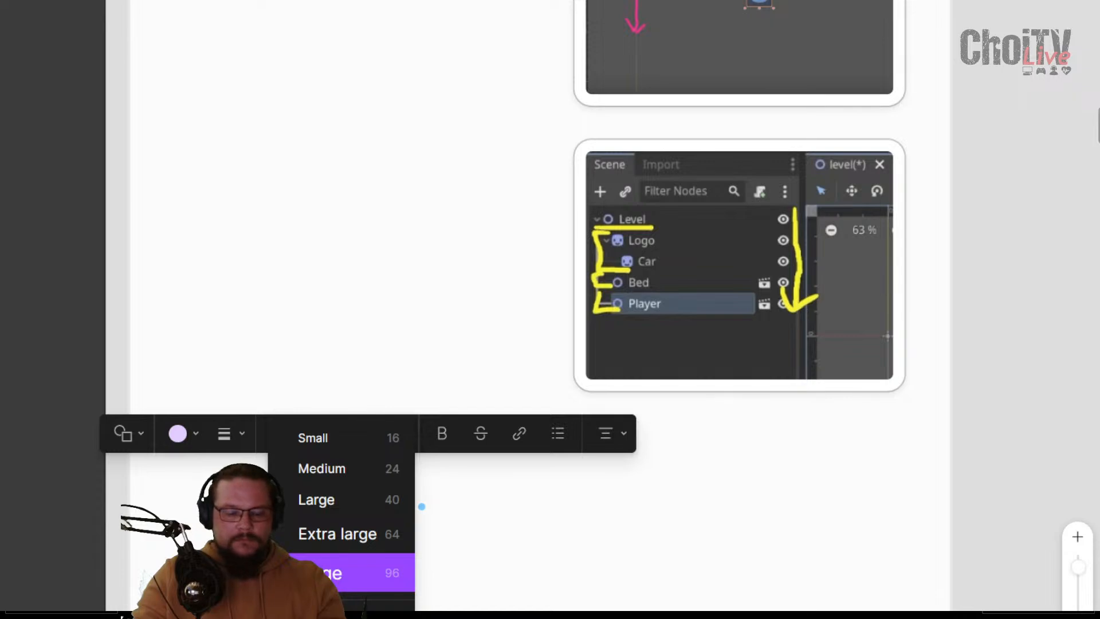
pyautogui.click(314, 575)
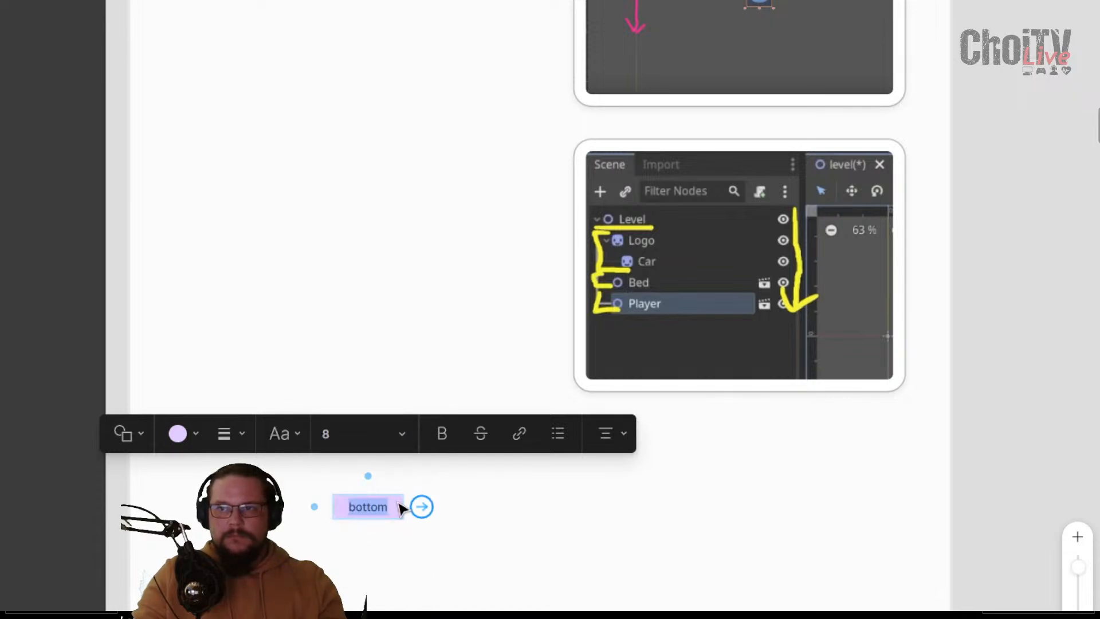
pyautogui.moveTo(274, 579); pyautogui.dragTo(454, 460)
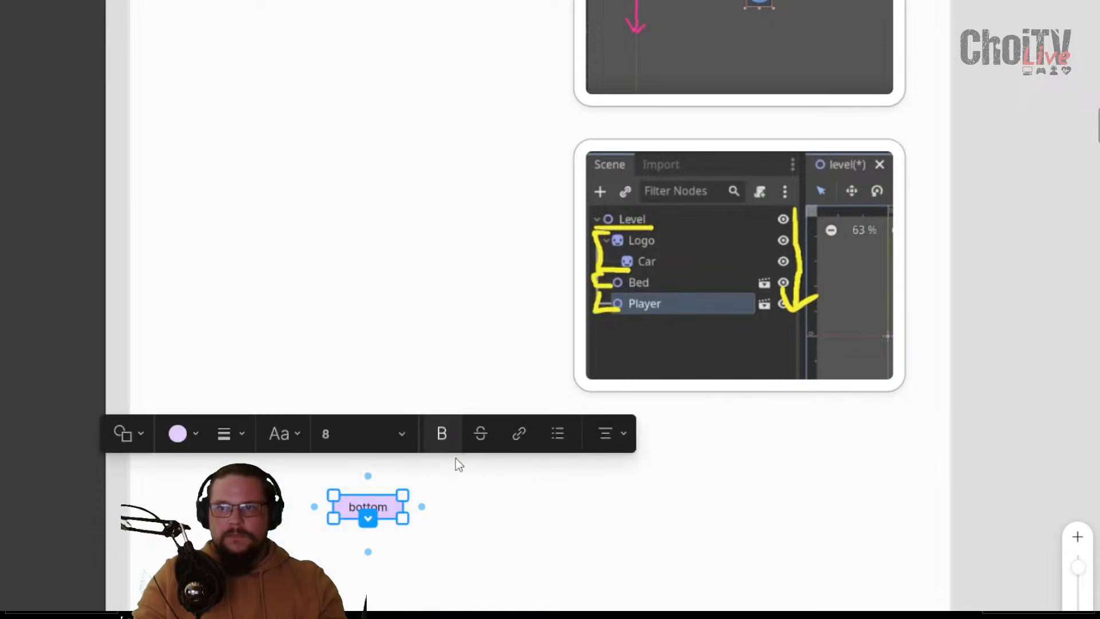
# Place the "bottom" label beside the start of the yellow downward arrow and a duplicate of it beside the arrowhead
pyautogui.moveTo(388, 506); pyautogui.dragTo(882, 197)
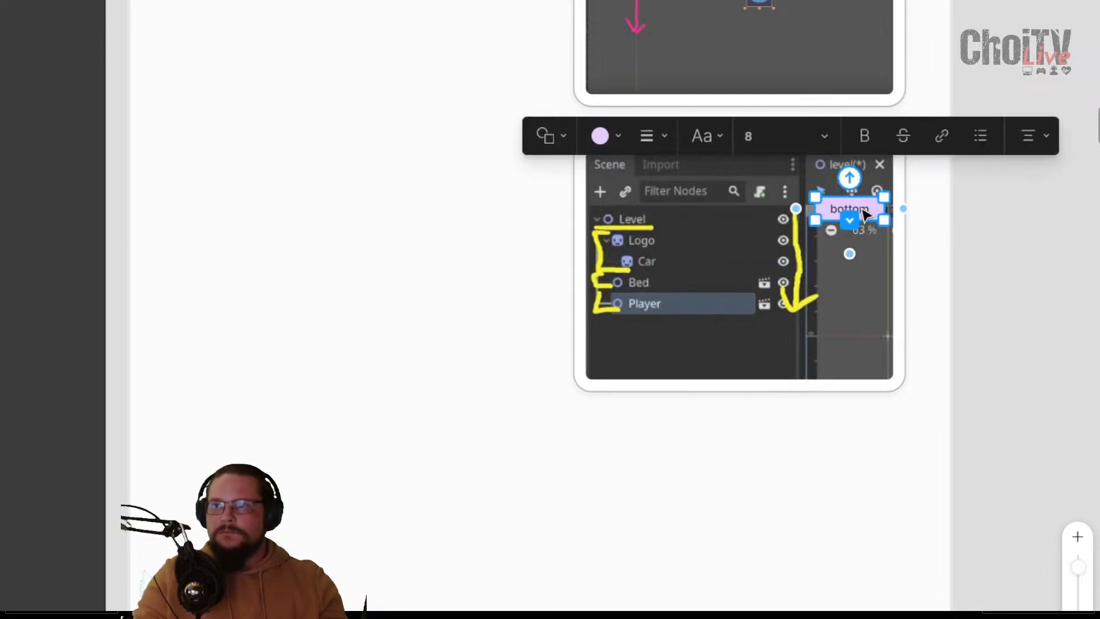
pyautogui.hotkey('ctrl', 'd')
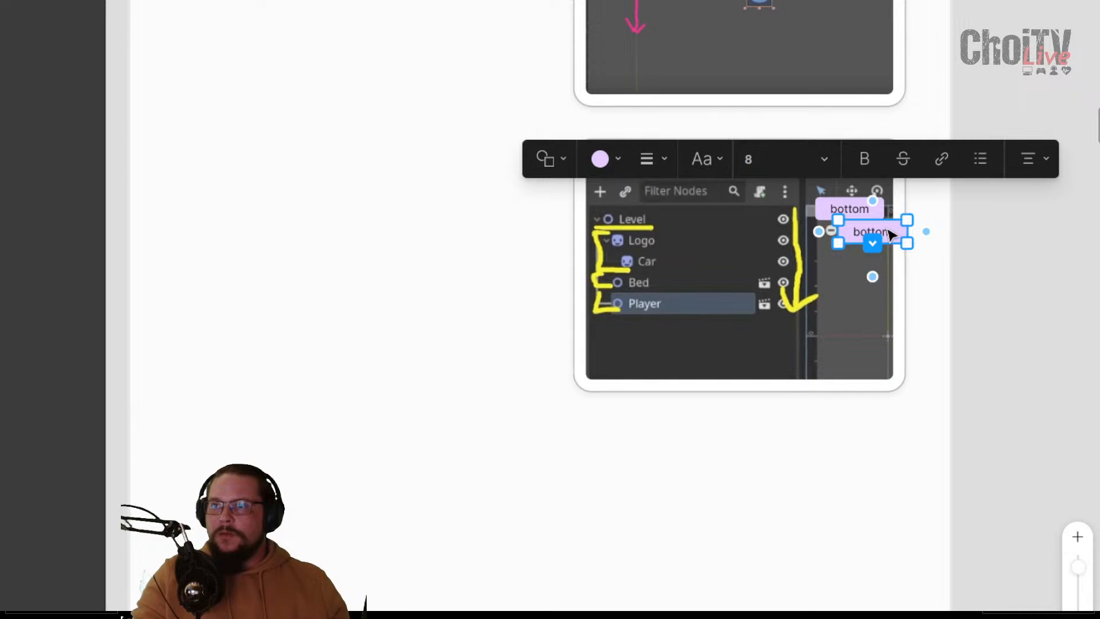
pyautogui.moveTo(891, 241); pyautogui.dragTo(882, 303)
# Change the text of the duplicated label beside the arrowhead to "top"
pyautogui.doubleClick(879, 306)
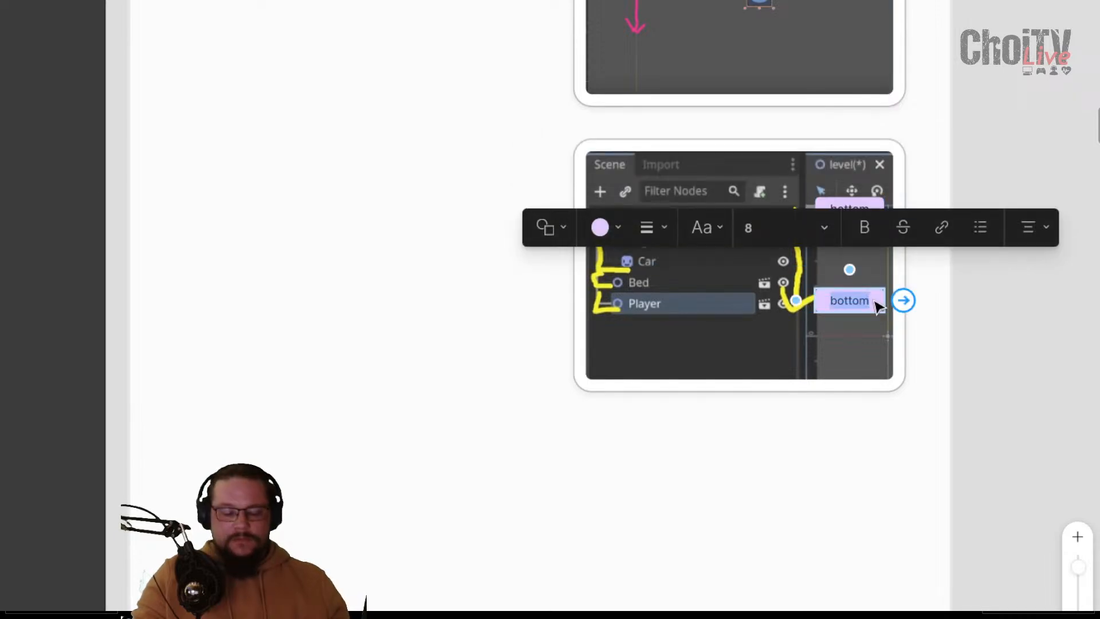
pyautogui.write('TOP')
pyautogui.press('BackSpace')
pyautogui.press('BackSpace')
pyautogui.press('BackSpace')
pyautogui.write('to')
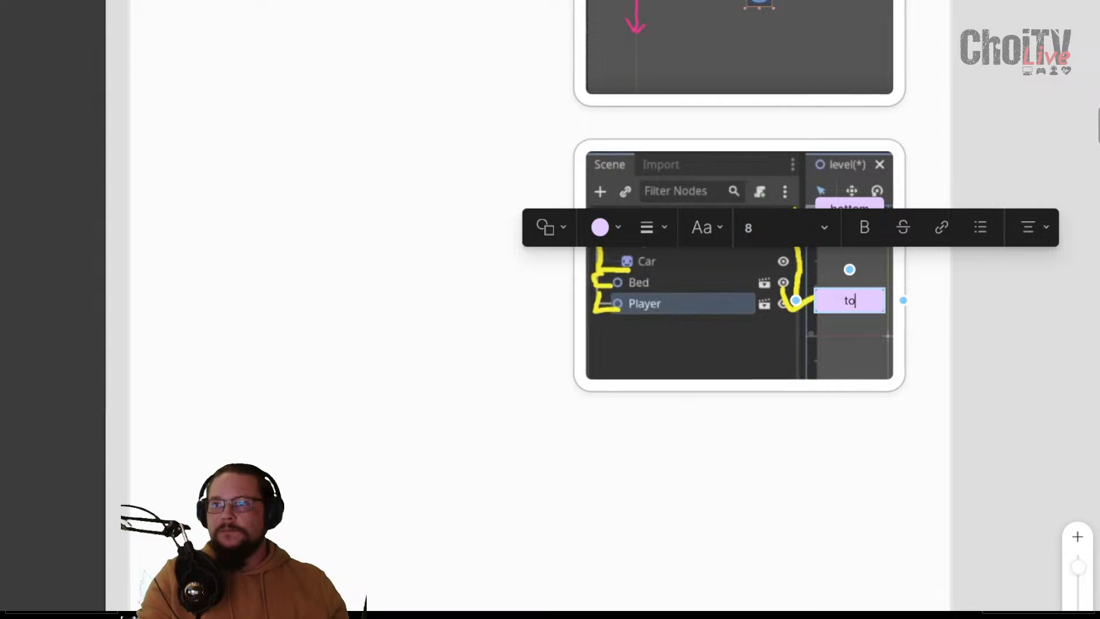
pyautogui.write('p')
pyautogui.click(874, 484)
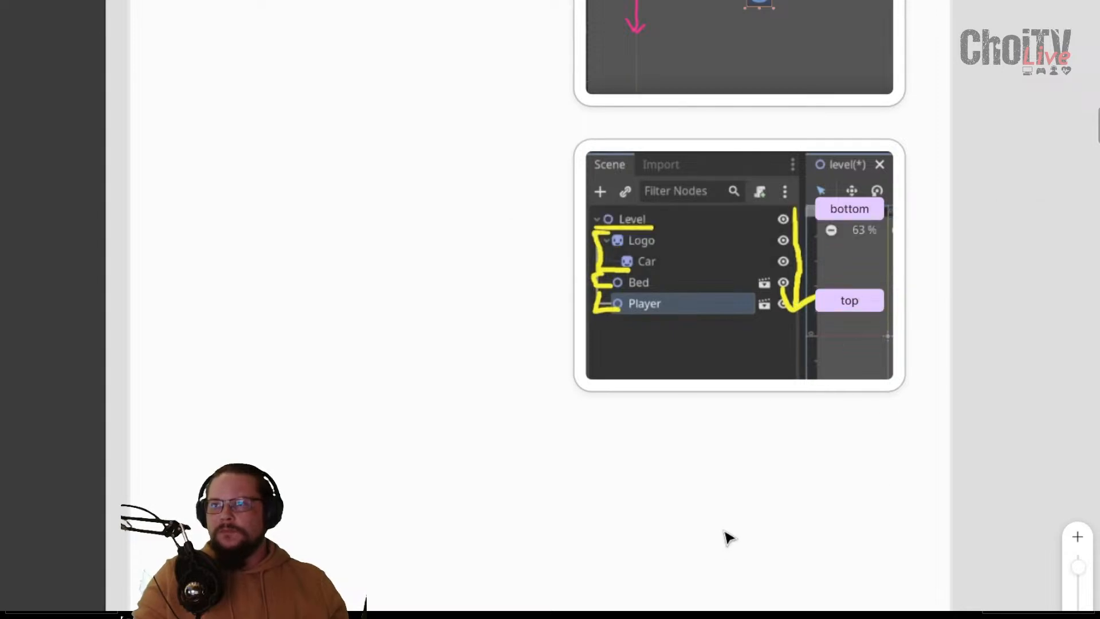
# Fill the "bottom" label on the scene tree screenshot with yellow
pyautogui.moveTo(752, 487); pyautogui.dragTo(638, 615, button='middle')
pyautogui.scroll(2, 966, 390)
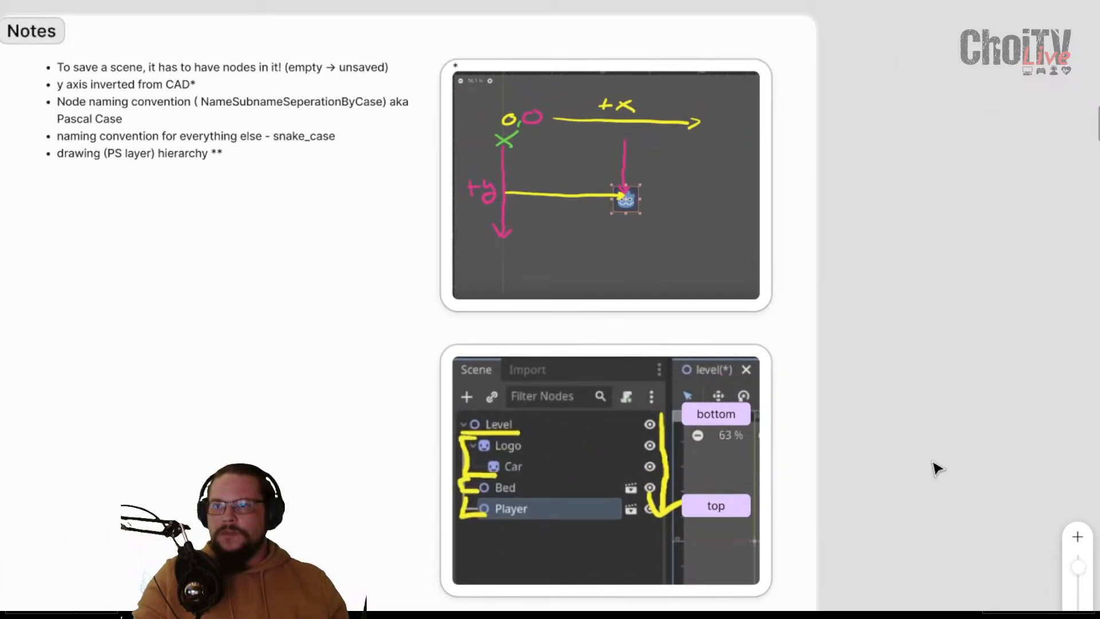
pyautogui.click(753, 414)
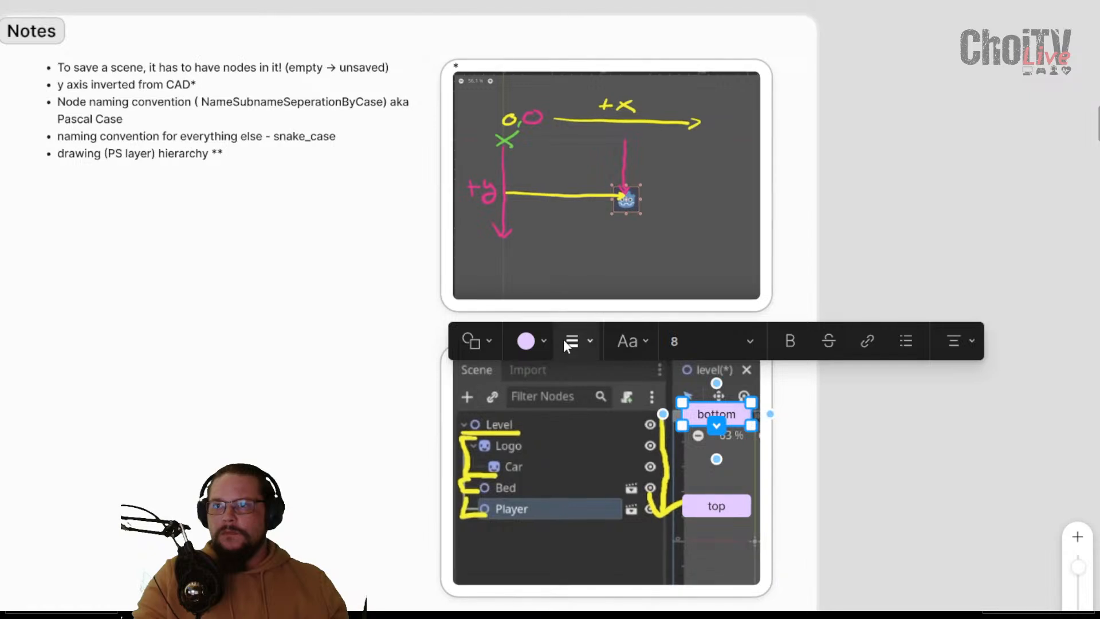
pyautogui.click(541, 342)
pyautogui.click(529, 264)
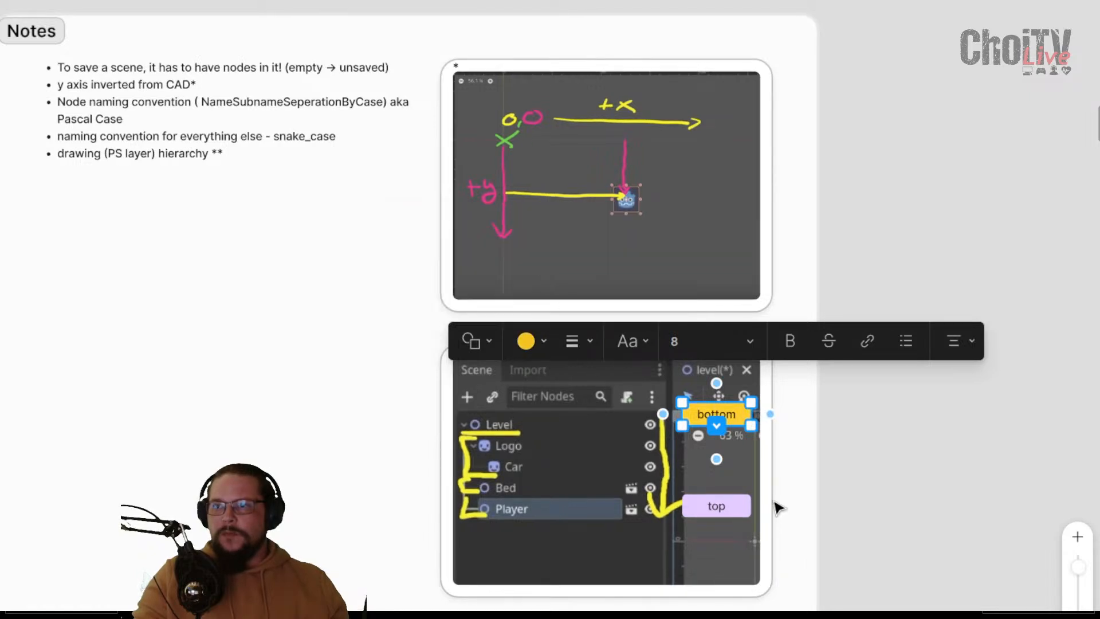
# Fill the "top" label on the scene tree screenshot with blue
pyautogui.click(736, 506)
pyautogui.click(526, 436)
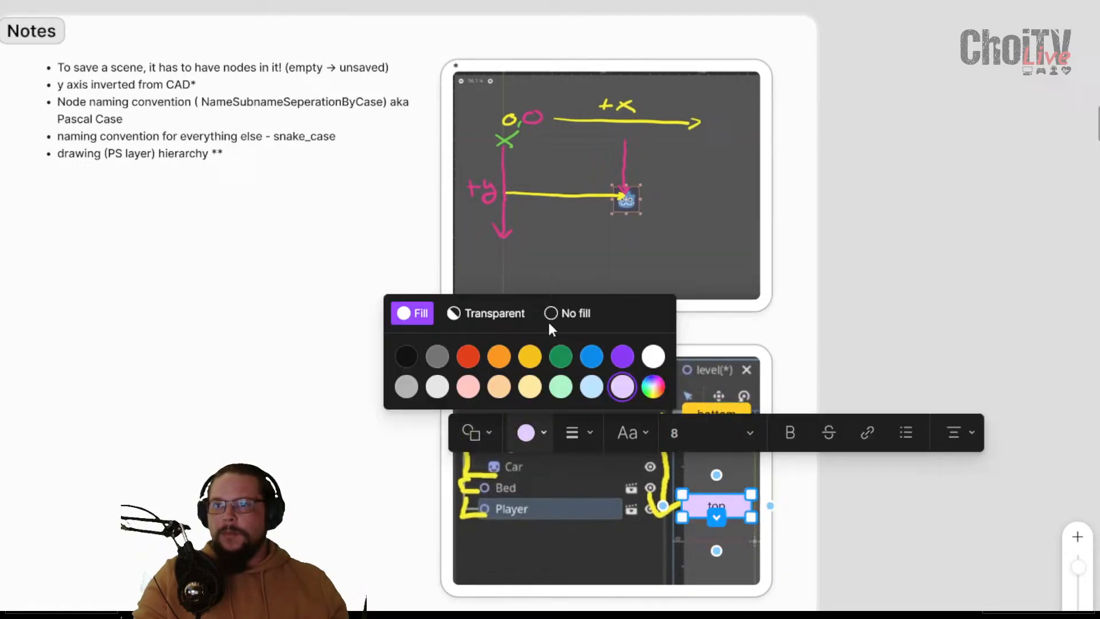
pyautogui.click(591, 356)
pyautogui.click(229, 449)
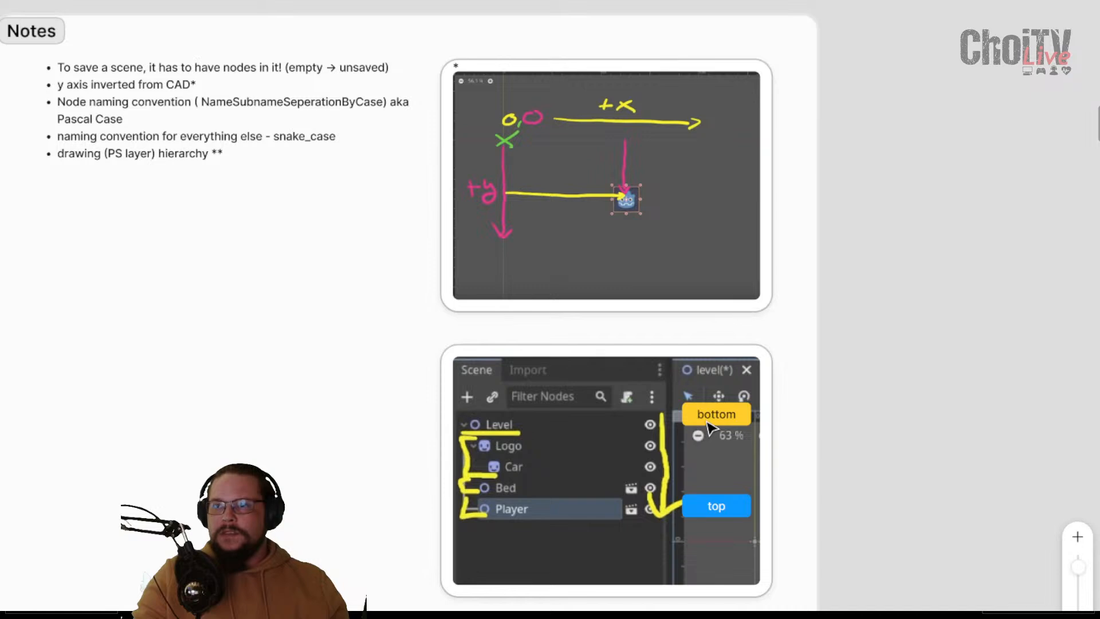
pyautogui.click(713, 510)
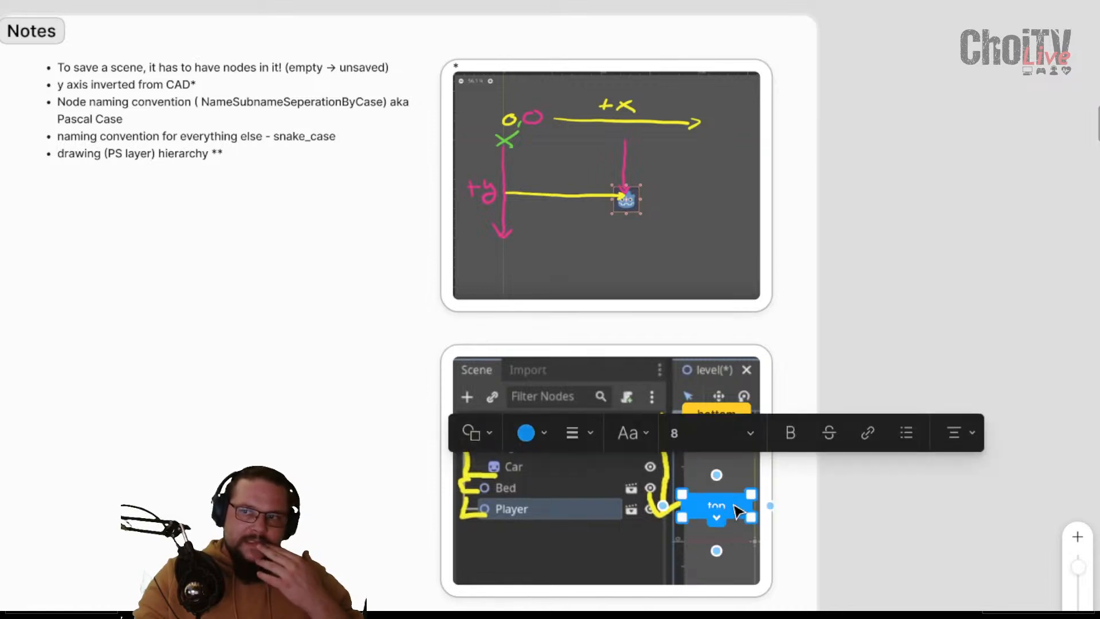
pyautogui.scroll(-1, 670, 516)
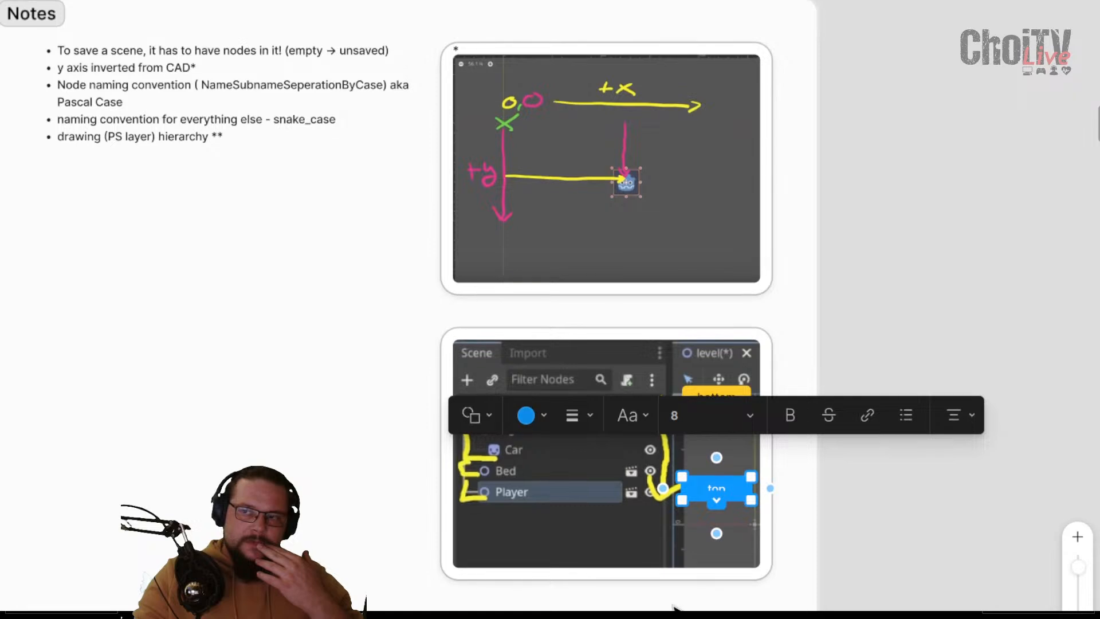
pyautogui.moveTo(659, 594); pyautogui.dragTo(761, 474)
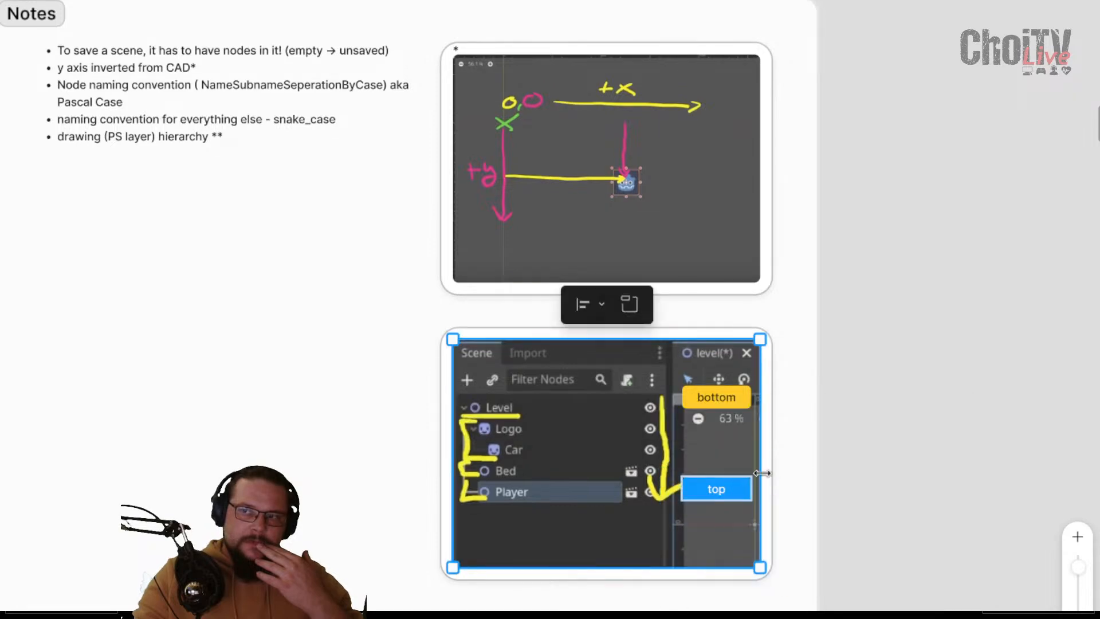
pyautogui.click(748, 455)
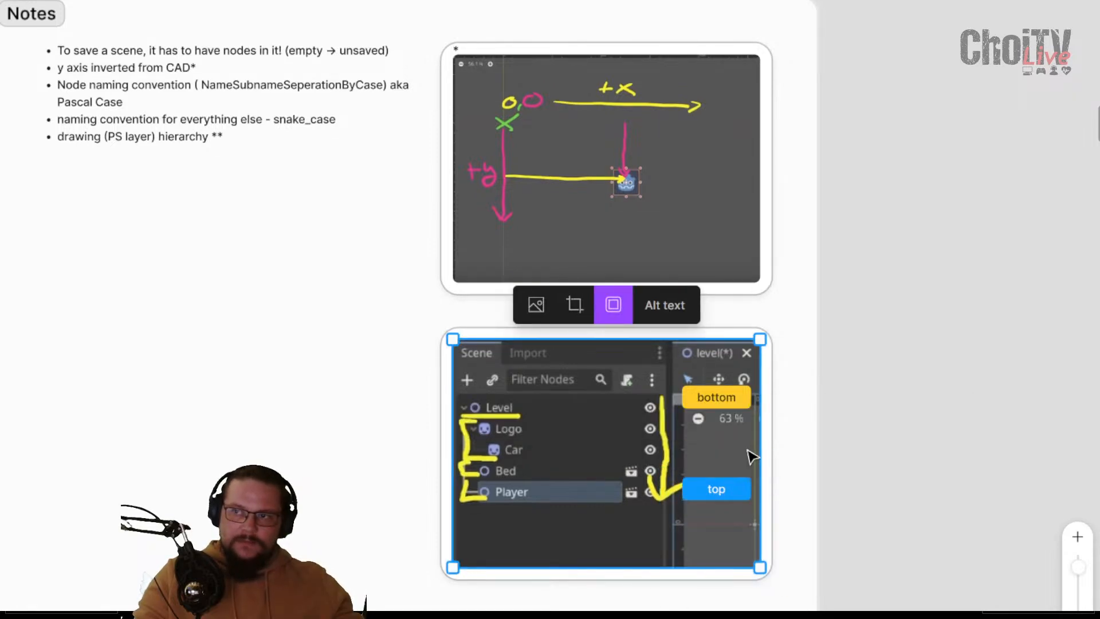
pyautogui.moveTo(656, 589); pyautogui.dragTo(777, 463)
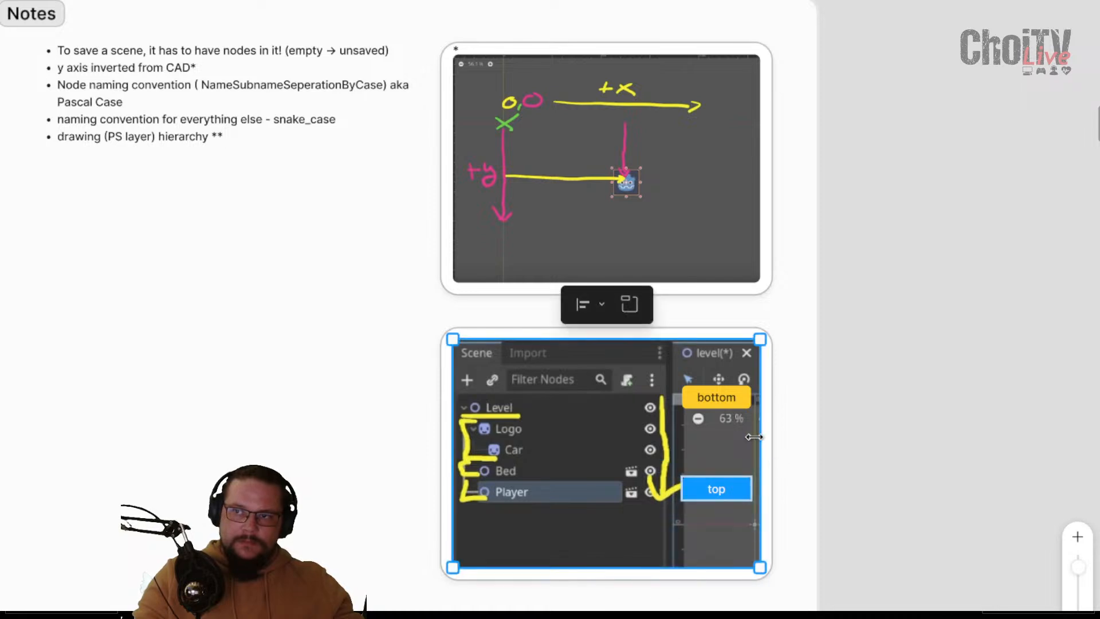
pyautogui.moveTo(738, 495)
pyautogui.mouseDown()
pyautogui.moveTo(738, 515)
pyautogui.moveTo(737, 495)
pyautogui.mouseUp()
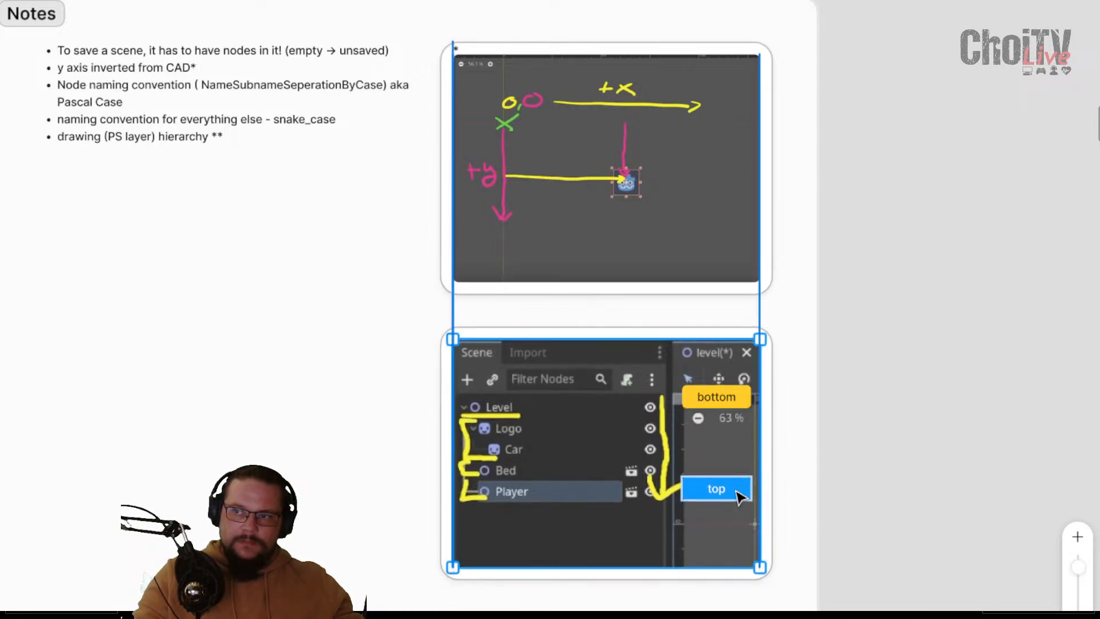
pyautogui.click(854, 474)
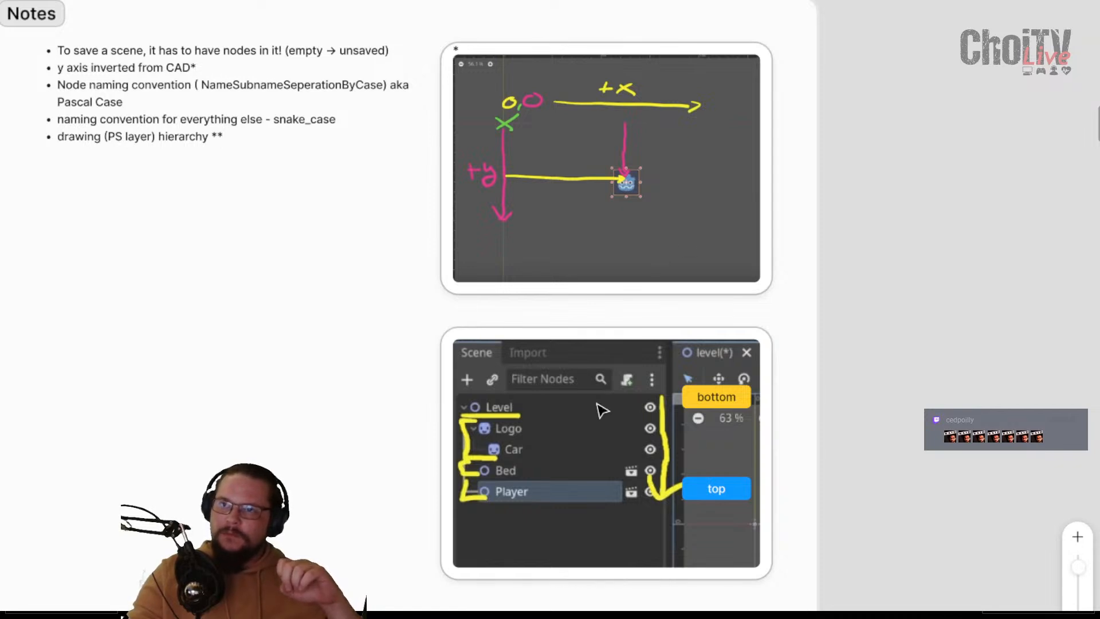
# Switch to the tutorial video and watch it from the node drawing order explanation through running the project and choosing a main scene
pyautogui.hotkey('alt', 'Tab')
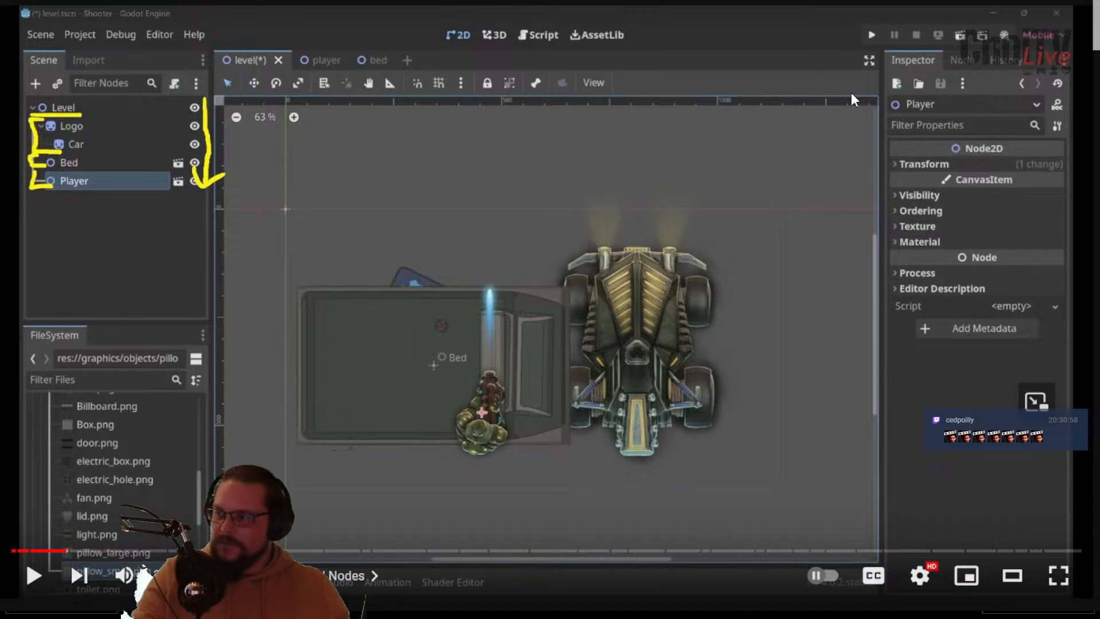
pyautogui.click(728, 166)
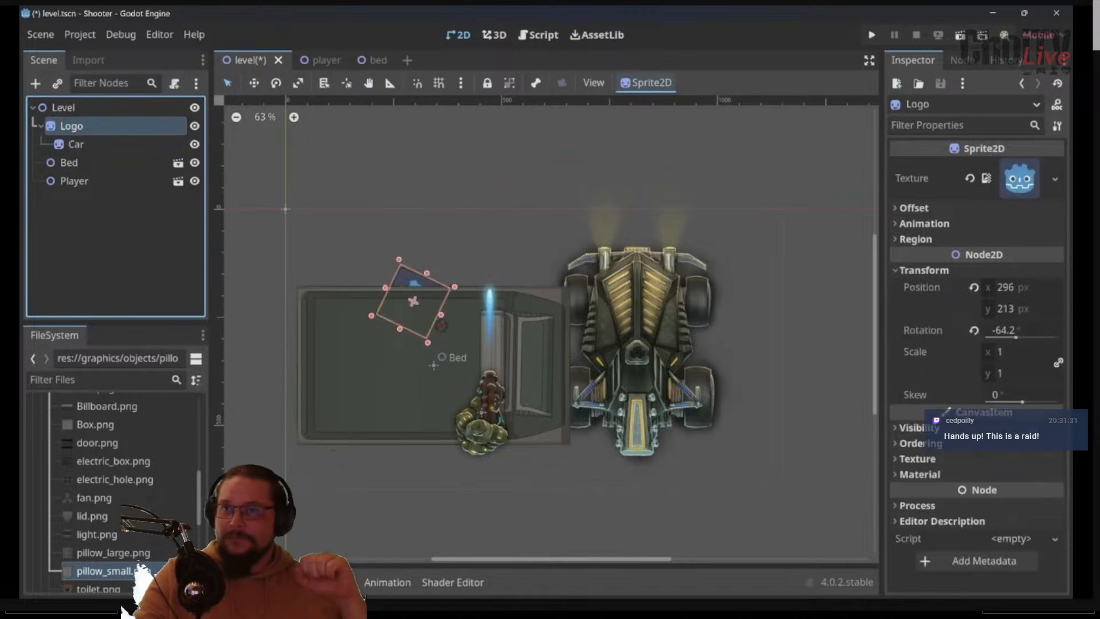
pyautogui.click(580, 256)
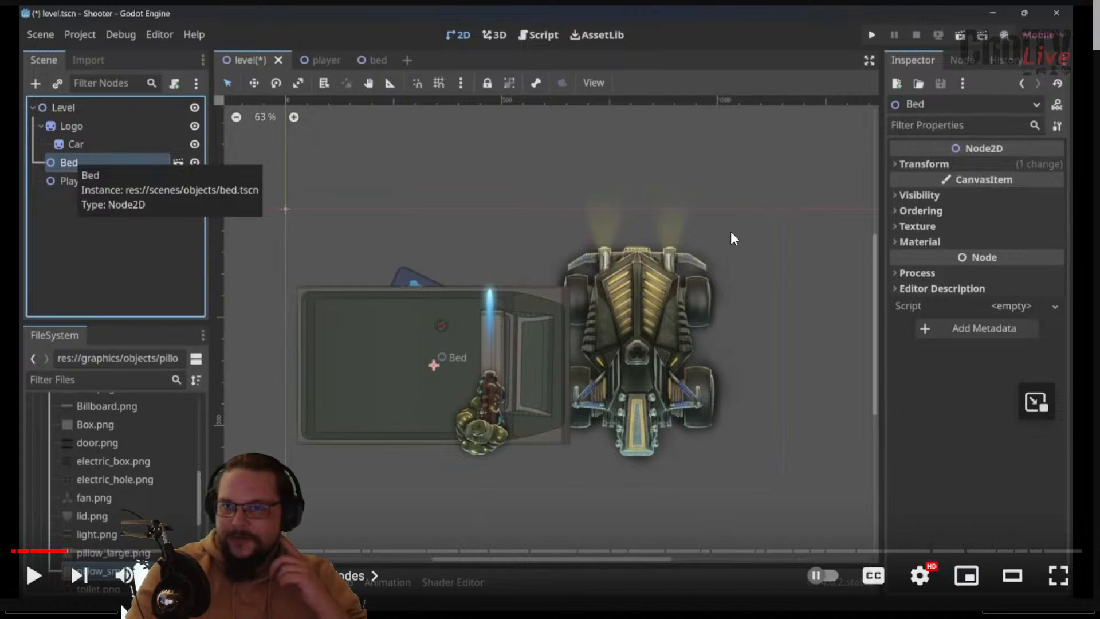
pyautogui.click(762, 198)
pyautogui.click(773, 153)
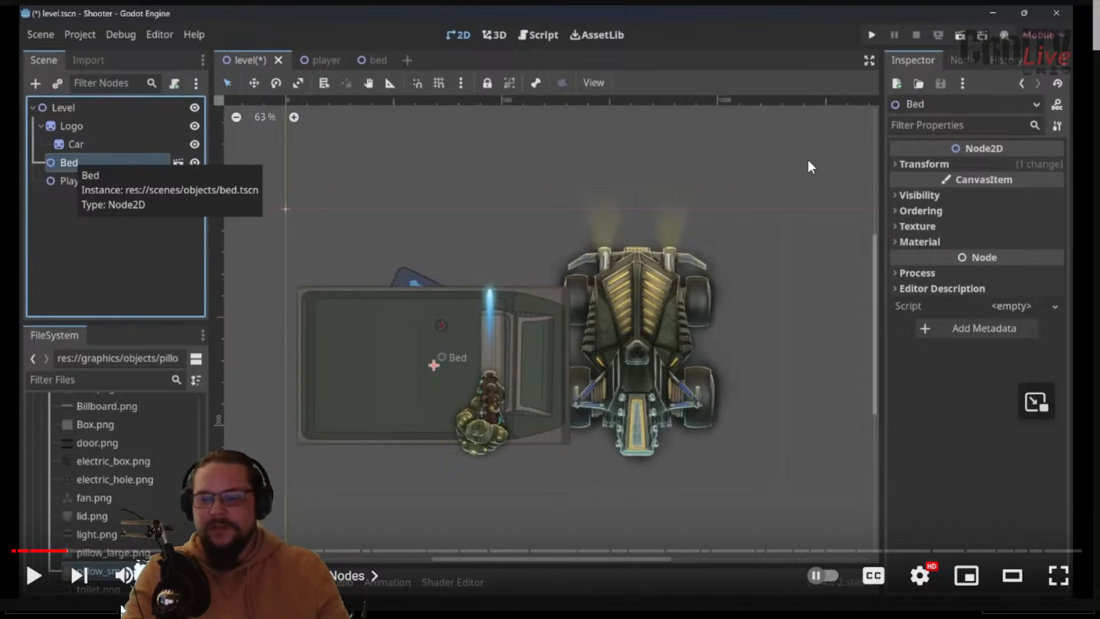
pyautogui.click(824, 155)
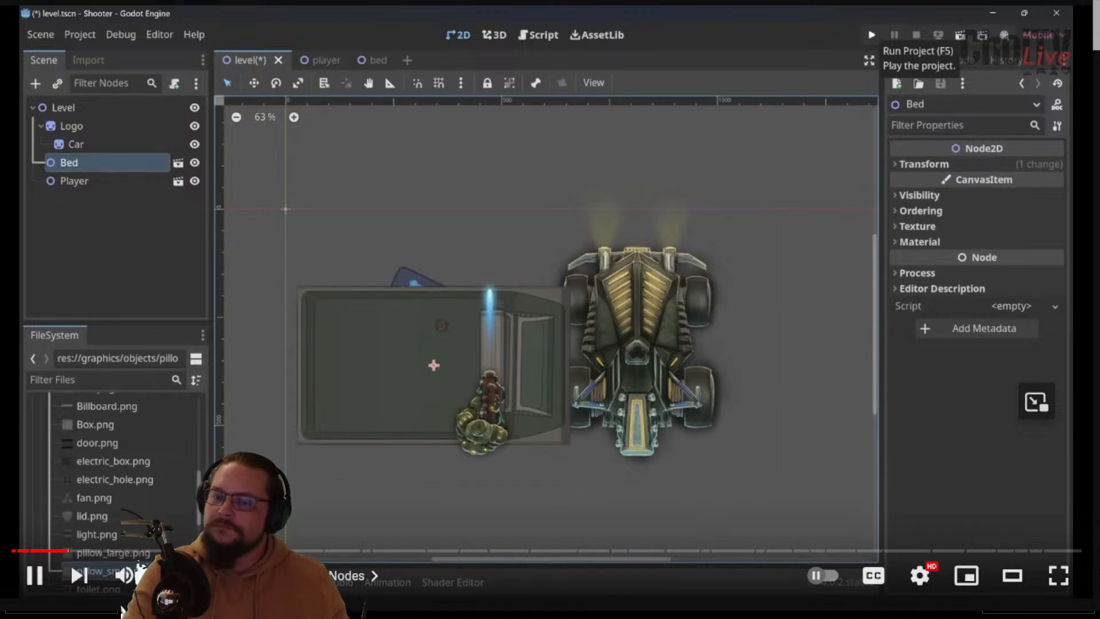
pyautogui.click(871, 35)
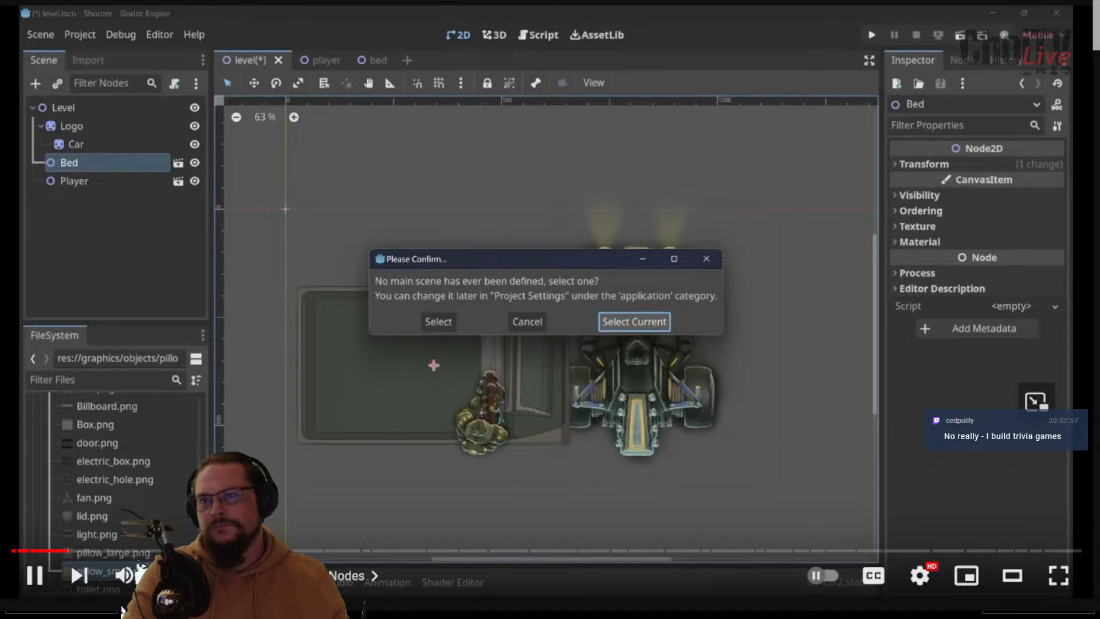
pyautogui.click(458, 210)
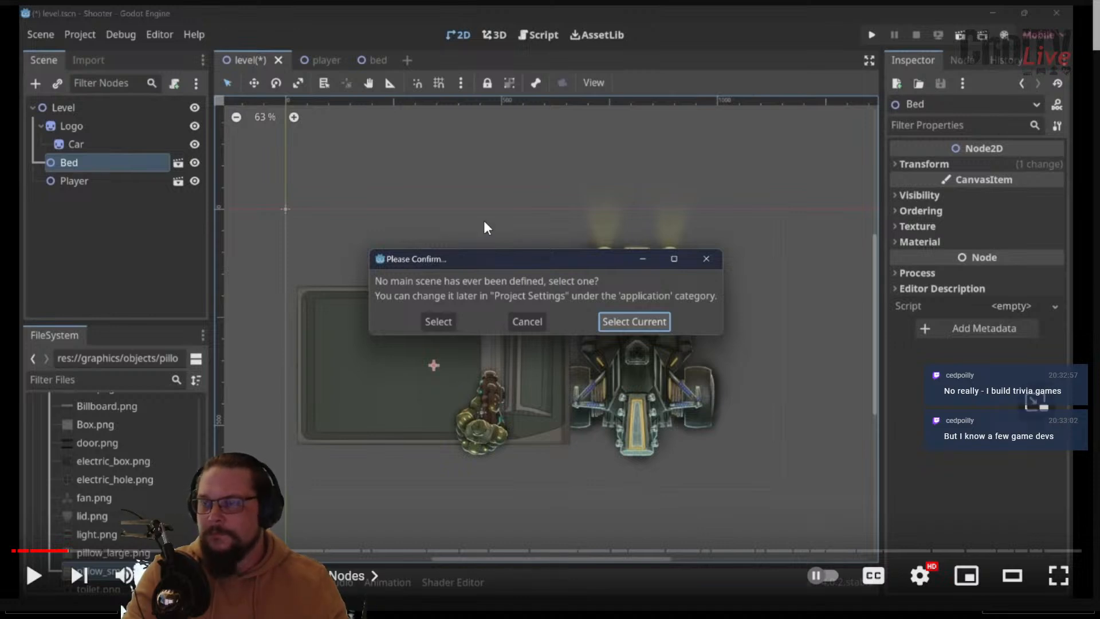
pyautogui.click(570, 184)
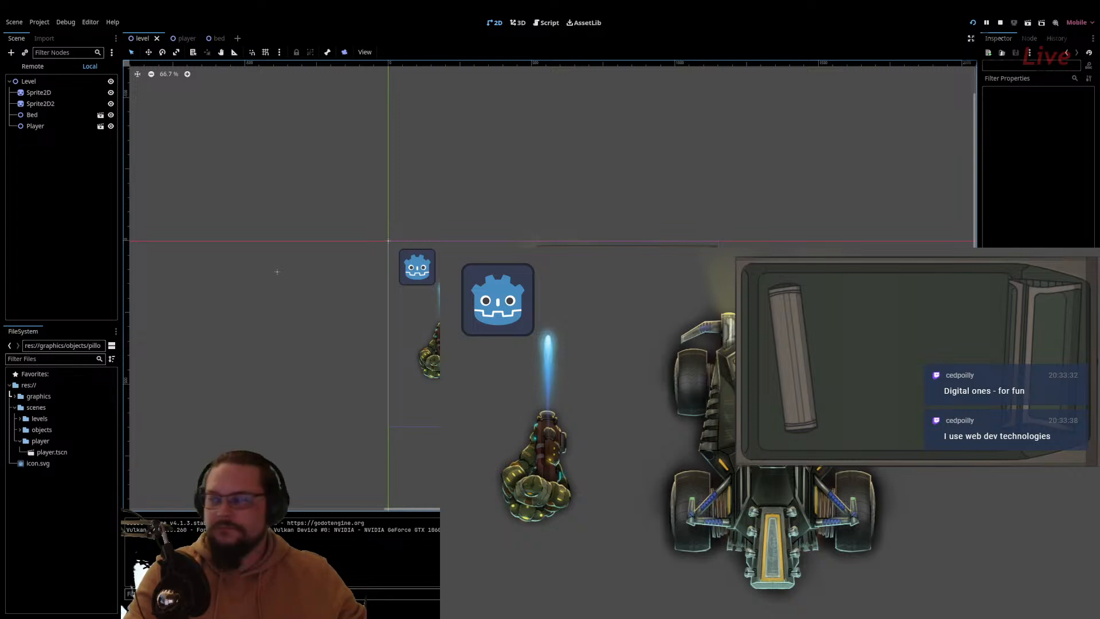
# Stop the running Godot project and switch back to the tutorial video
pyautogui.press('F8')
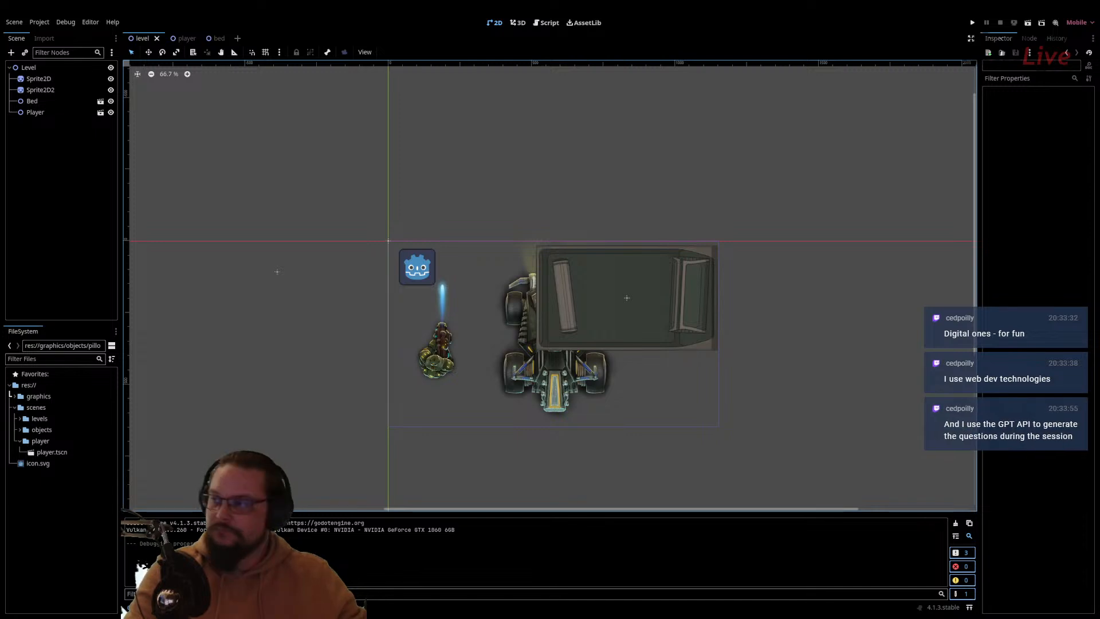
pyautogui.hotkey('alt', 'Tab')
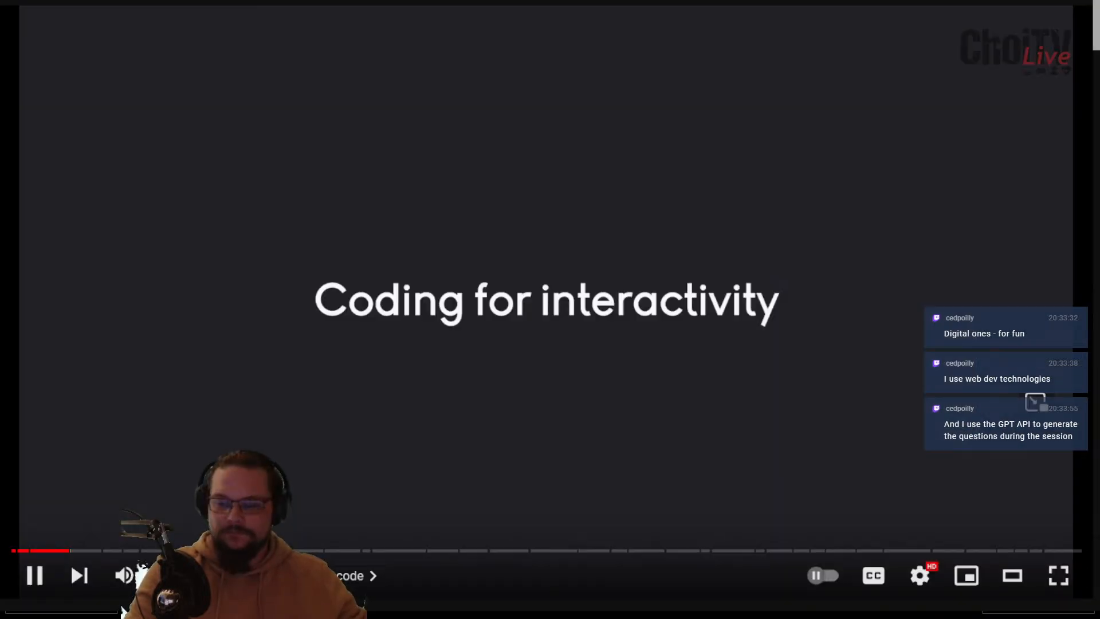
# Watch the "Coding for interactivity" introduction and pause the video on the slide listing the two problems
pyautogui.click(499, 383)
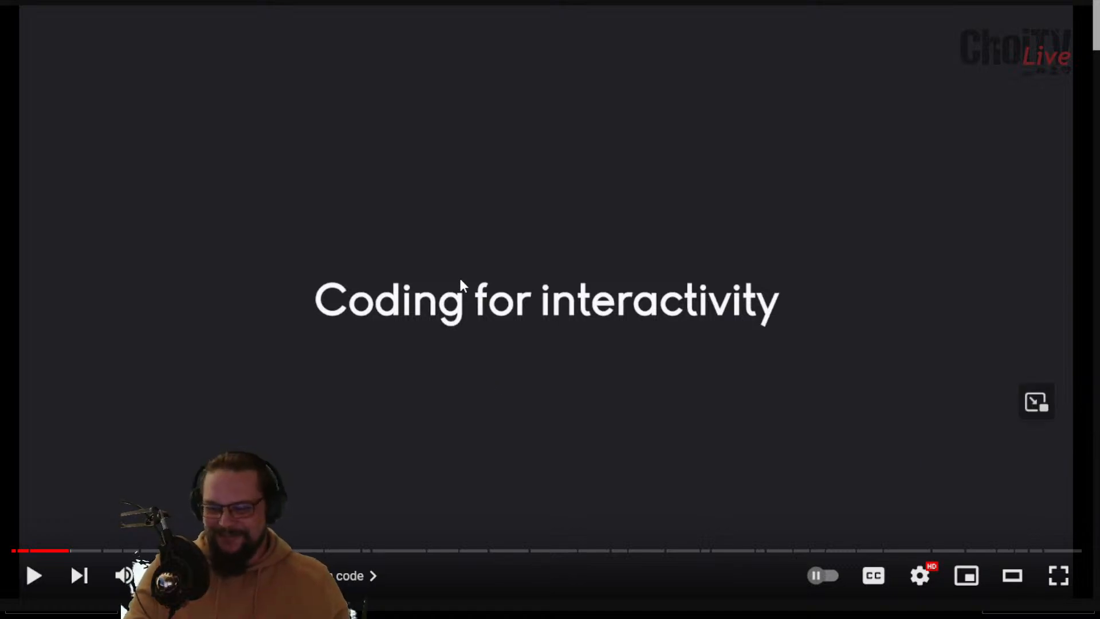
pyautogui.click(486, 265)
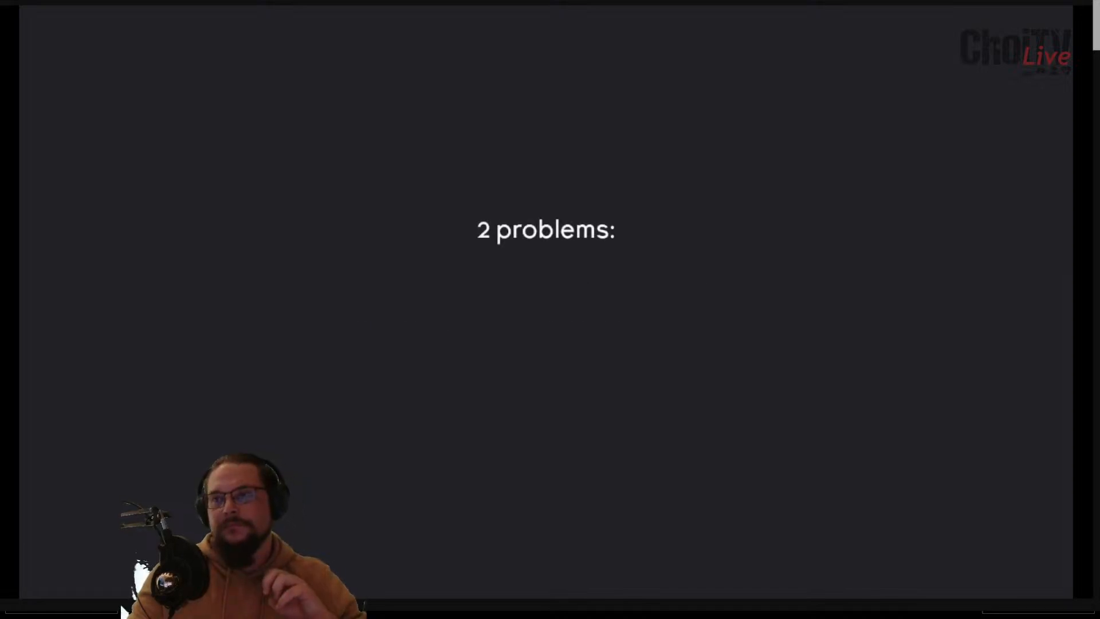
pyautogui.click(789, 109)
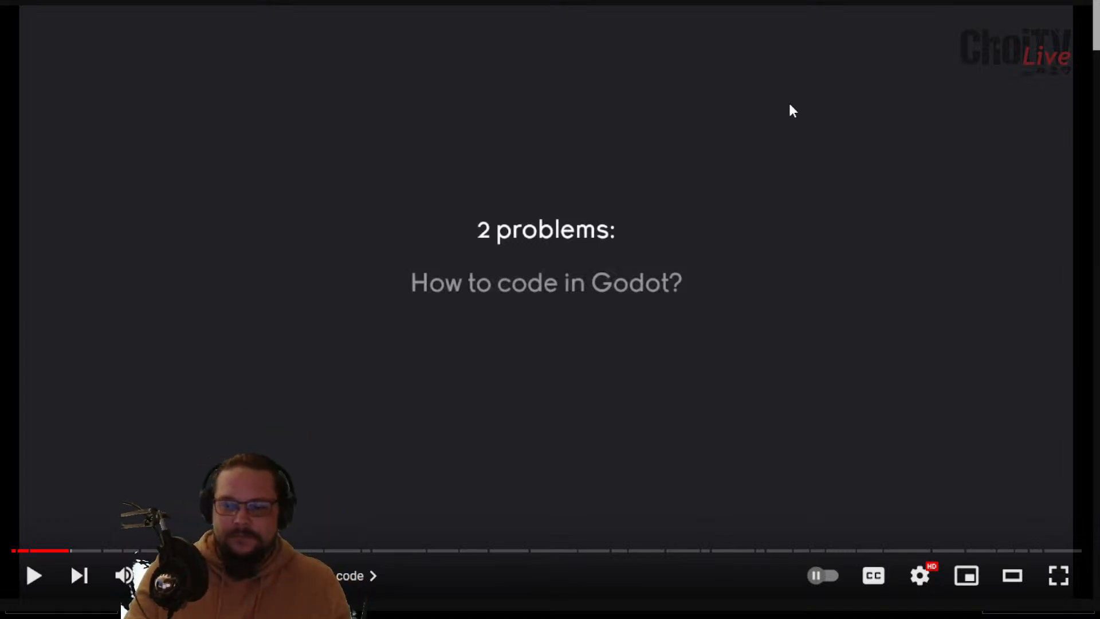
pyautogui.click(789, 105)
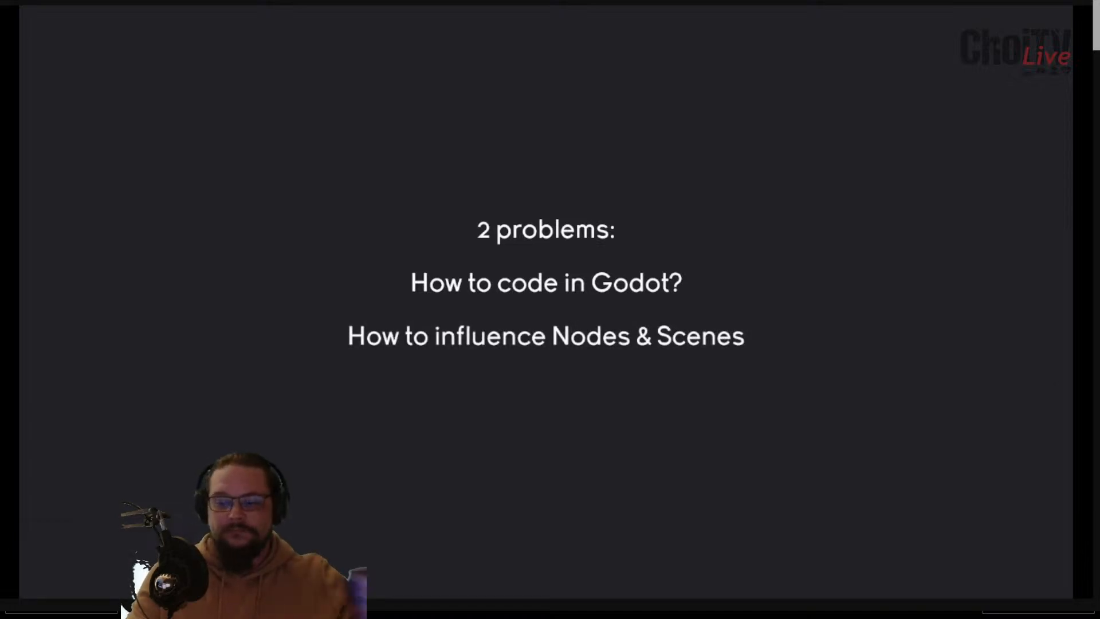
pyautogui.click(704, 119)
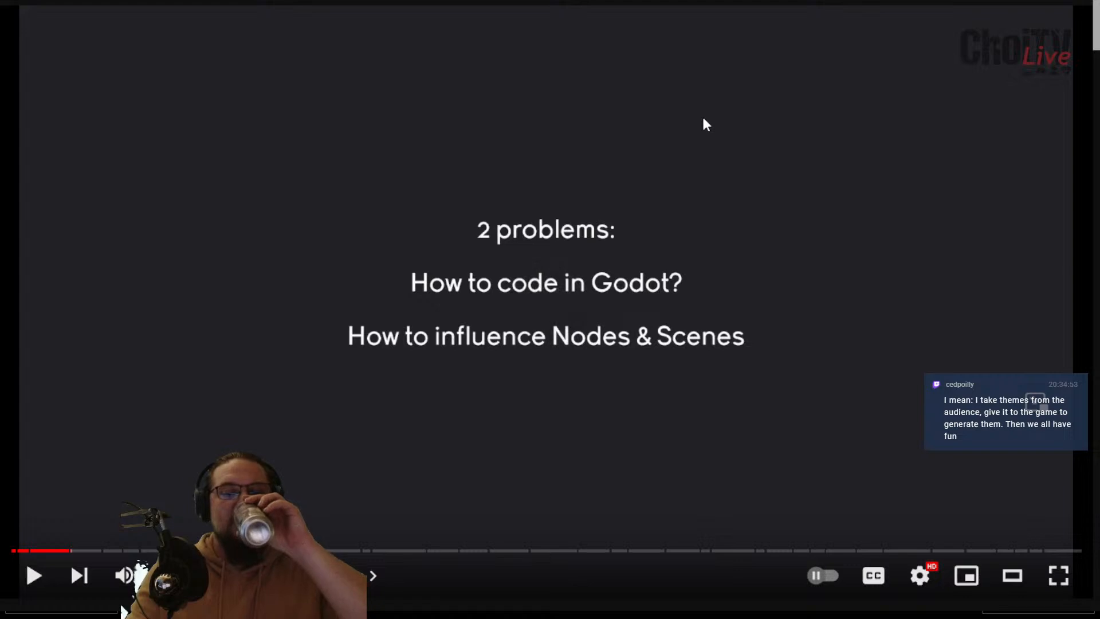
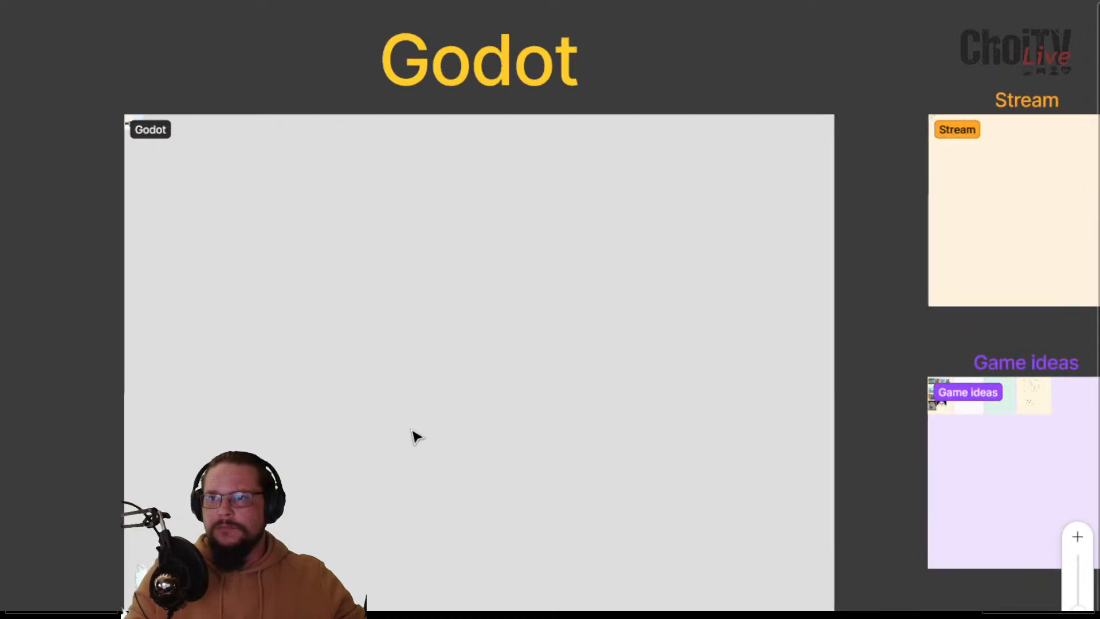
# Look over the whiteboard's Godot, Stream and Game ideas sections and the Glossary, Keyboard shortcuts and Notes areas inside Godot
pyautogui.scroll(-6, 887, 226)
pyautogui.moveTo(887, 221); pyautogui.dragTo(534, 463, button='middle')
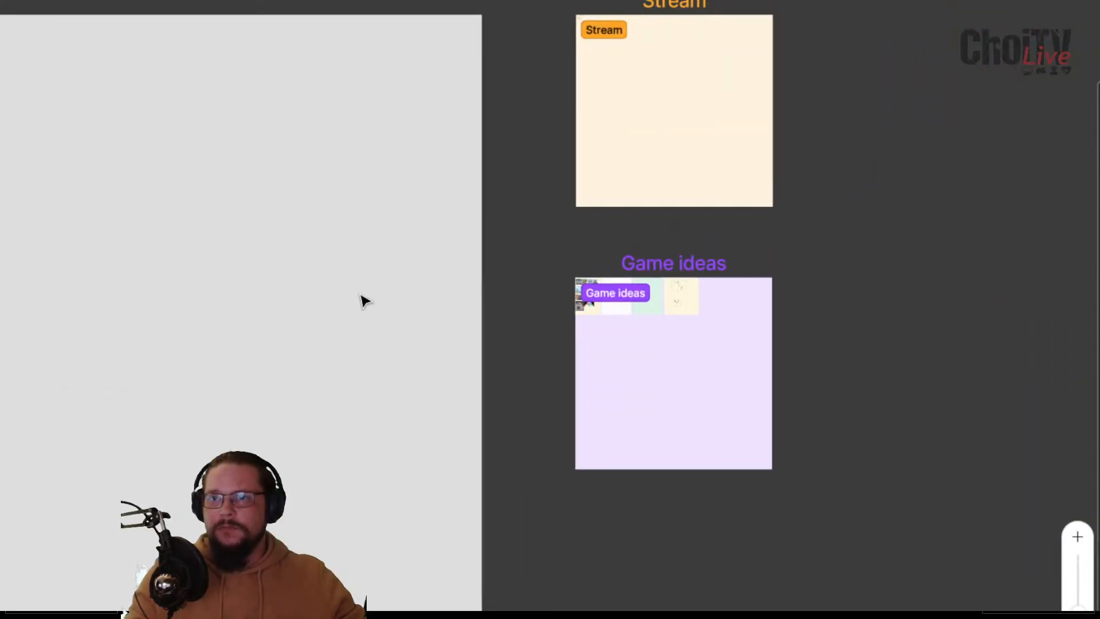
pyautogui.moveTo(297, 299); pyautogui.dragTo(650, 399, button='middle')
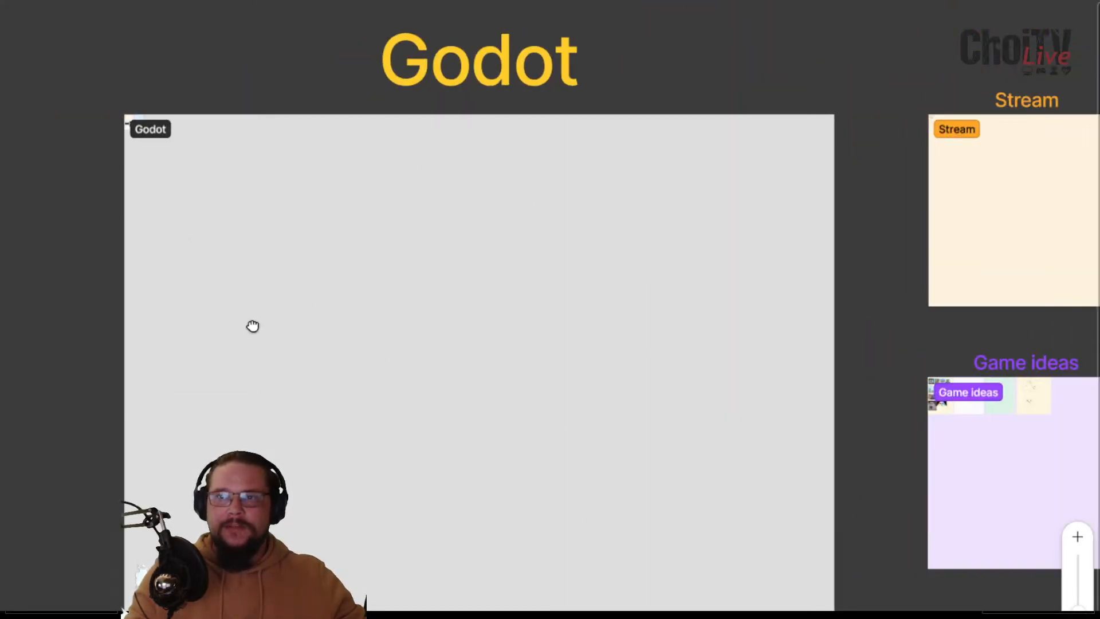
pyautogui.keyDown('ctrl'); pyautogui.scroll(5, 142, 124); pyautogui.keyUp('ctrl')
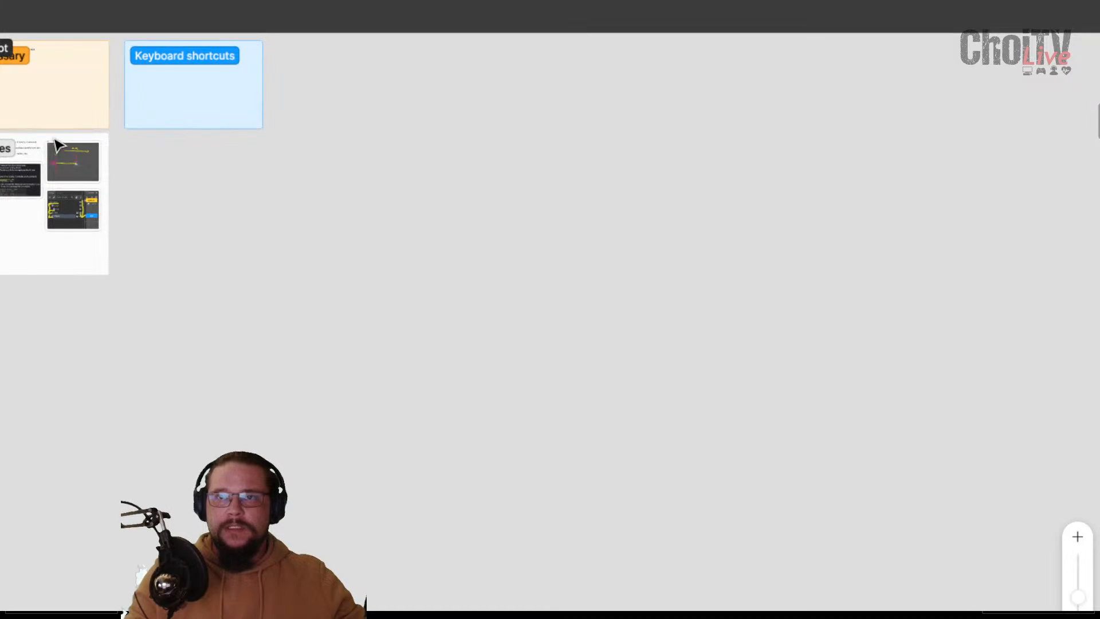
pyautogui.moveTo(162, 275); pyautogui.dragTo(332, 405, button='middle')
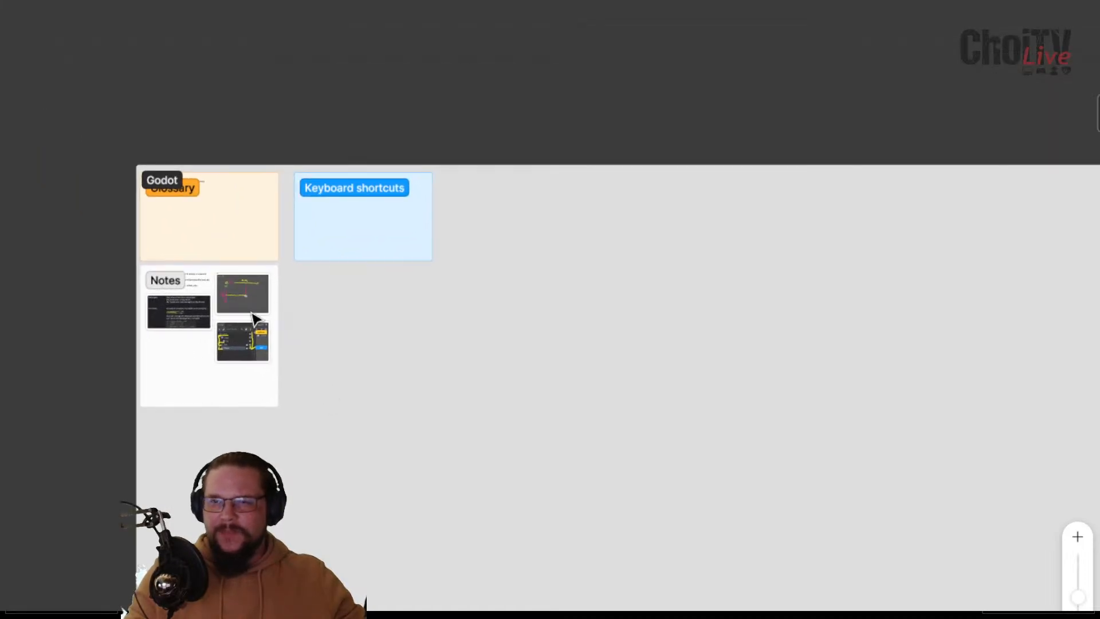
pyautogui.keyDown('ctrl'); pyautogui.scroll(-5, 200, 295); pyautogui.keyUp('ctrl')
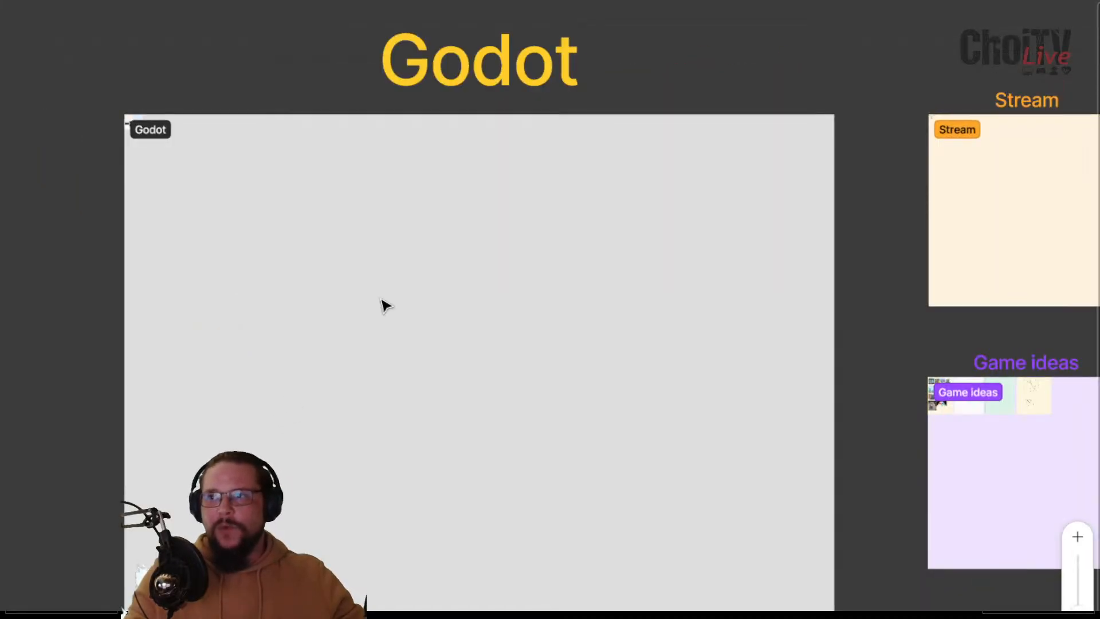
pyautogui.click(126, 131)
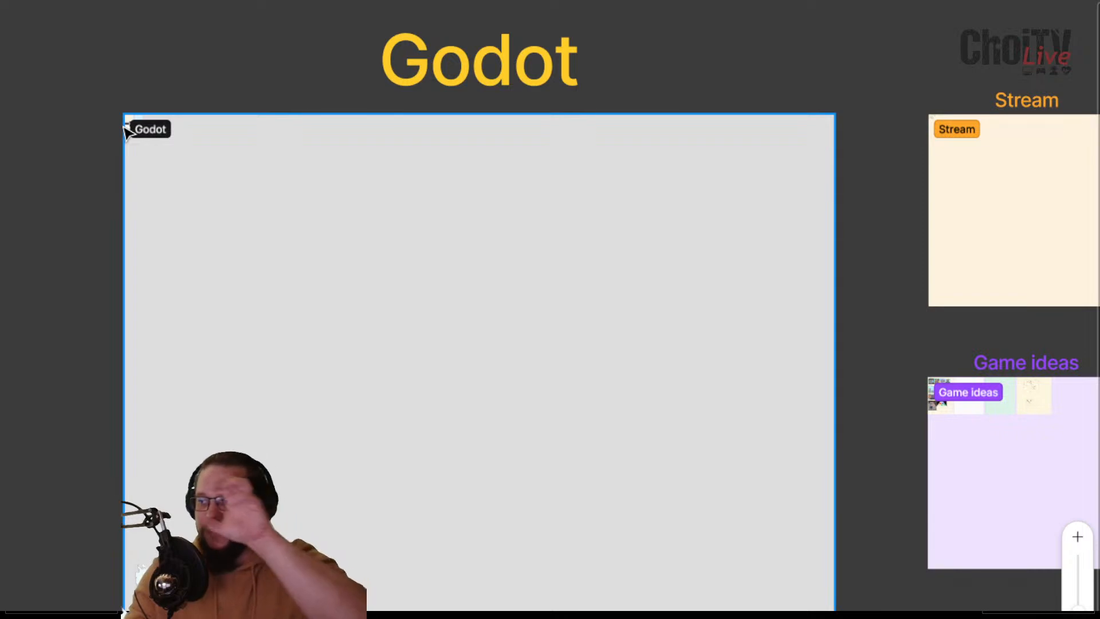
pyautogui.click(123, 81)
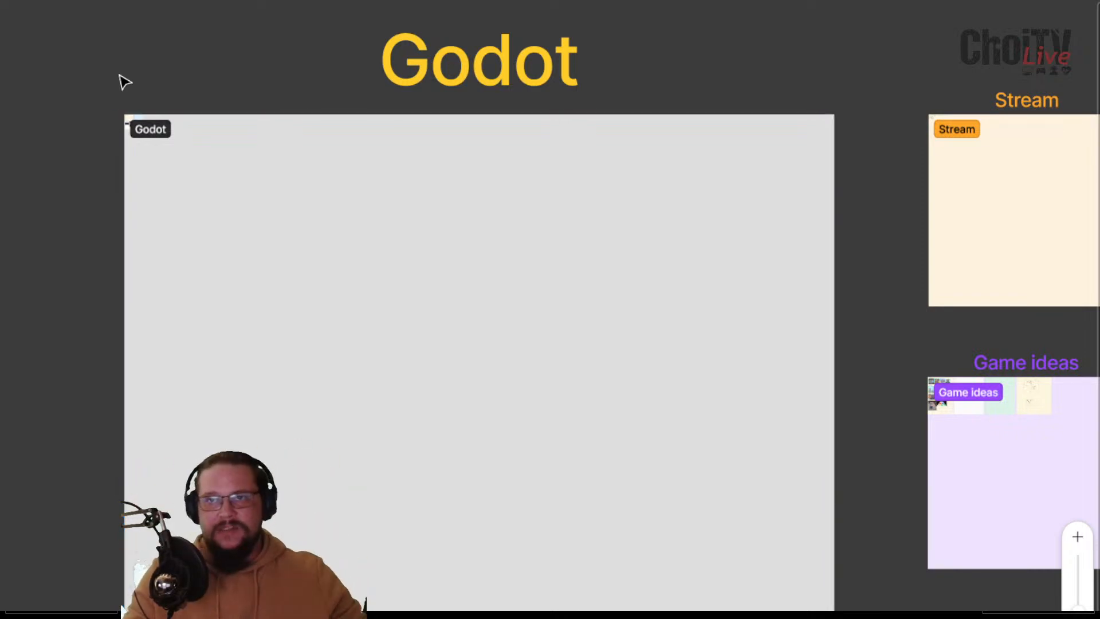
# Duplicate the asterisk marker from the y-axis screenshot to above the scene tree screenshot in Notes and change its text to "**"
pyautogui.click(132, 127)
pyautogui.keyDown('ctrl'); pyautogui.scroll(5, 133, 126); pyautogui.keyUp('ctrl')
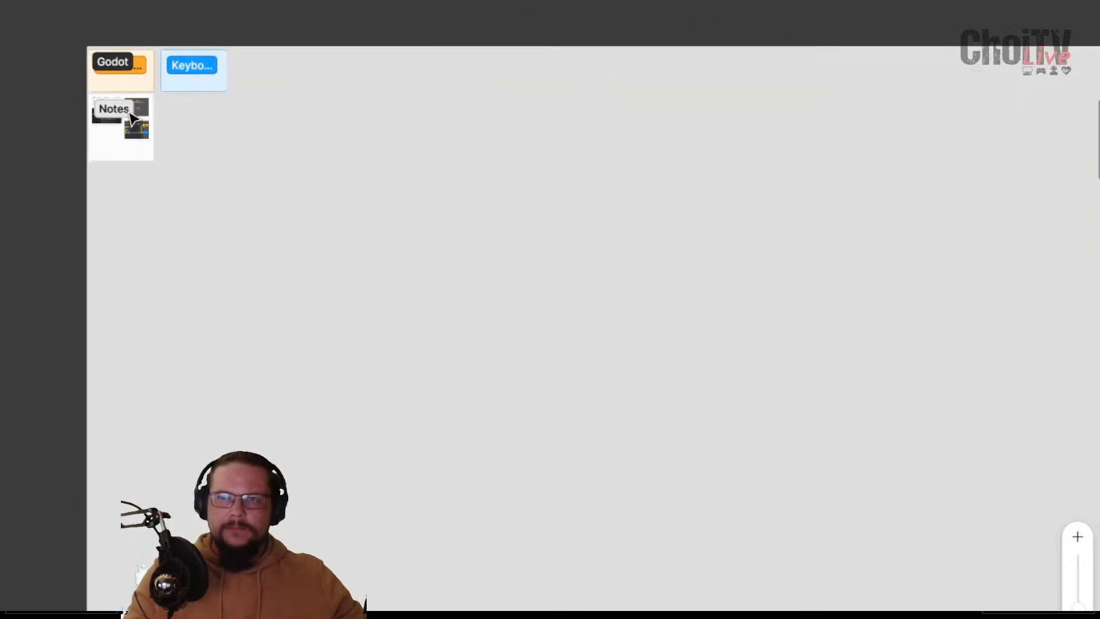
pyautogui.keyDown('ctrl'); pyautogui.scroll(5, 133, 130); pyautogui.keyUp('ctrl')
pyautogui.moveTo(159, 229); pyautogui.dragTo(440, 427, button='middle')
pyautogui.keyDown('ctrl'); pyautogui.scroll(3, 255, 235); pyautogui.keyUp('ctrl')
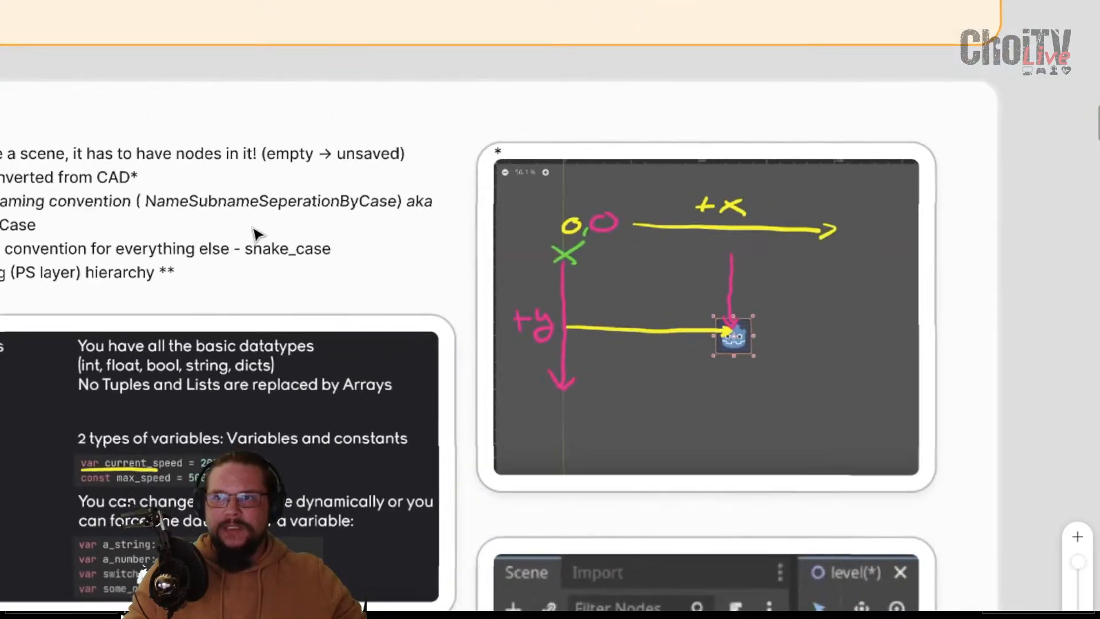
pyautogui.moveTo(418, 345); pyautogui.dragTo(507, 297, button='middle')
pyautogui.click(570, 112)
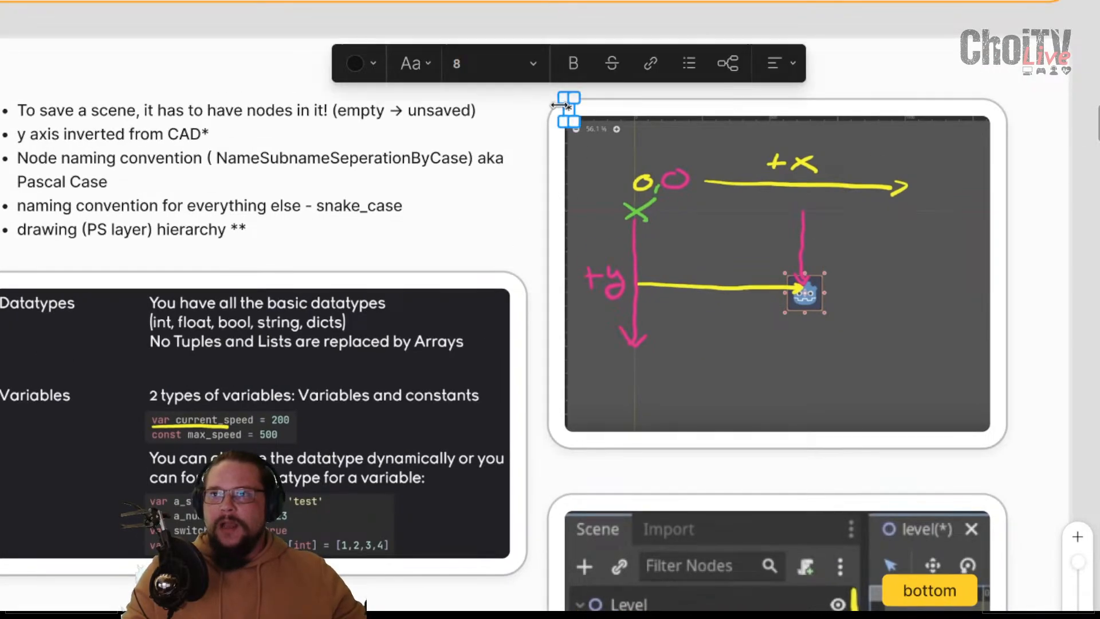
pyautogui.moveTo(607, 166); pyautogui.dragTo(568, 497)
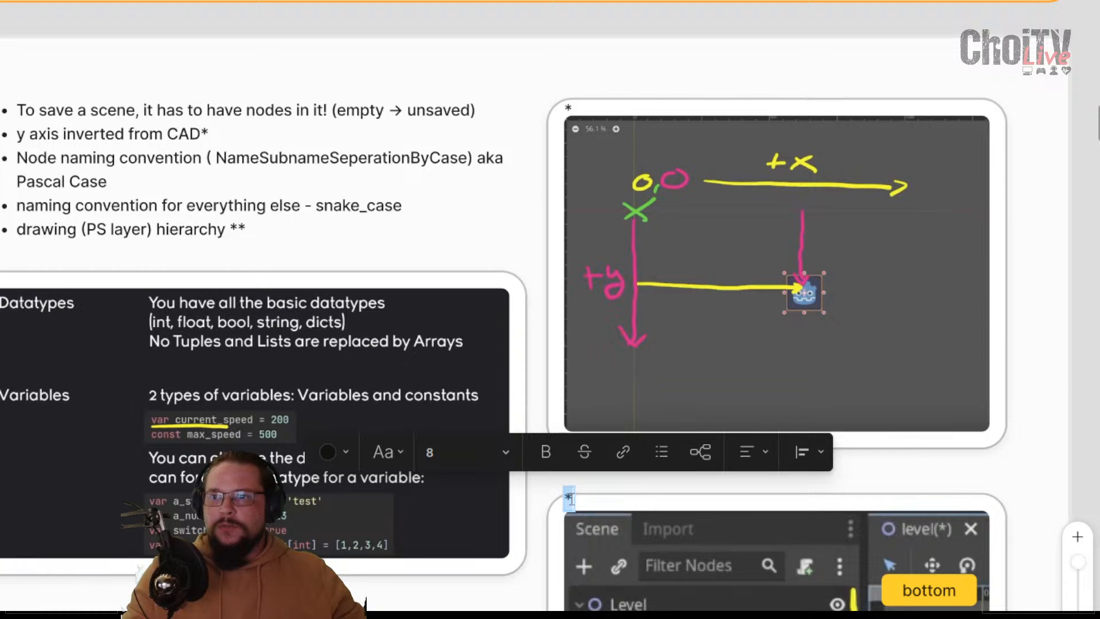
pyautogui.write('**')
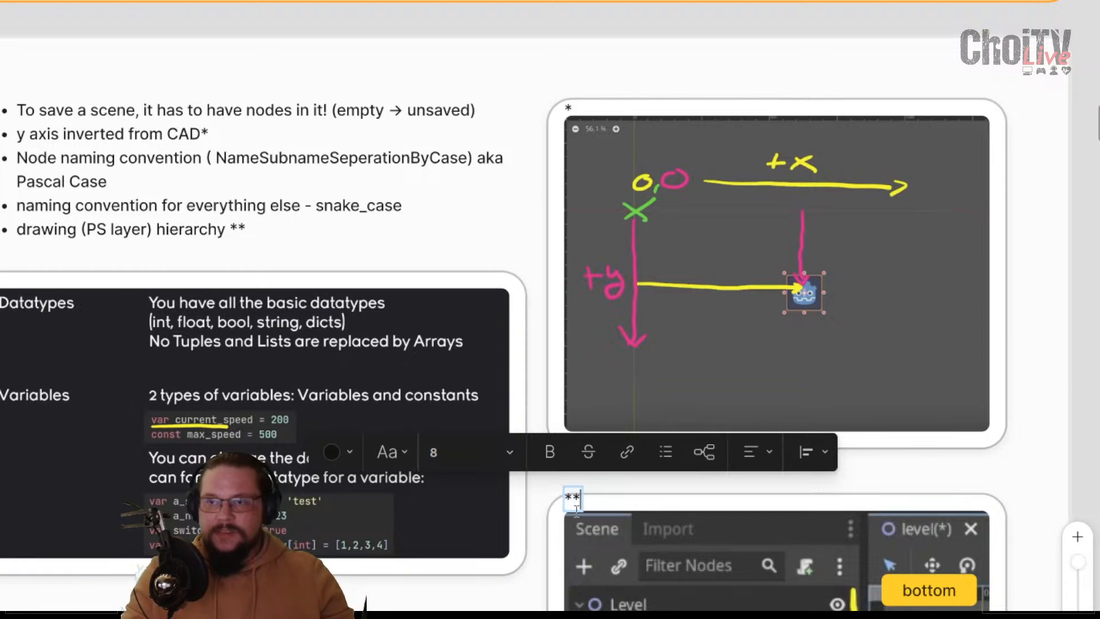
# Finish editing the "**" marker and nudge it slightly downward above the scene tree screenshot in Notes
pyautogui.press('Escape')
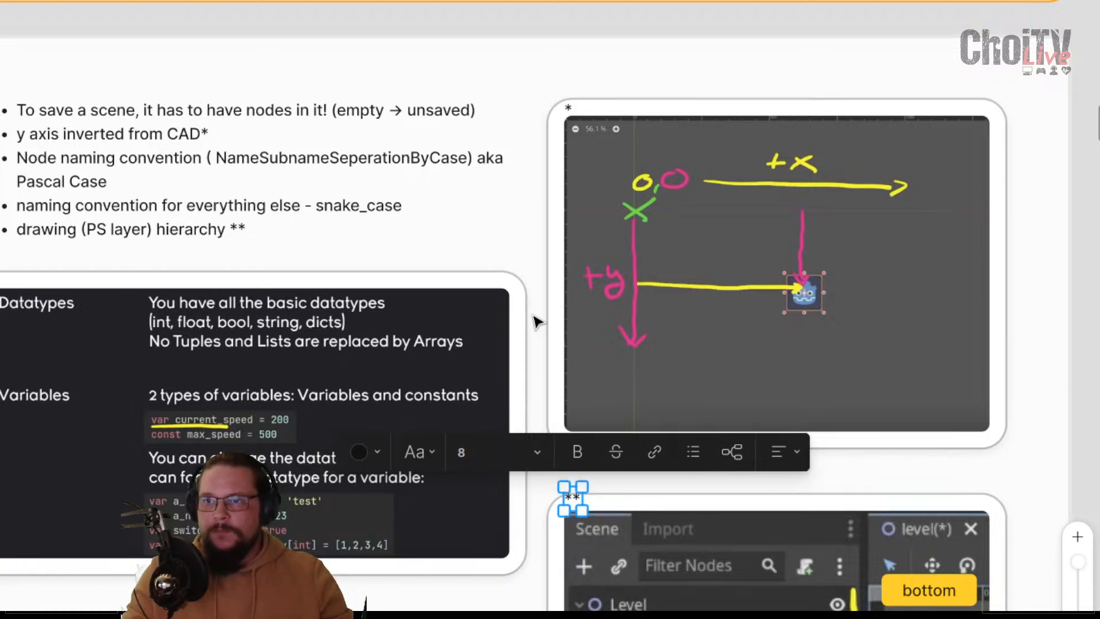
pyautogui.click(537, 159)
pyautogui.keyDown('ctrl'); pyautogui.scroll(-3, 594, 312); pyautogui.keyUp('ctrl')
pyautogui.keyDown('ctrl'); pyautogui.scroll(5, 579, 515); pyautogui.keyUp('ctrl')
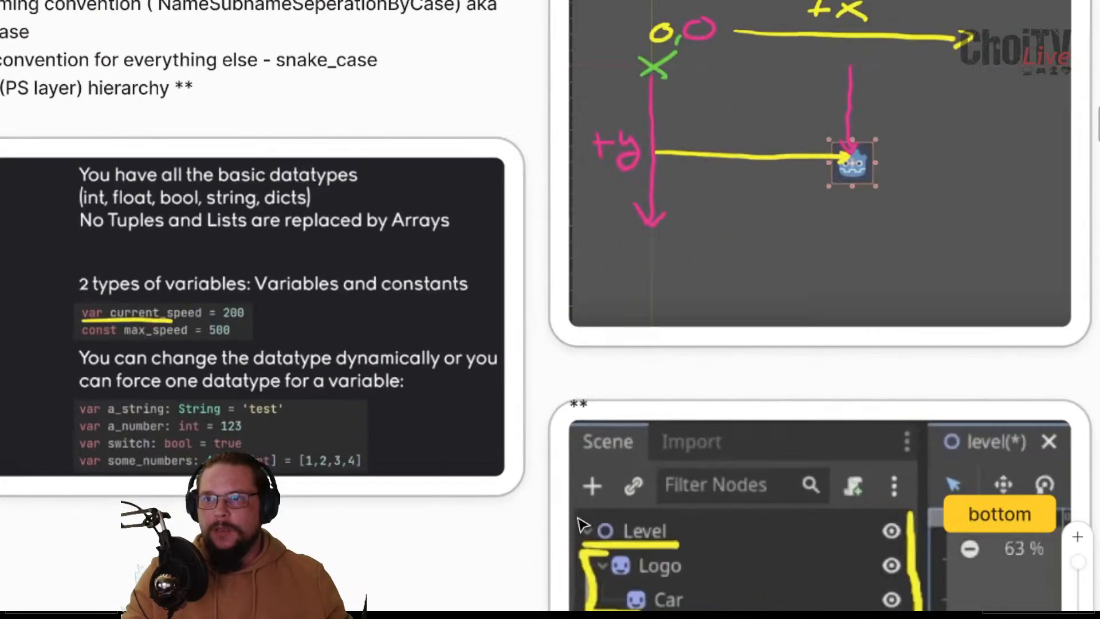
pyautogui.click(579, 404)
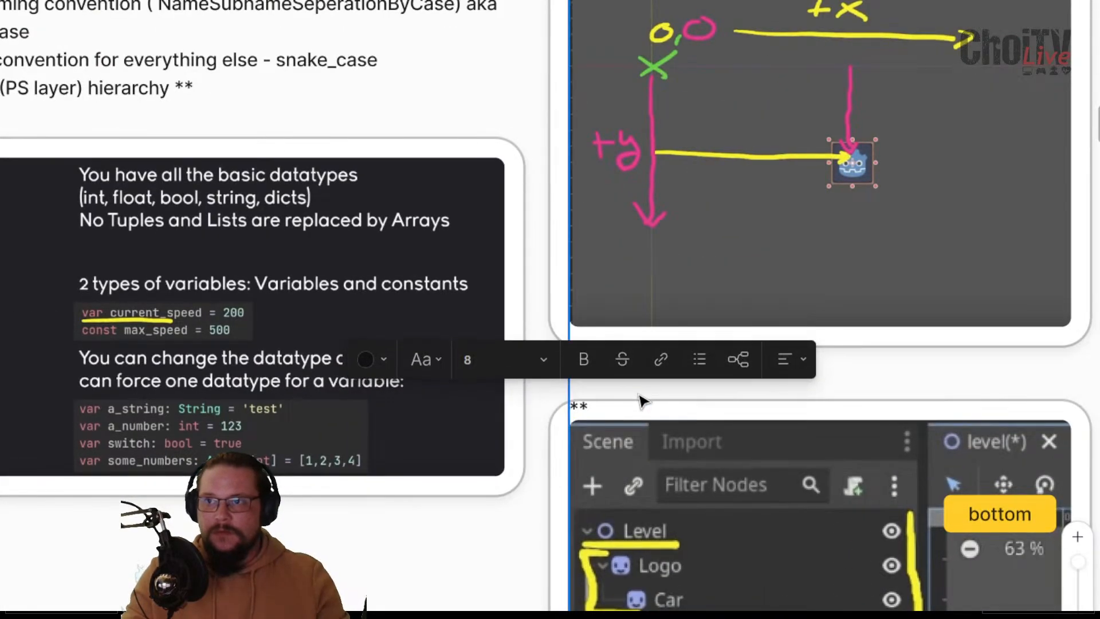
pyautogui.press('Down')
pyautogui.click(917, 383)
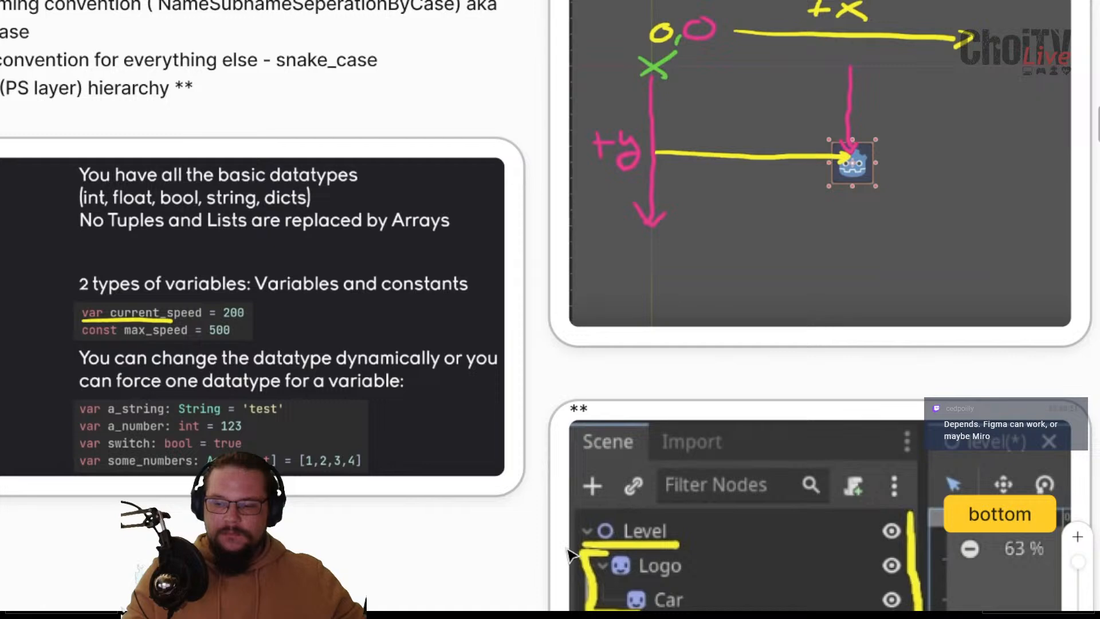
# Review the Notes section, comparing its datatypes and variables screenshot with the paused tutorial slide
pyautogui.keyDown('ctrl'); pyautogui.scroll(-3, 570, 553); pyautogui.keyUp('ctrl')
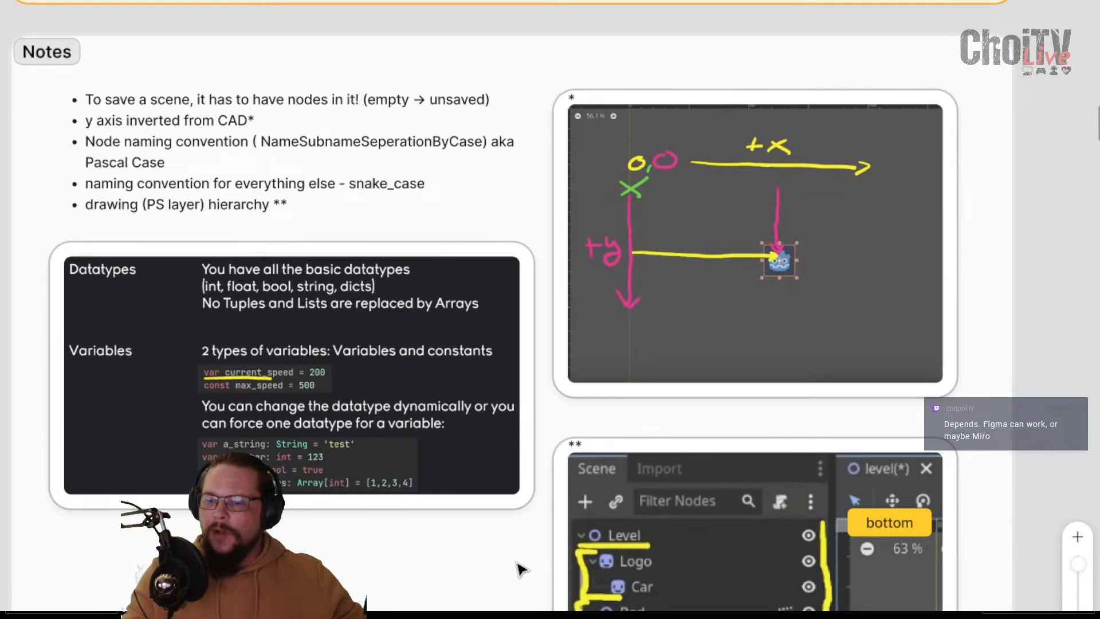
pyautogui.scroll(-3, 521, 553)
pyautogui.keyDown('ctrl'); pyautogui.scroll(-2, 609, 452); pyautogui.keyUp('ctrl')
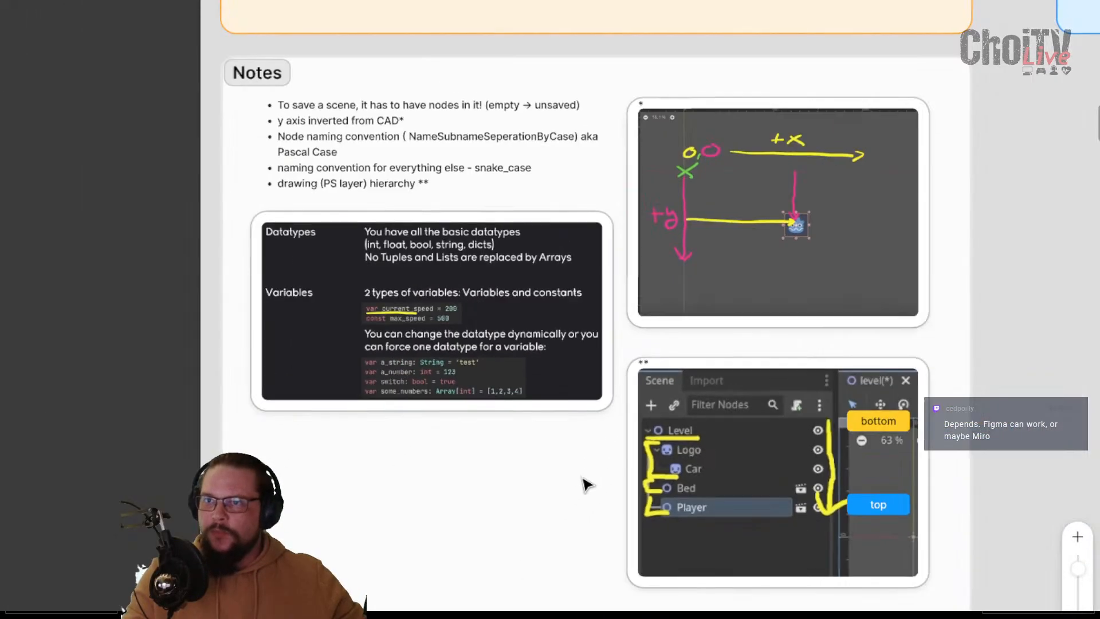
pyautogui.hscroll(2, 528, 500)
pyautogui.scroll(-1, 527, 501)
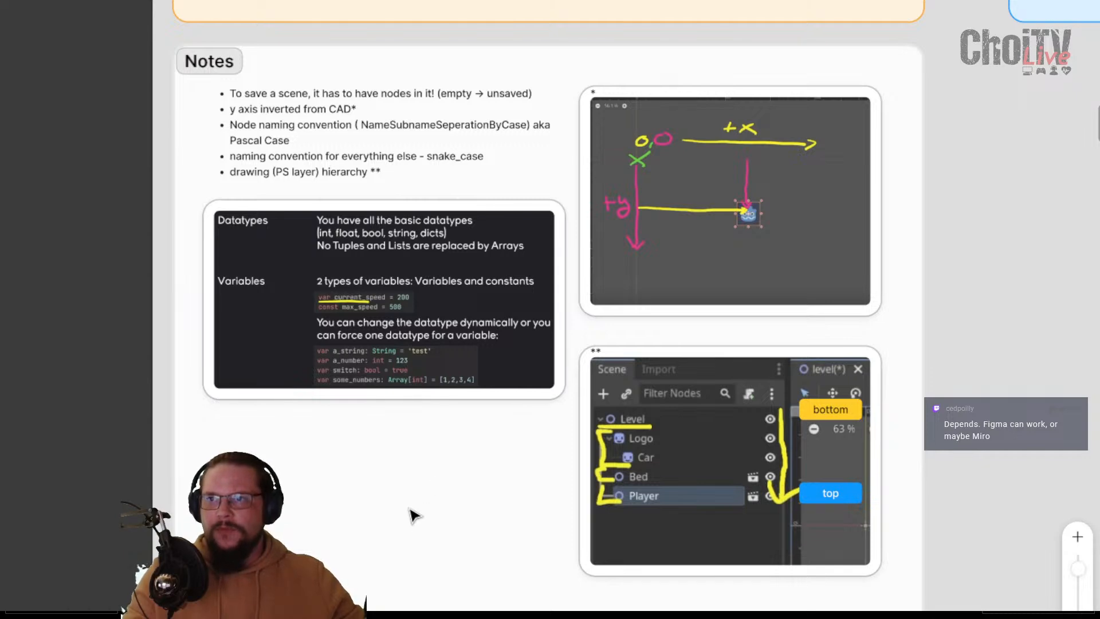
pyautogui.moveTo(410, 509); pyautogui.dragTo(412, 533, button='middle')
pyautogui.hotkey('ctrl', 'Tab')
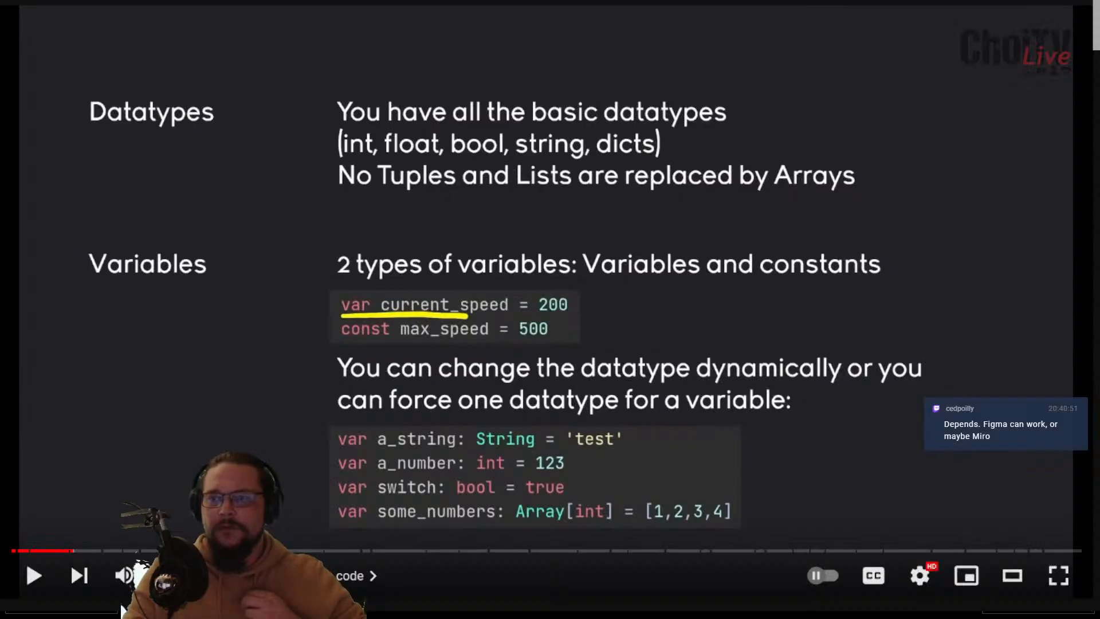
pyautogui.hotkey('ctrl', 'Tab')
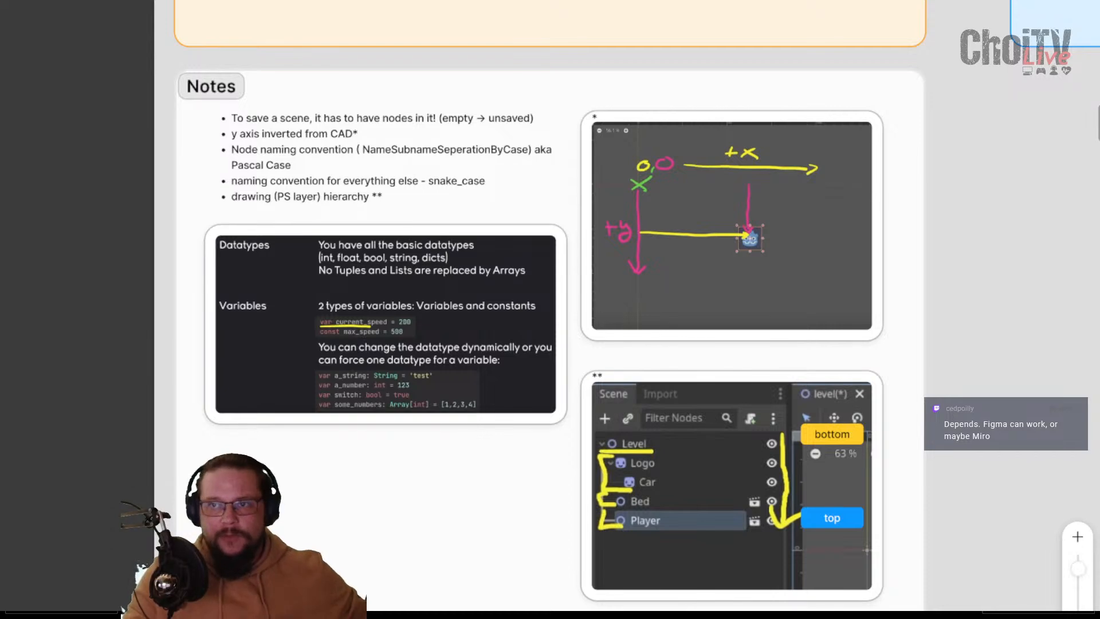
# Look through the Game ideas section and examine the area beside the Sky Dive Gunman sketches
pyautogui.moveTo(908, 319); pyautogui.dragTo(235, 199, button='middle')
pyautogui.scroll(-10, 232, 197)
pyautogui.moveTo(1060, 556); pyautogui.dragTo(985, 379, button='middle')
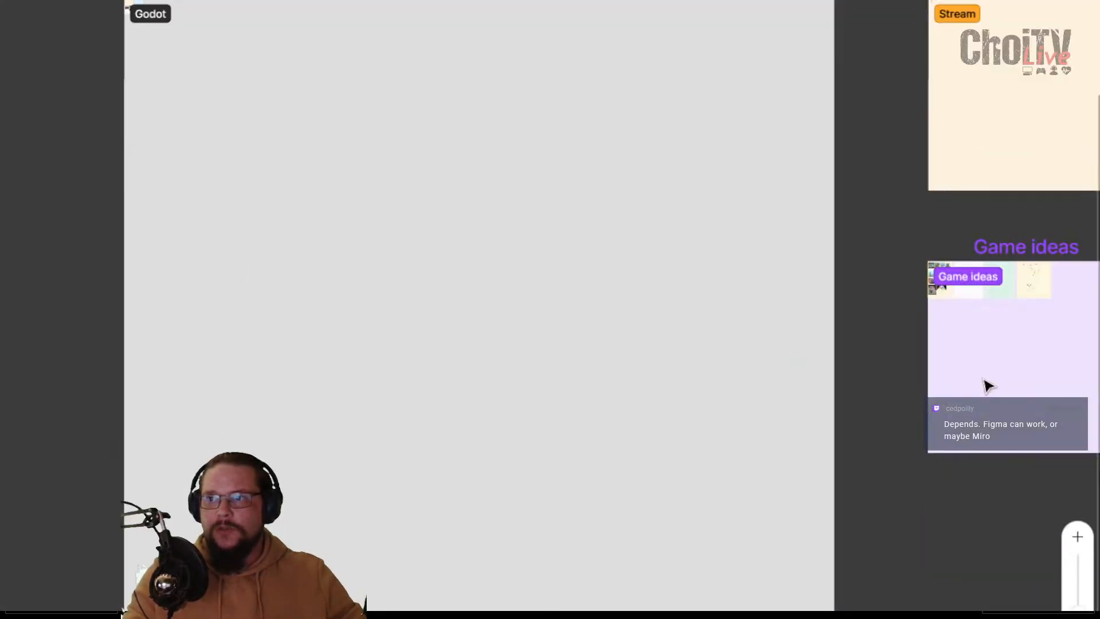
pyautogui.moveTo(996, 286); pyautogui.dragTo(545, 338, button='middle')
pyautogui.scroll(10, 436, 336)
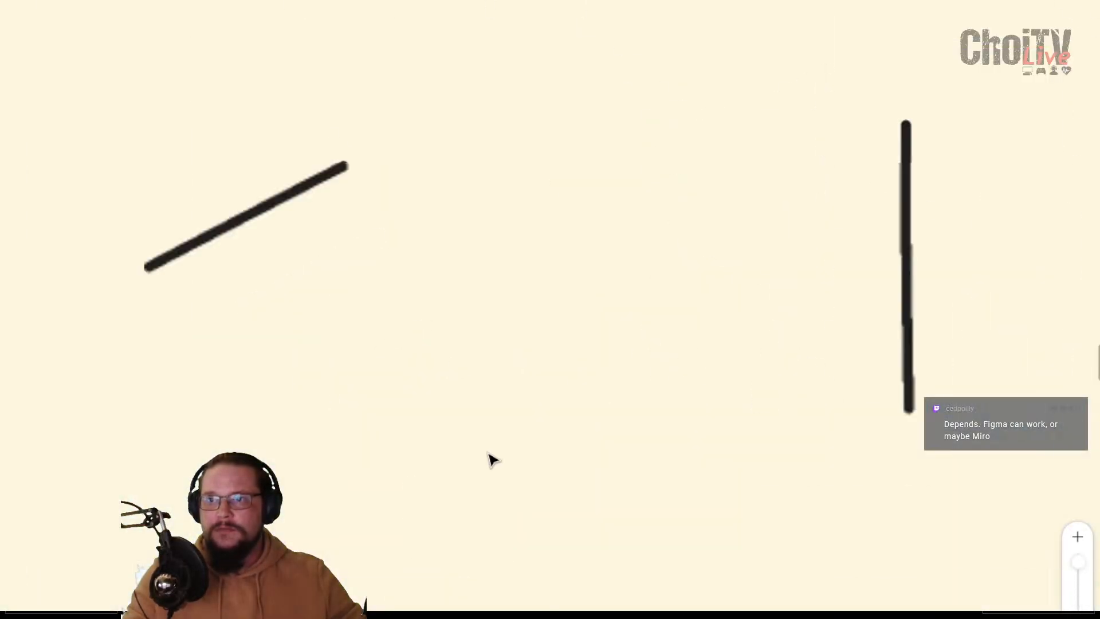
pyautogui.scroll(-10, 336, 162)
pyautogui.moveTo(488, 455); pyautogui.dragTo(363, 209, button='middle')
pyautogui.scroll(10, 361, 212)
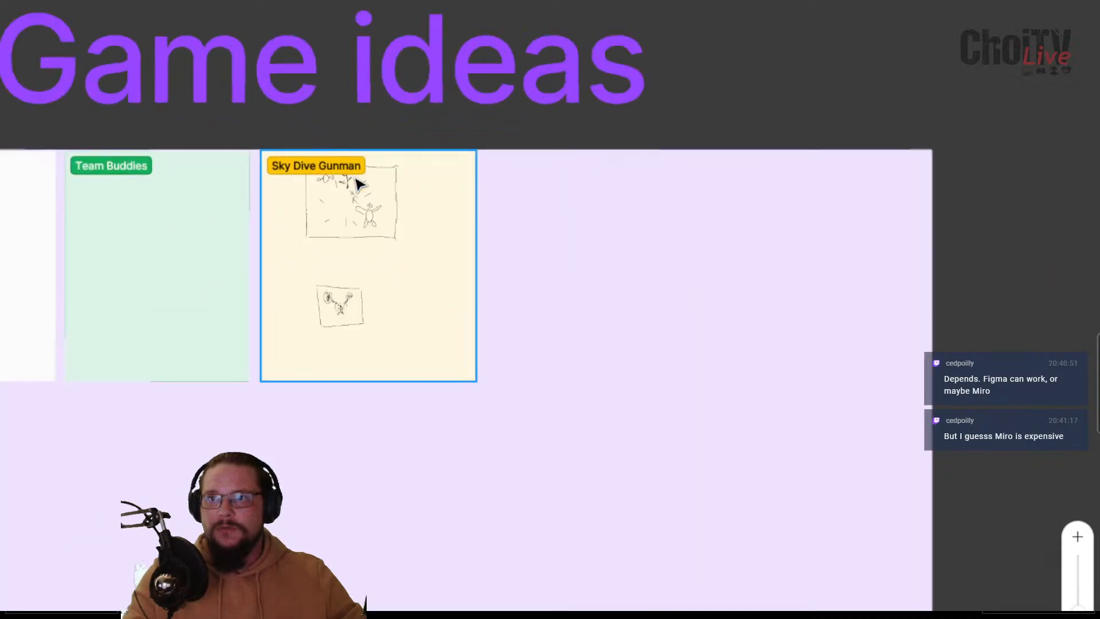
pyautogui.scroll(5, 372, 335)
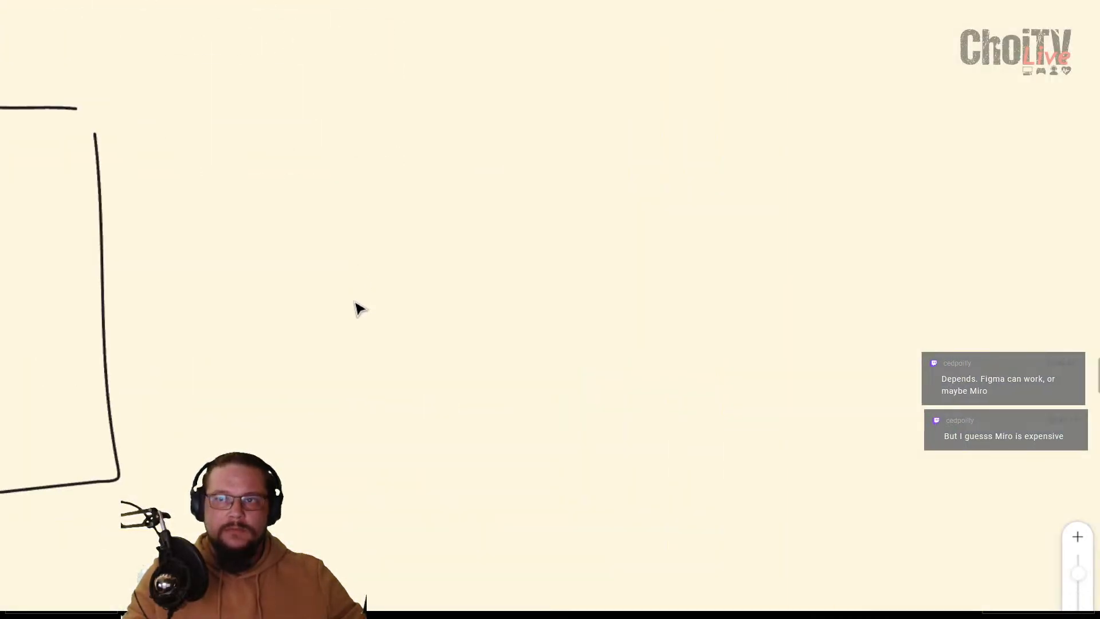
pyautogui.moveTo(370, 320); pyautogui.dragTo(368, 388, button='middle')
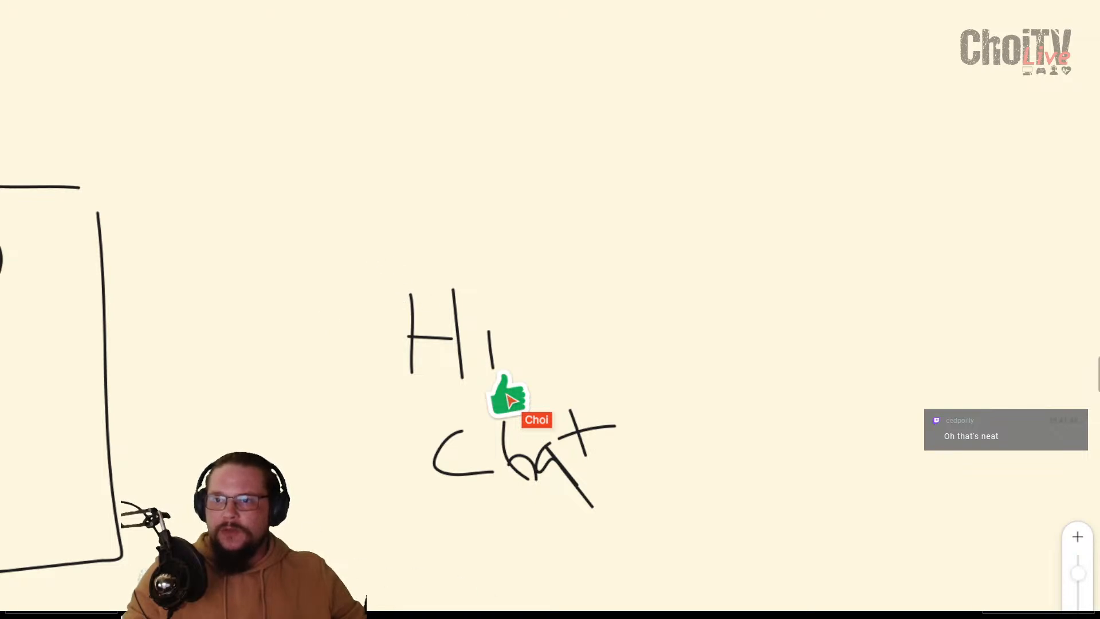
# Erase the handwritten "Hi Chat" beside the Sky Dive Gunman sketch and delete the thumbs-up stamp
pyautogui.click(442, 579)
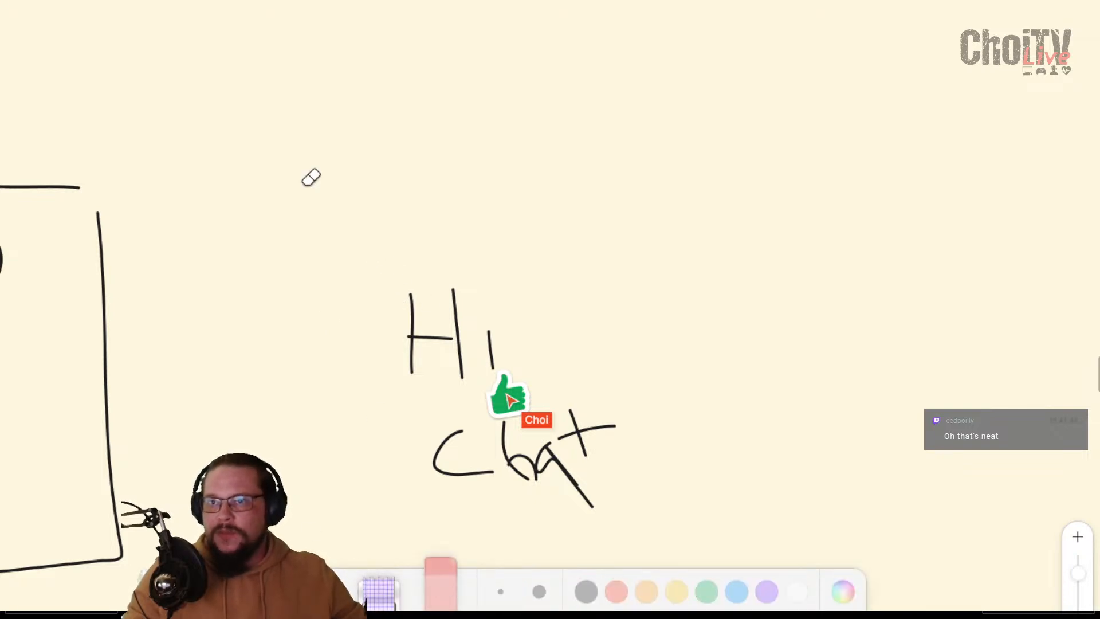
pyautogui.moveTo(312, 177)
pyautogui.mouseDown()
pyautogui.moveTo(681, 490)
pyautogui.moveTo(483, 393)
pyautogui.moveTo(376, 302)
pyautogui.mouseUp()
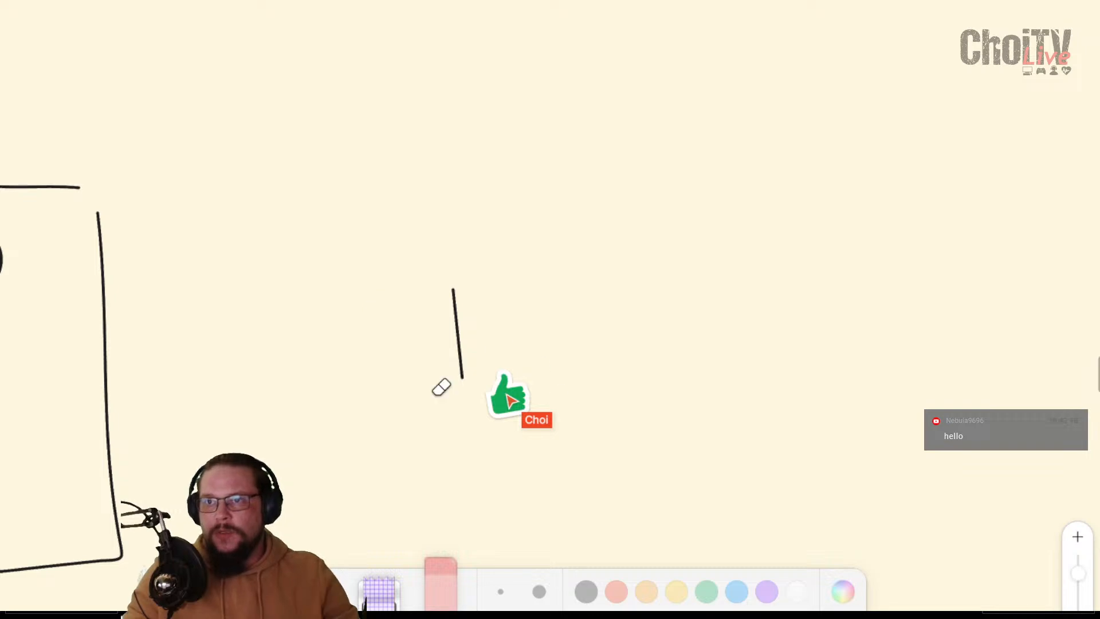
pyautogui.moveTo(454, 290); pyautogui.dragTo(481, 358)
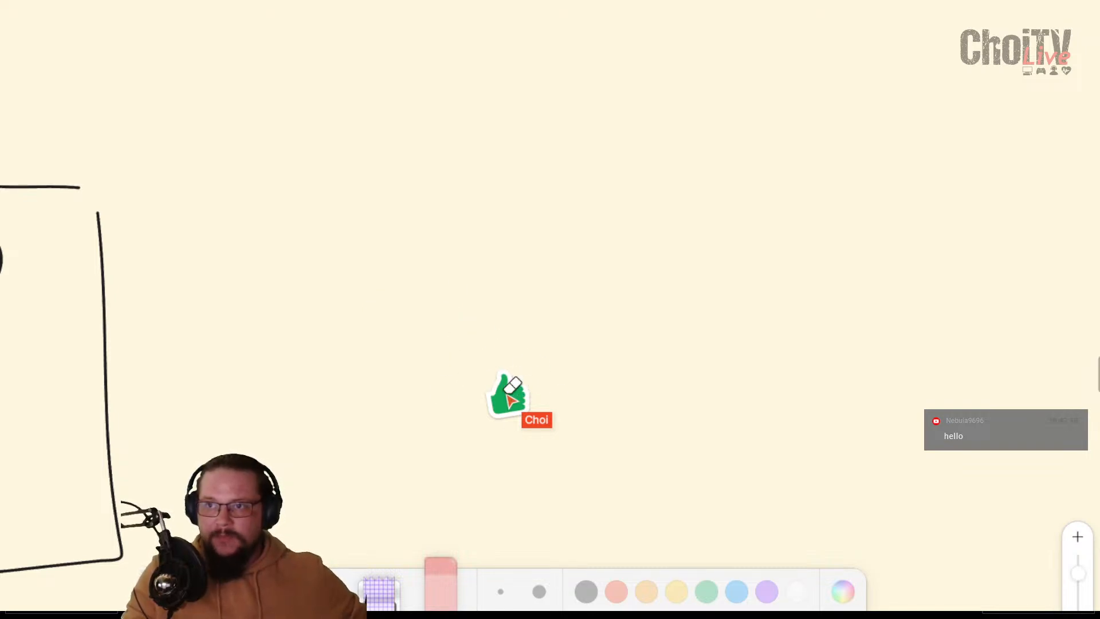
pyautogui.click(519, 390)
pyautogui.press('Delete')
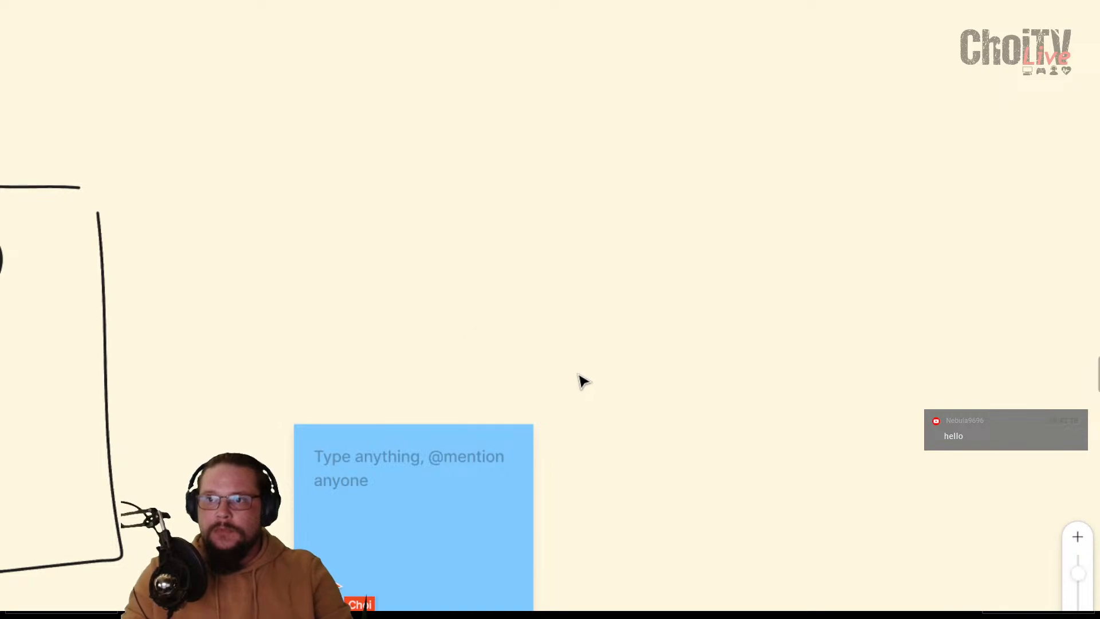
# Delete the empty blue sticky note in the Sky Dive Gunman section
pyautogui.scroll(-10, 895, 472)
pyautogui.scroll(2, 865, 438)
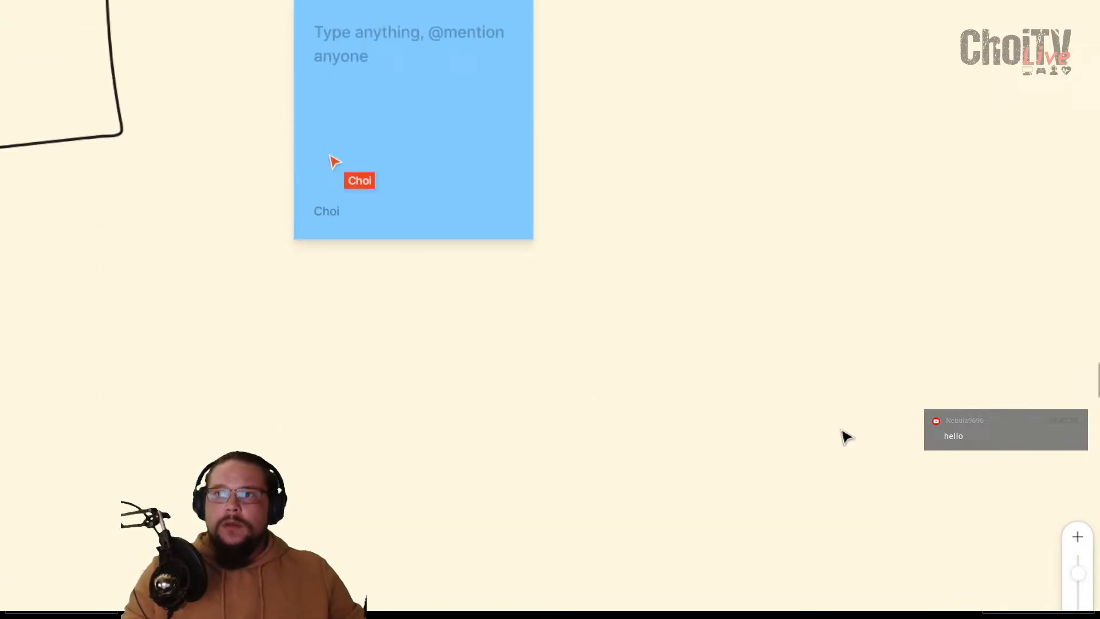
pyautogui.click(517, 108)
pyautogui.press('Delete')
# Go back to the Godot section and look over its Notes, Glossary and Keyboard shortcuts areas
pyautogui.keyDown('ctrl'); pyautogui.scroll(-8, 660, 493); pyautogui.keyUp('ctrl')
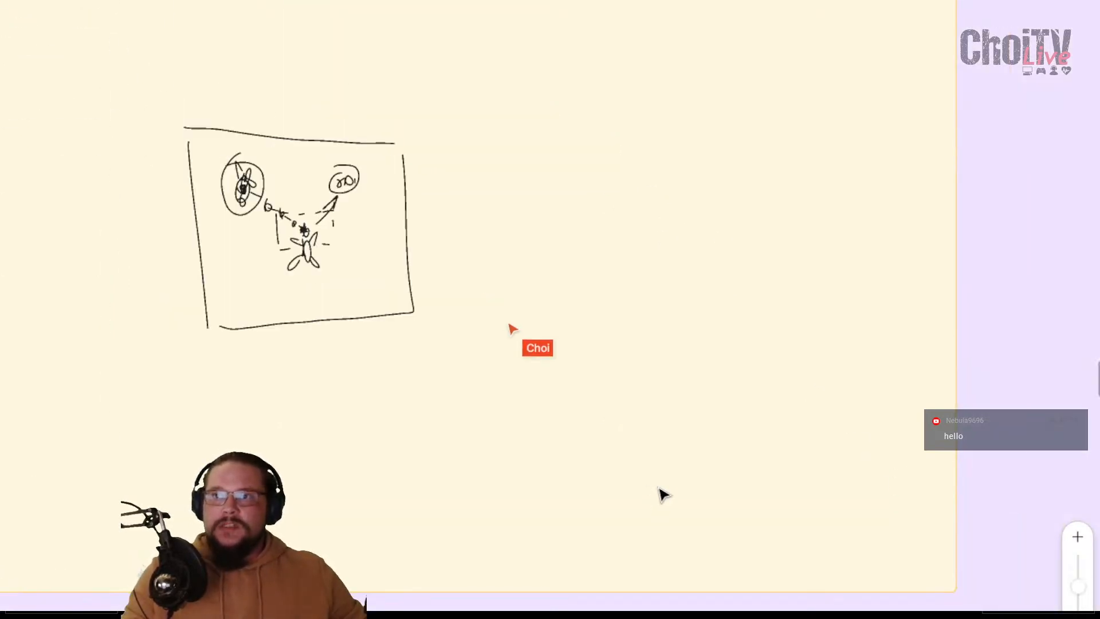
pyautogui.keyDown('ctrl'); pyautogui.scroll(-6, 622, 453); pyautogui.keyUp('ctrl')
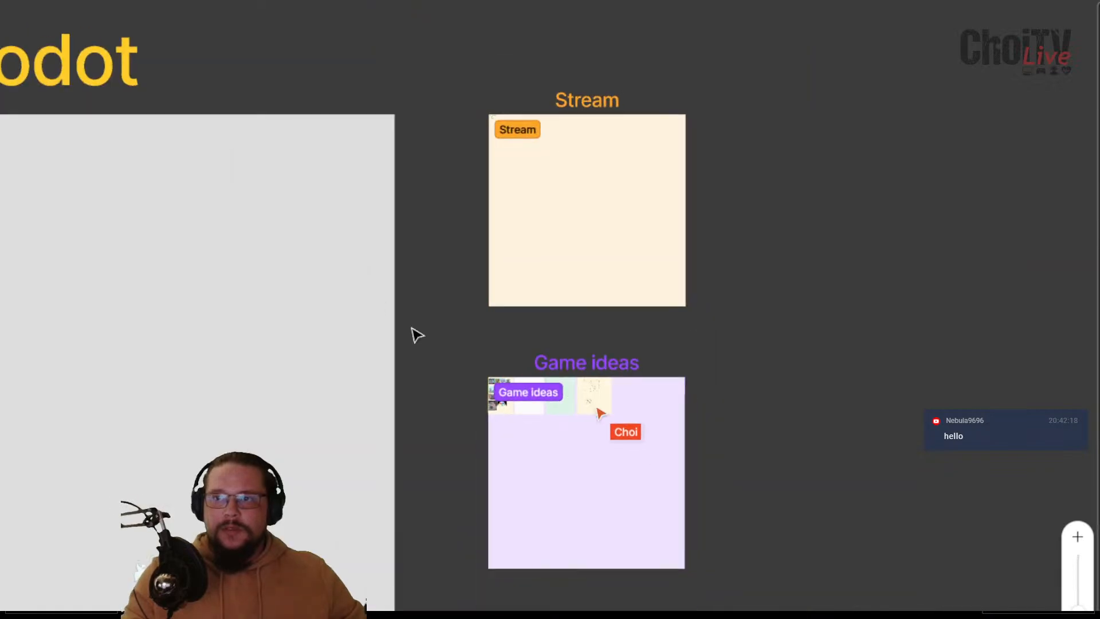
pyautogui.hscroll(-6, 515, 265)
pyautogui.keyDown('ctrl'); pyautogui.scroll(5, 115, 128); pyautogui.keyUp('ctrl')
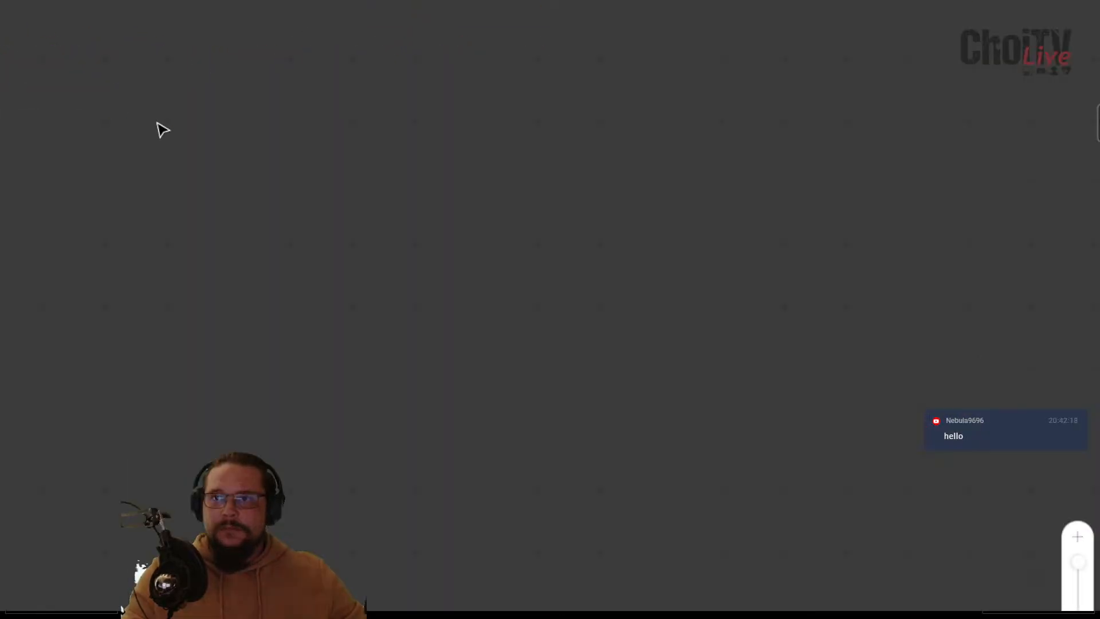
pyautogui.keyDown('ctrl'); pyautogui.scroll(-1, 401, 297); pyautogui.keyUp('ctrl')
pyautogui.moveTo(596, 239); pyautogui.dragTo(237, 346, button='middle')
pyautogui.moveTo(881, 241); pyautogui.dragTo(249, 269, button='middle')
pyautogui.keyDown('ctrl'); pyautogui.scroll(2, 252, 277); pyautogui.keyUp('ctrl')
pyautogui.keyDown('ctrl'); pyautogui.scroll(-3, 268, 272); pyautogui.keyUp('ctrl')
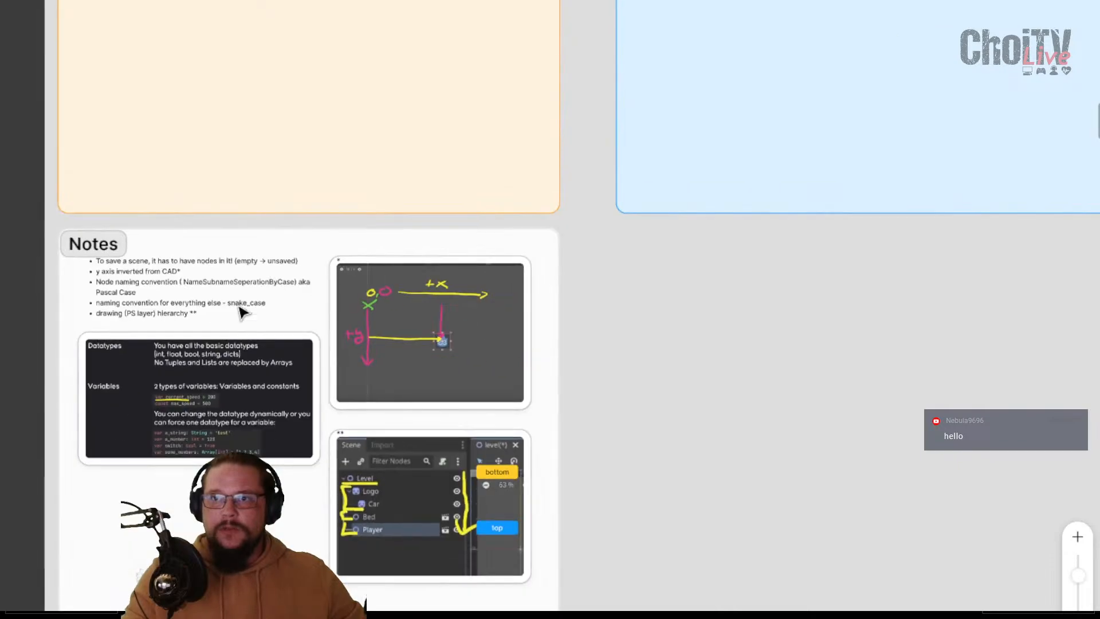
pyautogui.moveTo(238, 313); pyautogui.dragTo(331, 371, button='middle')
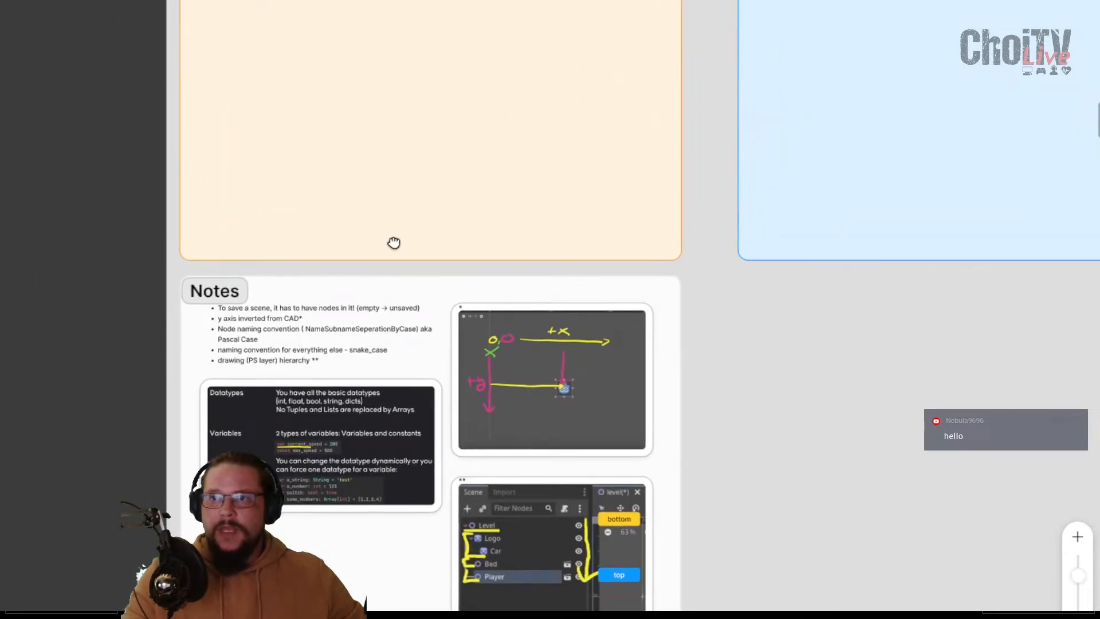
pyautogui.moveTo(393, 243); pyautogui.dragTo(354, 430, button='middle')
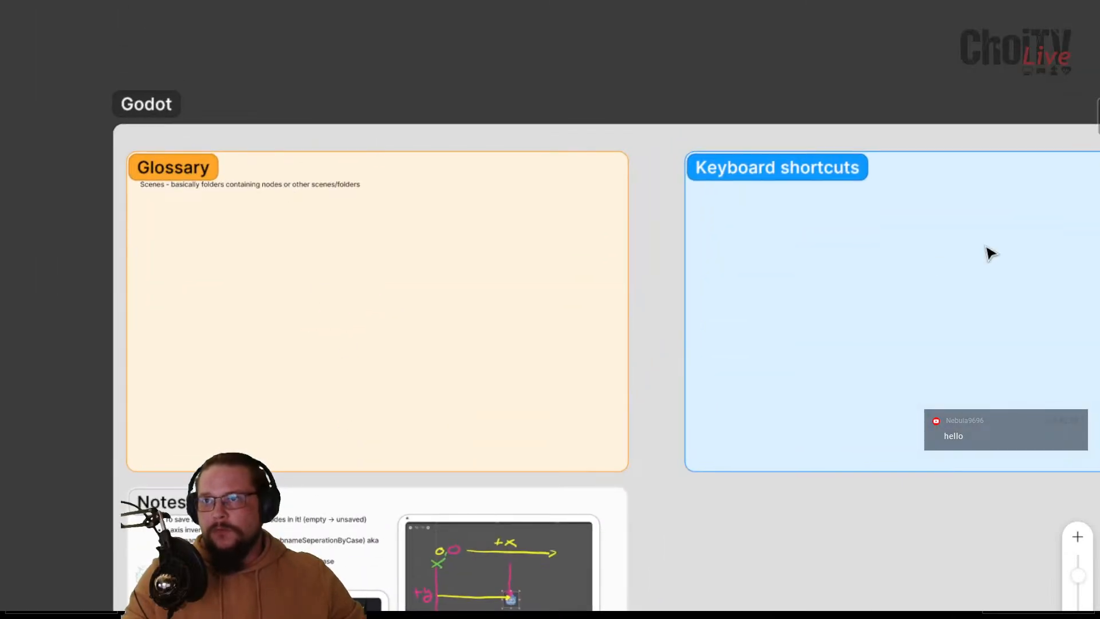
pyautogui.keyDown('ctrl'); pyautogui.scroll(1, 741, 153); pyautogui.keyUp('ctrl')
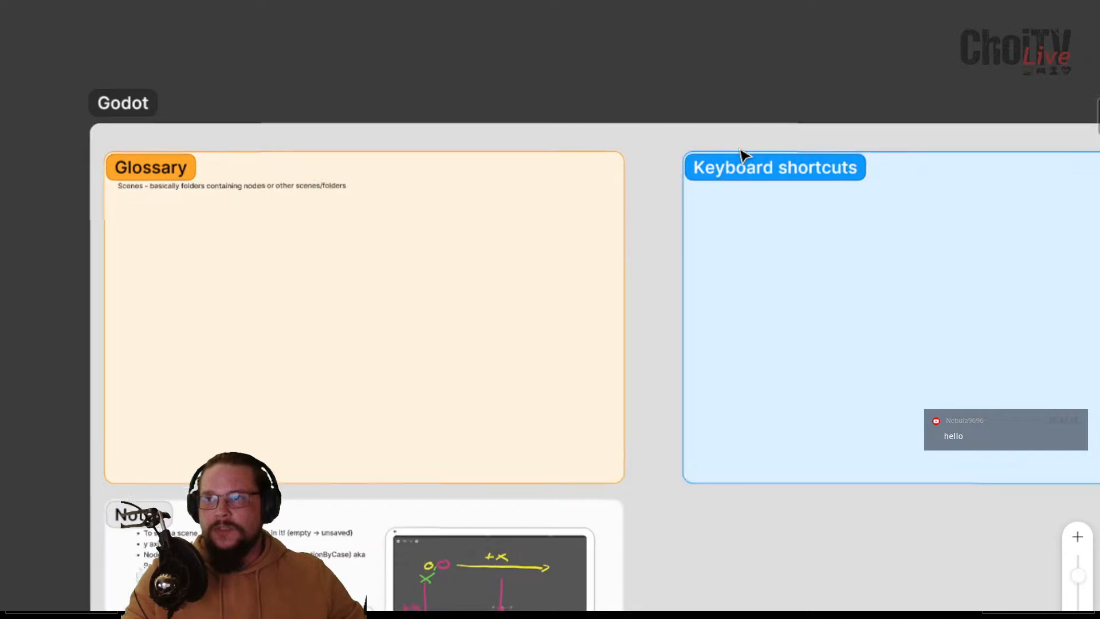
pyautogui.moveTo(279, 264); pyautogui.dragTo(430, 359, button='middle')
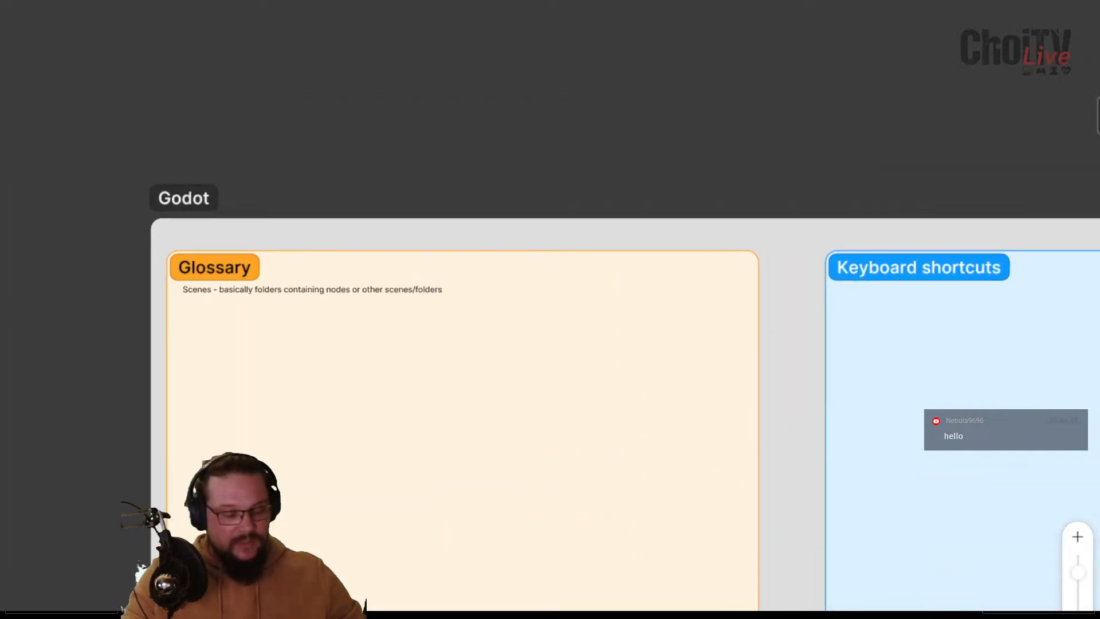
pyautogui.hotkey('alt', 'Tab')
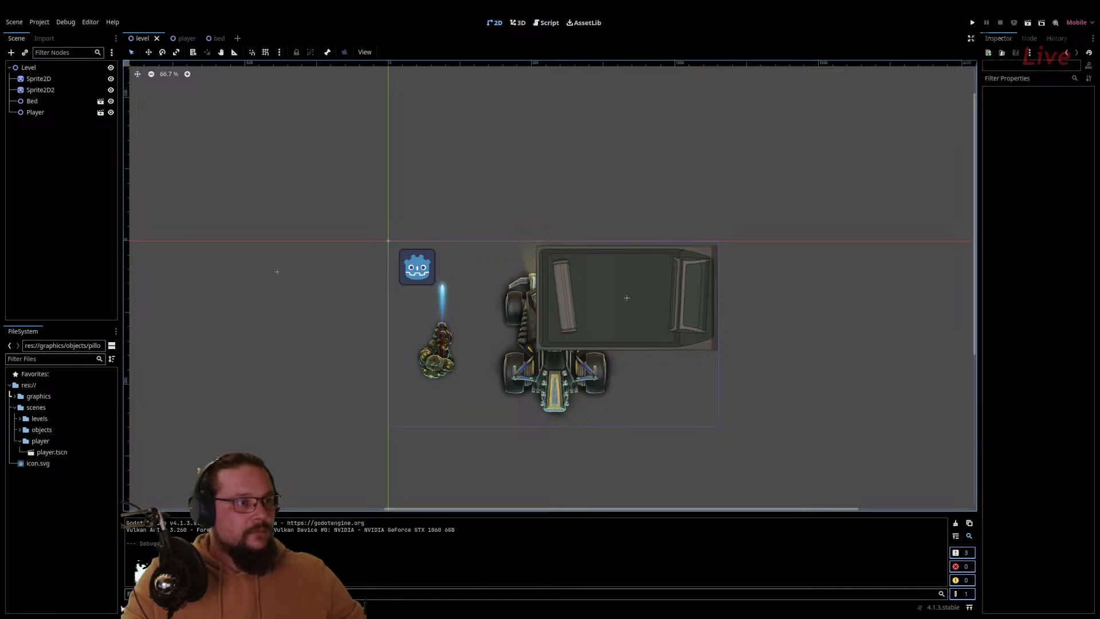
pyautogui.click(48, 189)
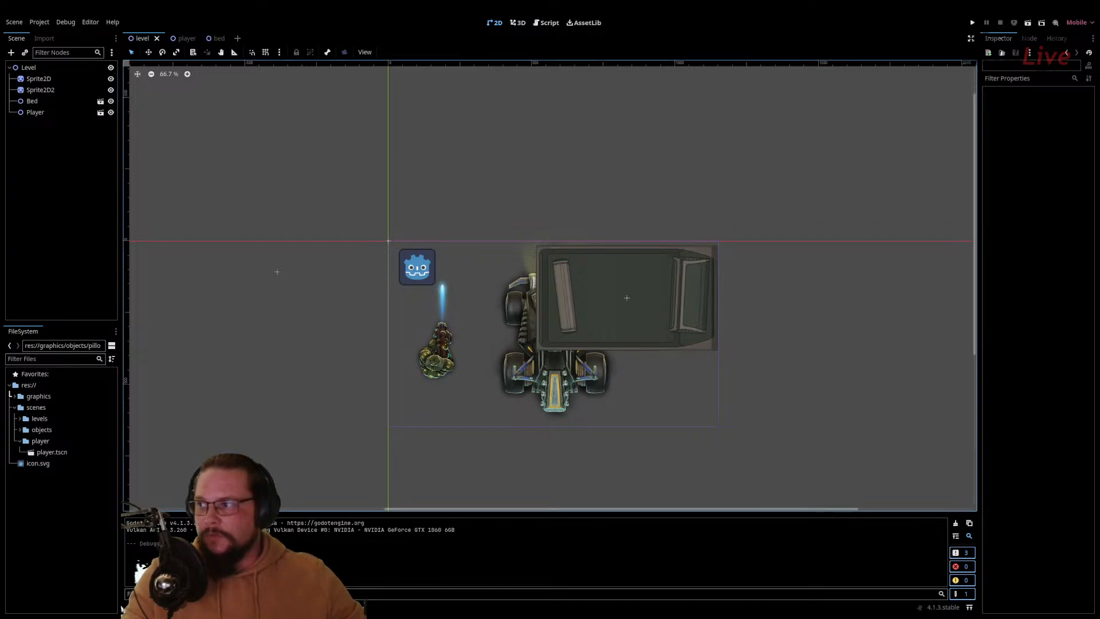
pyautogui.hotkey('alt', 'Tab')
# Switch from the Glossary to the tutorial video and resume the datatypes and variables lesson
pyautogui.scroll(6, 391, 289)
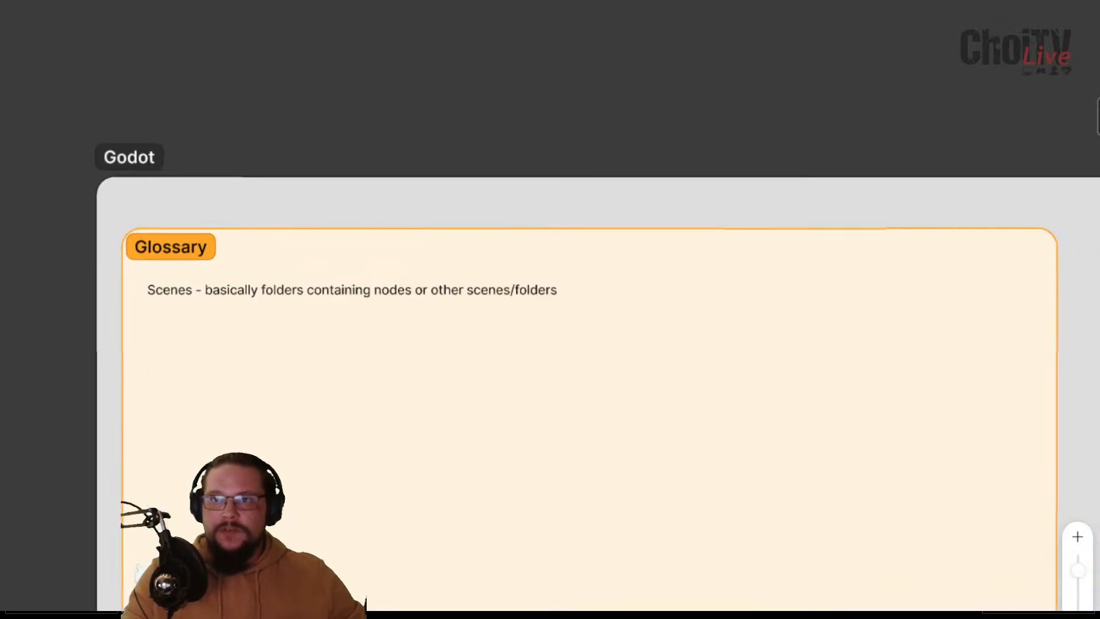
pyautogui.scroll(-5, 390, 289)
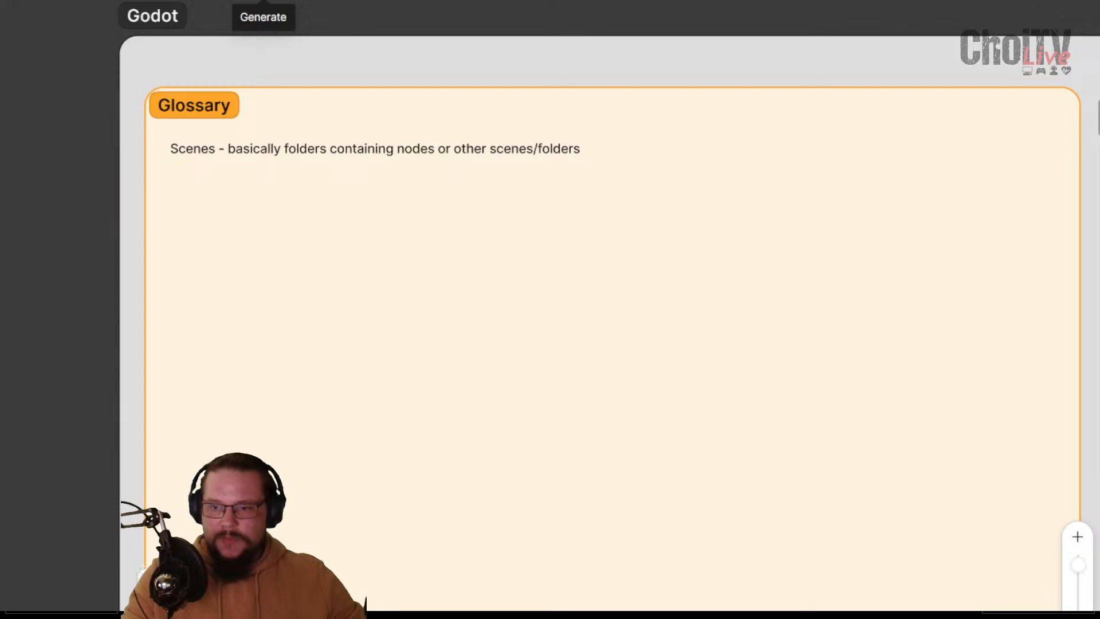
pyautogui.hotkey('ctrl', 'Tab')
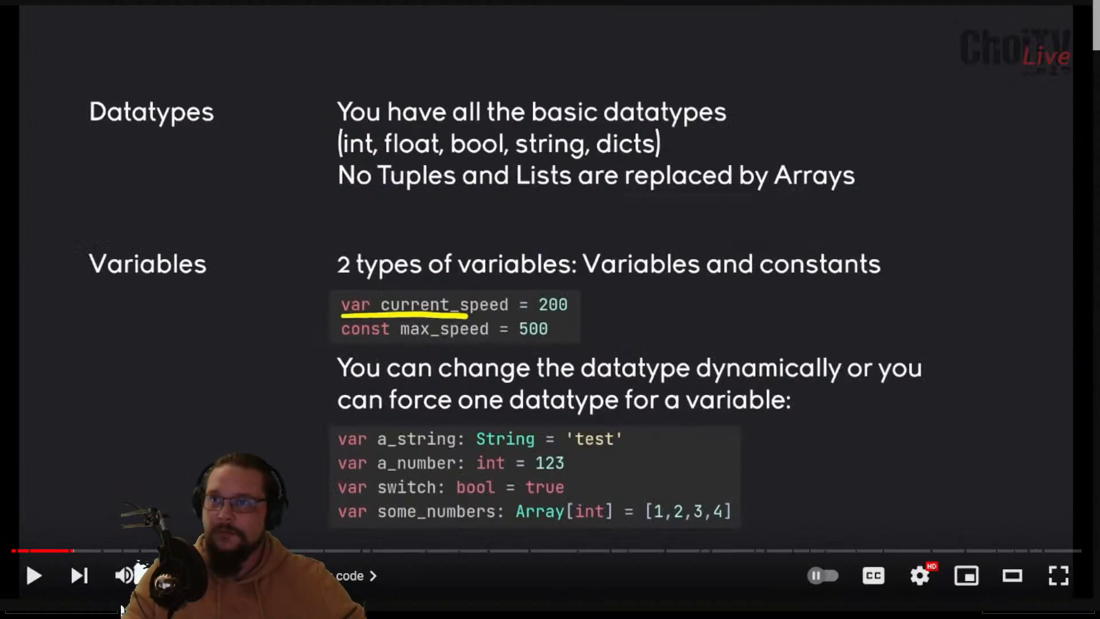
pyautogui.click(483, 178)
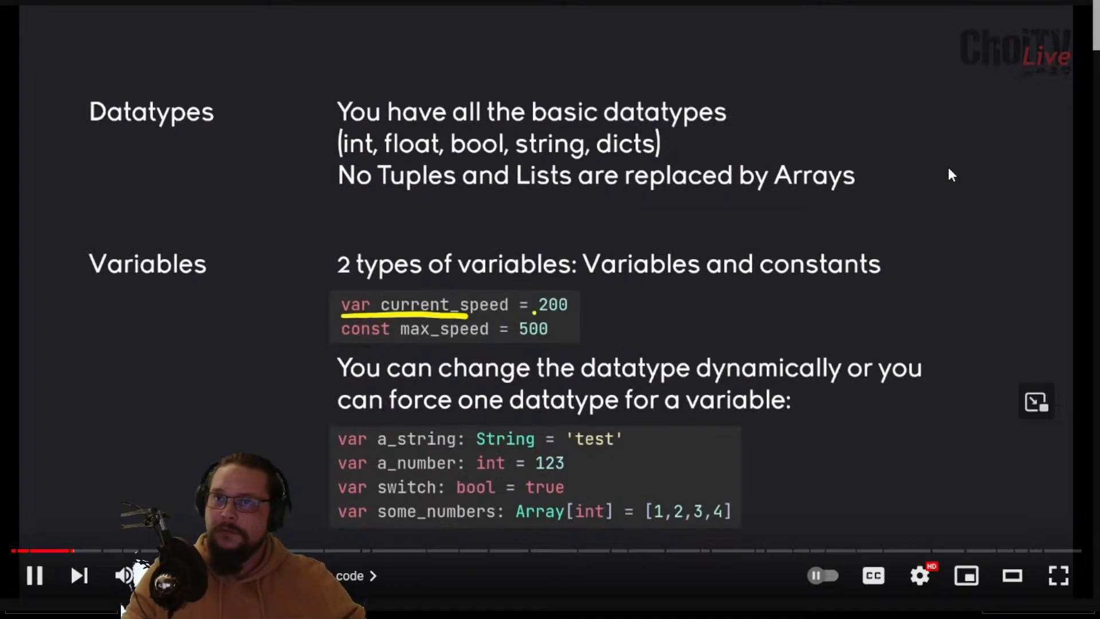